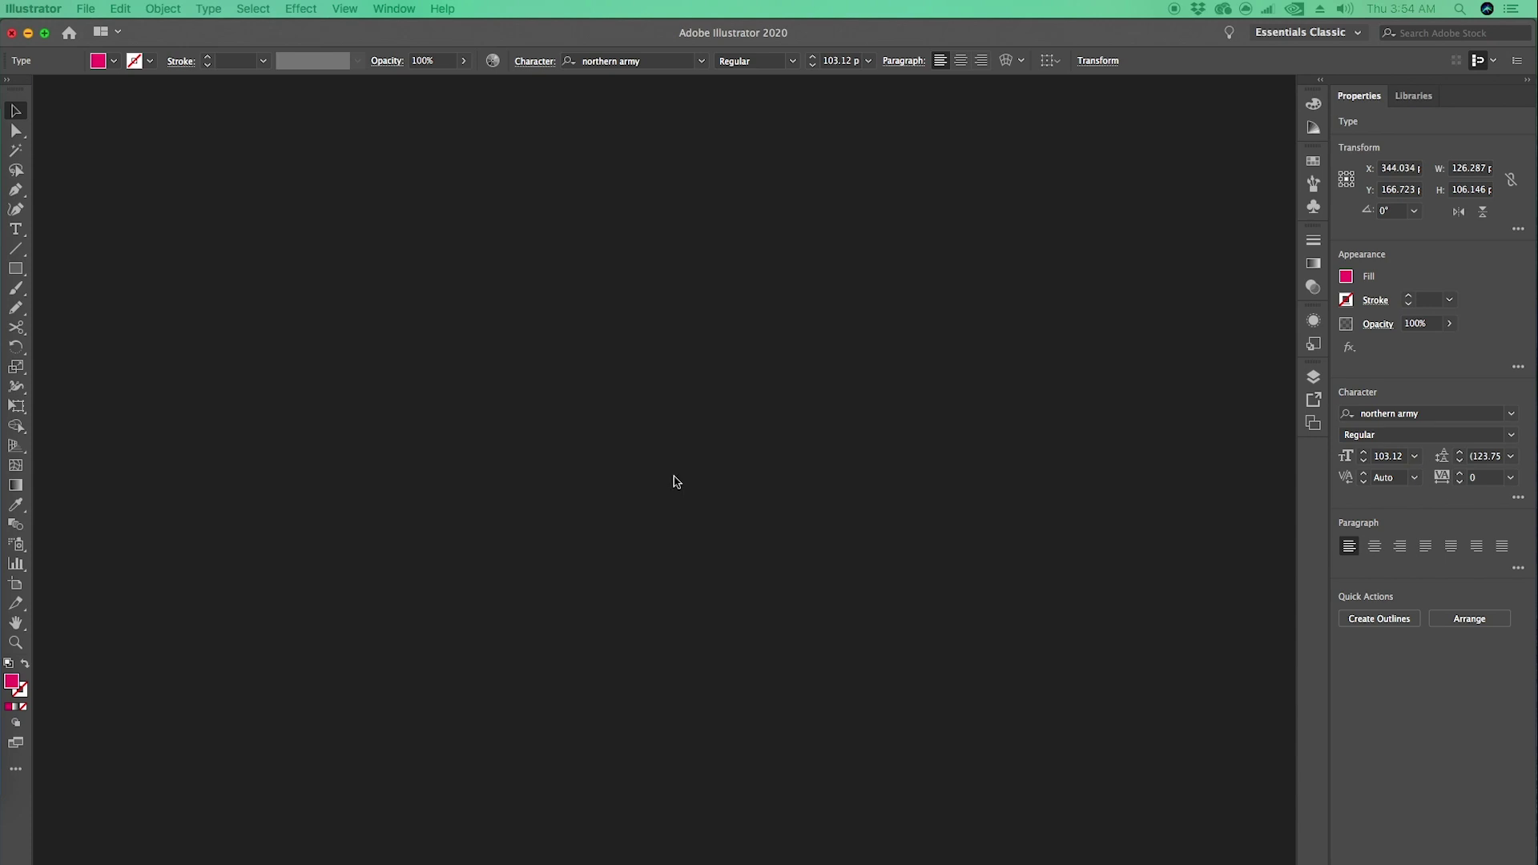
- Create a new document from the Web-Large preset at 1920 x 1080 px
click(85, 8)
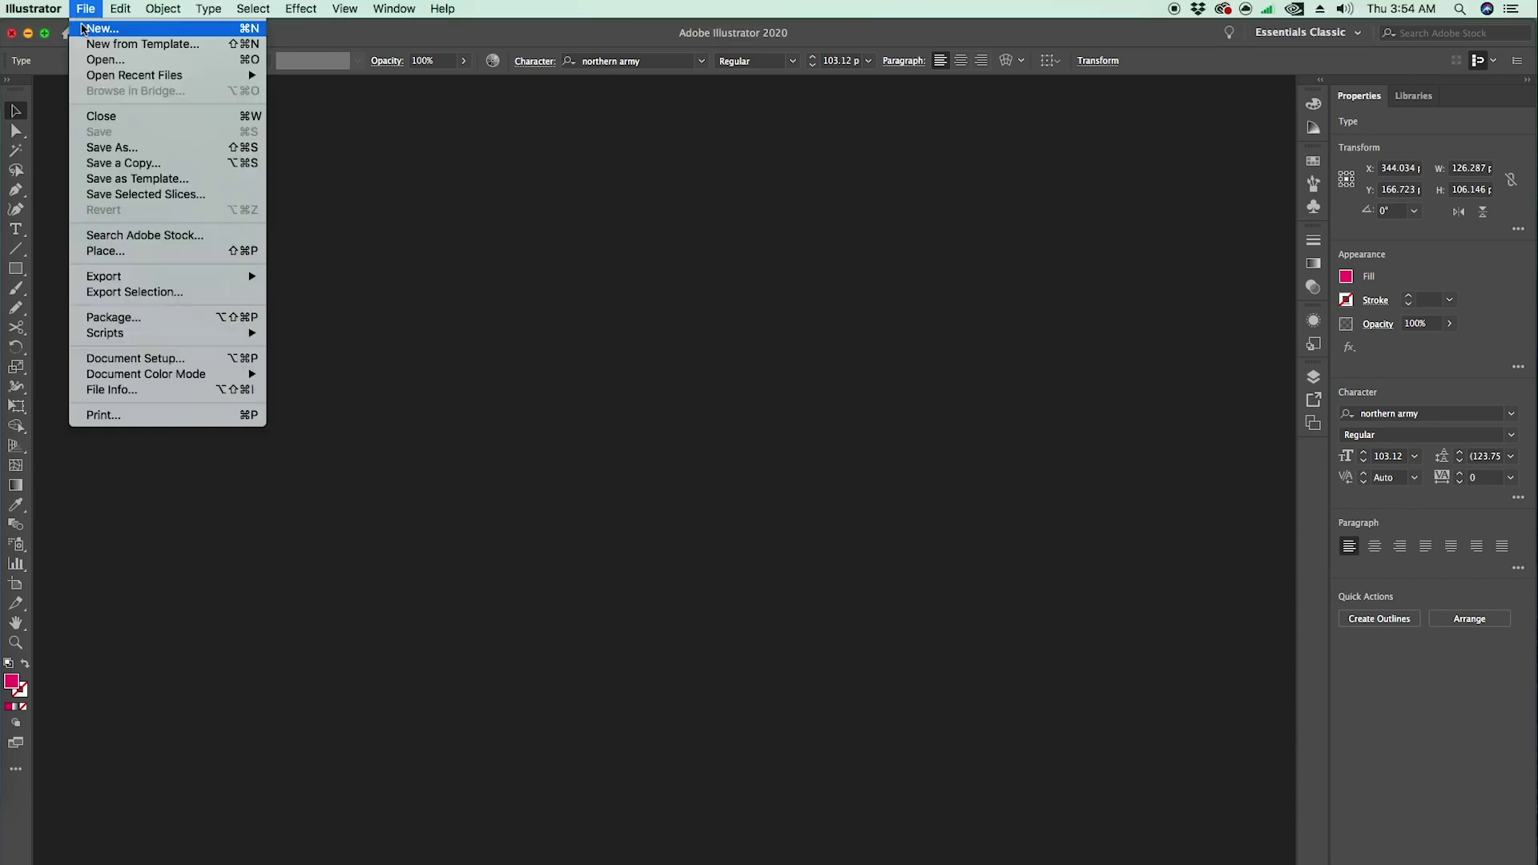
click(83, 30)
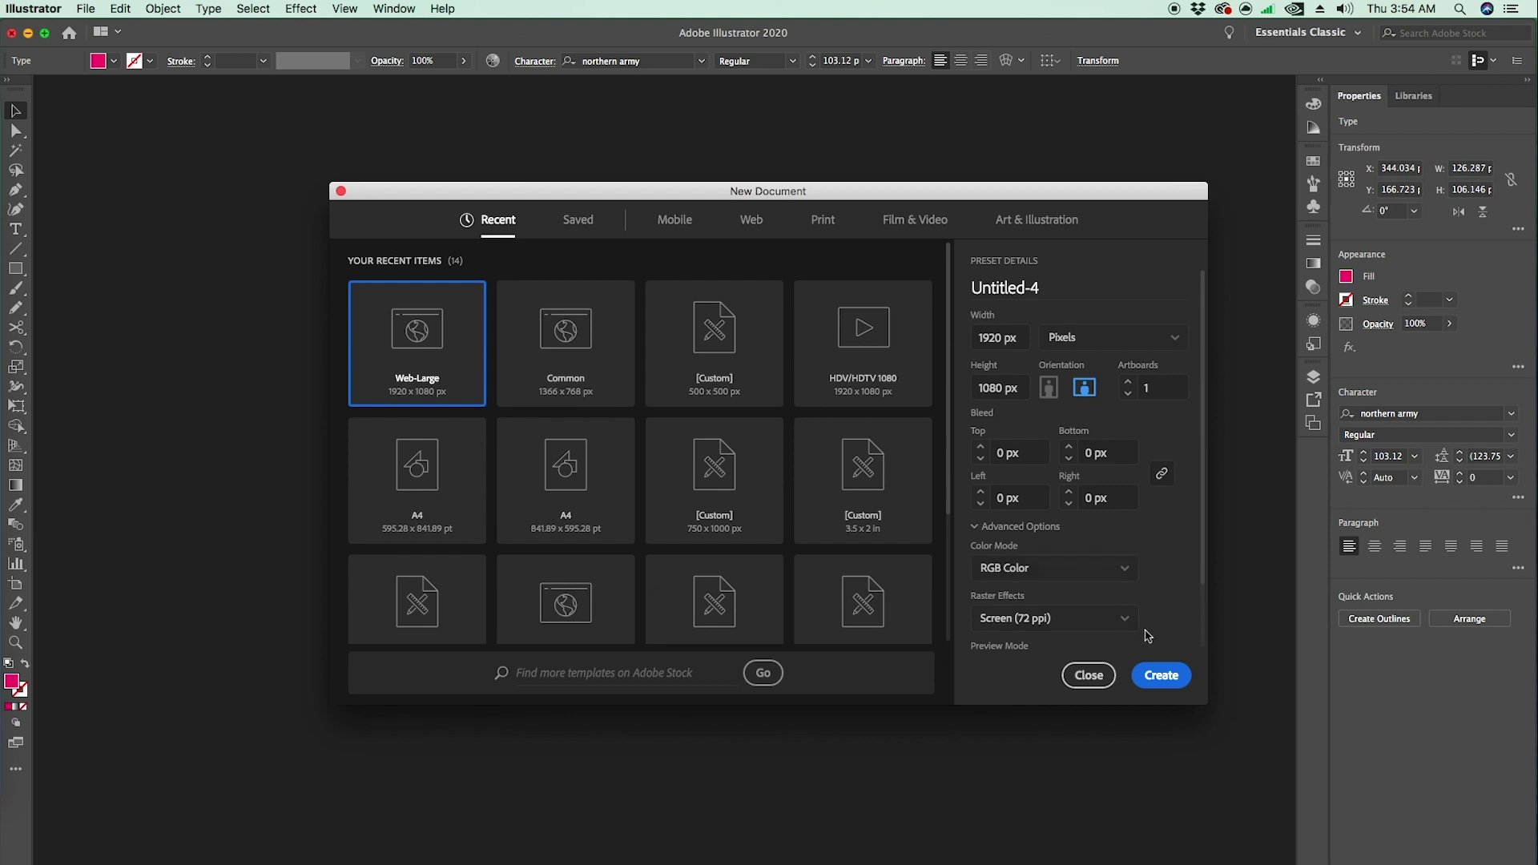
click(1156, 677)
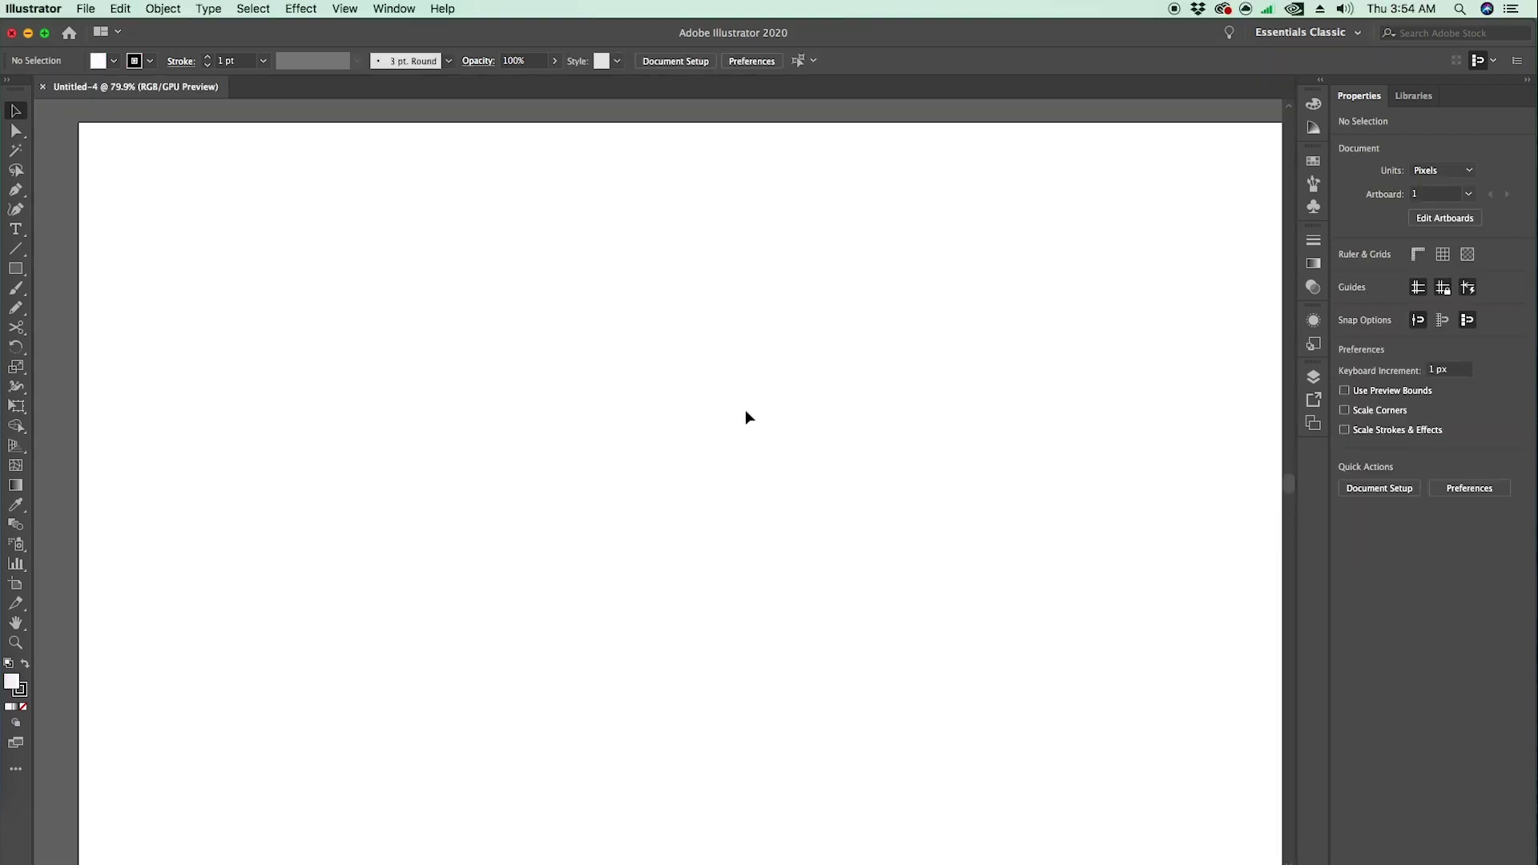
- Draw a 1920 x 1080 px rectangle that covers the whole artboard, aligned to its corners
key(z)
alt+click(749, 416)
alt+click(753, 477)
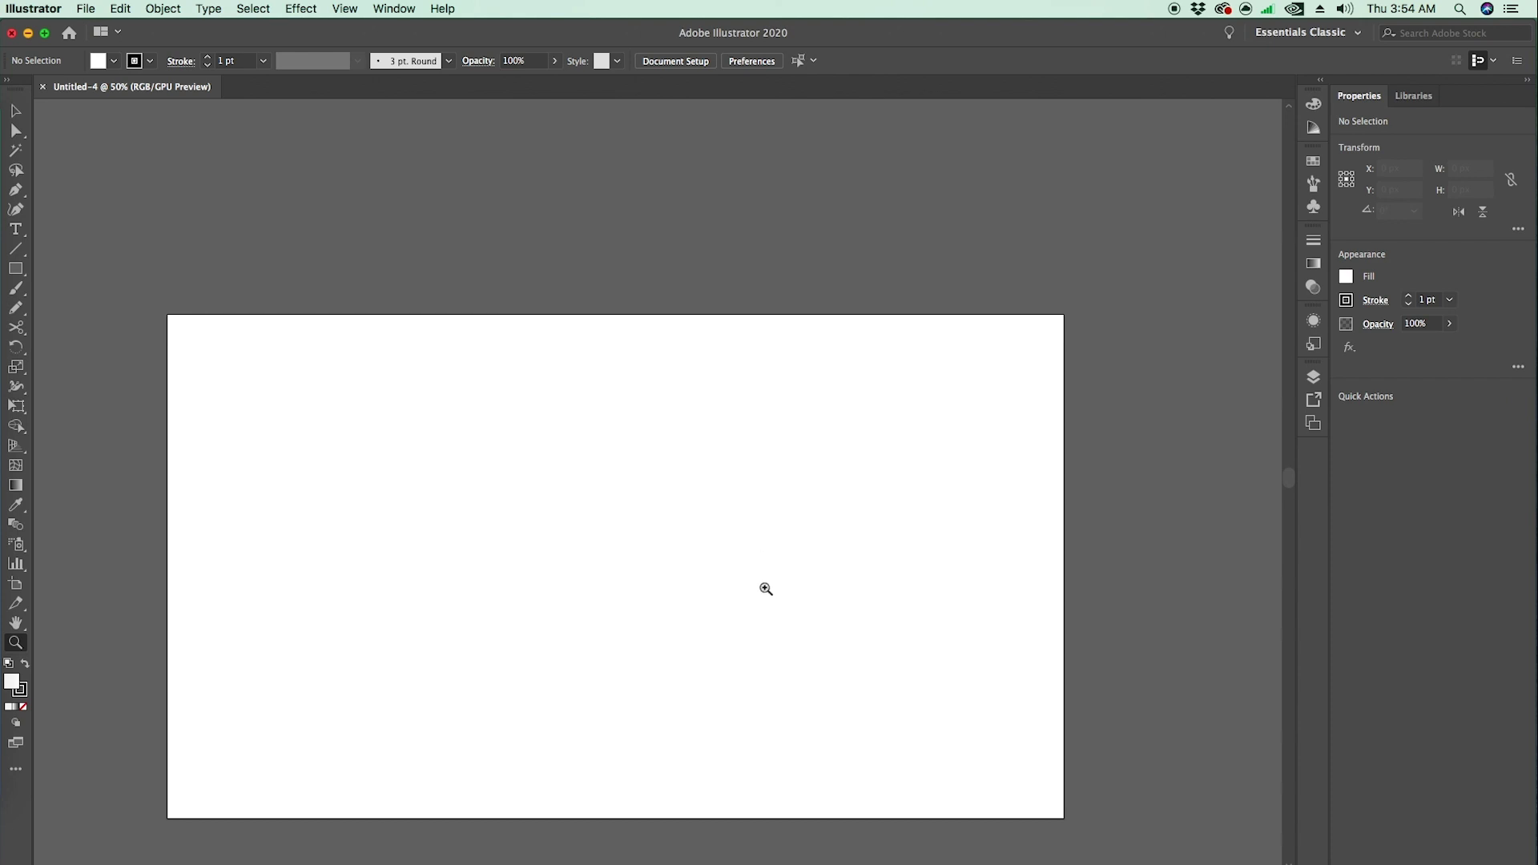
drag(766, 589, 798, 503)
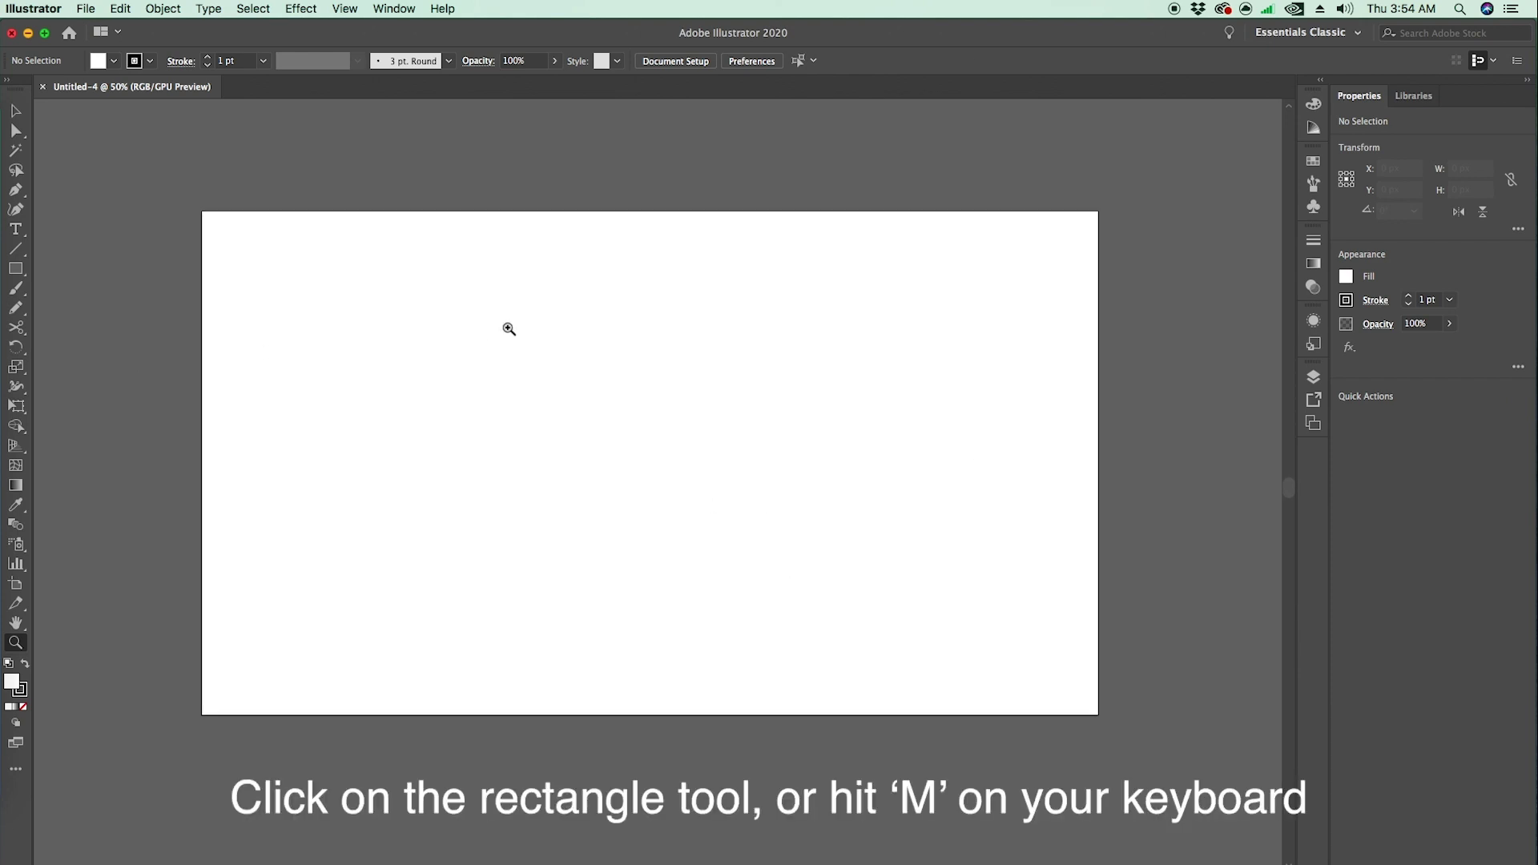
key(m)
drag(174, 191, 1099, 714)
click(15, 111)
drag(175, 189, 202, 210)
click(205, 168)
click(461, 370)
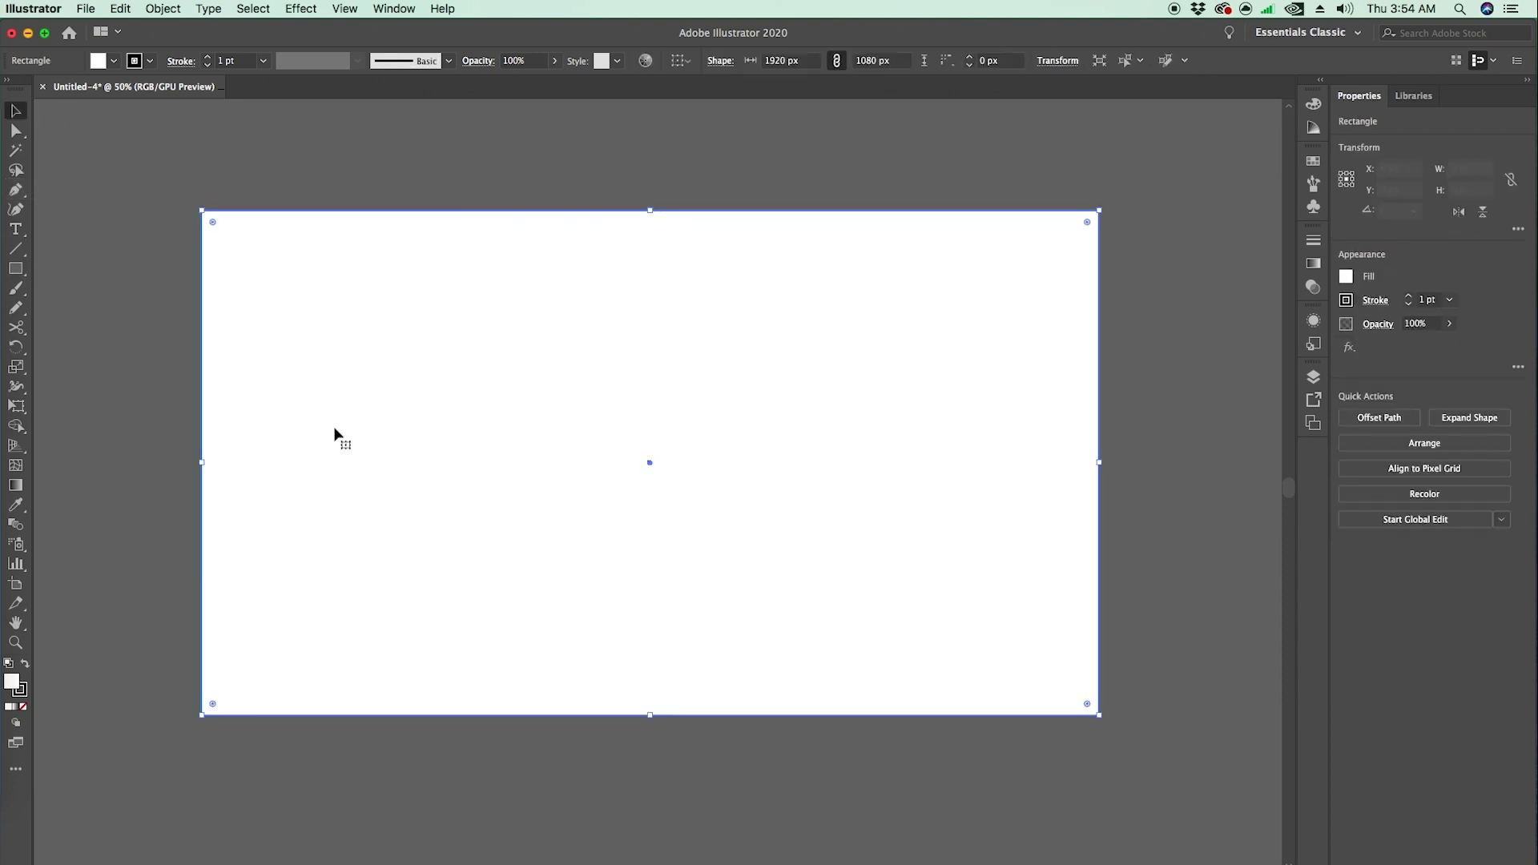
- Give the background rectangle a black fill and no stroke
click(24, 664)
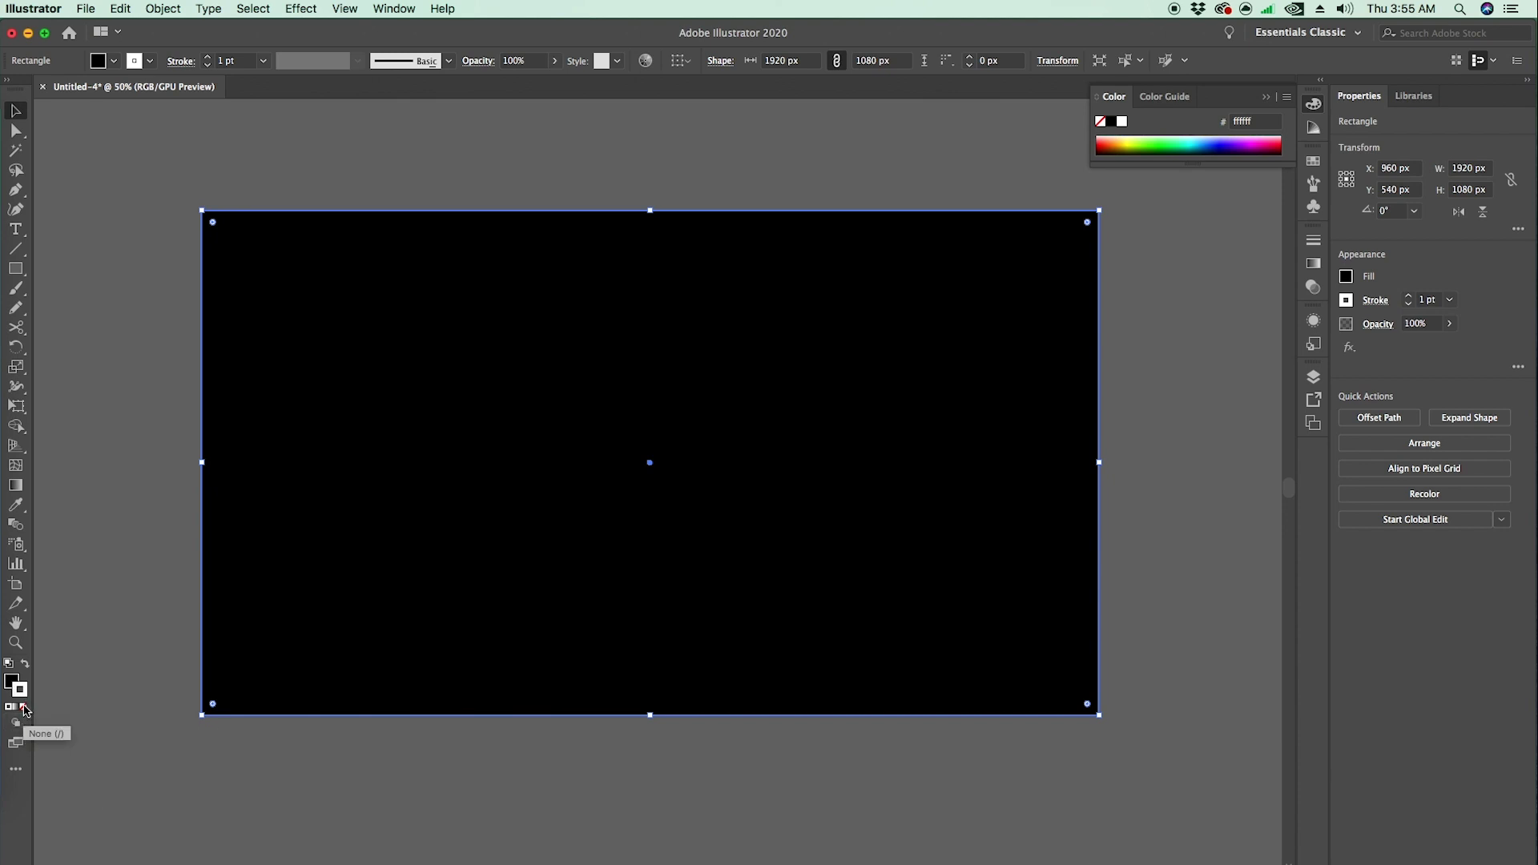
click(24, 709)
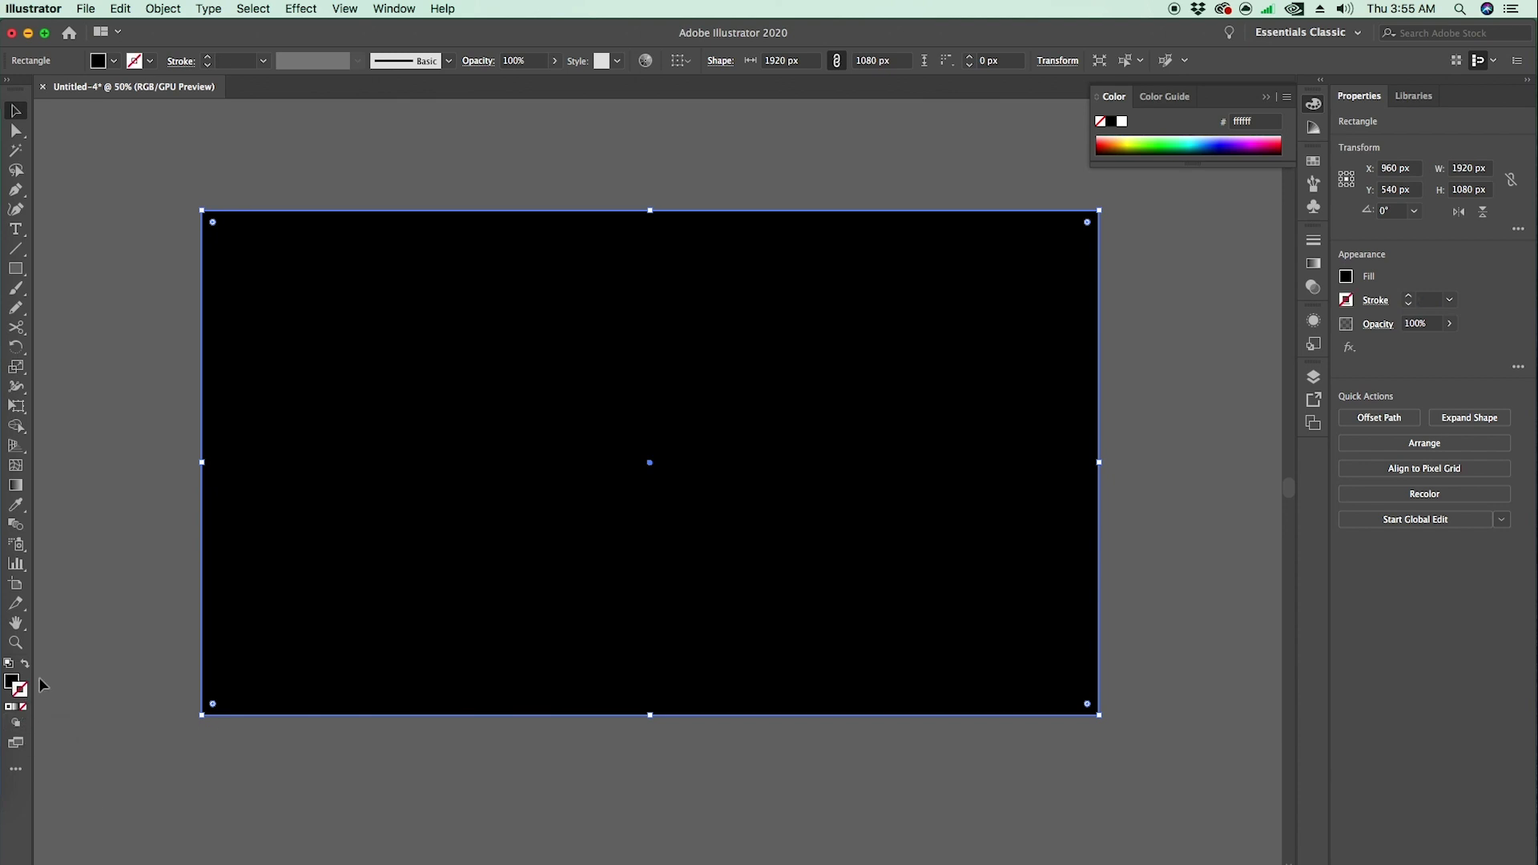
click(1144, 433)
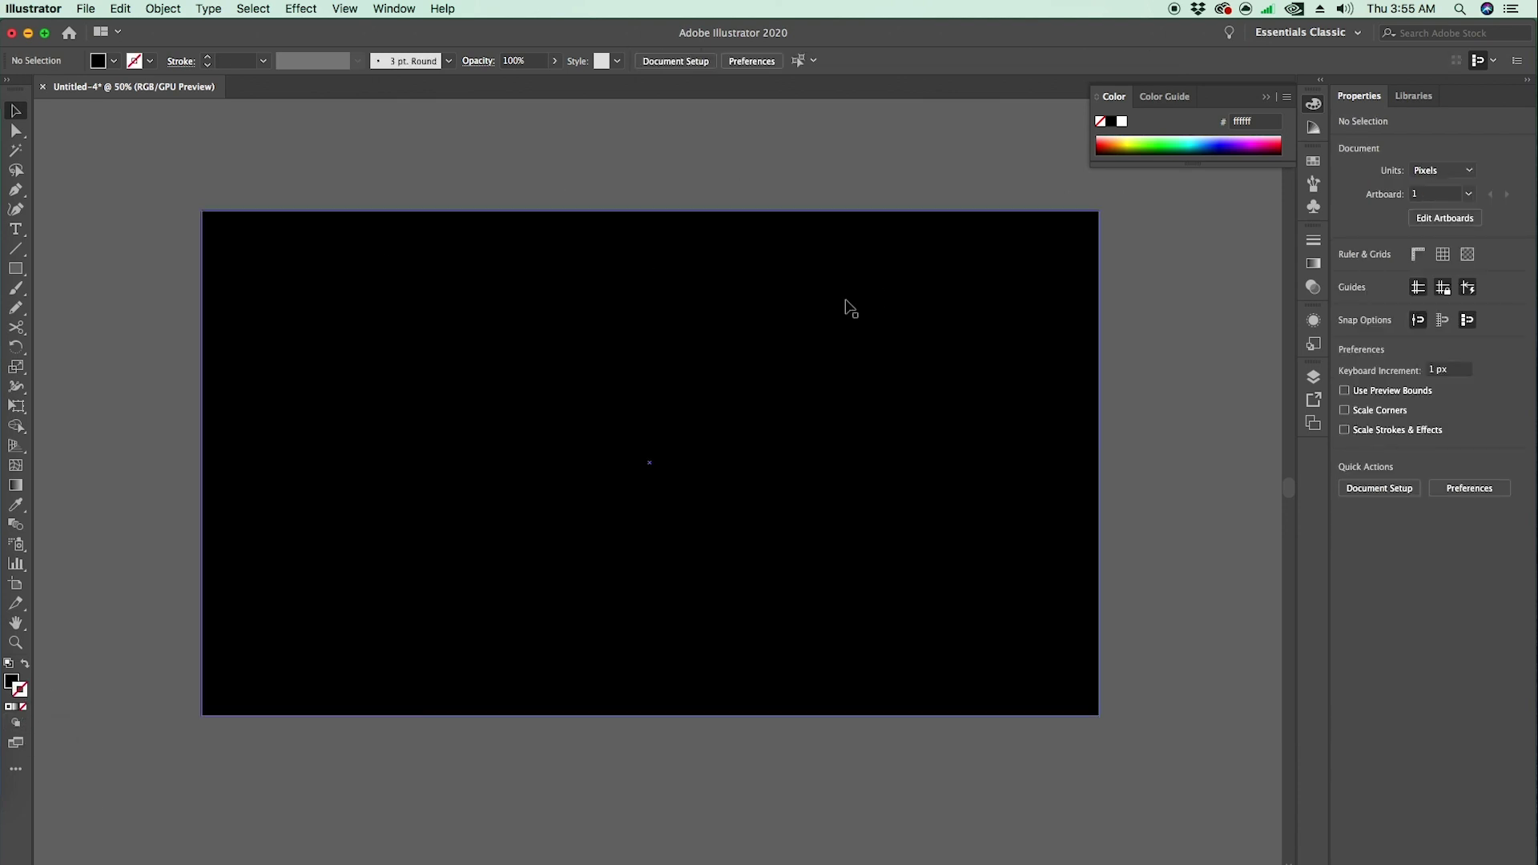
click(621, 328)
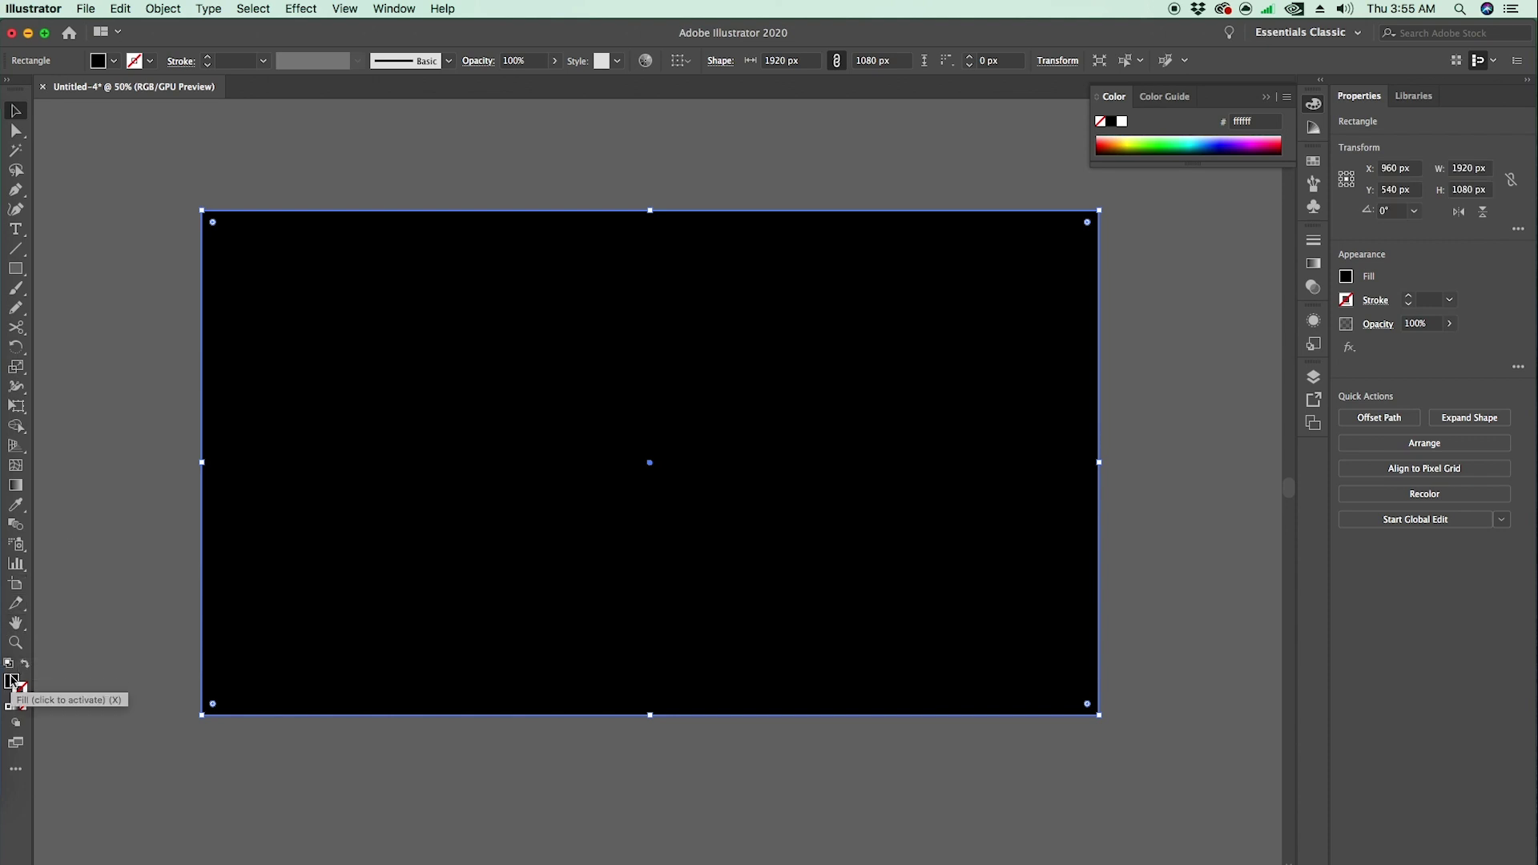
click(964, 763)
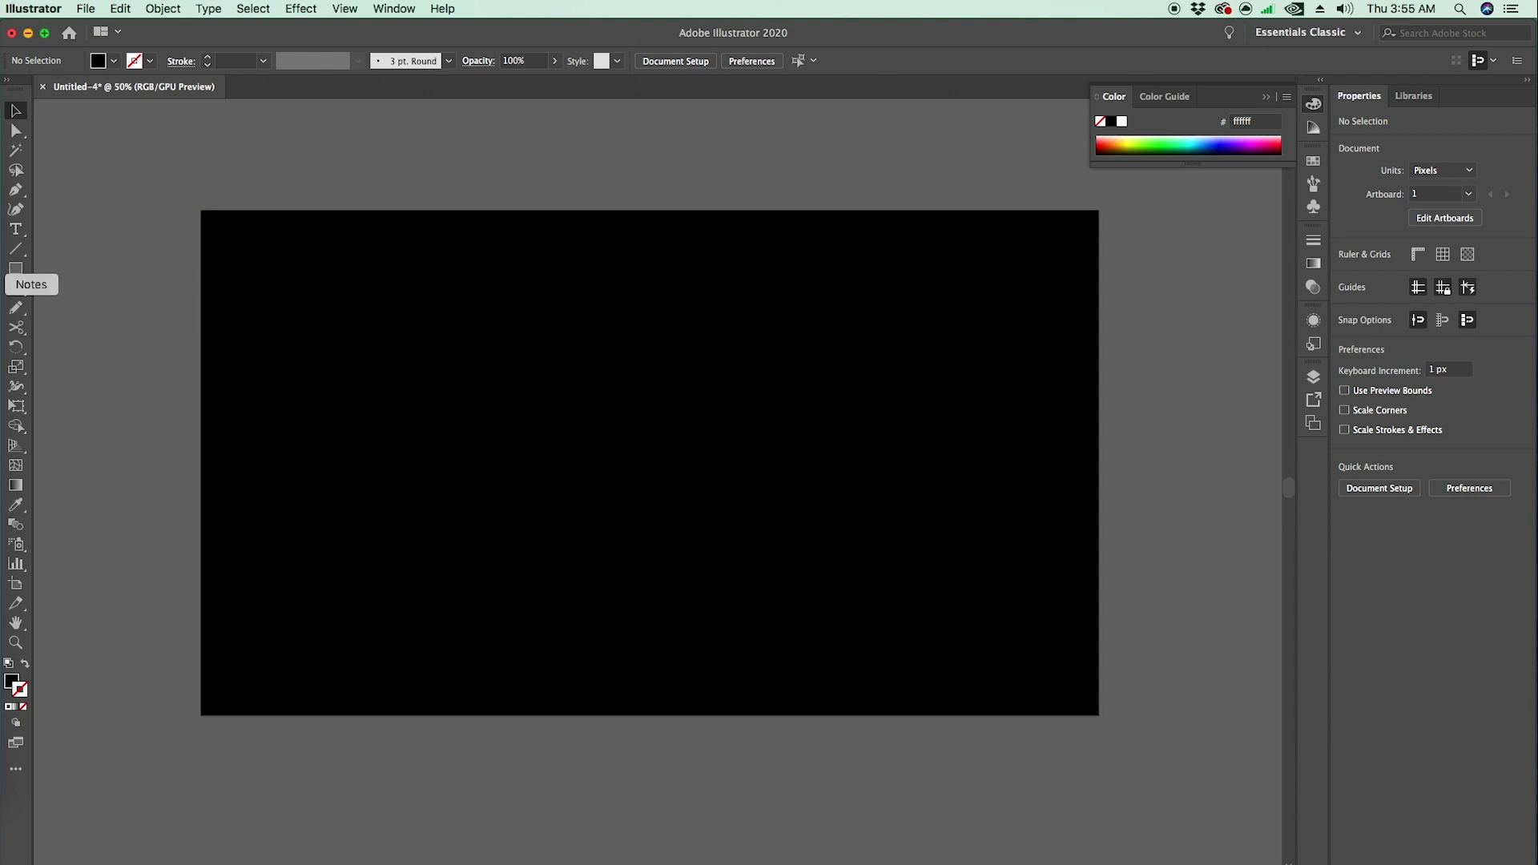
- Draw a closed hill with the Pen tool from the artboard's lower-left corner, over a rounded peak, to about X 1516 px on the bottom edge
click(16, 190)
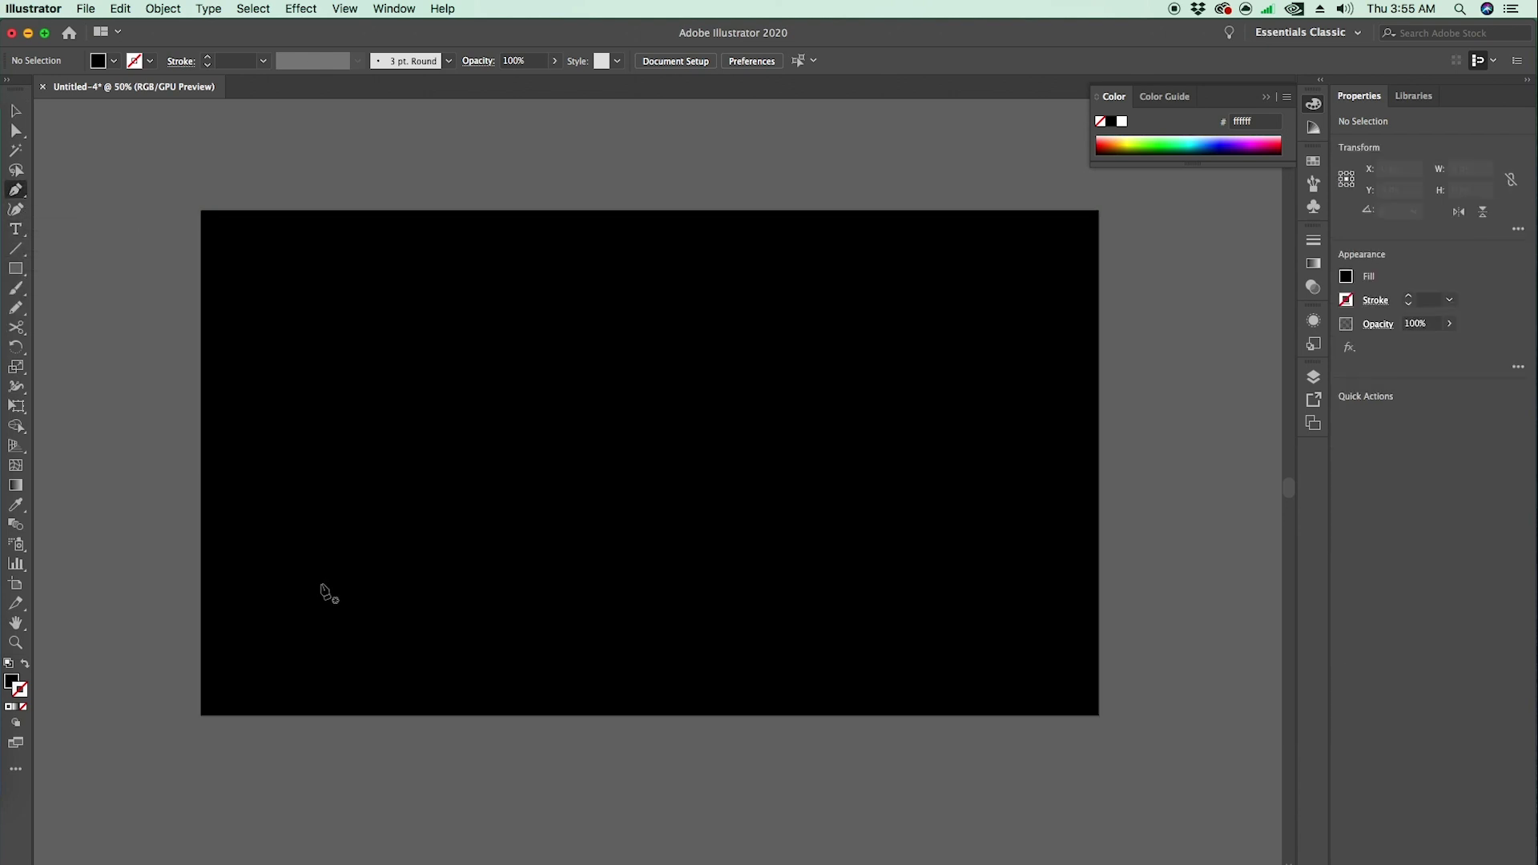
click(202, 714)
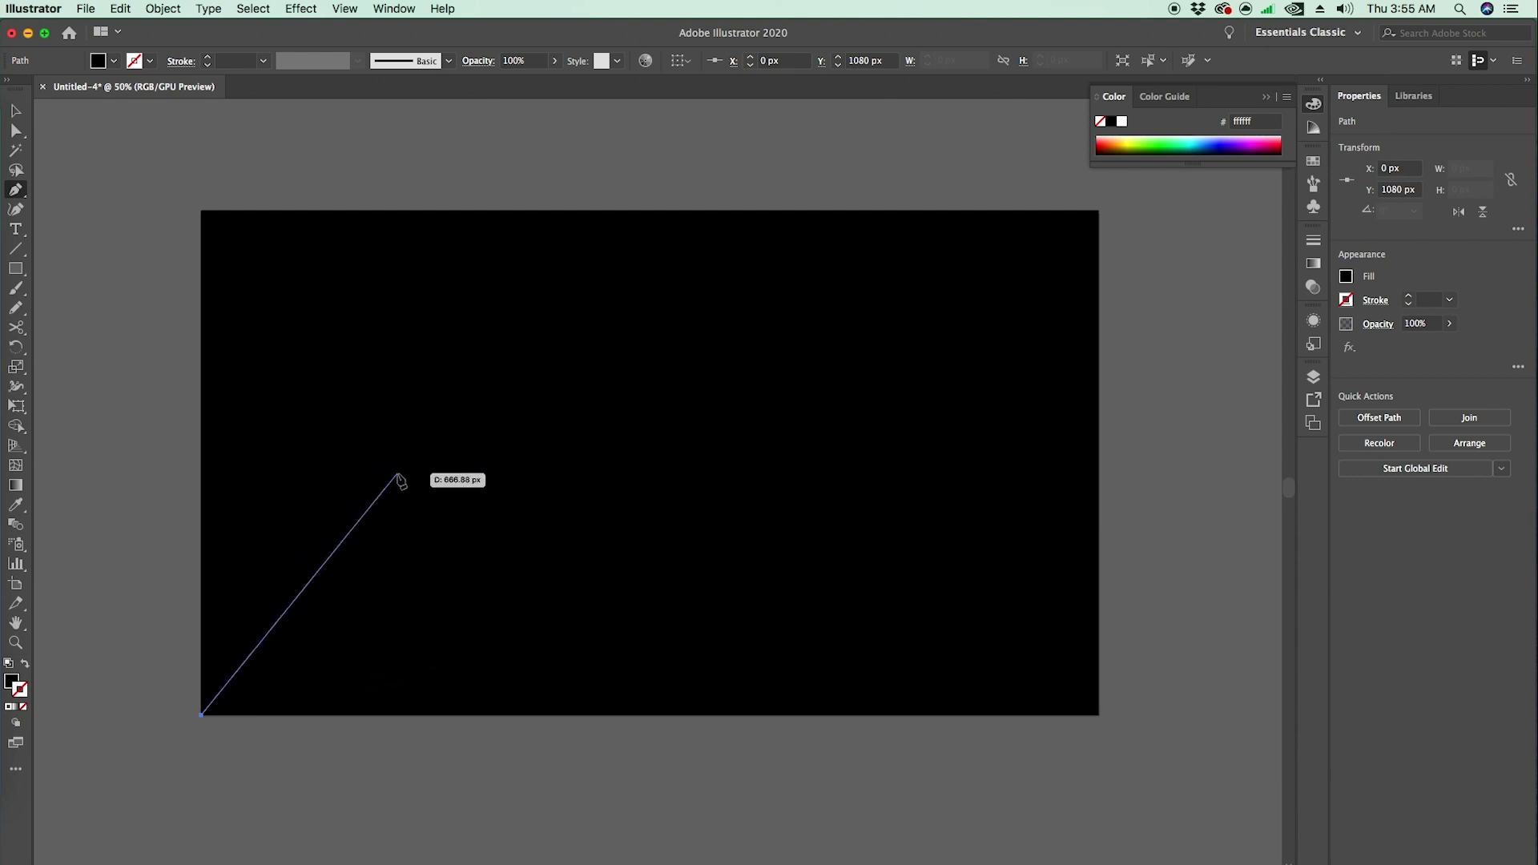
drag(404, 475, 462, 407)
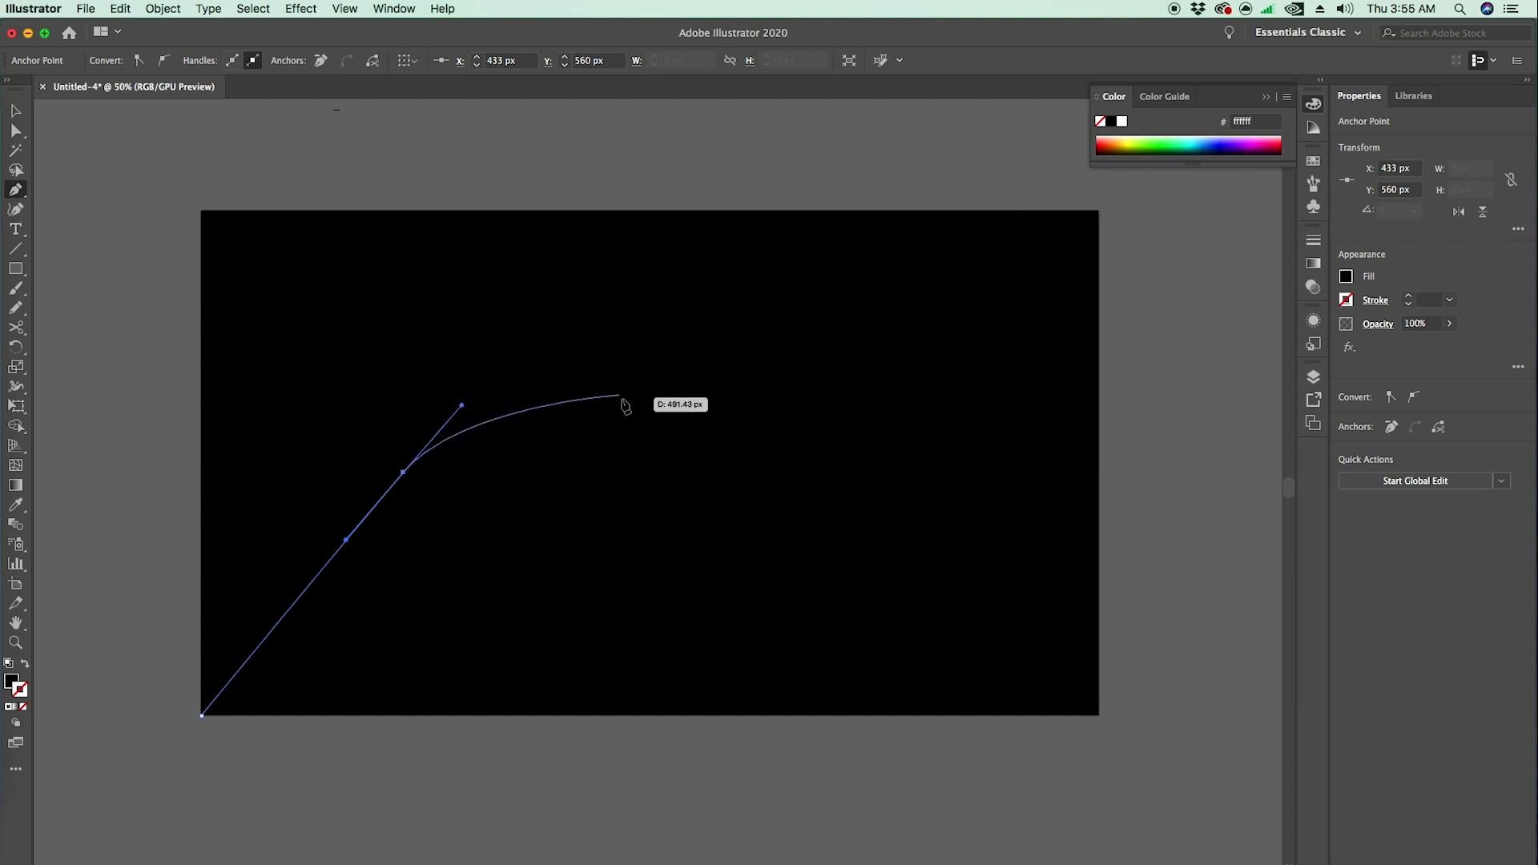
drag(629, 427, 736, 535)
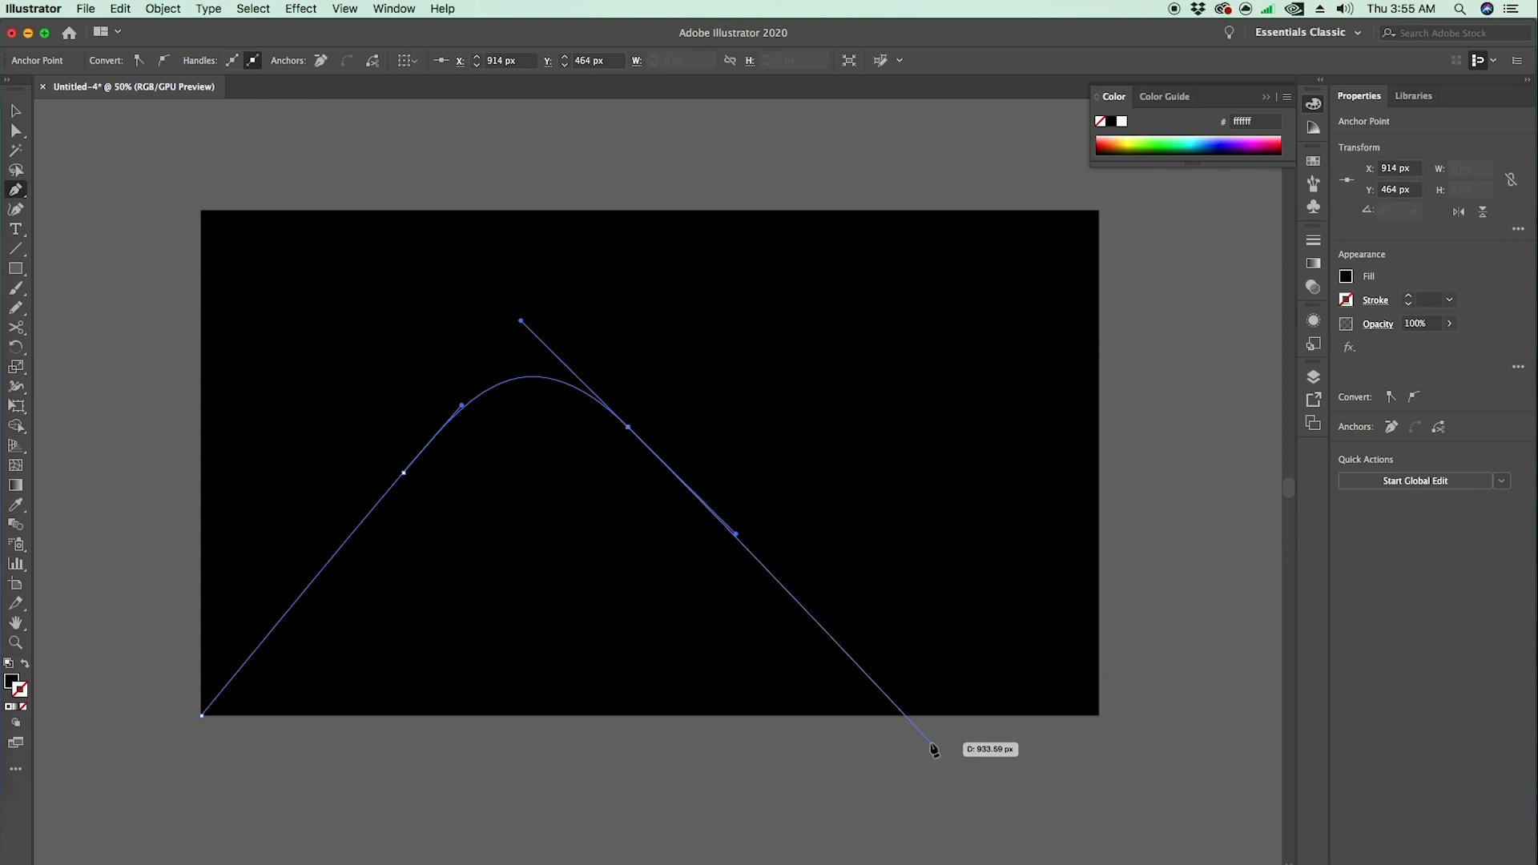
click(911, 714)
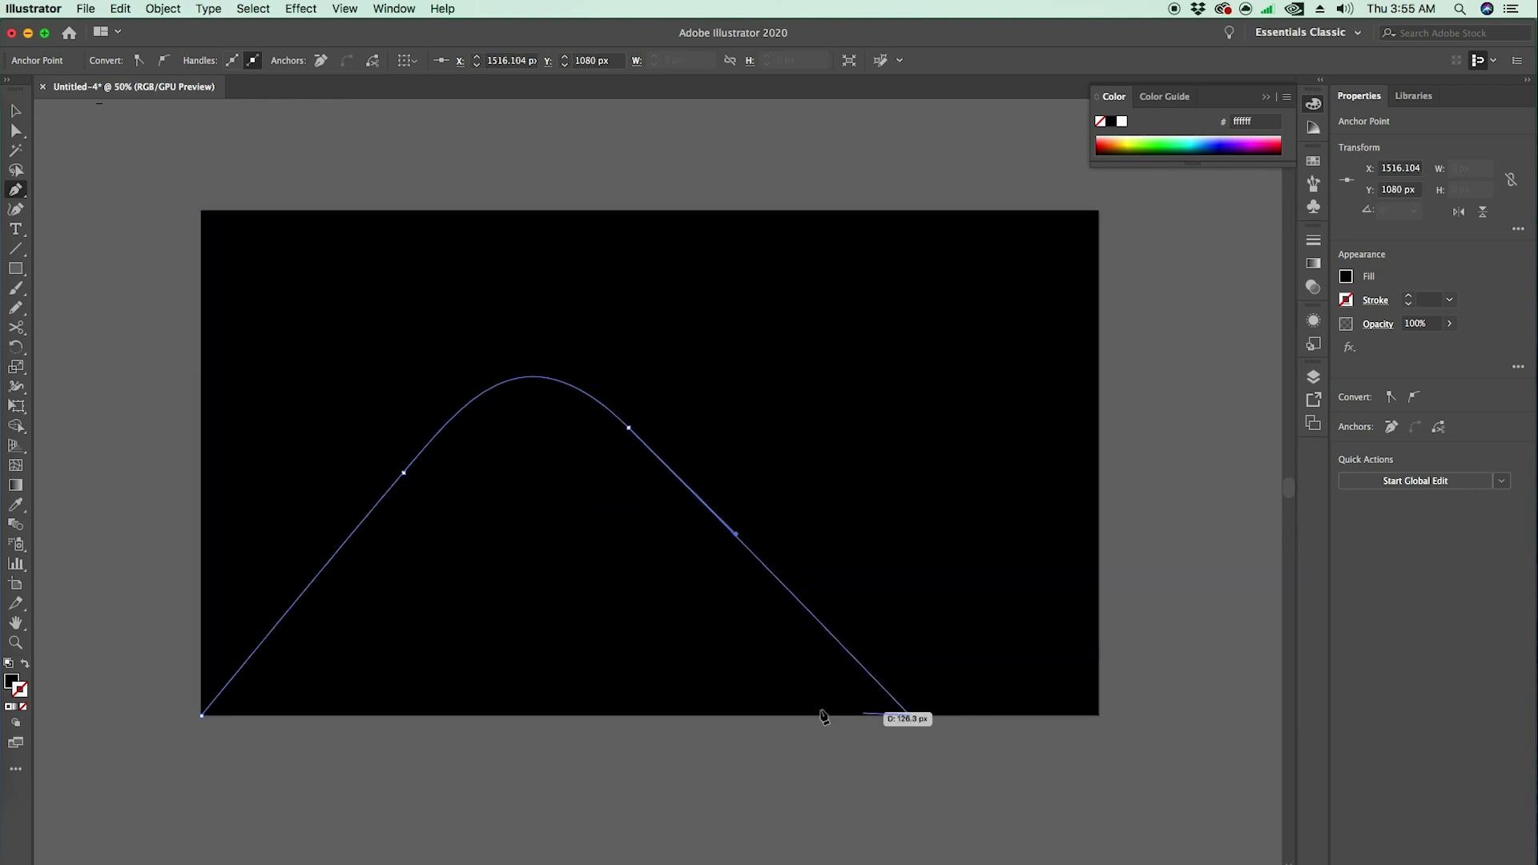
click(202, 715)
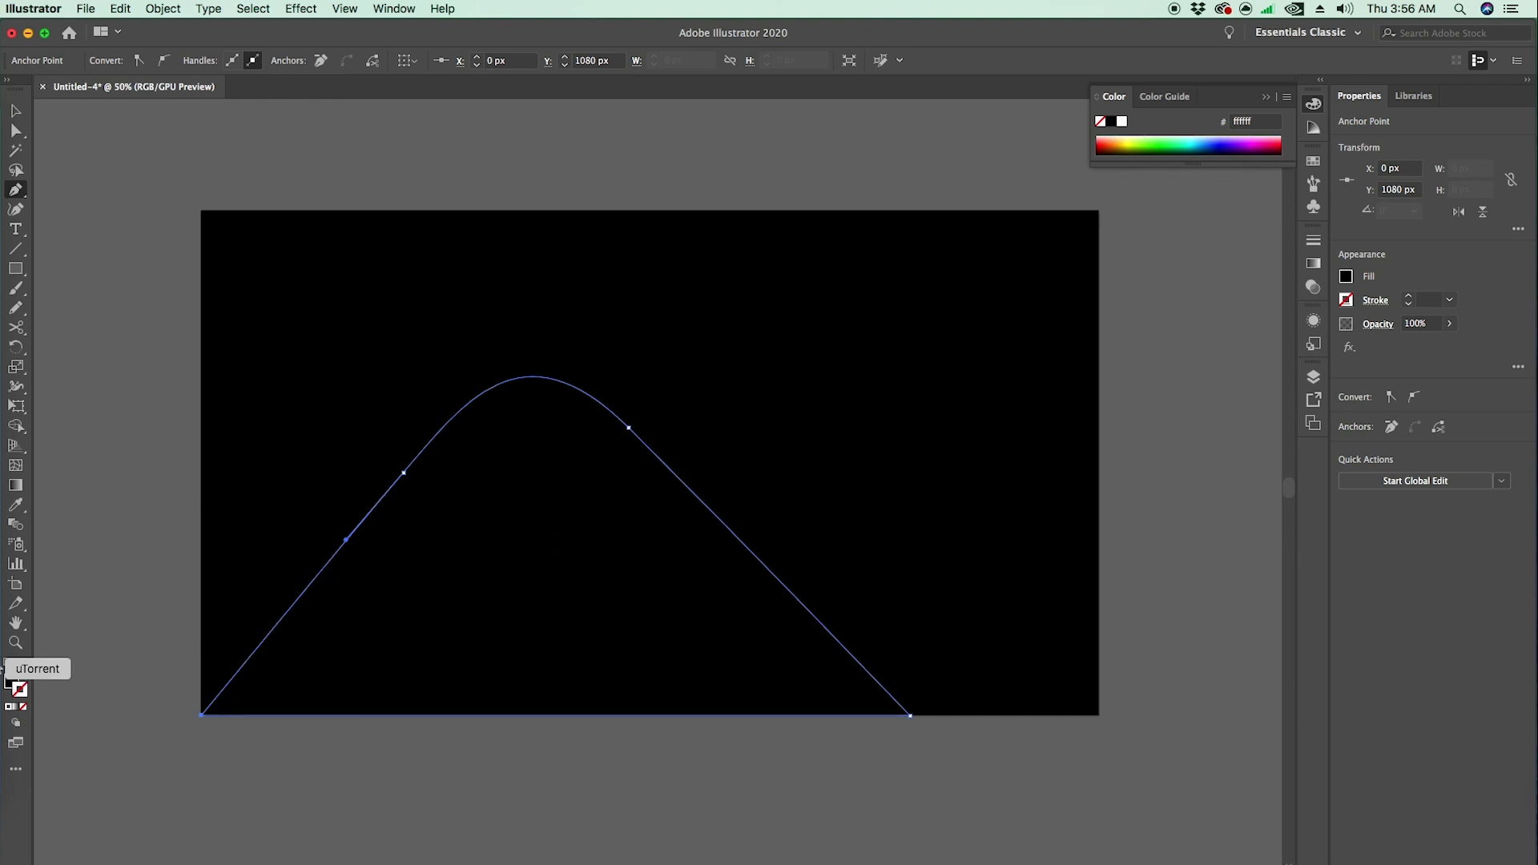
- Fill the hill shape with dark grey 3a3a3a and deselect it
double_click(11, 680)
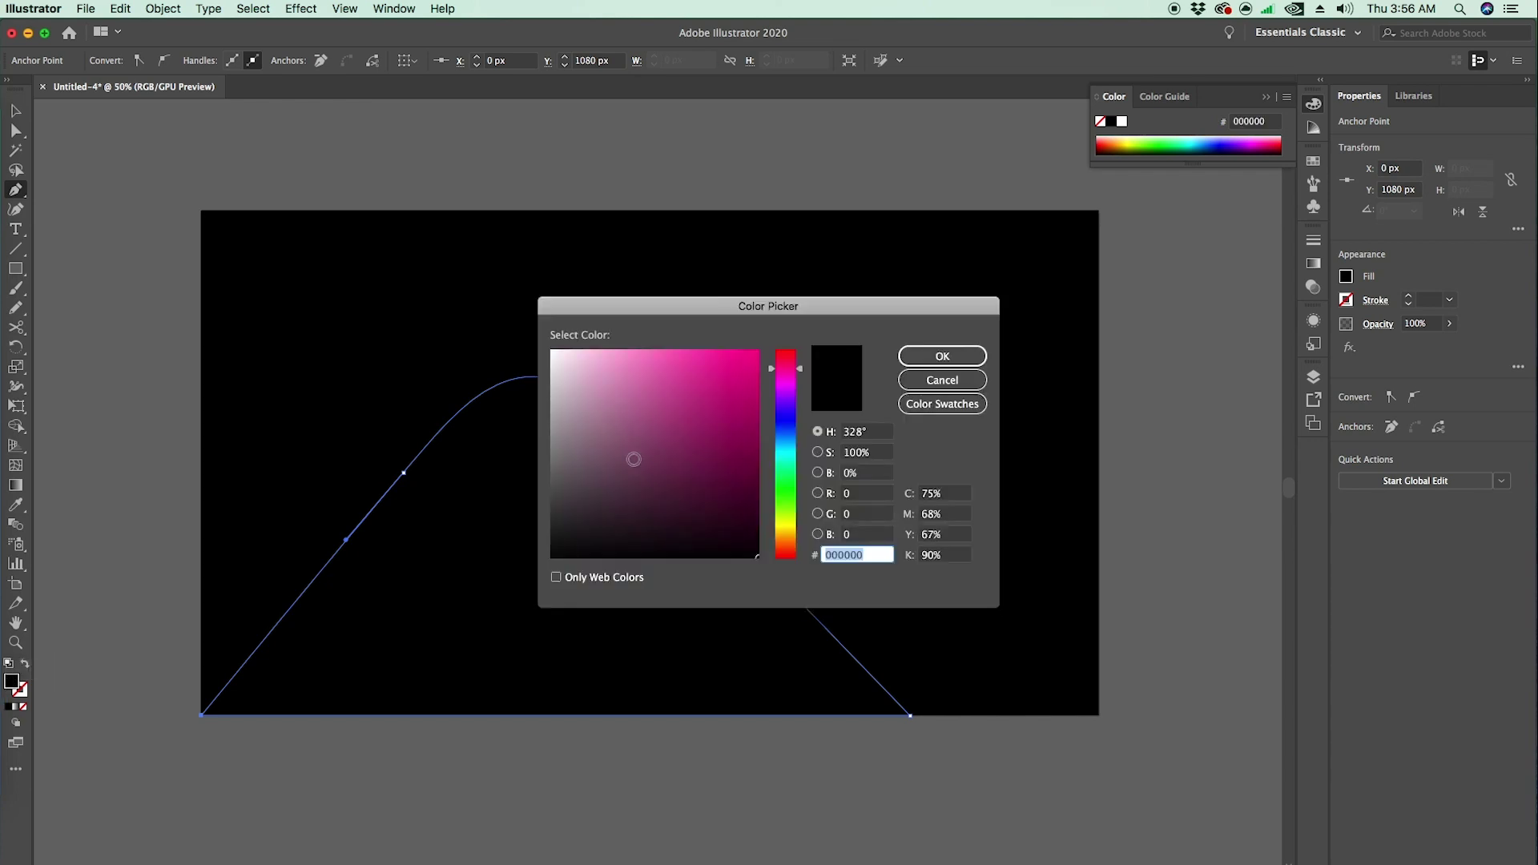
click(559, 514)
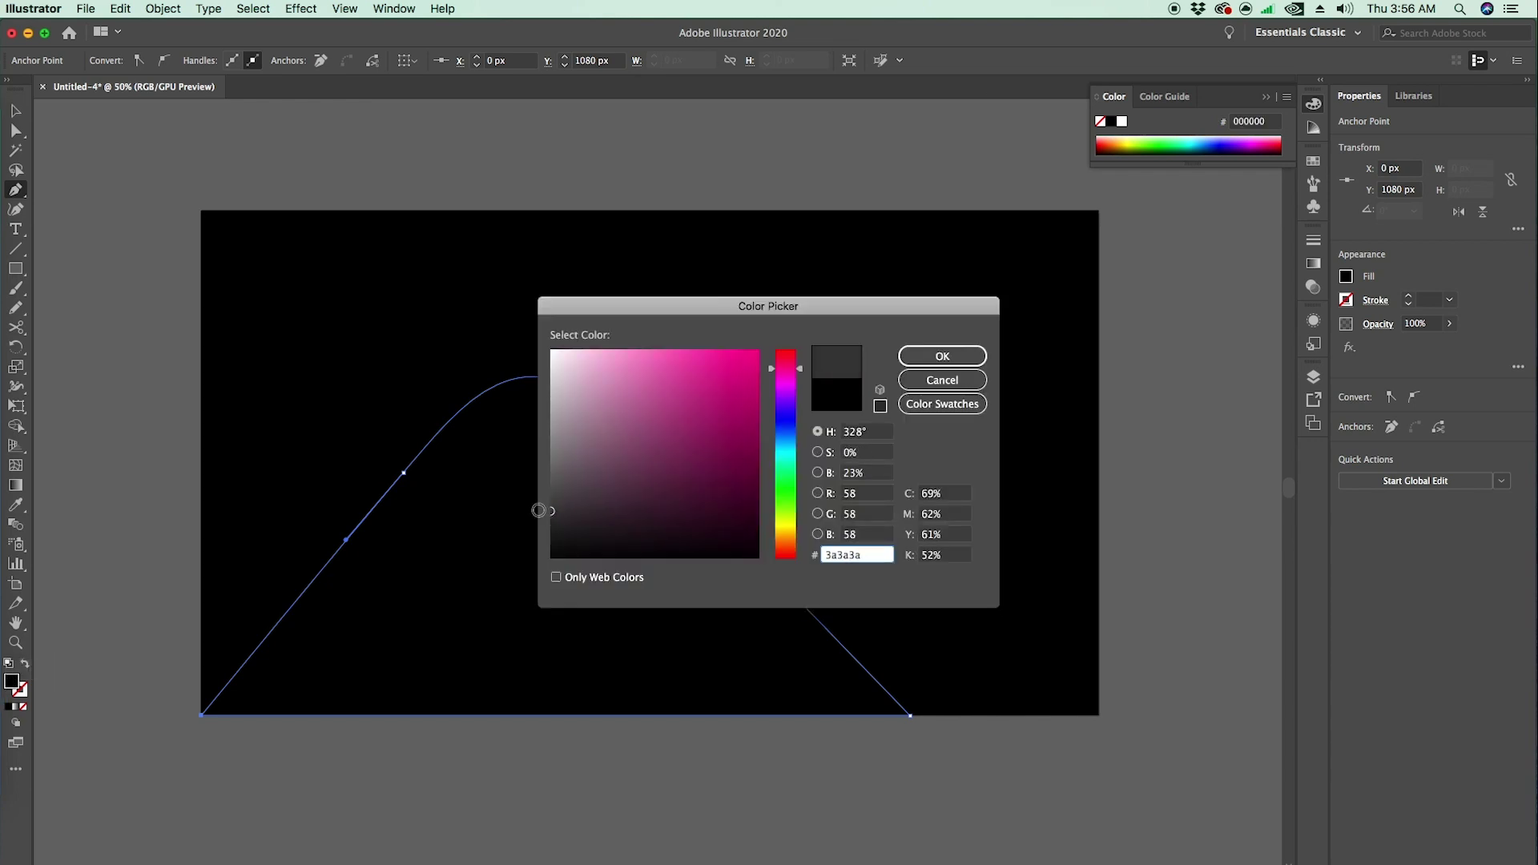
click(942, 357)
click(20, 119)
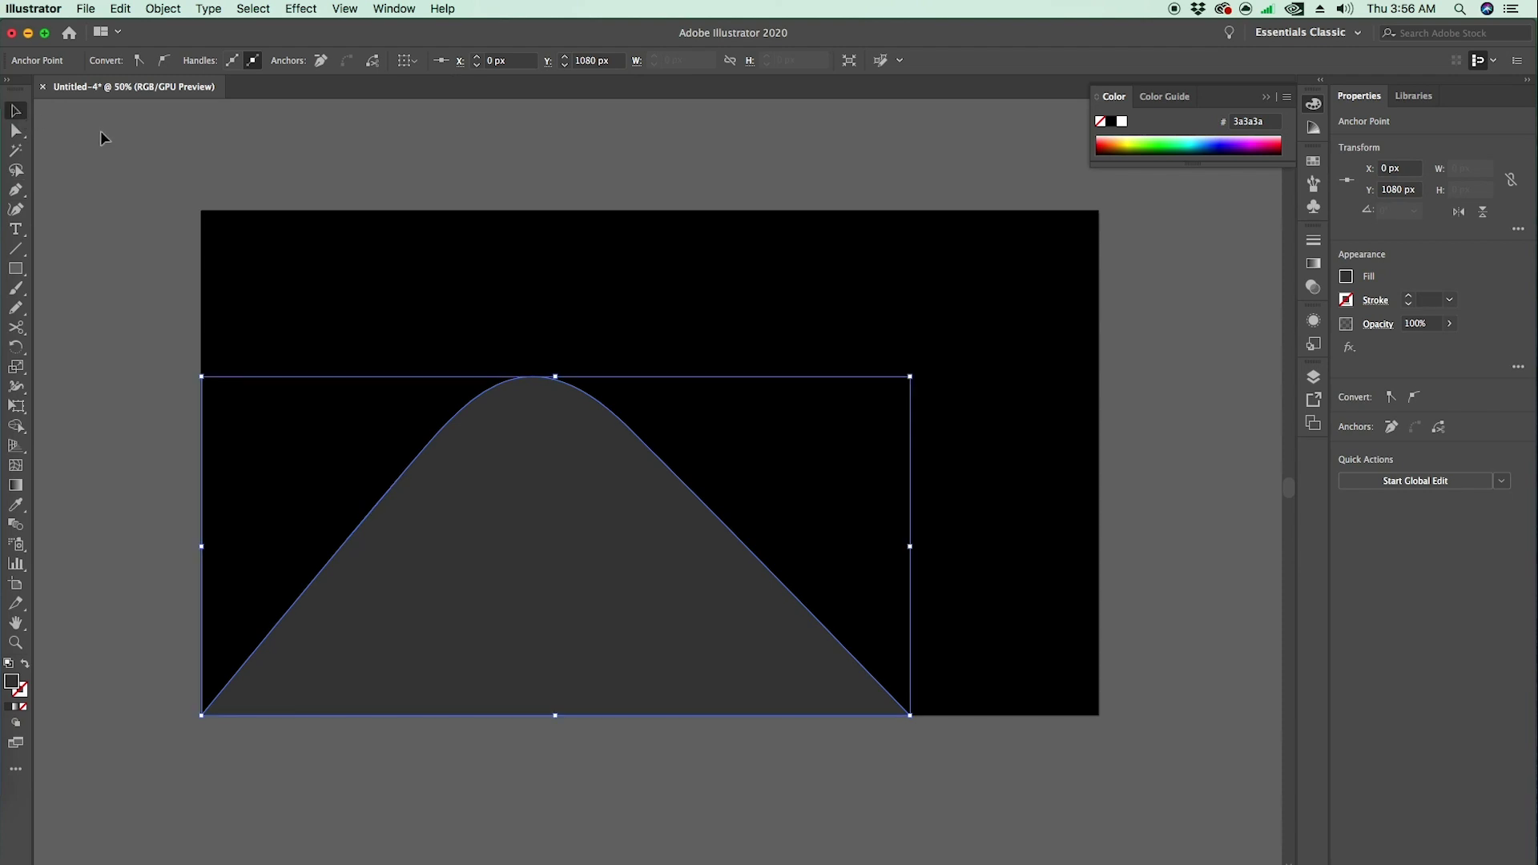
click(101, 134)
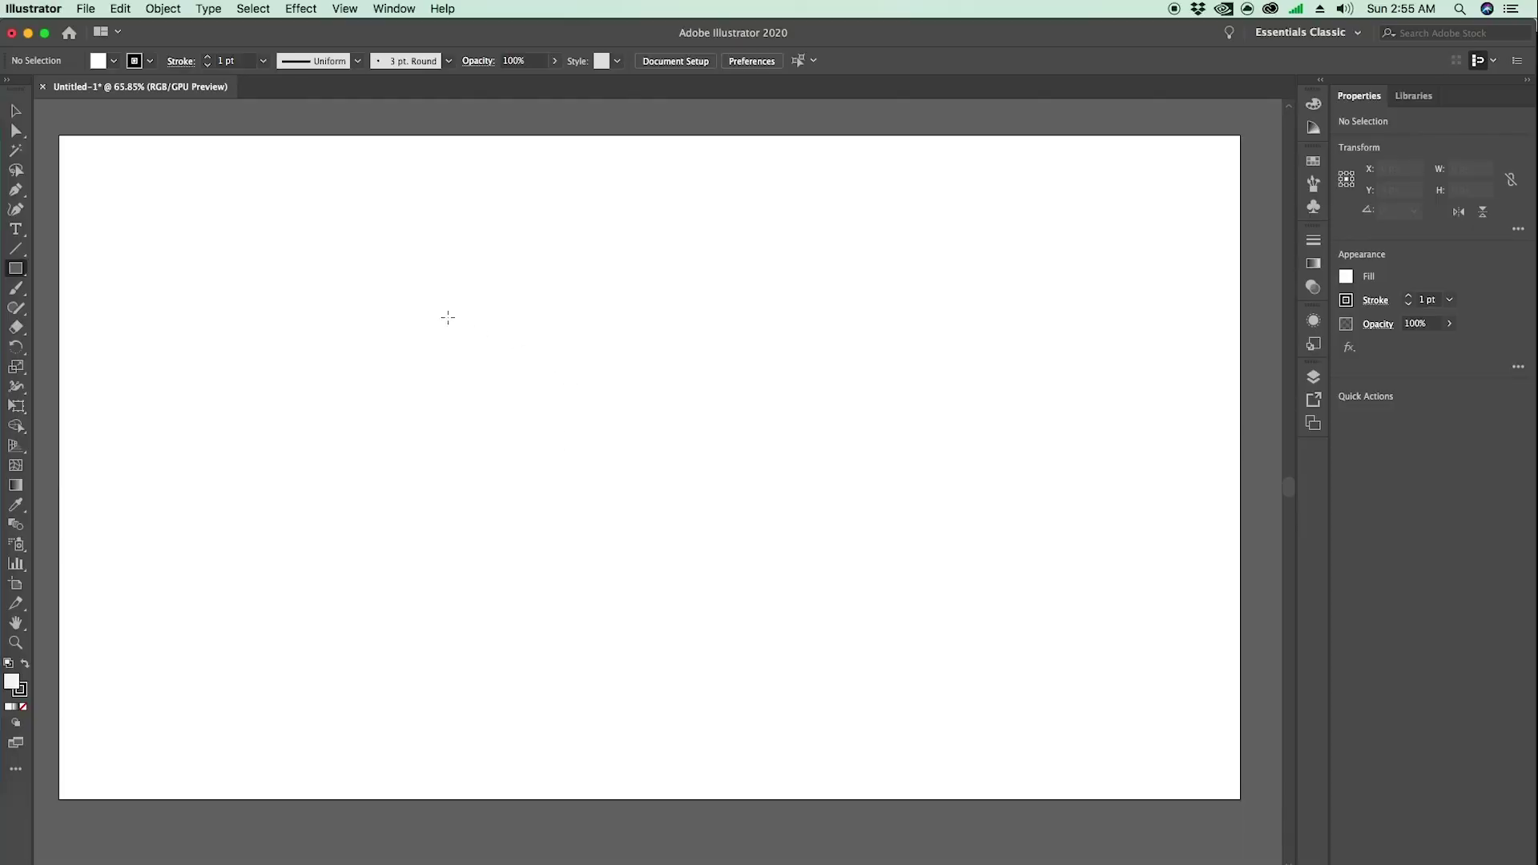
- Draw a rectangle about 789 x 760 px in the artboard's lower middle, with a black fill and no stroke
drag(448, 317, 934, 785)
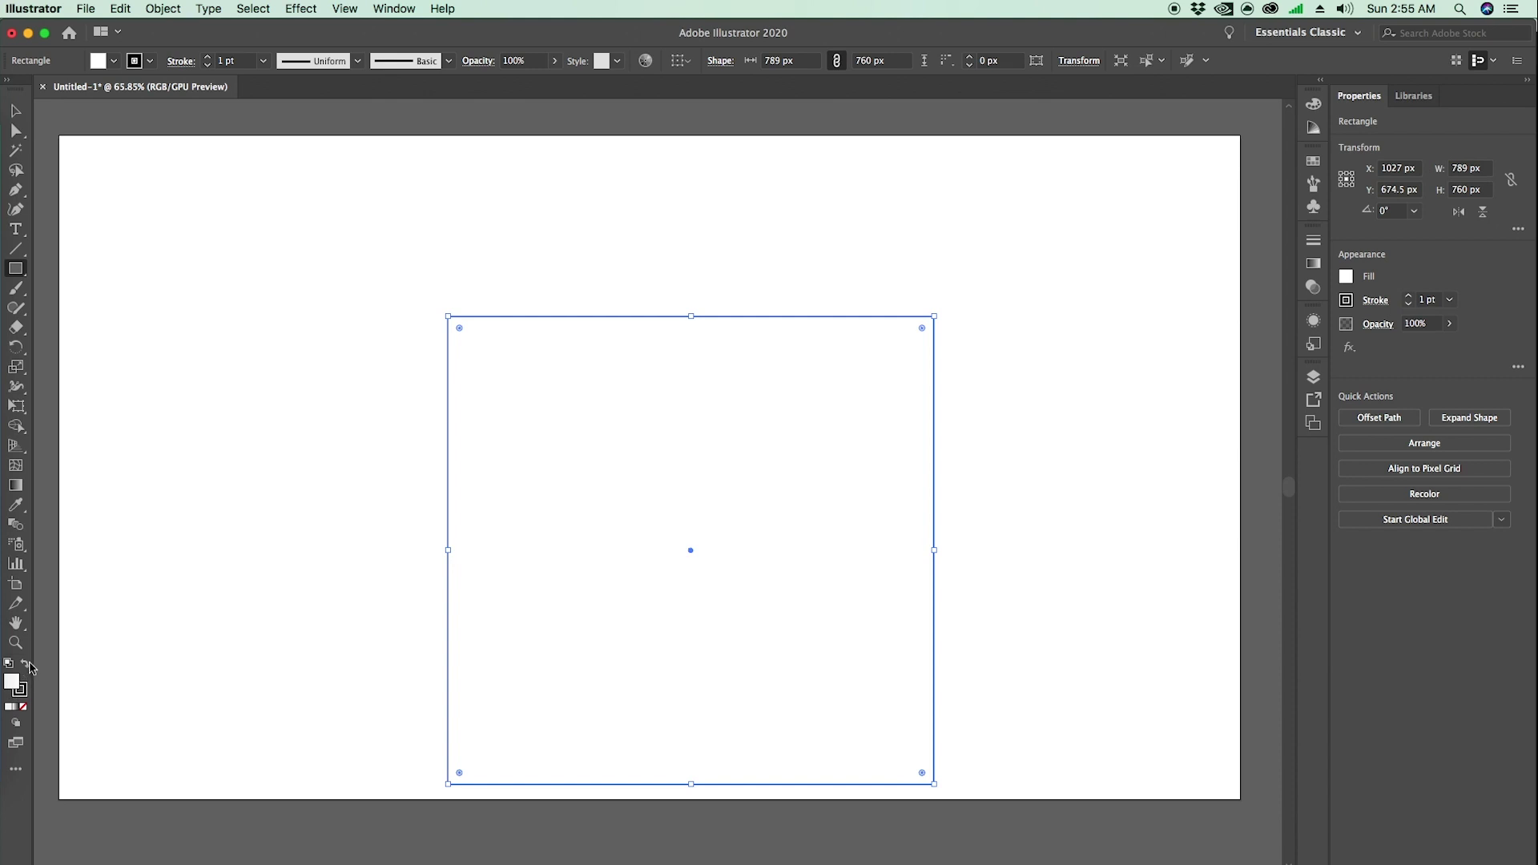
double_click(12, 681)
drag(617, 532, 552, 558)
click(942, 356)
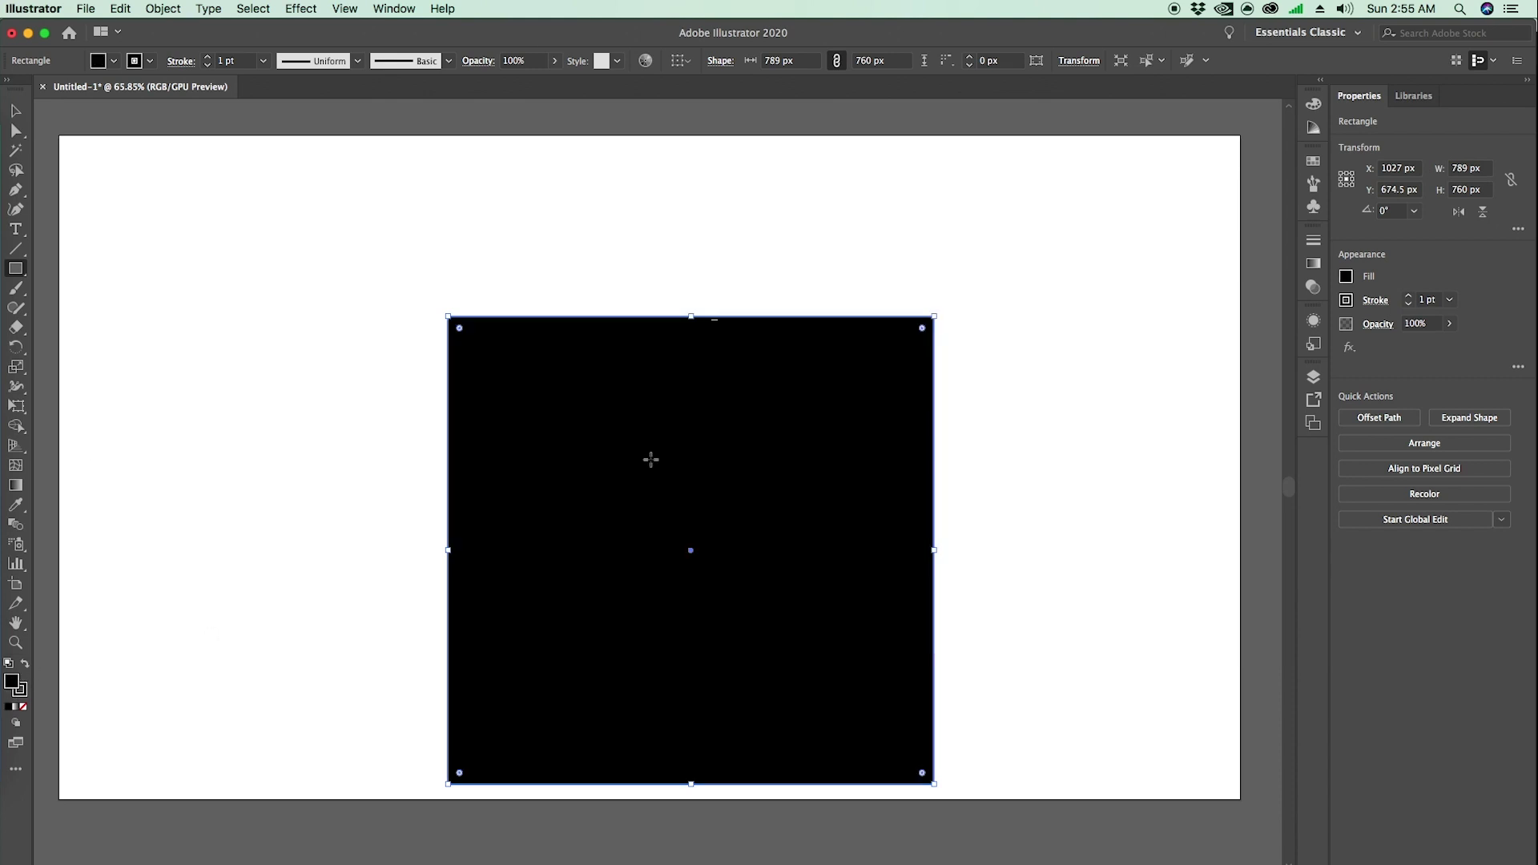
click(25, 694)
click(23, 707)
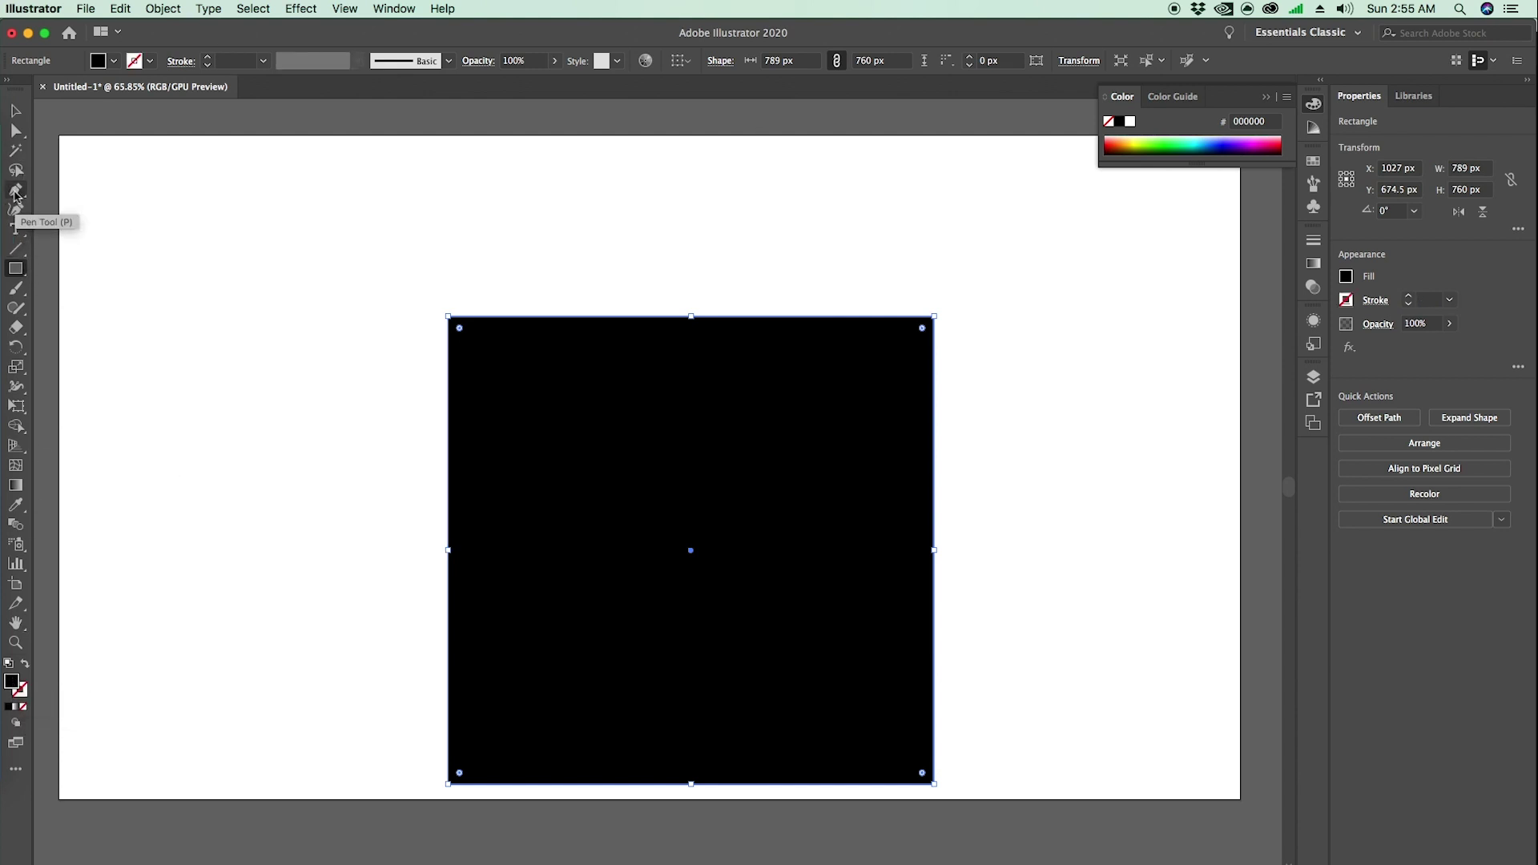
- Delete the rectangle's lower-right anchor point and rotate the resulting triangle 45° clockwise so that it points upward
click(15, 192)
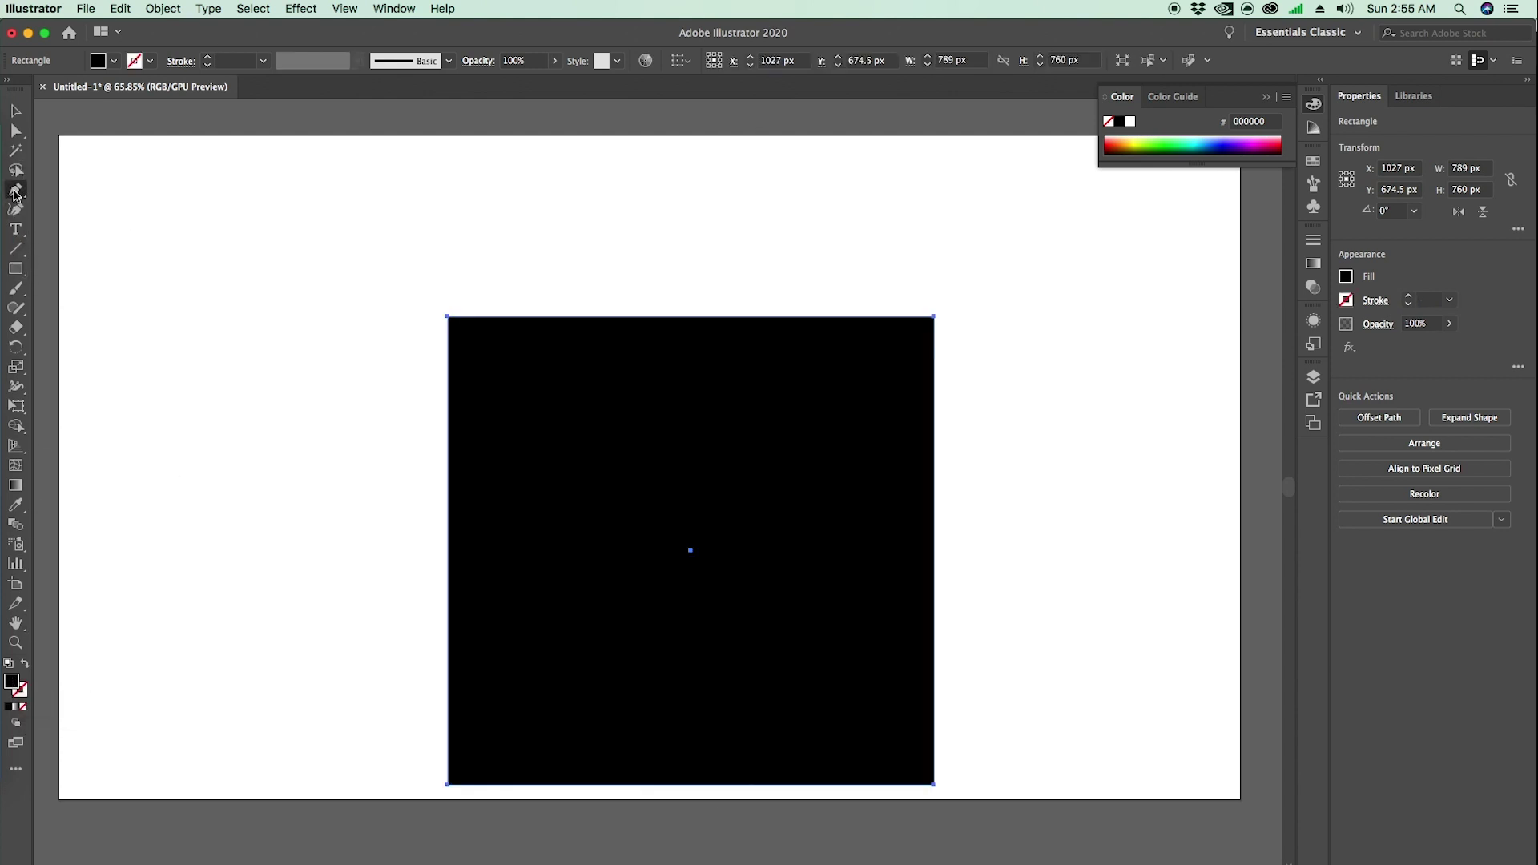
click(934, 785)
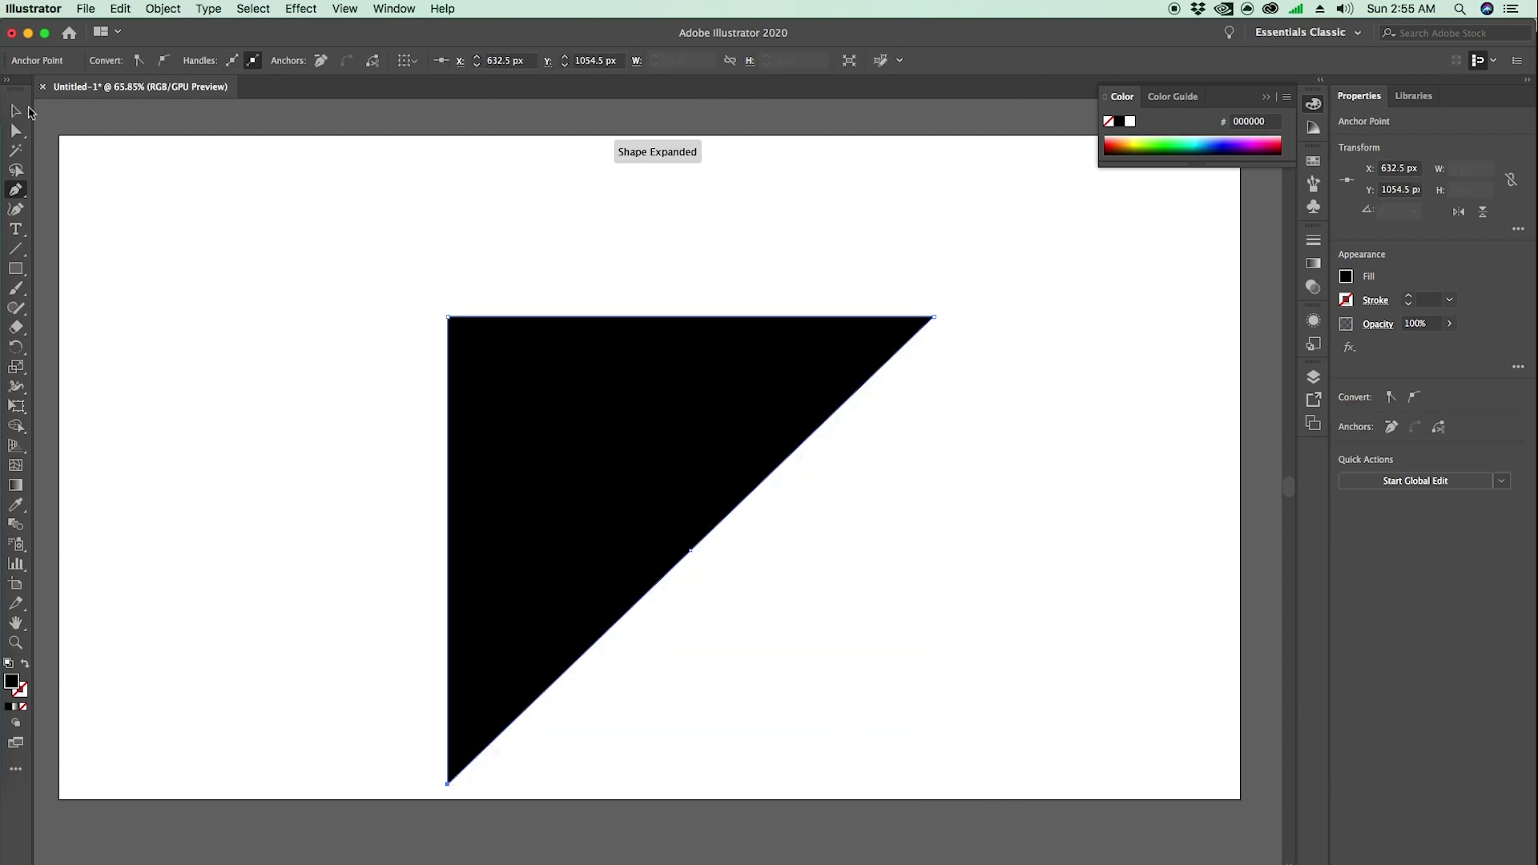
click(16, 114)
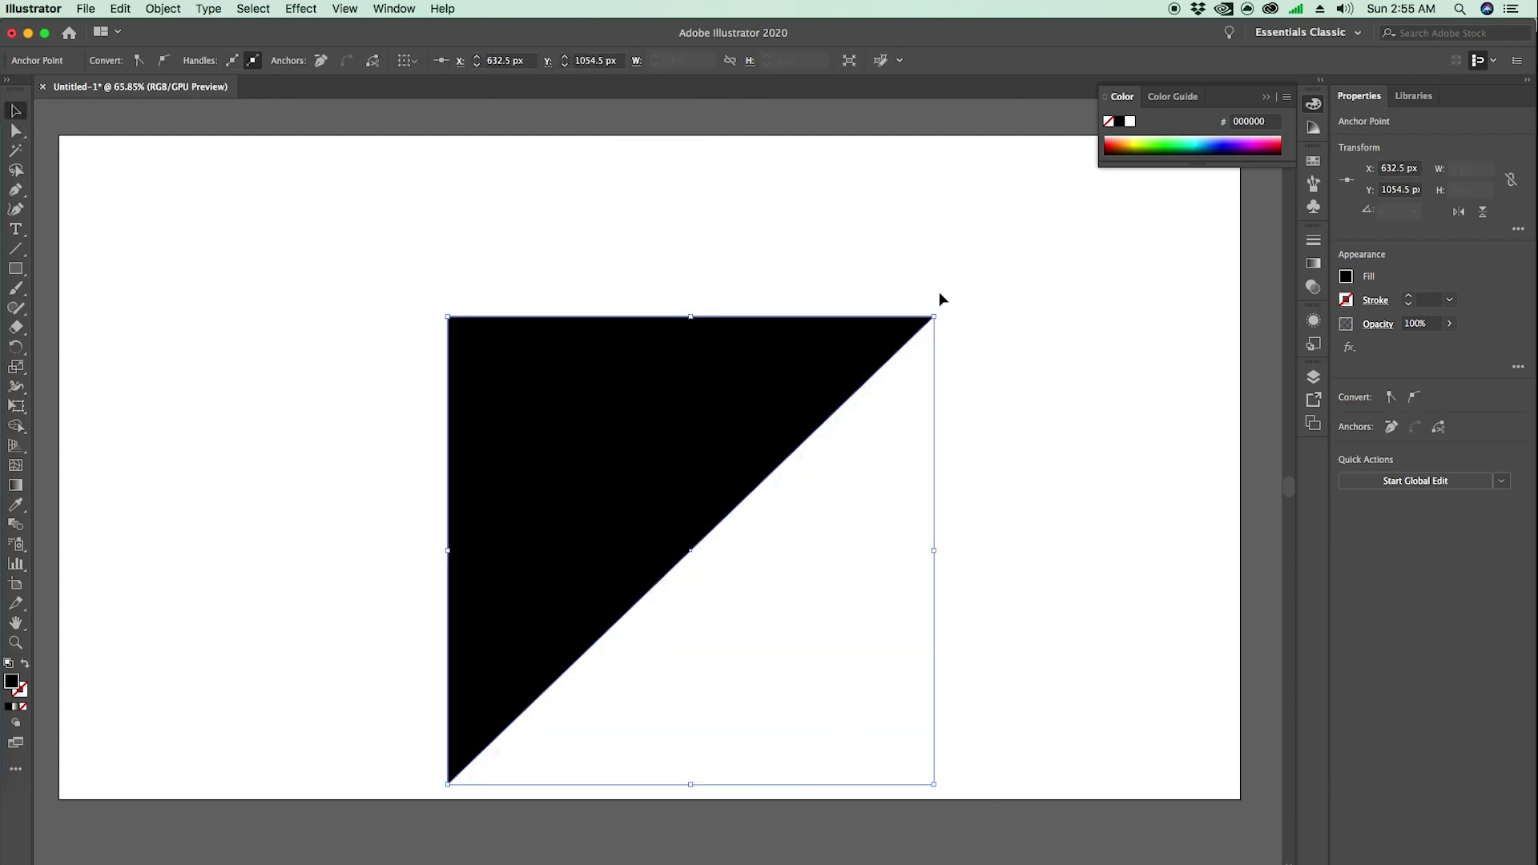
drag(942, 308, 1048, 657)
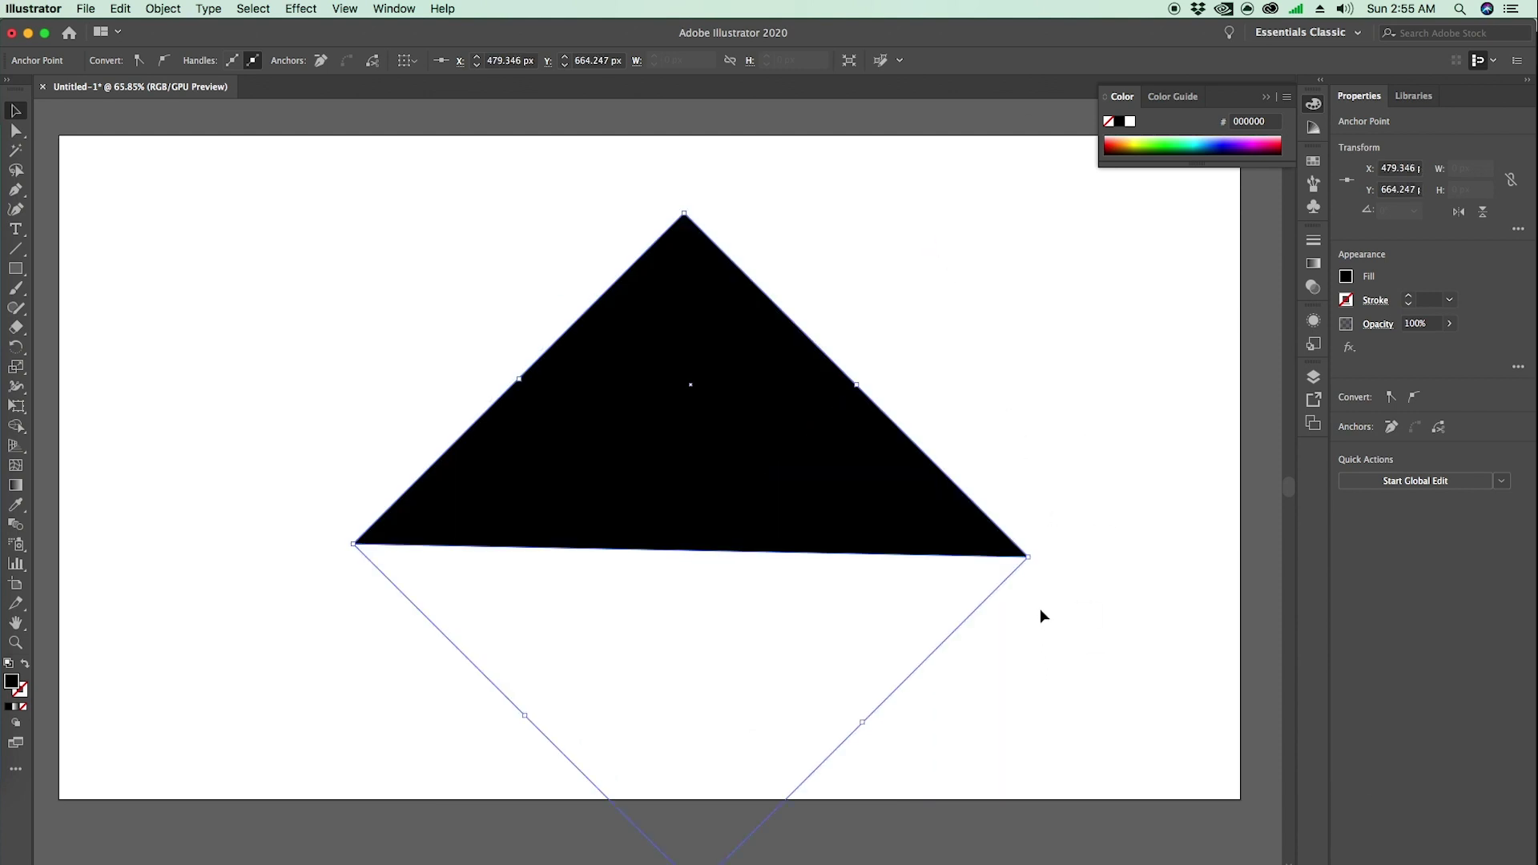
click(1041, 610)
- Move the triangle's two base corners down onto the artboard's bottom edge so that the base is level
click(16, 132)
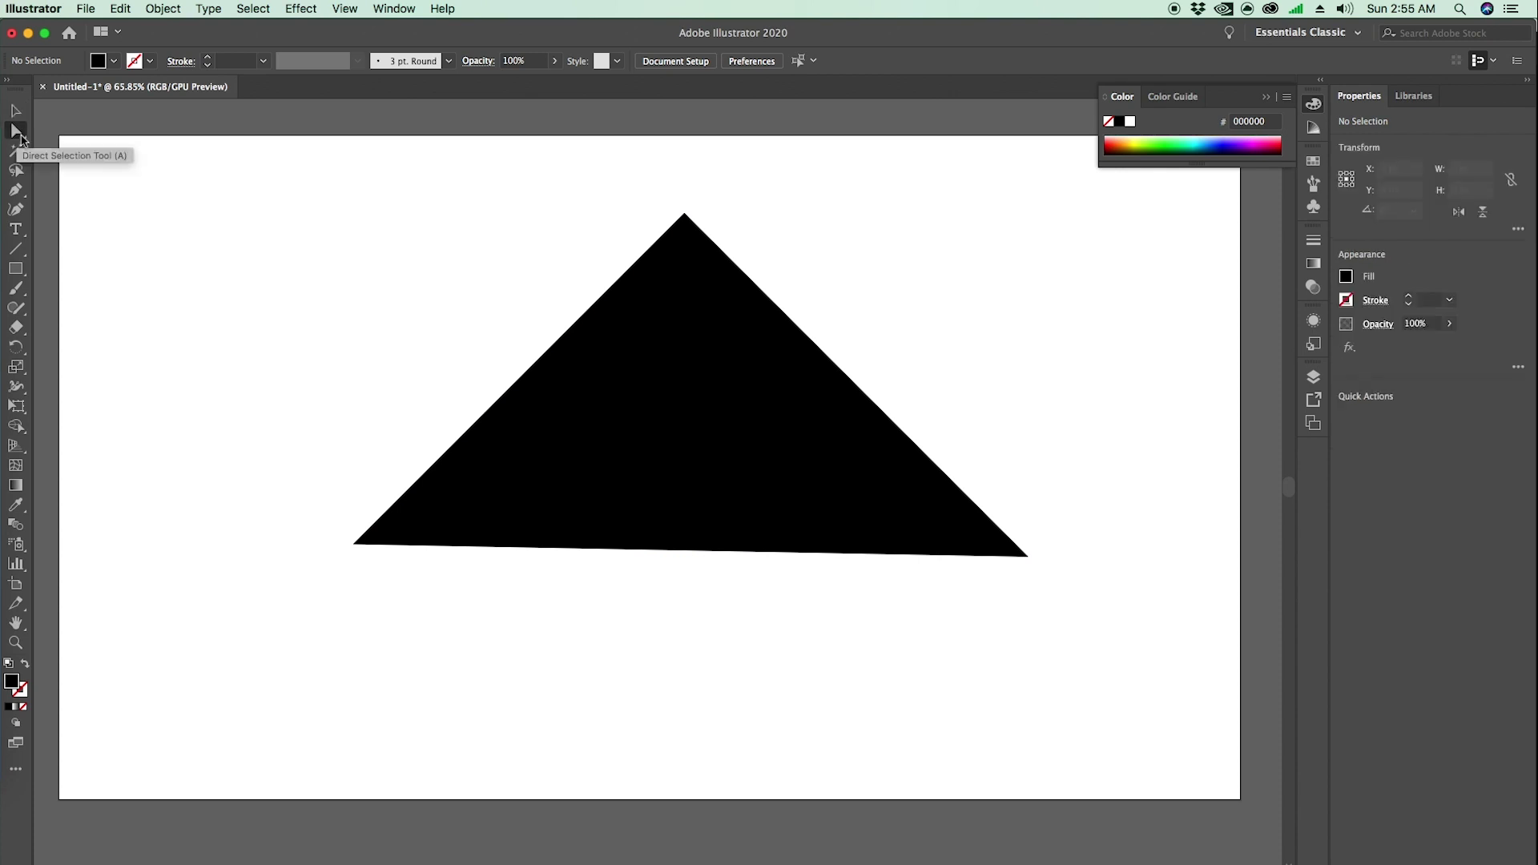
click(354, 544)
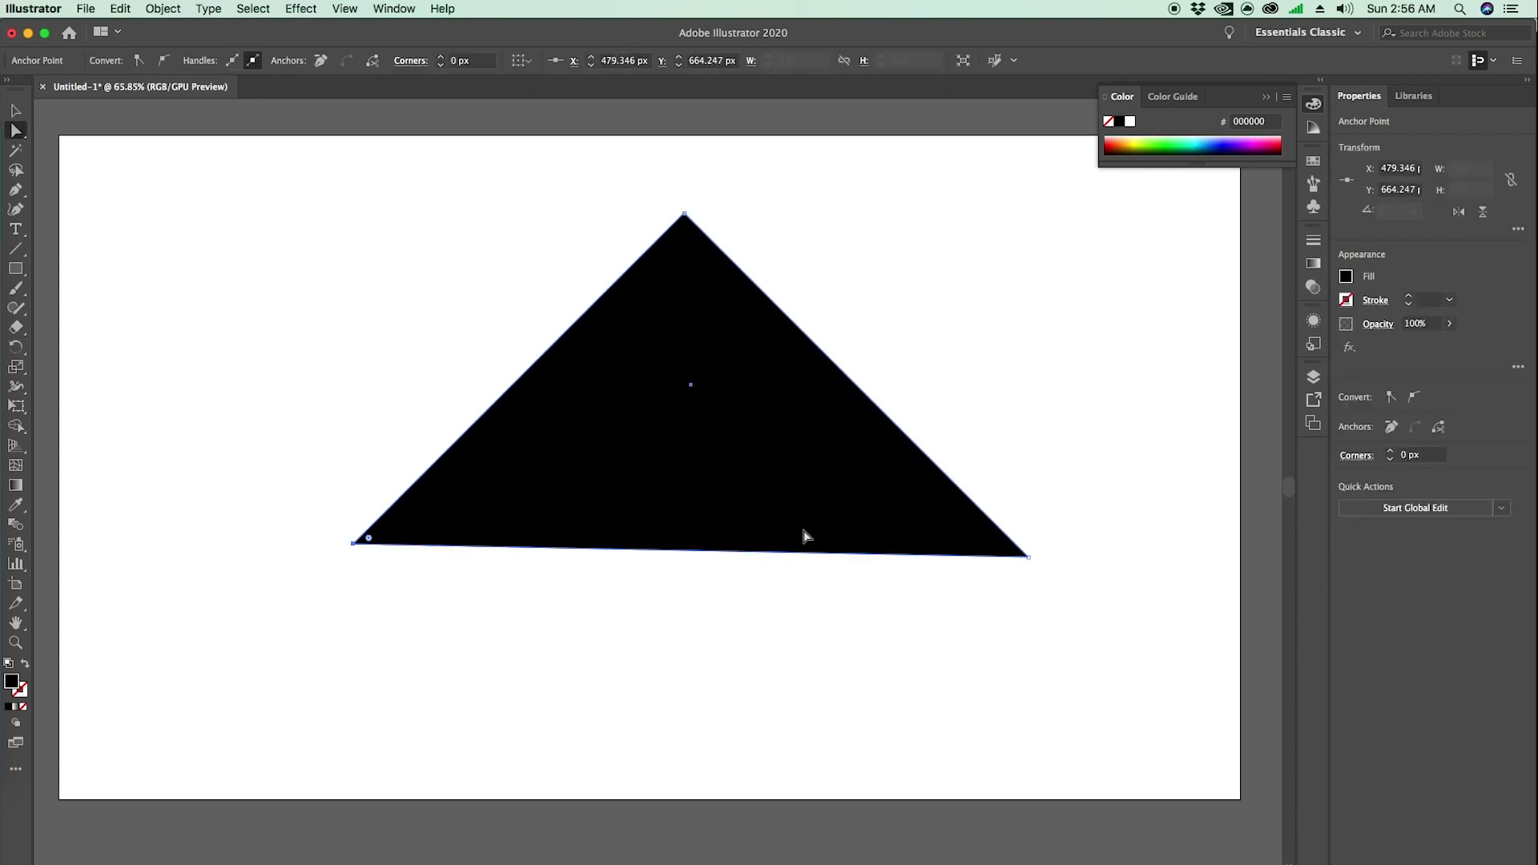
shift+click(1029, 559)
drag(1027, 565, 1040, 799)
click(1065, 736)
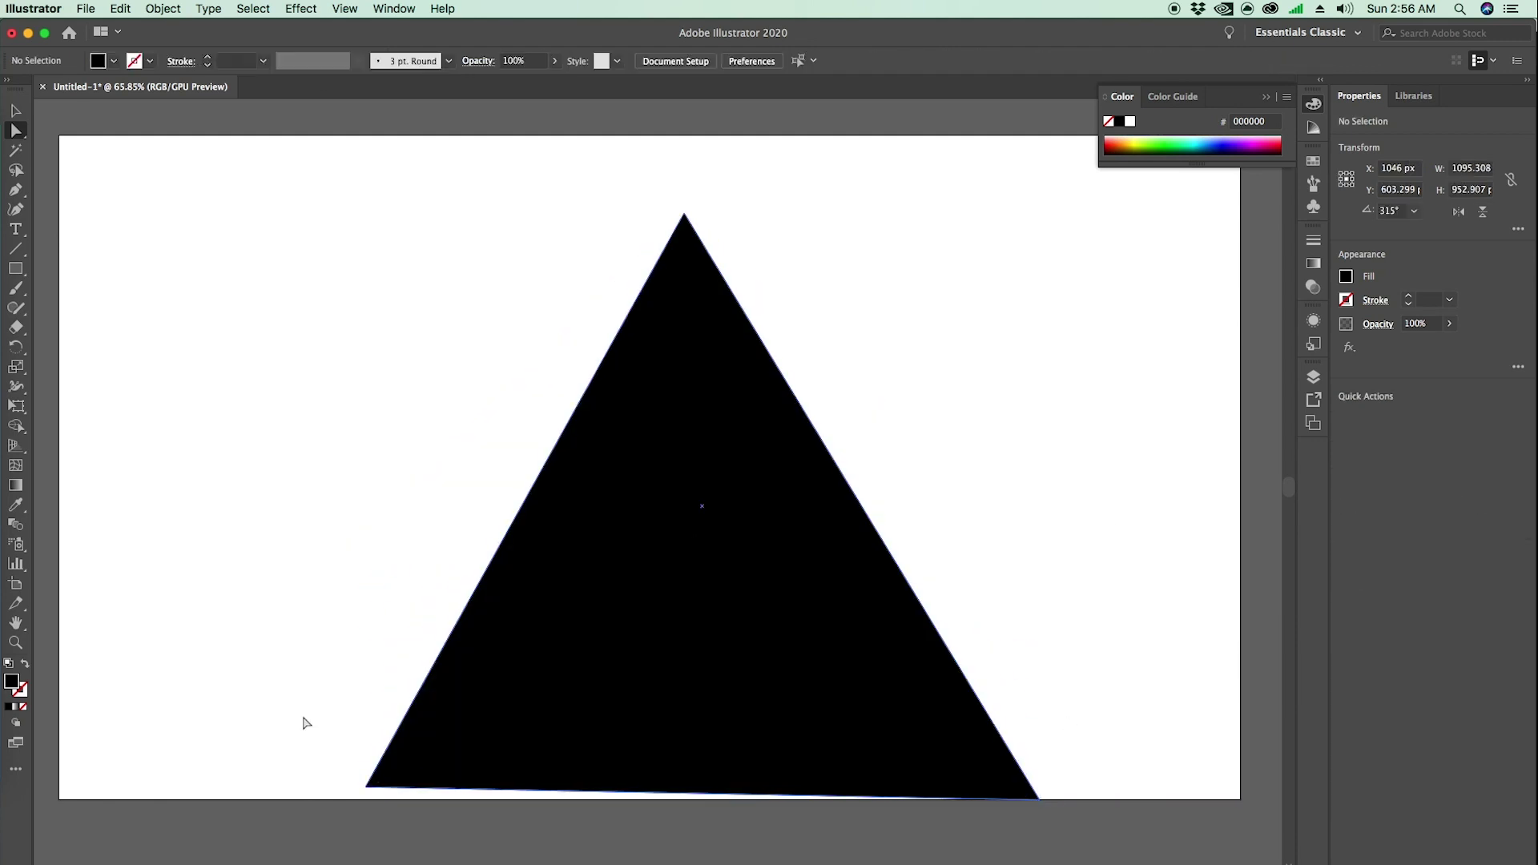
drag(362, 796, 371, 806)
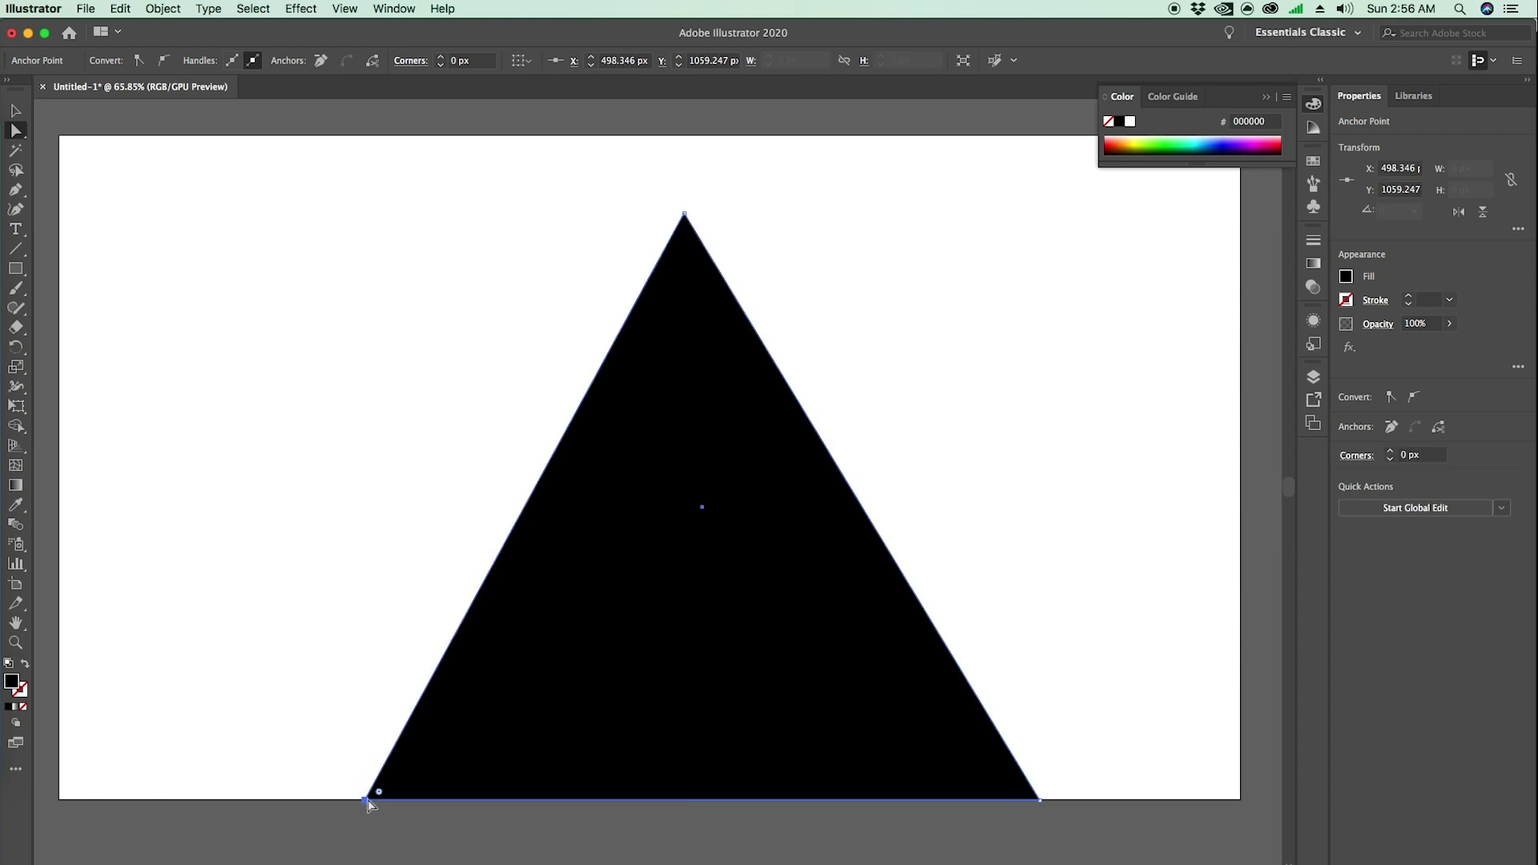
click(308, 811)
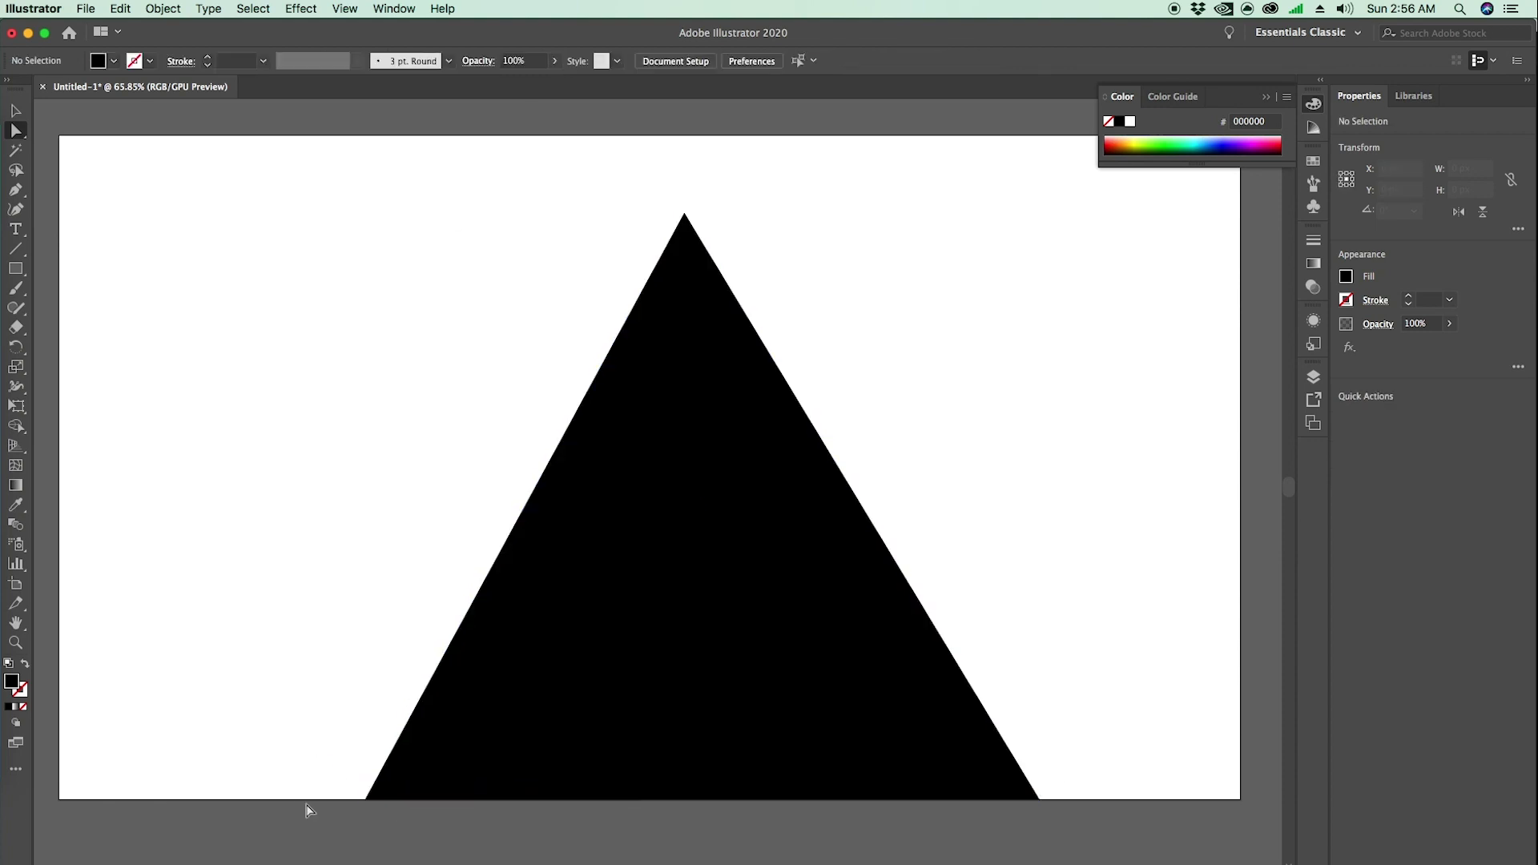
- Round the triangle's top corner to a radius of about 141 px
click(685, 214)
drag(686, 231, 707, 405)
click(1167, 536)
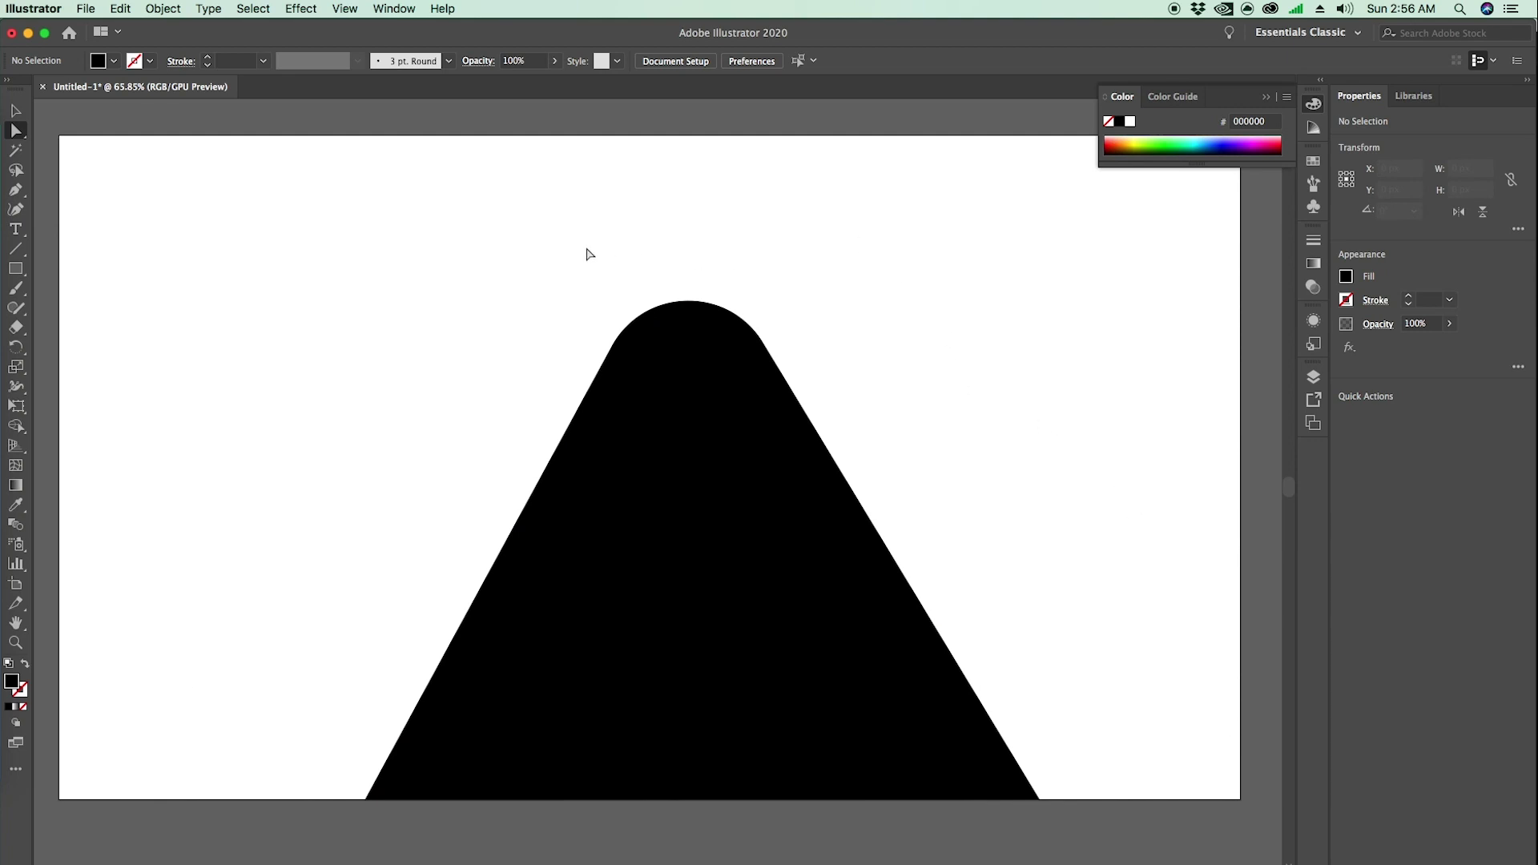
- Select the triangle's rounded peak and adjust its corner rounding
drag(478, 217, 948, 432)
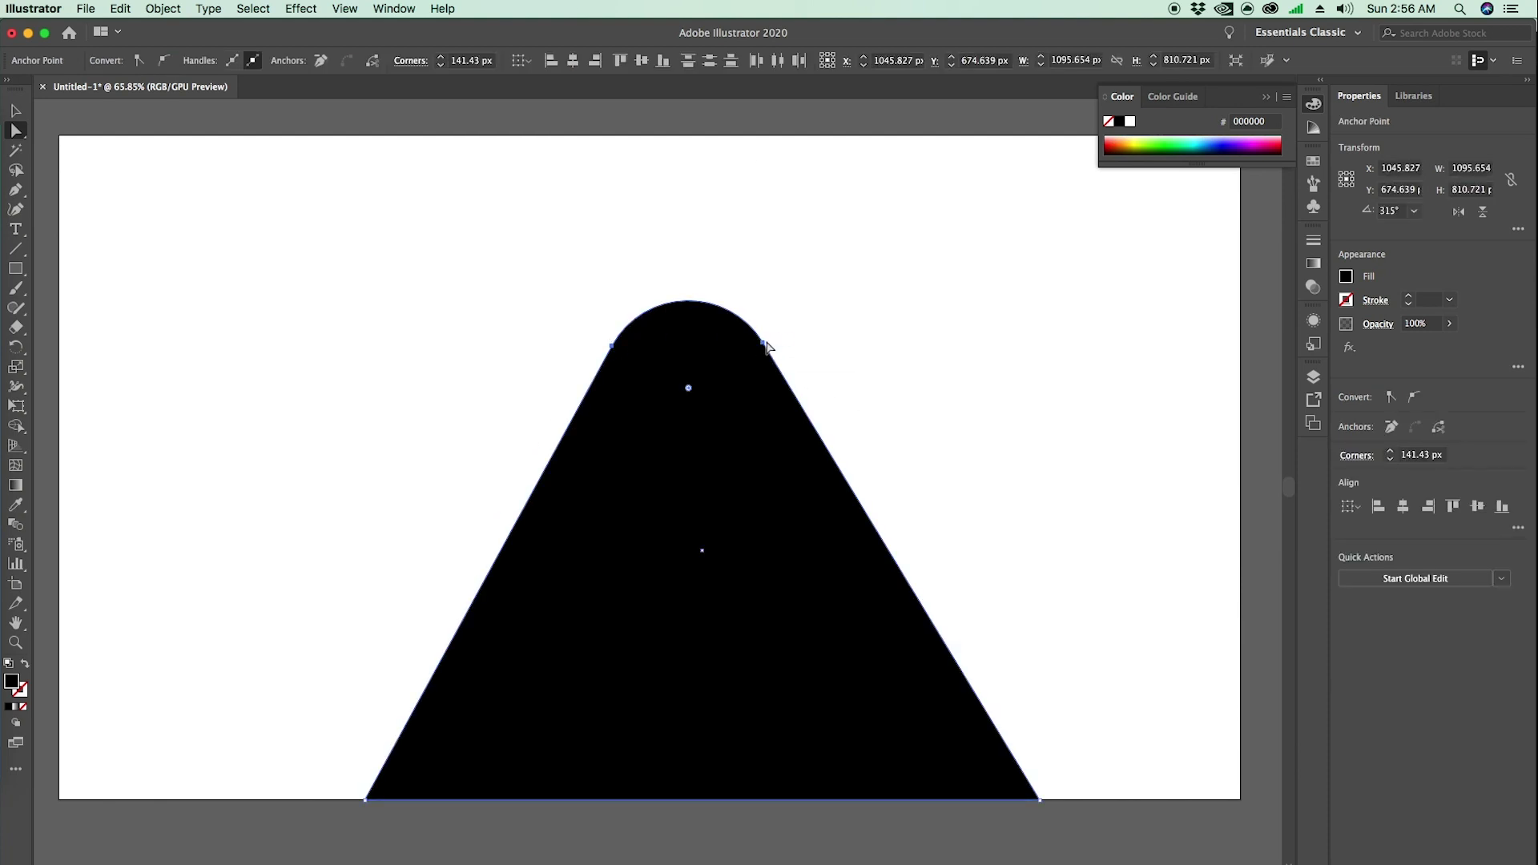
drag(689, 390, 675, 170)
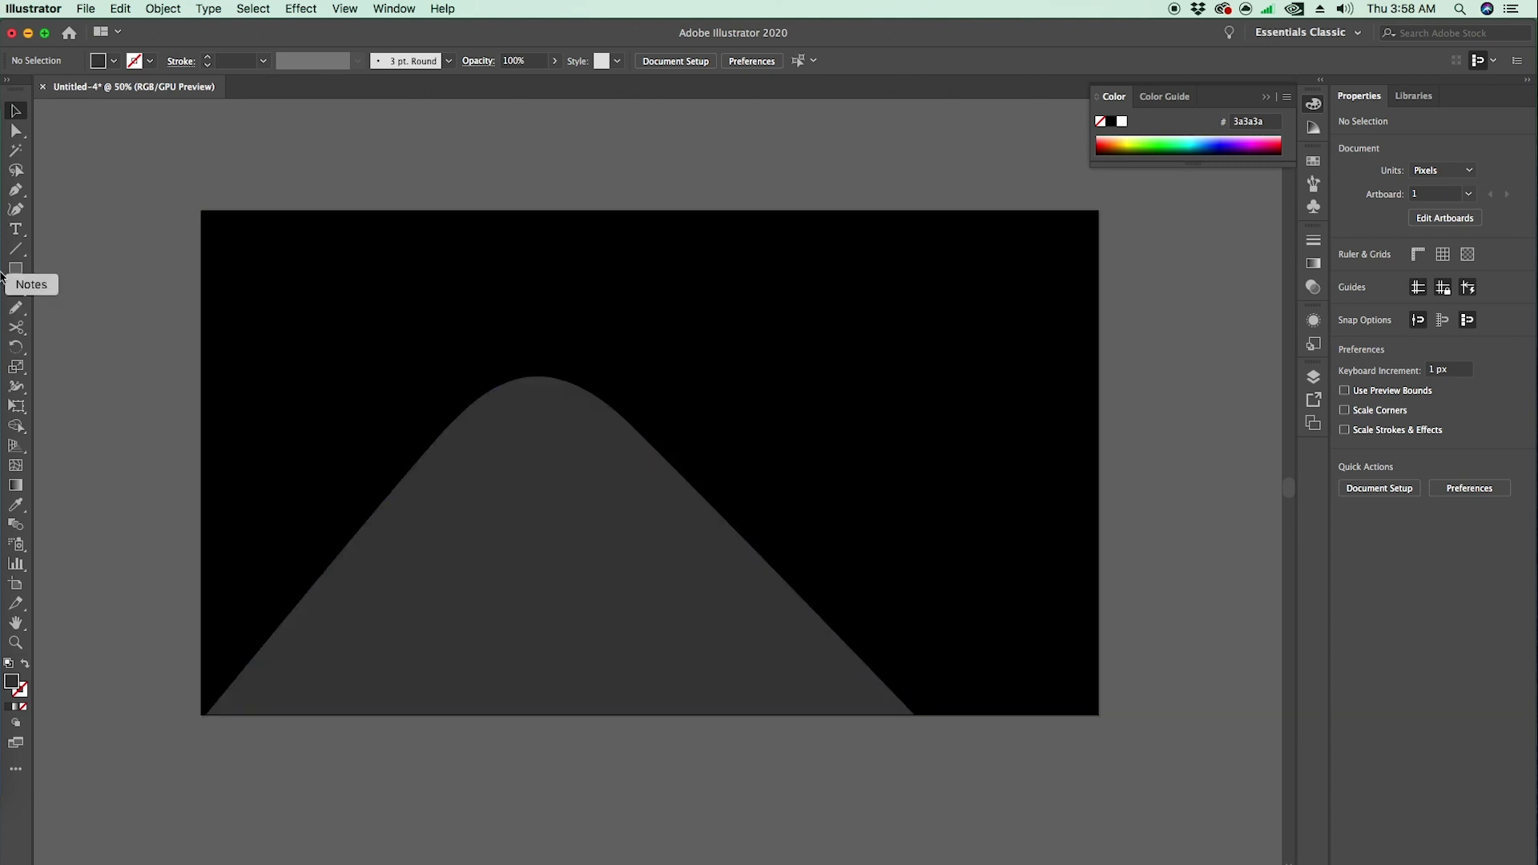
- Draw a circle about 298 px in diameter in the sky, up and to the right of the mountain's peak
click(15, 270)
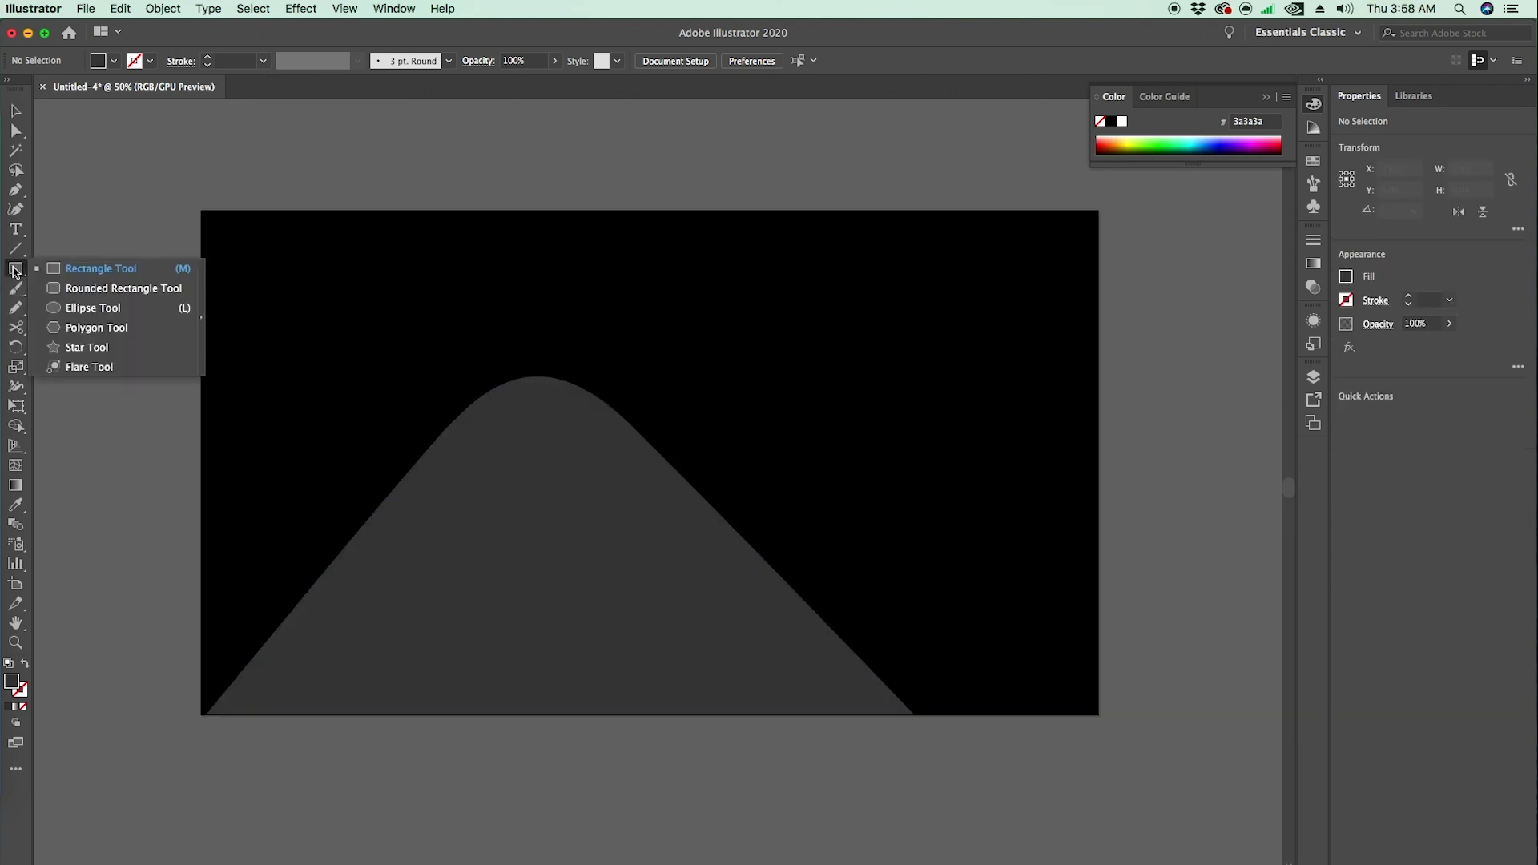
click(93, 308)
drag(722, 303, 801, 343)
key(v)
key(super+z)
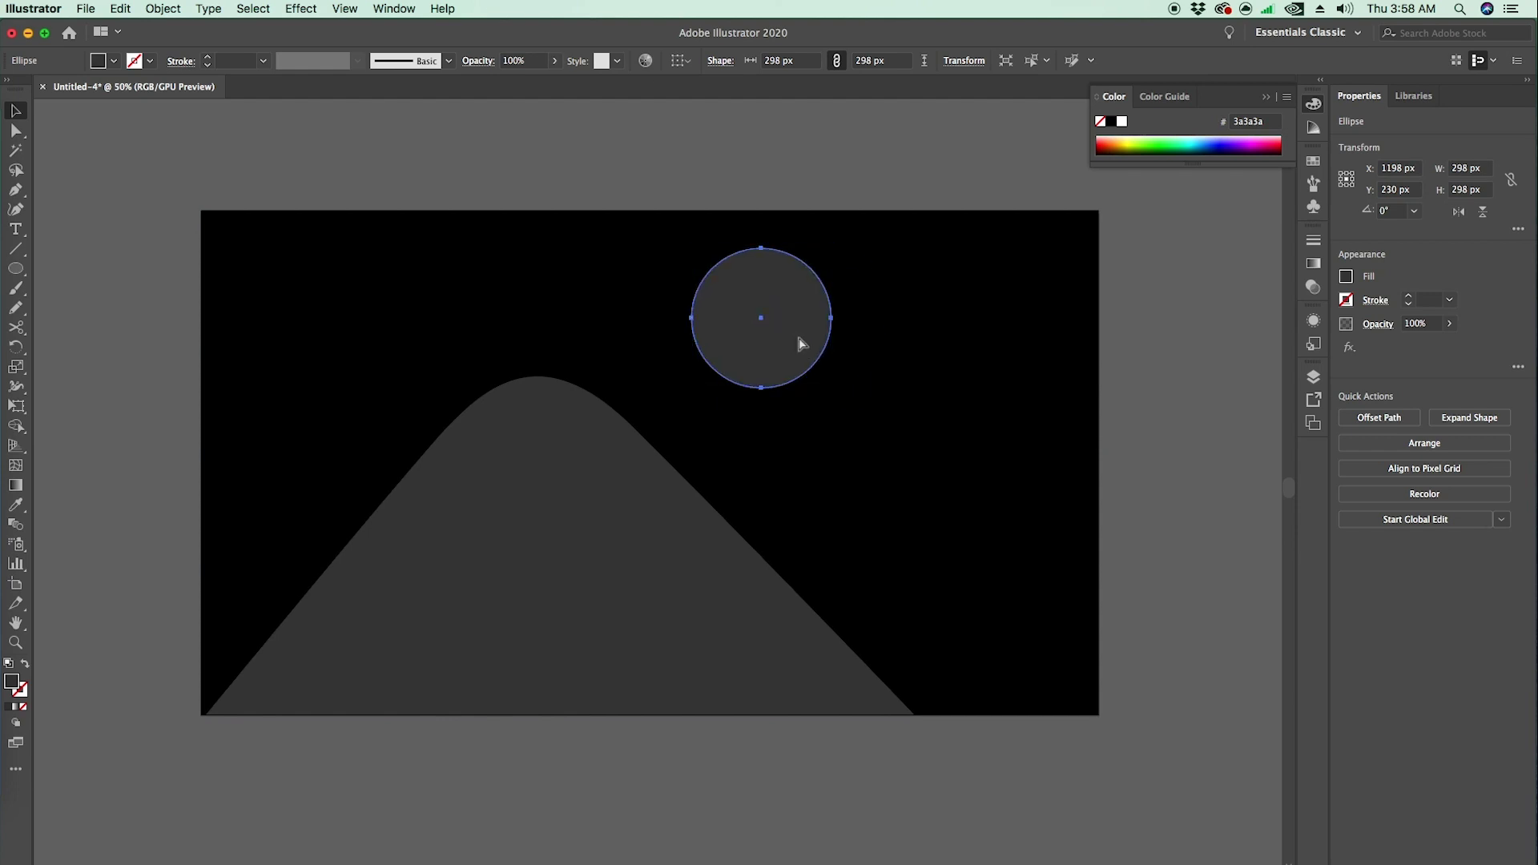
- Duplicate the circle, enlarge the copy to about 382 px and place it overlapping the original's lower-right side
click(121, 8)
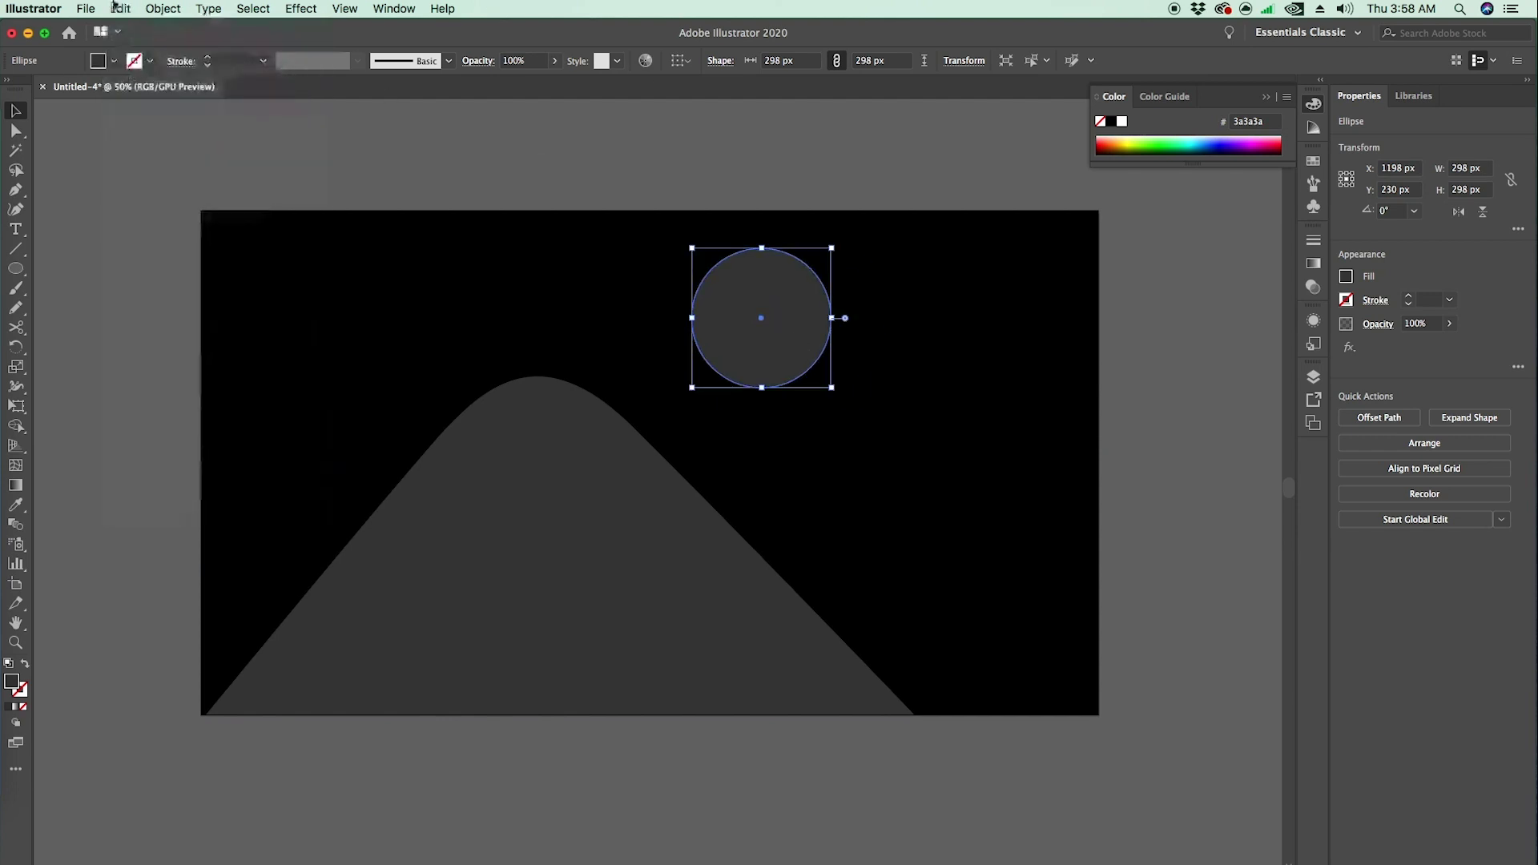
click(134, 88)
click(121, 8)
click(134, 100)
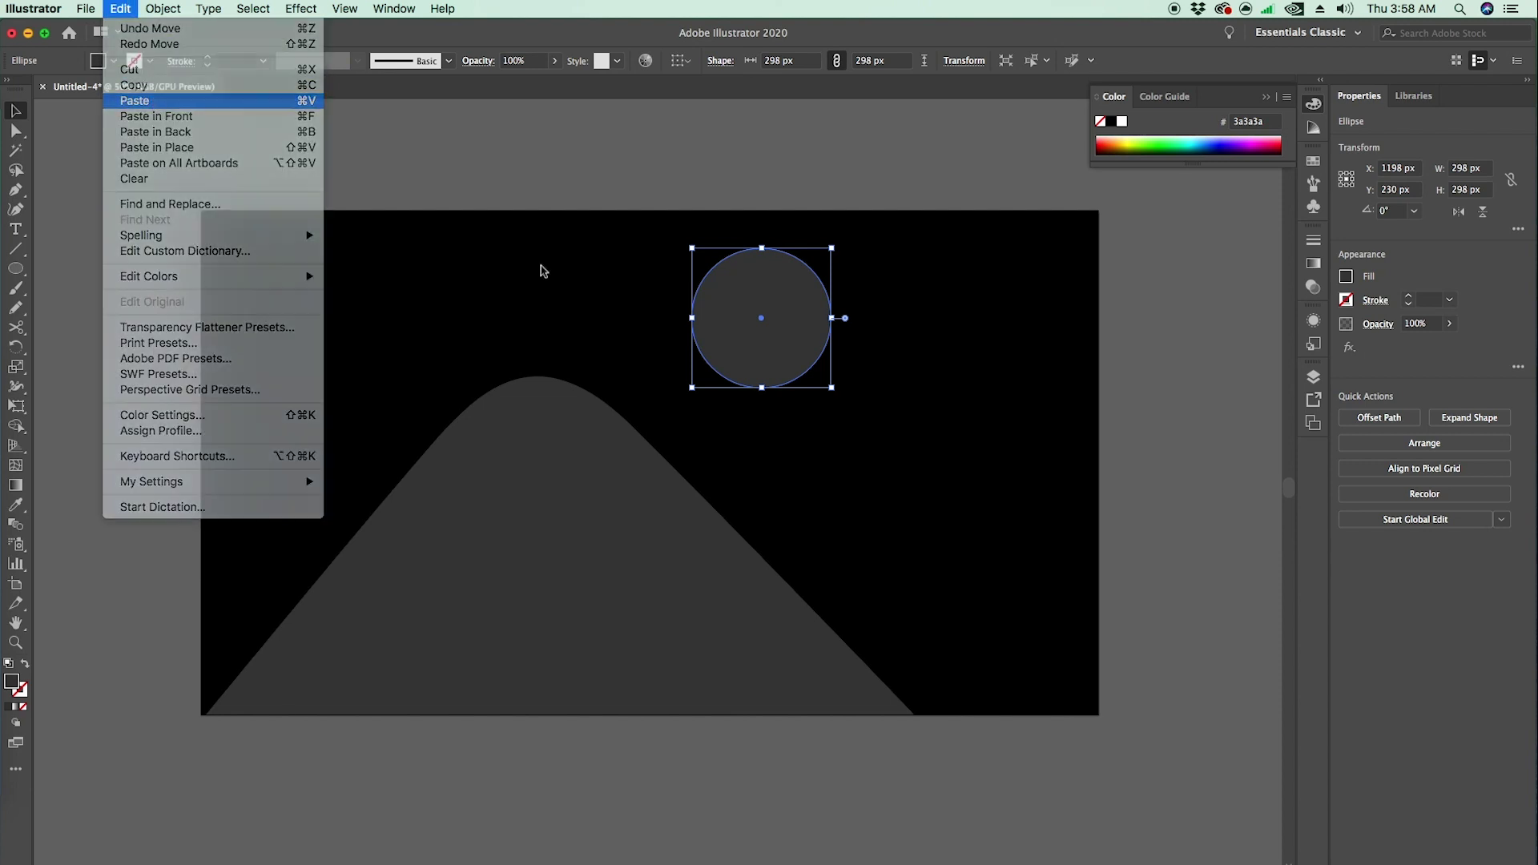
drag(704, 464, 890, 328)
drag(916, 419, 953, 459)
drag(876, 378, 851, 380)
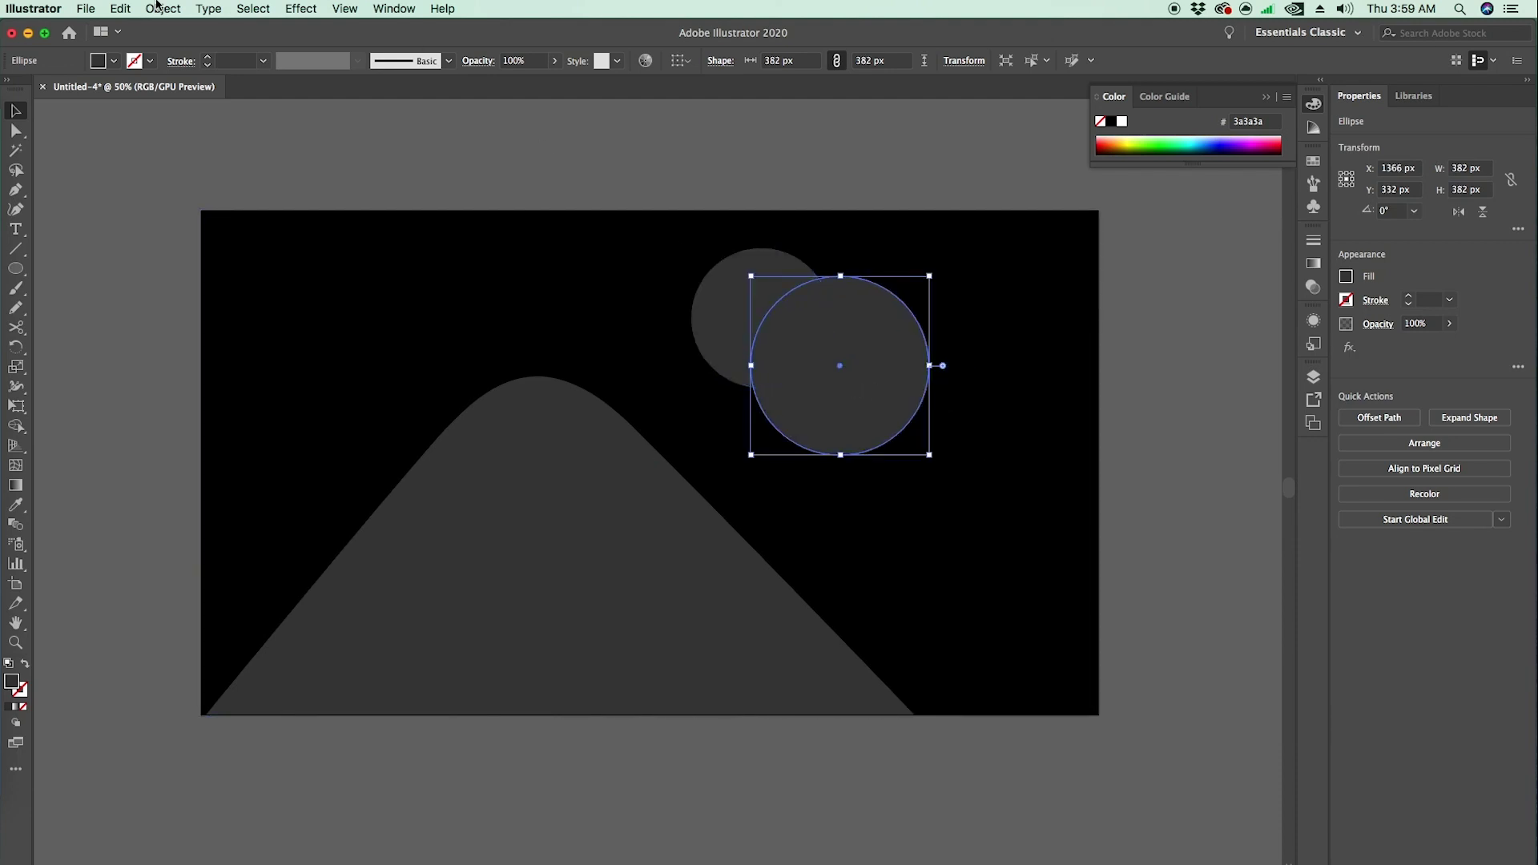
- Duplicate the larger circle, shrink the copy to about 266 x 252 px and overlap it on the larger circle's right side
click(120, 9)
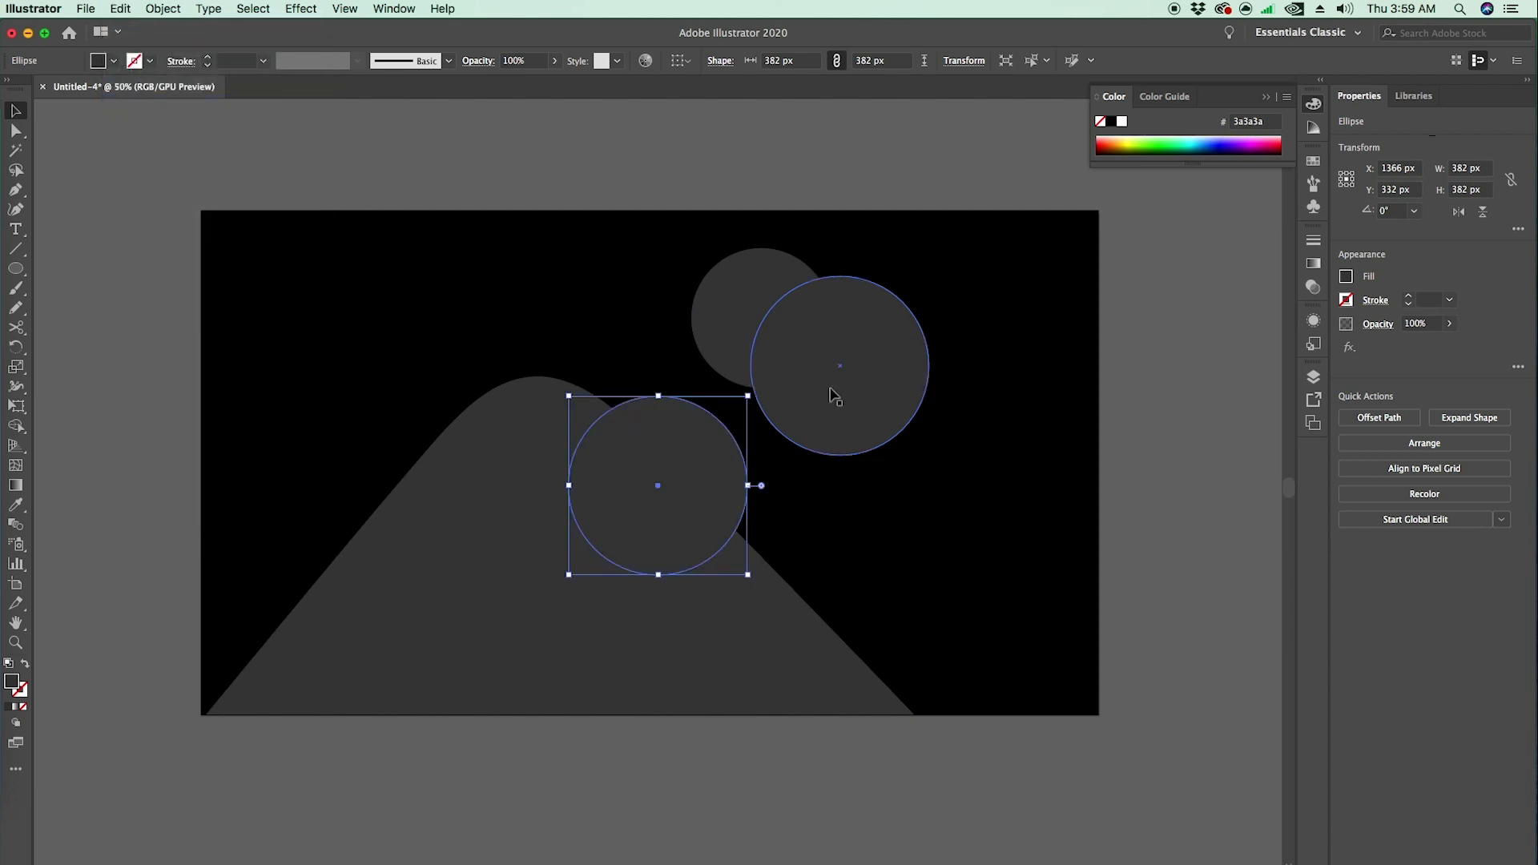
drag(704, 499, 957, 427)
drag(1001, 504, 947, 442)
drag(897, 400, 931, 398)
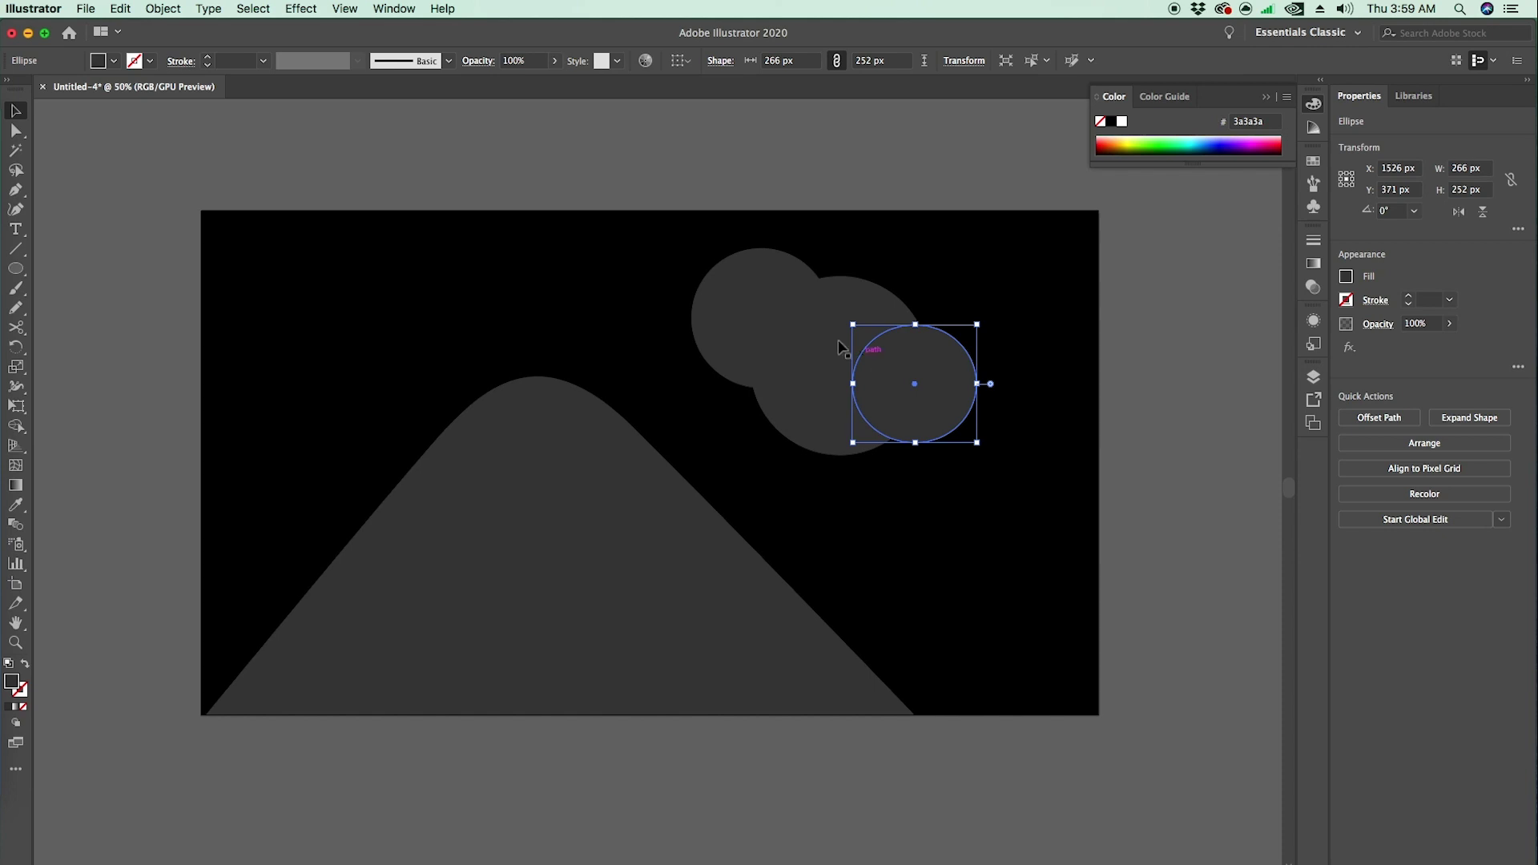
- Duplicate the first circle, enlarge the copy to about 381 x 369 px and place it overlapping the cluster's lower-left side
click(730, 311)
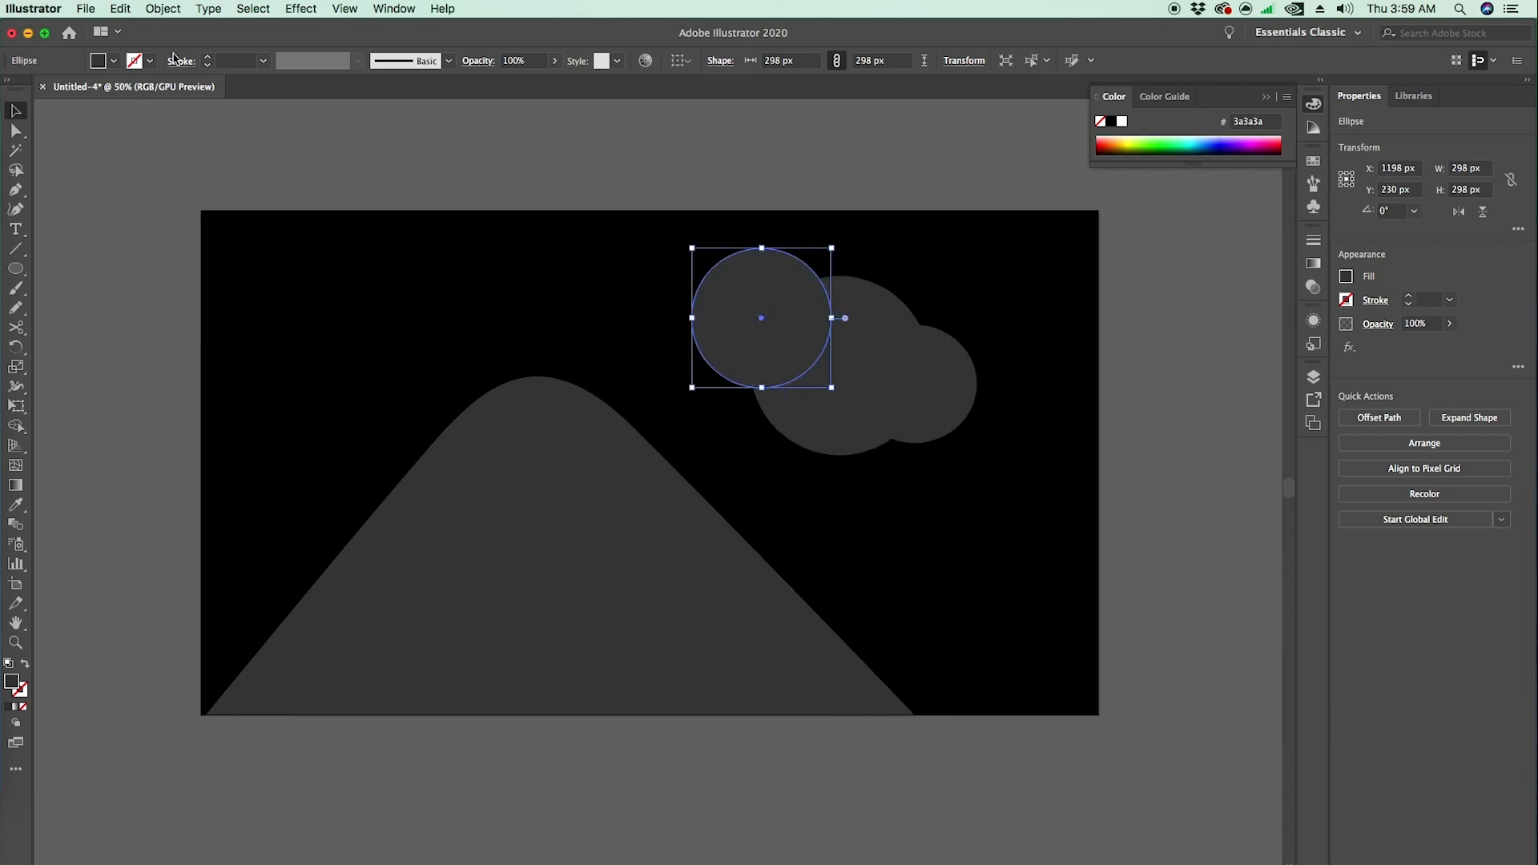
click(120, 9)
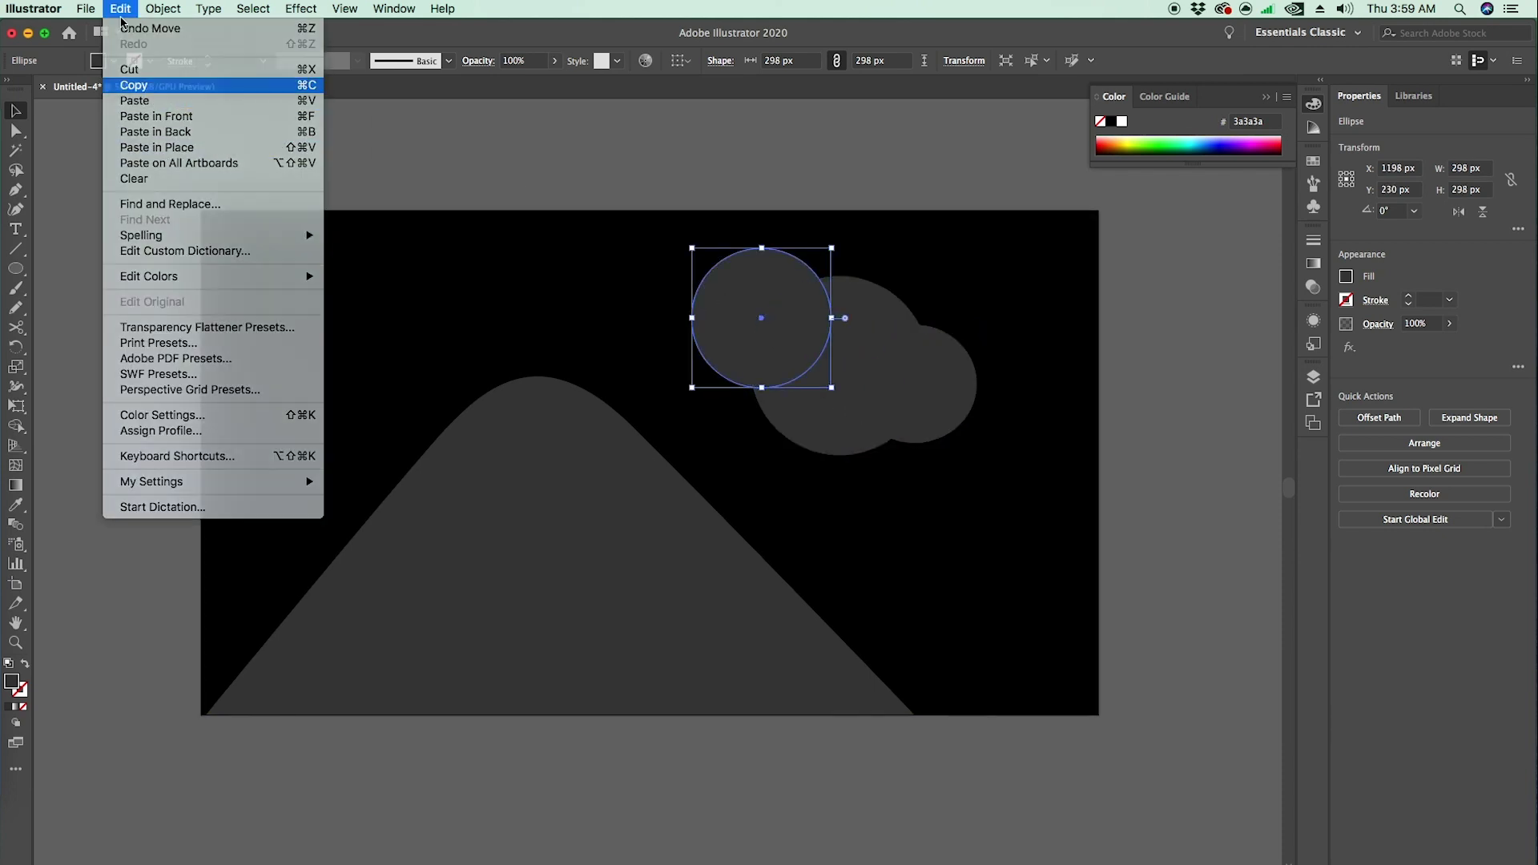
click(168, 103)
drag(729, 412, 774, 370)
drag(700, 471, 731, 412)
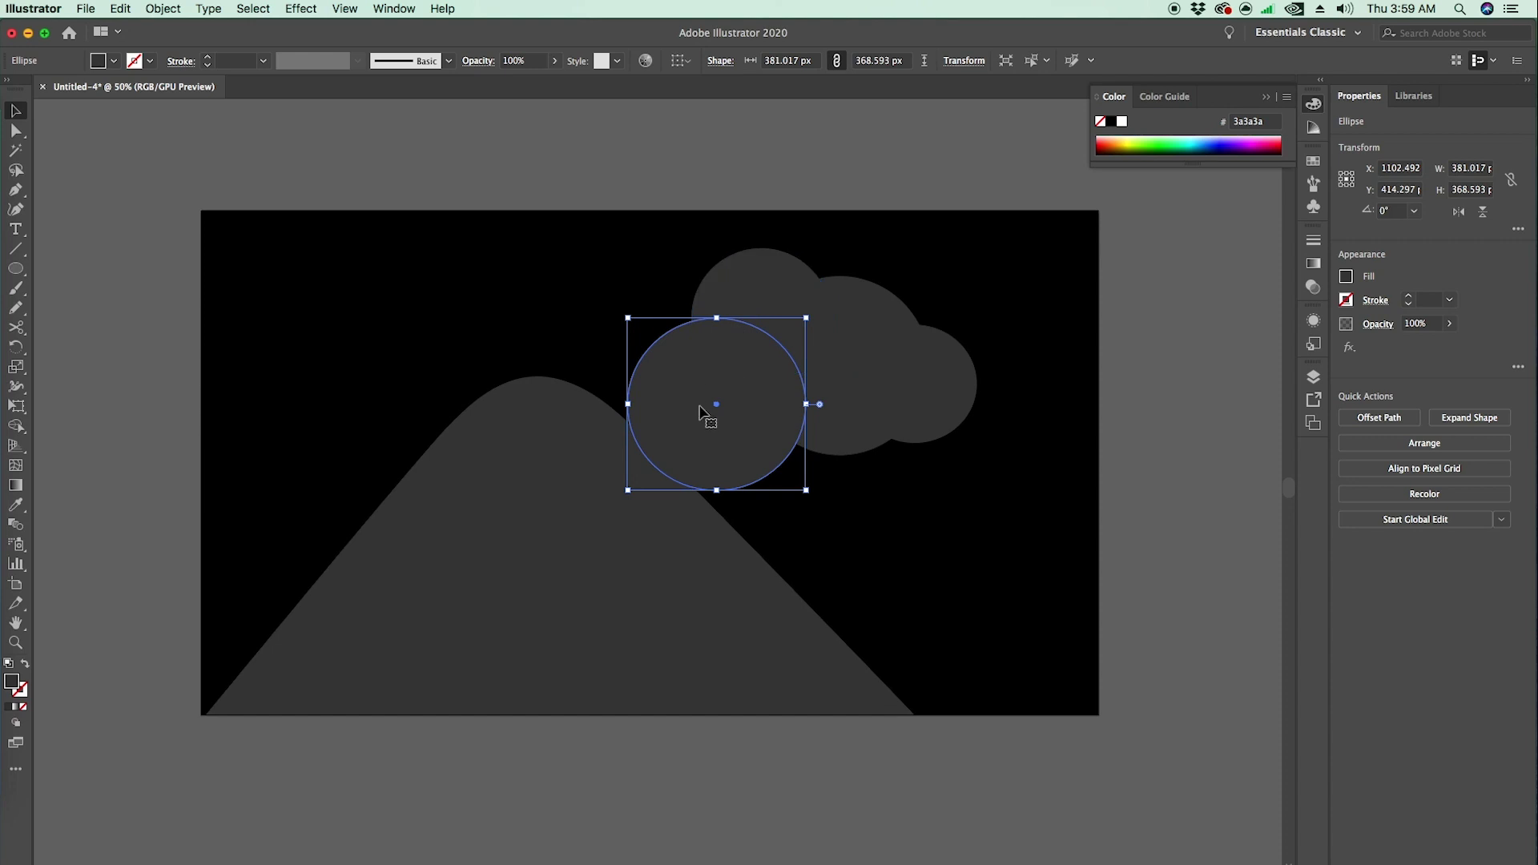
- Unite all four overlapping circles into a single cloud shape with Pathfinder
shift+click(733, 290)
shift+click(862, 383)
shift+click(869, 330)
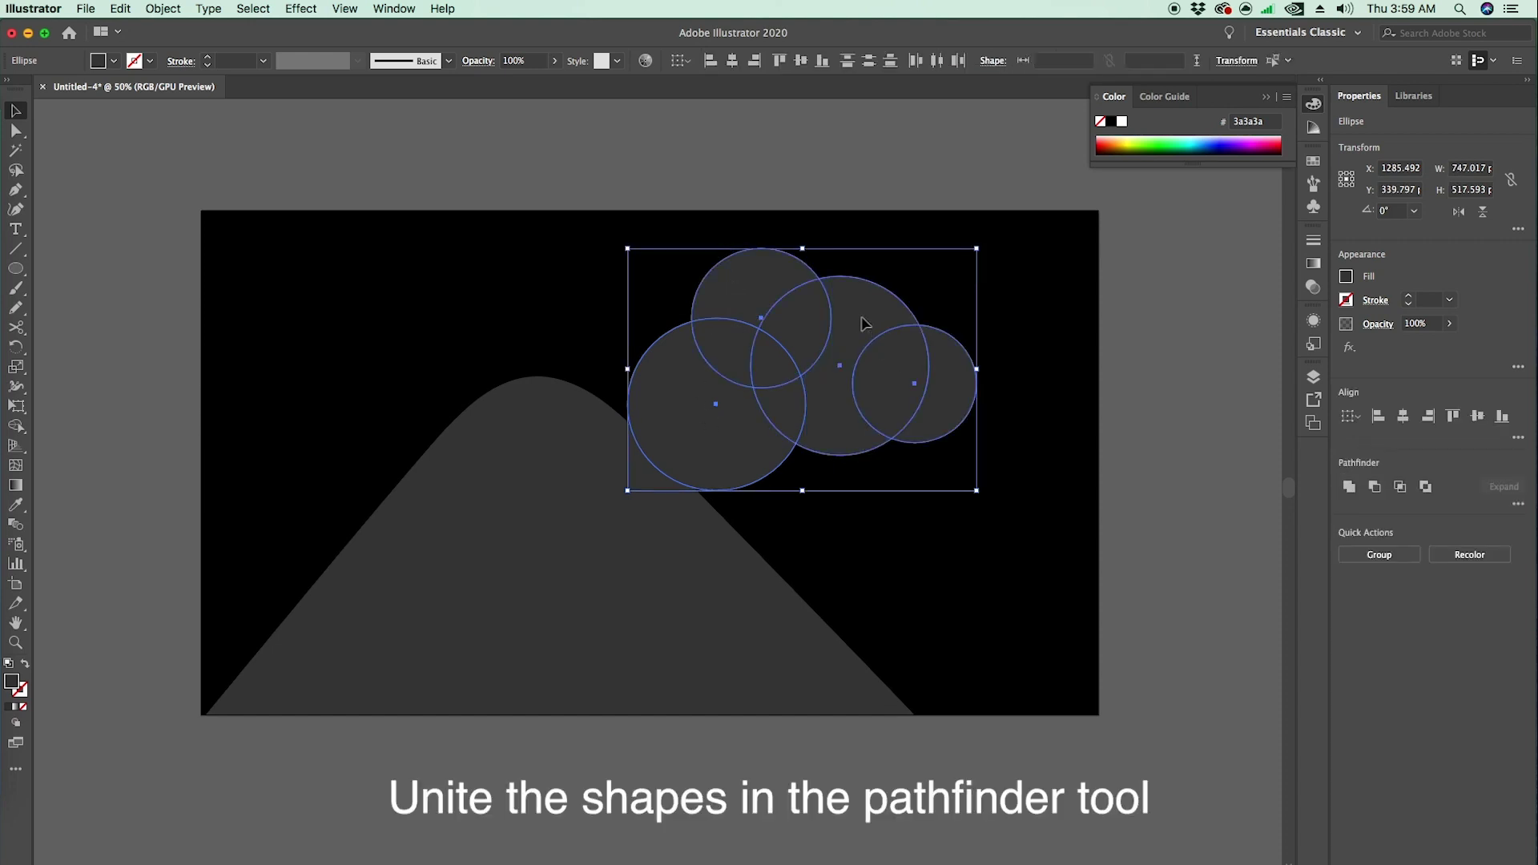
click(1348, 486)
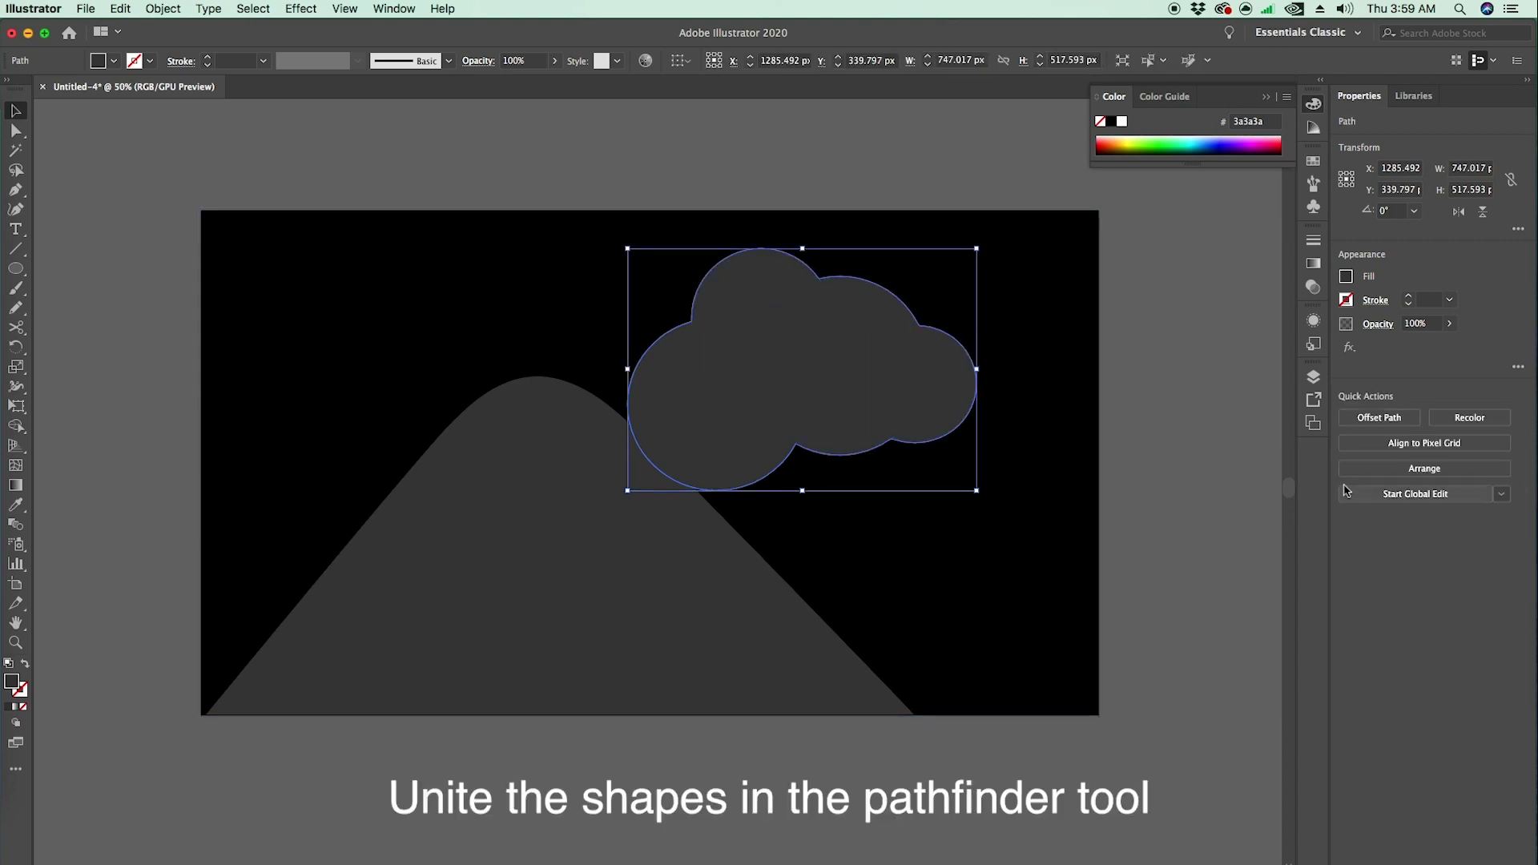
- Draw a rectangle about 1178 x 407 px over the cloud's lower part and subtract it with Minus Front to flatten the base
drag(15, 268, 86, 266)
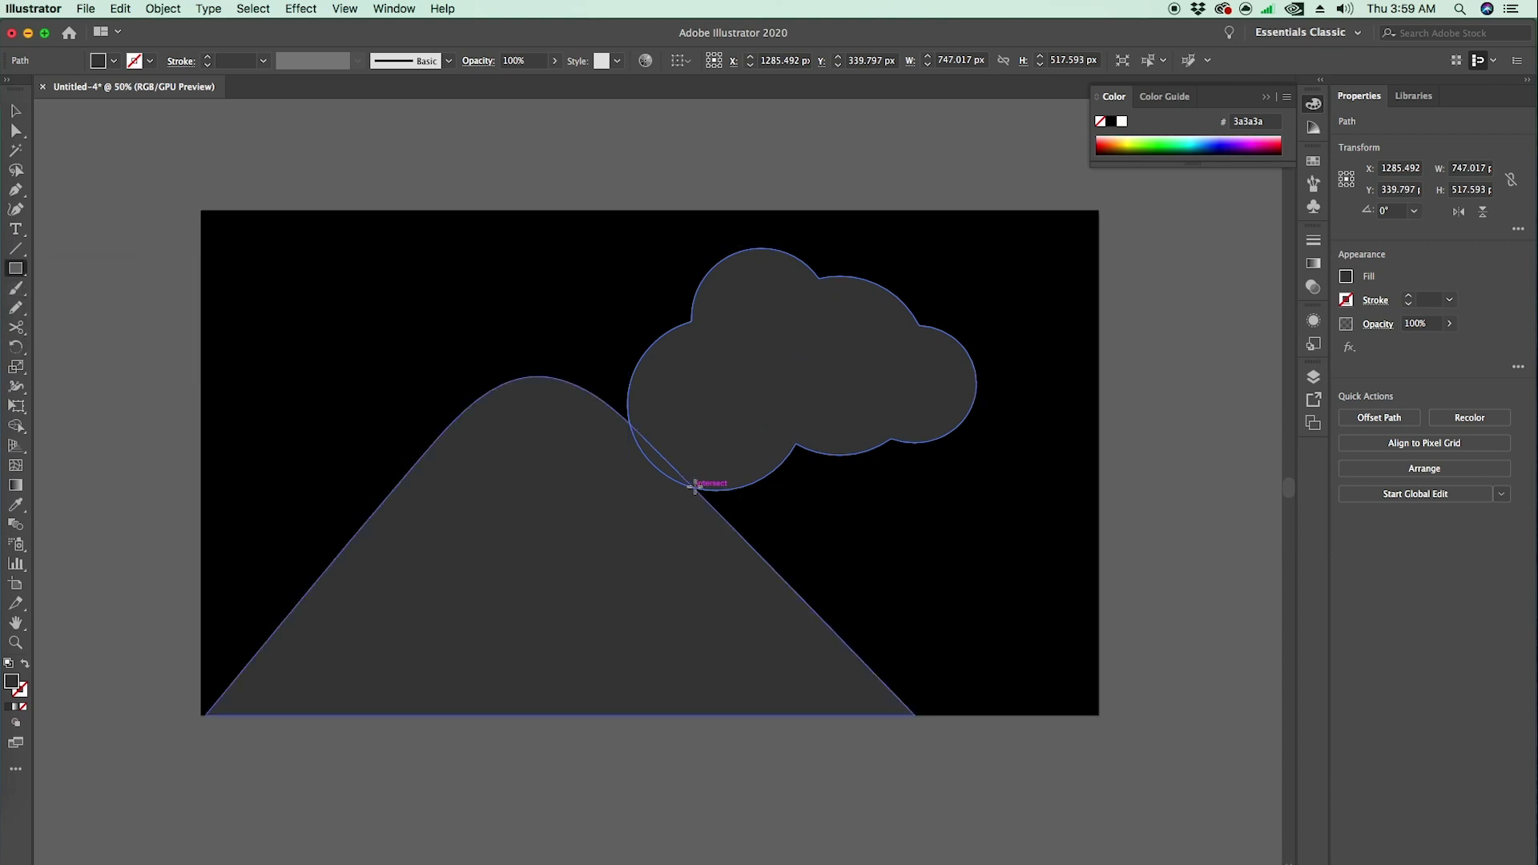
drag(531, 559, 1081, 370)
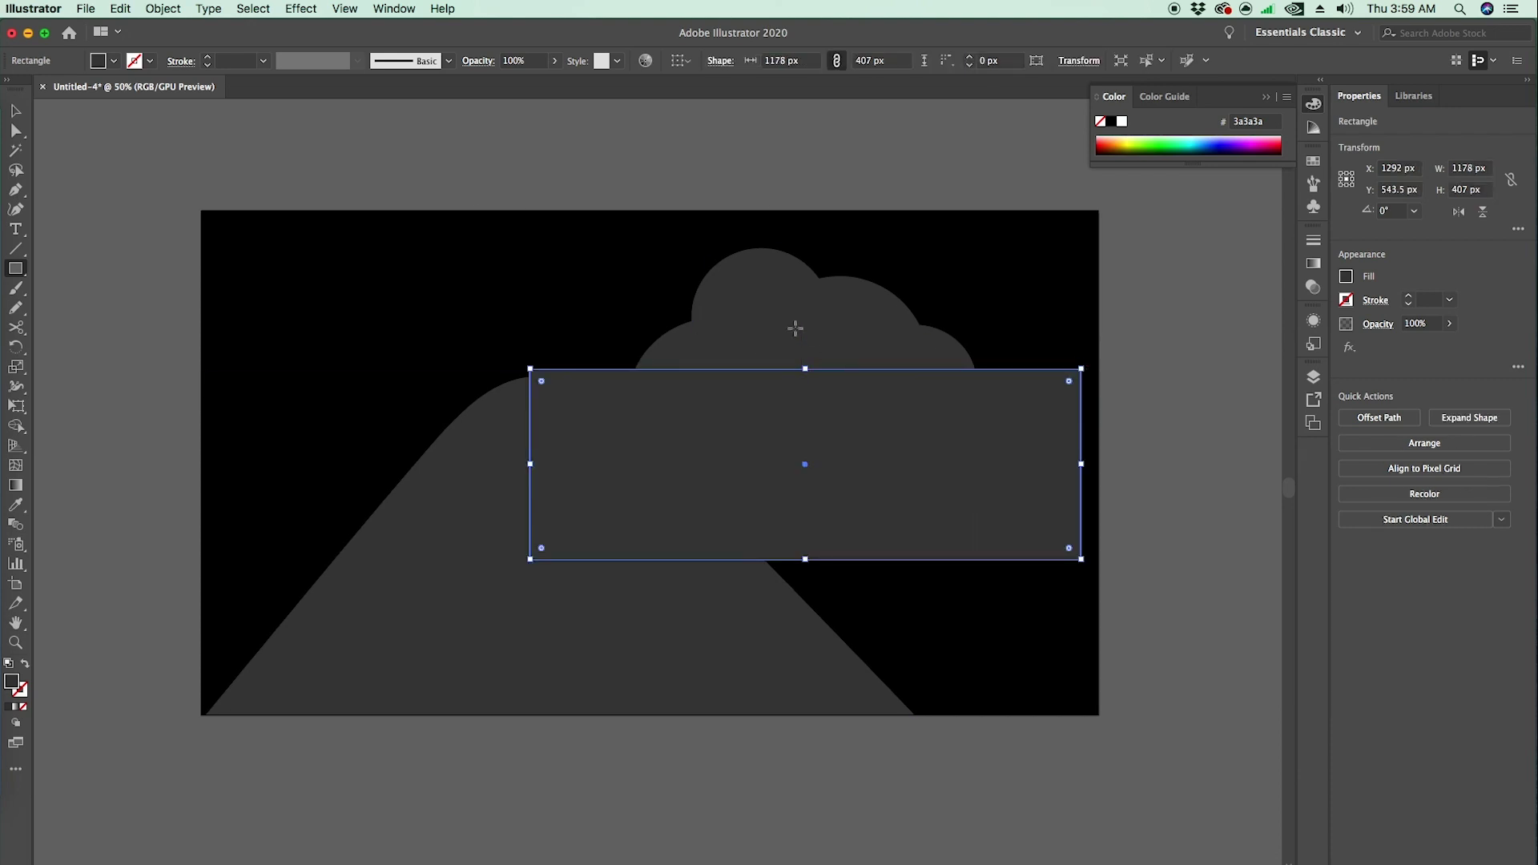
key(v)
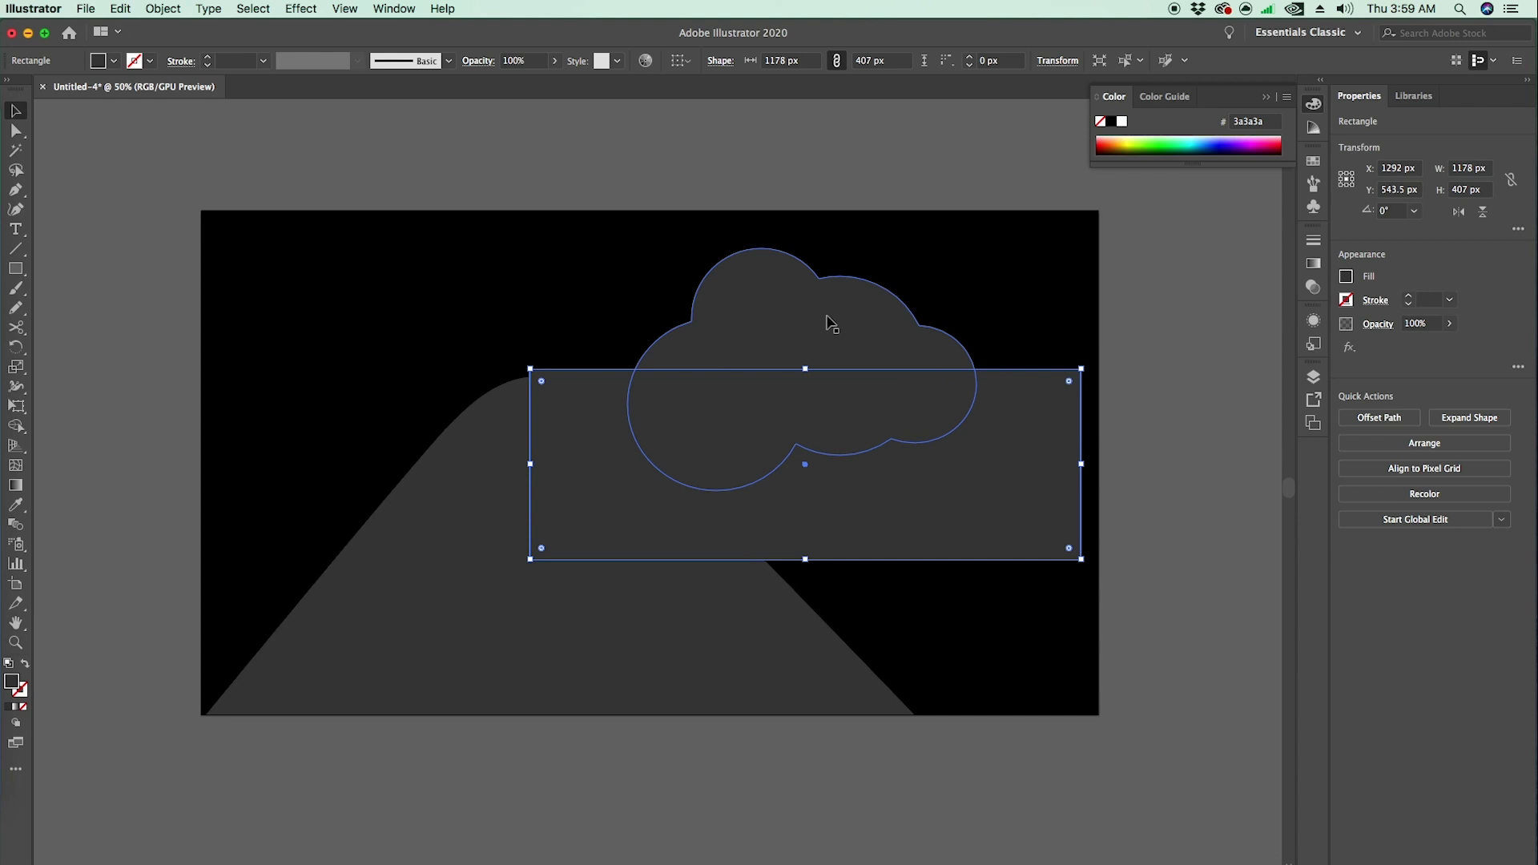
shift+click(829, 322)
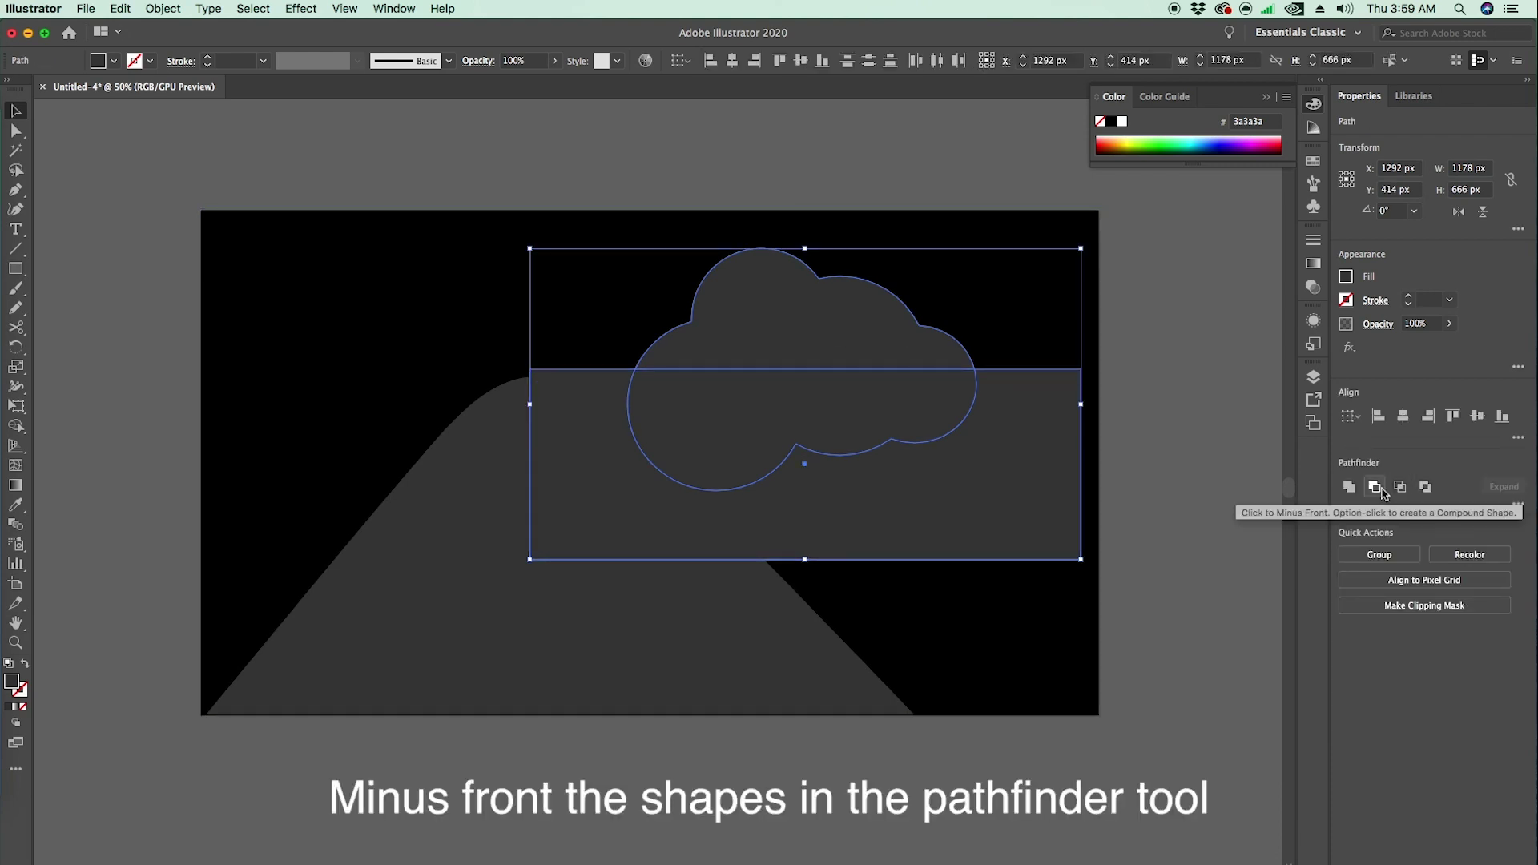
click(1381, 489)
click(1113, 714)
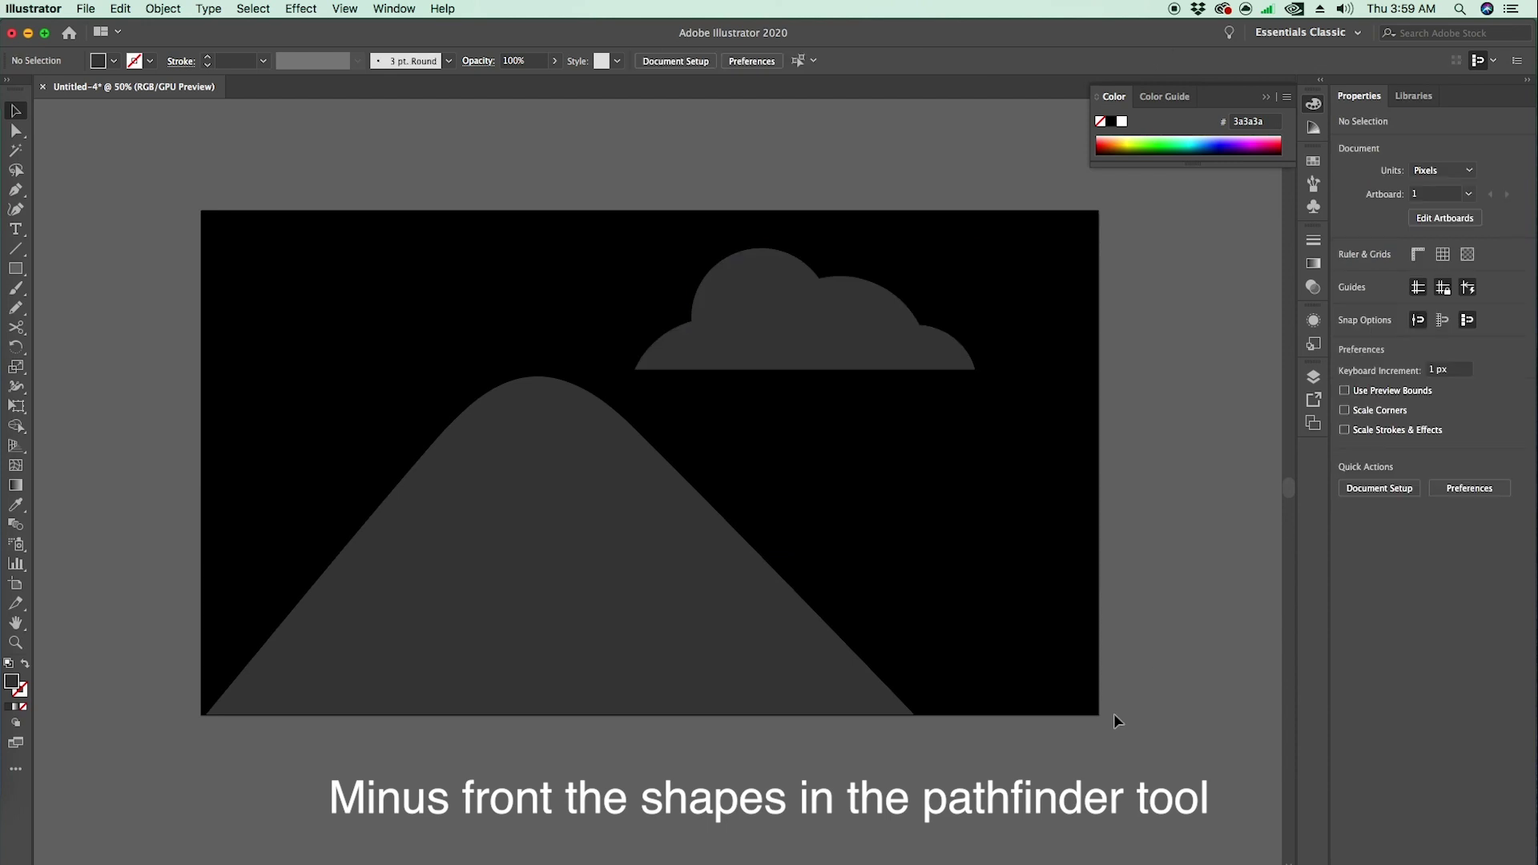
- Duplicate the cloud, shrink the copy to about 427 x 152 px and place it across the artboard's right edge, slightly lower
click(862, 340)
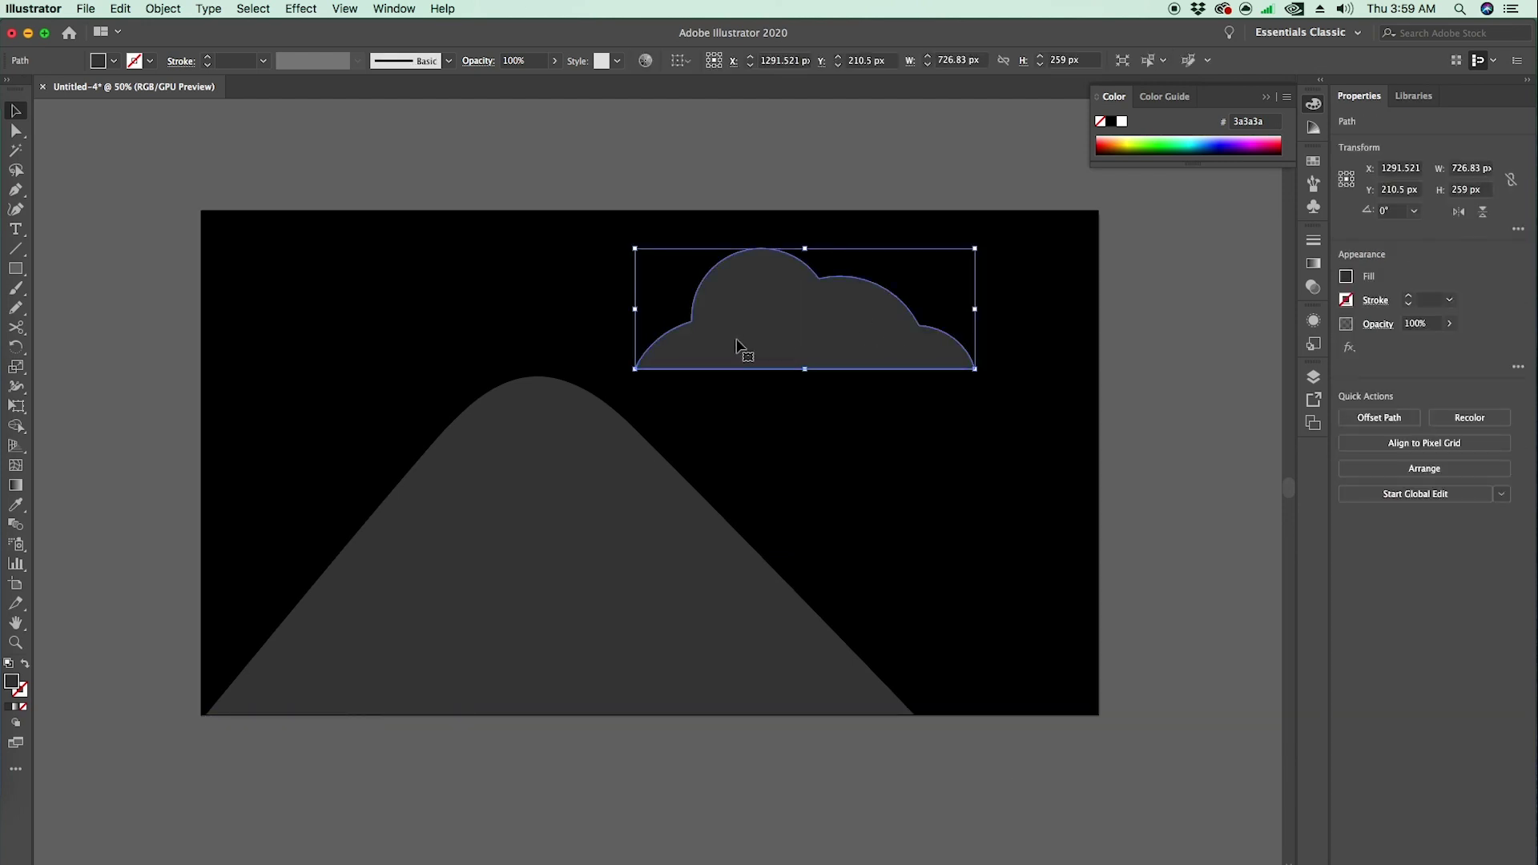
click(122, 8)
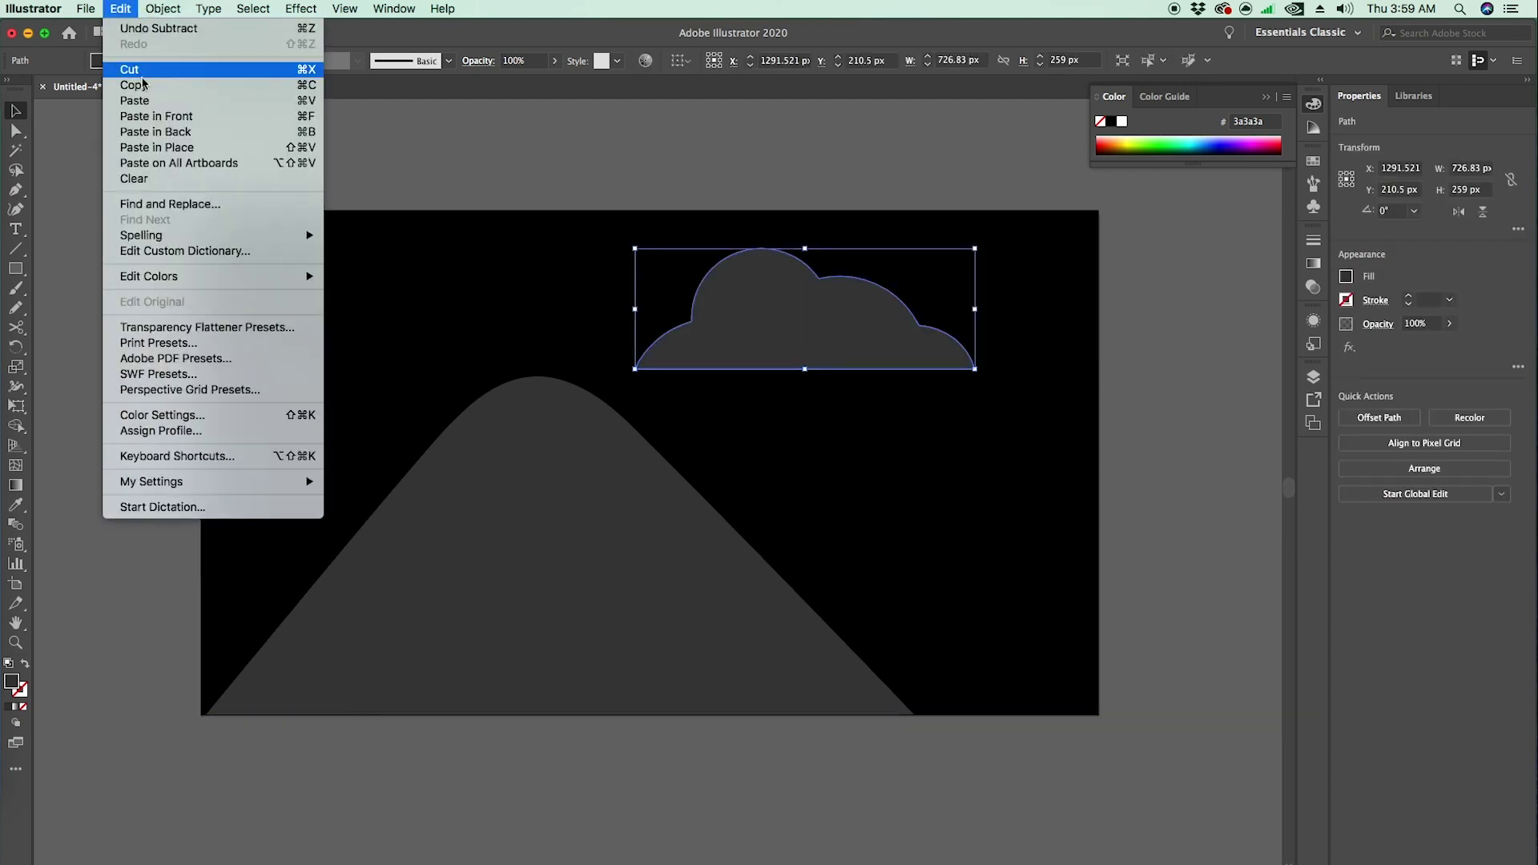
key(super+v)
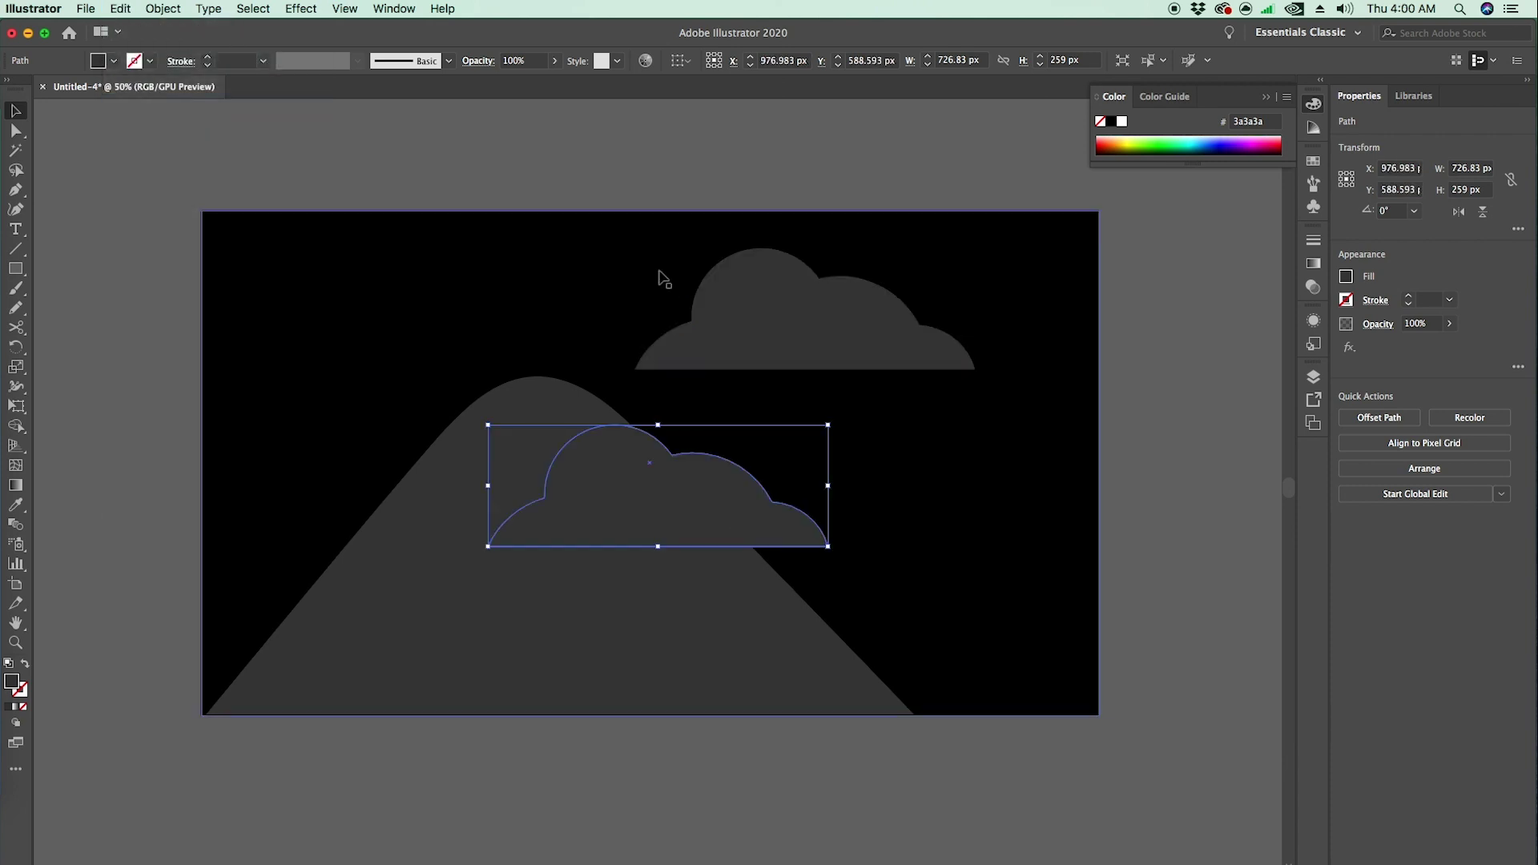
drag(488, 425, 1066, 384)
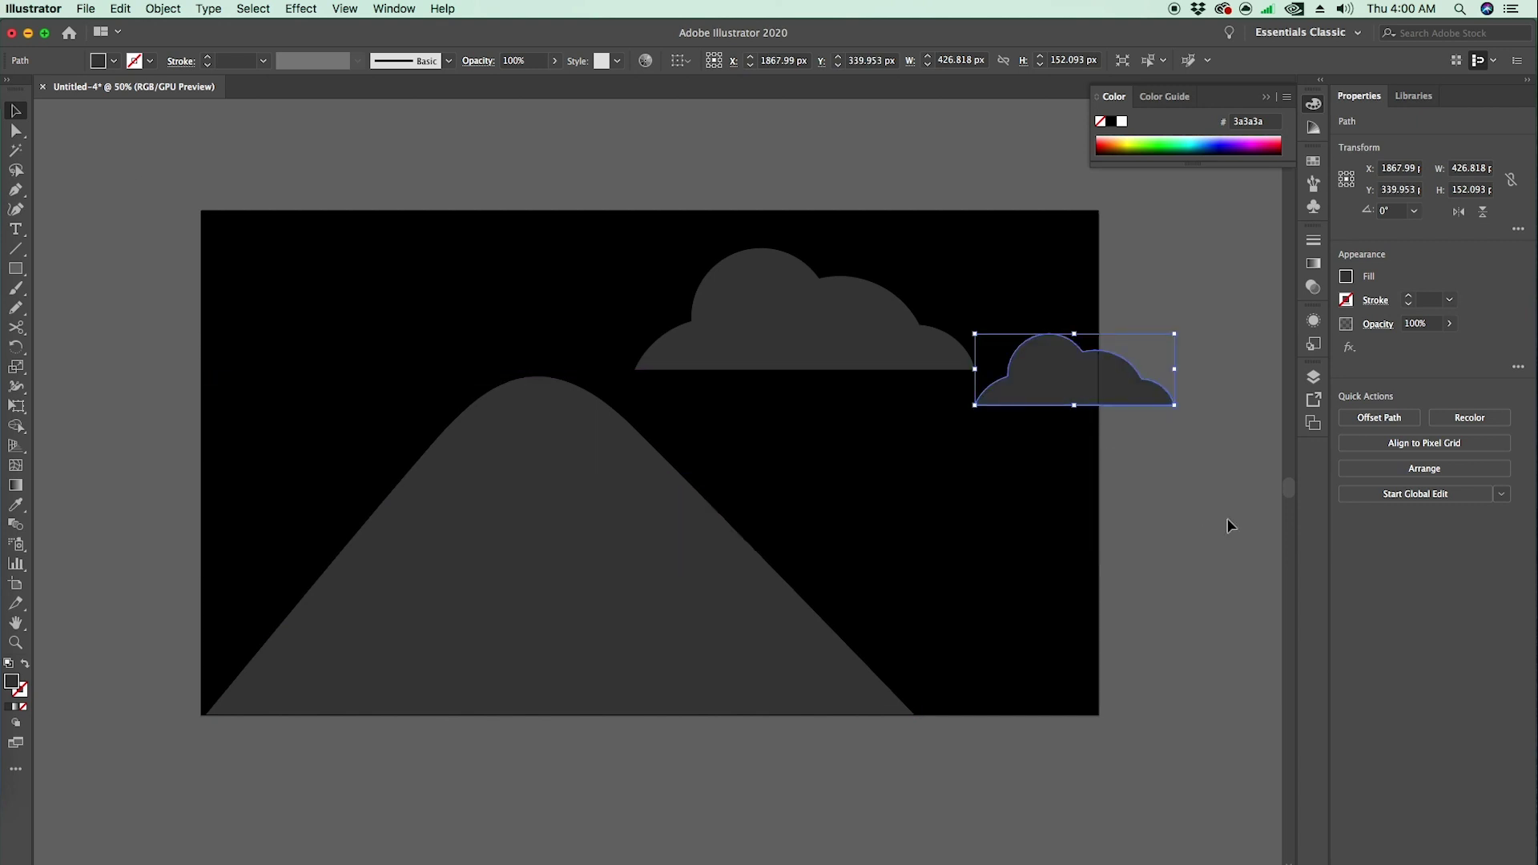
click(1194, 612)
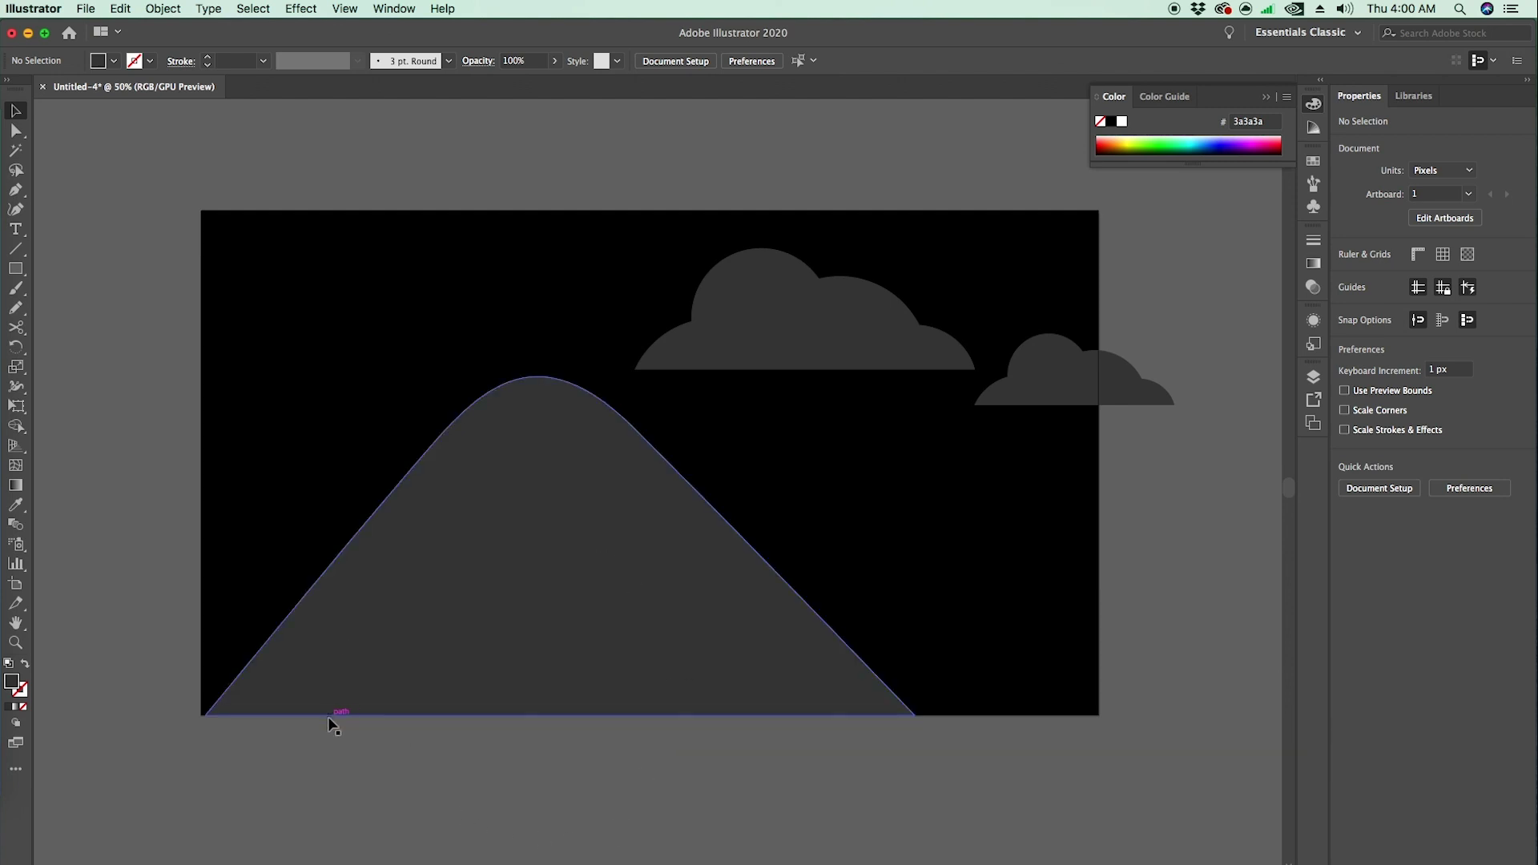
- Draw an upright rectangle about 77 x 374 px on the artboard's bottom edge at the mountain's left foot
click(17, 270)
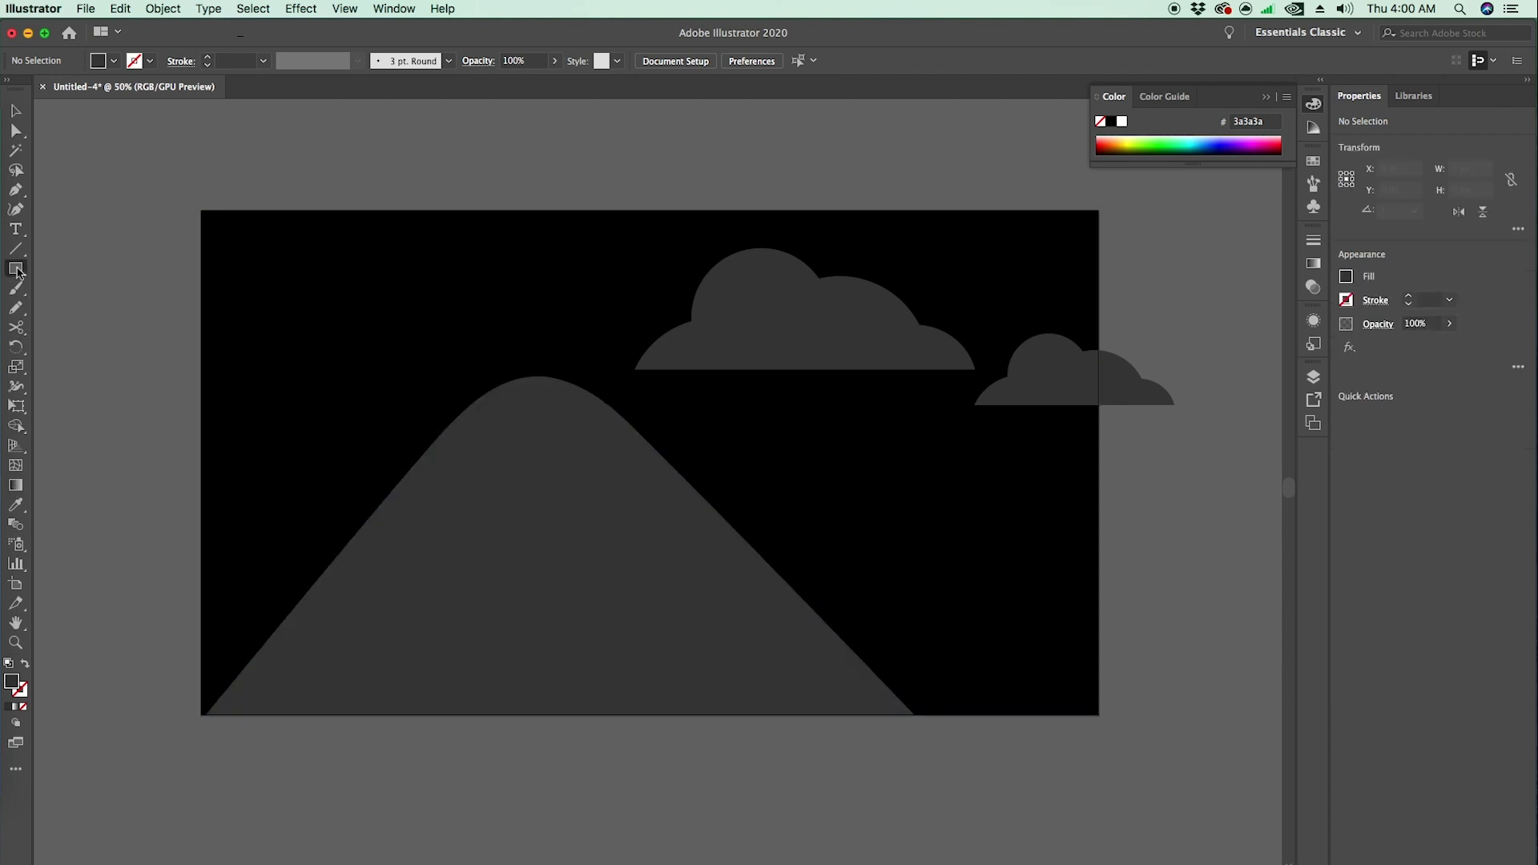
drag(250, 715, 287, 540)
click(17, 109)
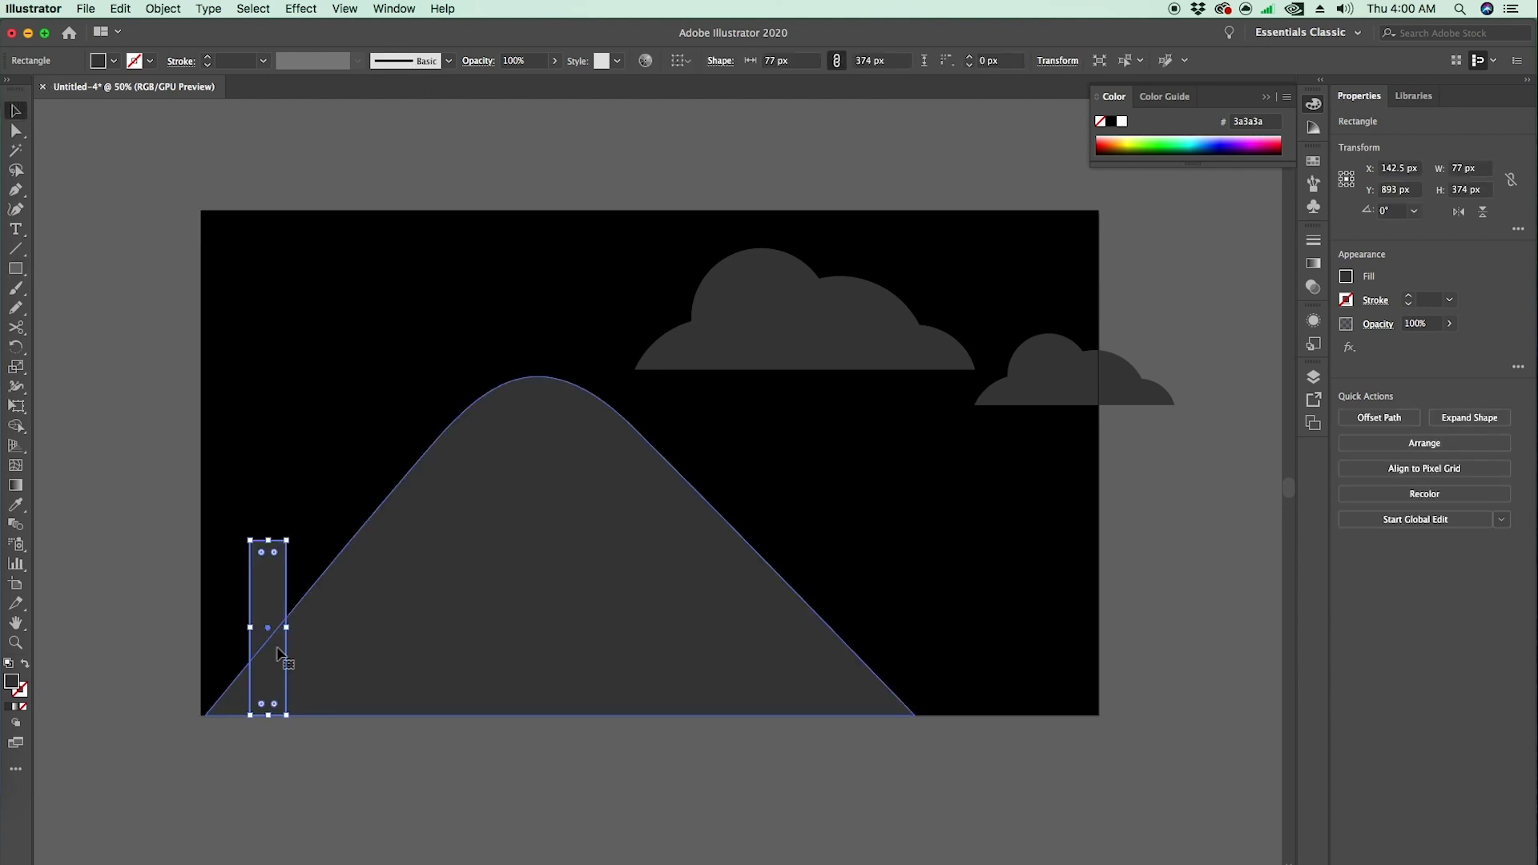
- Duplicate the upright rectangle and place the copy to its right, level with the original on the artboard's bottom edge
click(127, 8)
click(140, 85)
click(127, 8)
click(142, 100)
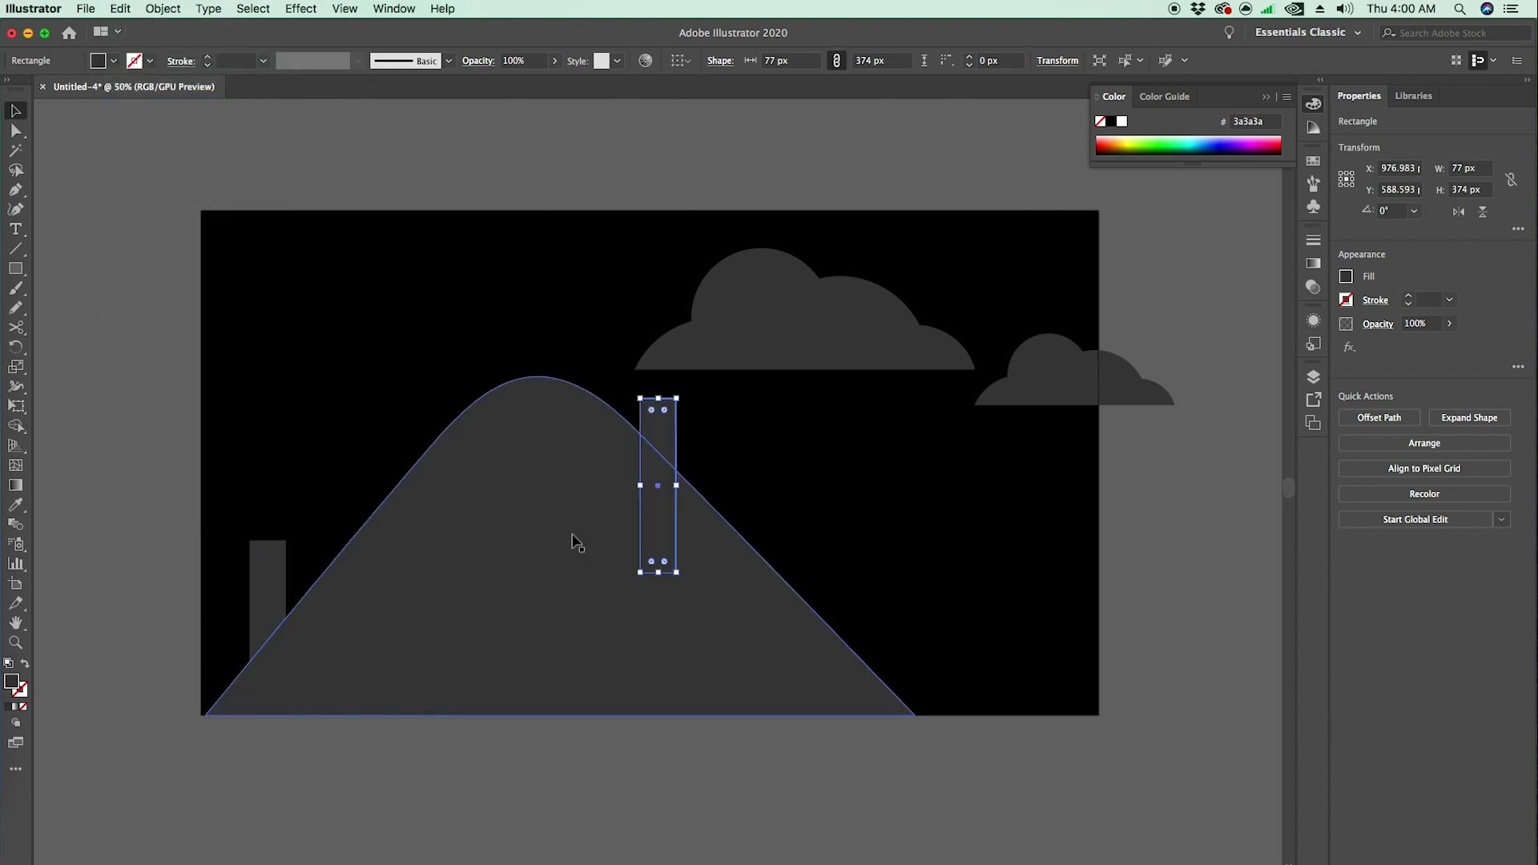
drag(653, 530, 426, 673)
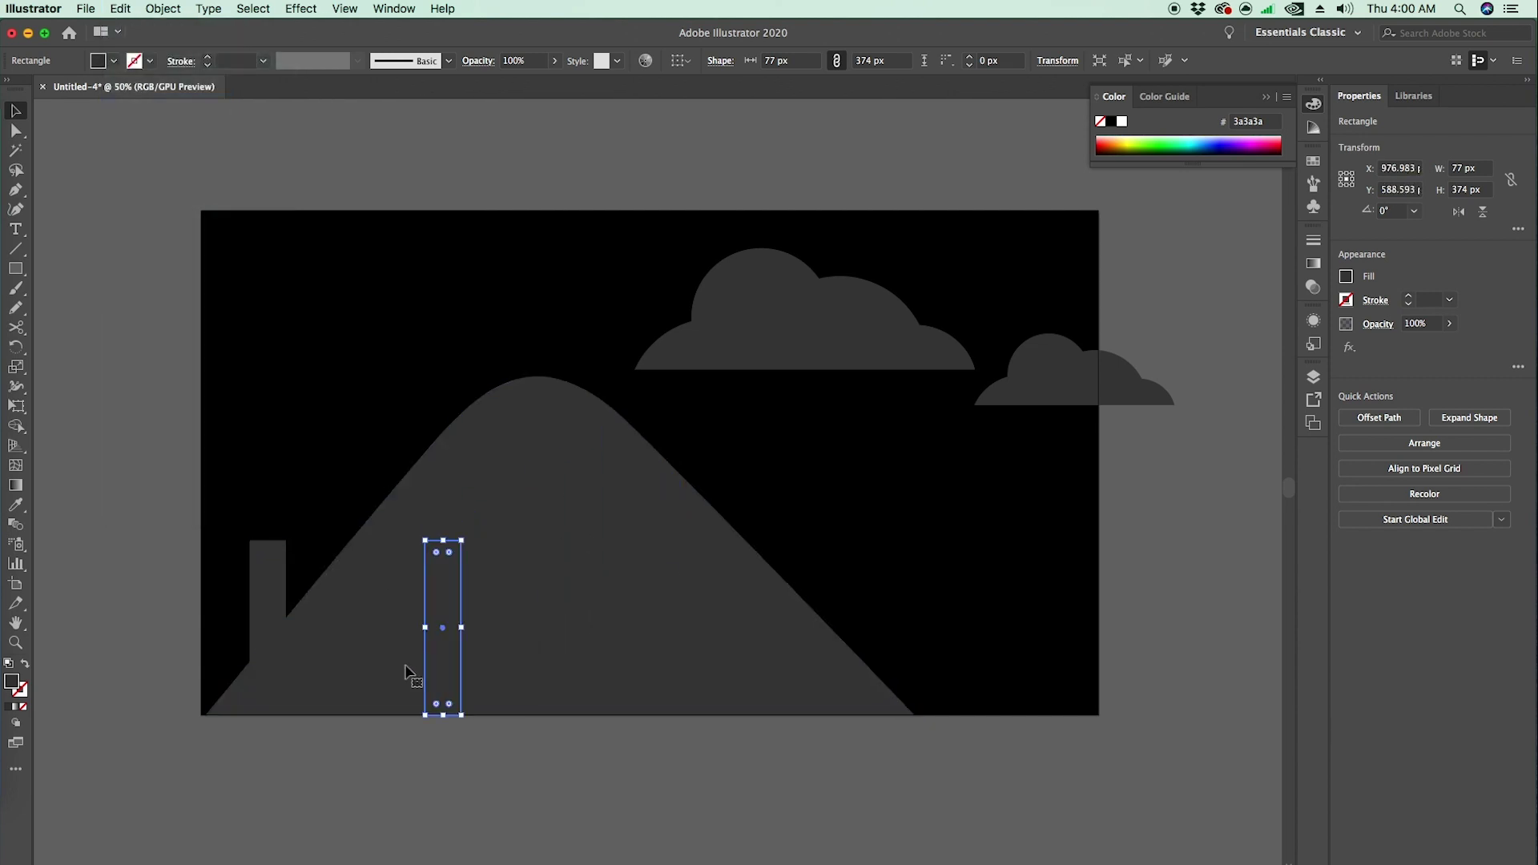
- Fill both upright rectangles with the lighter grey #6b6b6b
shift+click(278, 578)
double_click(11, 682)
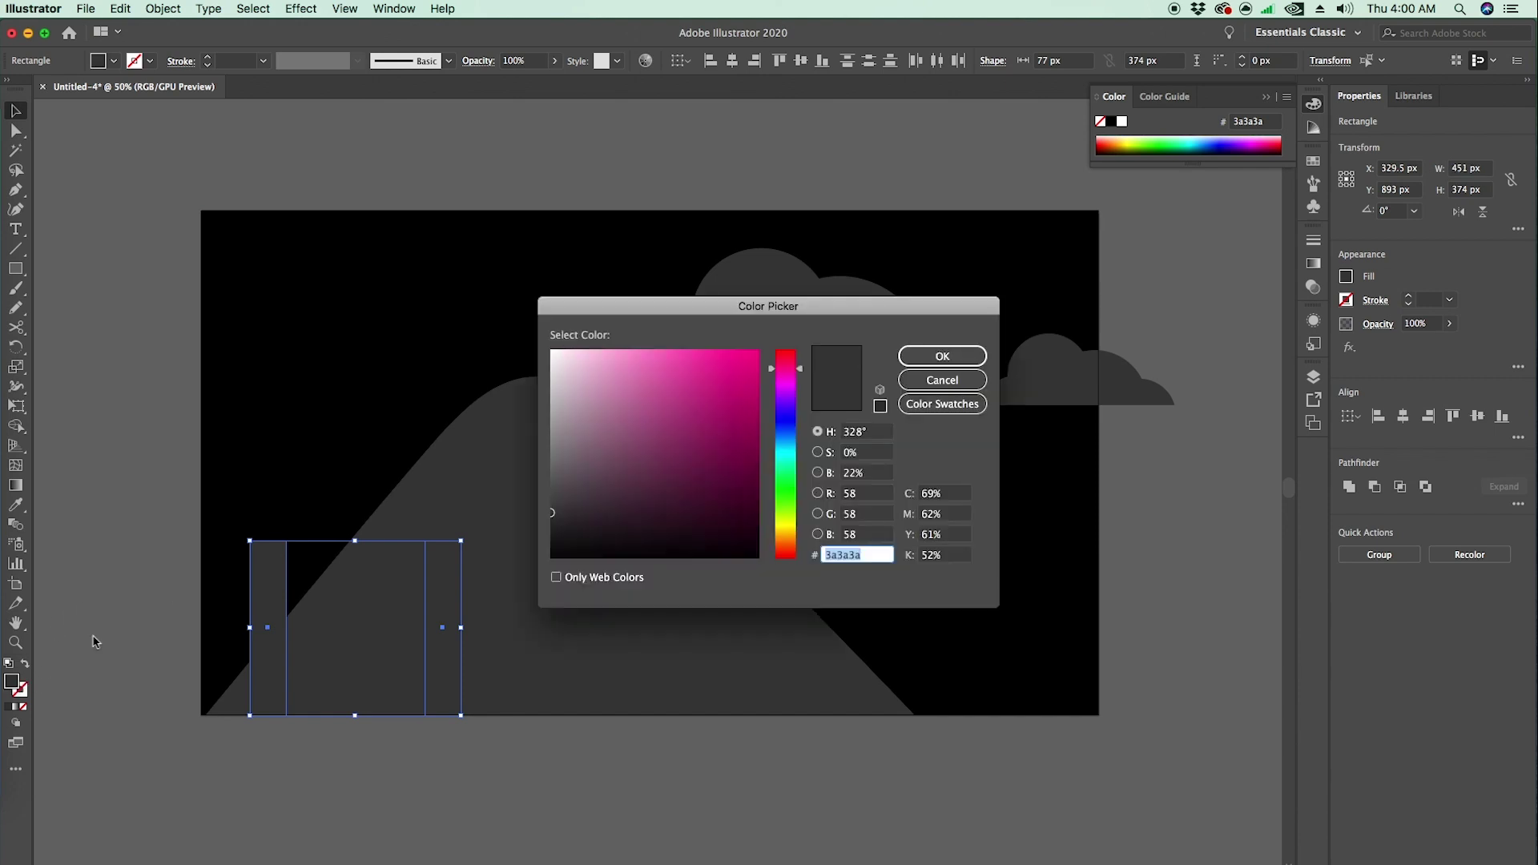
text(6b6b6b)
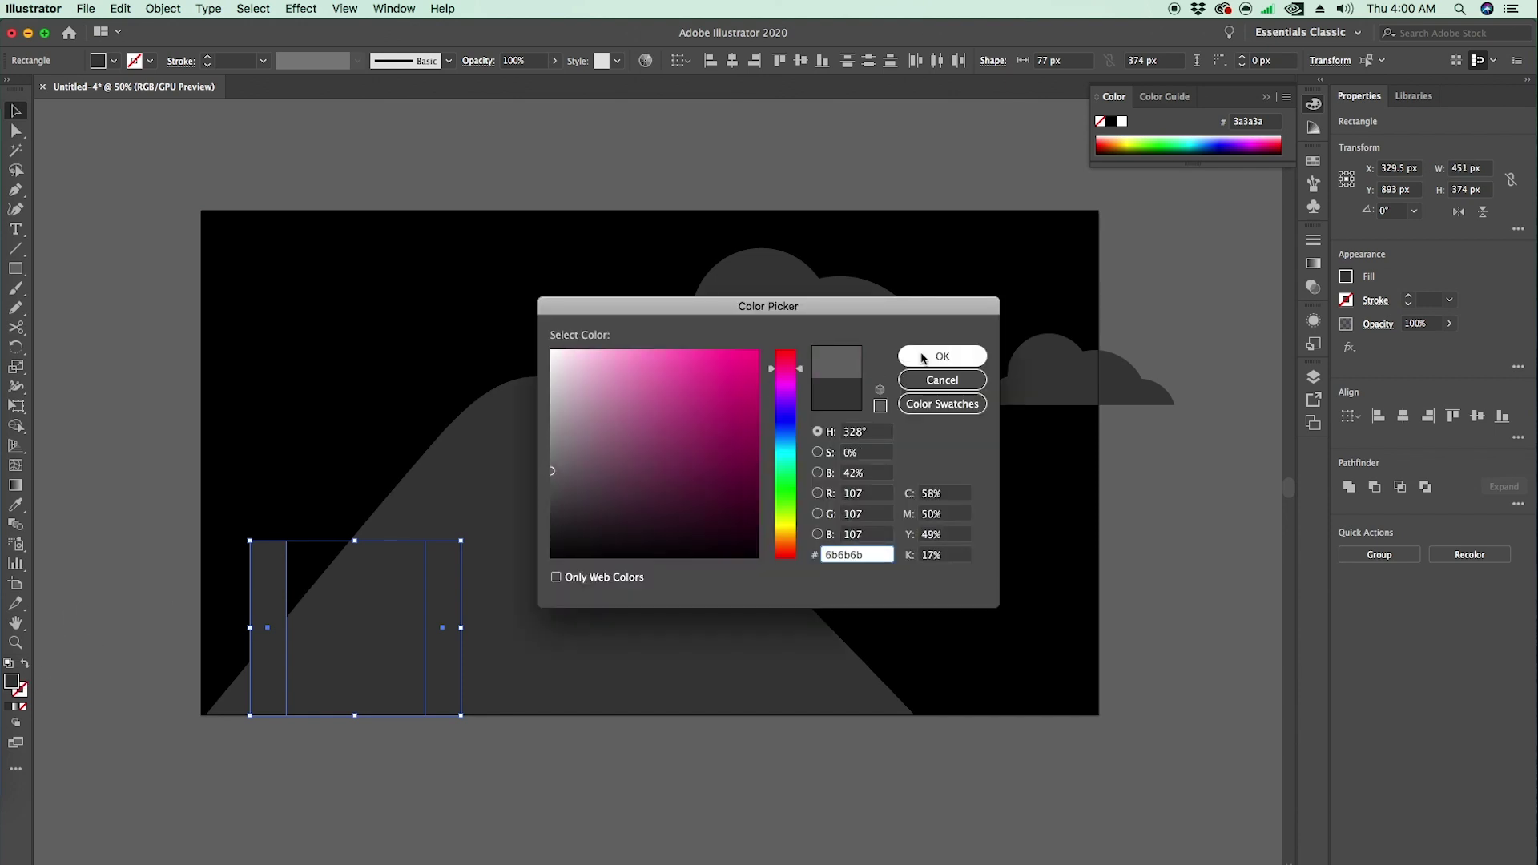
click(923, 357)
click(611, 728)
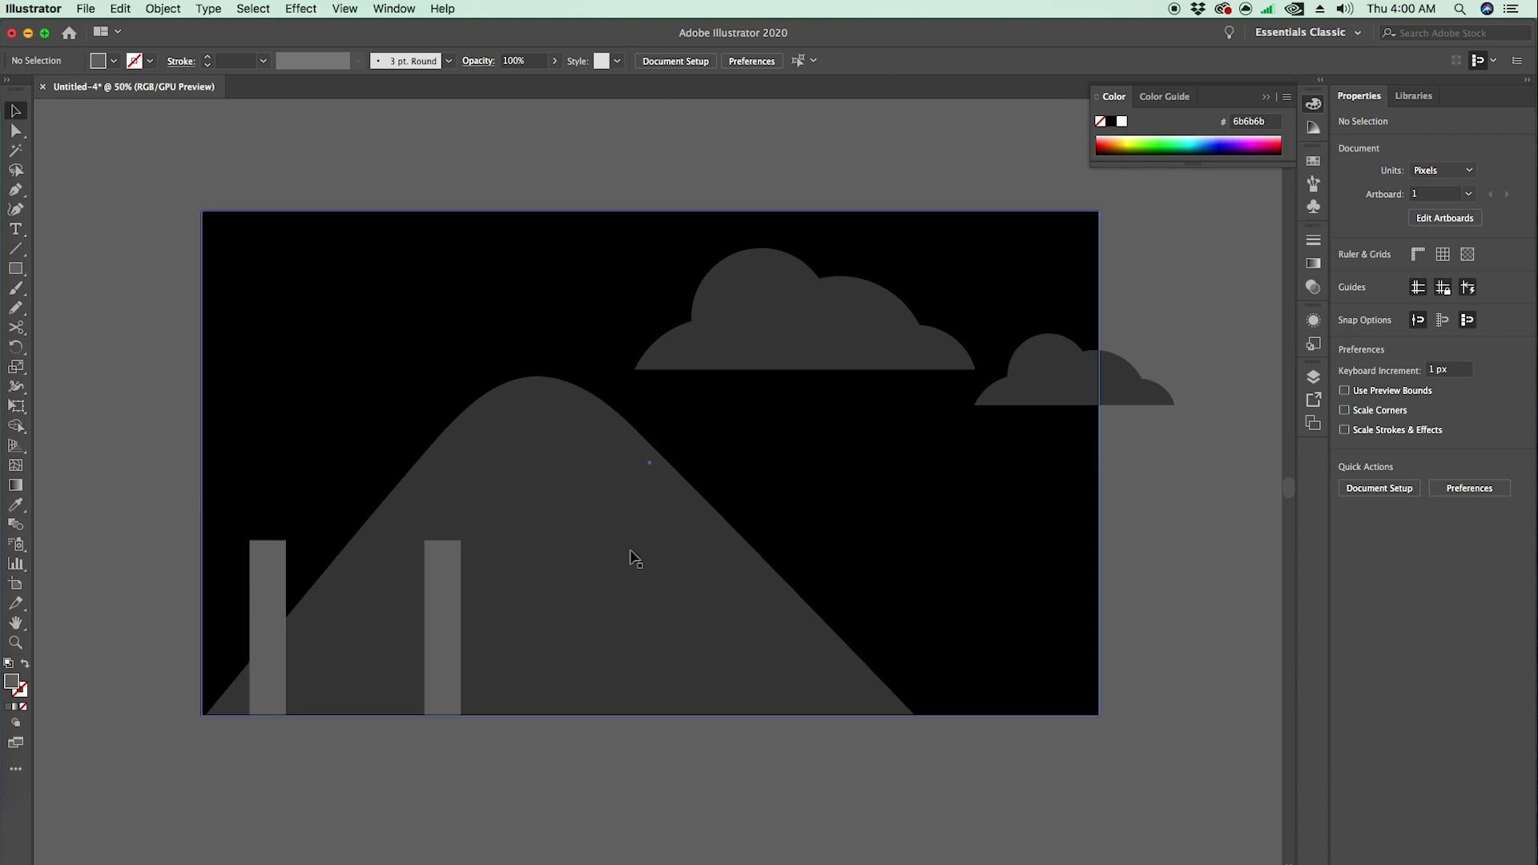
- Duplicate the left post, rotate the copy 45° counterclockwise, narrow it to about 32 px and place it diagonally between the two posts
click(267, 561)
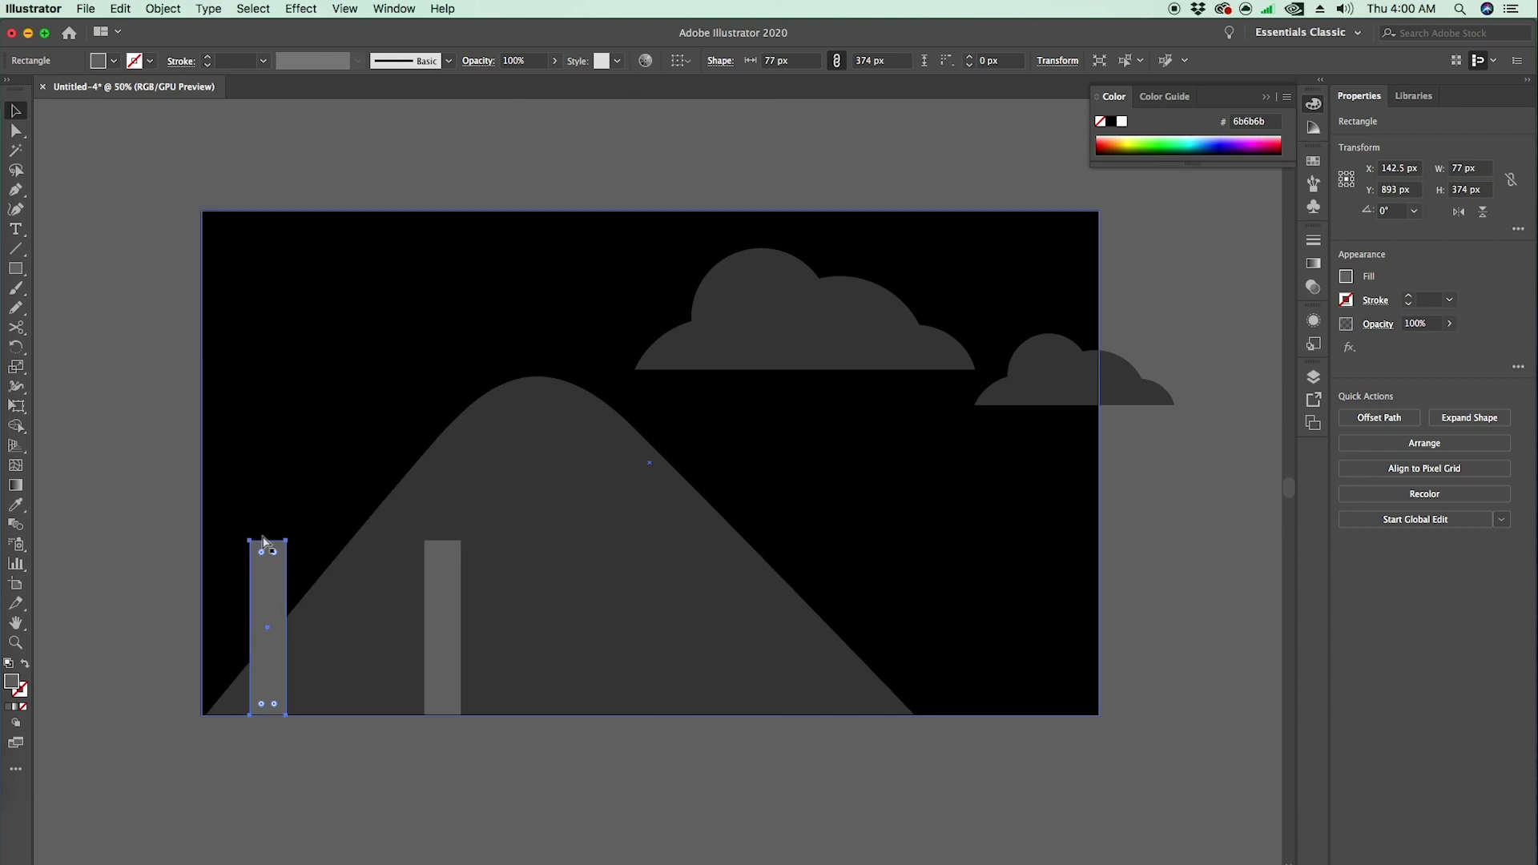
key(super+v)
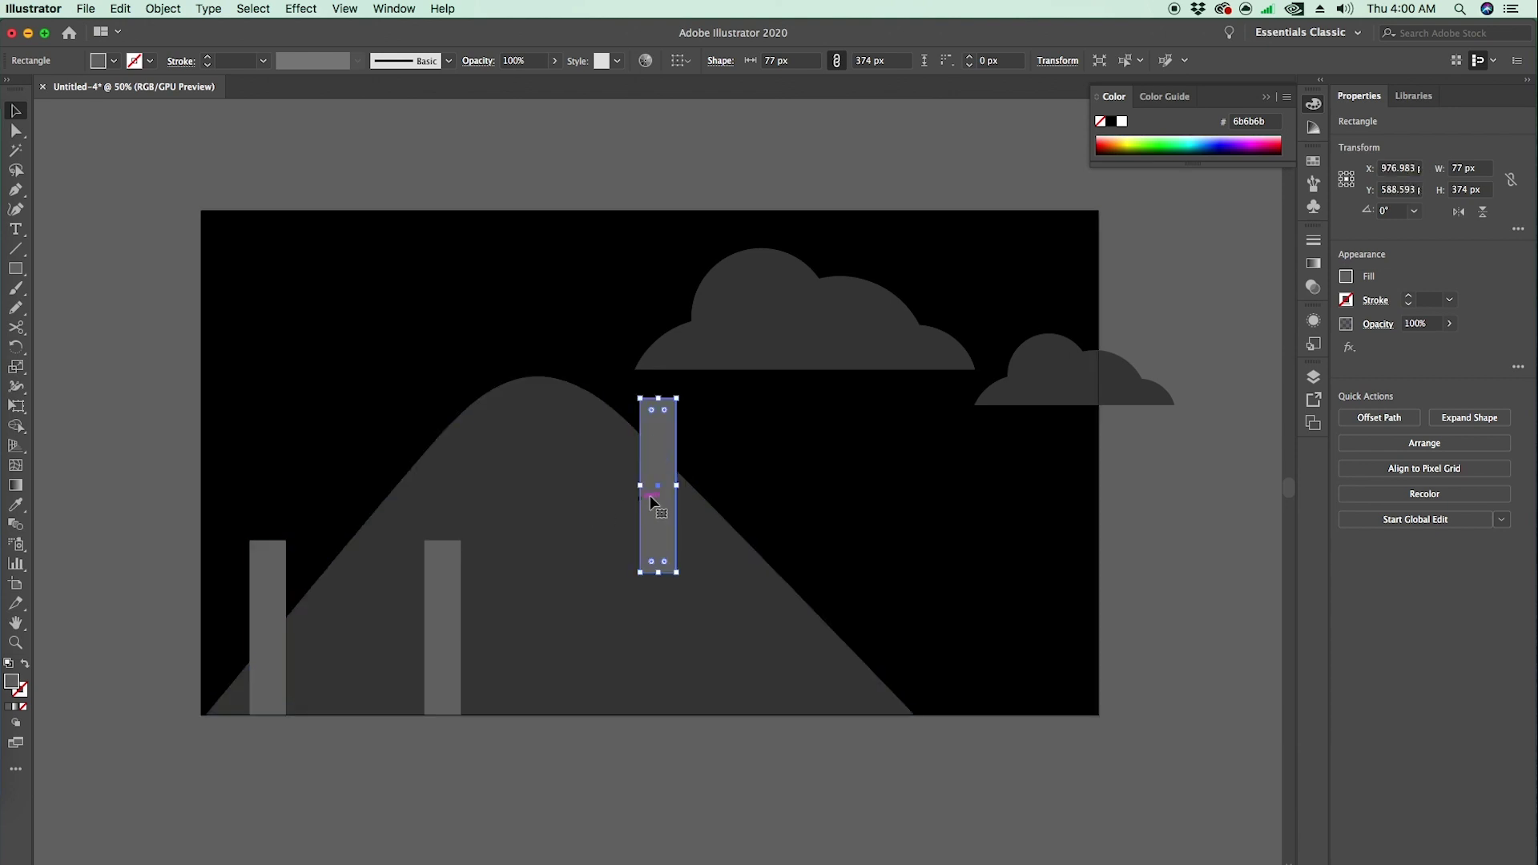
drag(683, 391, 564, 395)
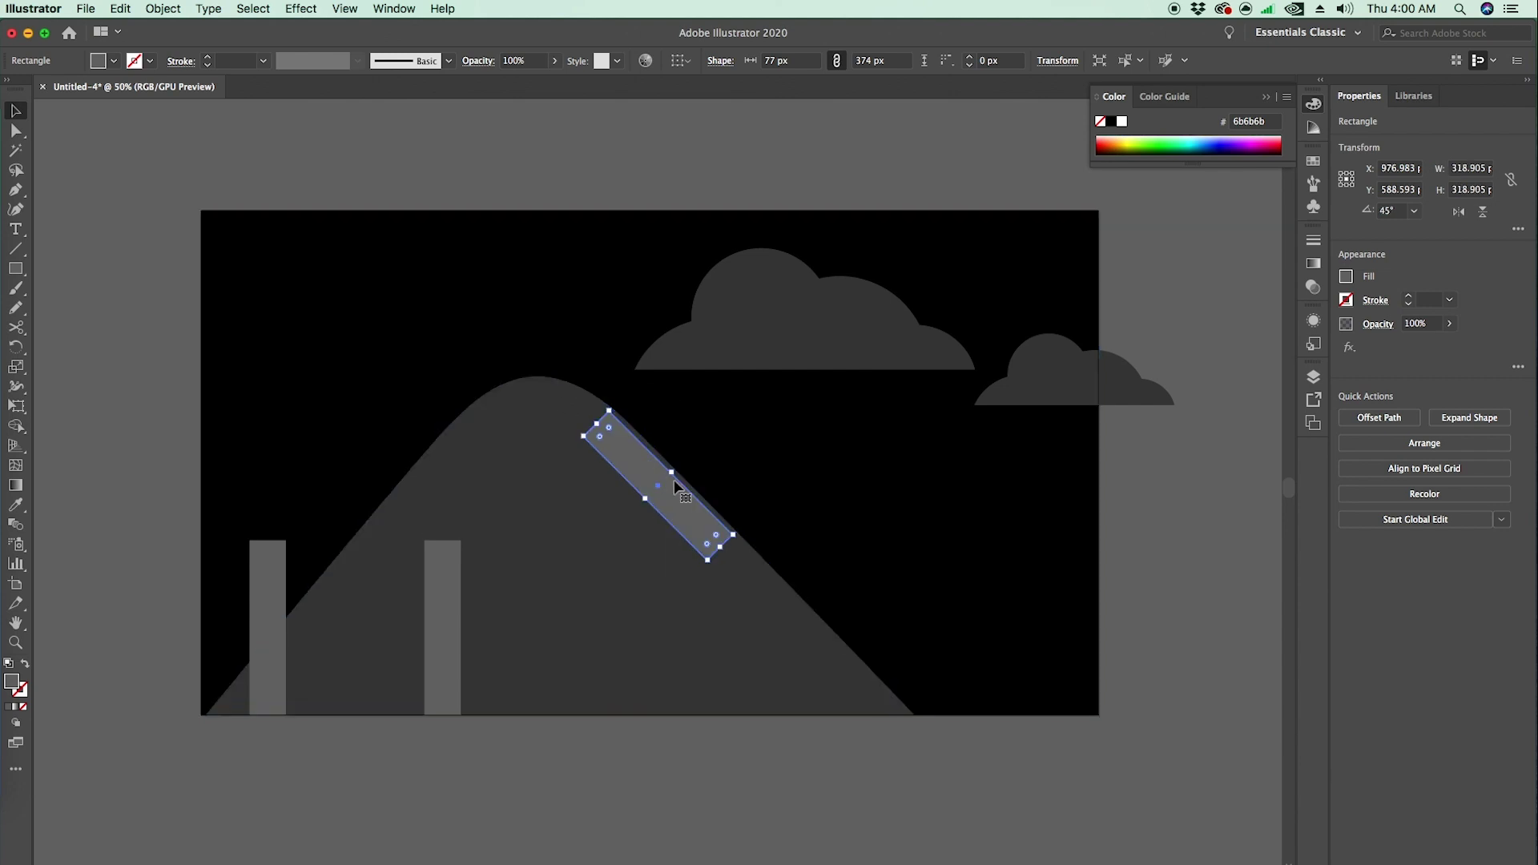
drag(670, 472, 326, 624)
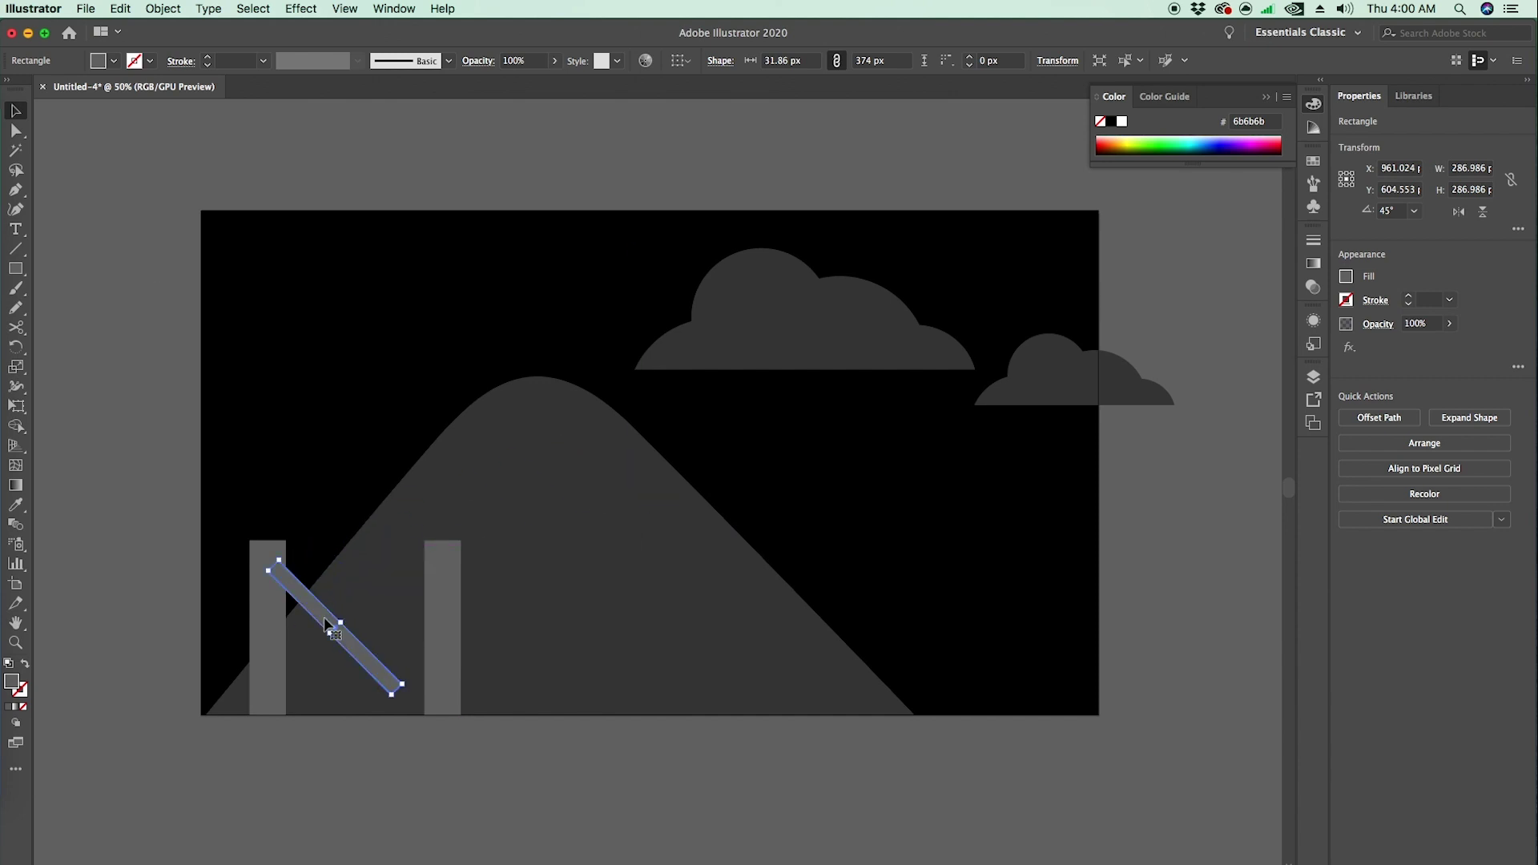
- Rotate the diagonal brace to a shallower angle of about 65° and position it so its ends overlap both posts
mouse_move(414, 685)
mouse_down()
mouse_move(447, 671)
mouse_move(395, 663)
mouse_move(414, 644)
mouse_move(399, 679)
mouse_up()
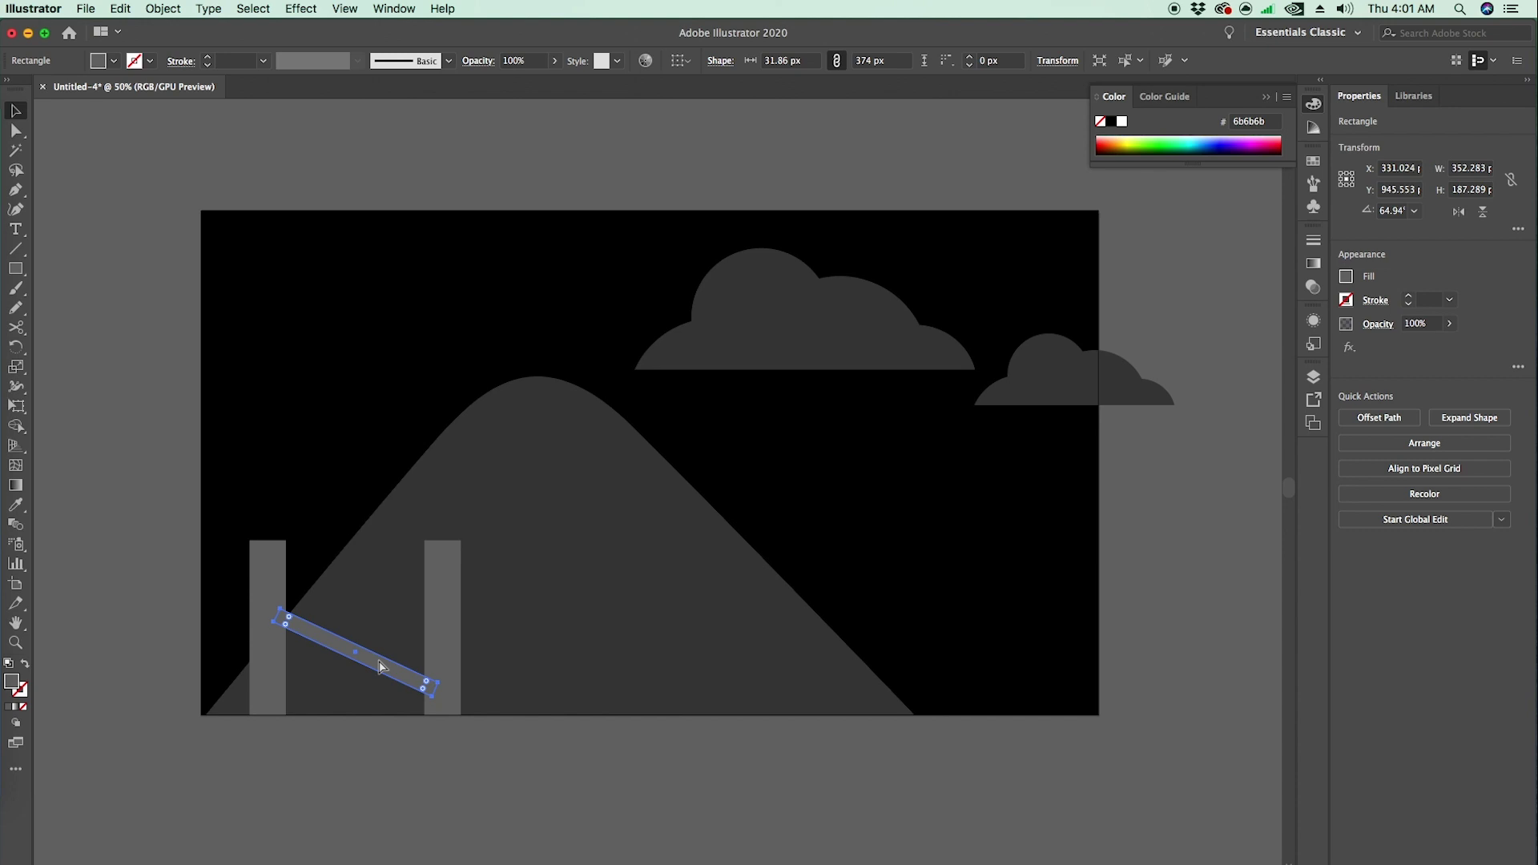
key(shift+Left)
key(shift+Right)
- Duplicate the diagonal brace in place and reflect the copy across the vertical axis to form an X between the posts
click(120, 8)
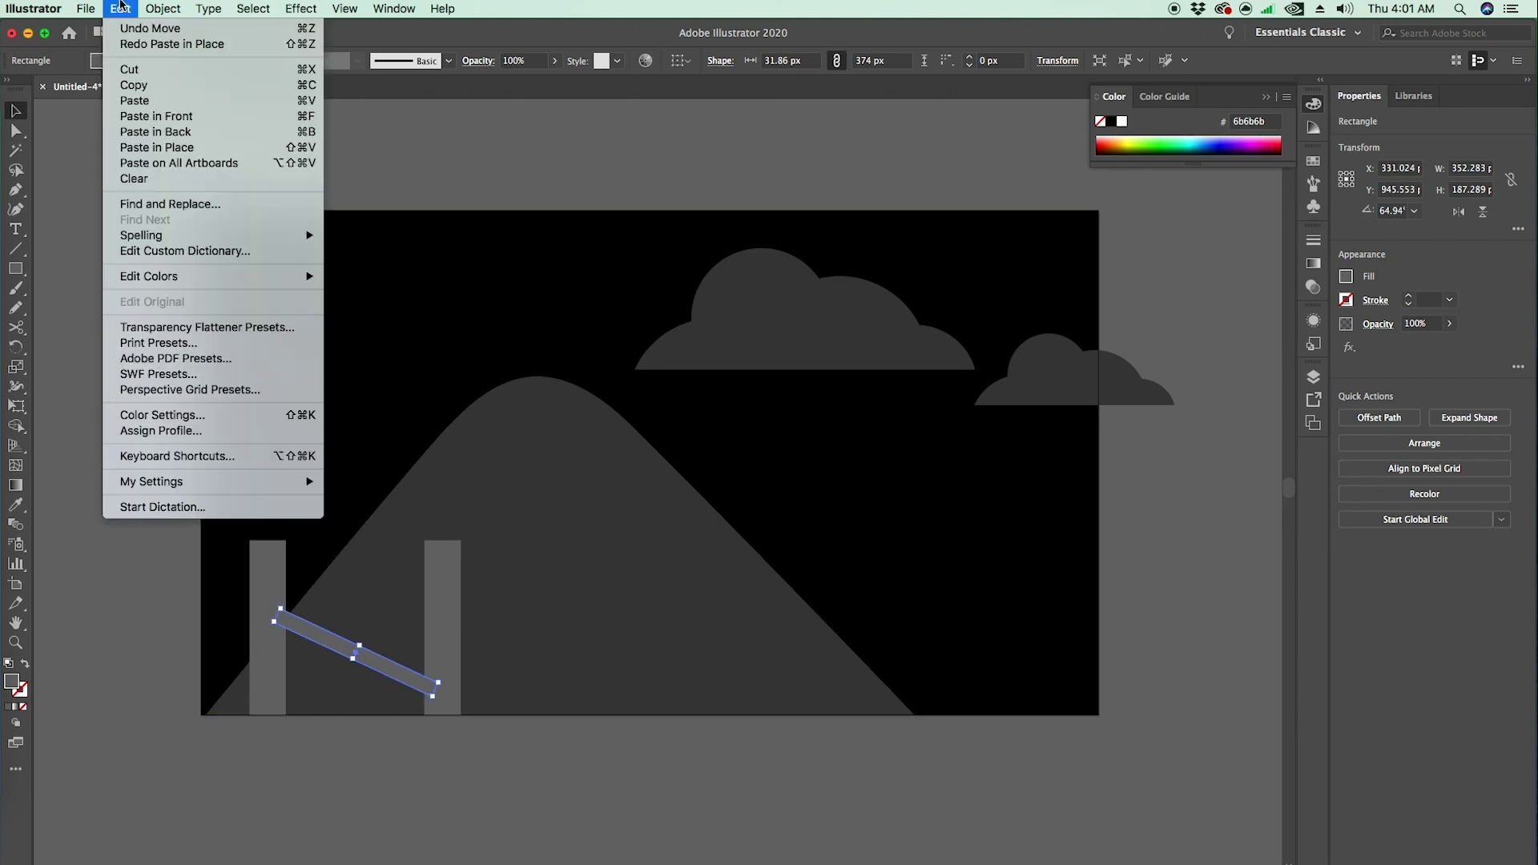
click(141, 86)
click(134, 8)
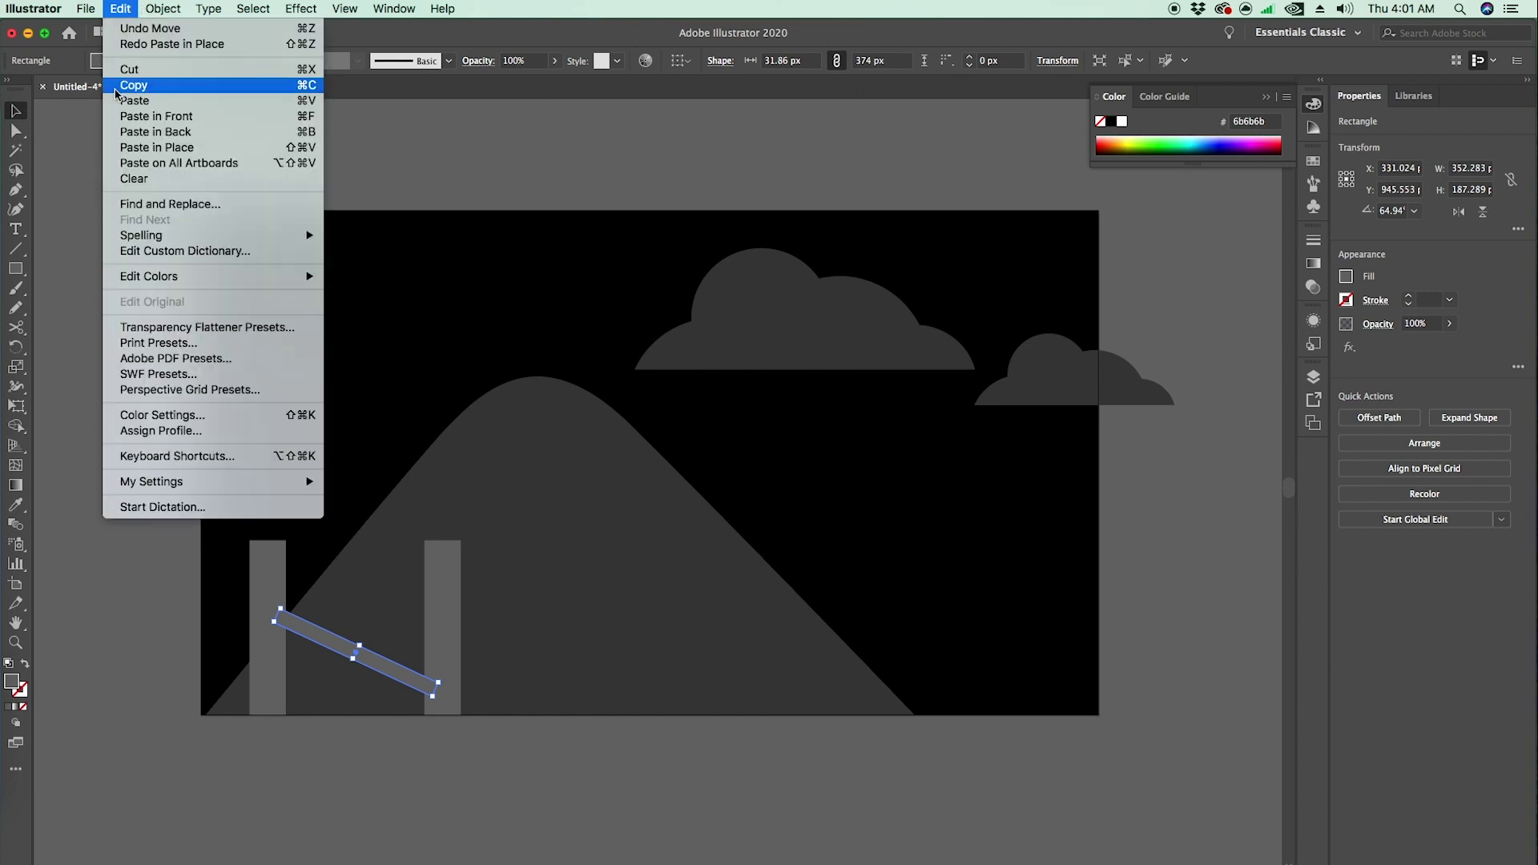
click(161, 152)
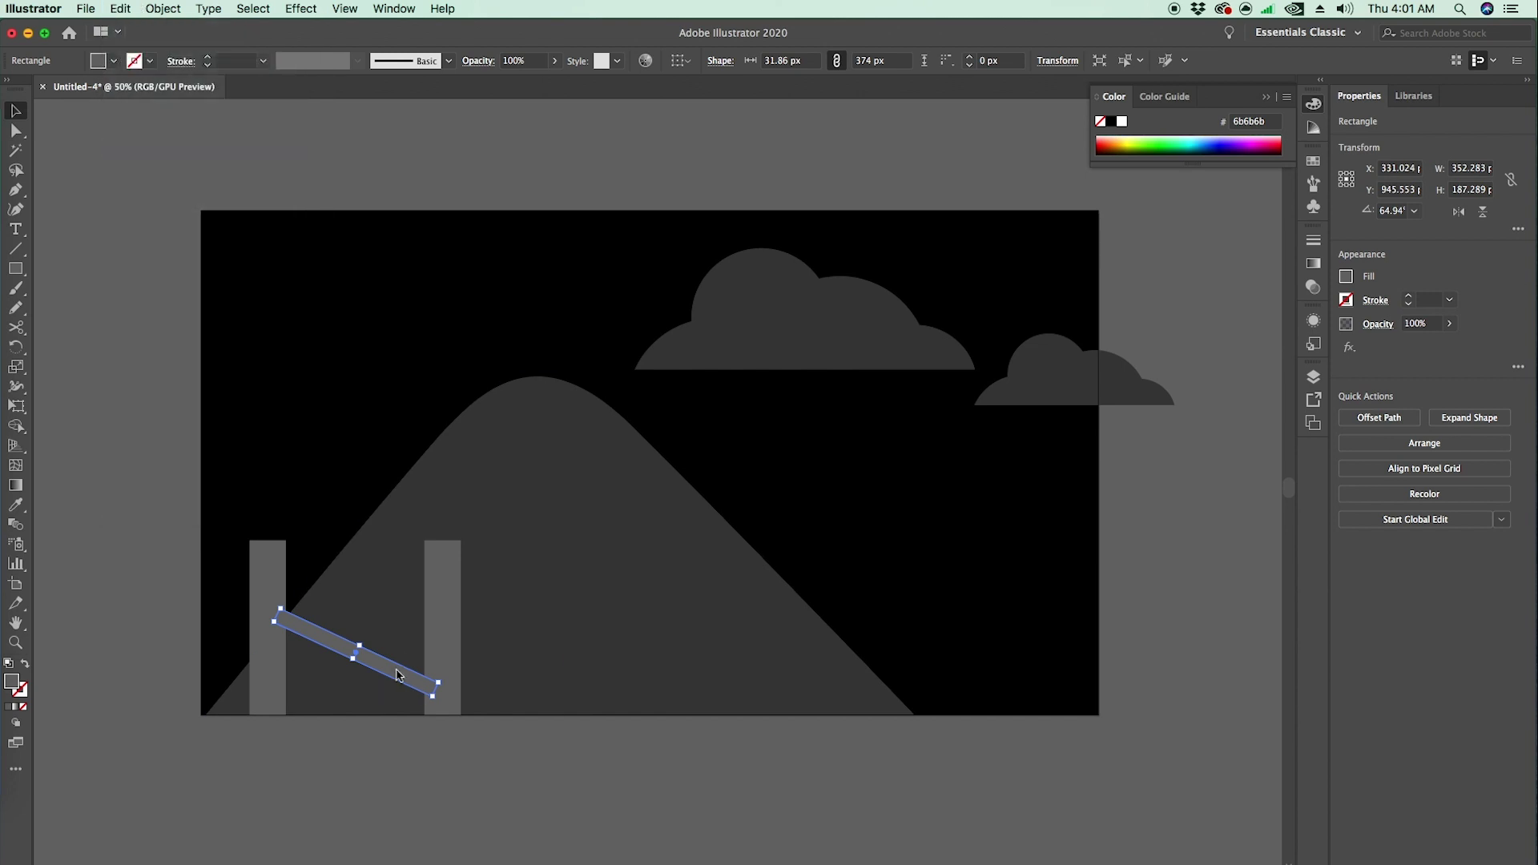
right_click(398, 675)
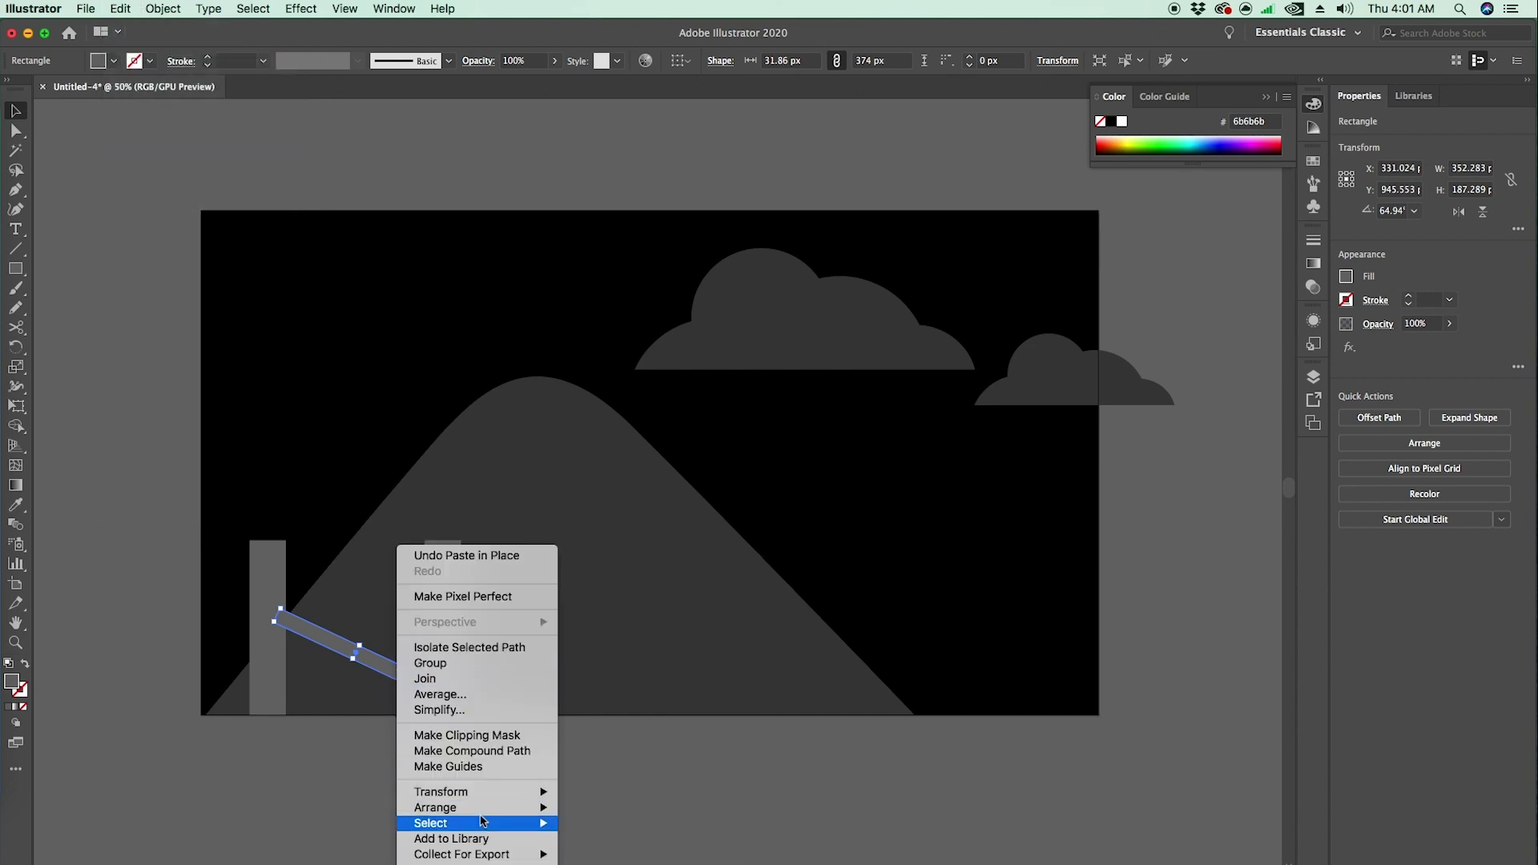
mouse_move(468, 801)
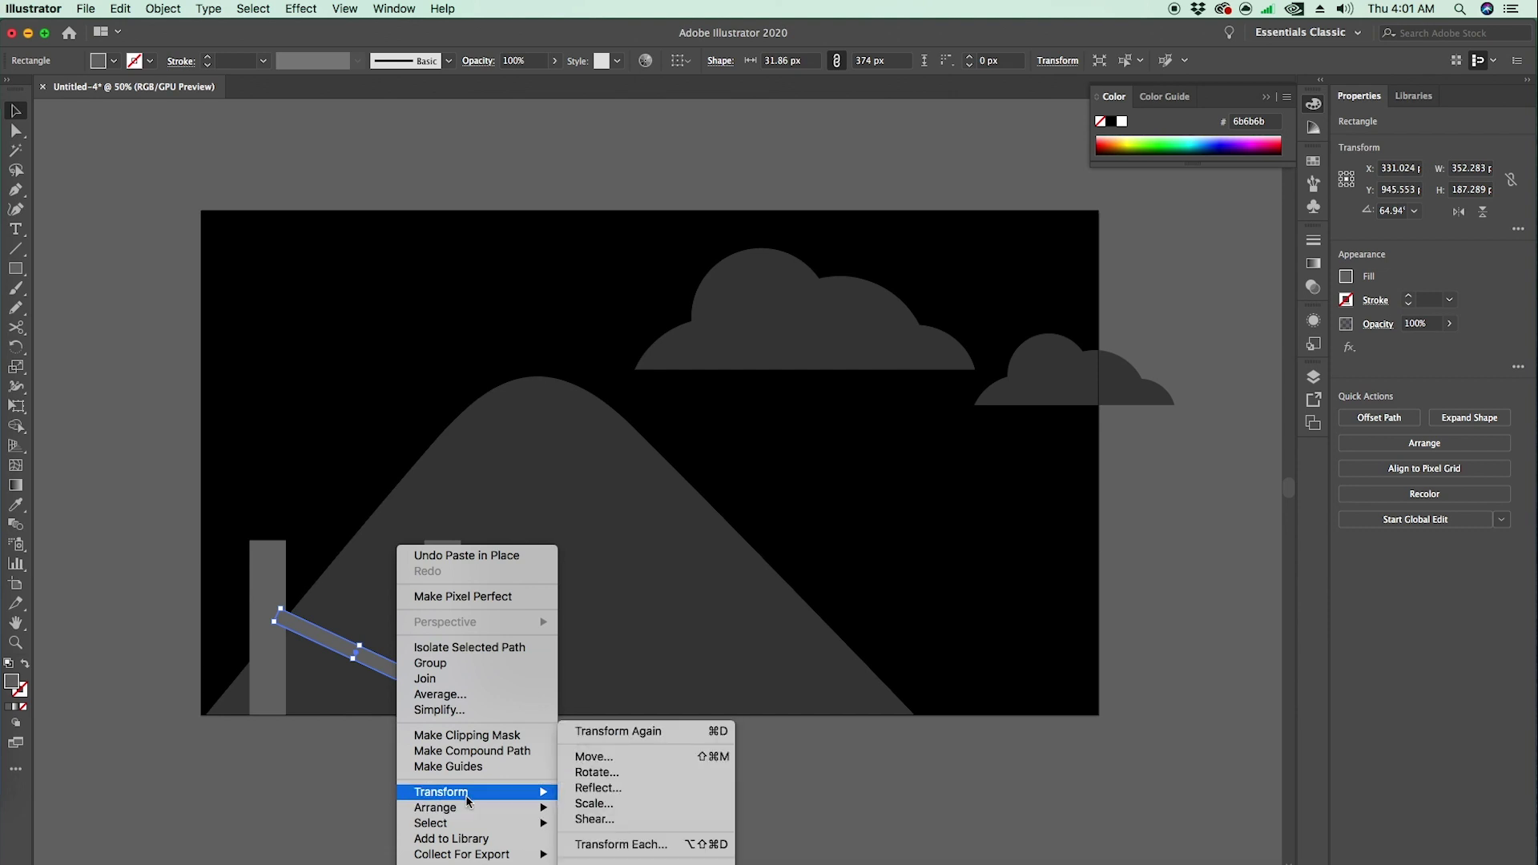
click(602, 796)
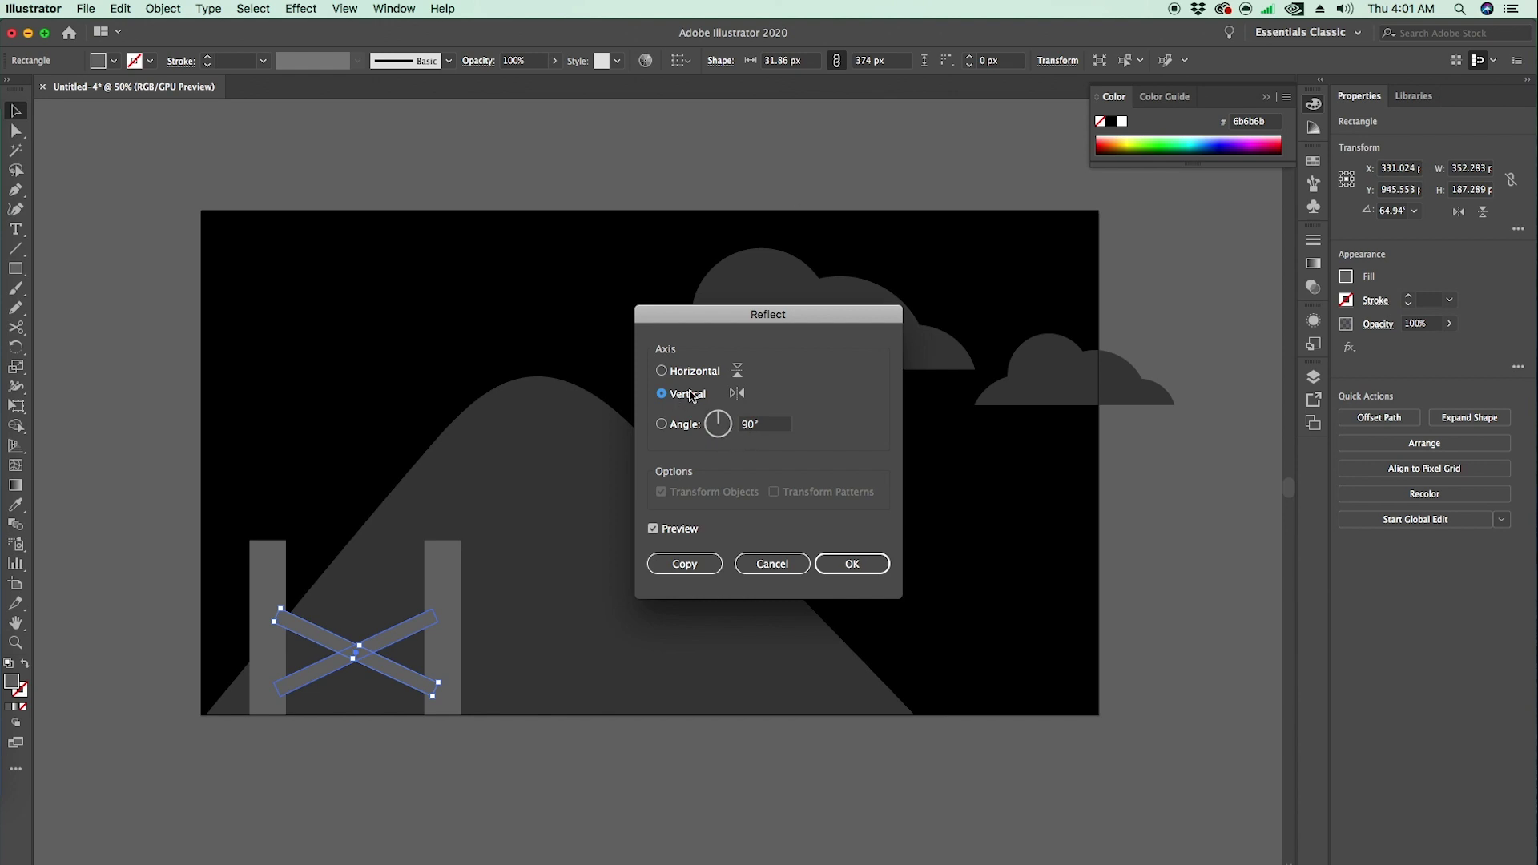
click(826, 567)
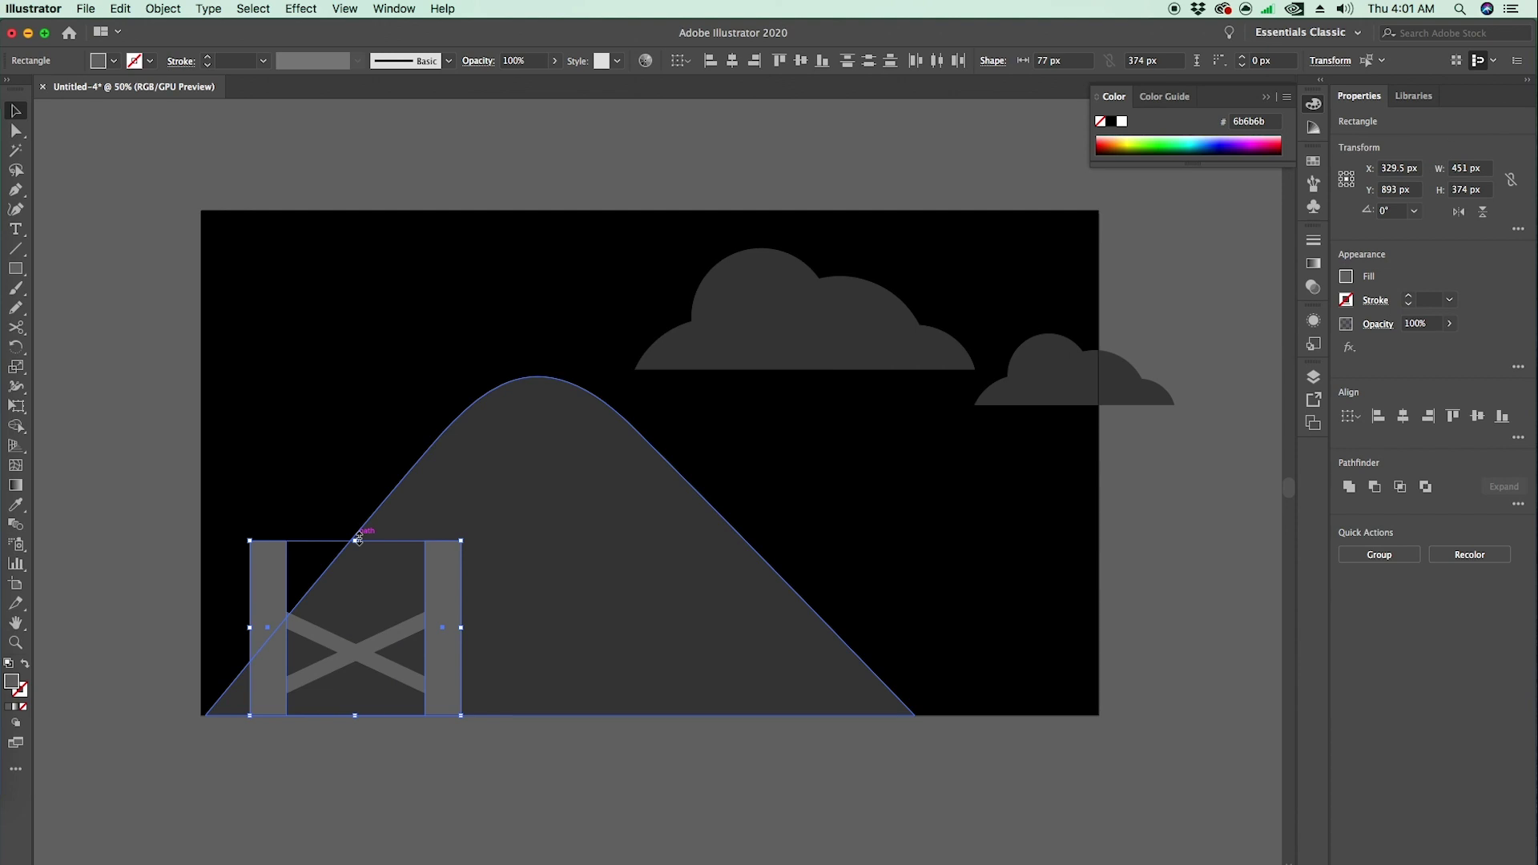
- Shorten both posts from their upper ends to about 291 px tall and group them with the two crossed braces
drag(358, 539, 358, 578)
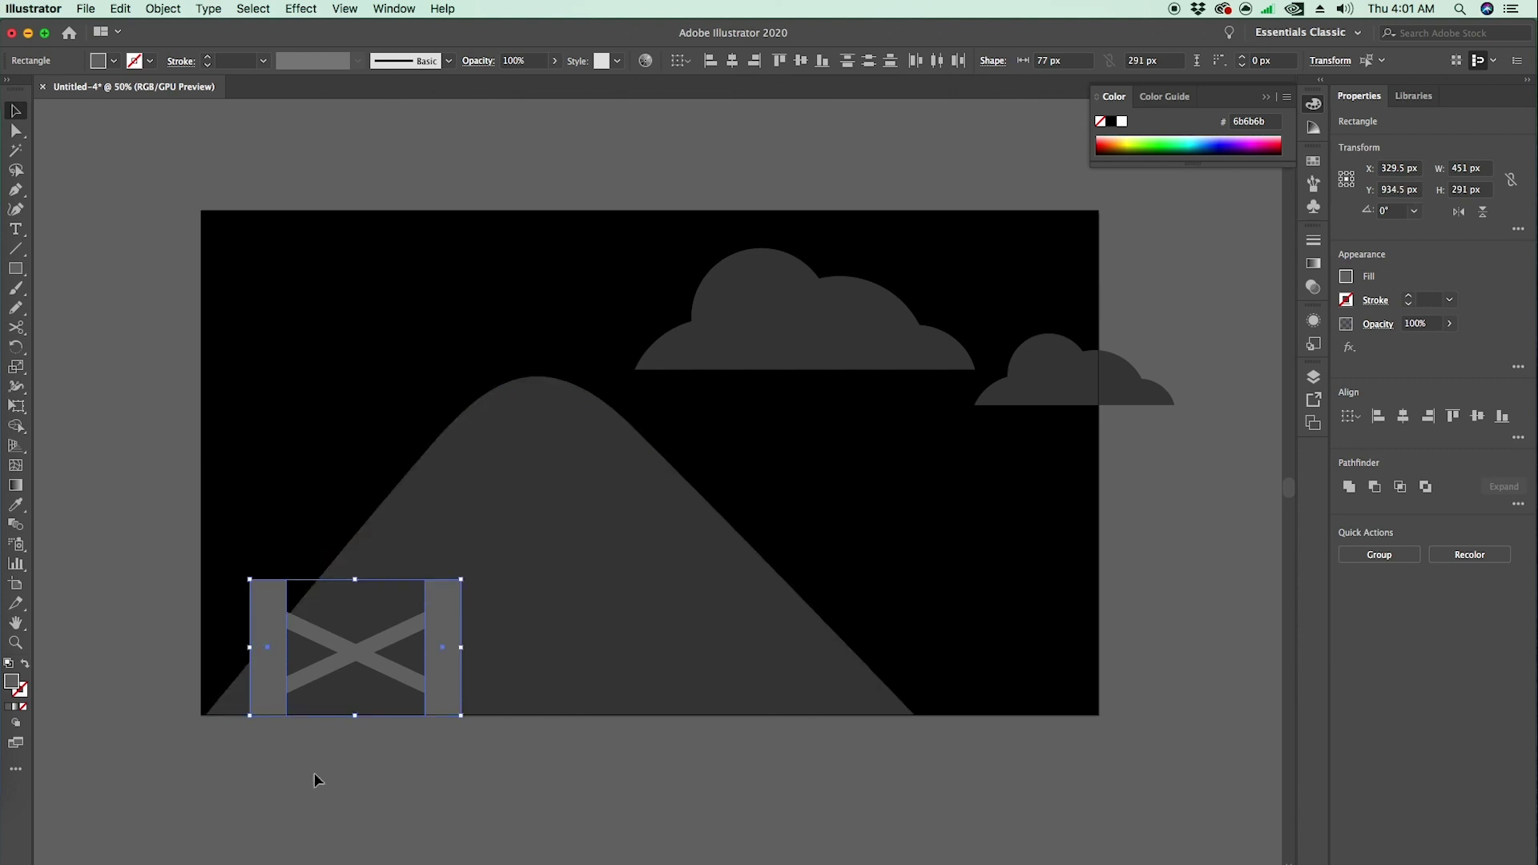
click(315, 773)
click(440, 663)
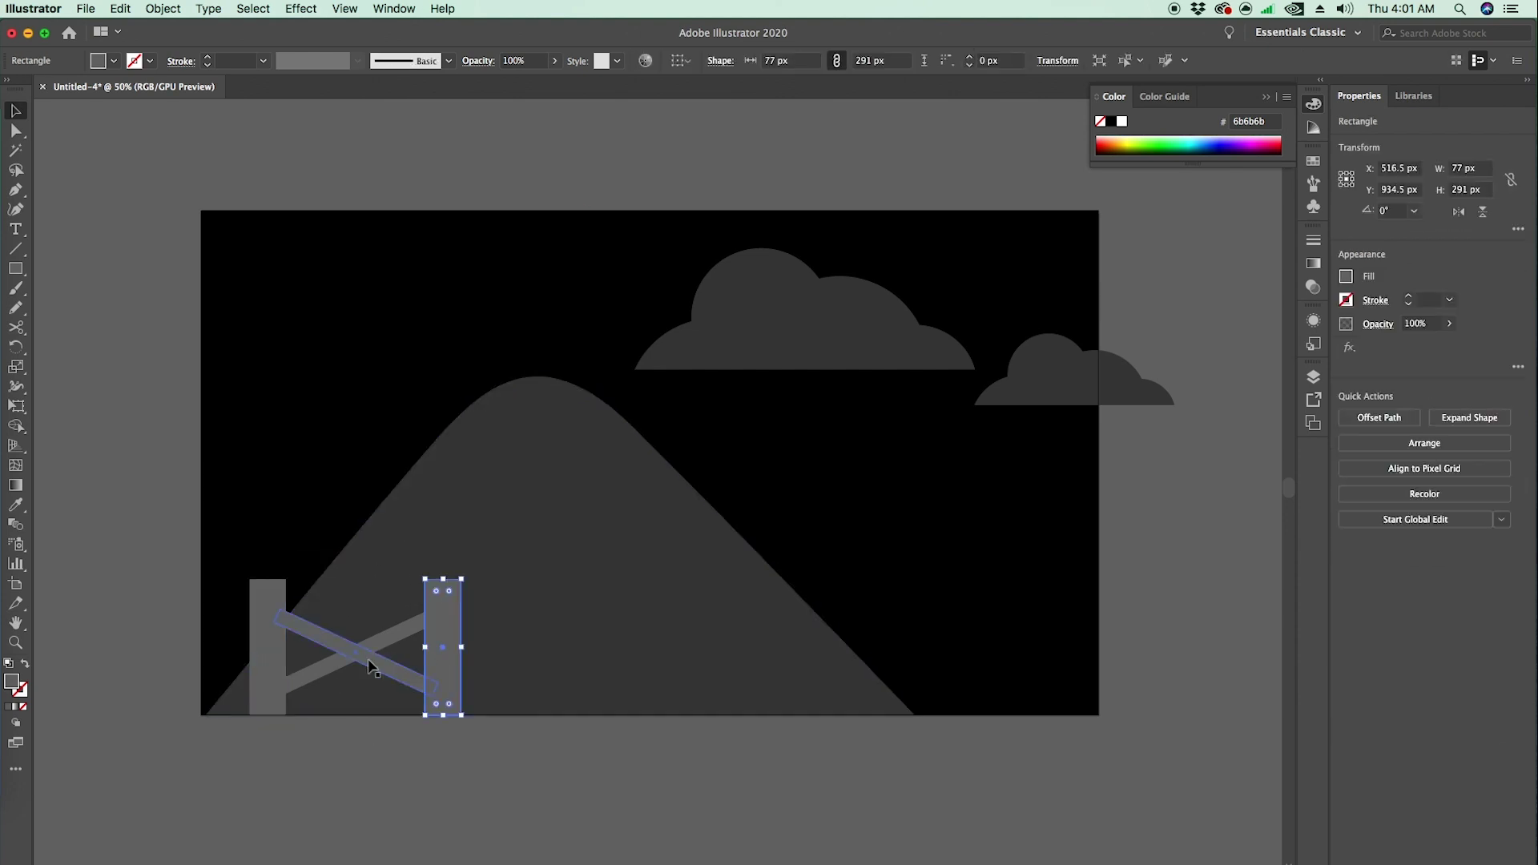
shift+click(400, 635)
shift+click(262, 657)
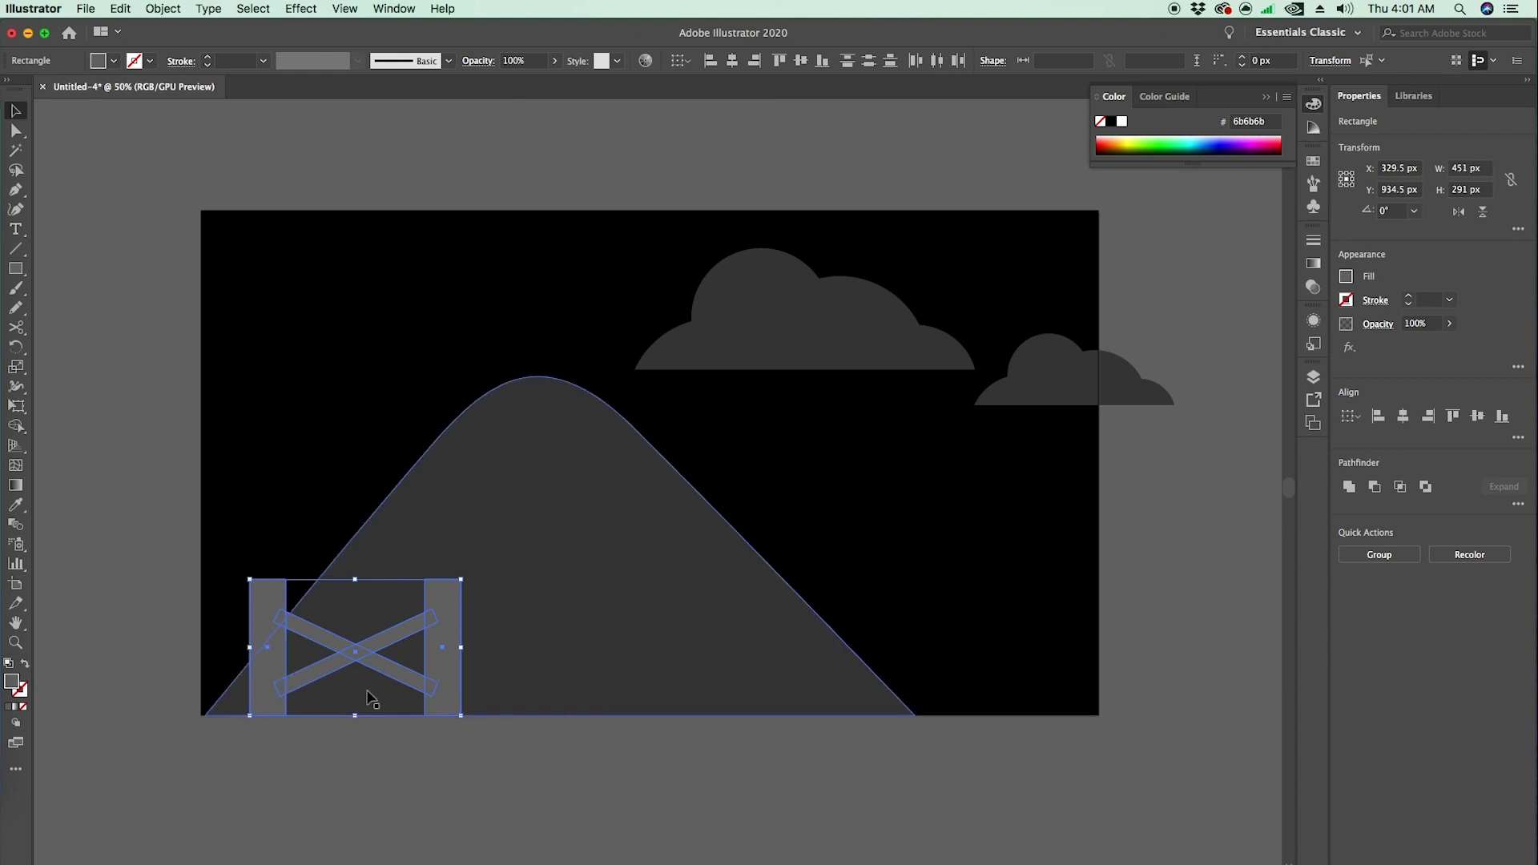
right_click(436, 675)
click(436, 668)
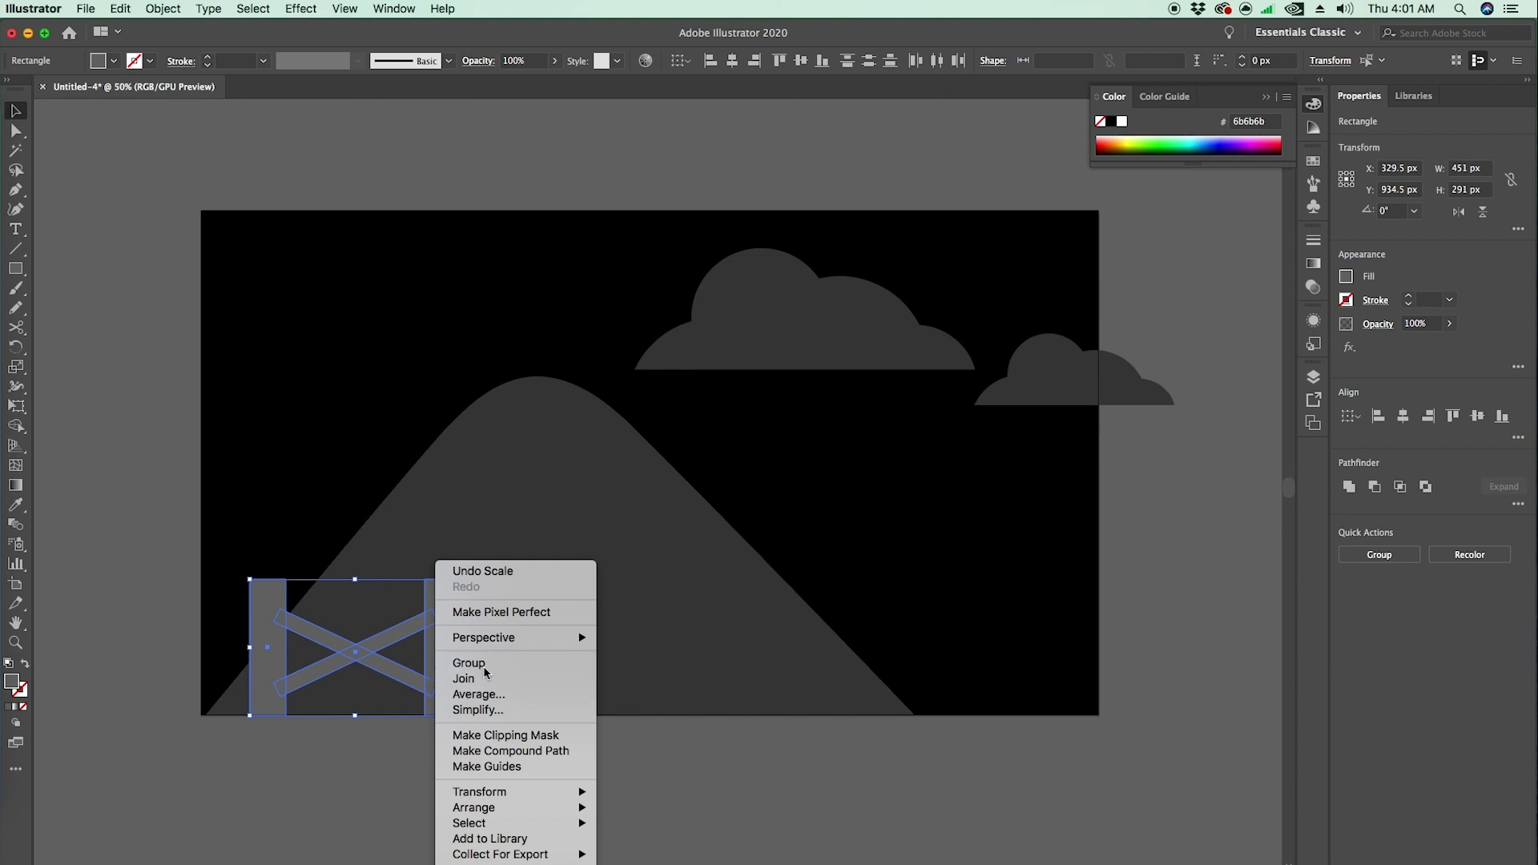
click(440, 744)
click(446, 683)
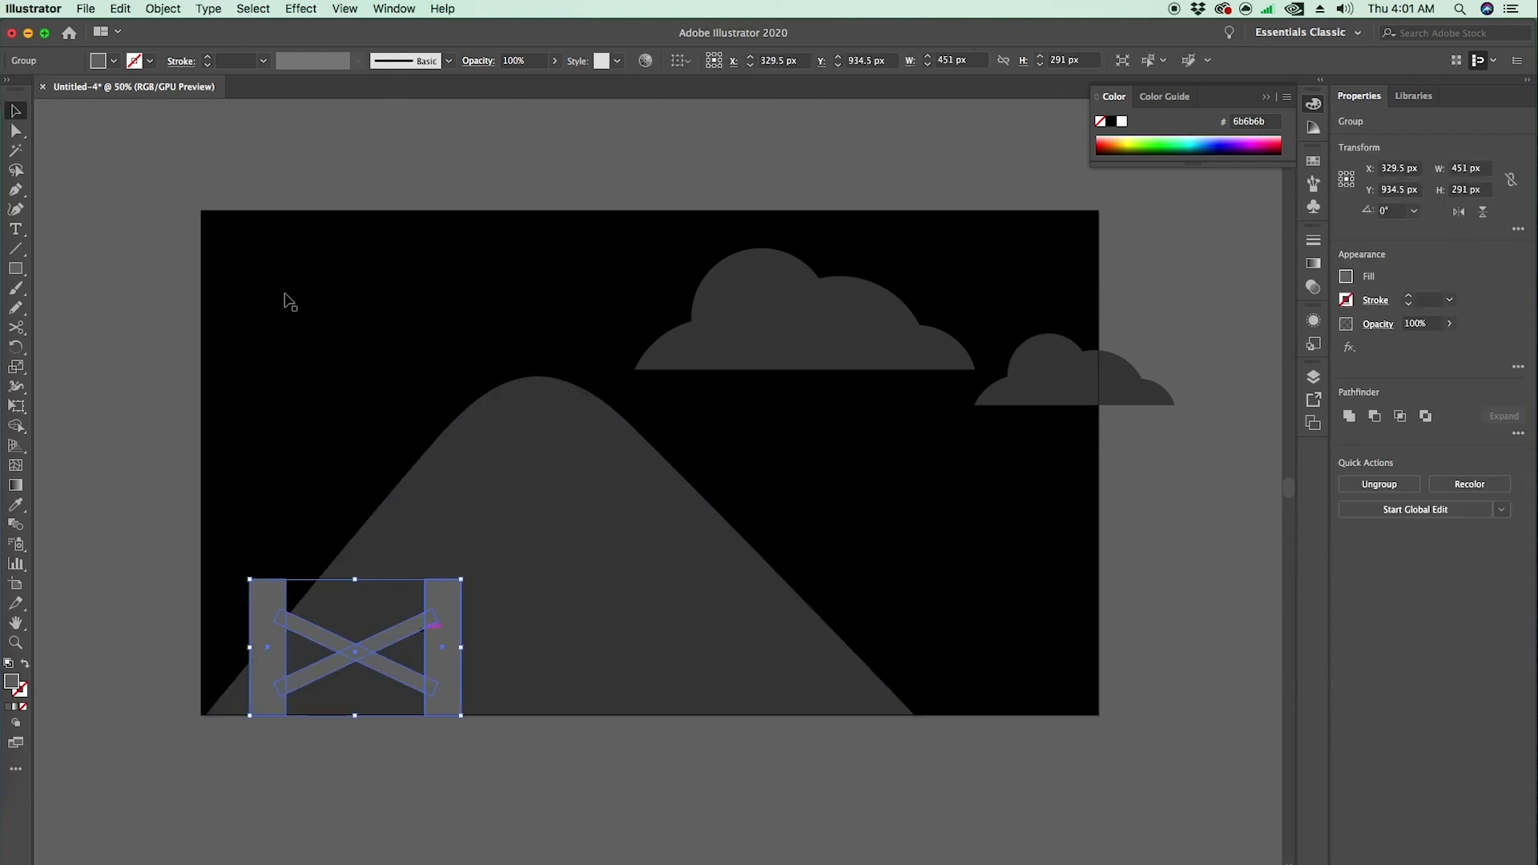
- Duplicate the braced post group in place and move the copy straight up to stack it on the original with a slight overlap
click(120, 9)
click(131, 87)
click(120, 10)
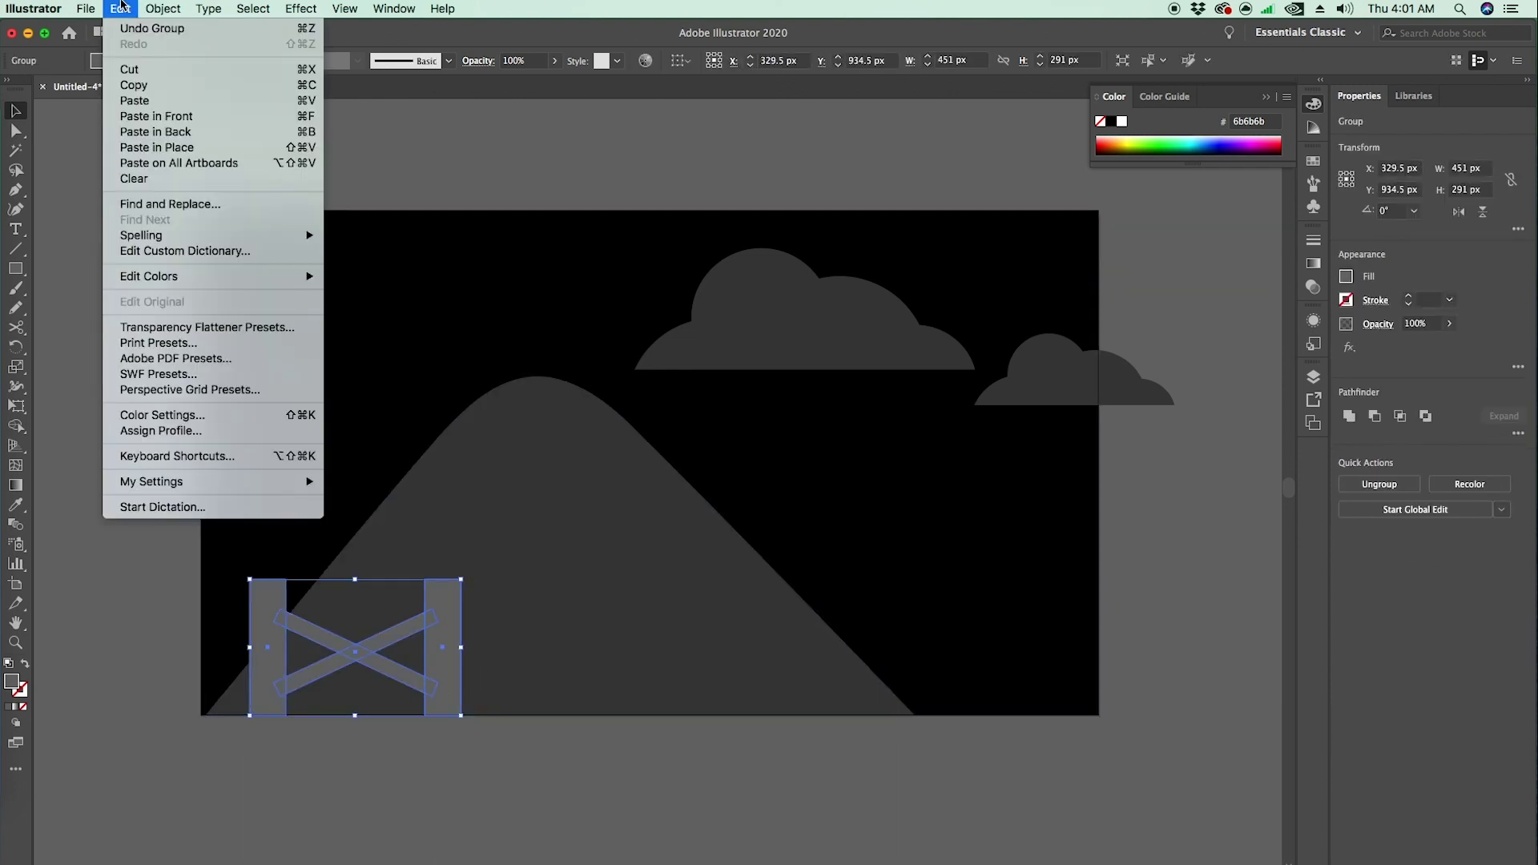
click(147, 152)
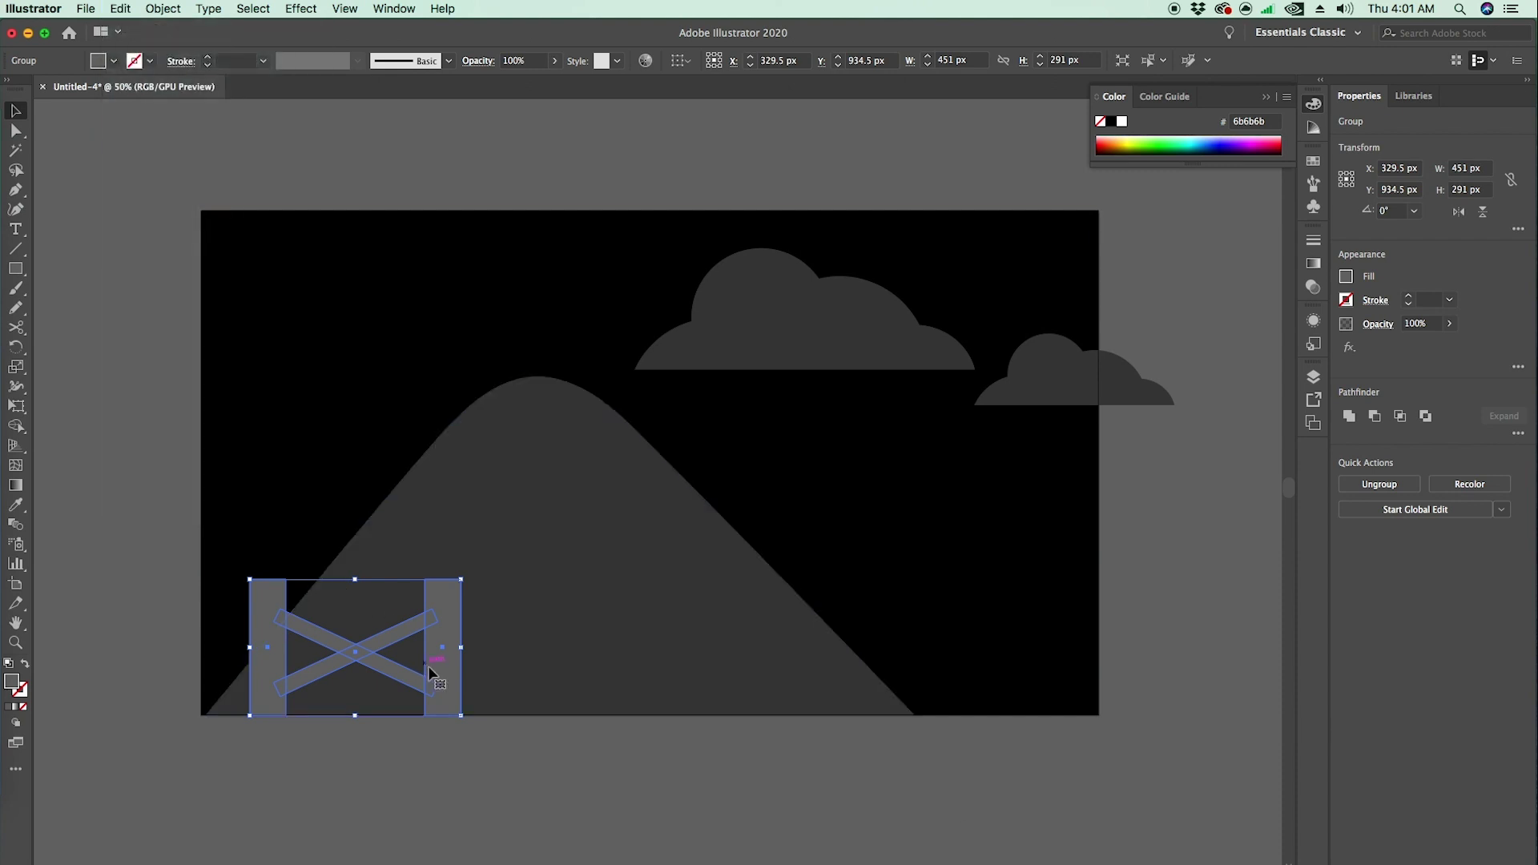
drag(439, 676, 448, 548)
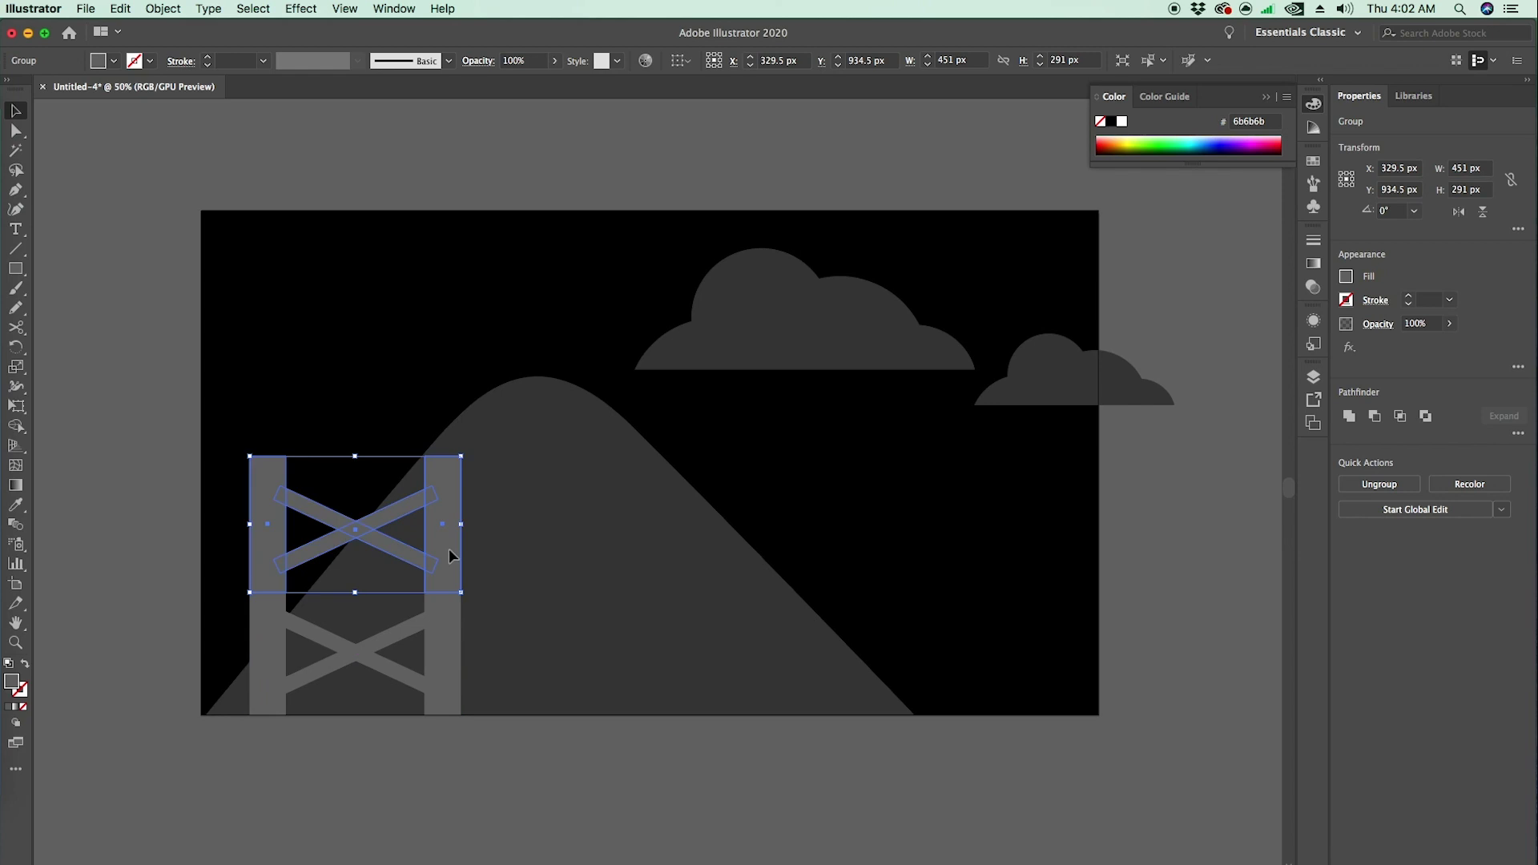
click(458, 771)
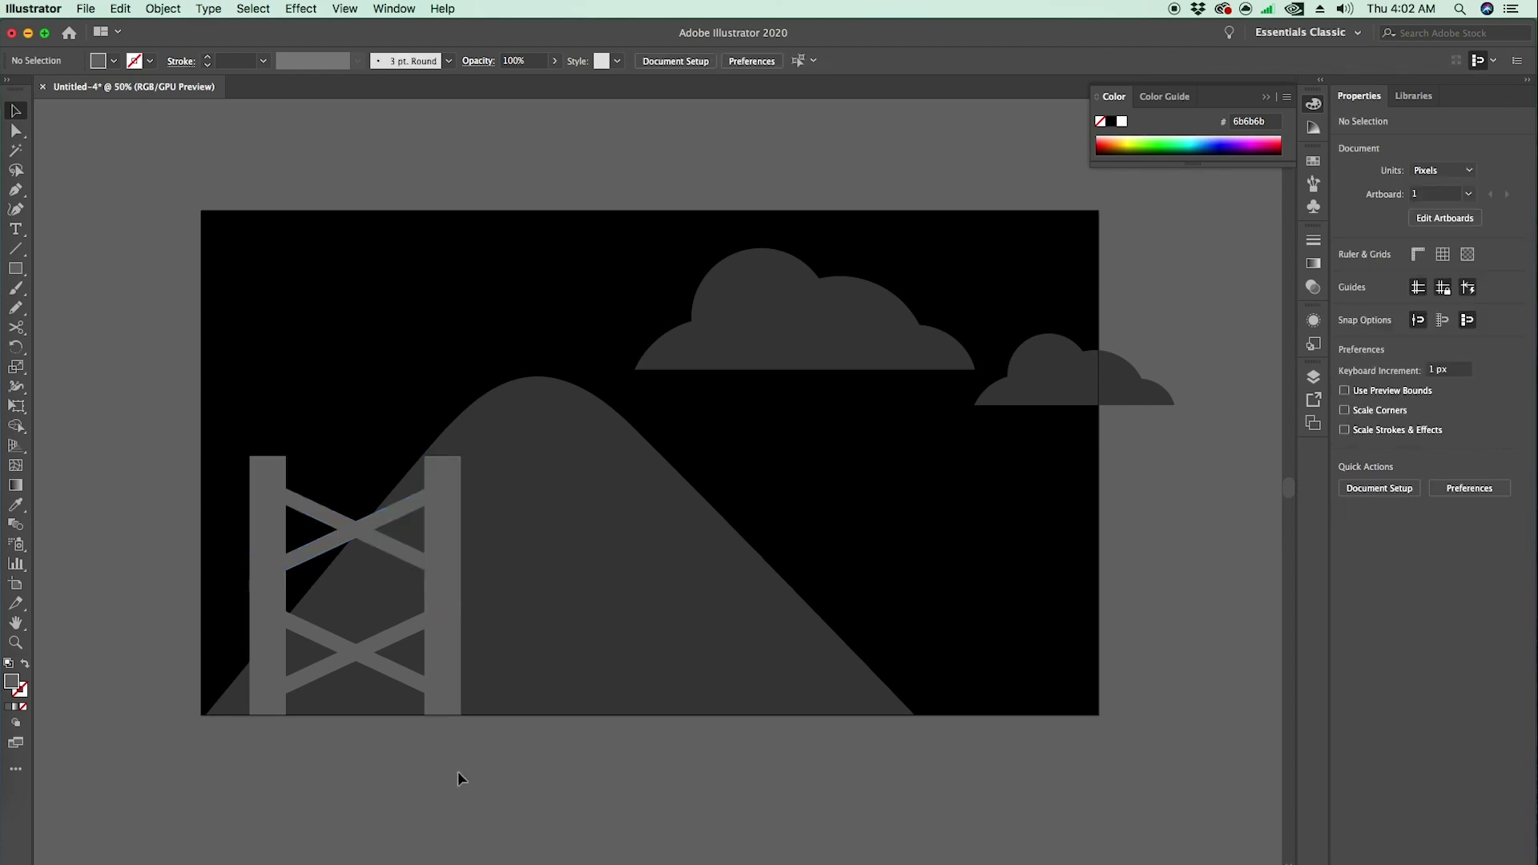
- Duplicate the upper braced section in place and move the copy straight up to form a third tower section
click(433, 543)
click(142, 7)
mouse_move(120, 8)
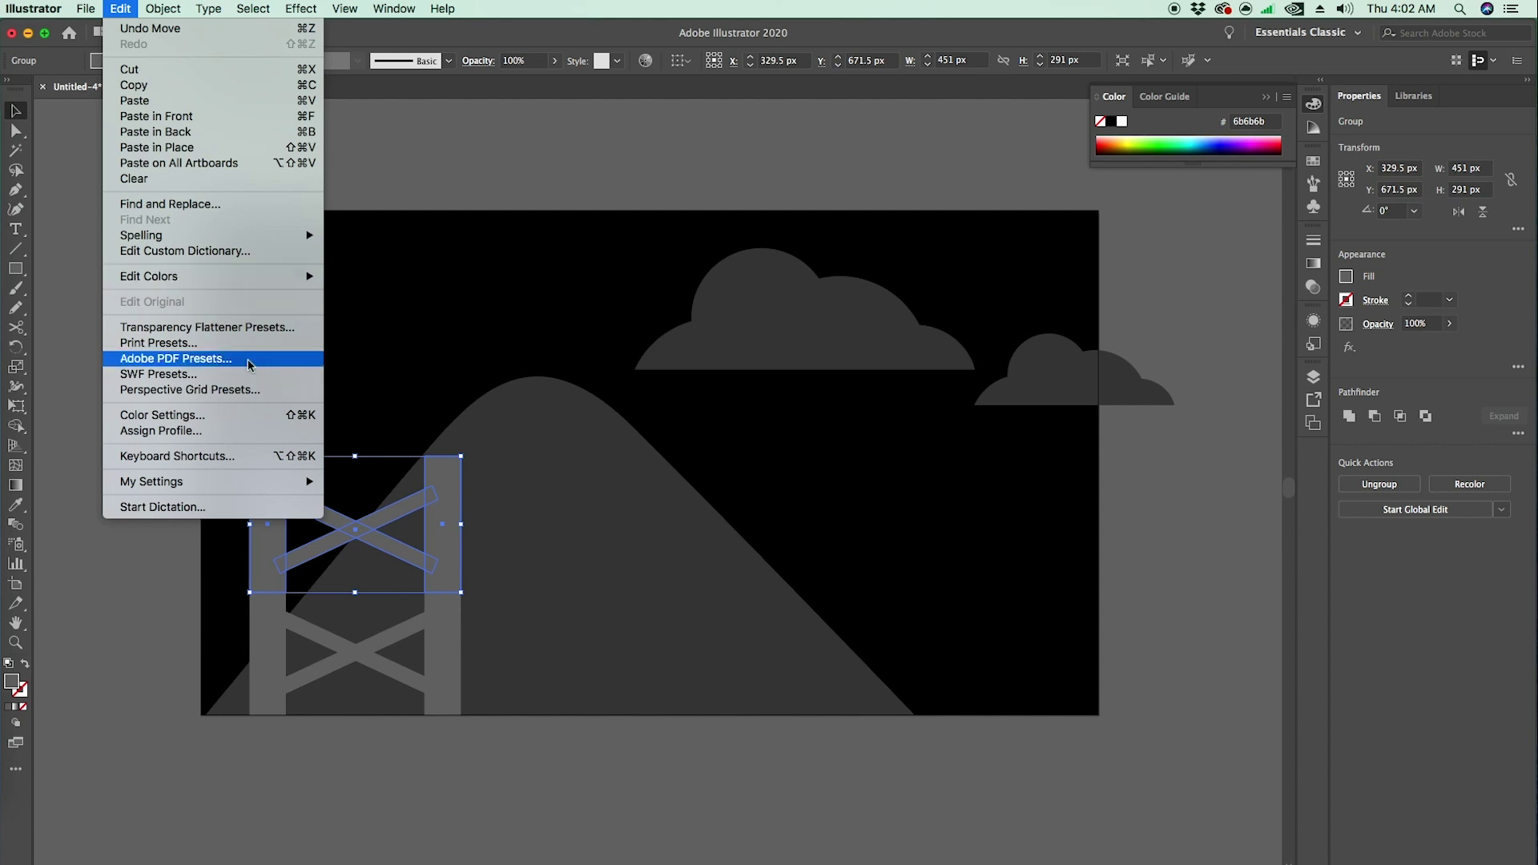
click(206, 153)
drag(437, 624, 438, 391)
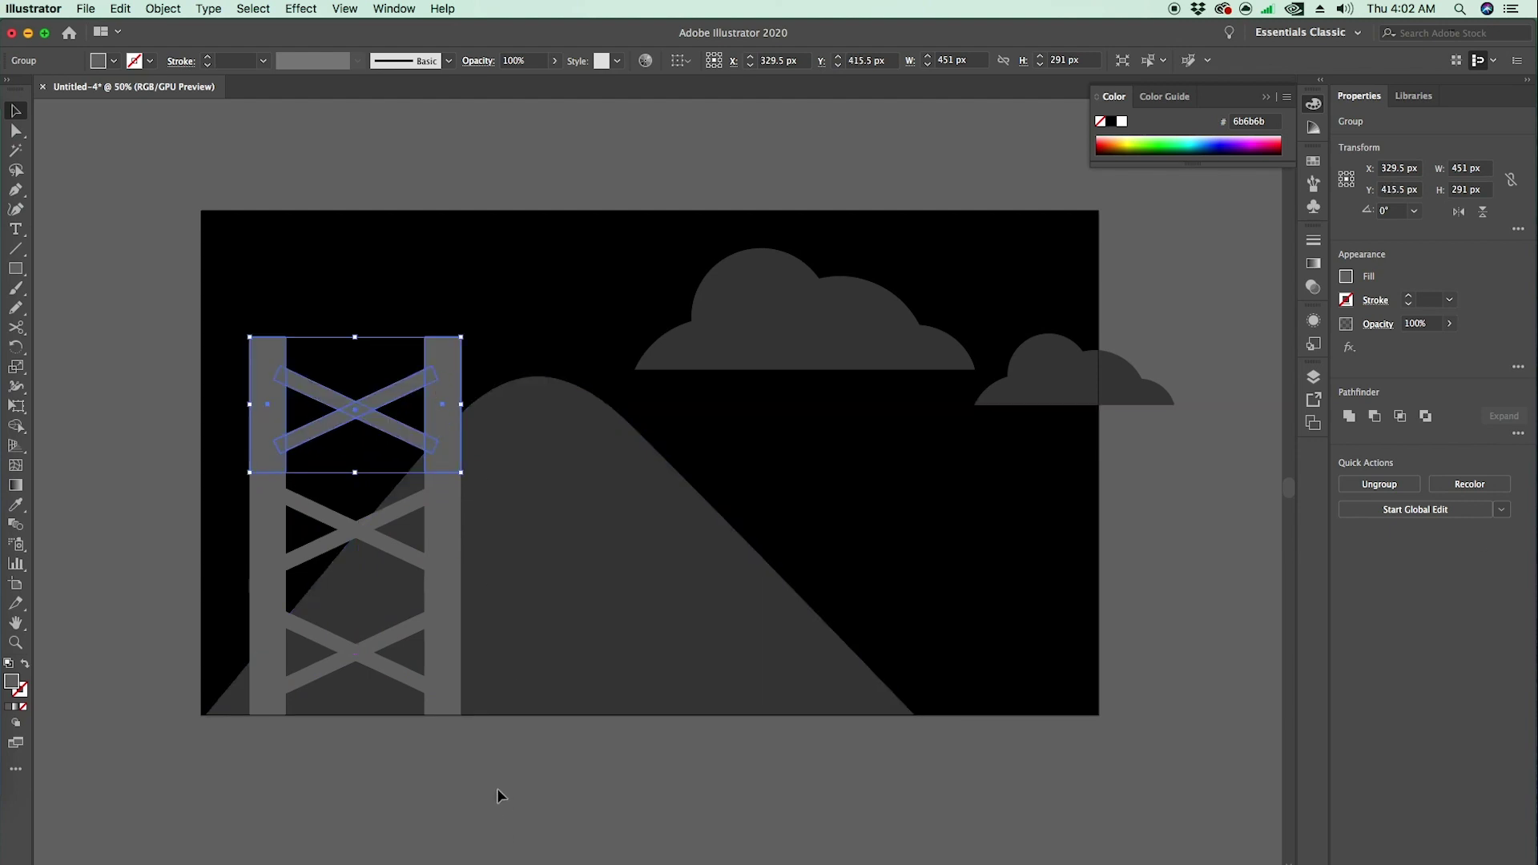
click(463, 767)
- Group the three stacked braced sections into one tower
click(440, 681)
shift+click(439, 515)
shift+click(450, 411)
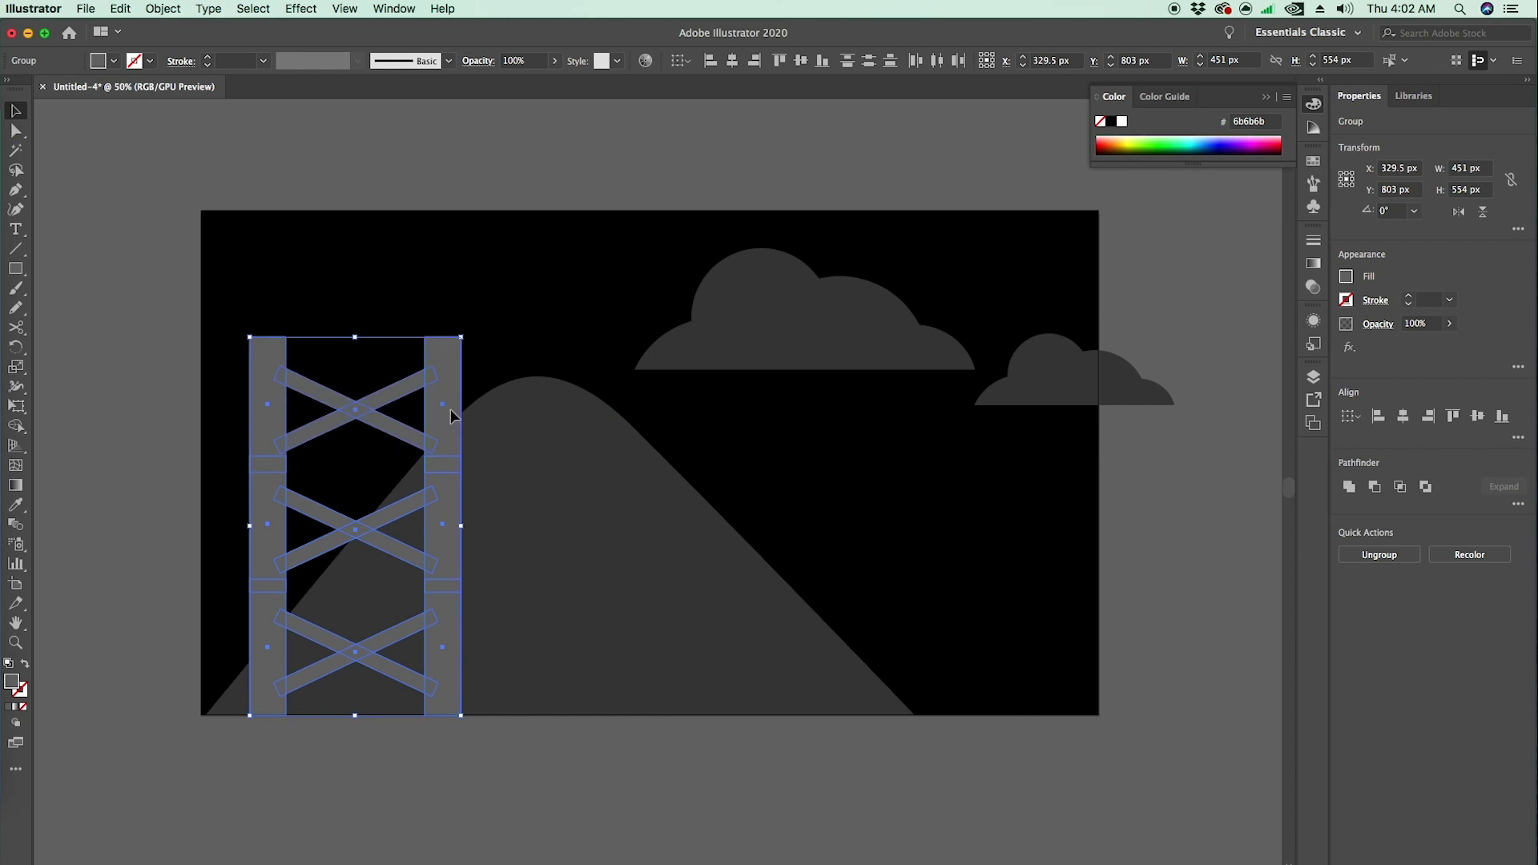
right_click(443, 420)
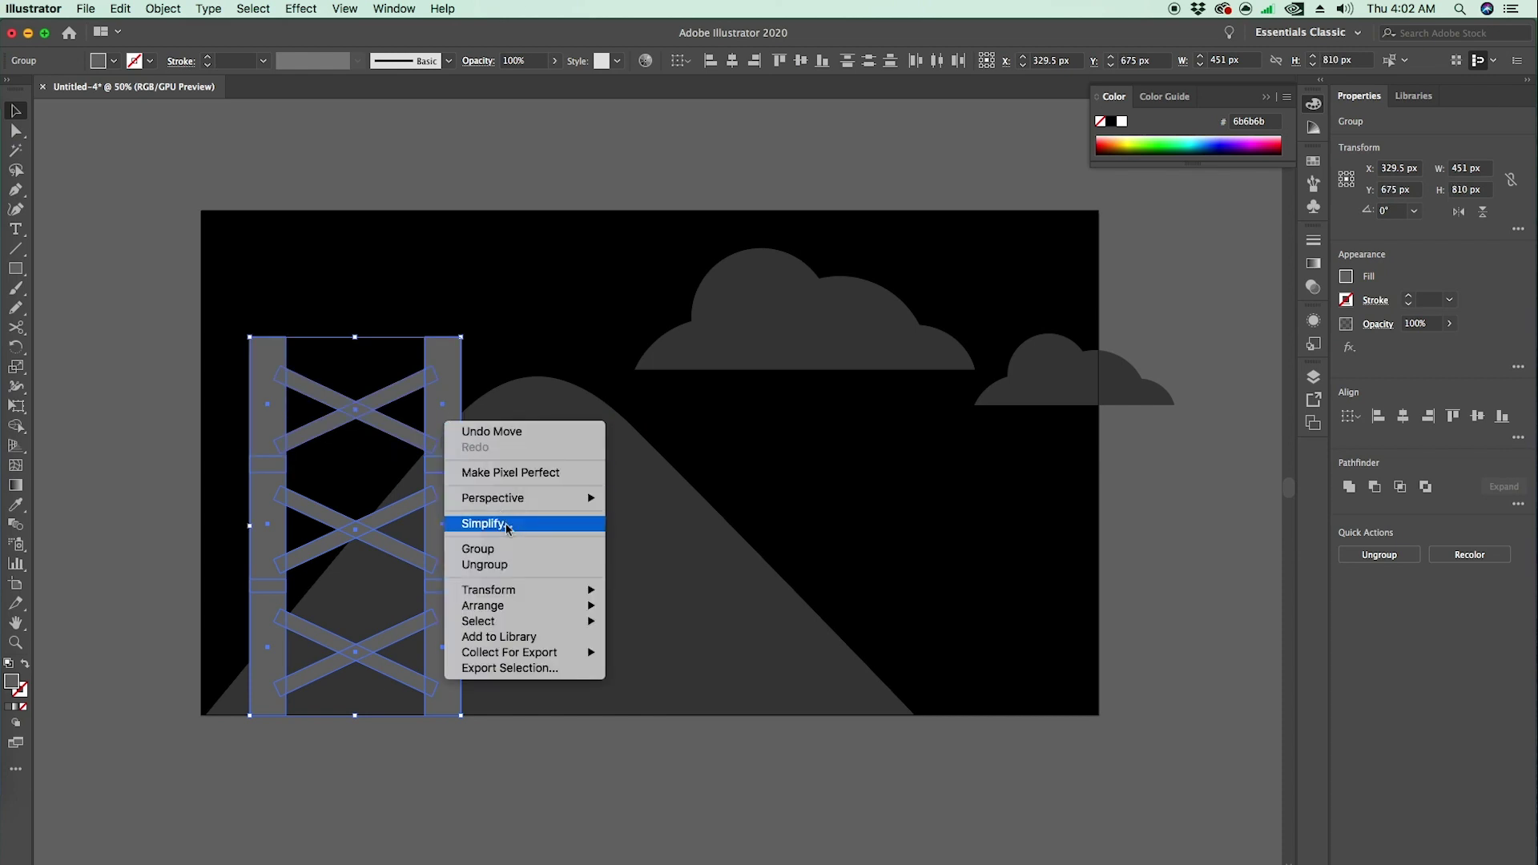
click(502, 552)
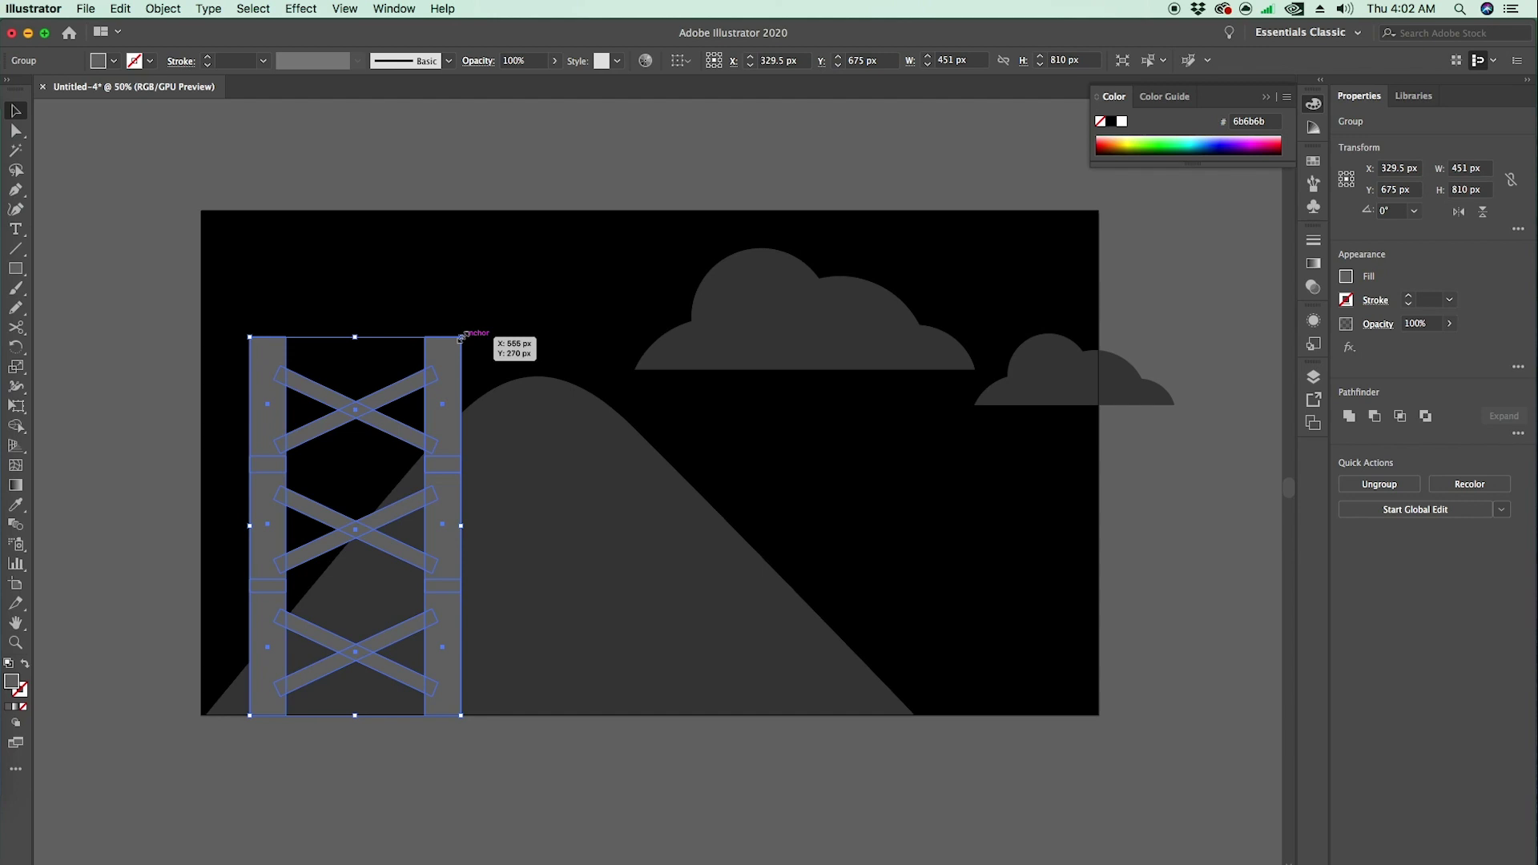
- Scale the tower group down proportionally to about 391 x 702 px and shift it slightly right along the artboard's bottom edge
drag(461, 336, 433, 386)
drag(425, 446, 450, 446)
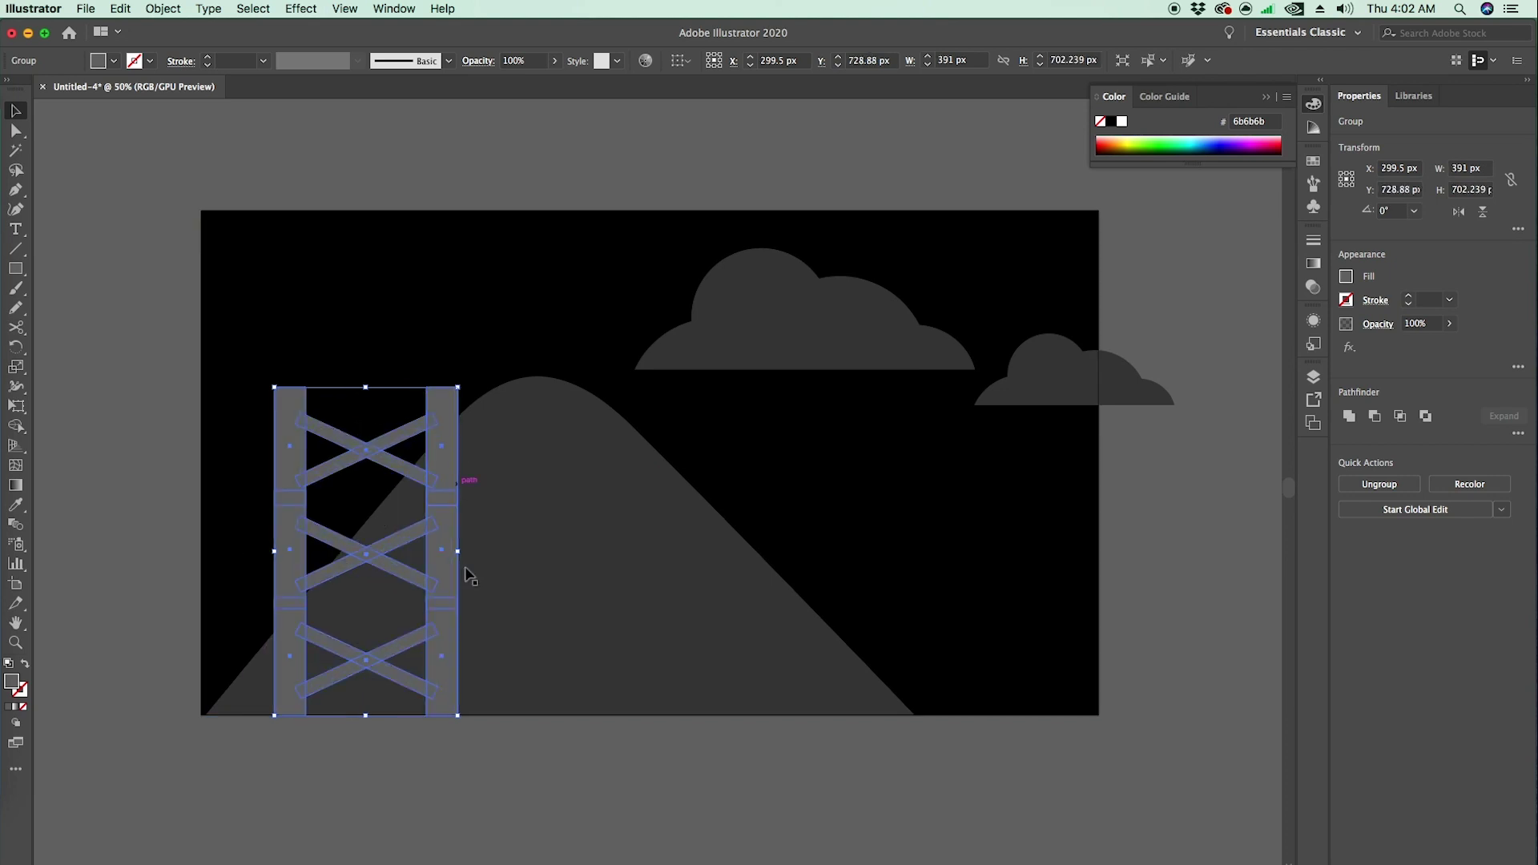
click(473, 789)
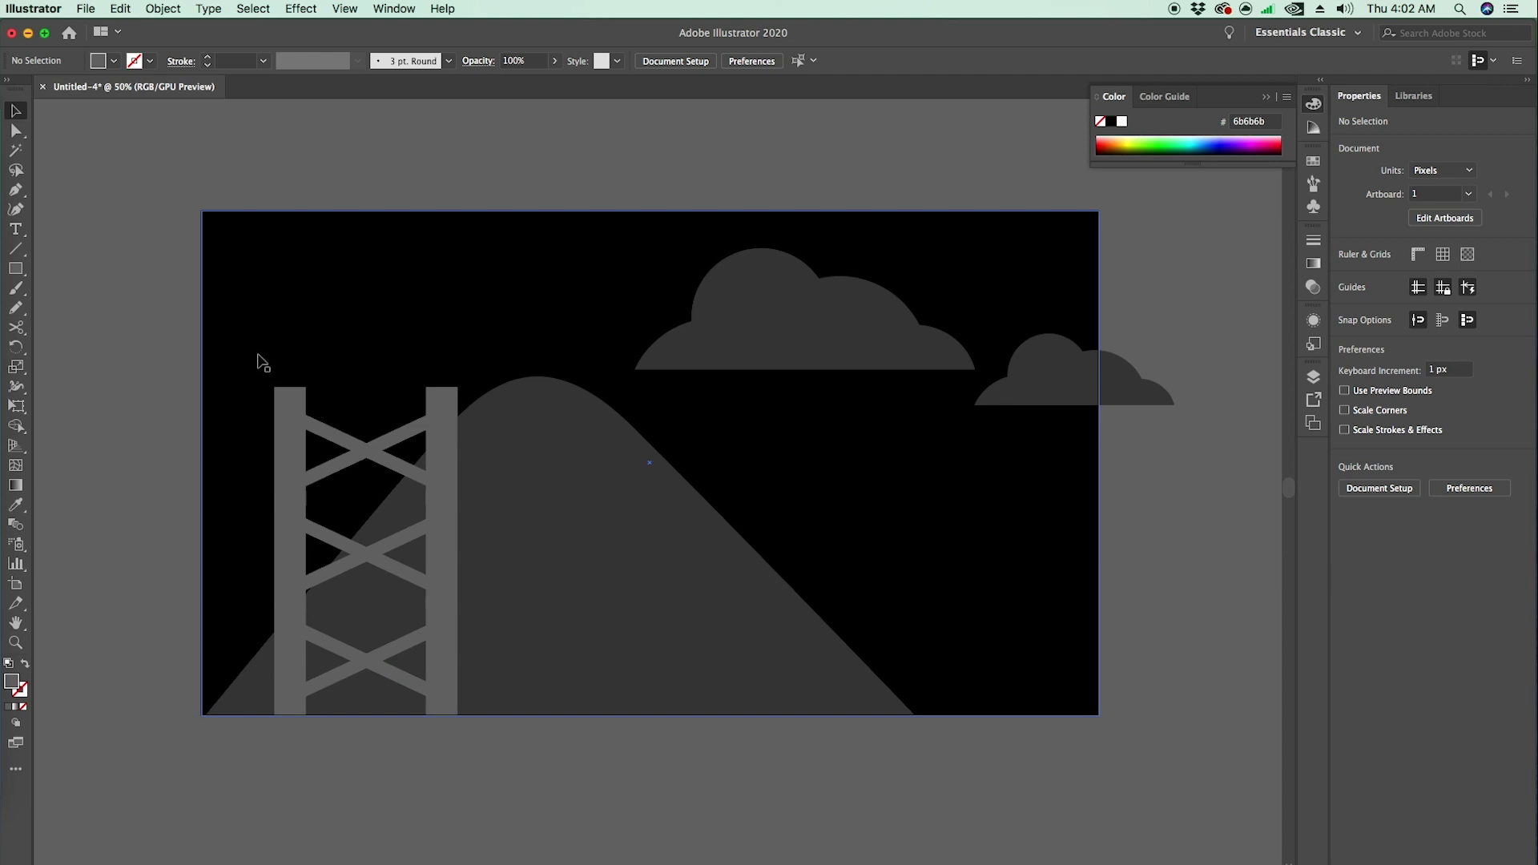
- Draw a flat rectangle about 465 x 23 px across the tower's top as a platform overhanging both posts
click(15, 268)
drag(257, 387, 474, 378)
click(16, 110)
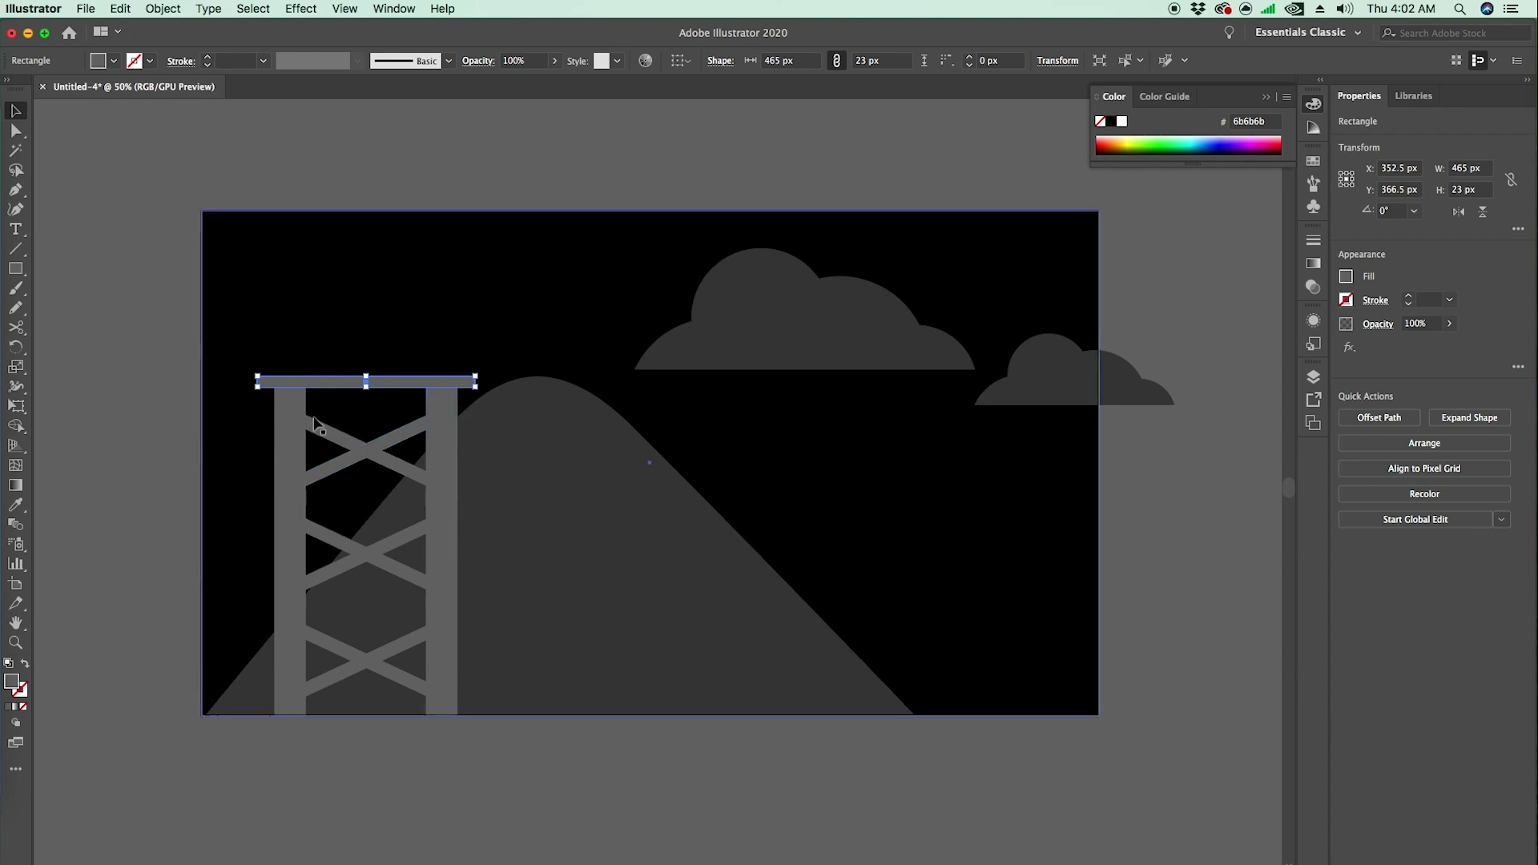
- Select the platform with the tower and set alignment to Key Object, using the tower group as the key object
shift+click(297, 454)
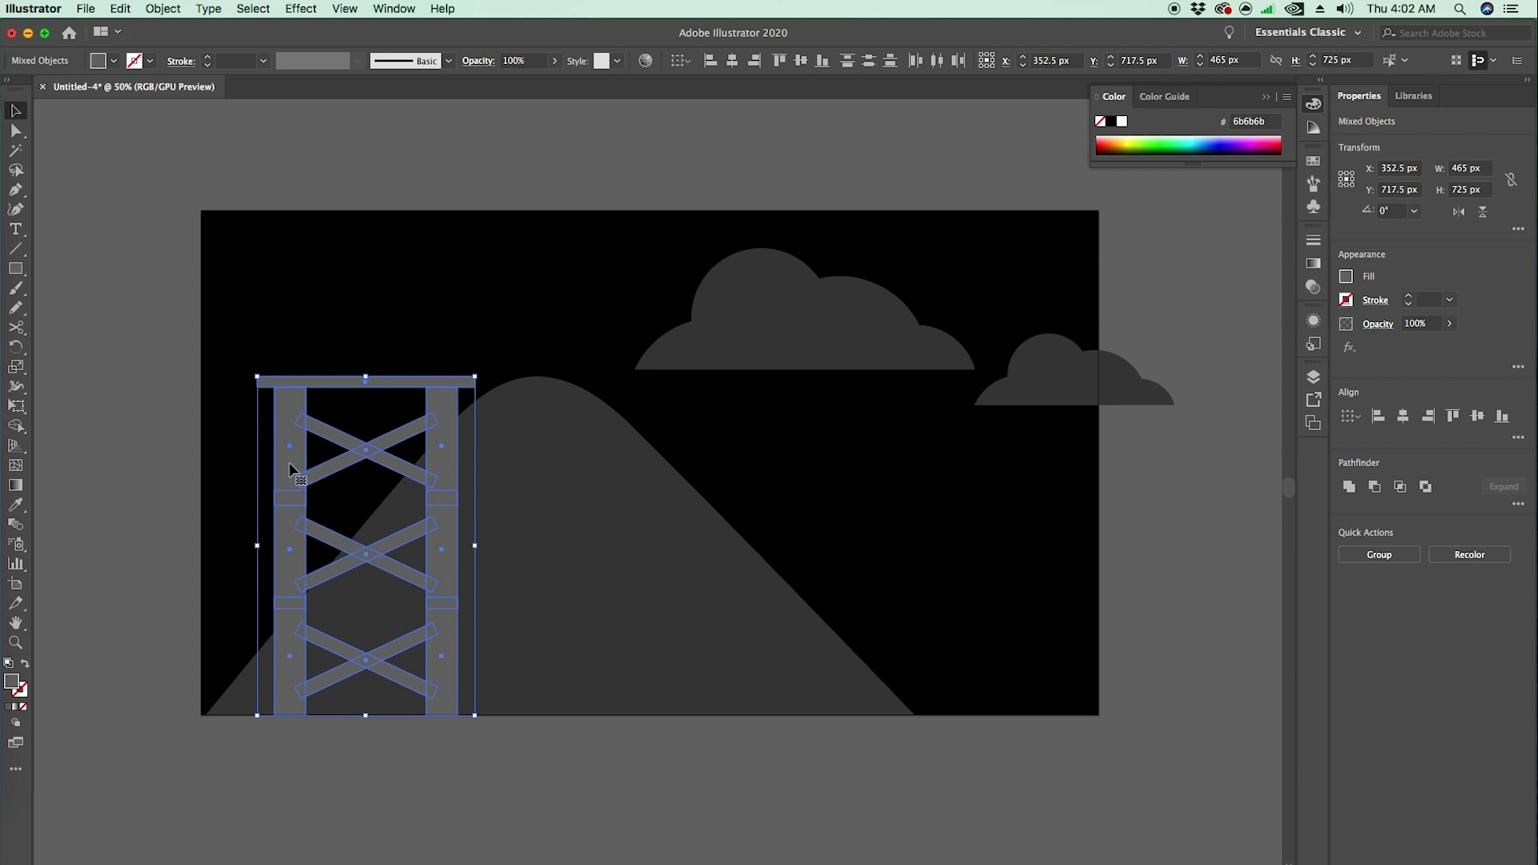
click(1351, 416)
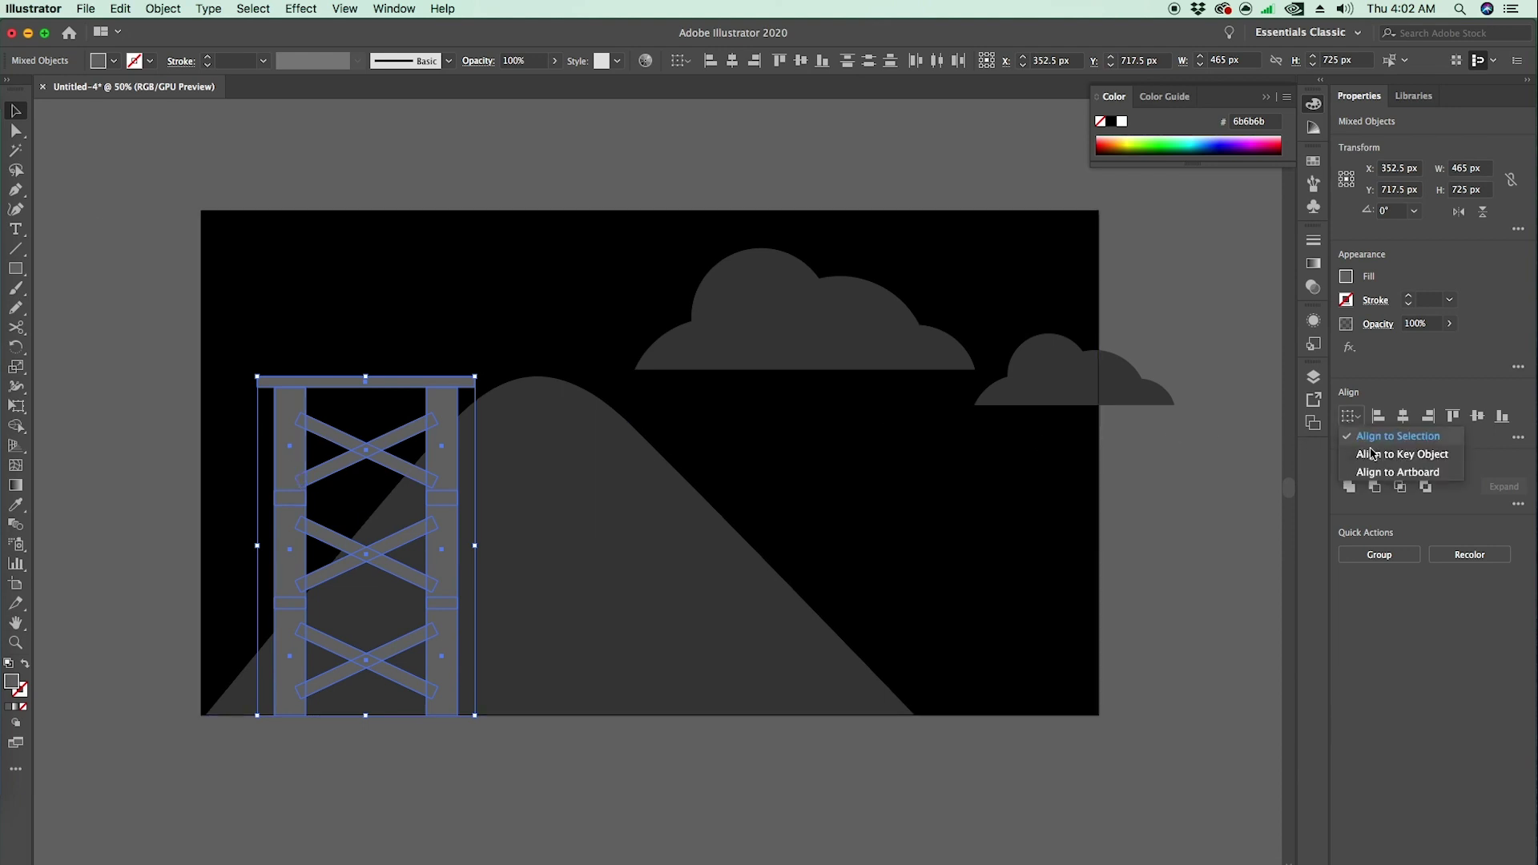
click(1373, 454)
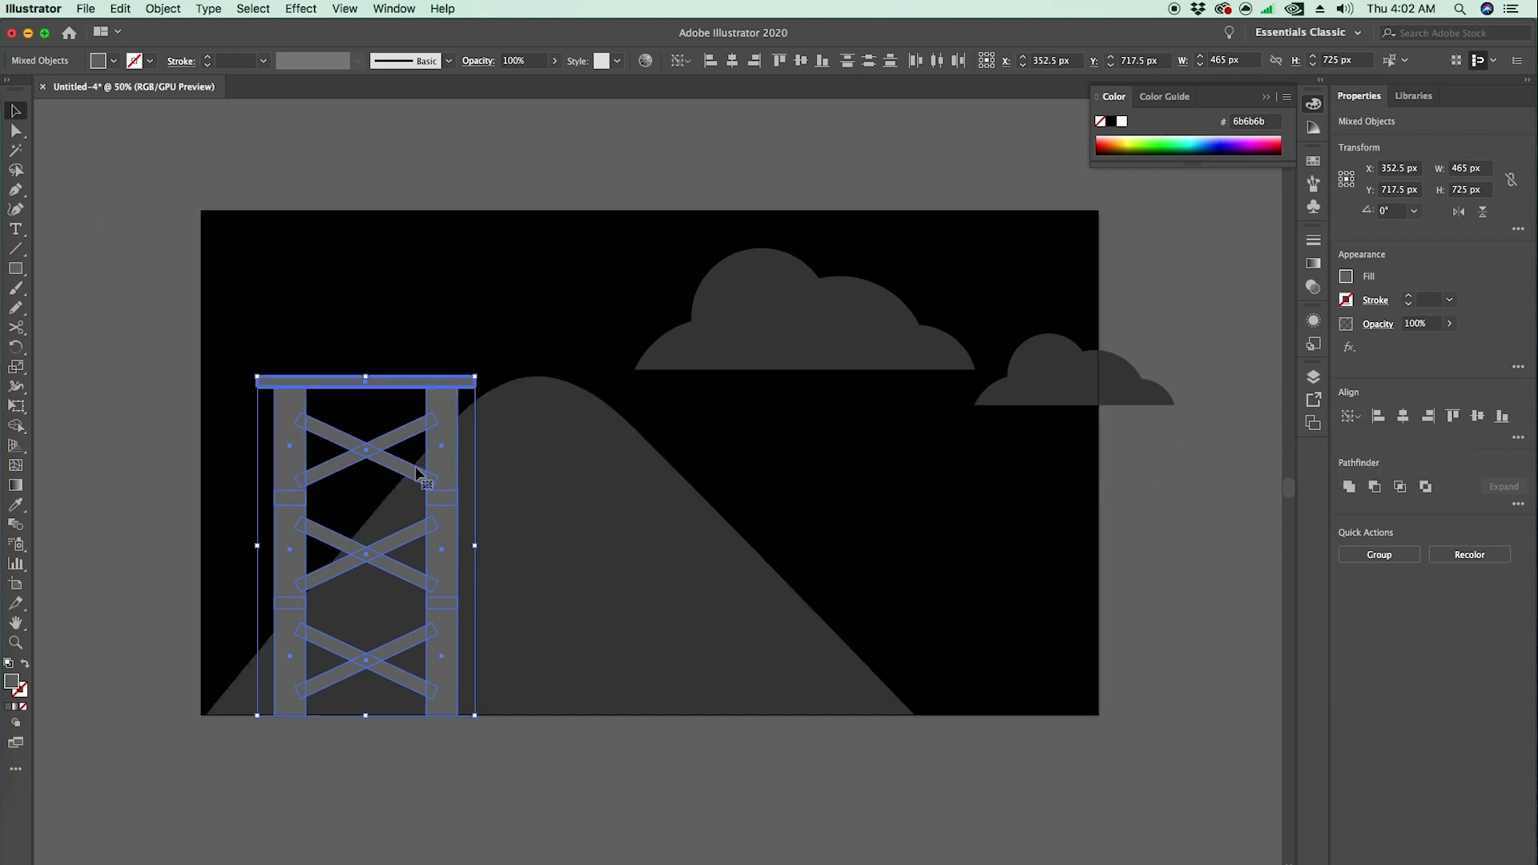
click(445, 485)
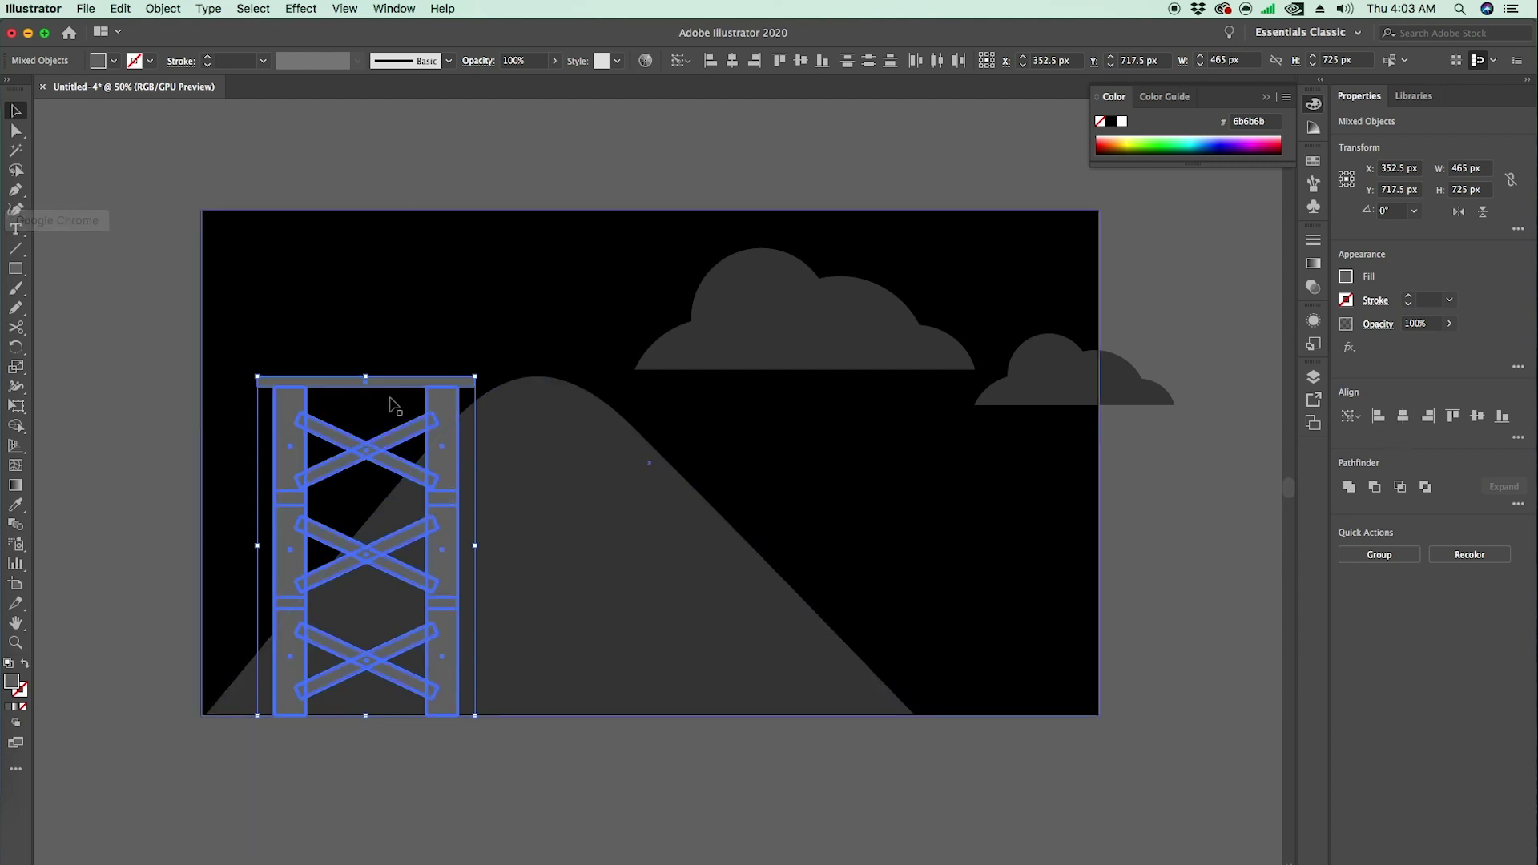
- Draw a thin upright rectangle about 12 x 132 px standing on the platform's left end as a railing post
click(16, 268)
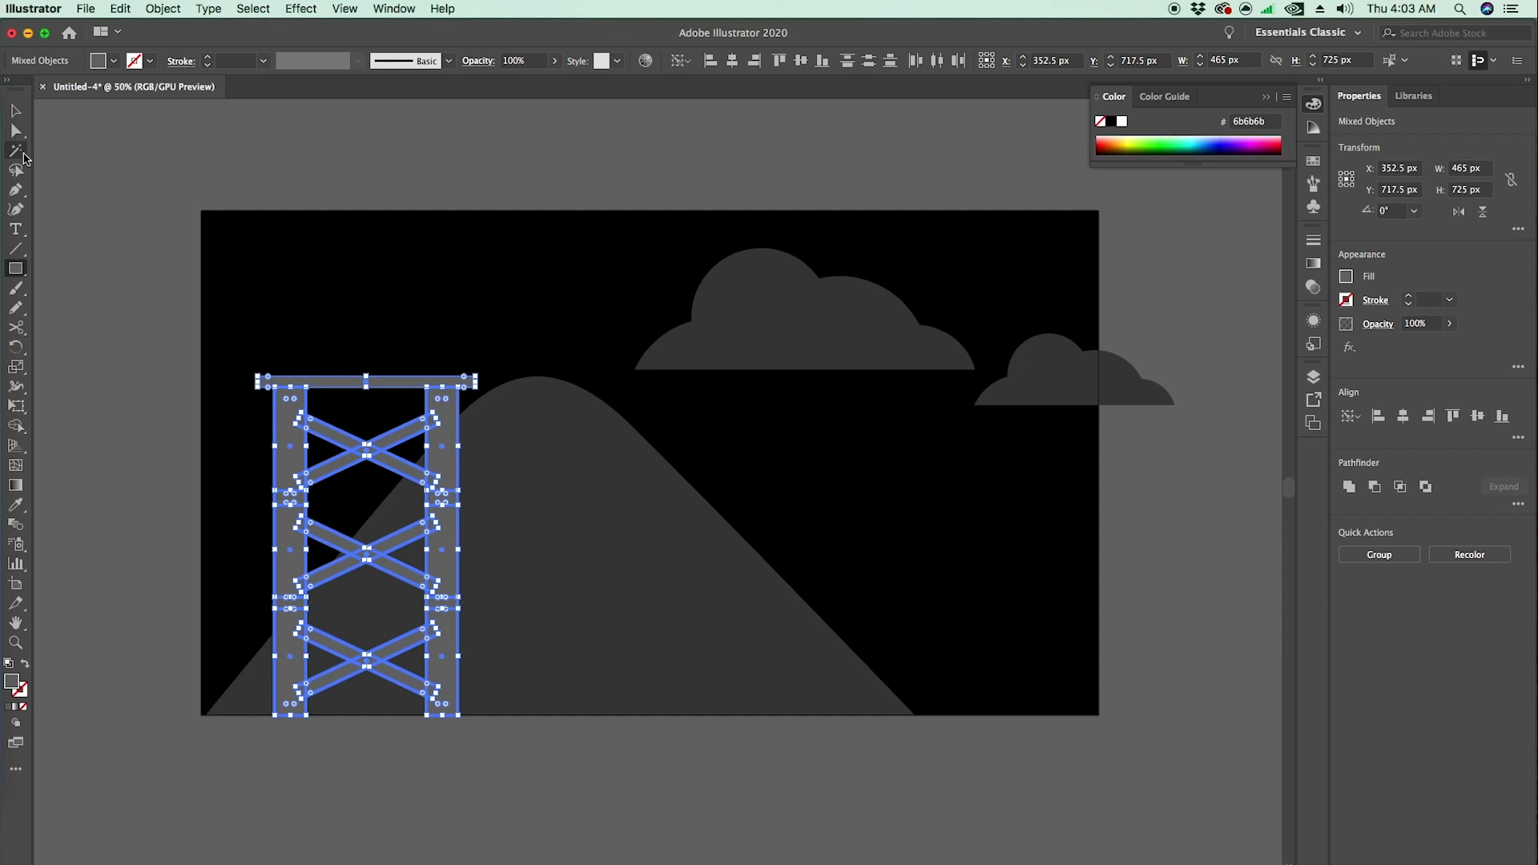
click(15, 110)
click(73, 173)
key(m)
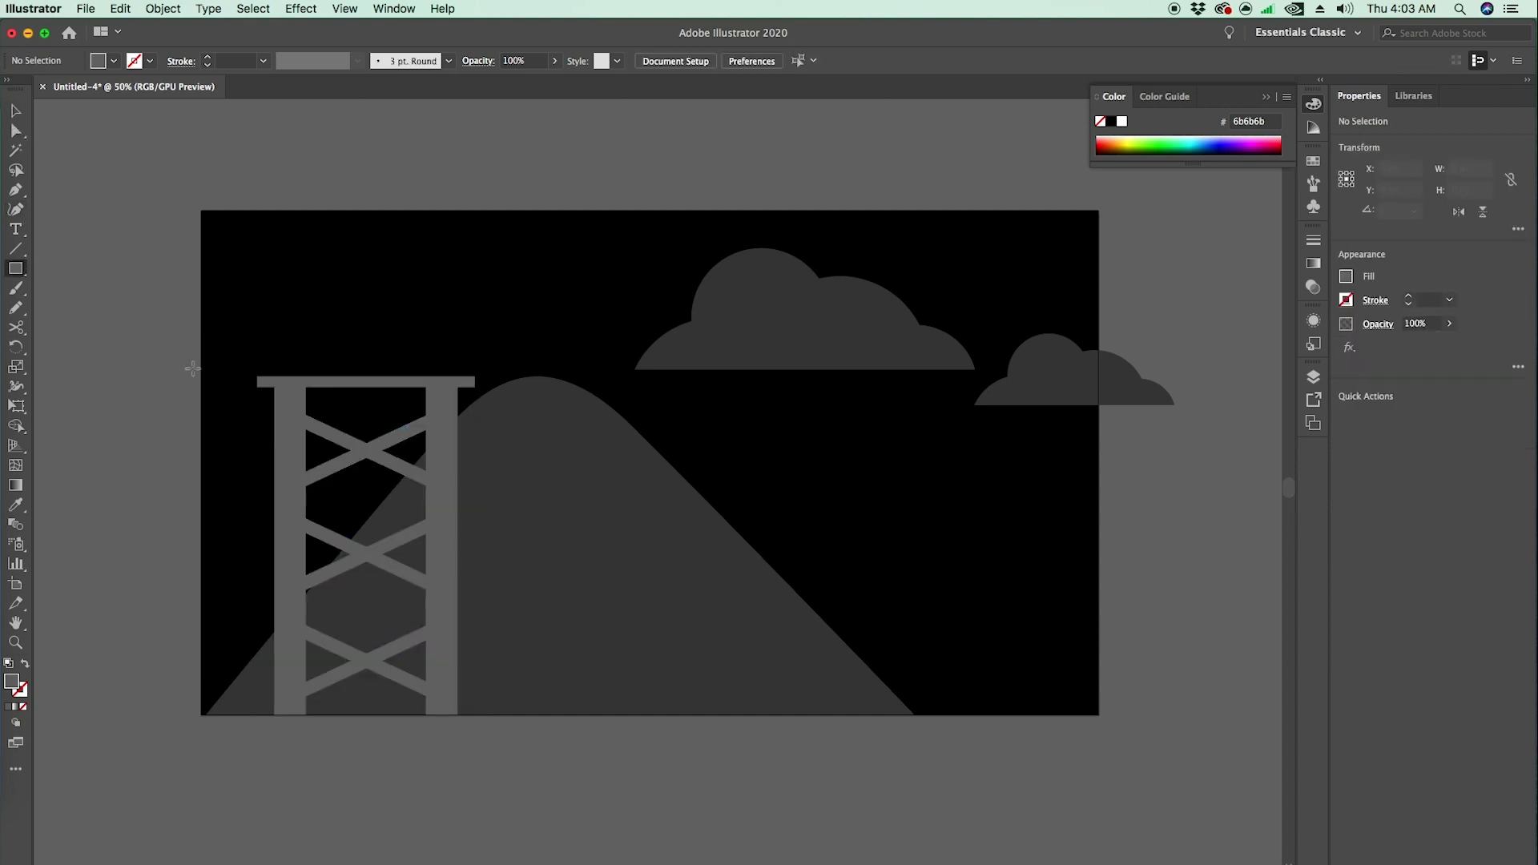
drag(262, 377, 267, 312)
click(16, 110)
click(134, 281)
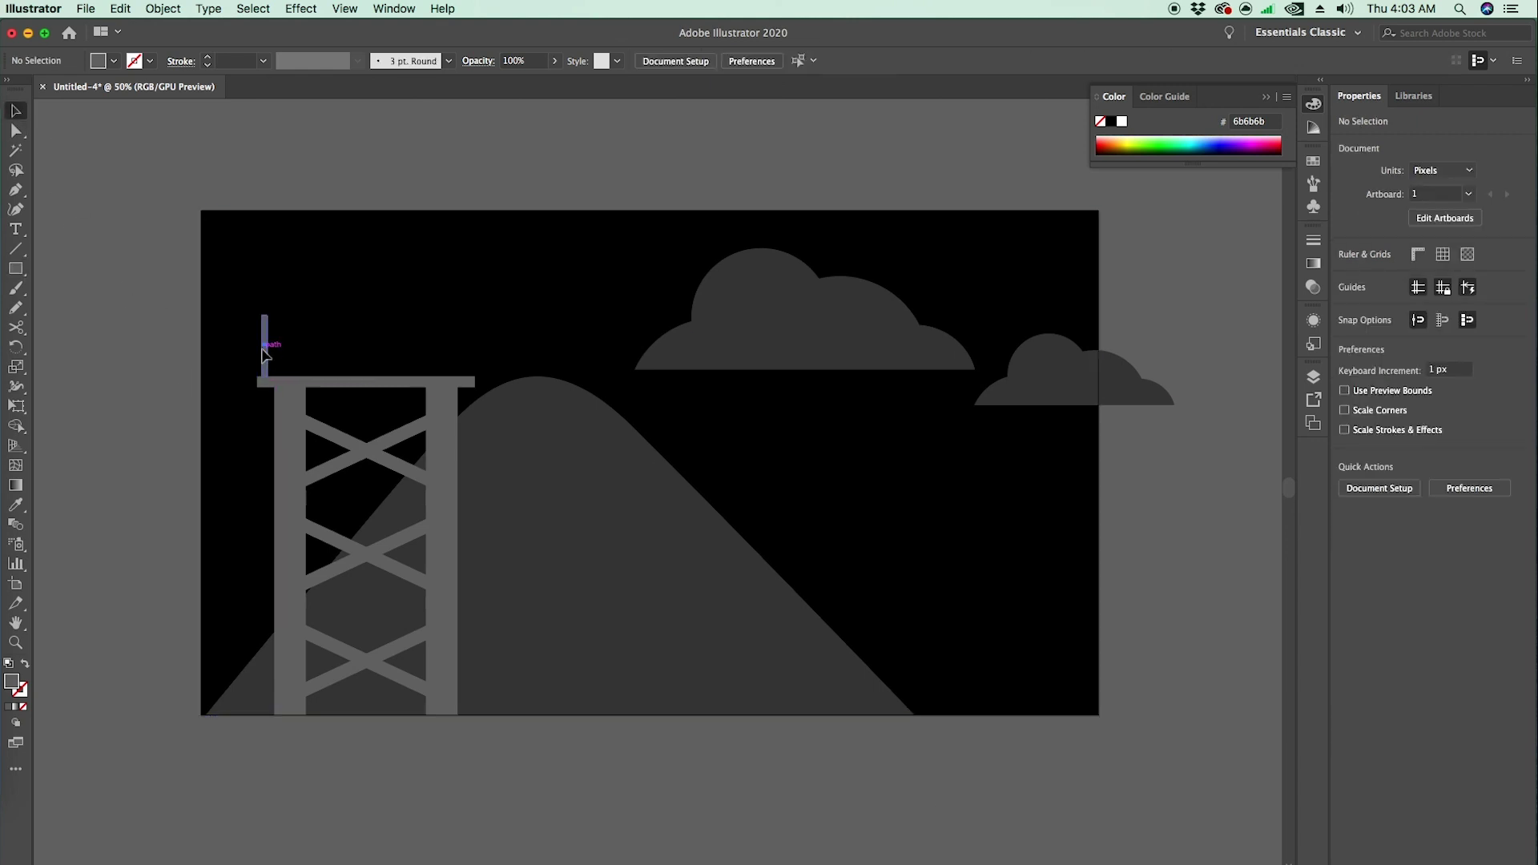
- Duplicate the thin railing post three times, placing one copy at the platform's right end and two in between
click(263, 349)
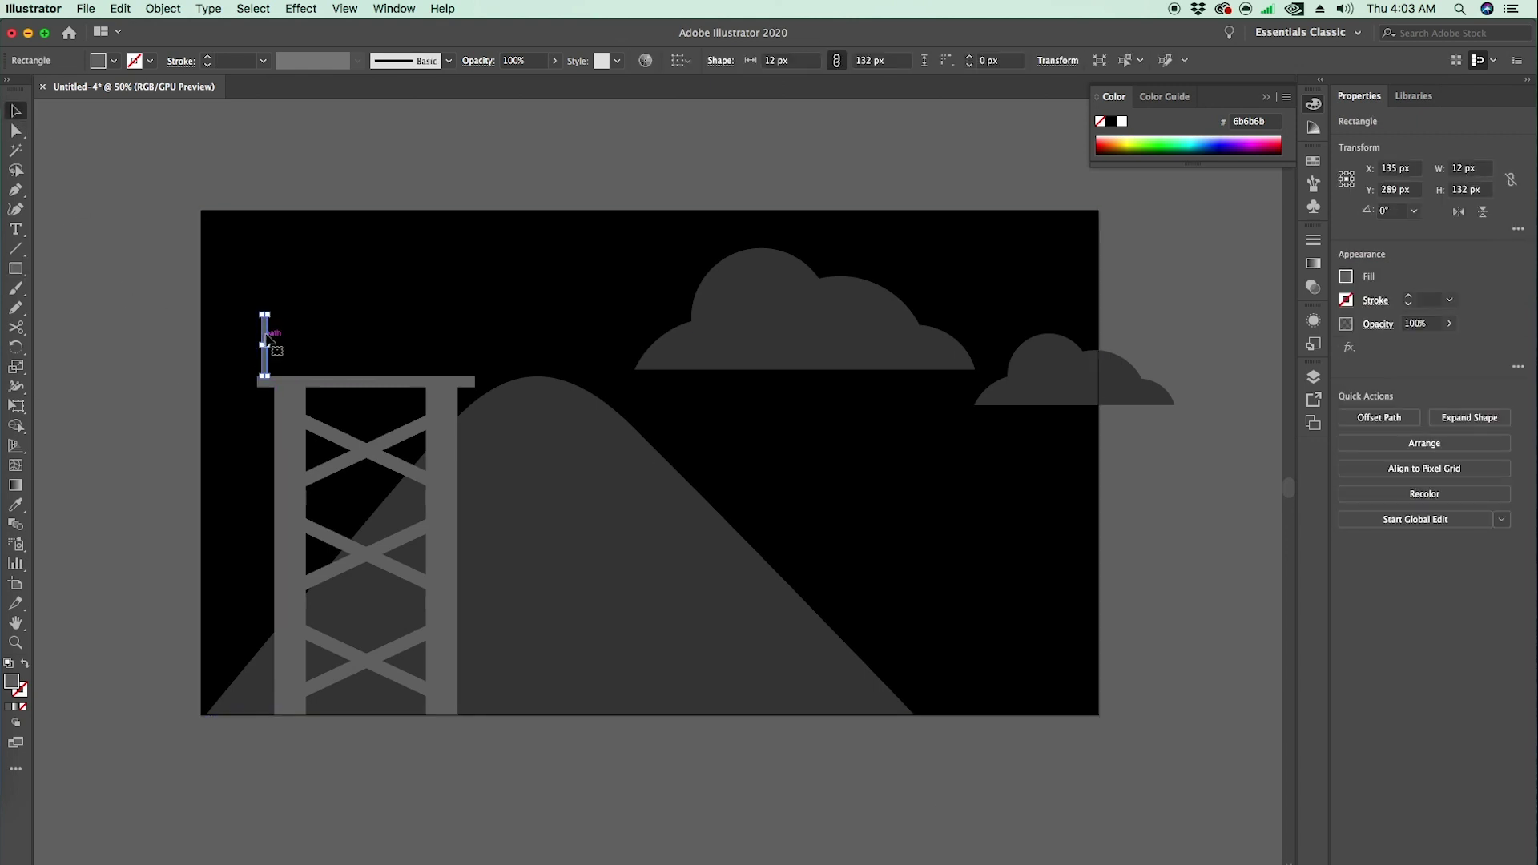
drag(267, 335, 465, 346)
- Select all four railing posts and distribute them evenly across the platform by their horizontal centers, aligned to the selection
shift+click(393, 345)
shift+click(340, 344)
shift+click(264, 345)
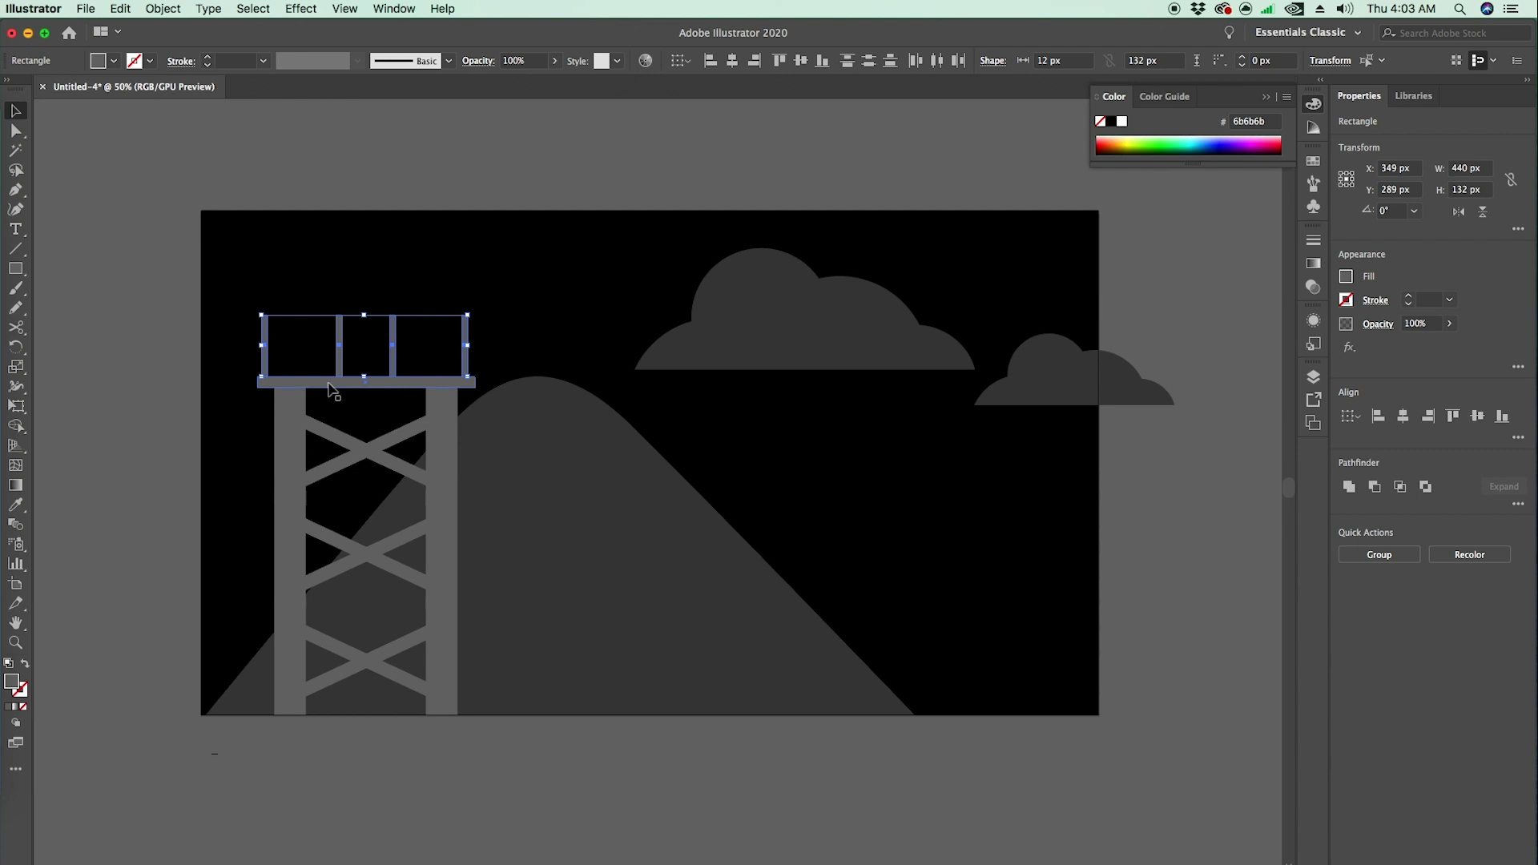
click(1354, 417)
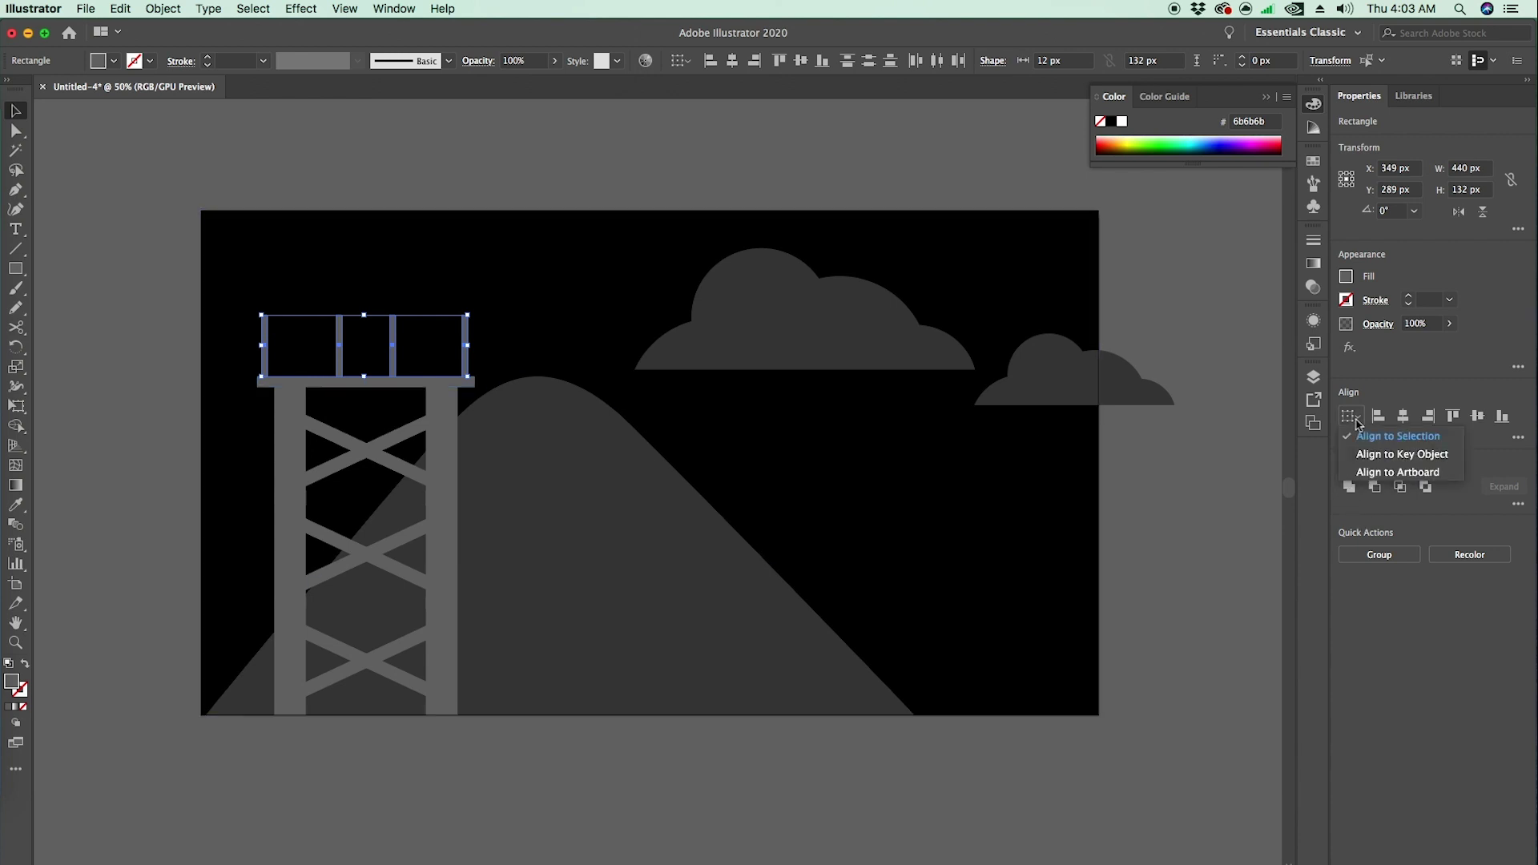
click(1372, 438)
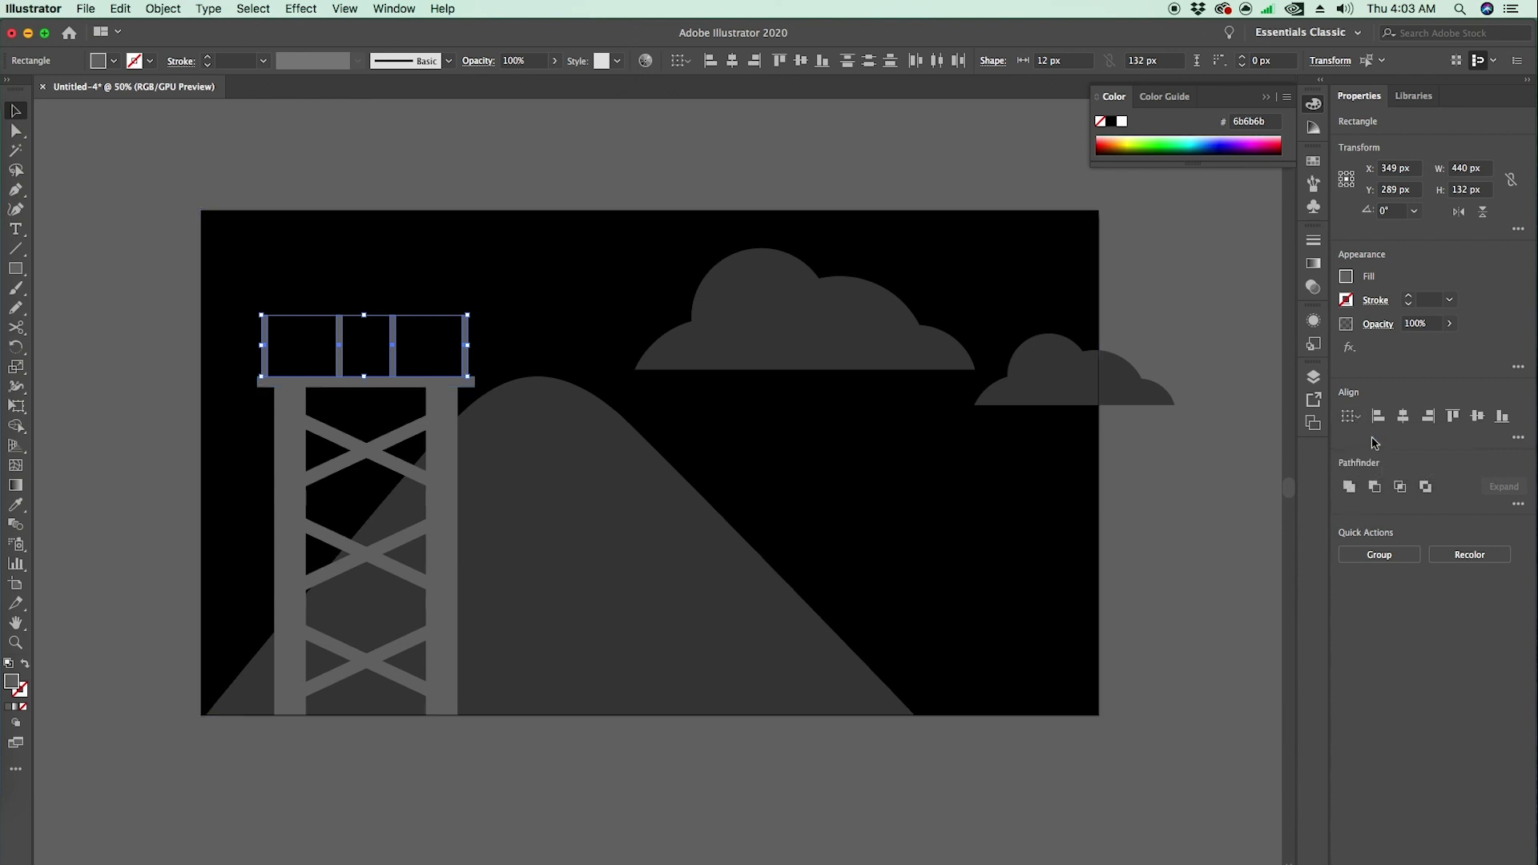
click(1517, 439)
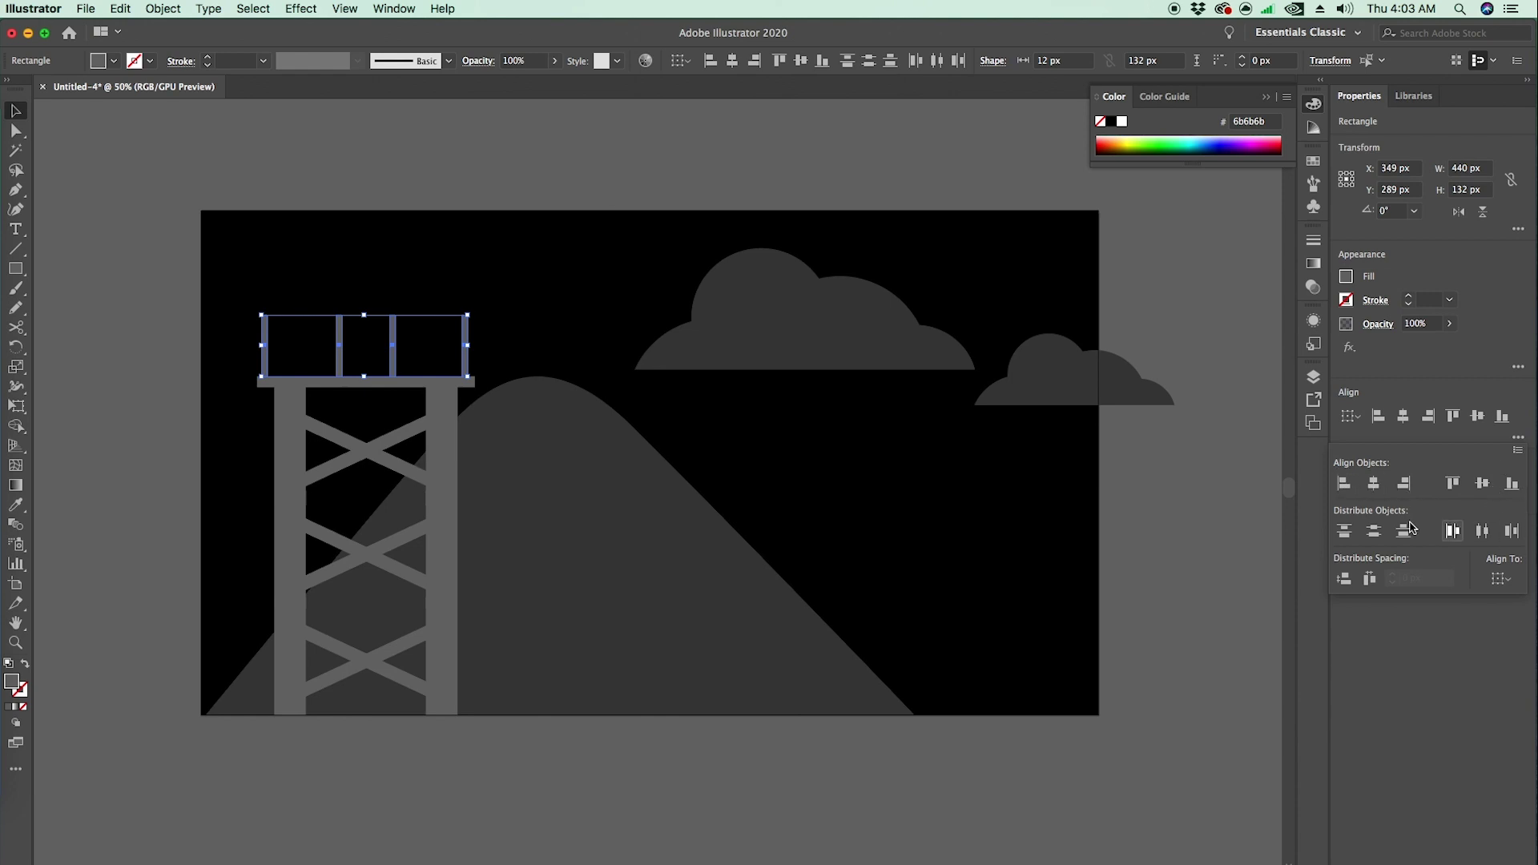
click(1485, 531)
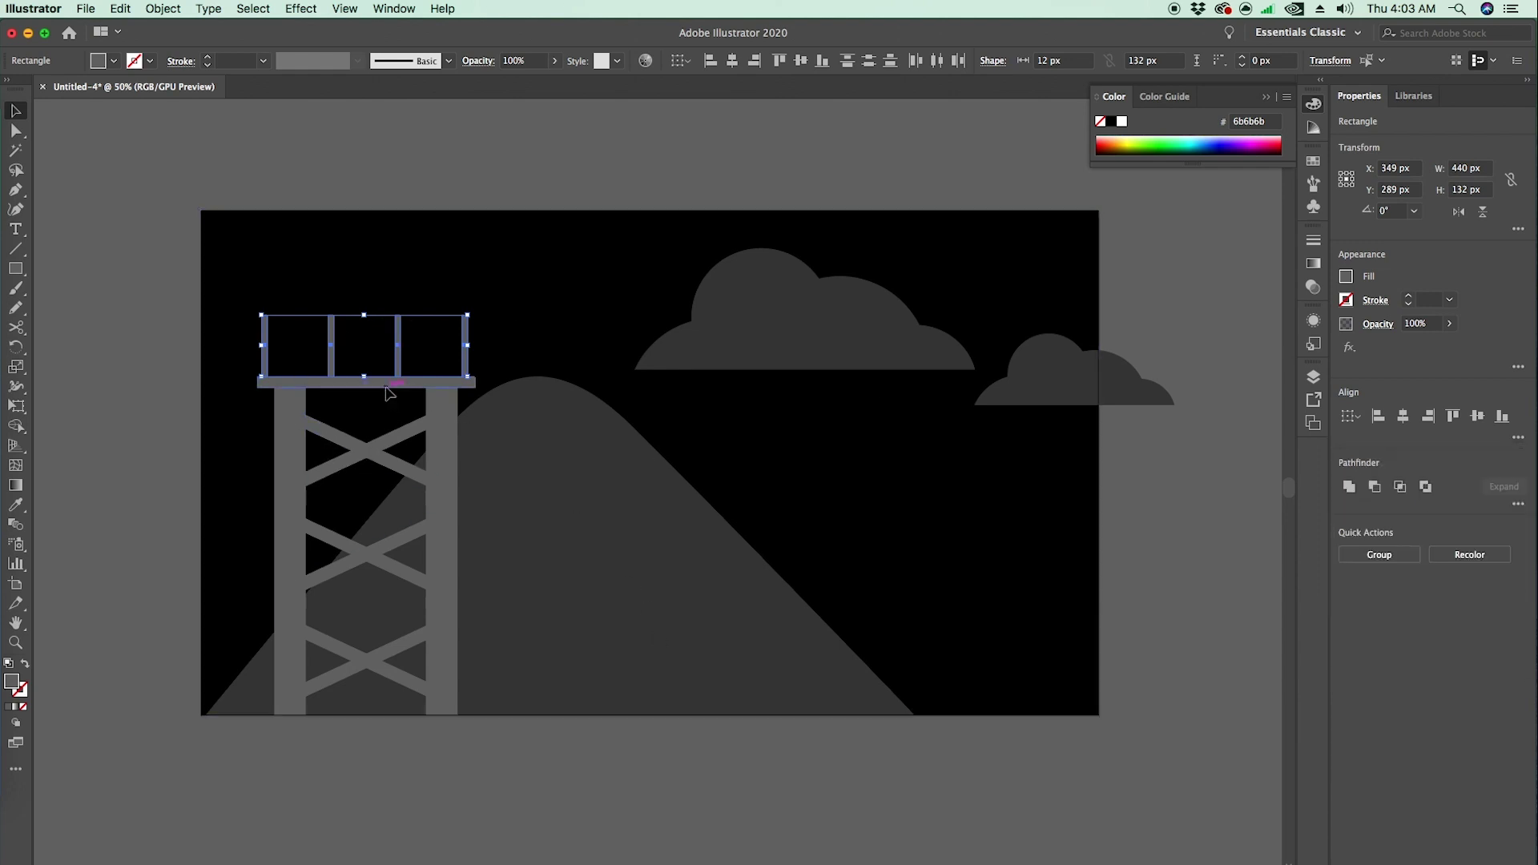
- Duplicate the platform bar onto the tops of the railing posts and reduce the copy's height to about 9 px as a top rail
click(386, 384)
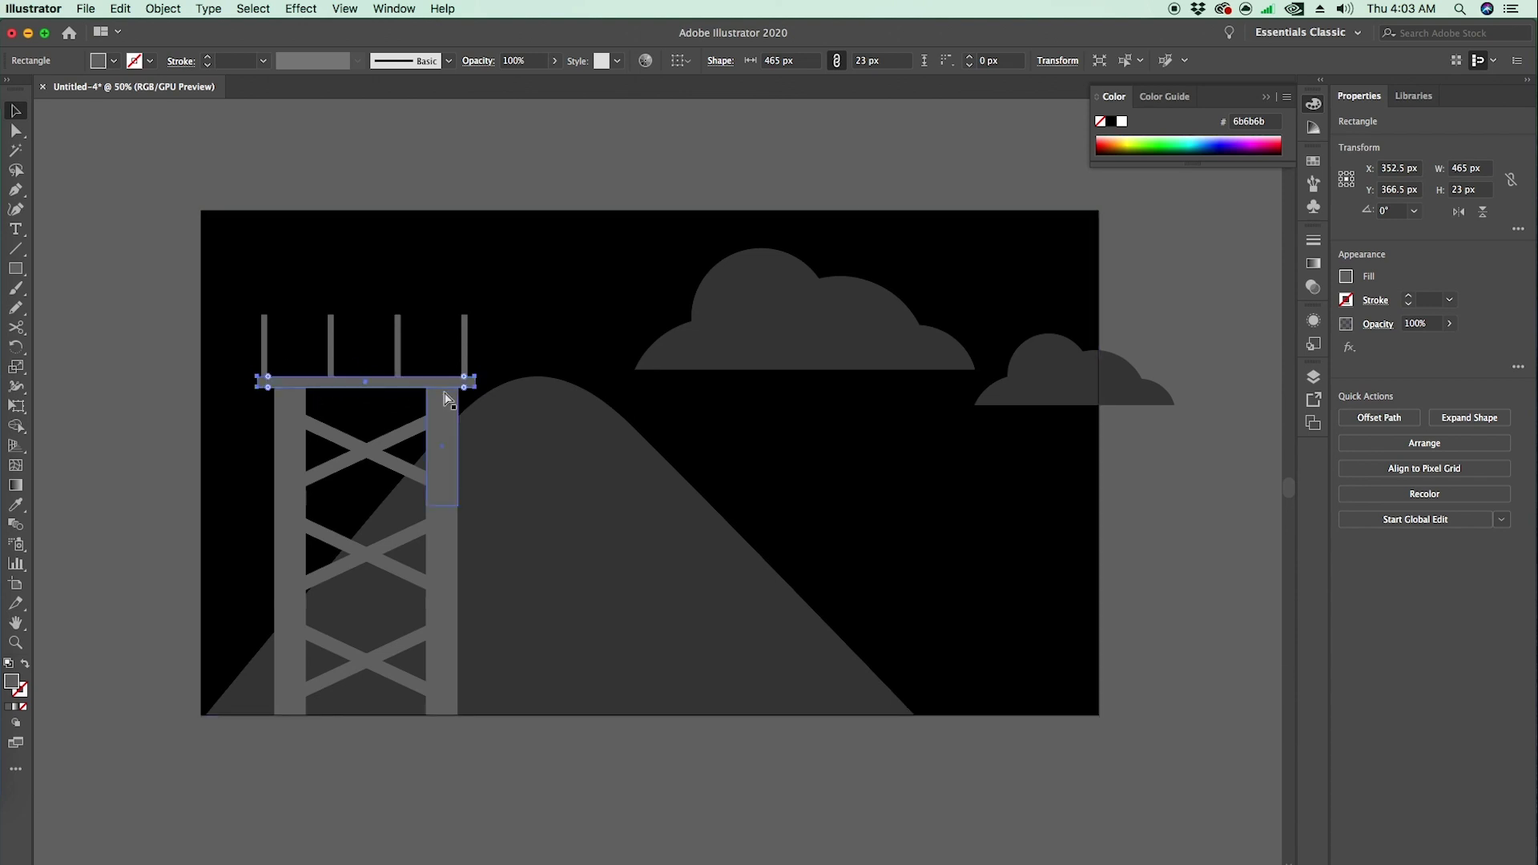
drag(413, 381, 372, 324)
key(z)
click(379, 313)
click(674, 510)
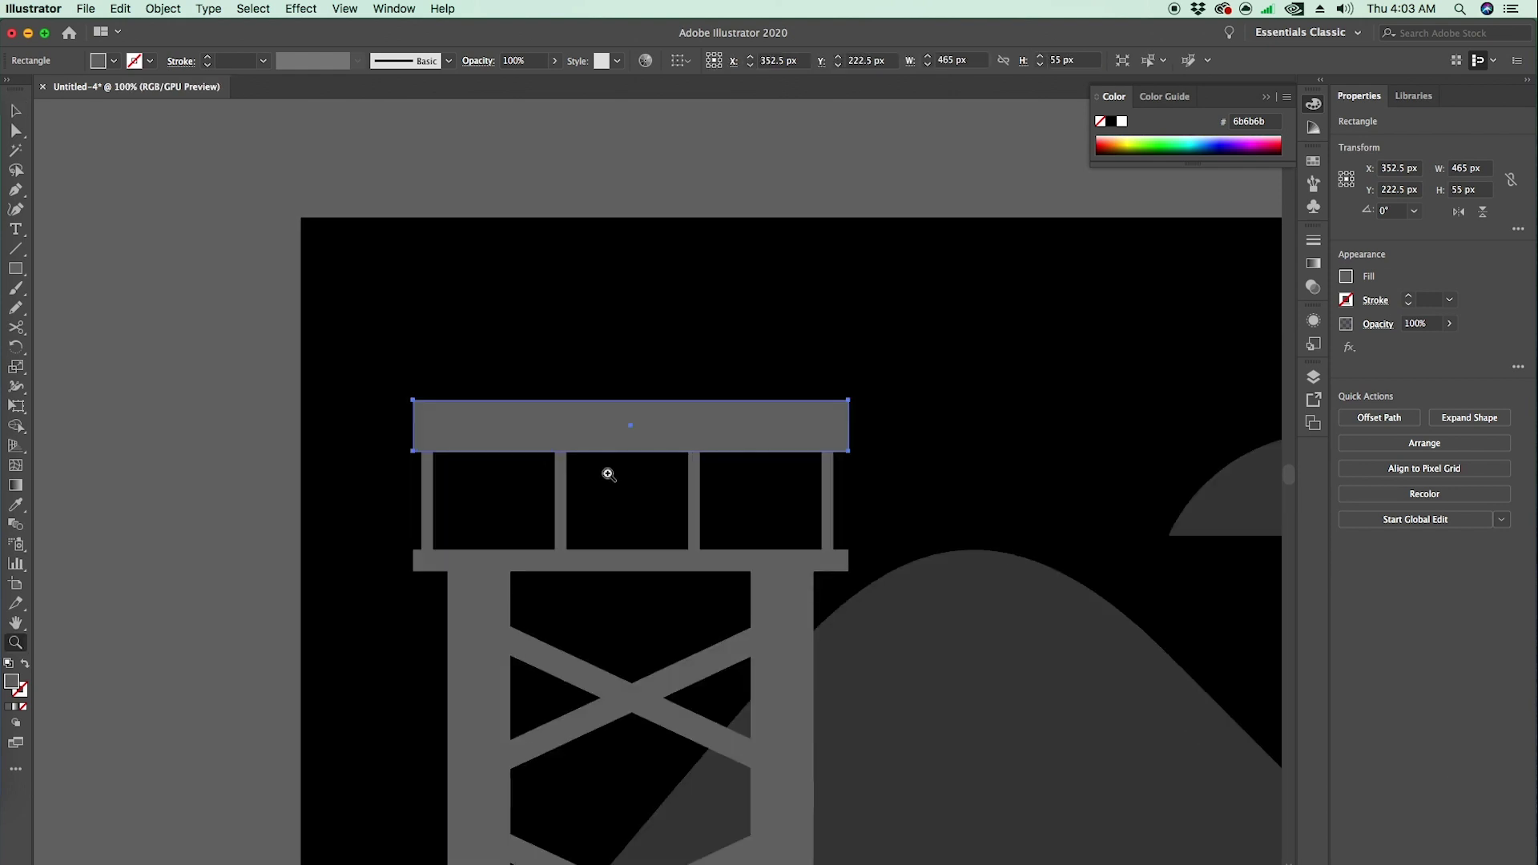
click(564, 436)
click(709, 478)
key(v)
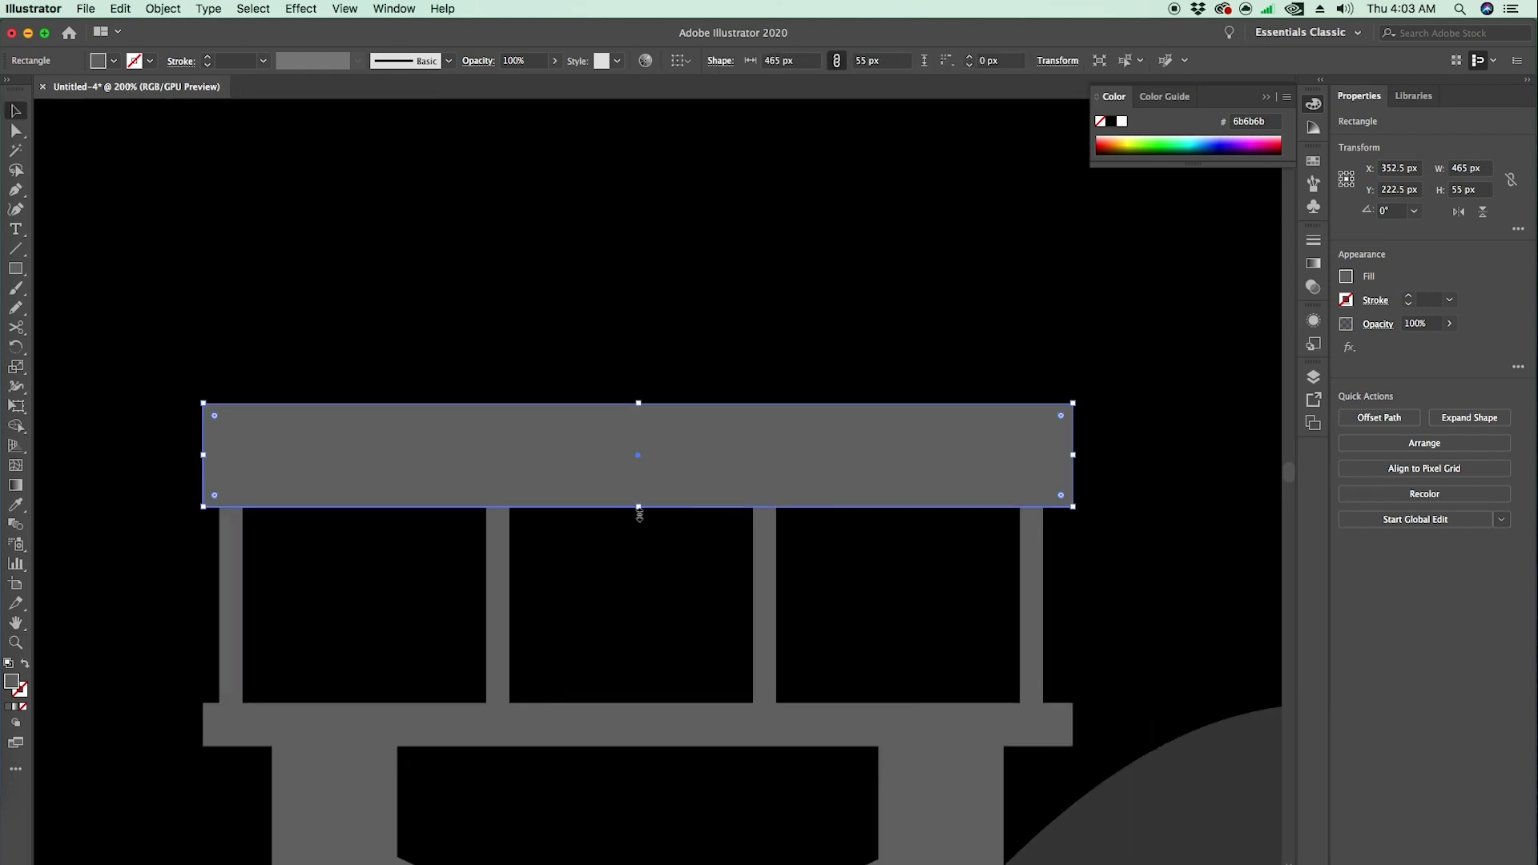
drag(638, 506, 641, 464)
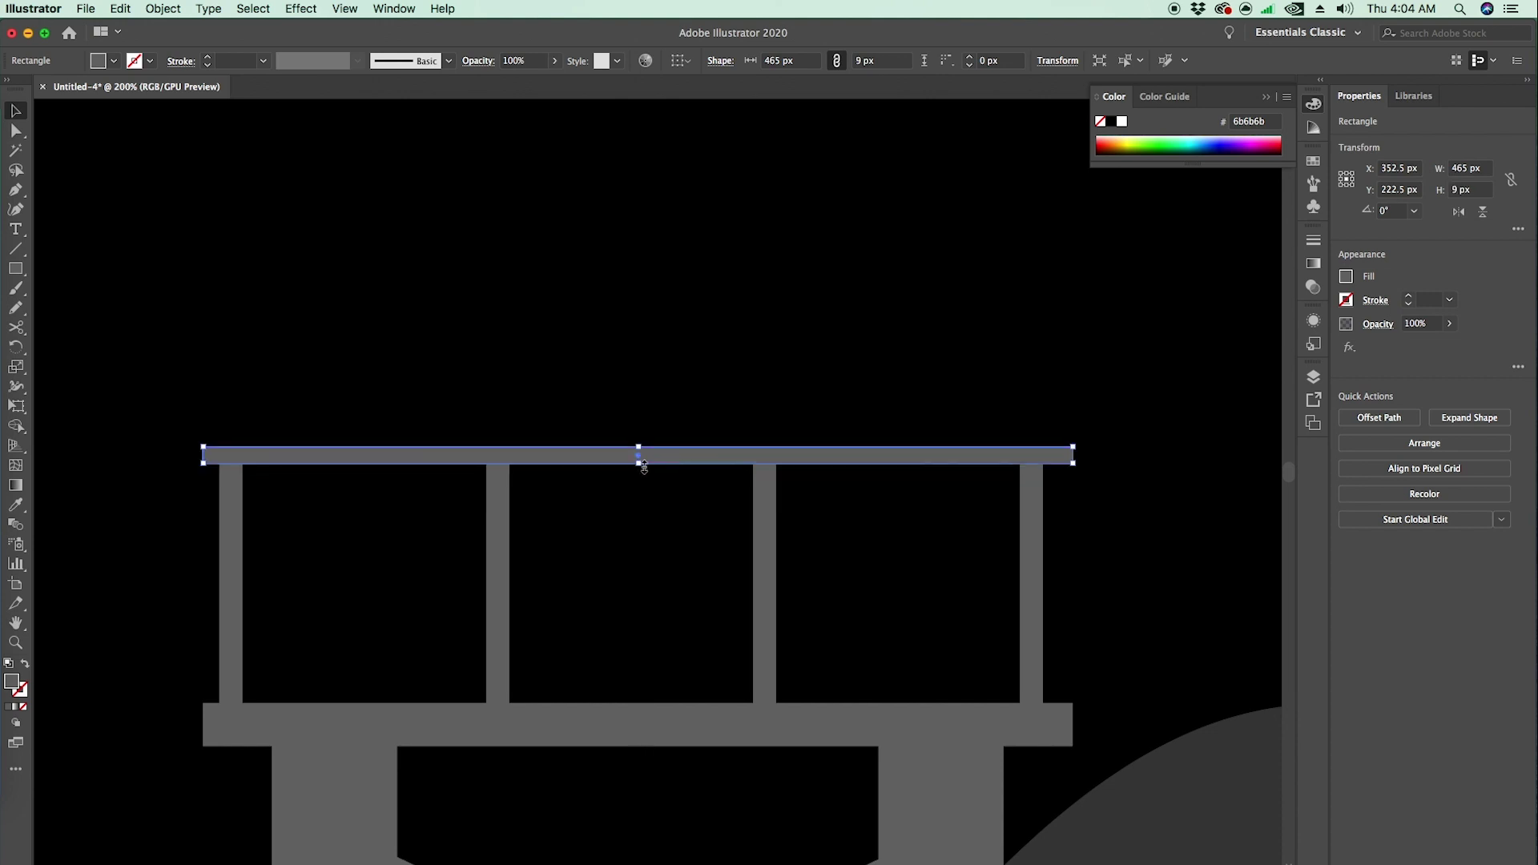
- Duplicate the thin top rail straight down to the lower part of the posts as a second rail
key(a)
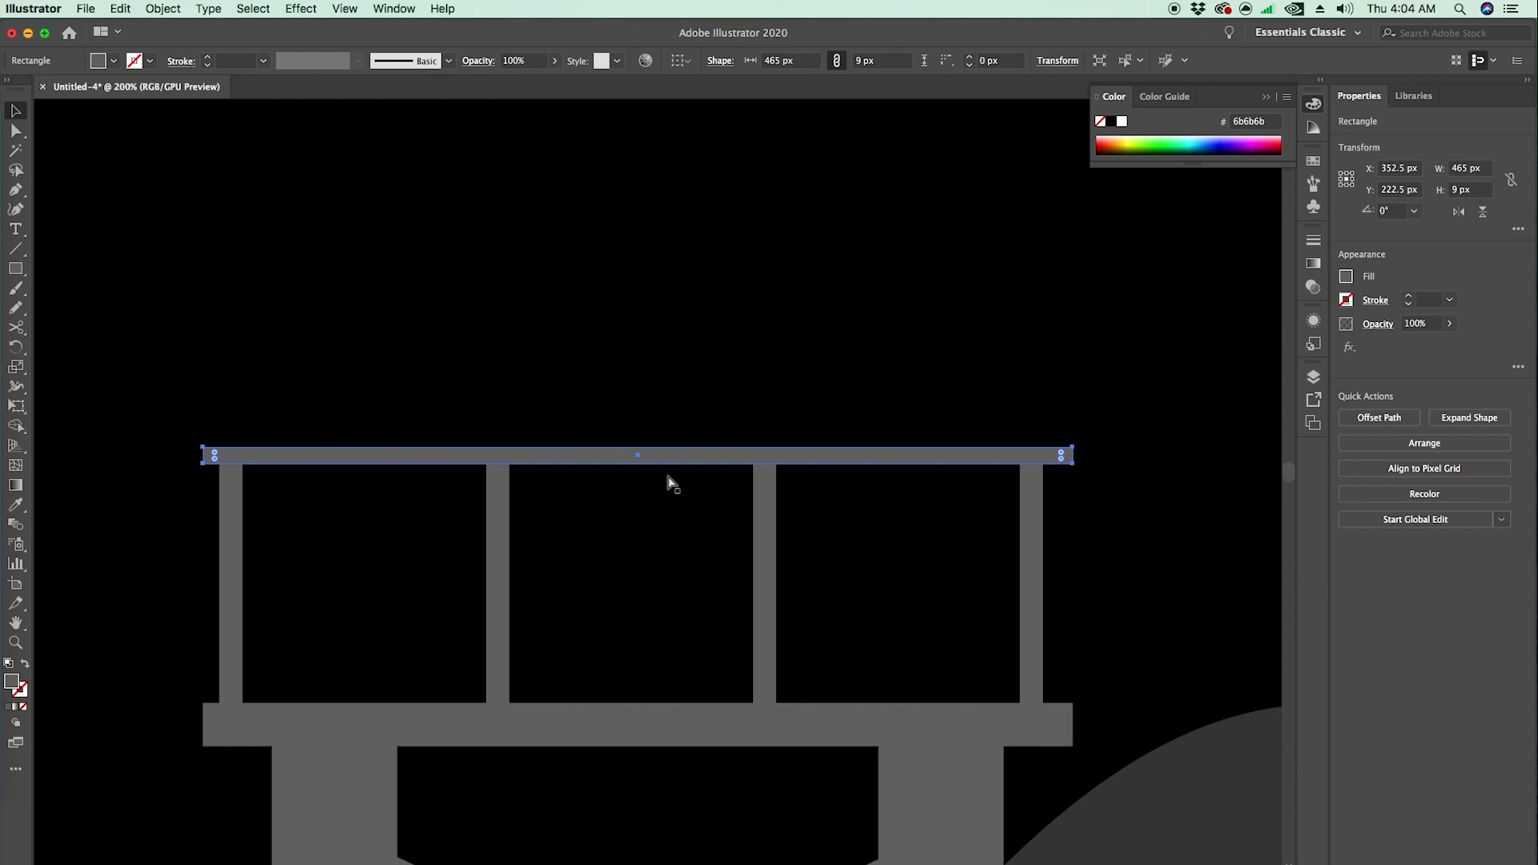
drag(686, 461, 686, 649)
click(1083, 697)
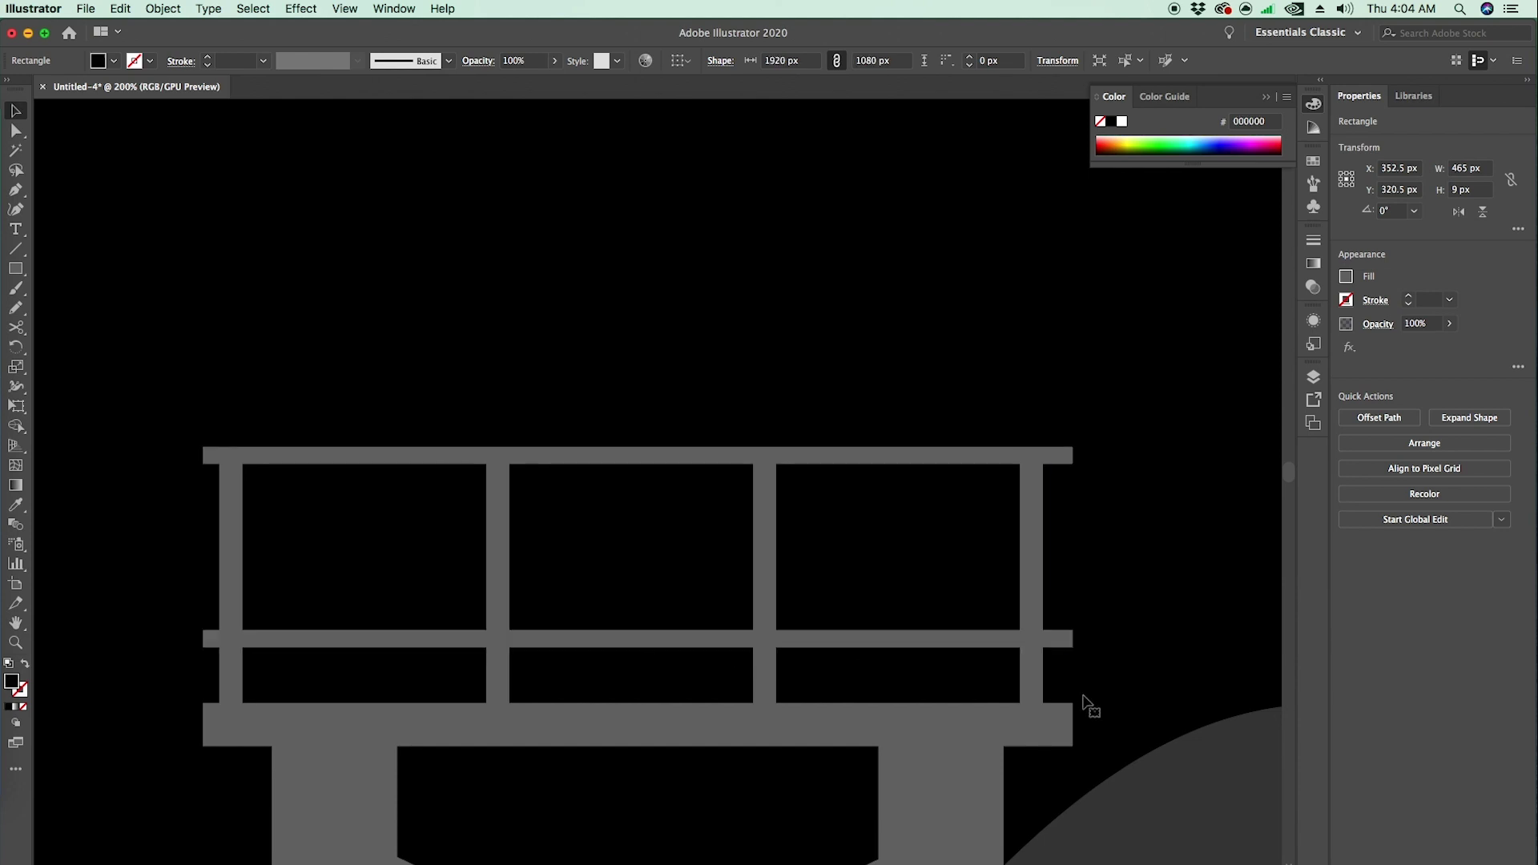
- Draw a rectangle about 242 x 293 px standing on the platform as the tower's cabin
key(z)
alt+click(645, 572)
alt+click(606, 494)
alt+click(608, 494)
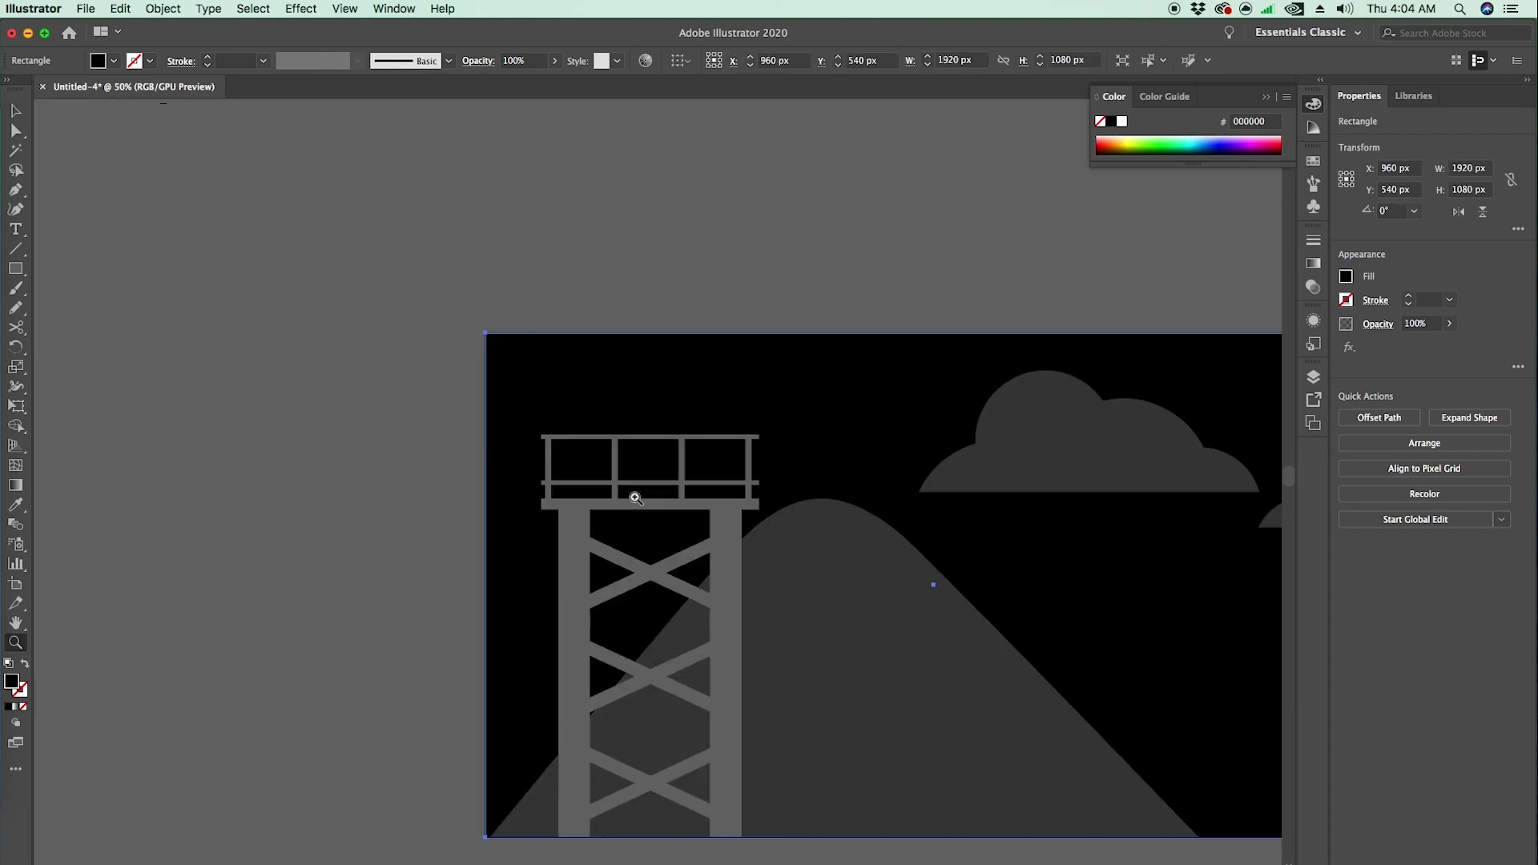
click(581, 483)
drag(734, 508, 716, 591)
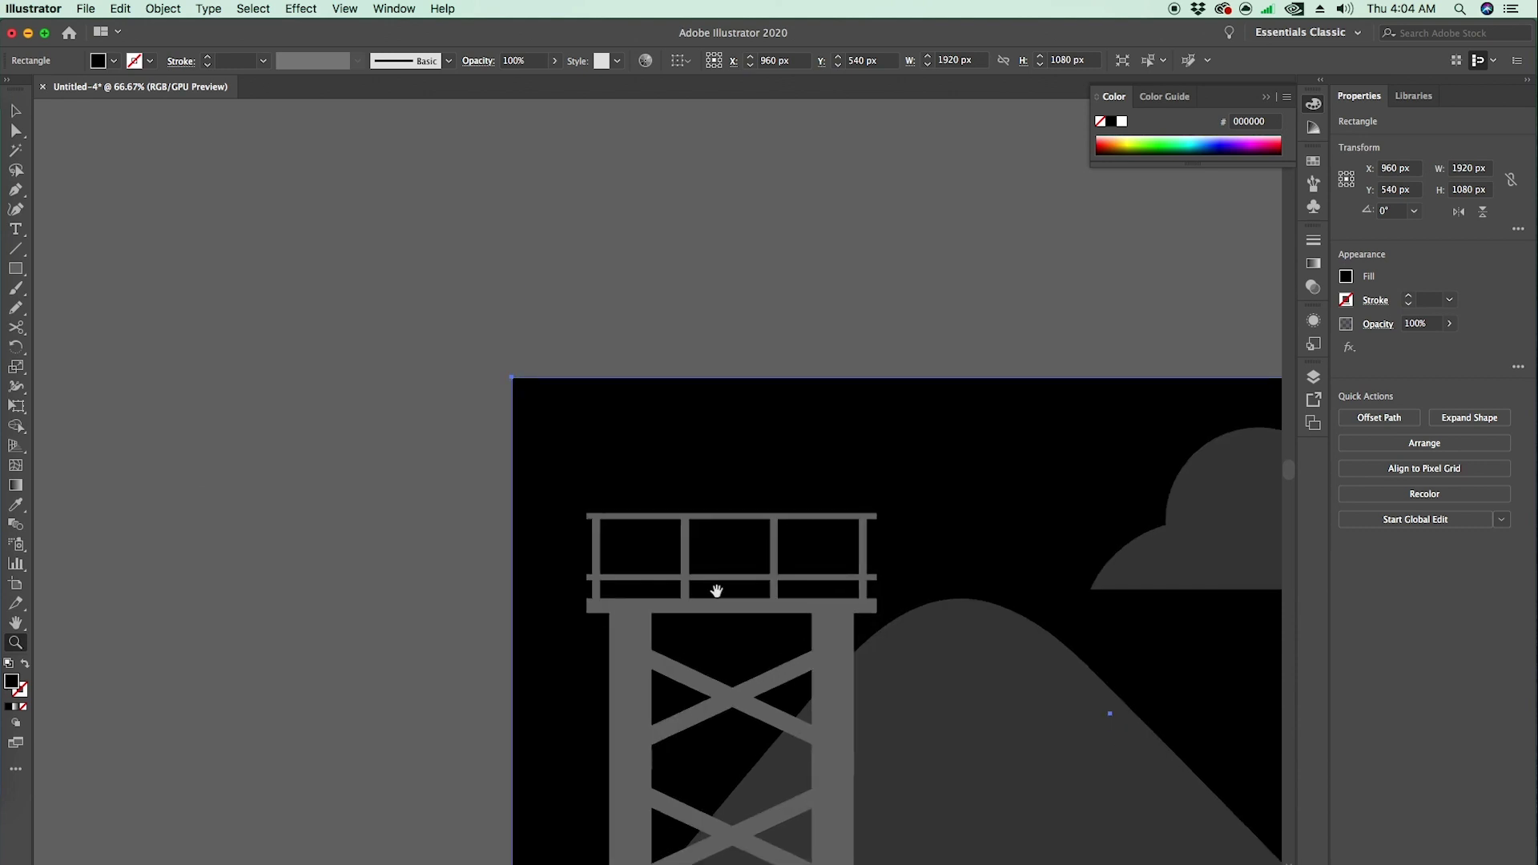
key(m)
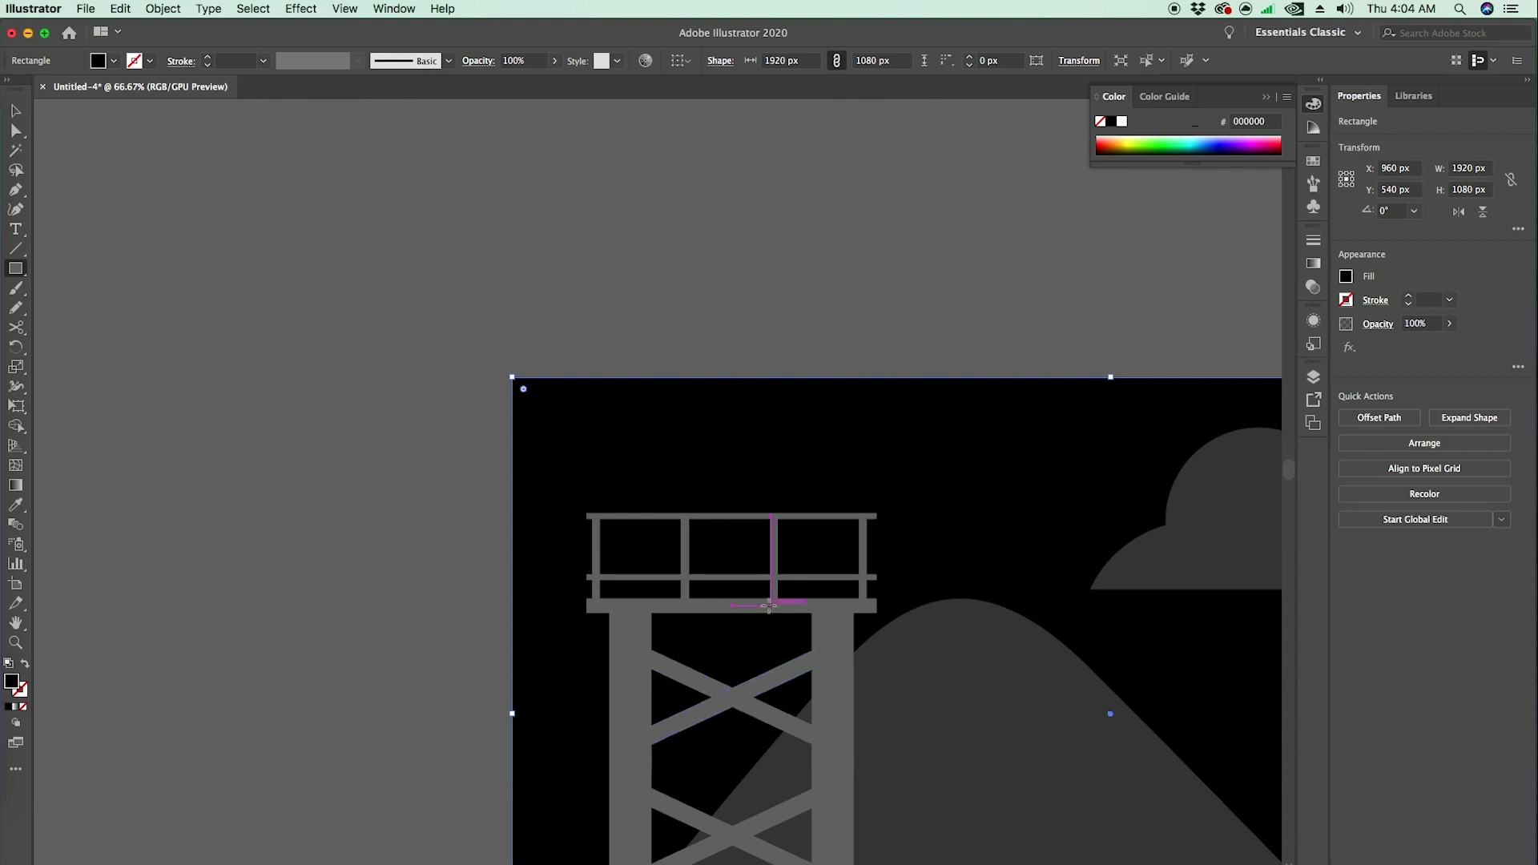
drag(769, 606, 620, 423)
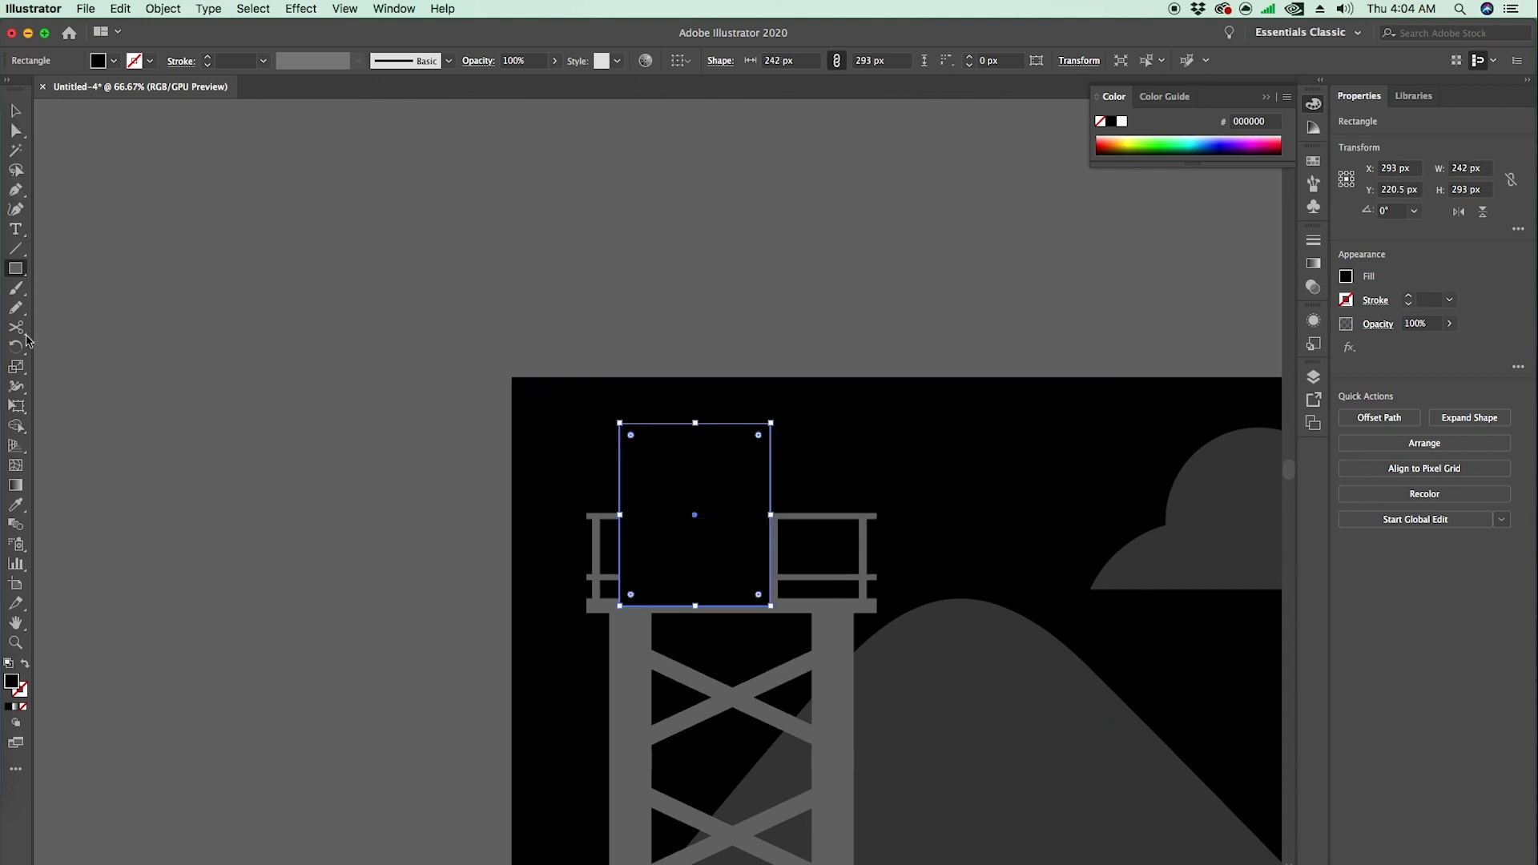
- Fill the cabin rectangle with the tower's grey using the Eyedropper, and deselect it
click(16, 506)
click(638, 629)
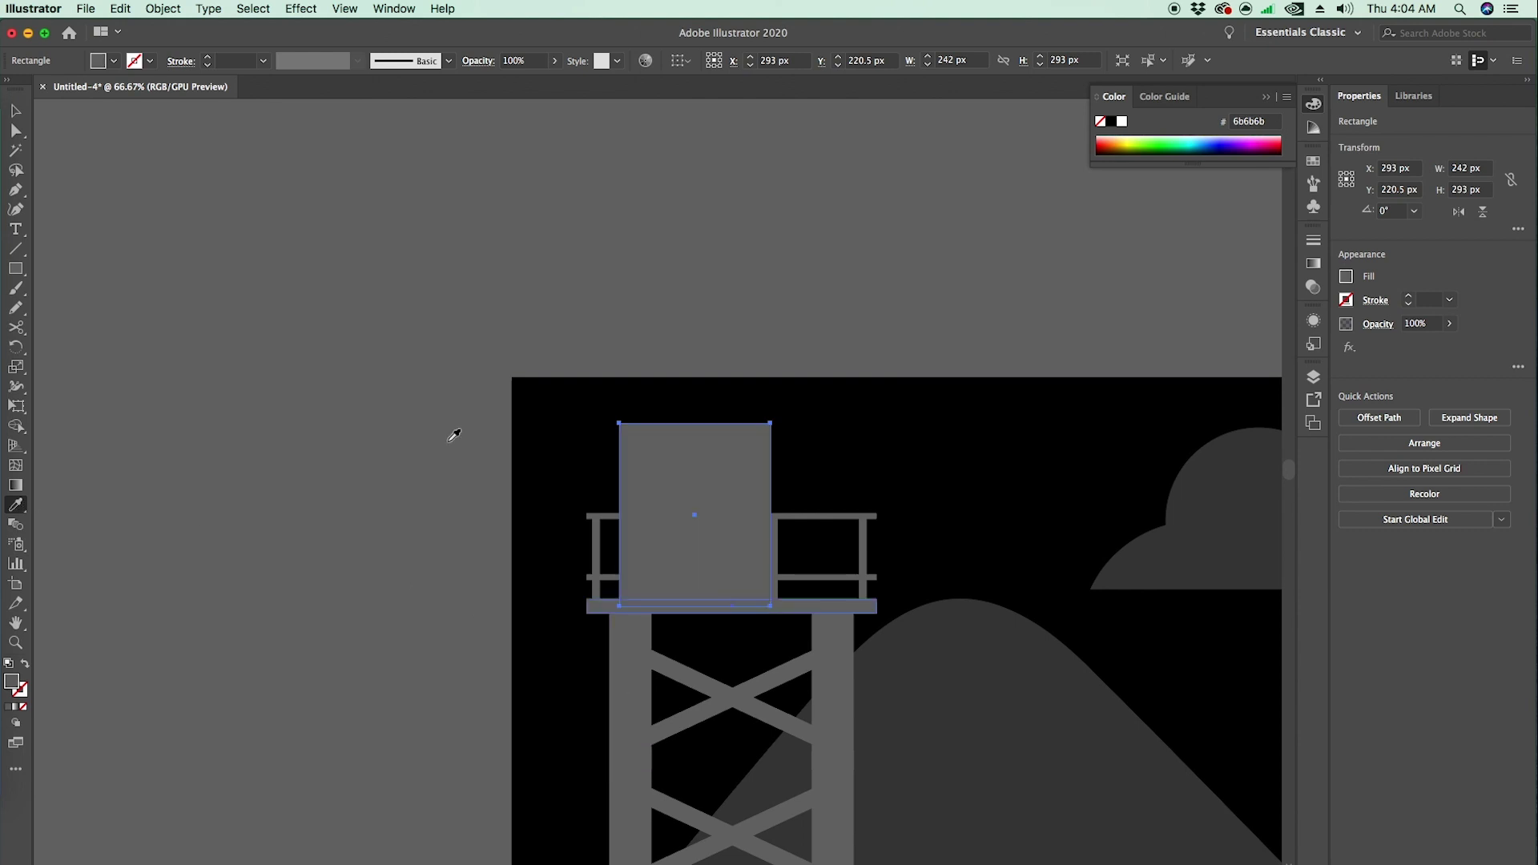
key(v)
click(429, 357)
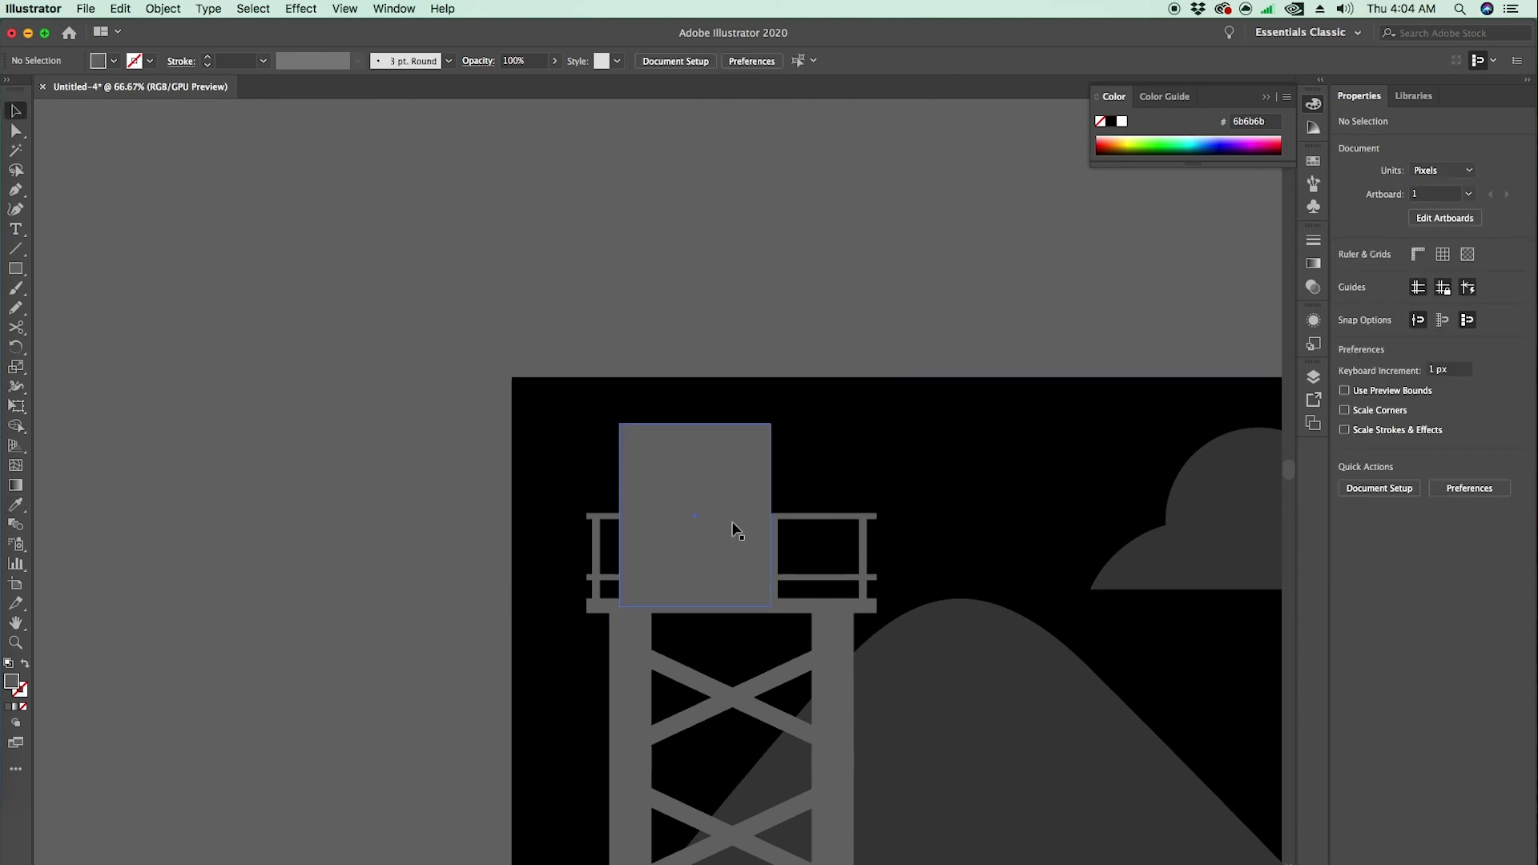
- Draw a mounting plate about 17 x 36 px on the cabin's upper right edge and a horizontal arm about 35 x 9 px extending from it
key(z)
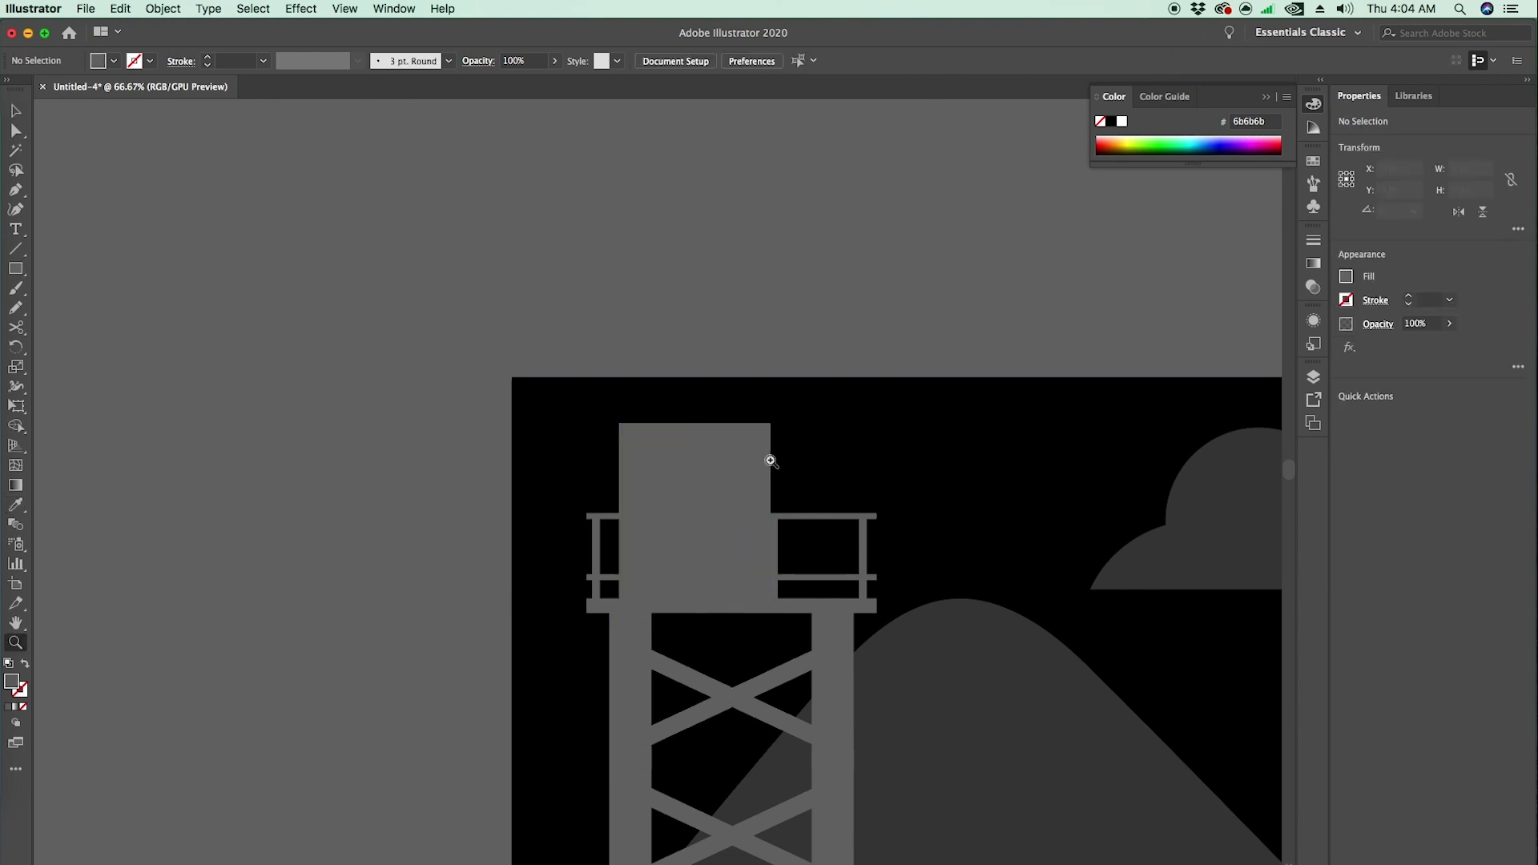
click(767, 457)
click(661, 503)
key(m)
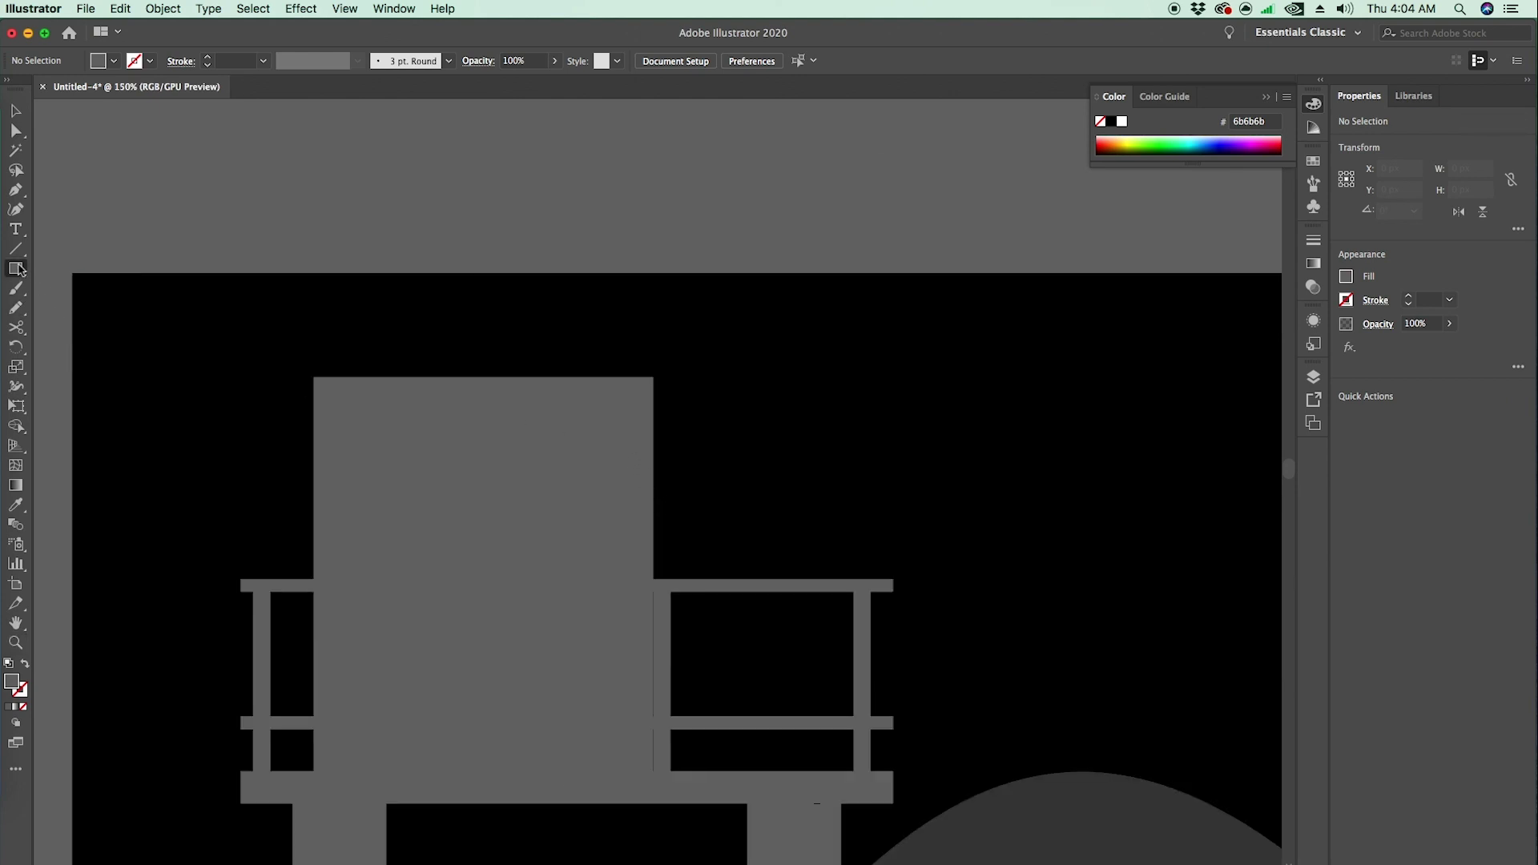
drag(643, 415, 667, 464)
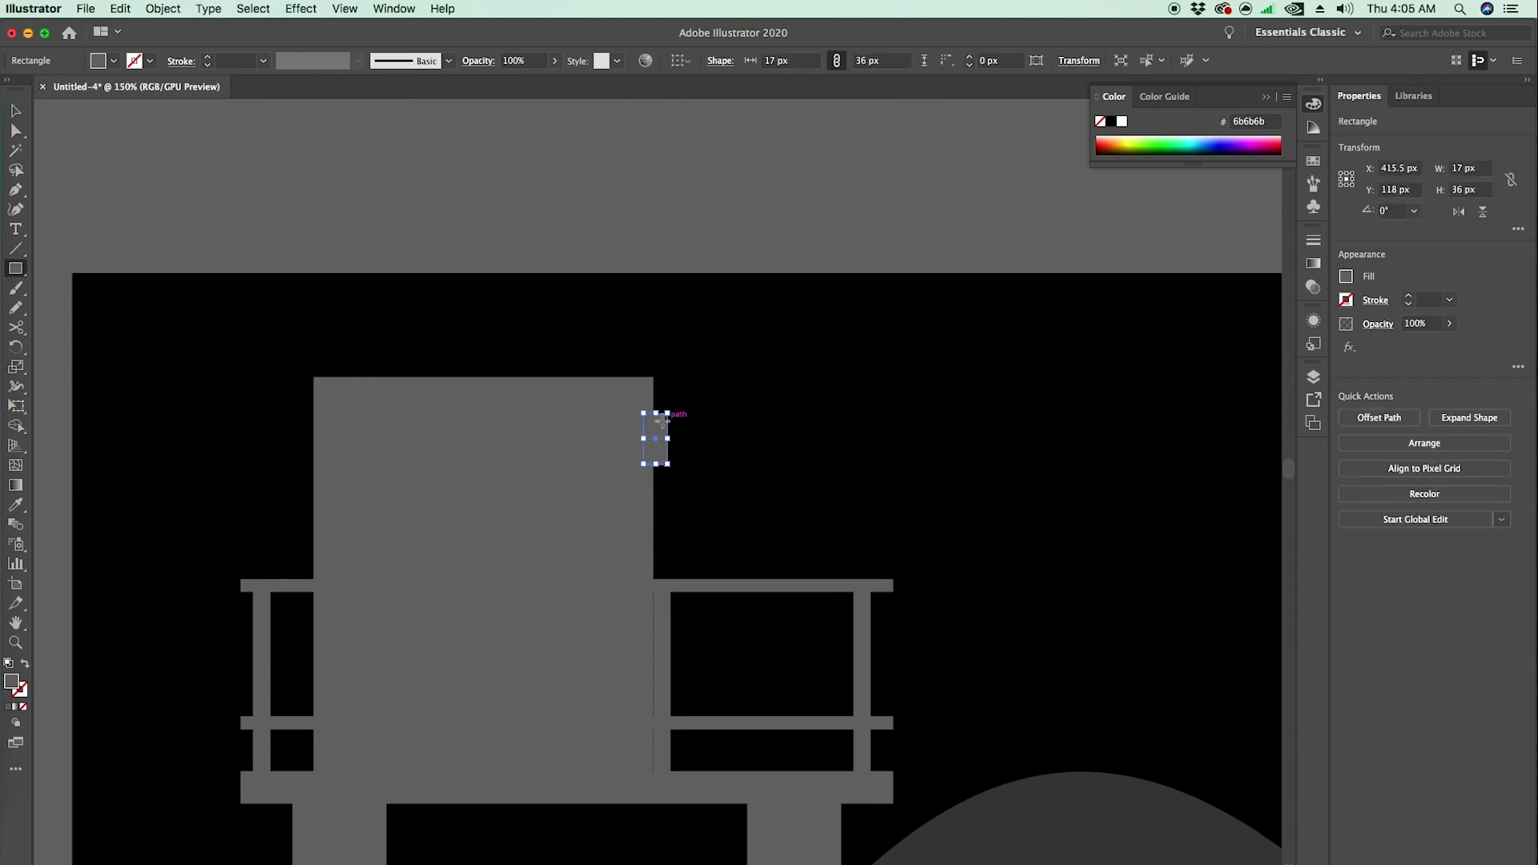
drag(668, 430, 712, 443)
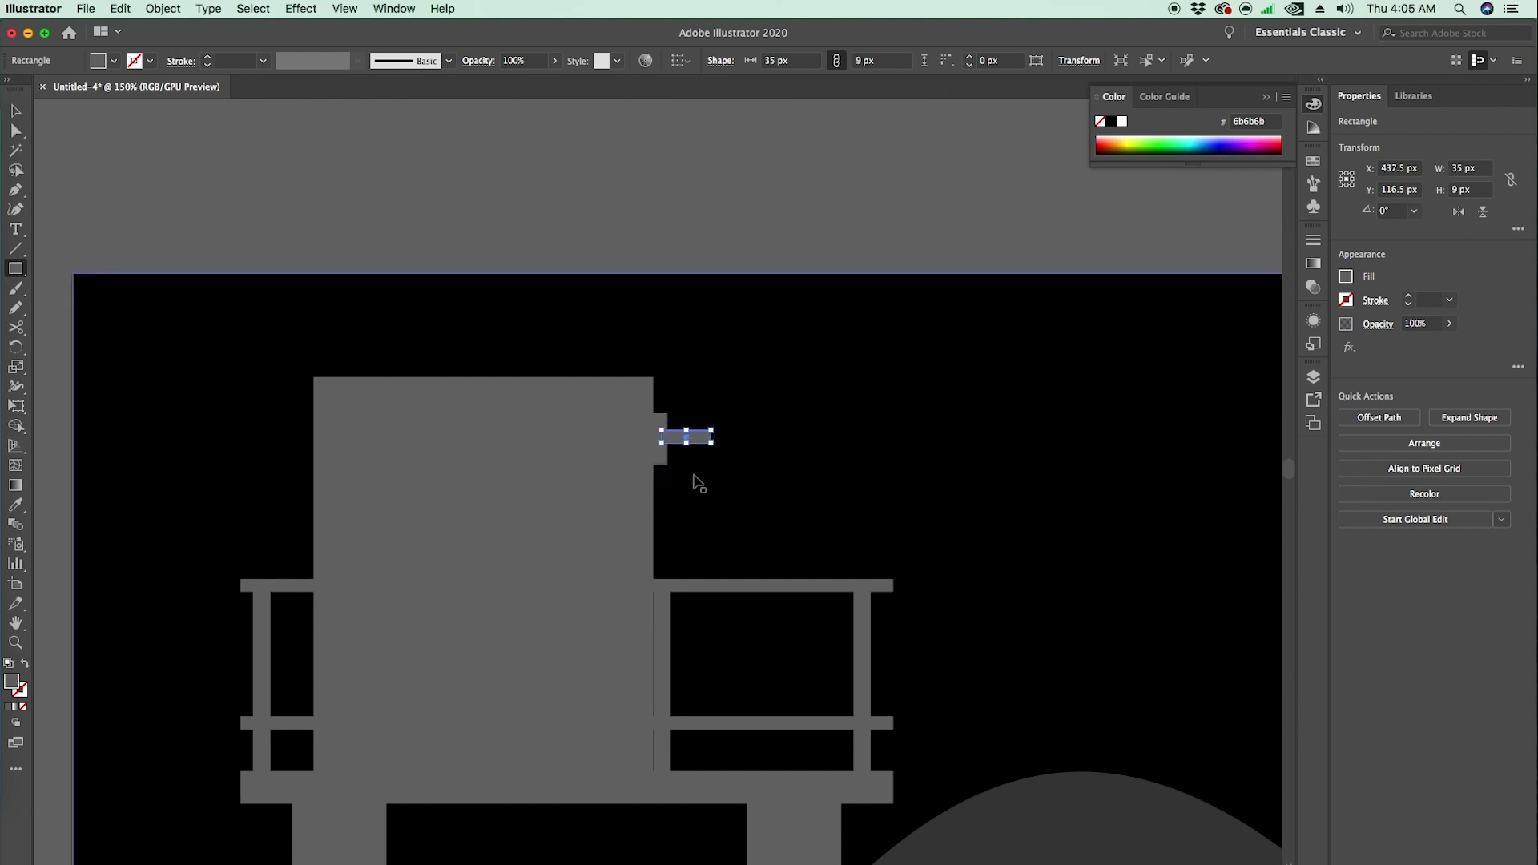
- Duplicate the horizontal arm, rotate the copy upright, and place it just above and beyond the arm's outer end
key(v)
drag(737, 432, 714, 535)
key(super+z)
drag(717, 426, 711, 506)
drag(688, 434, 726, 404)
click(767, 455)
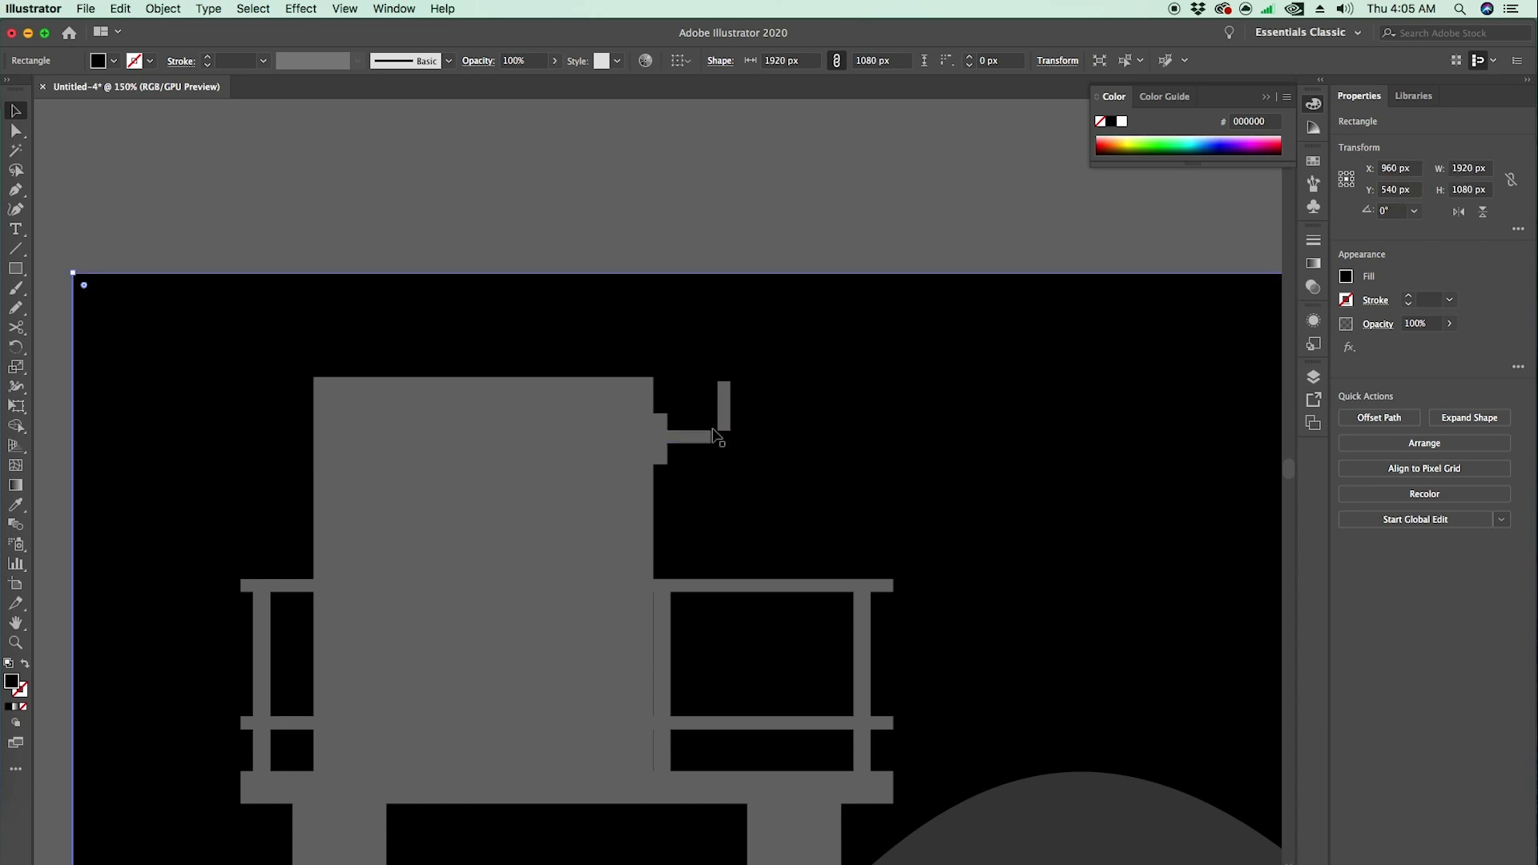
click(726, 245)
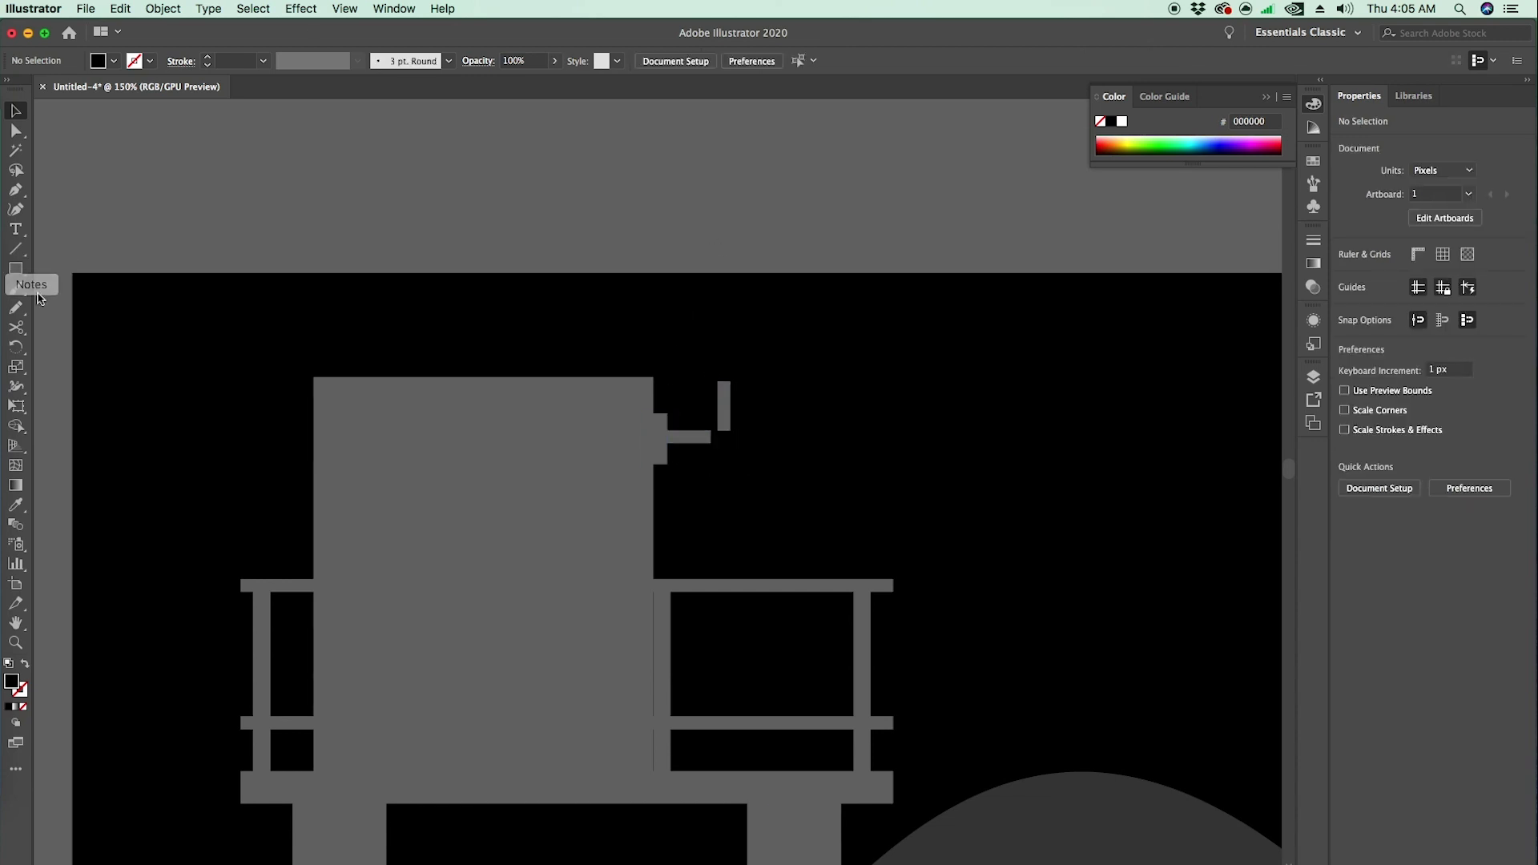
- Draw a circle about 22 px wide where the two arms meet and fill it with the arms' grey using the Eyedropper
drag(15, 268, 92, 314)
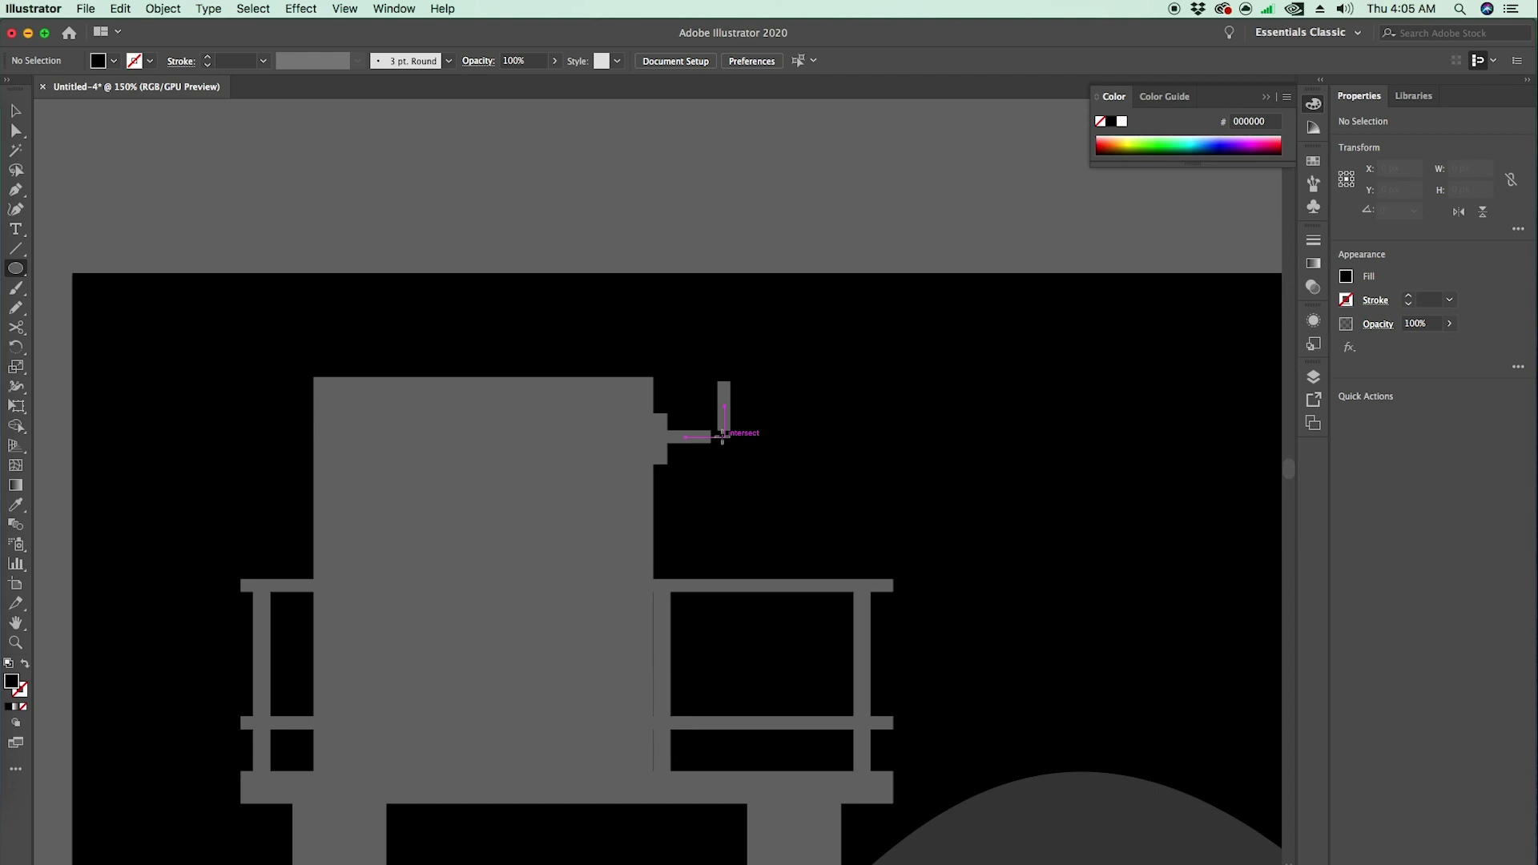
drag(725, 438, 740, 453)
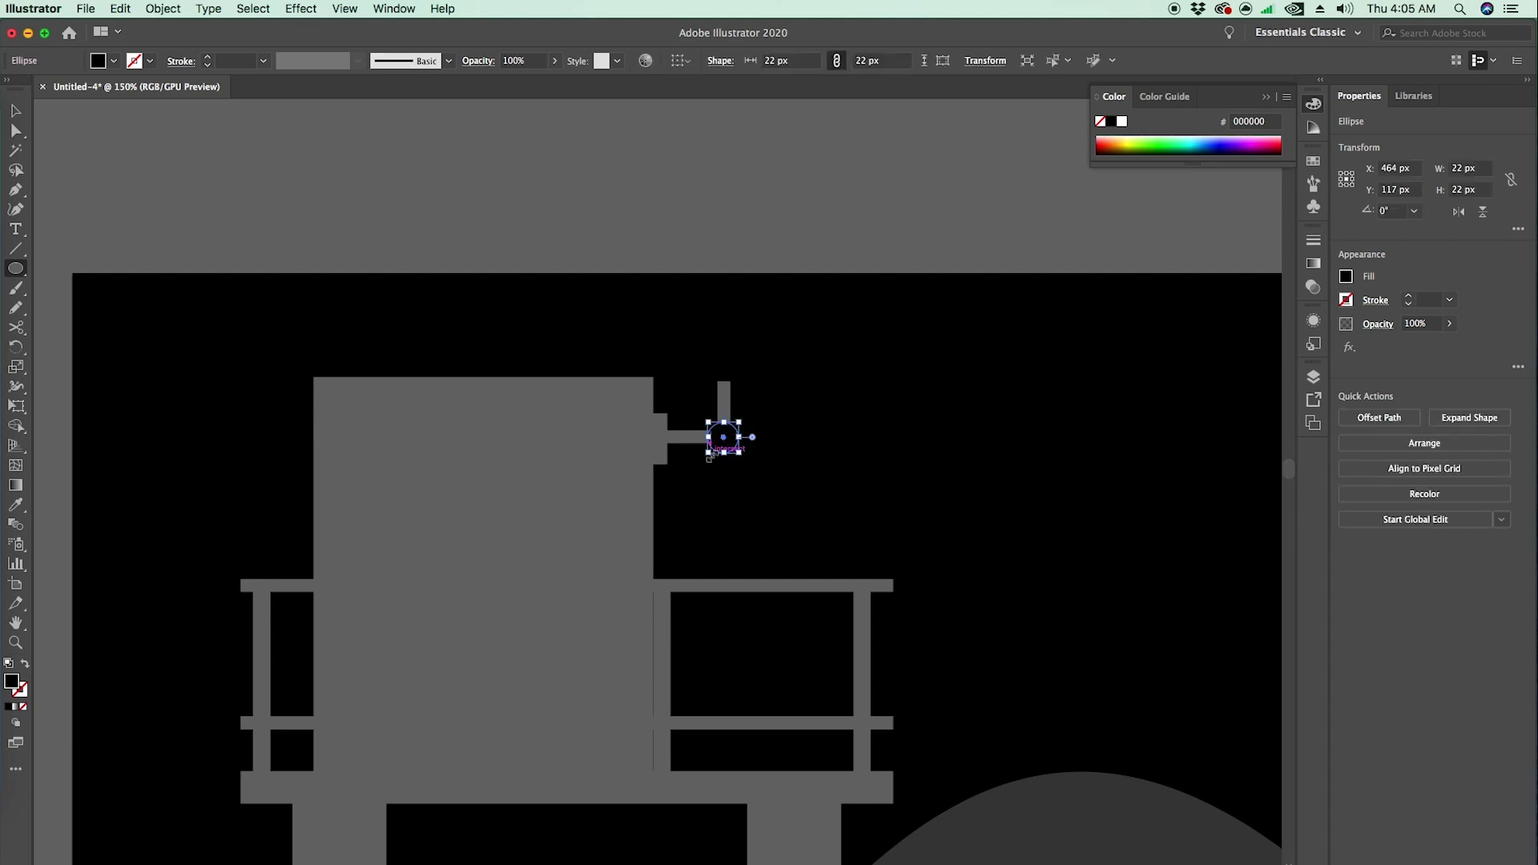
key(i)
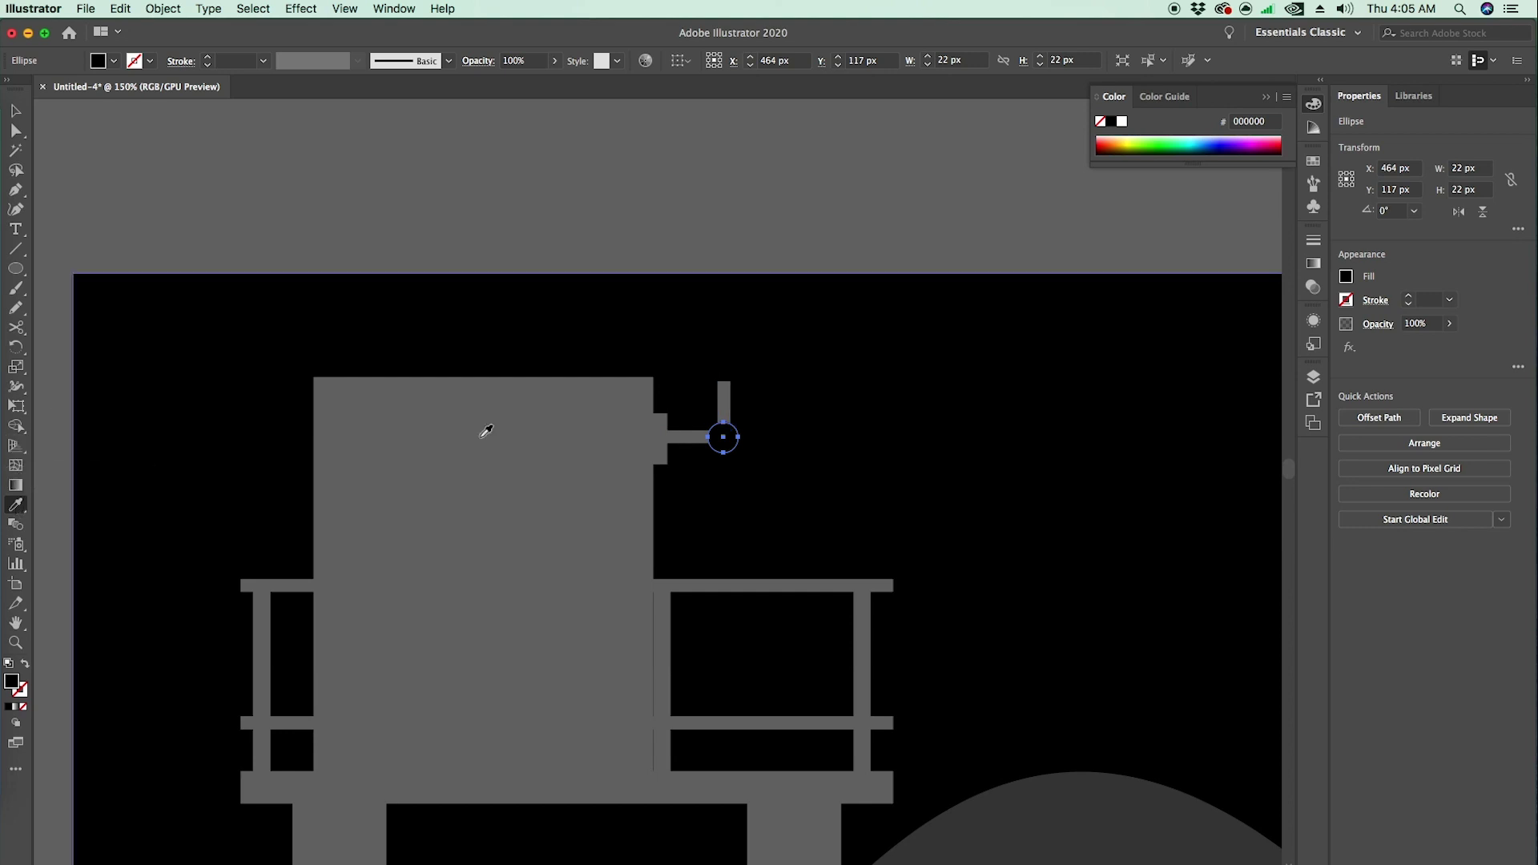
click(723, 405)
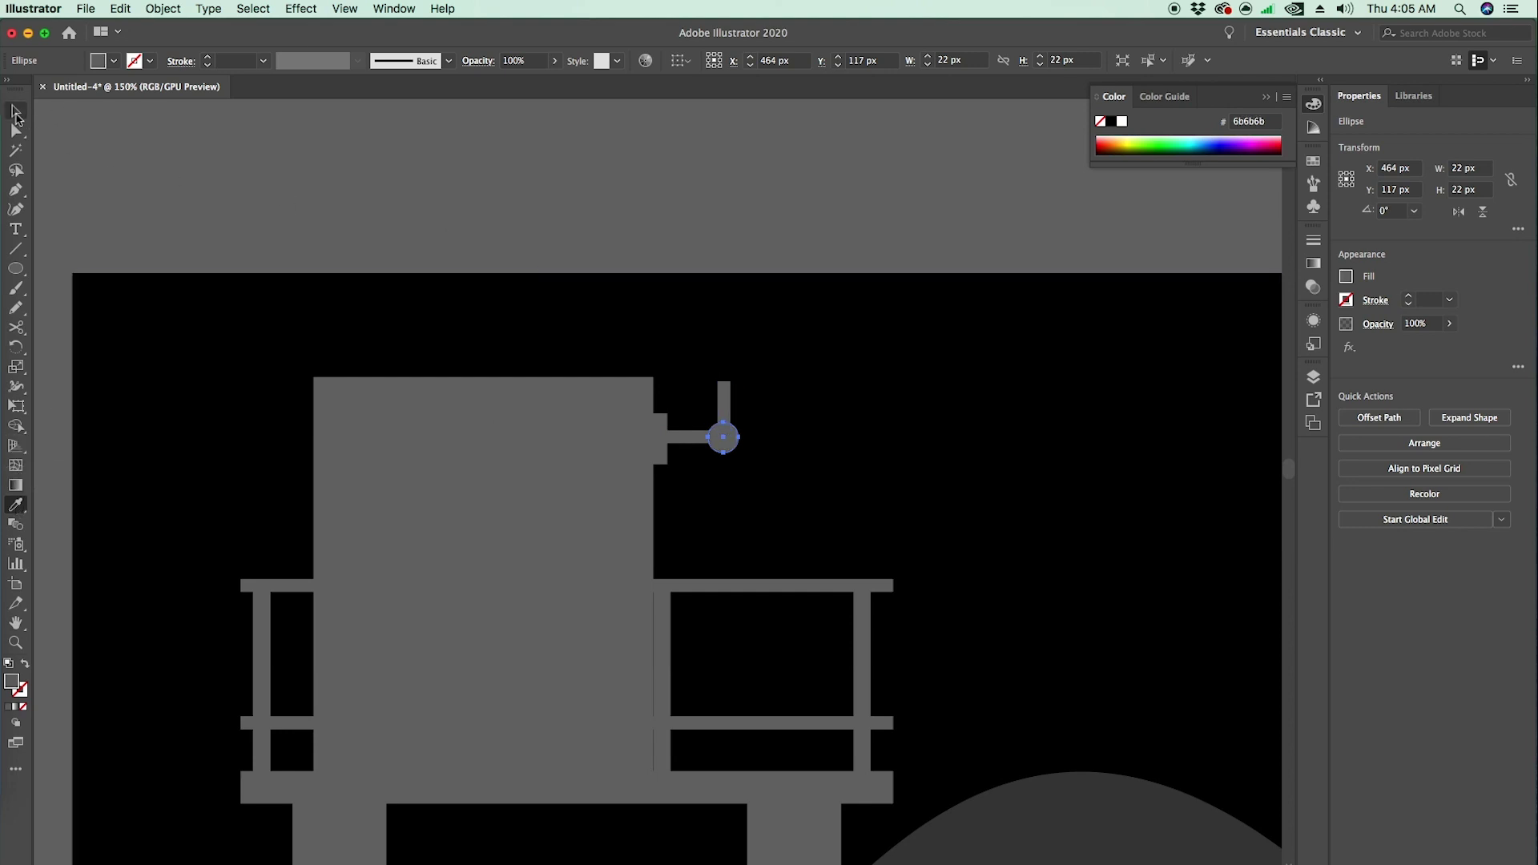
click(16, 116)
click(368, 161)
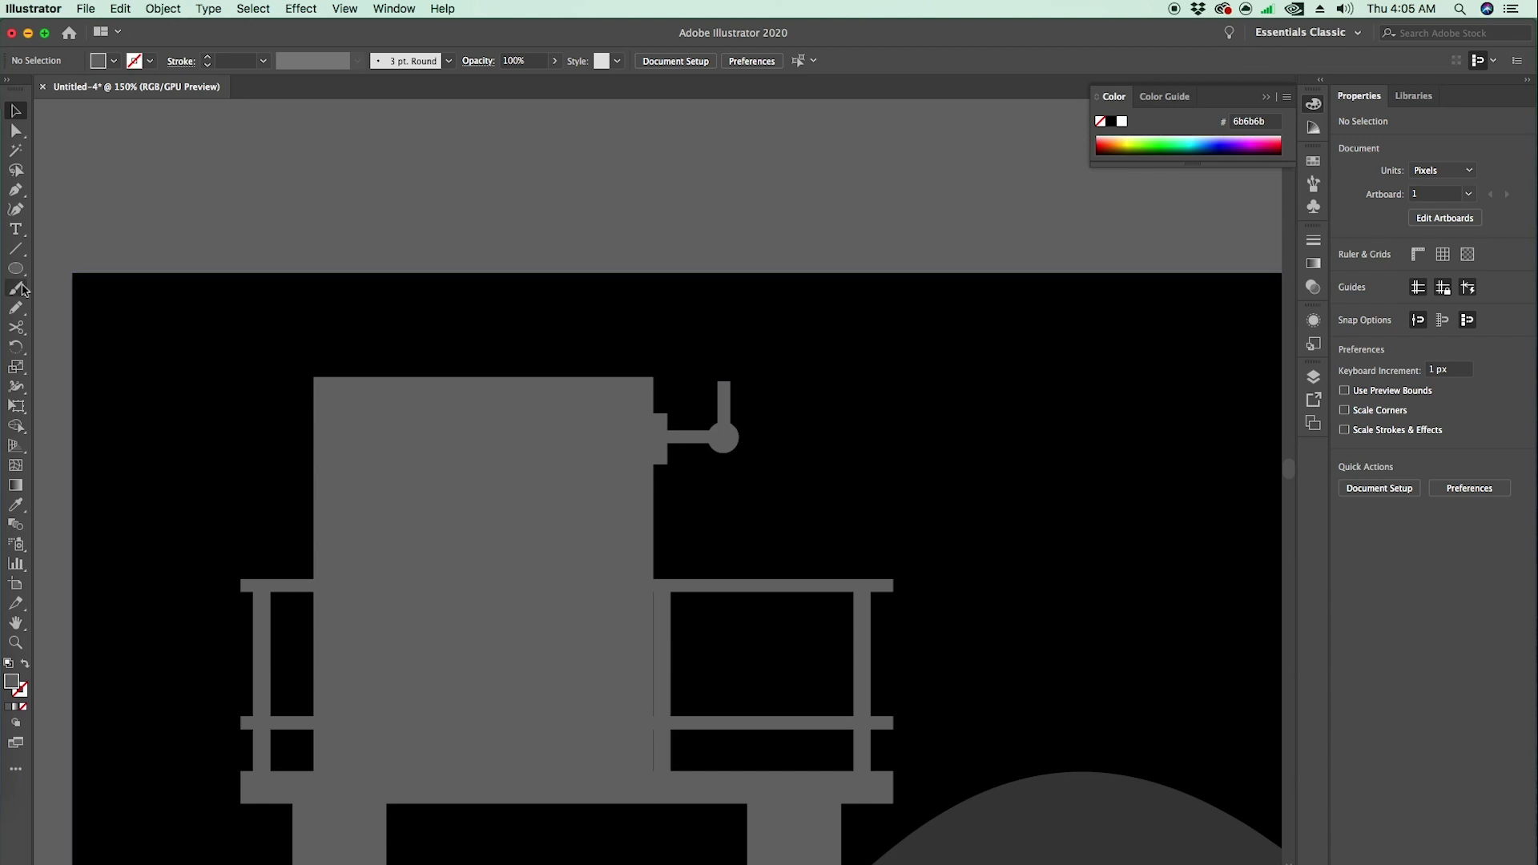
- Draw a rectangle about 74 x 30 px beside the bracket and move its lower-right corner inward to slant that end
drag(16, 268, 88, 267)
drag(819, 425, 922, 464)
click(19, 117)
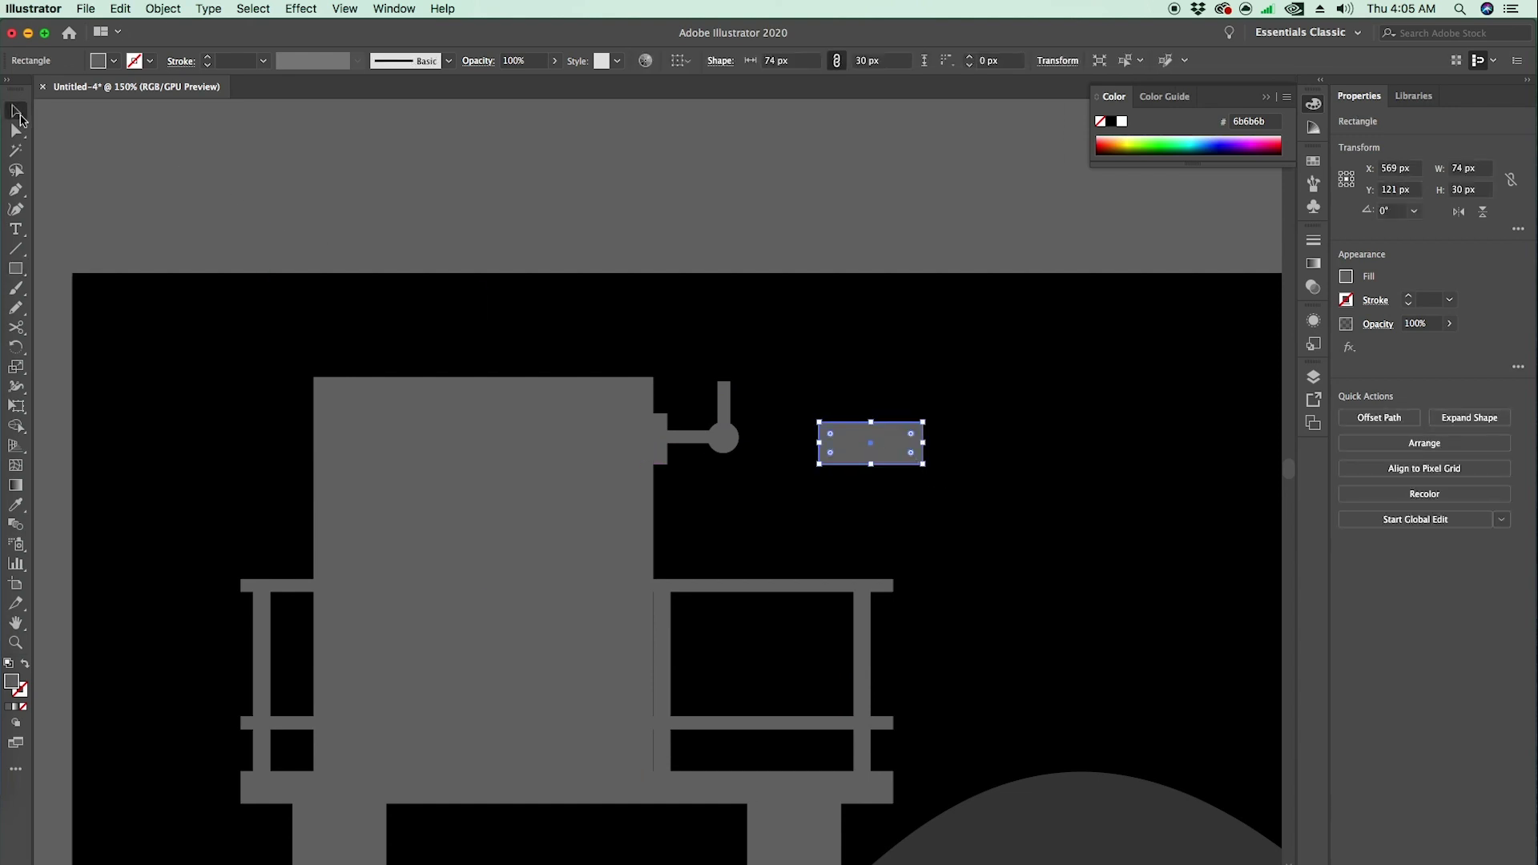
click(17, 131)
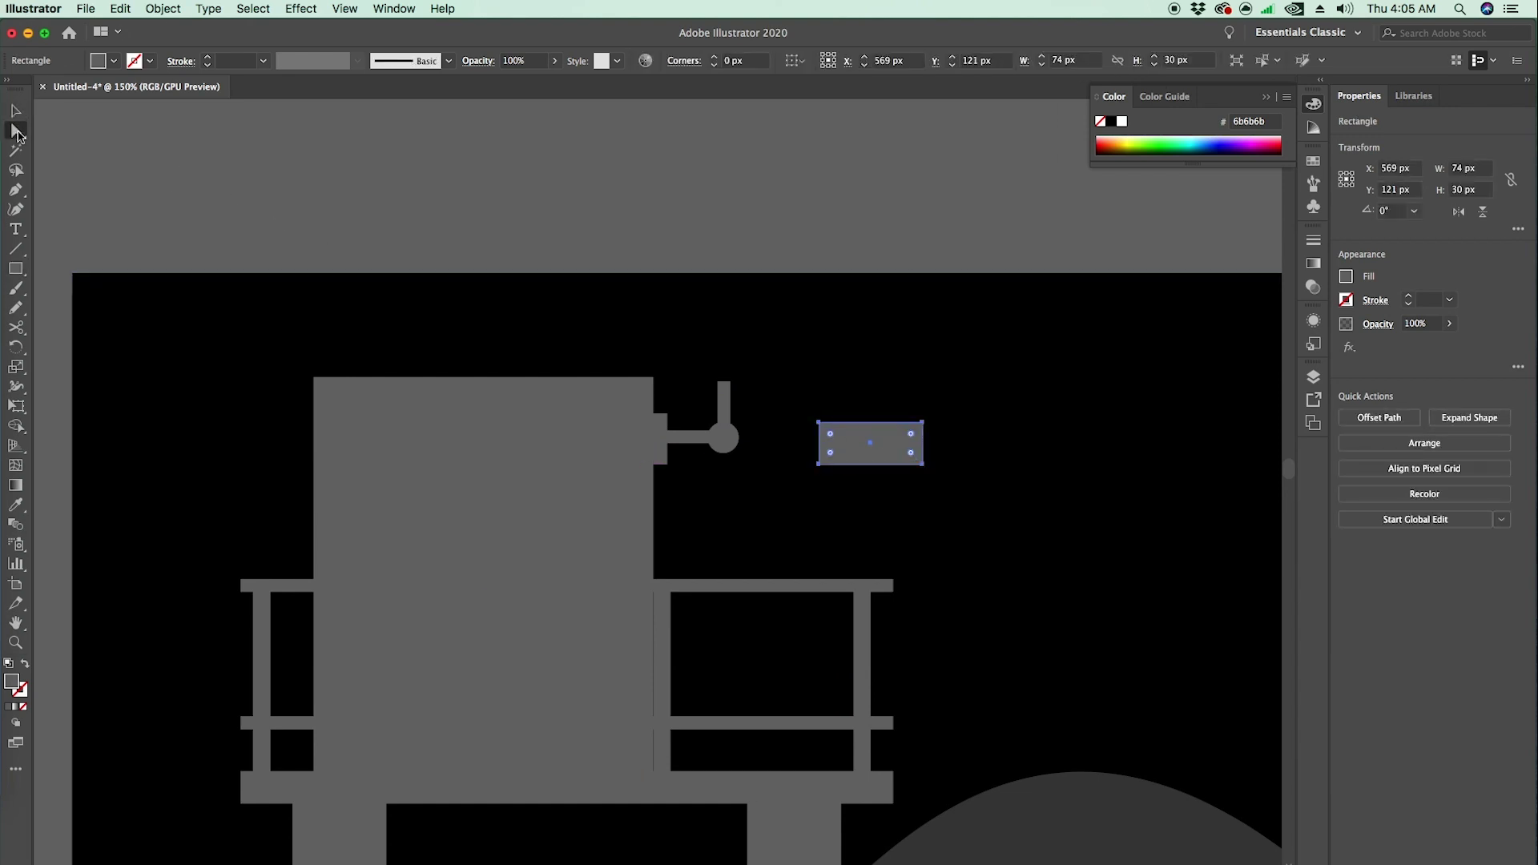
drag(924, 466, 890, 465)
click(841, 240)
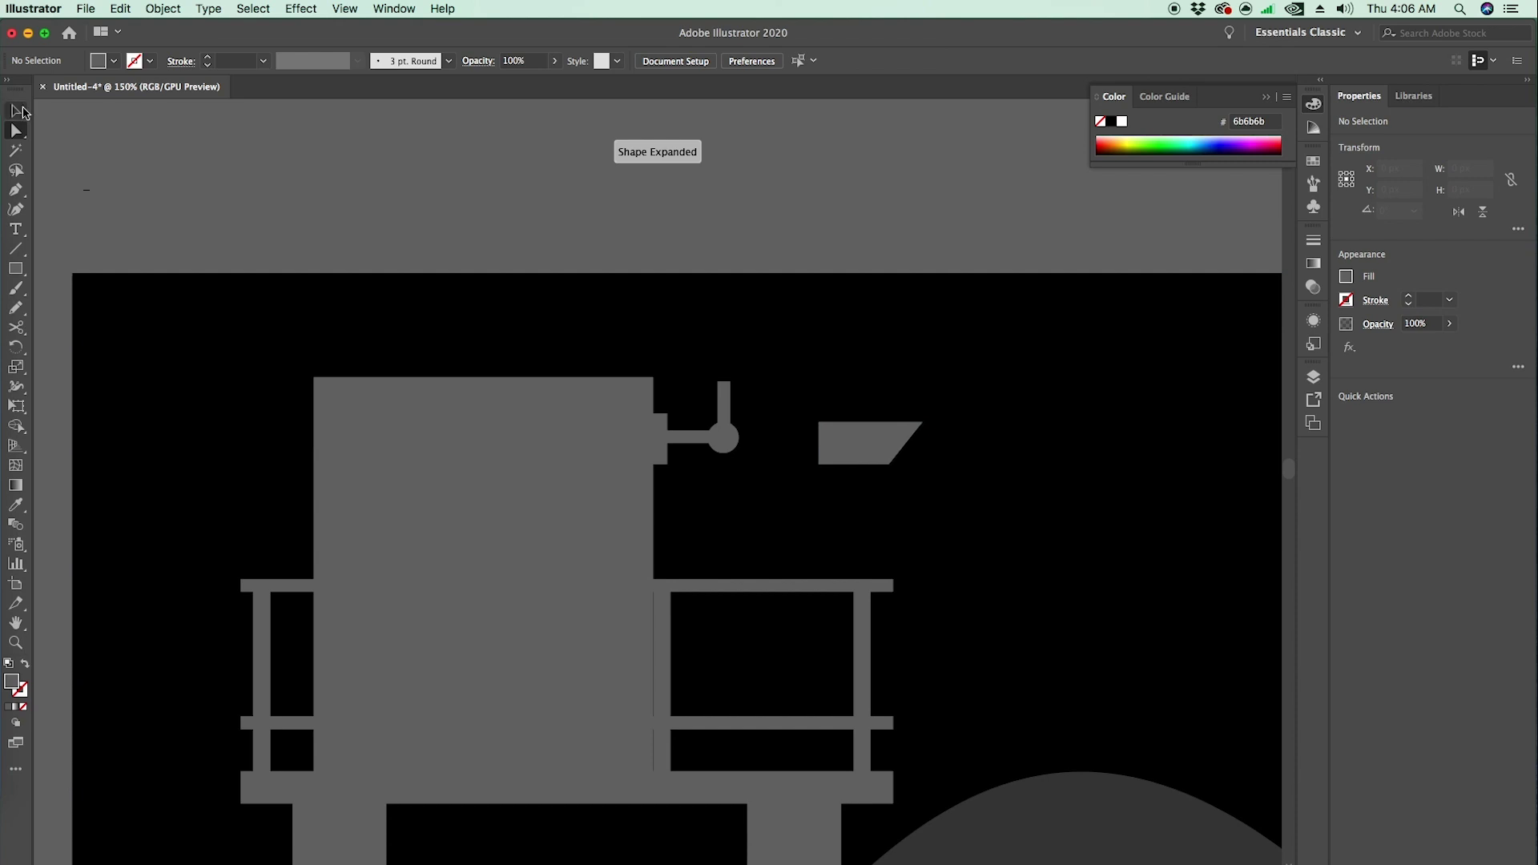
- Rotate the slanted shape clockwise so it tilts downward to the right, and place it atop the upright arm as a security camera
click(18, 110)
click(881, 448)
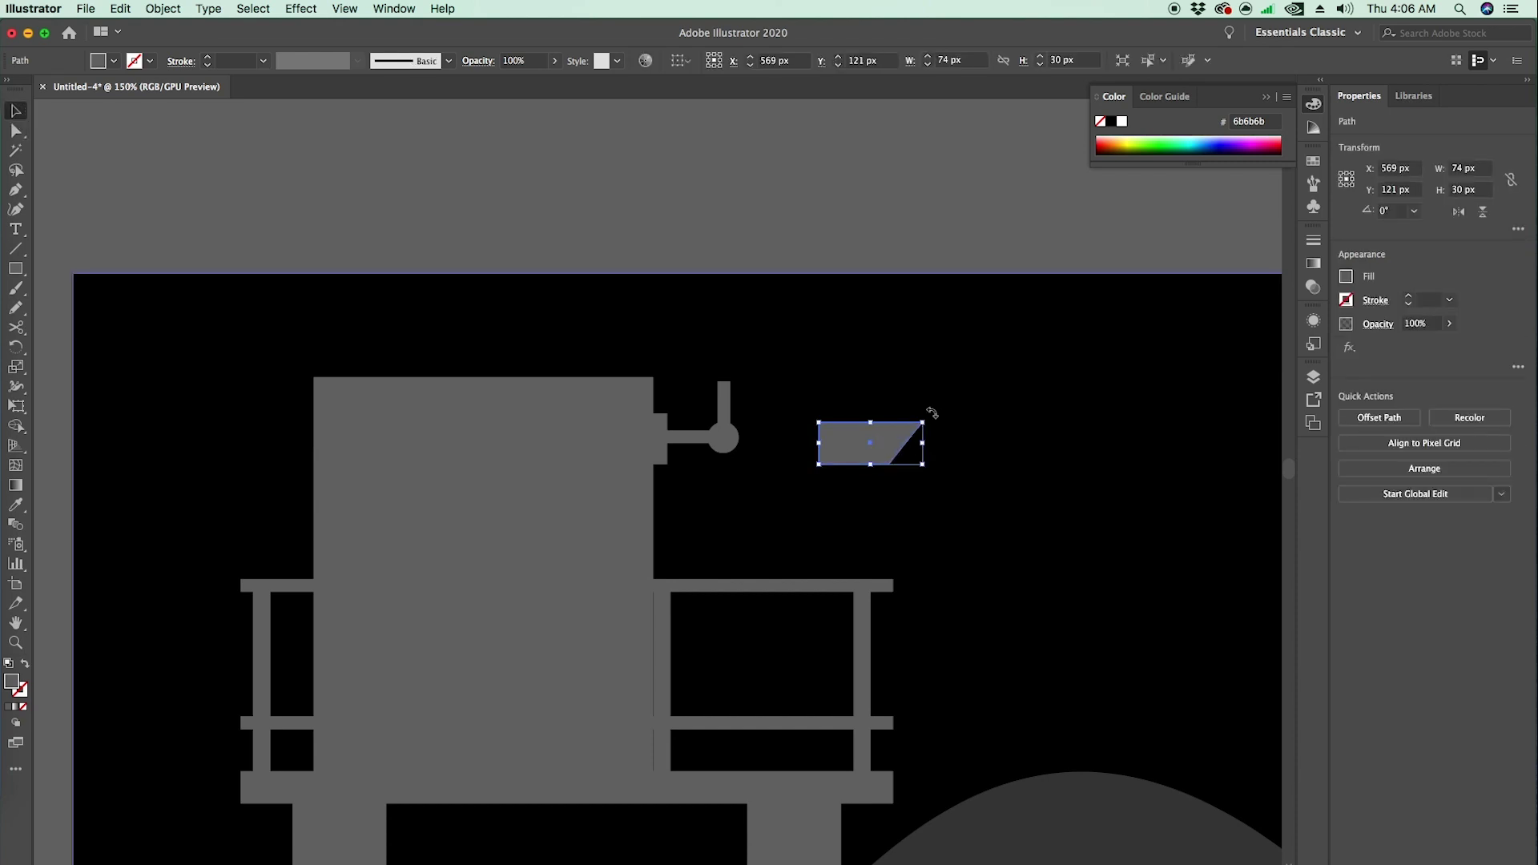
drag(932, 412, 945, 464)
drag(824, 420, 754, 386)
click(1069, 718)
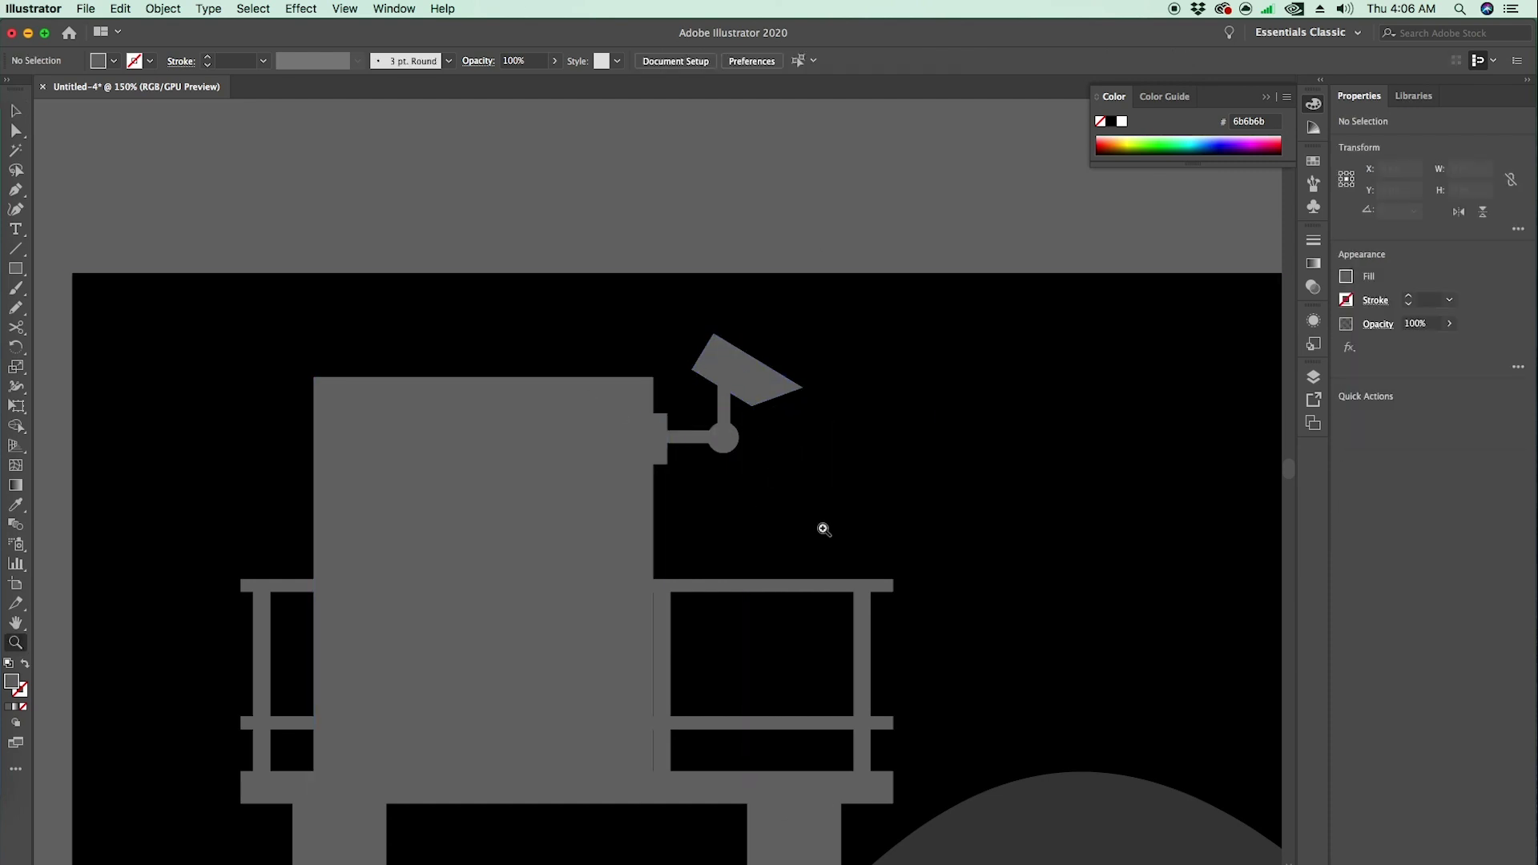
- Examine the whole artboard with the tower, cabin and camera against the mountain and clouds
key(z)
alt+click(789, 551)
alt+click(789, 550)
alt+click(834, 605)
alt+click(833, 604)
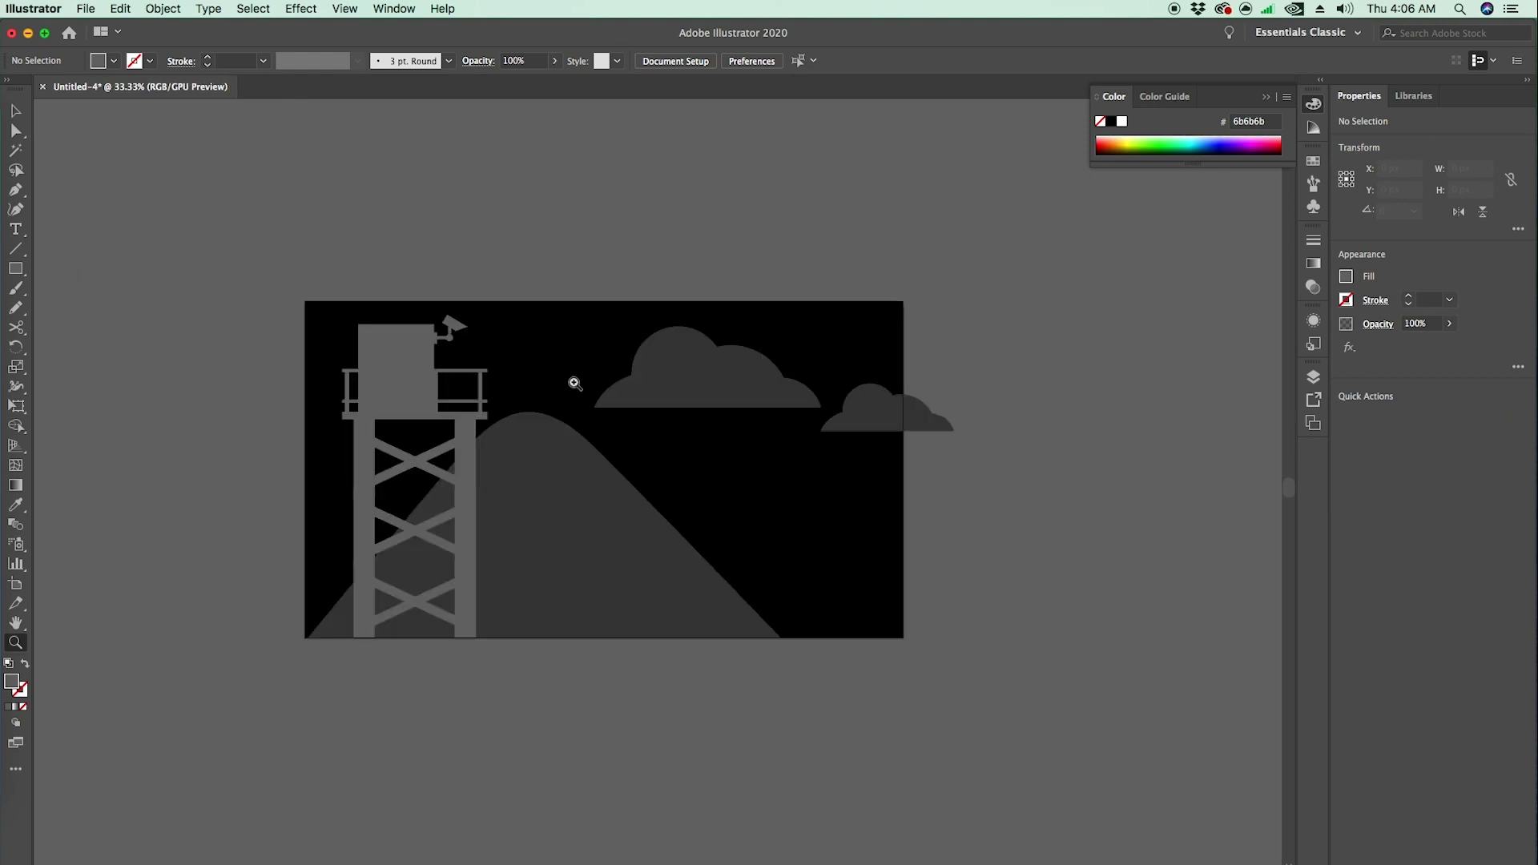
click(524, 370)
scroll(786, 536, down, 5)
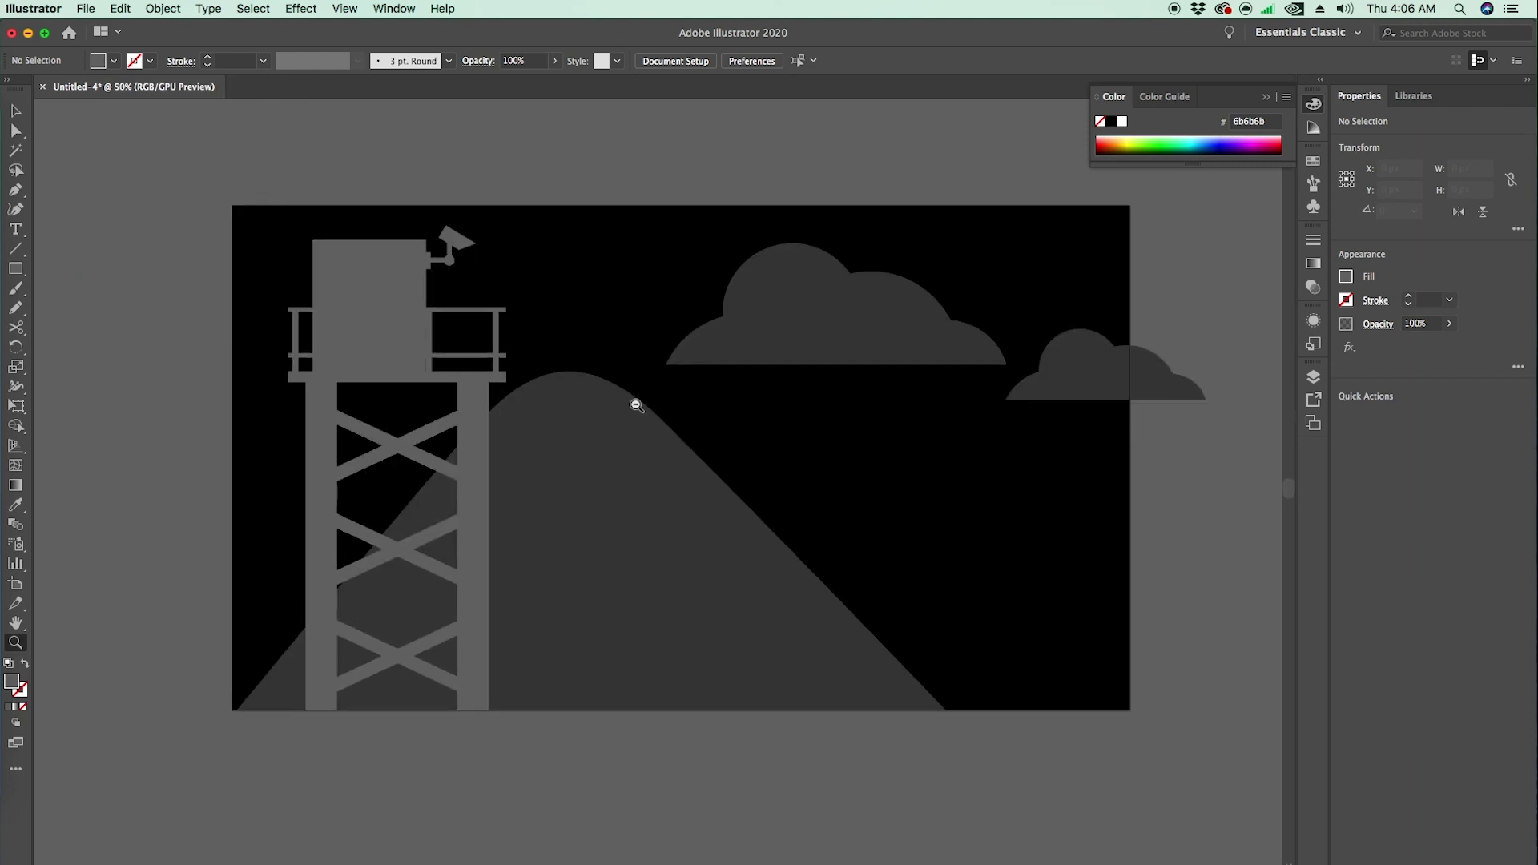
- Select the security camera together with its arms, joint and bracket, and adjust its position beside the cabin
alt+click(637, 405)
click(597, 449)
click(581, 455)
click(600, 463)
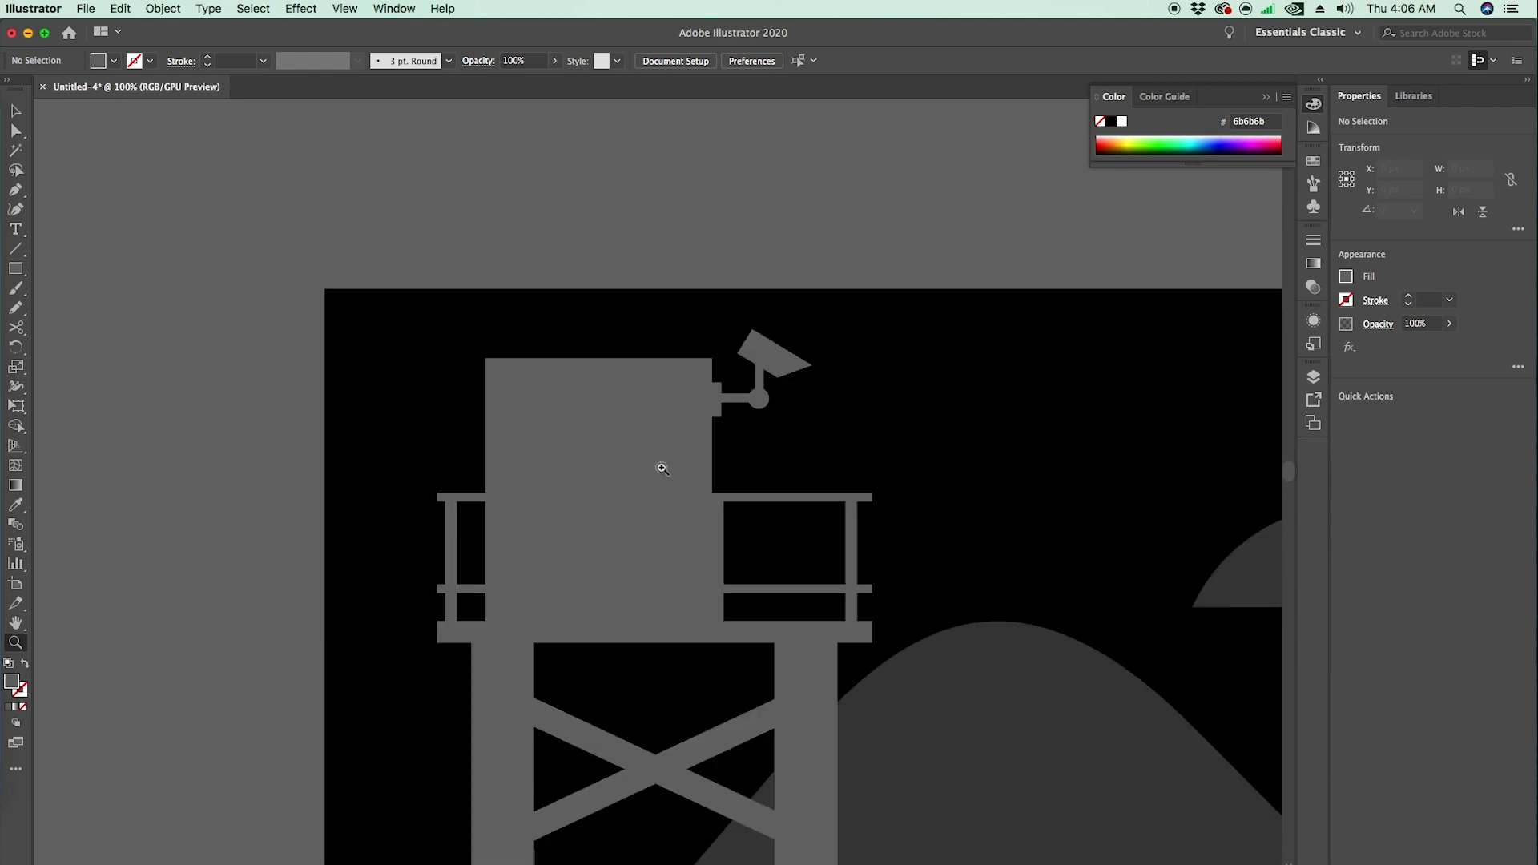
click(615, 466)
key(v)
click(713, 410)
click(738, 401)
shift+click(770, 384)
shift+click(803, 388)
shift+click(803, 354)
shift+click(819, 330)
shift+click(716, 375)
shift+click(841, 336)
drag(842, 337, 826, 340)
click(955, 542)
- Select all the watchtower and camera parts without the black background, and group them
key(z)
alt+click(749, 550)
alt+click(738, 609)
alt+click(693, 542)
alt+click(740, 571)
key(v)
click(766, 712)
drag(840, 676, 681, 680)
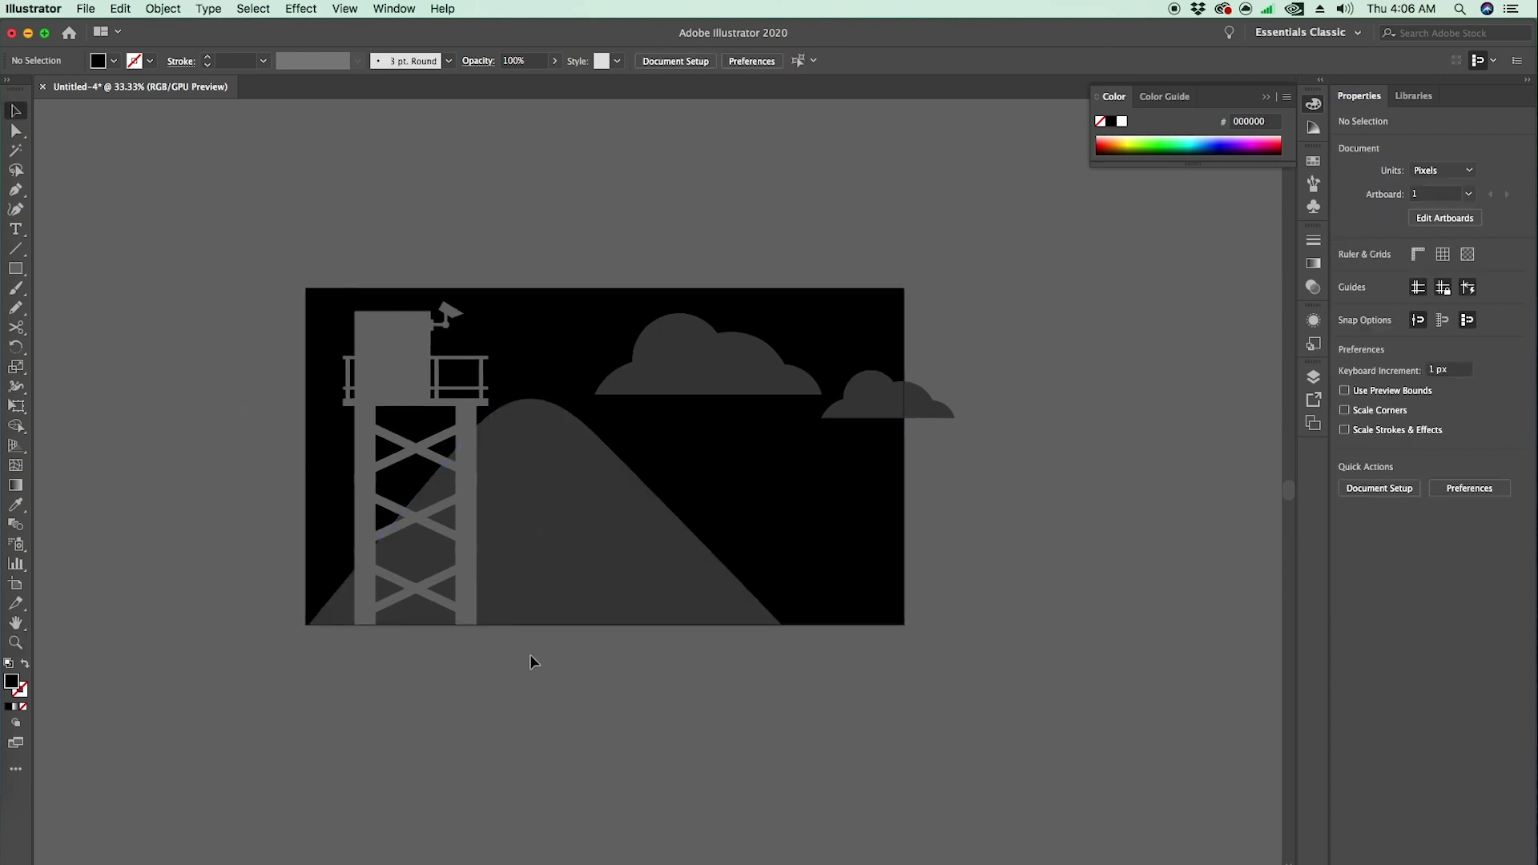
click(471, 467)
click(451, 377)
click(436, 379)
click(419, 383)
click(444, 324)
click(377, 244)
drag(306, 241, 508, 682)
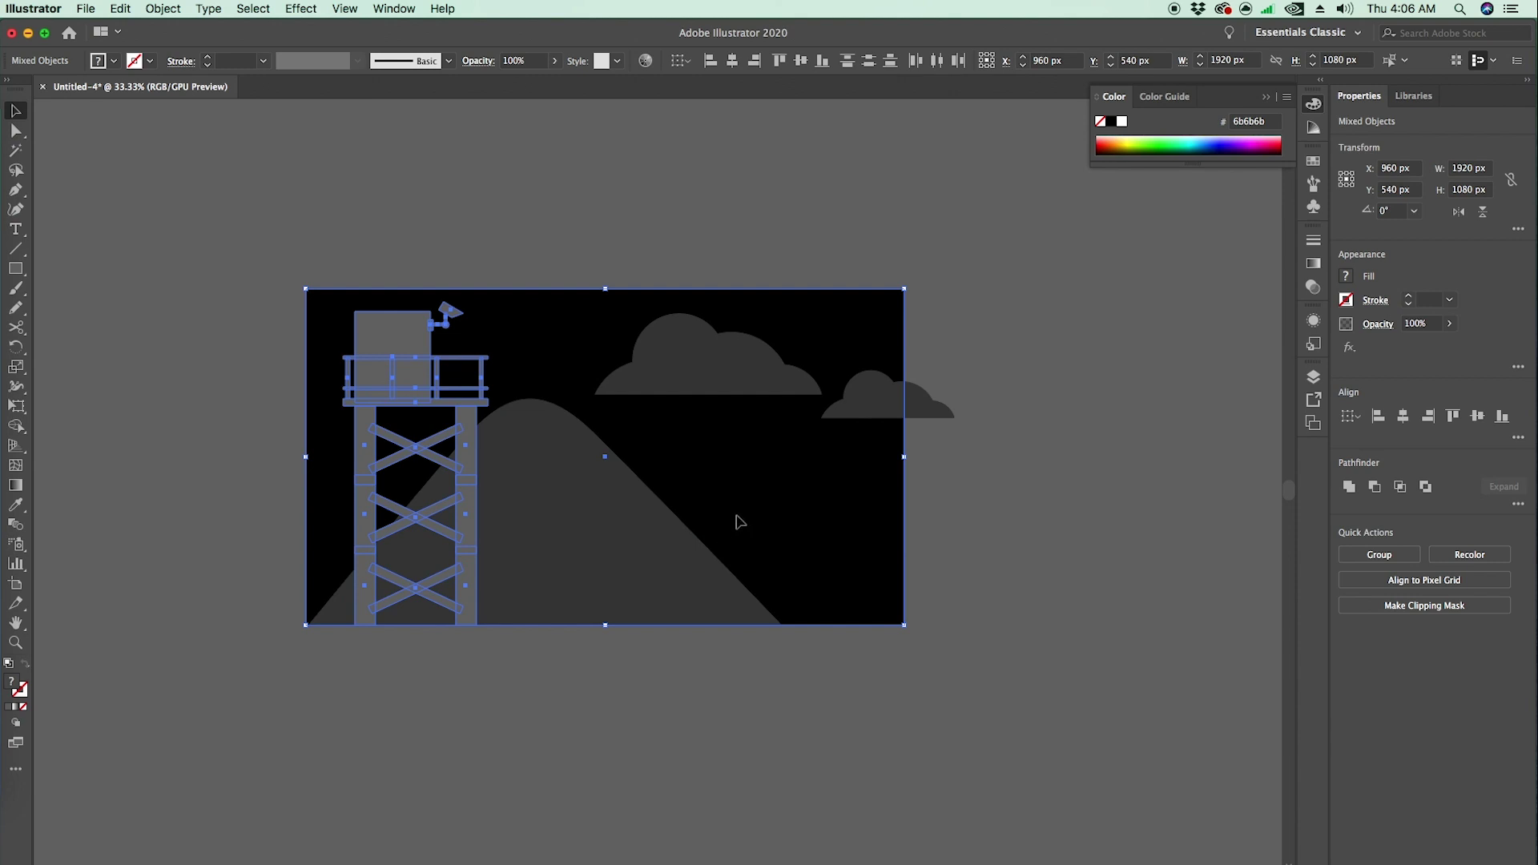
click(379, 460)
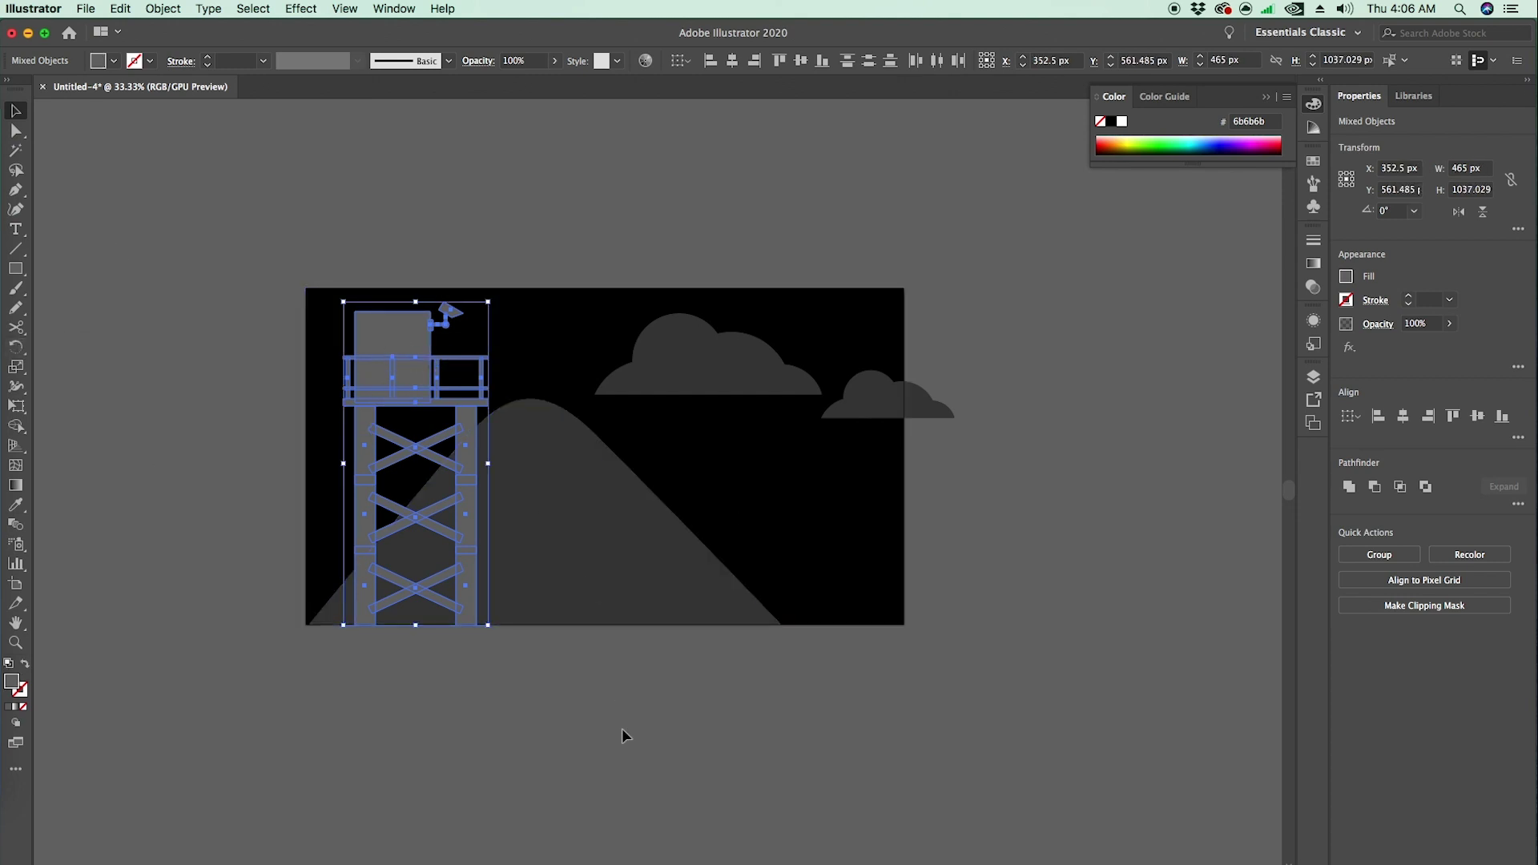
right_click(383, 343)
click(446, 473)
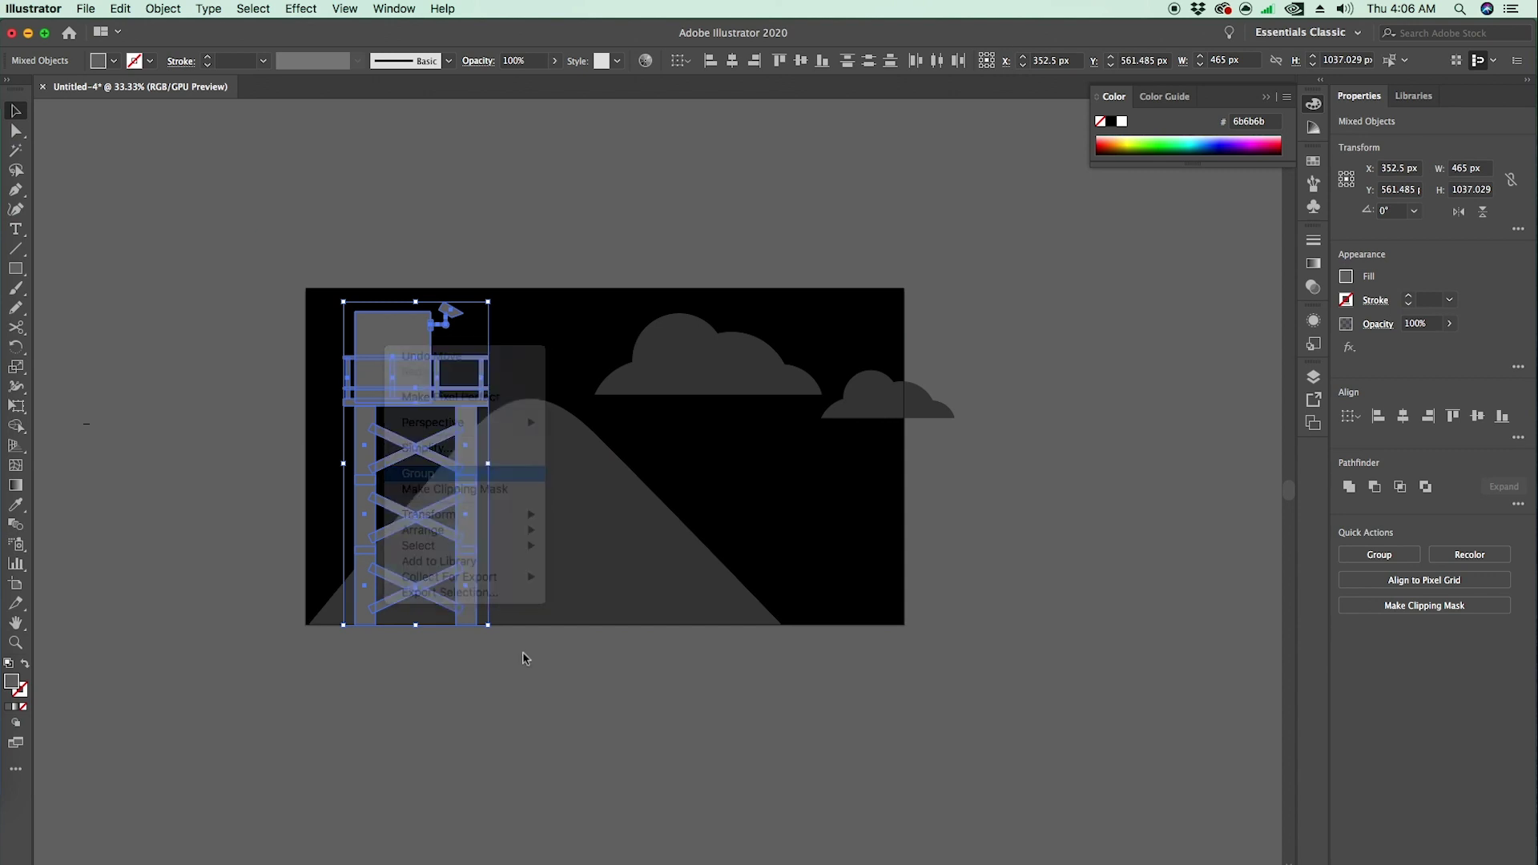
click(525, 735)
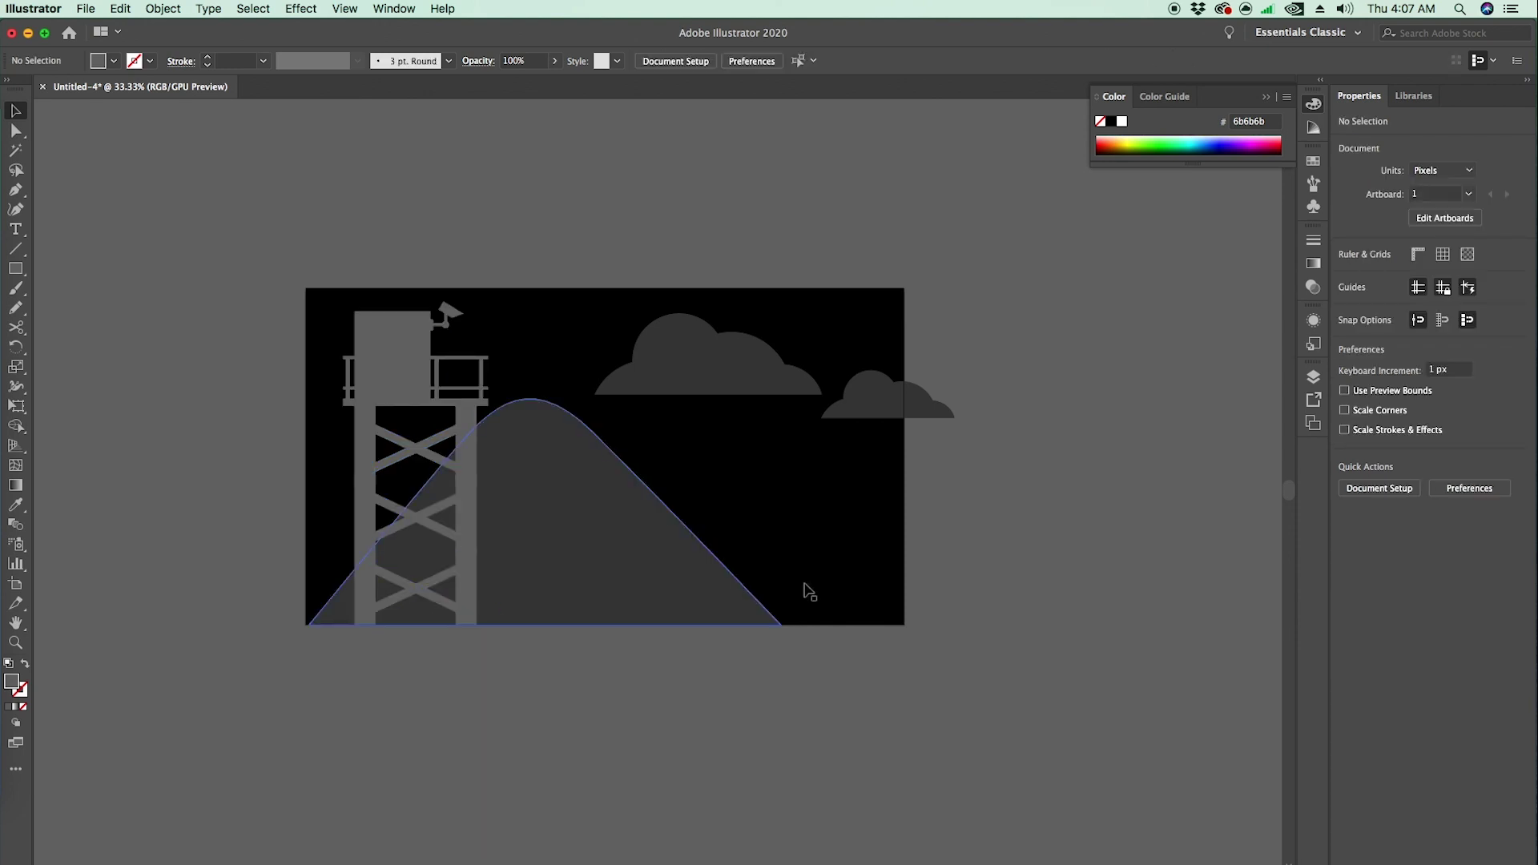
- Draw a 1920 x 126 px ground rectangle along the artboard's lower edge and fill it with the lighter grey 8c8c8c
click(15, 268)
drag(308, 625, 903, 585)
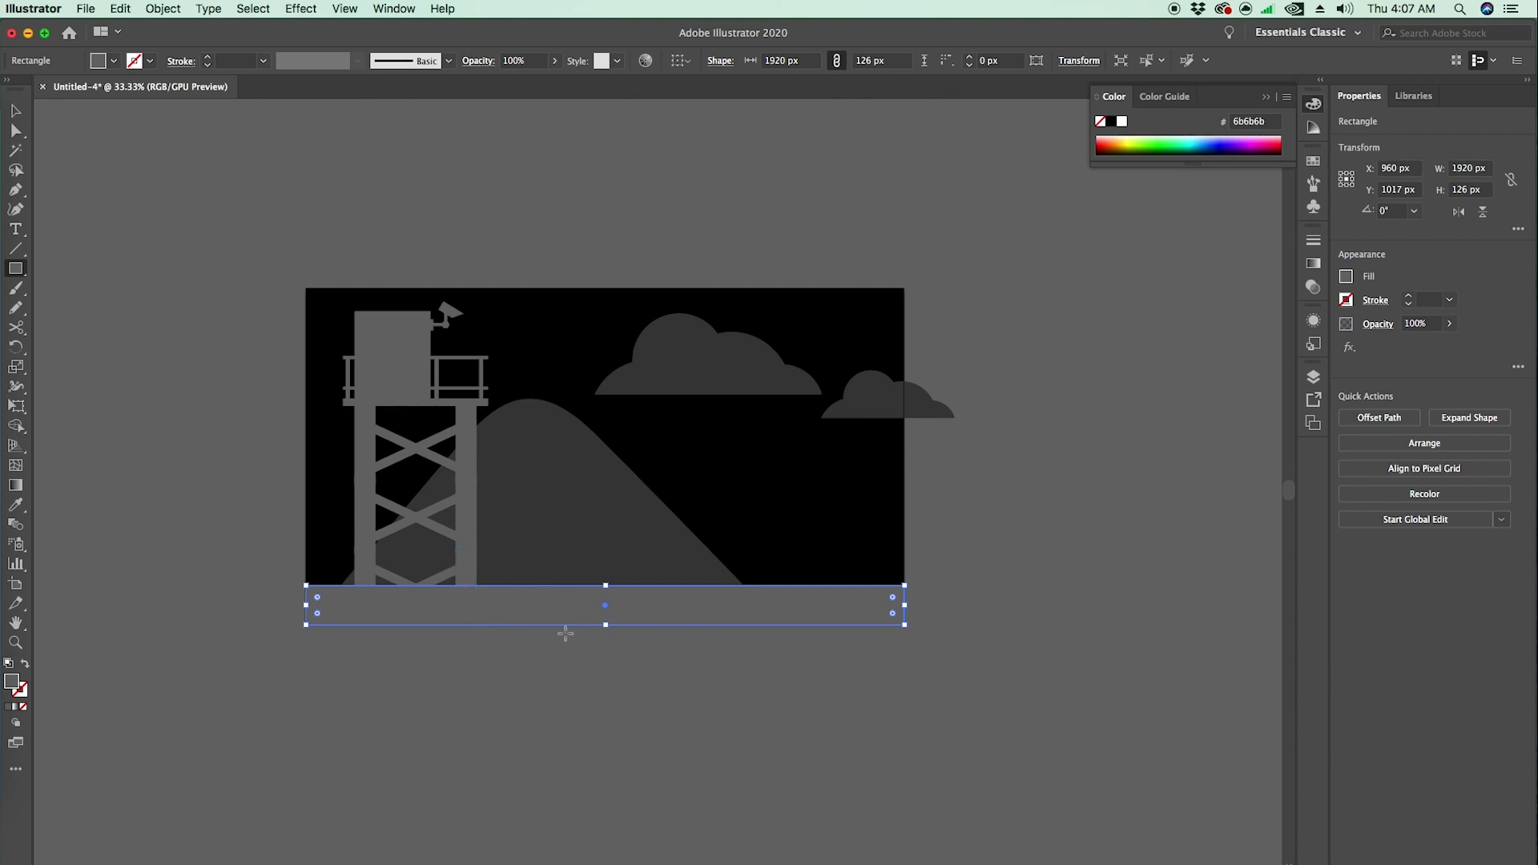
double_click(12, 685)
drag(597, 461, 549, 443)
click(933, 358)
click(16, 111)
click(50, 150)
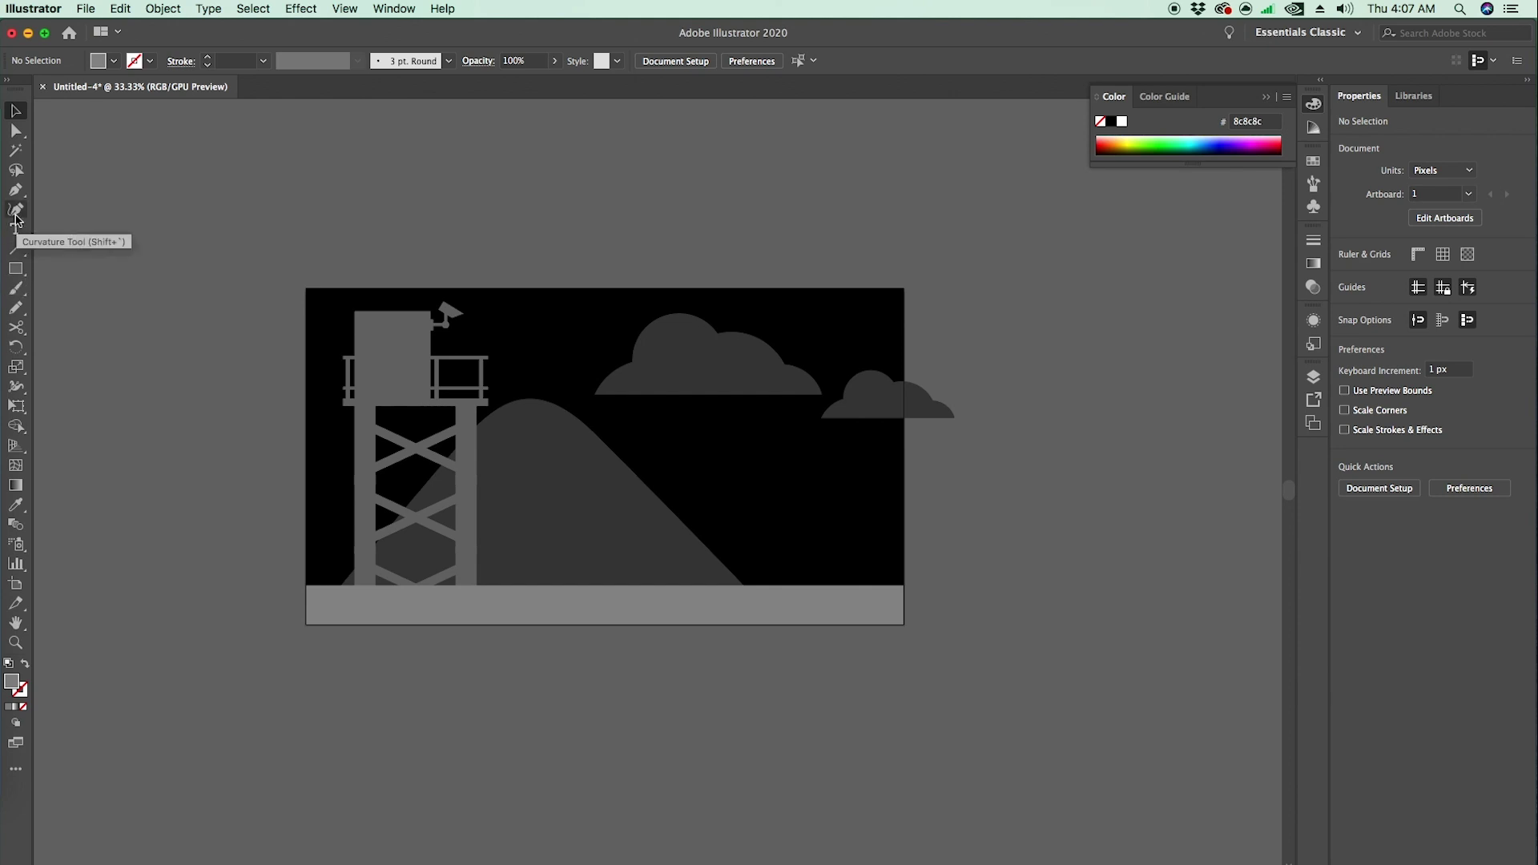
- Draw a line sloping slightly down to the right across the whole artboard, about 1965 x 82 px, and delete the stray anchor below
click(12, 196)
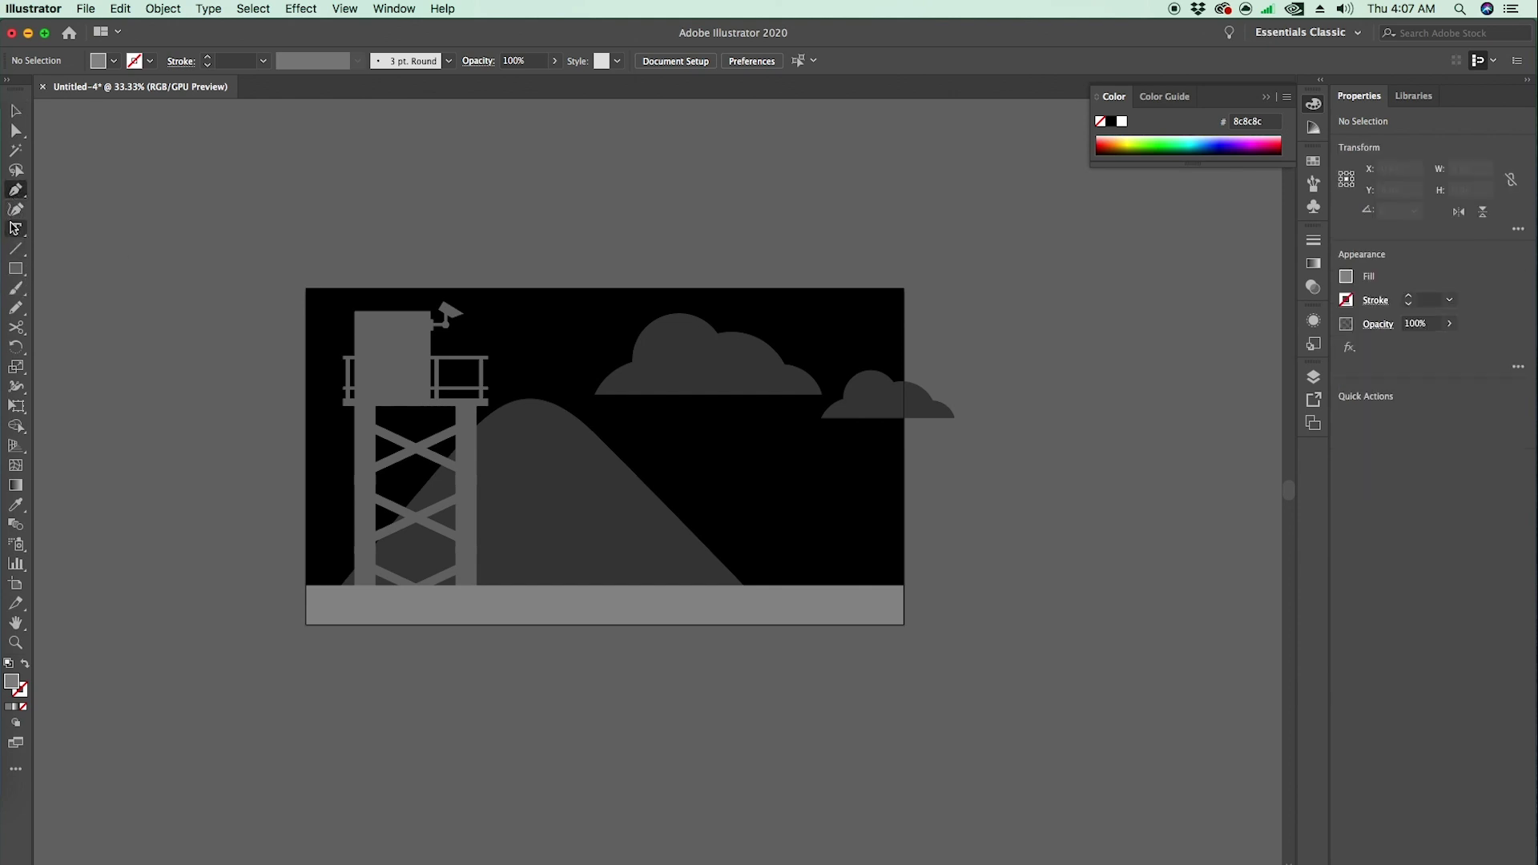
click(300, 464)
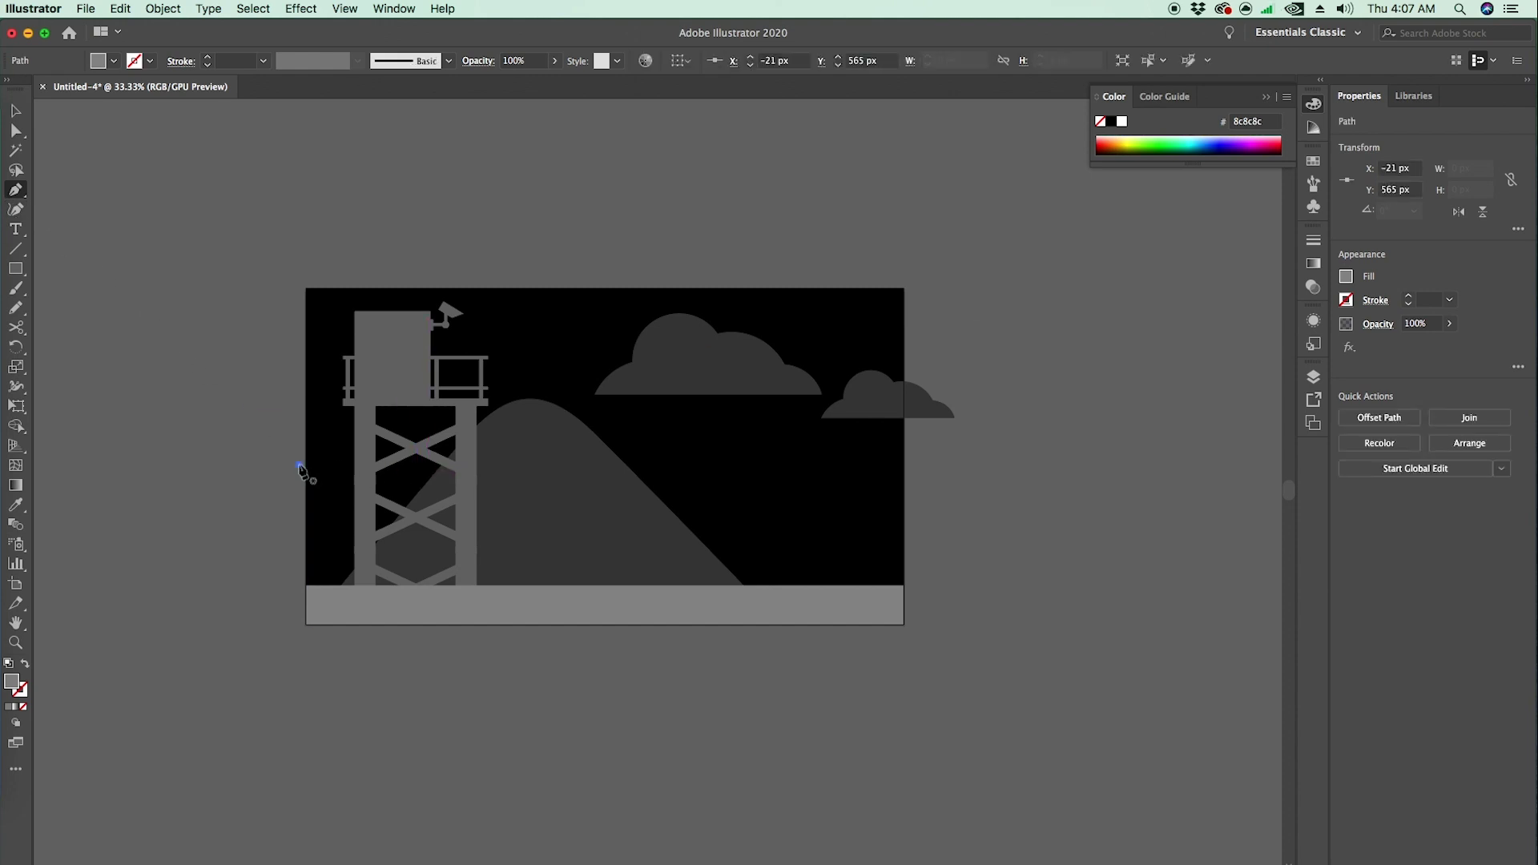
click(911, 490)
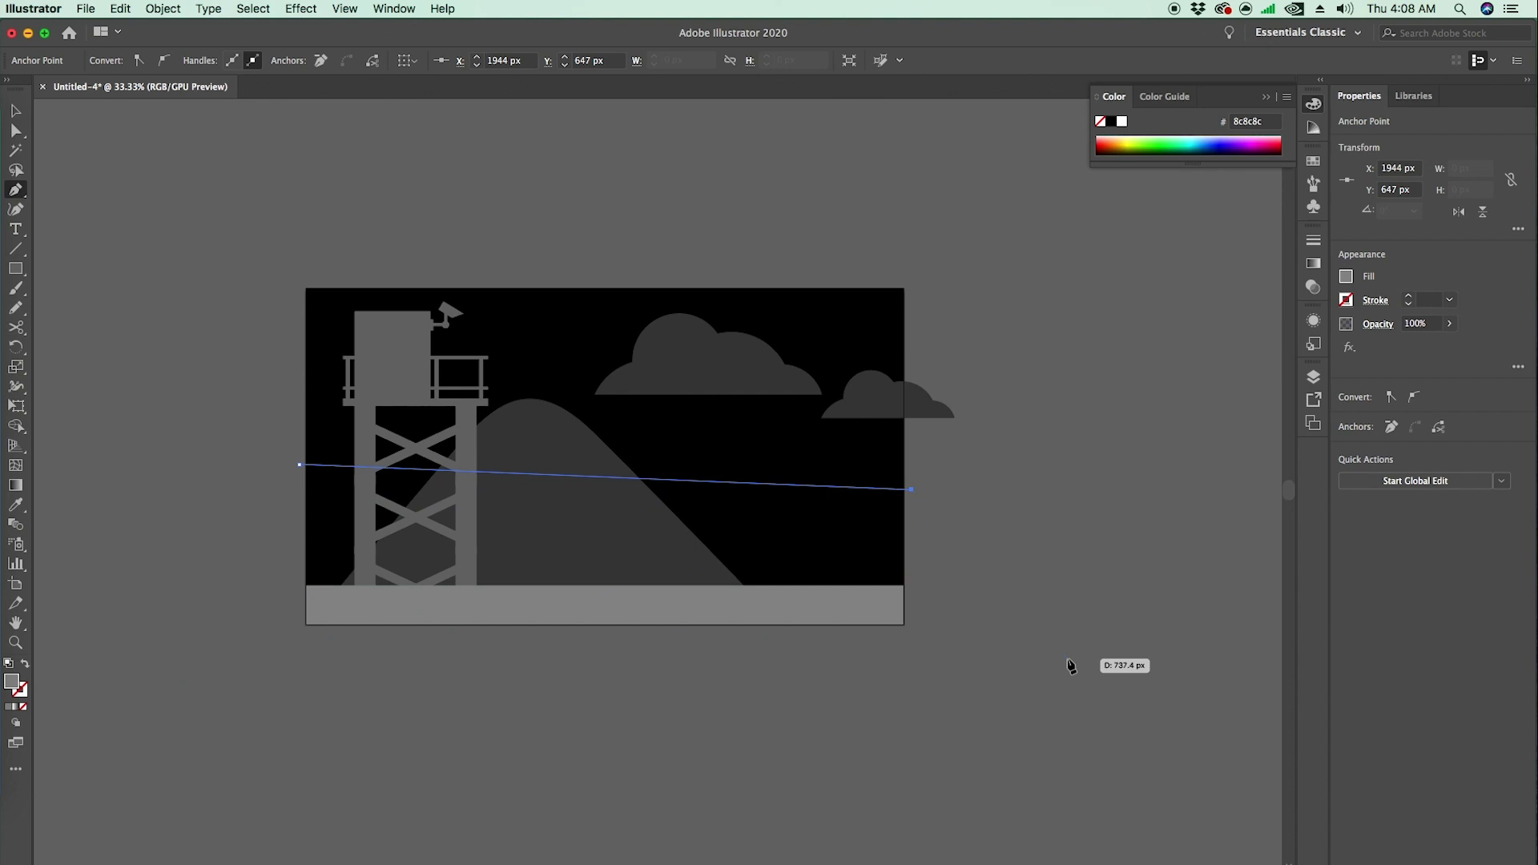
key(Escape)
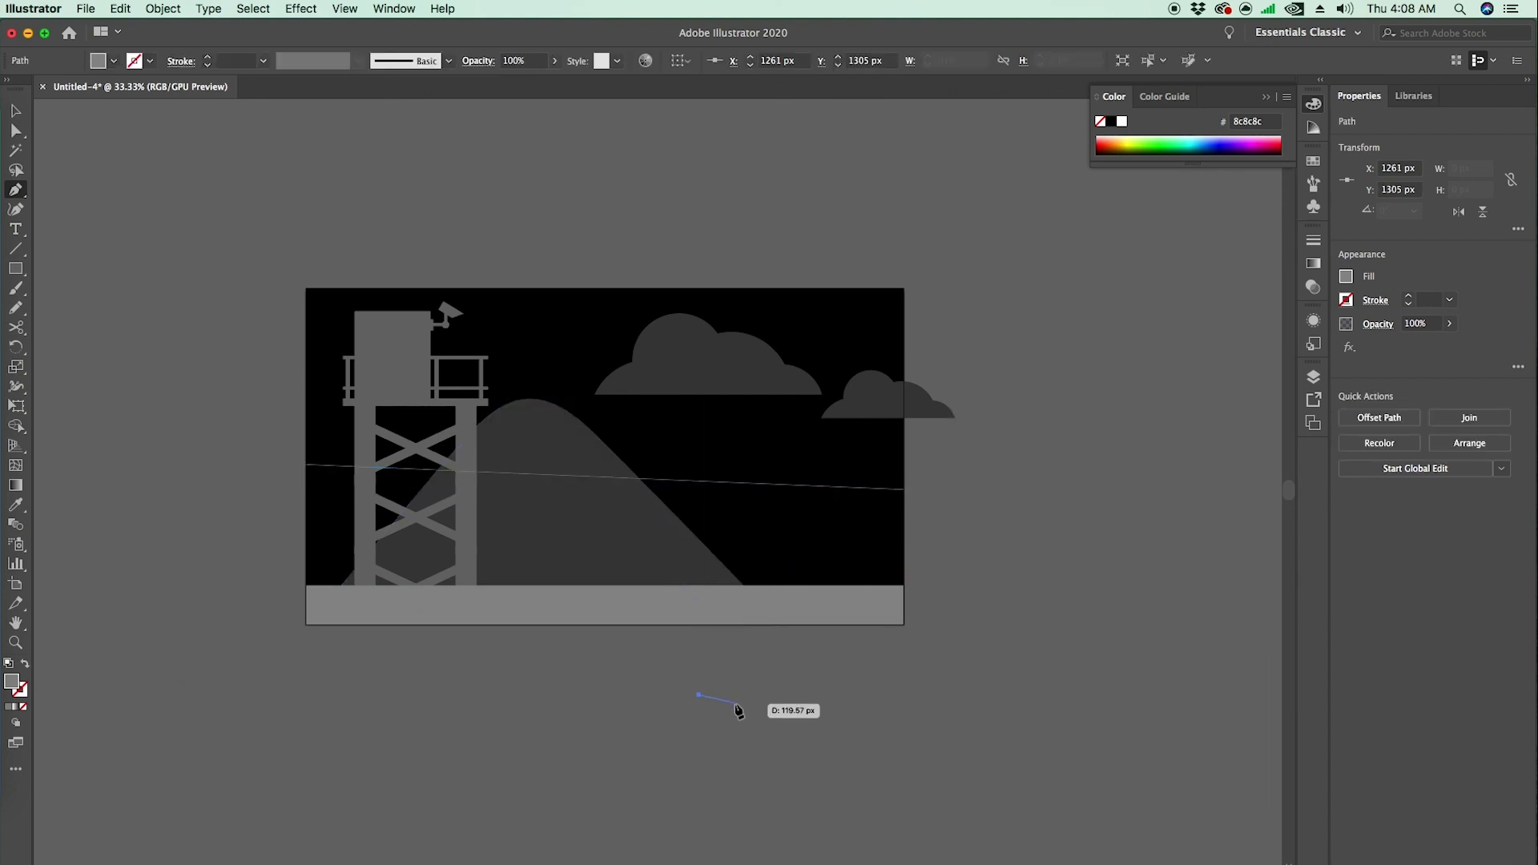
key(v)
click(731, 712)
drag(738, 731, 635, 668)
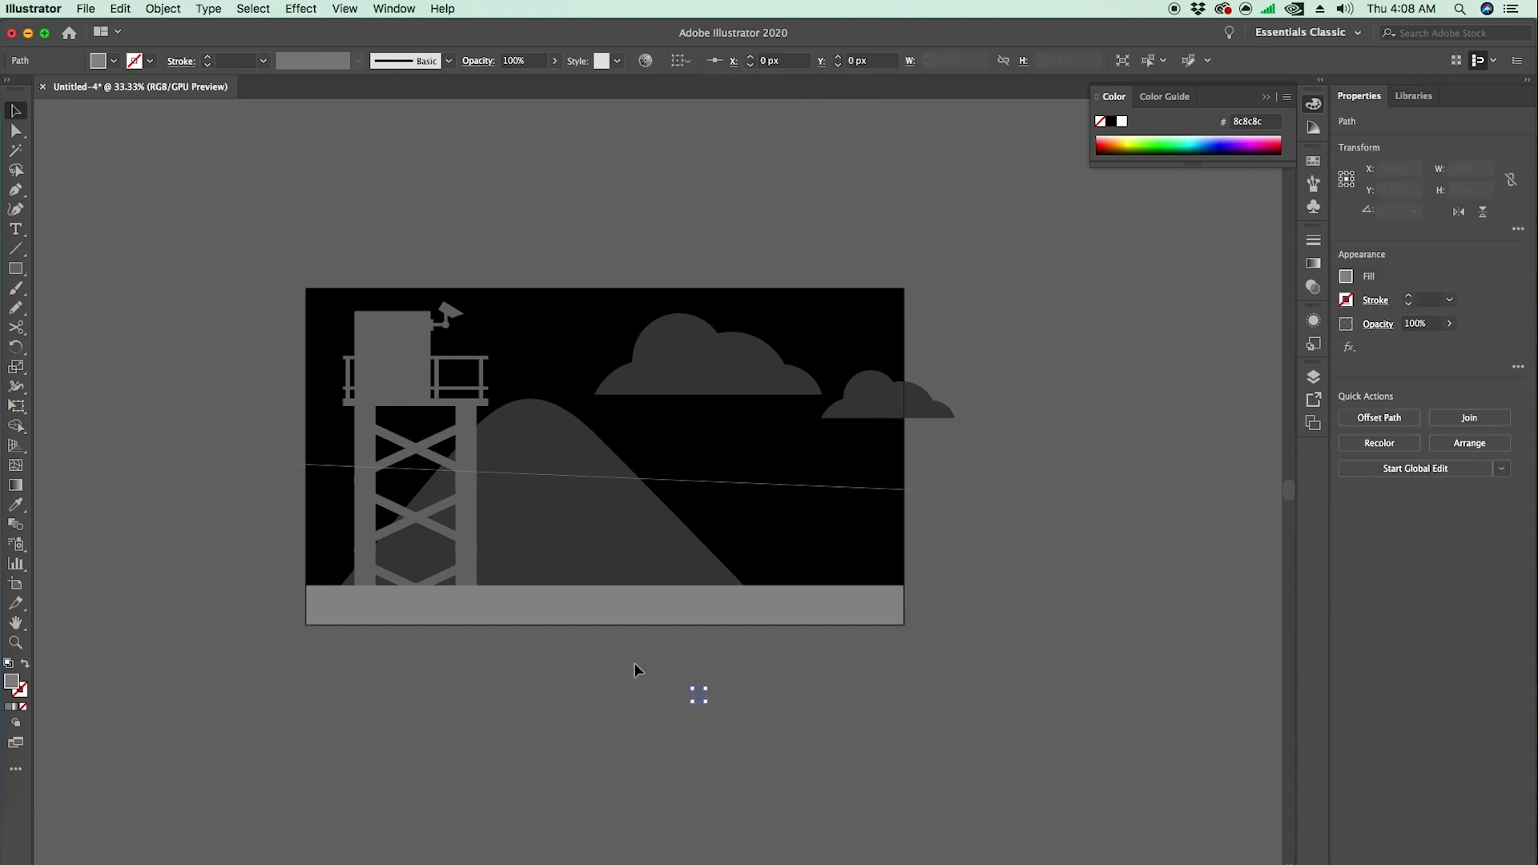
key(Delete)
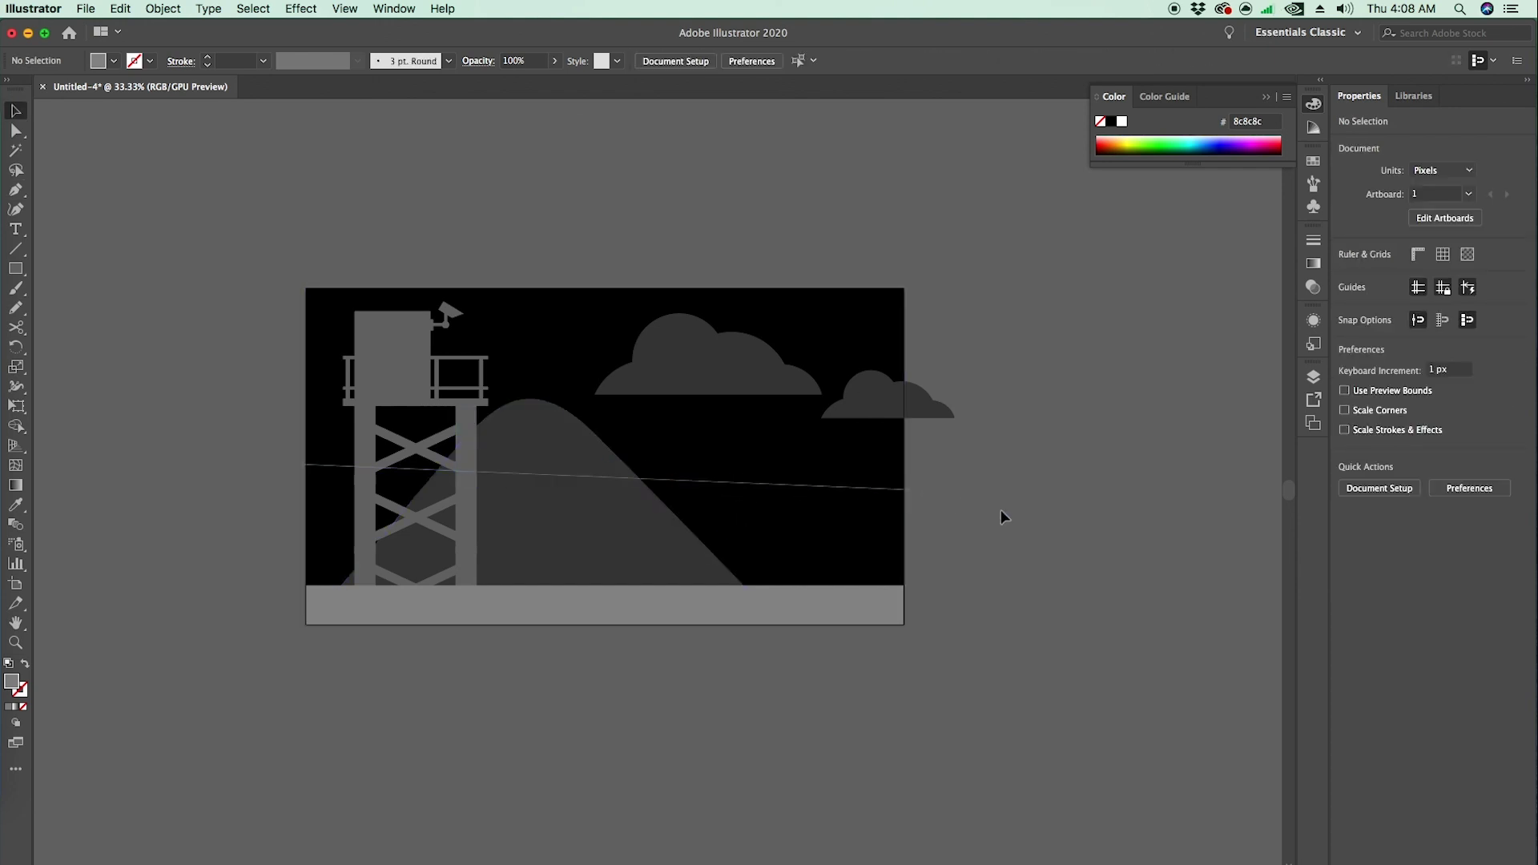
- Swap the sloping line's fill and stroke, and set its stroke weight to 8 pt
key(z)
click(688, 489)
drag(688, 488, 694, 523)
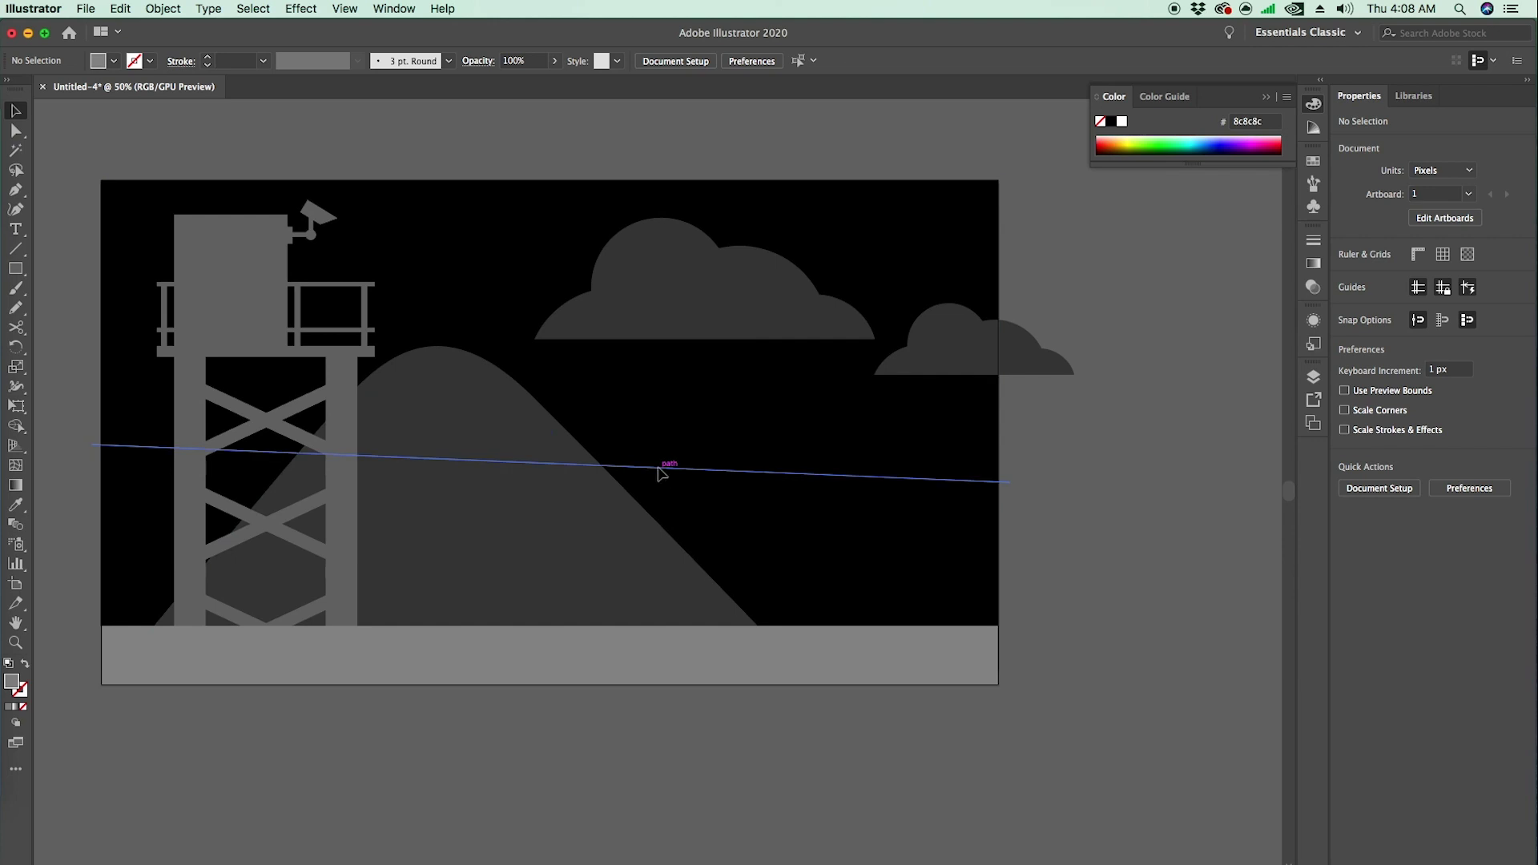
click(659, 470)
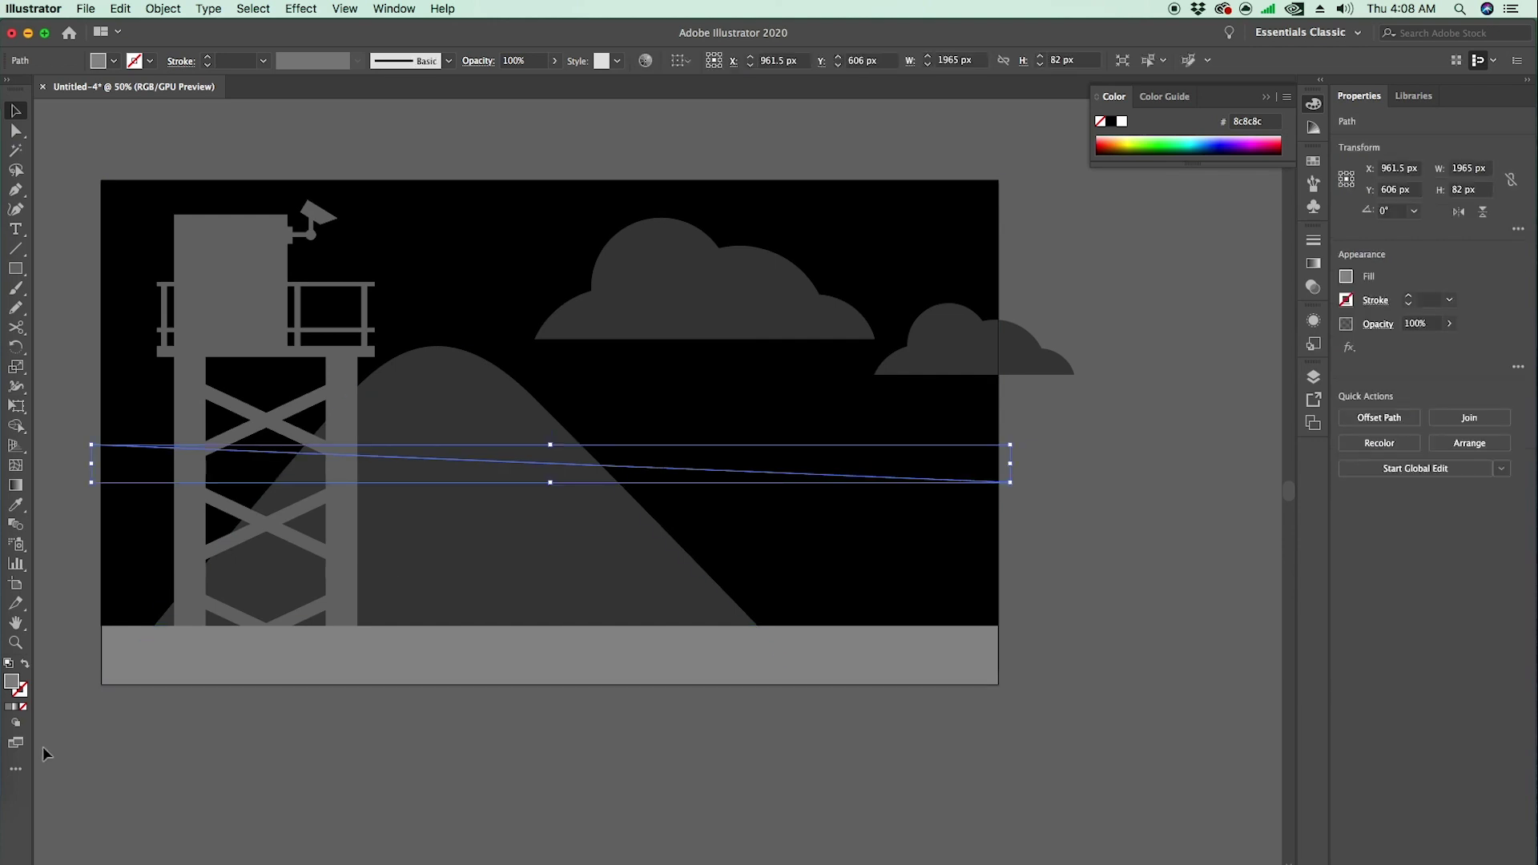
click(24, 669)
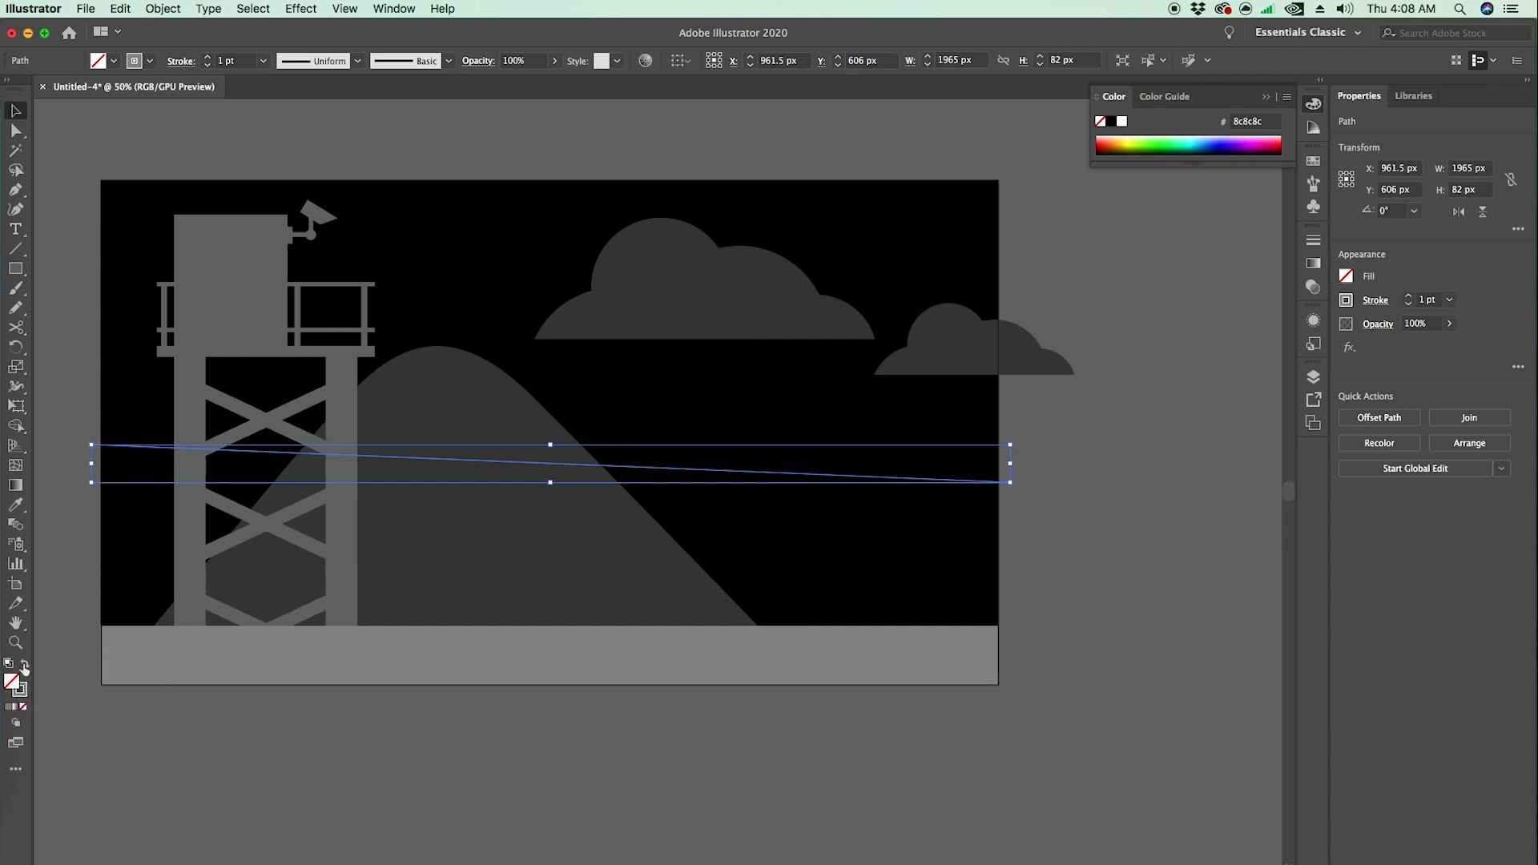
click(517, 787)
click(785, 478)
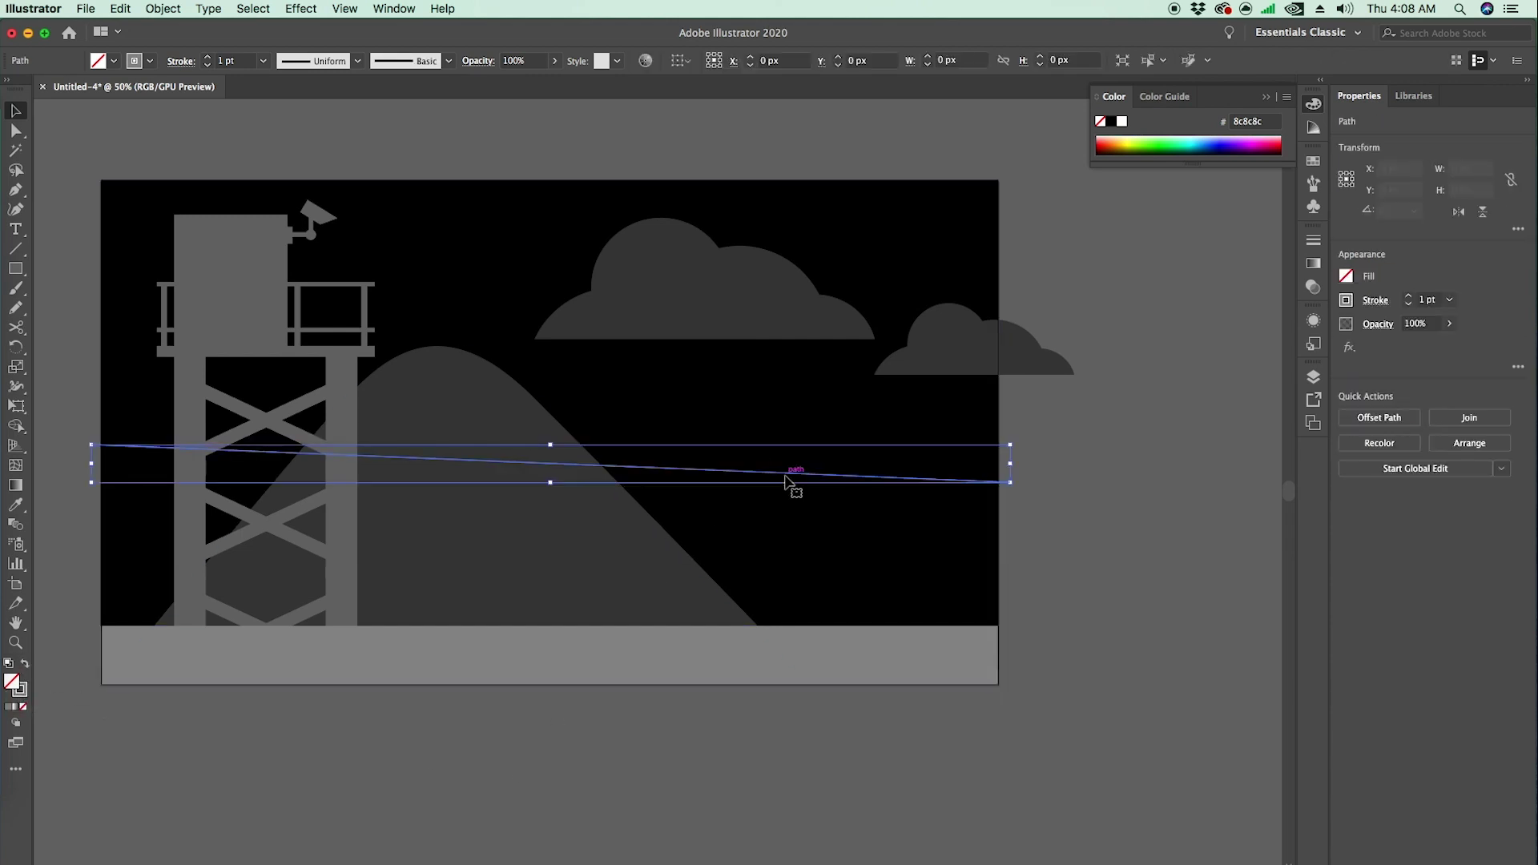
click(1407, 296)
click(1407, 296)
click(1406, 296)
click(1407, 297)
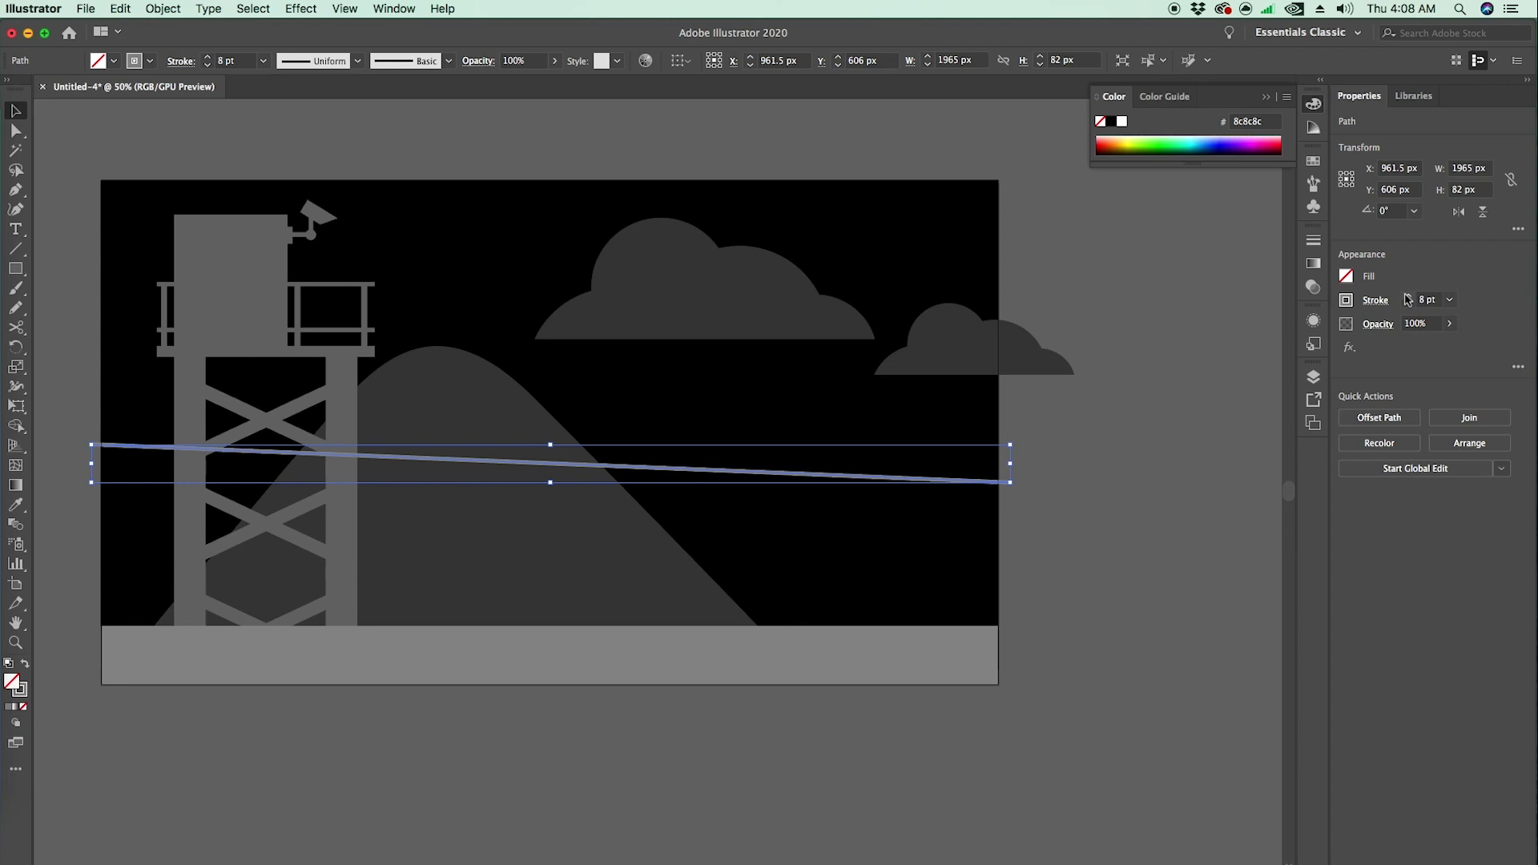
click(1118, 510)
click(940, 481)
click(1119, 452)
click(1005, 486)
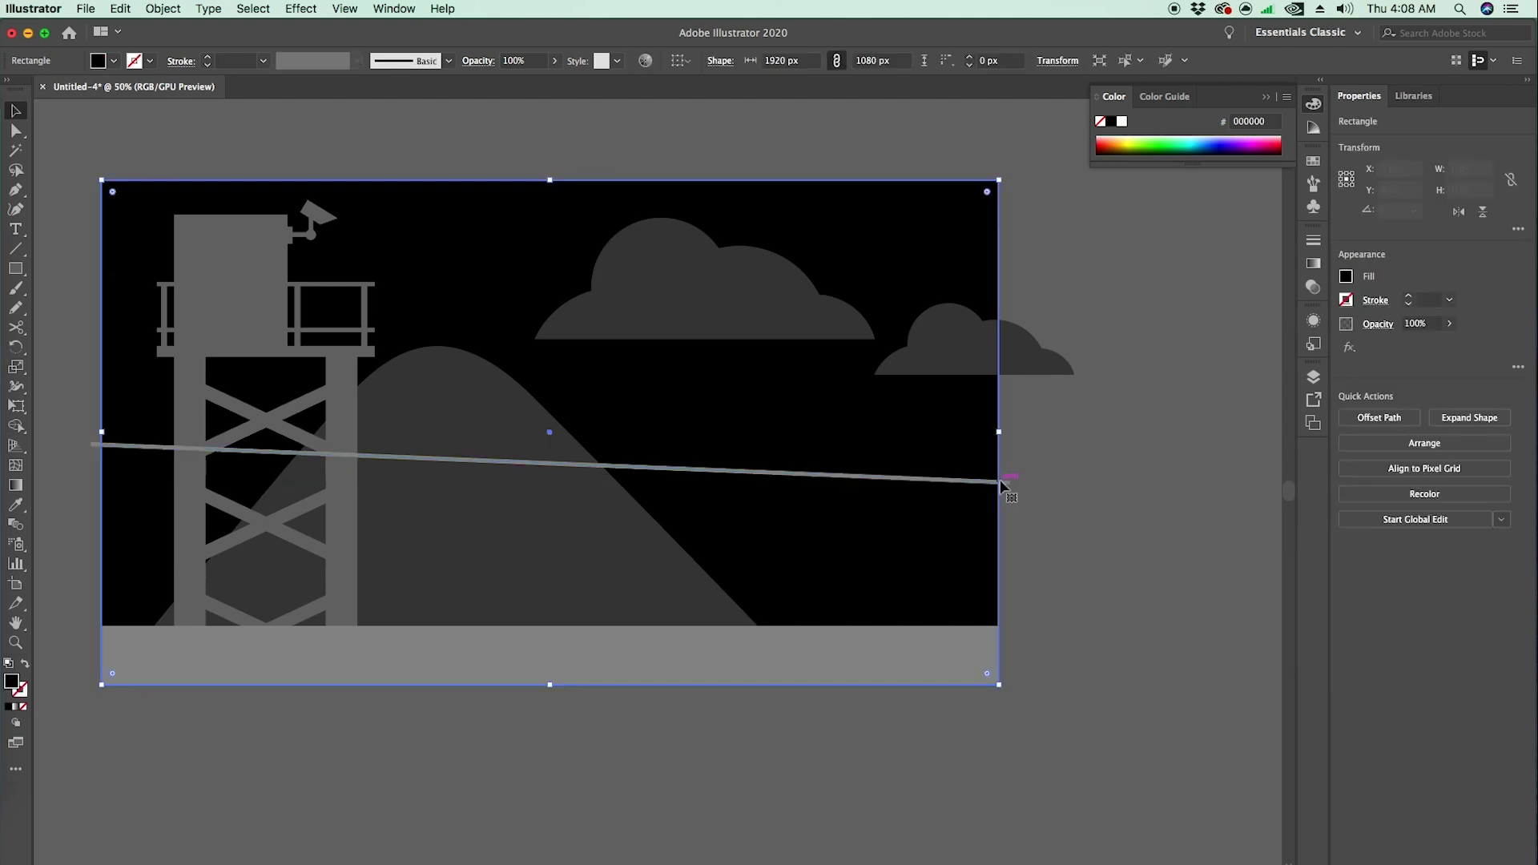
click(1006, 483)
click(1038, 510)
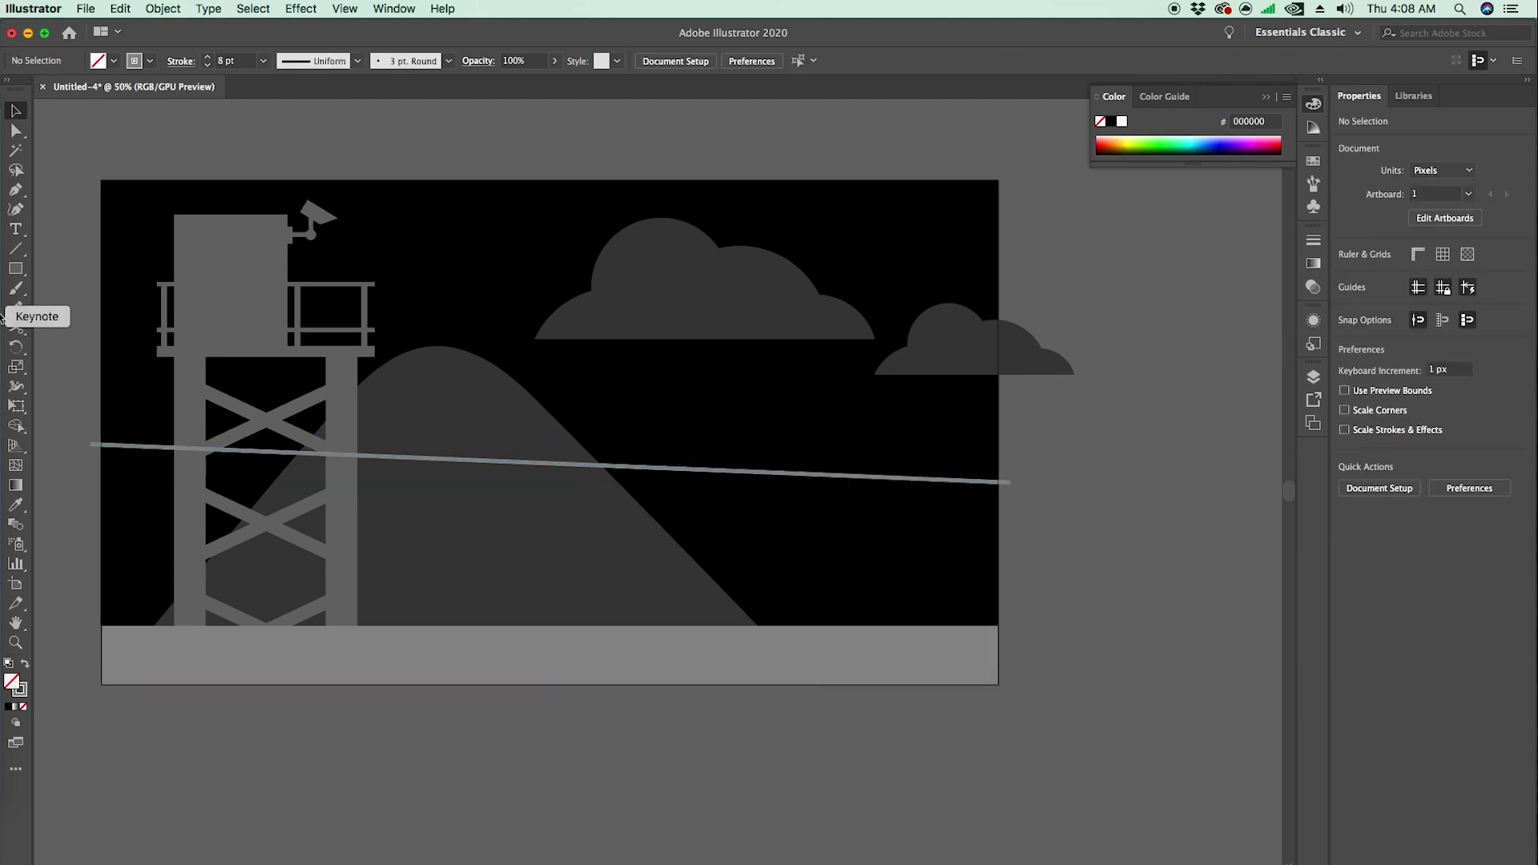
- Draw a horizontal wire across the full artboard width below the sloping one, at about Y 710 px
click(15, 189)
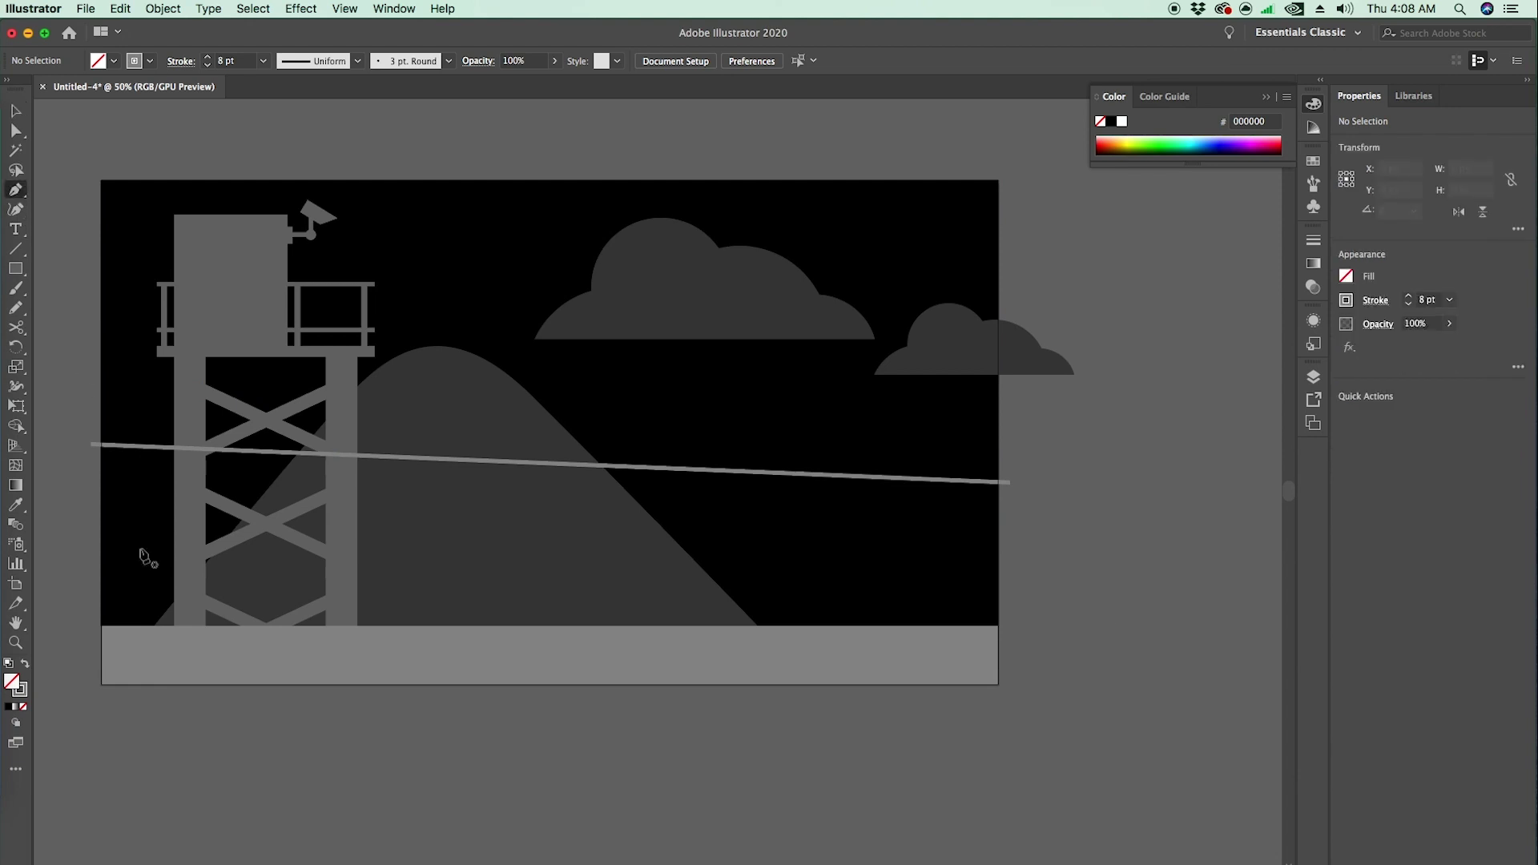
click(91, 512)
click(1012, 512)
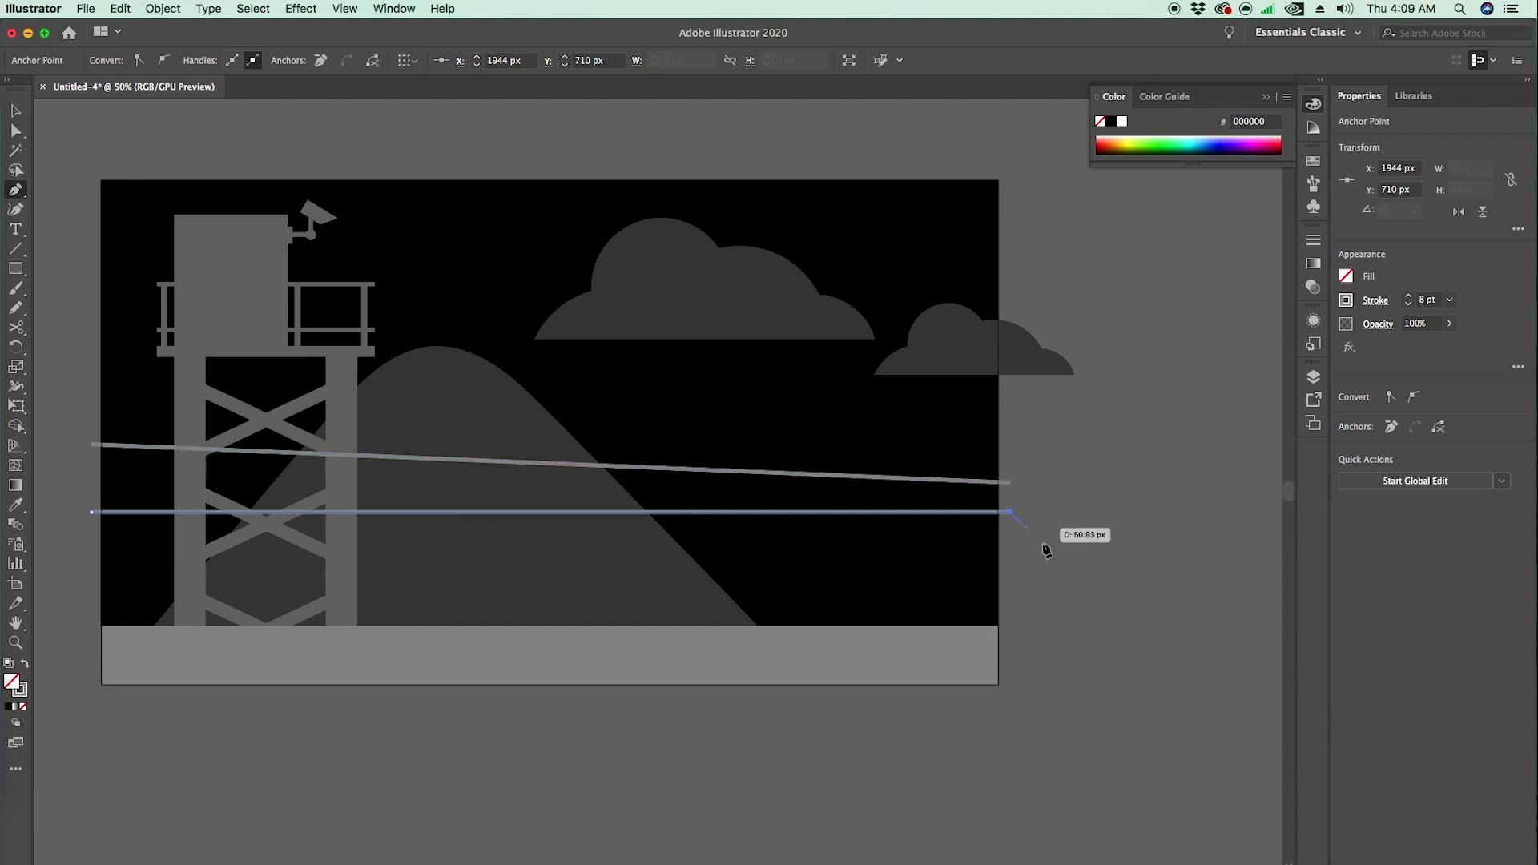
key(v)
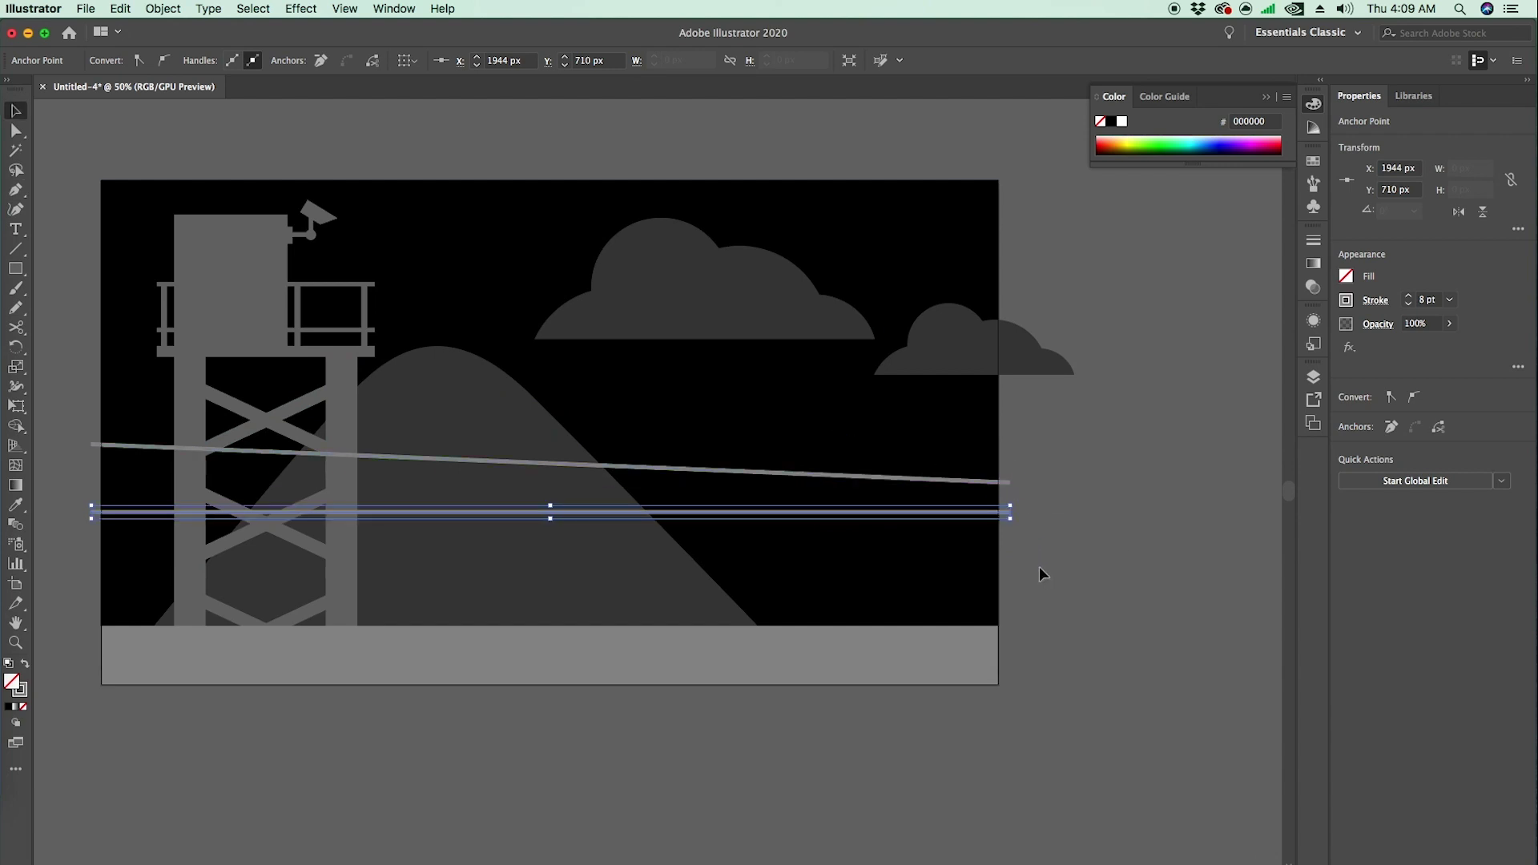
click(1039, 568)
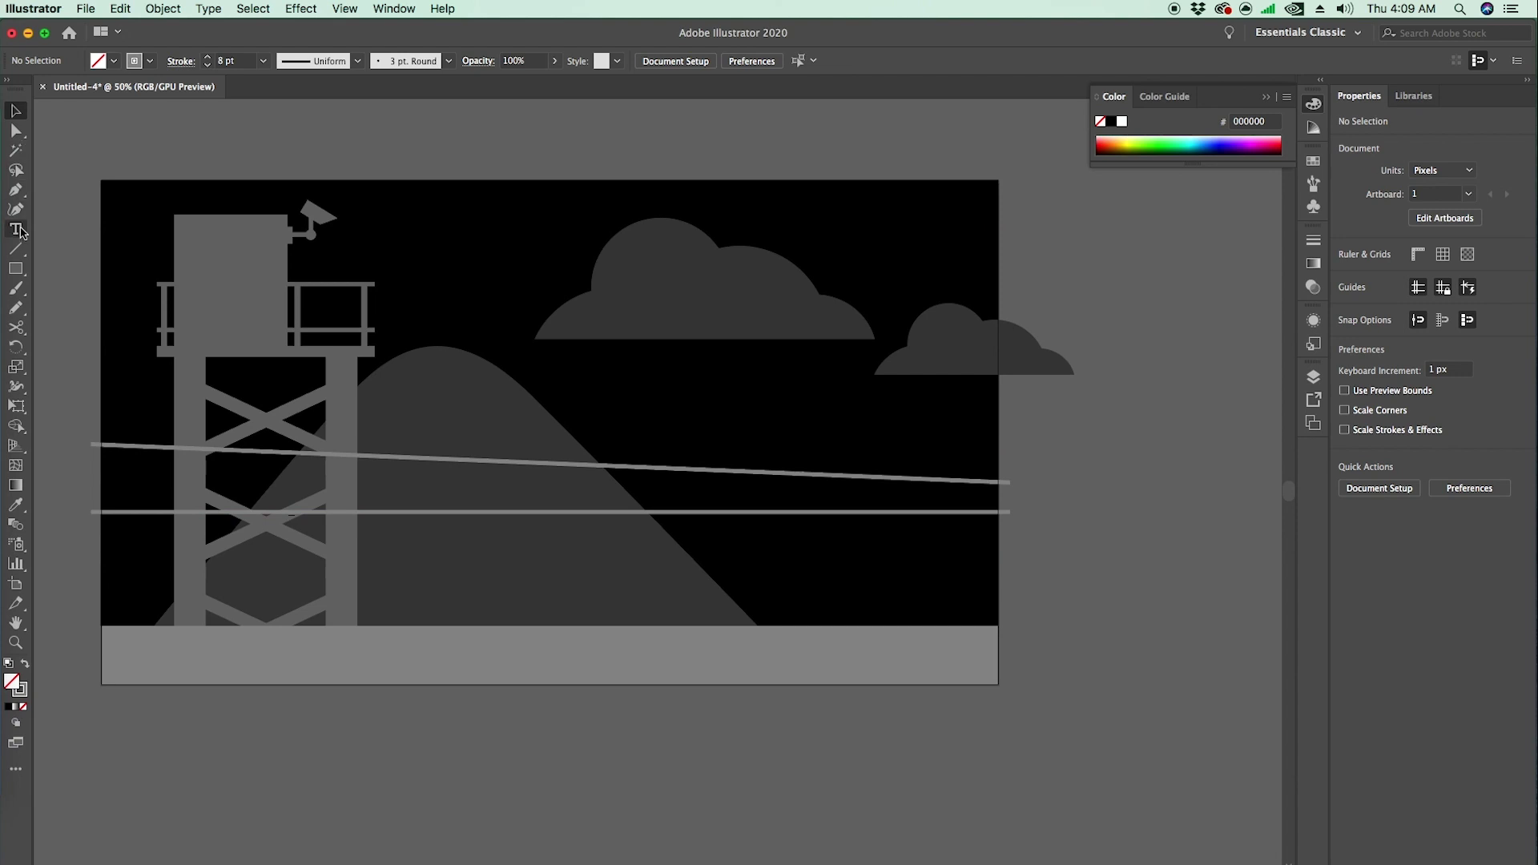
- Draw a third, slightly sloping wire across the artboard just above the ground, with its right end at about Y 863 px
click(15, 190)
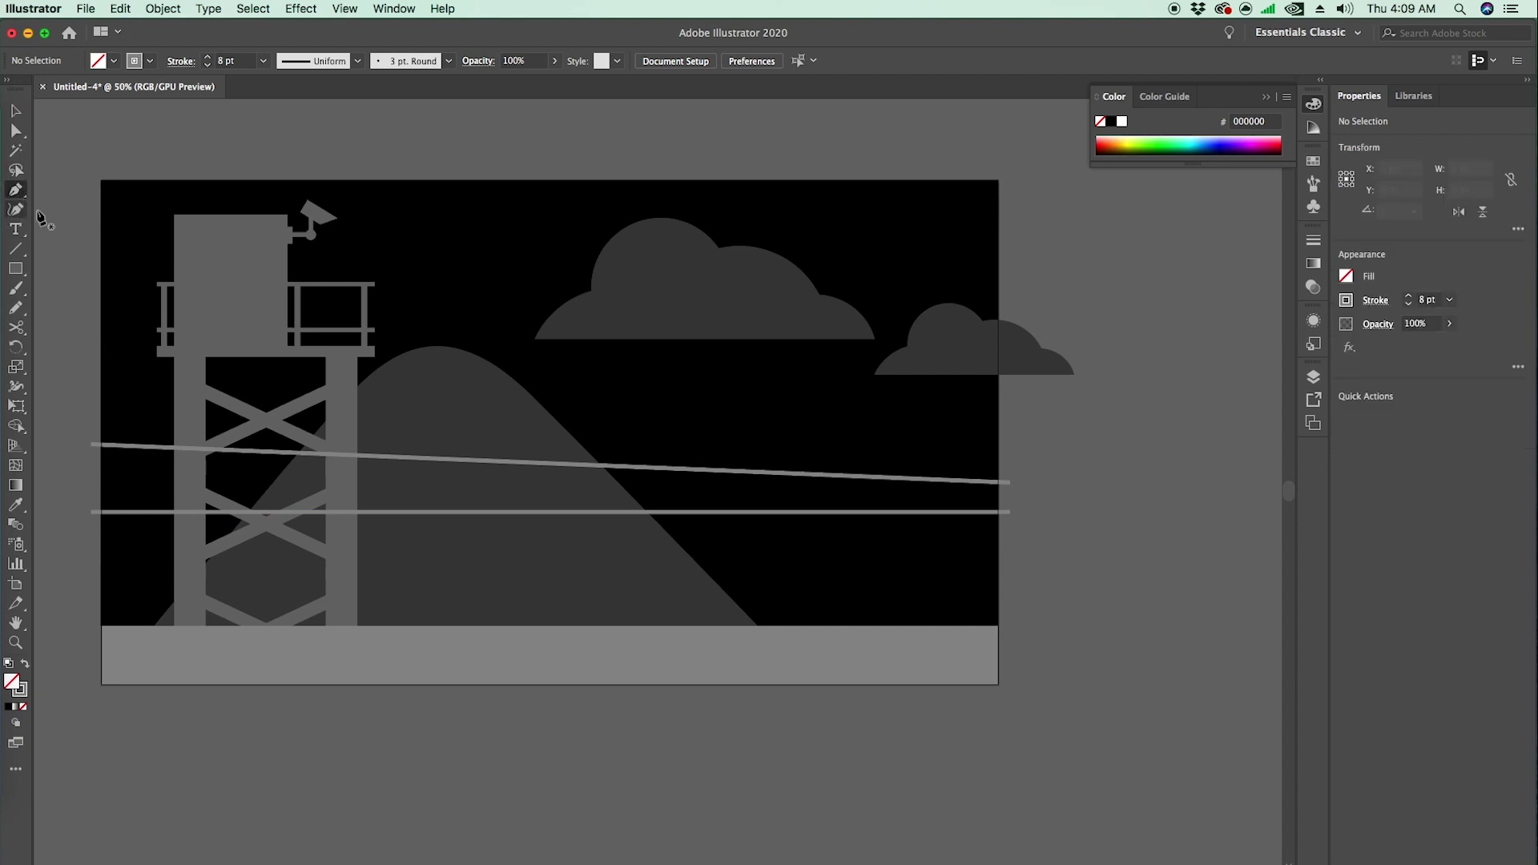
click(1014, 583)
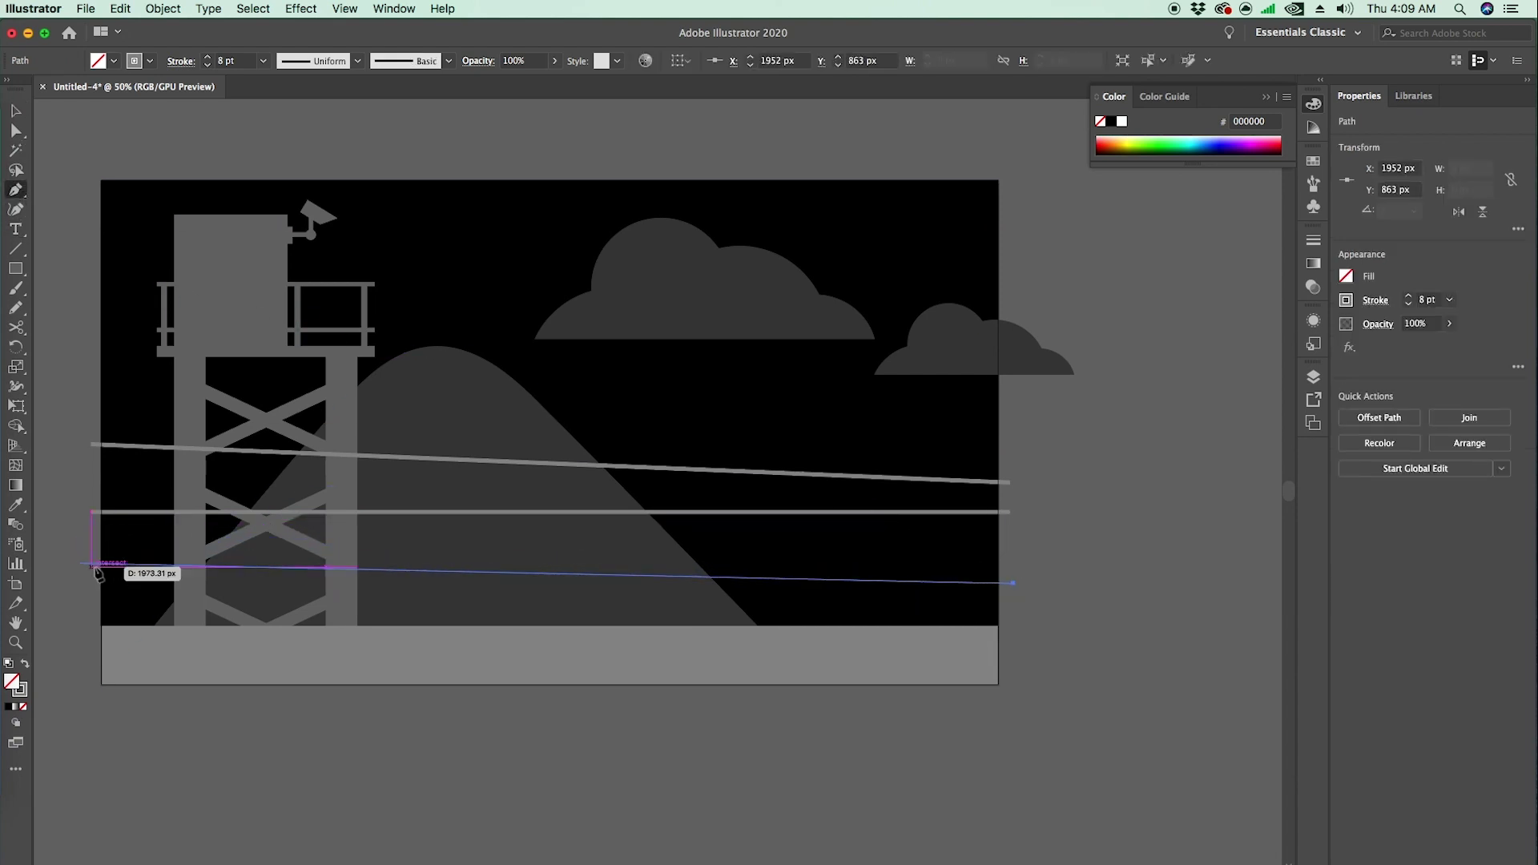
click(91, 572)
click(15, 111)
click(92, 265)
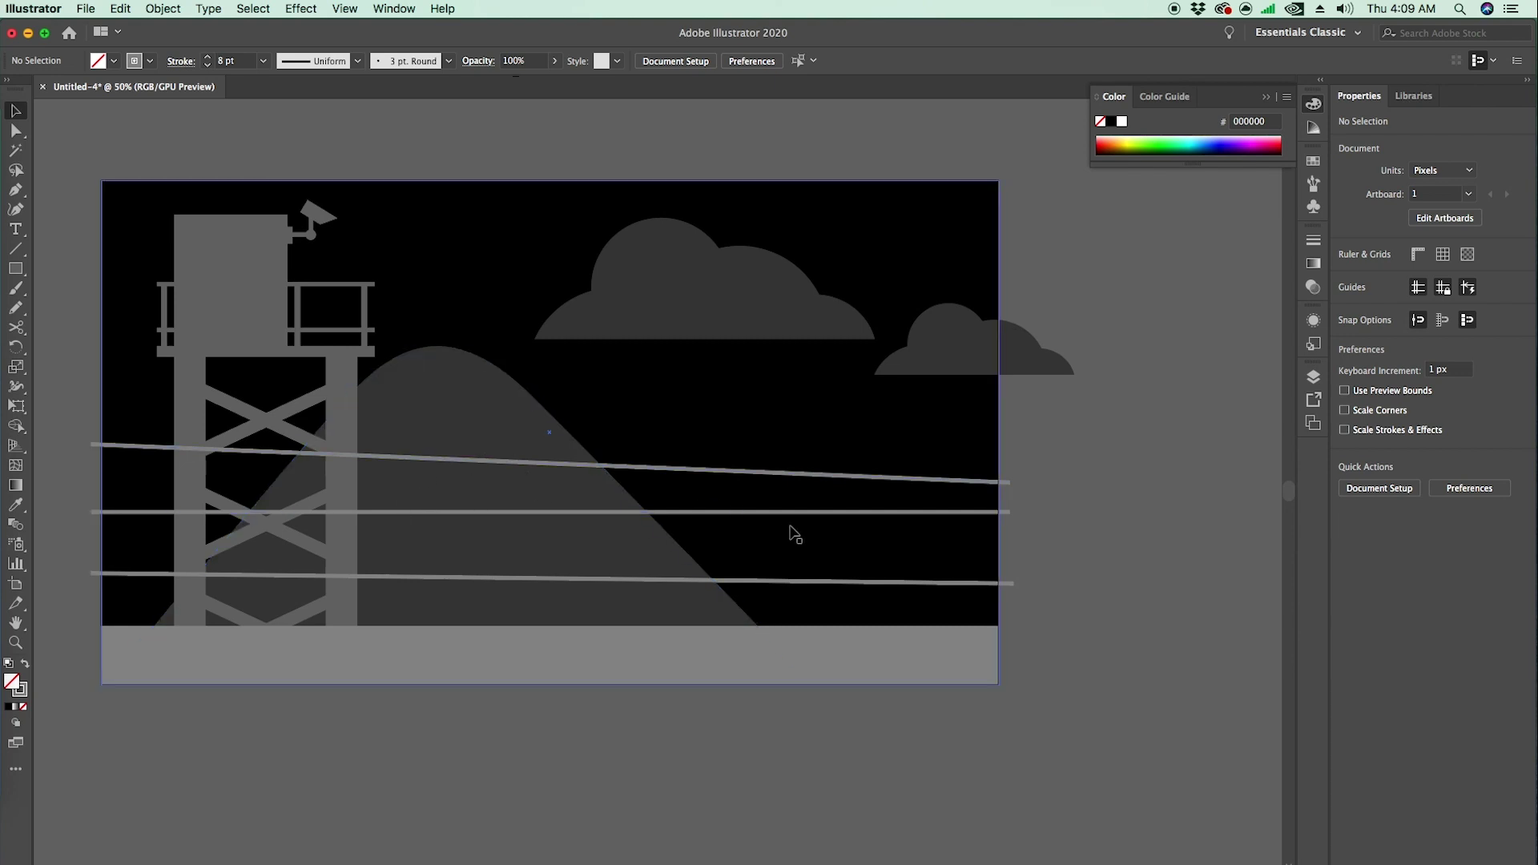
- Draw a short diagonal barb, about 54 x 55 px, across the lowest wire to the right of the mountain
key(z)
click(711, 599)
click(824, 482)
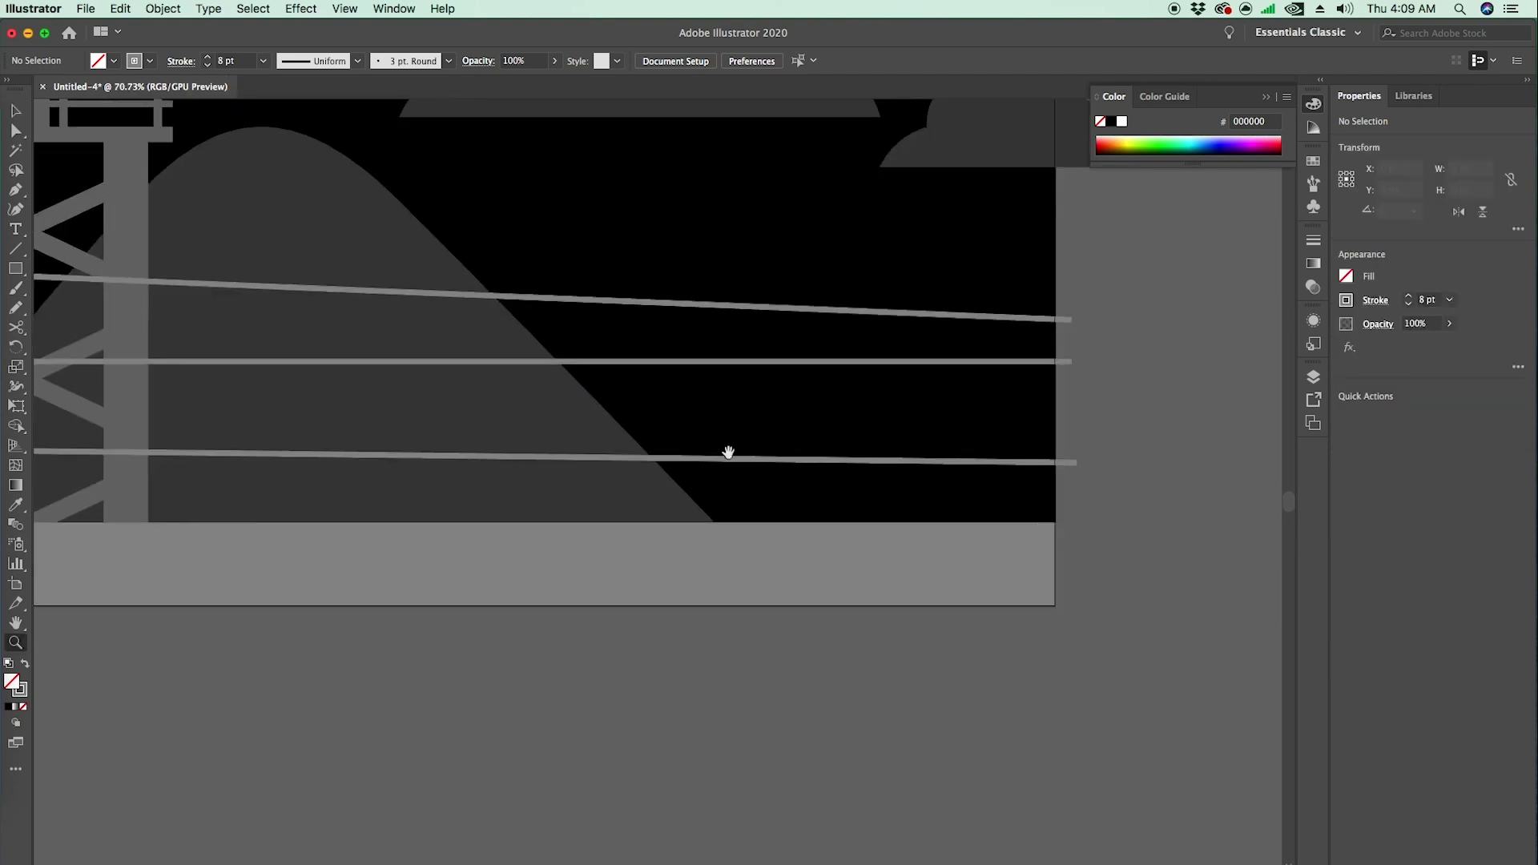
drag(728, 453, 711, 552)
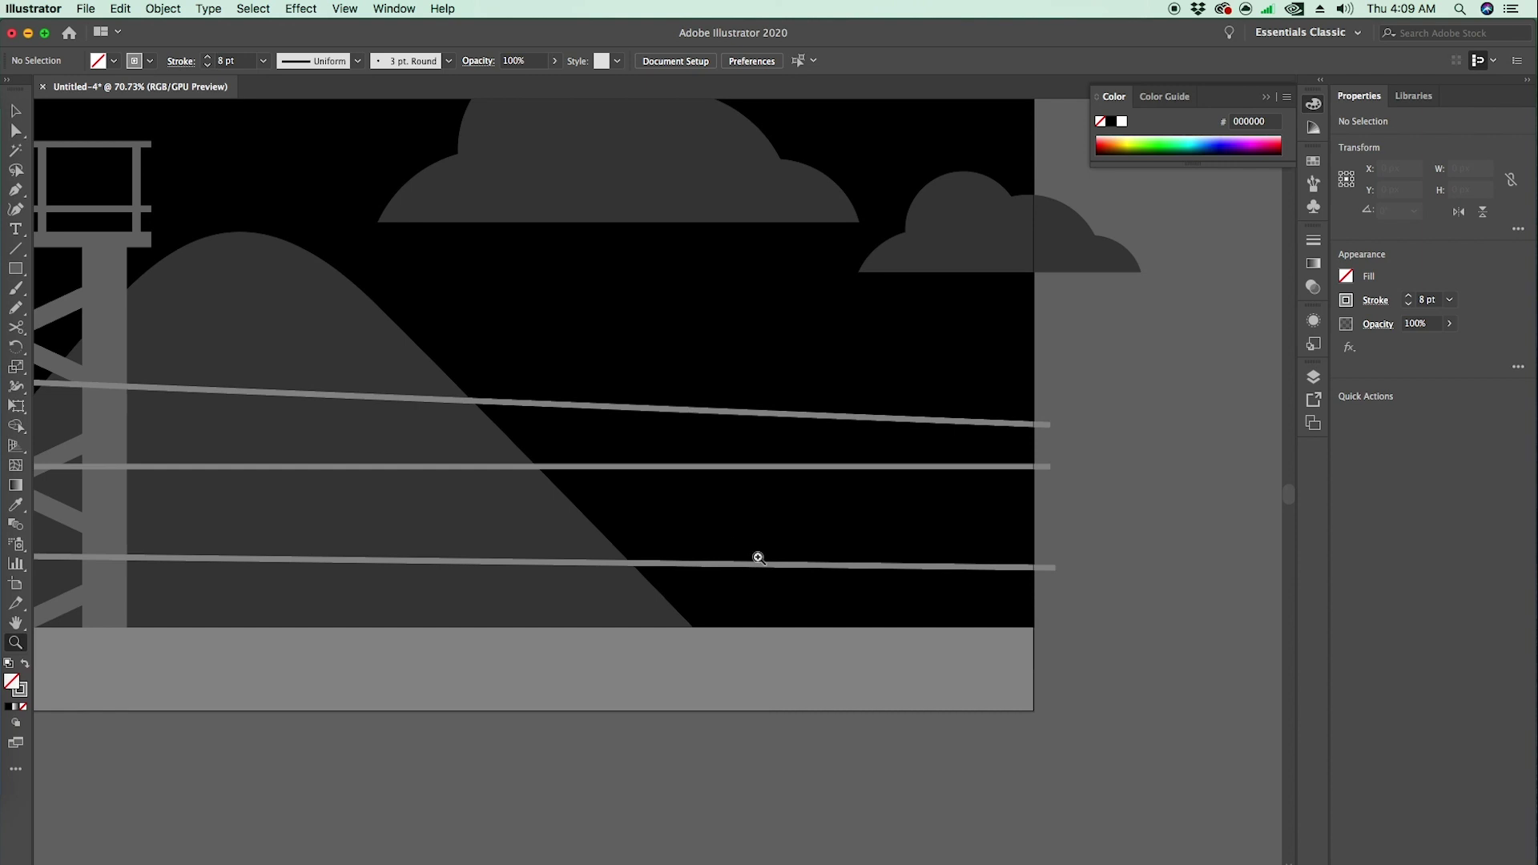
key(p)
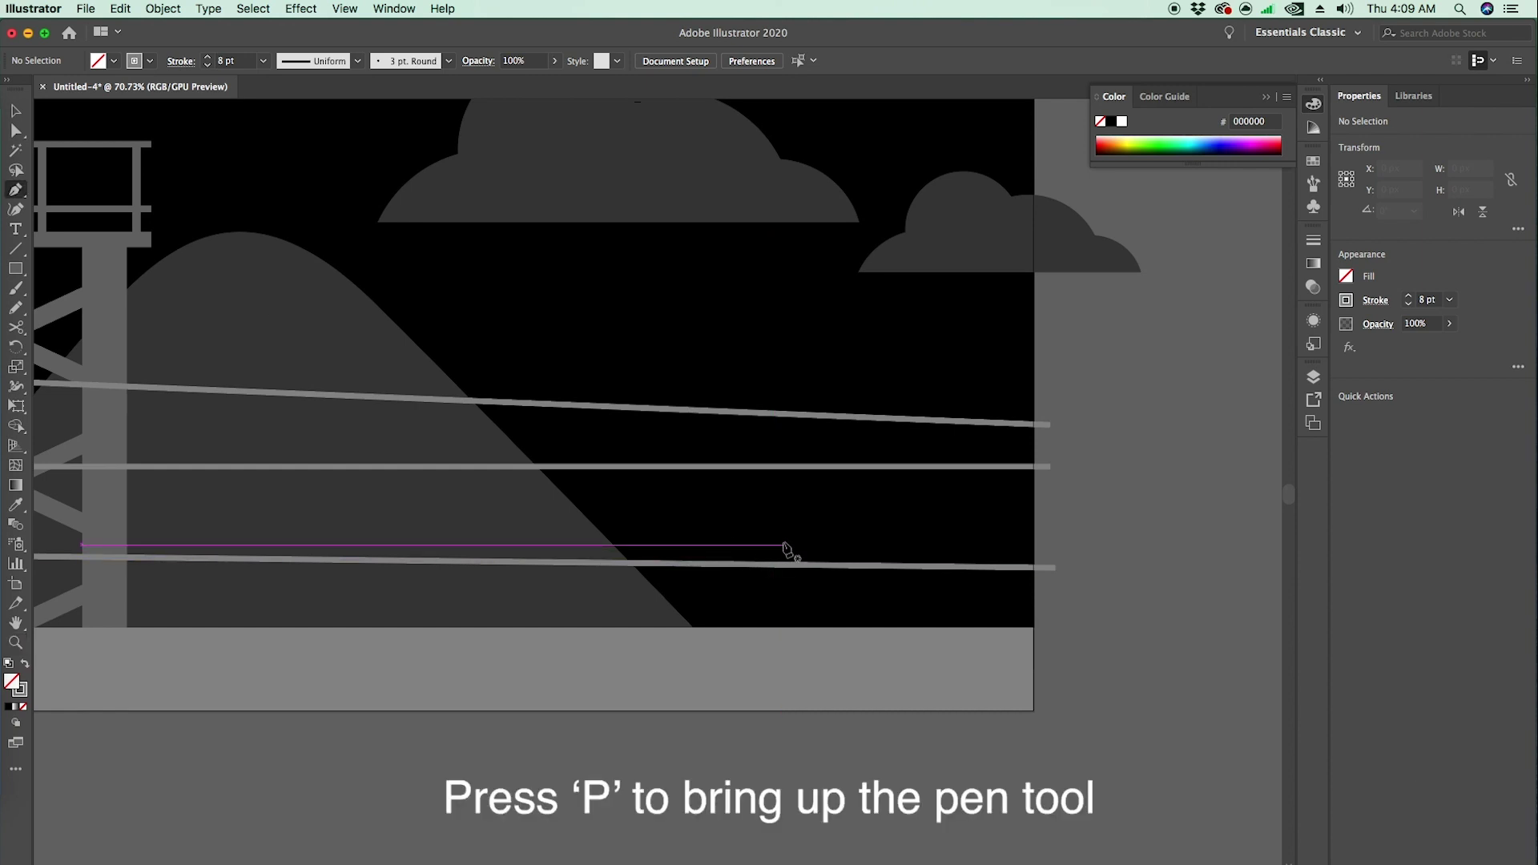
click(781, 546)
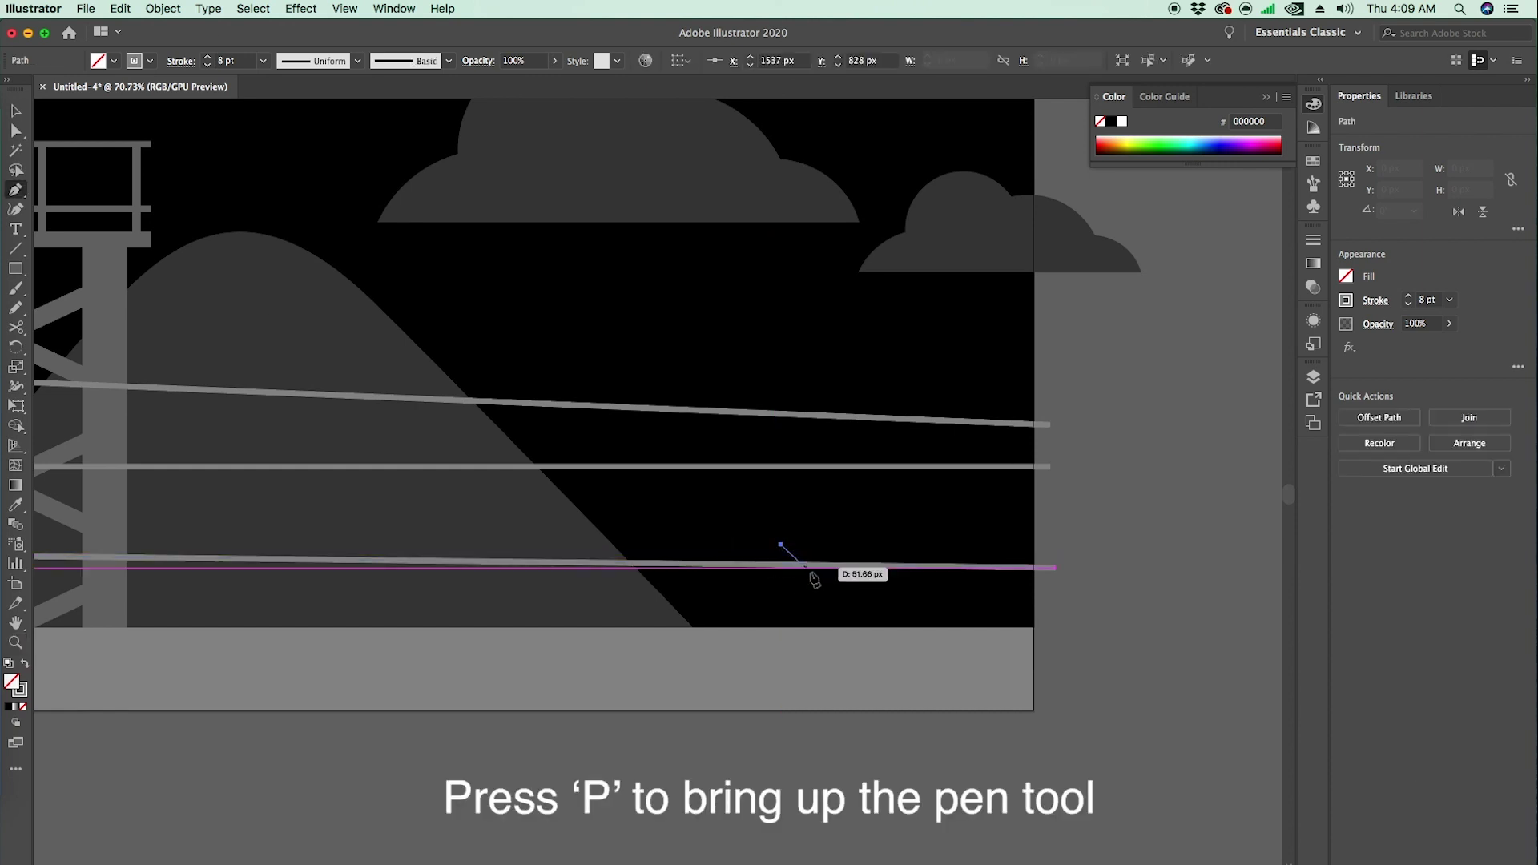
click(817, 582)
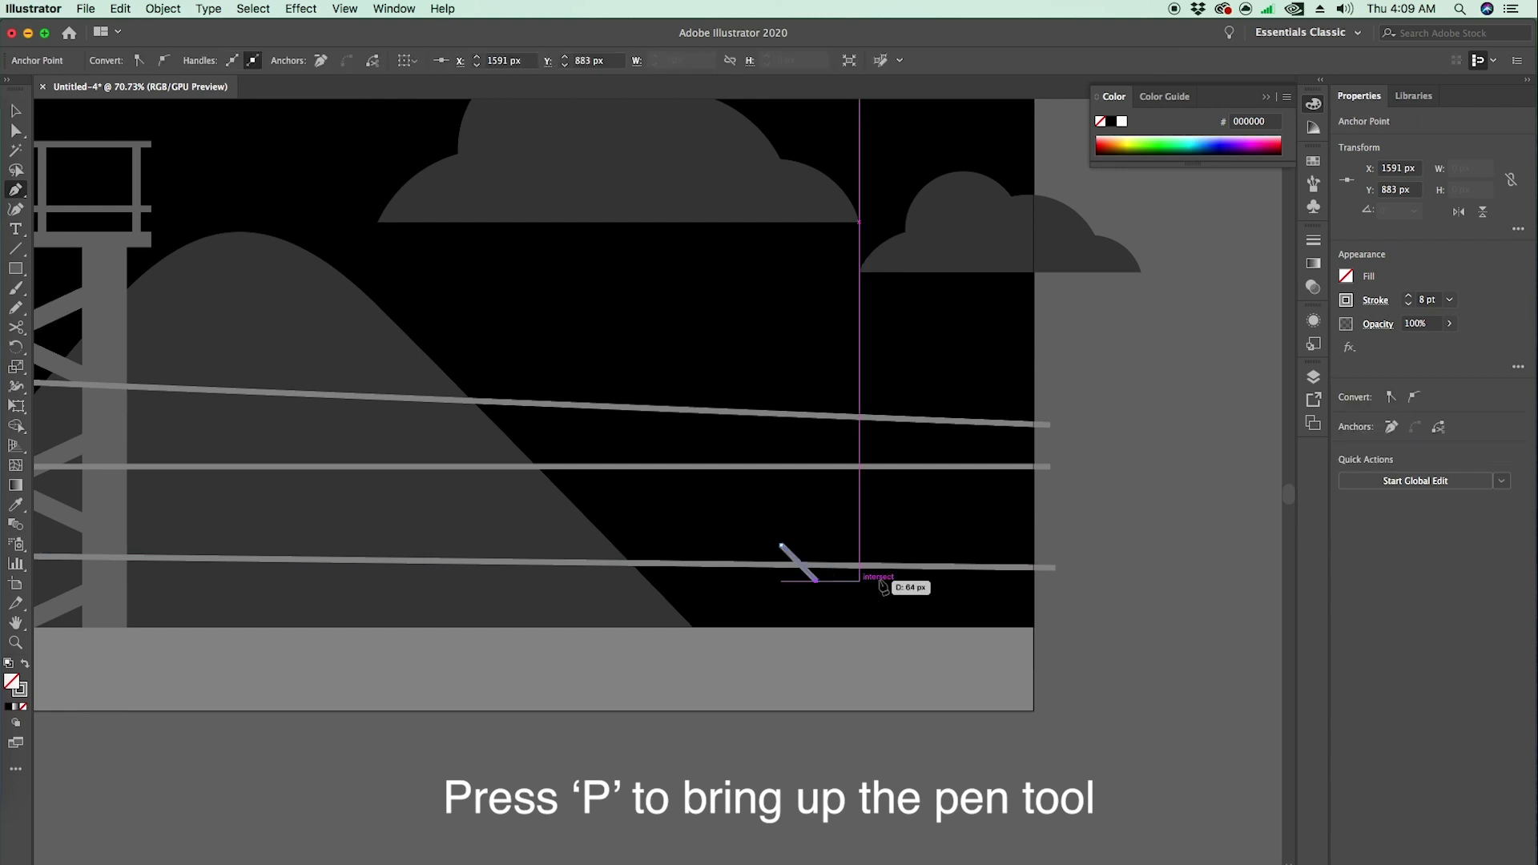
- Reflect the diagonal barb across the vertical axis as a copy, forming an X on the lowest wire
key(v)
right_click(805, 572)
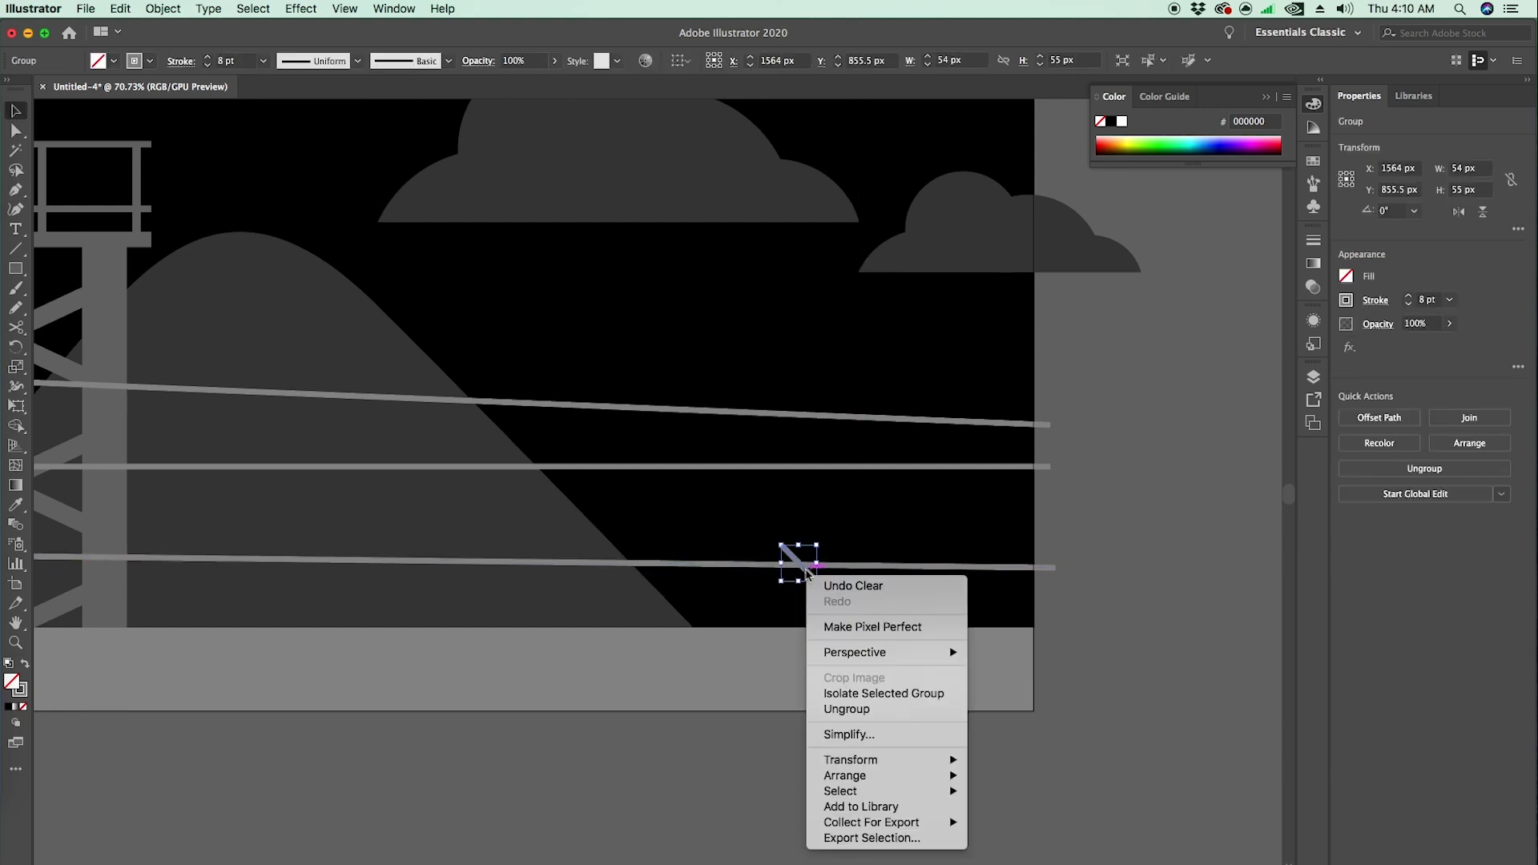
mouse_move(896, 761)
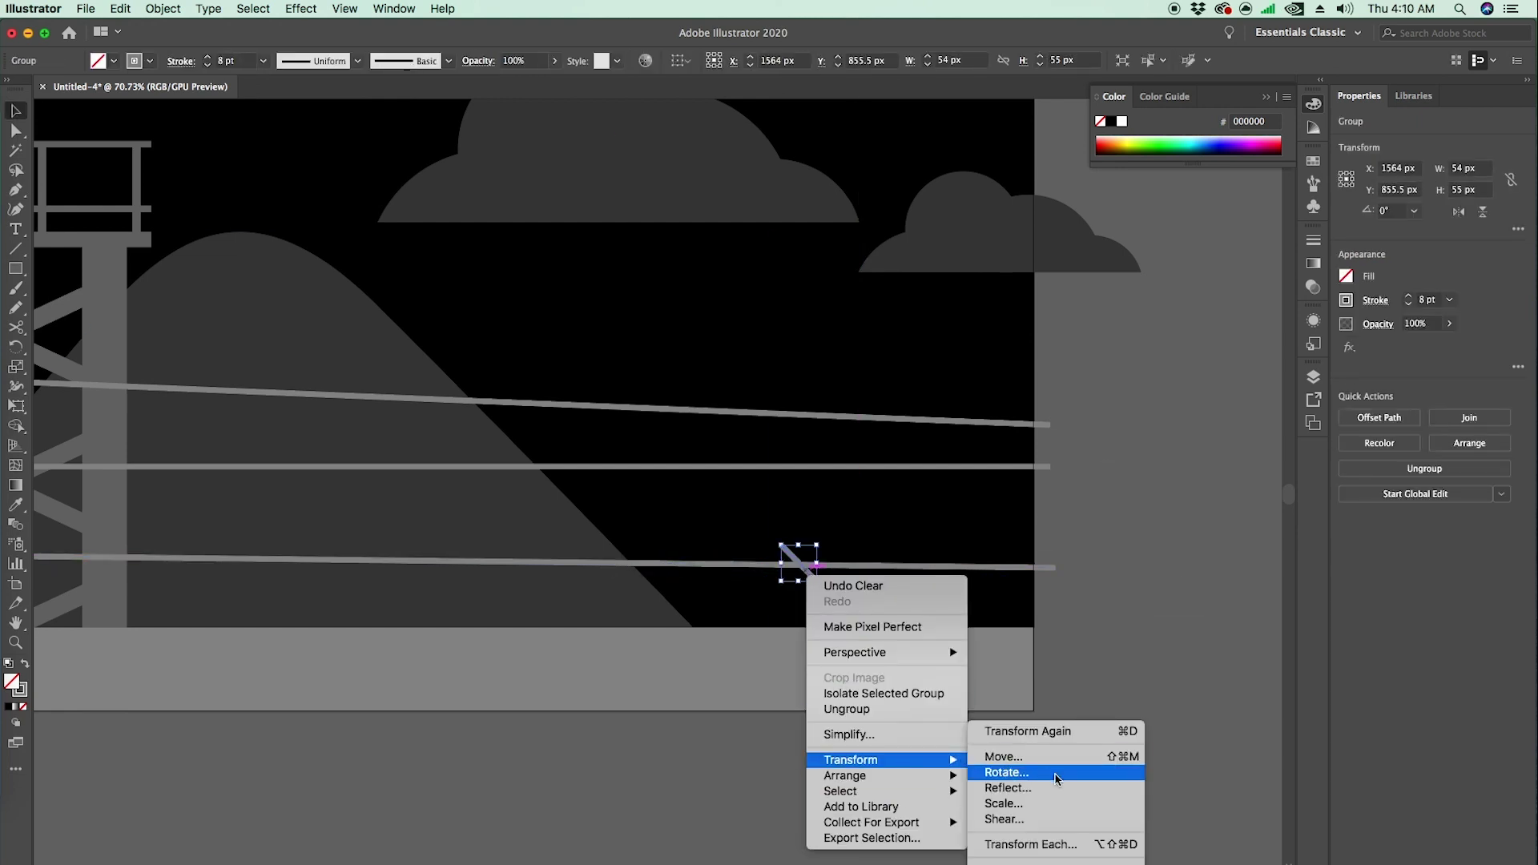
click(1055, 795)
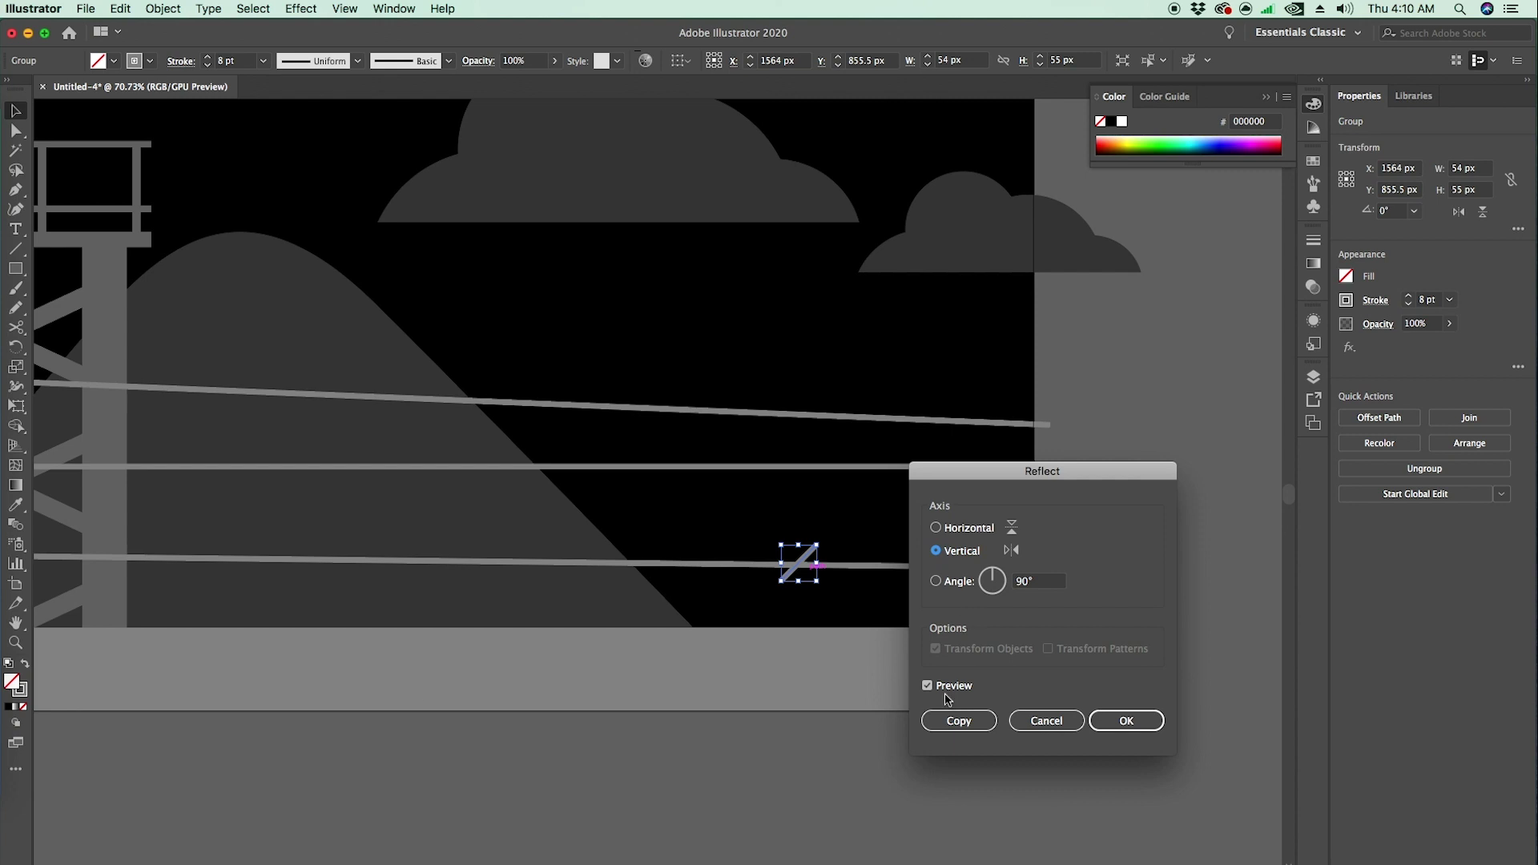
click(958, 723)
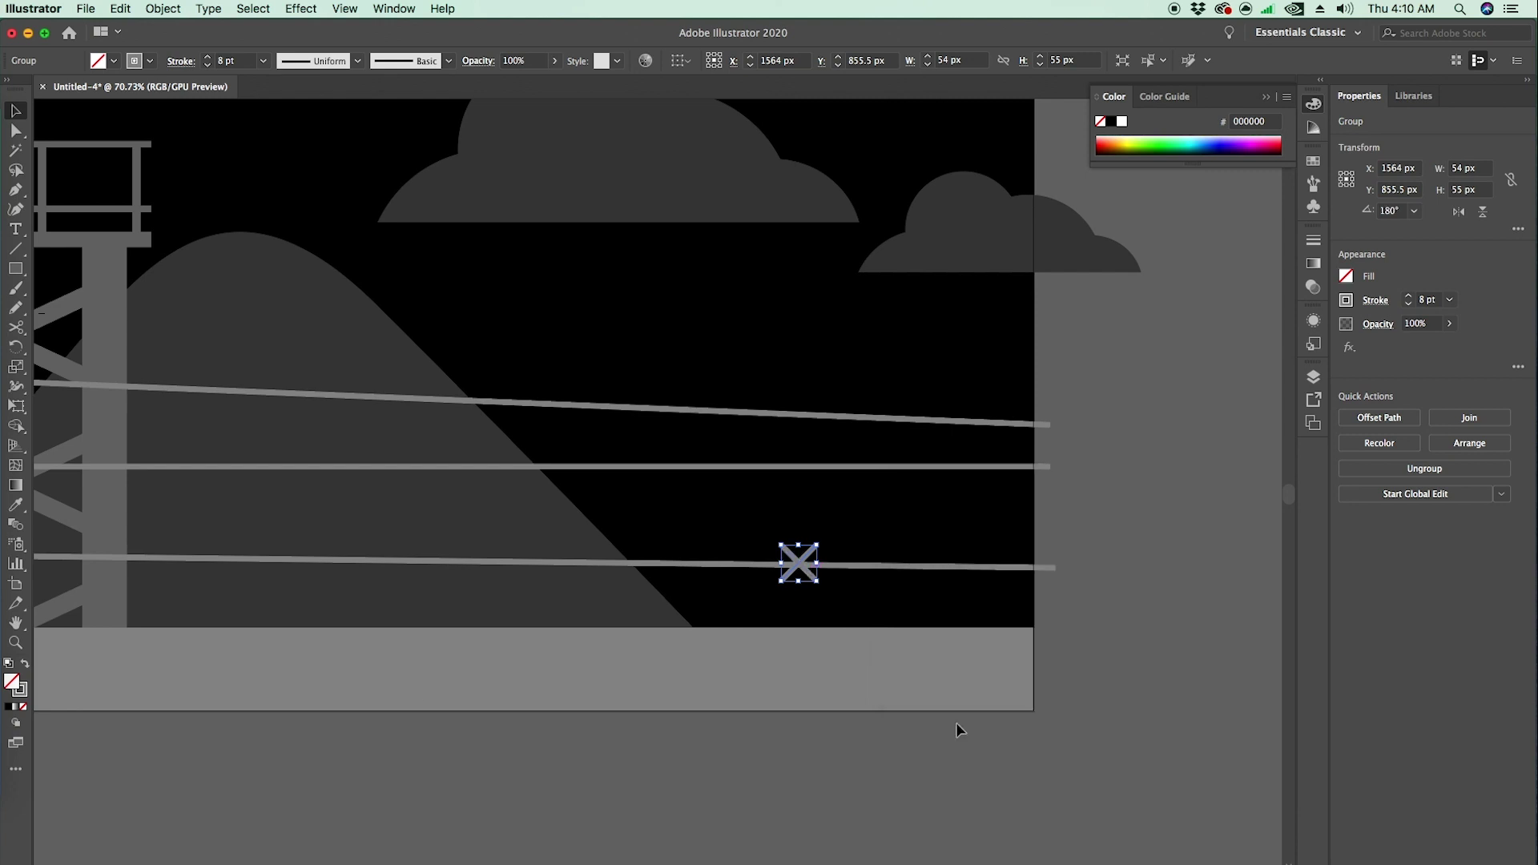
click(951, 724)
- Select both crossed barb strokes and group them into one X-shaped barb
click(811, 567)
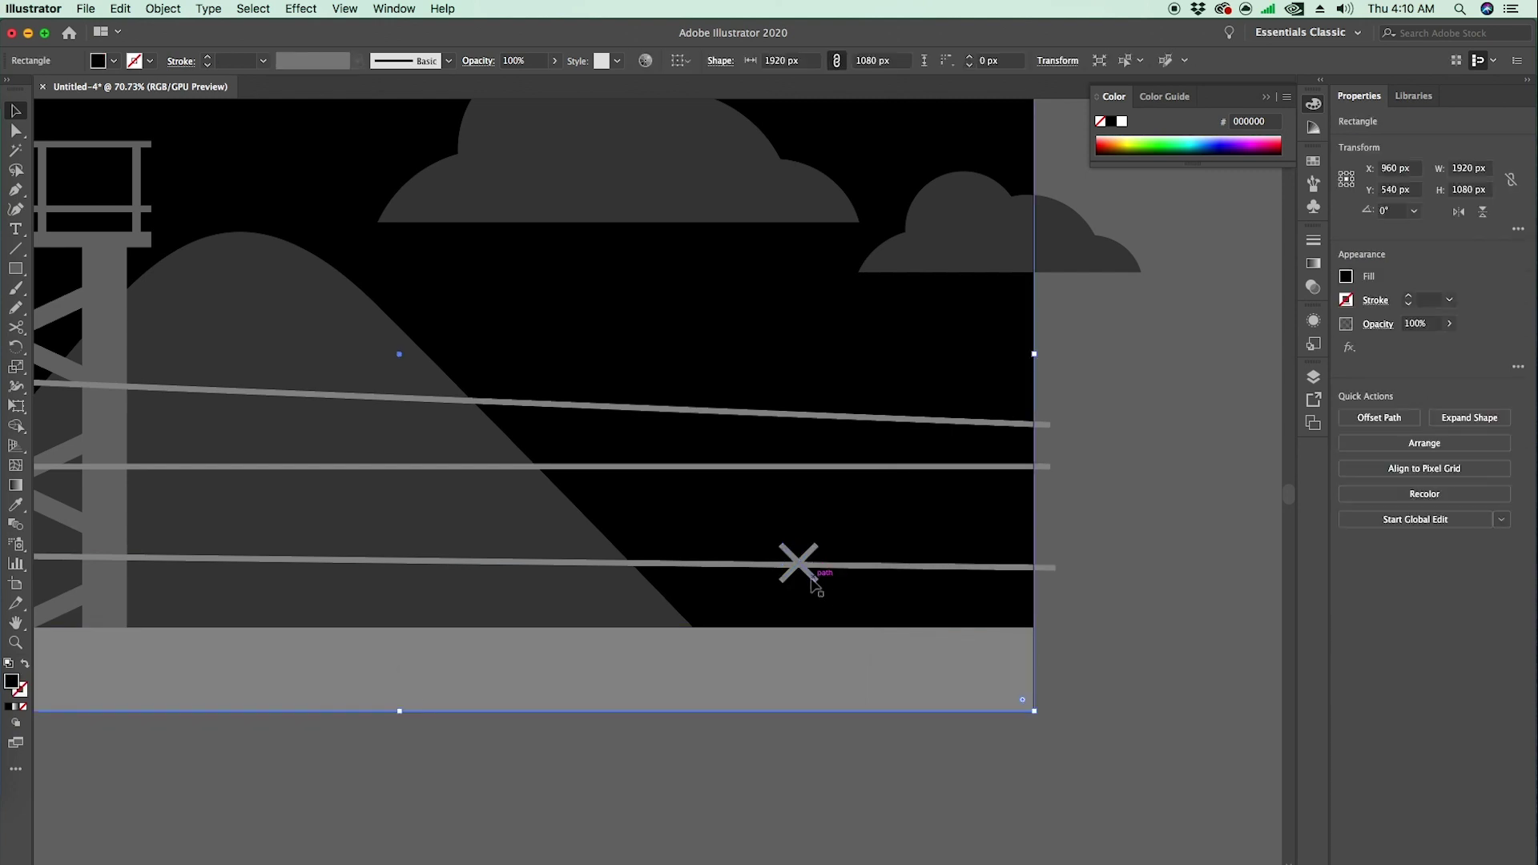
click(813, 562)
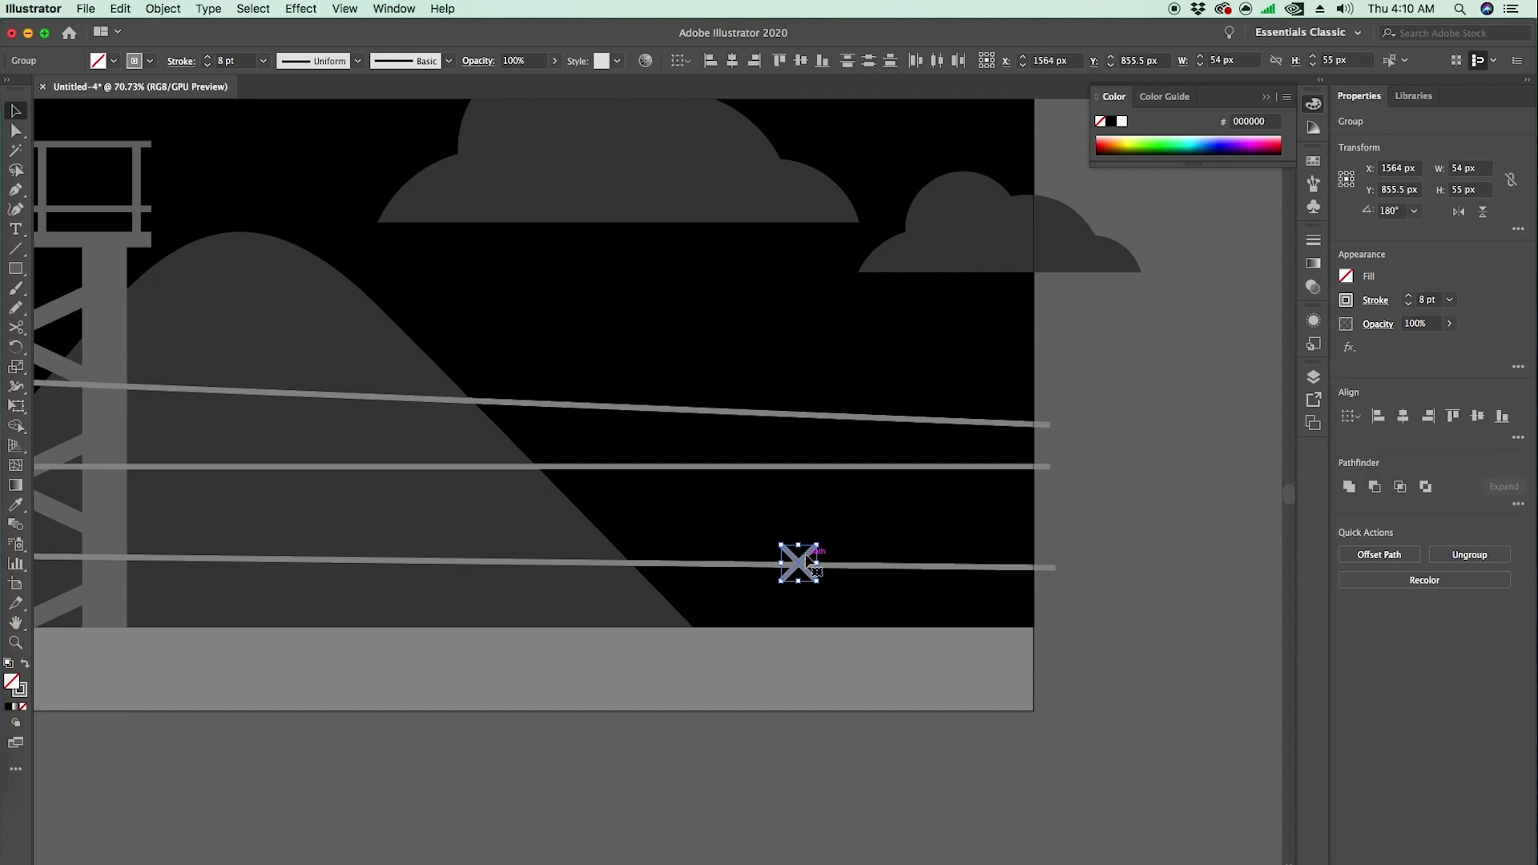
right_click(809, 559)
click(885, 693)
click(902, 773)
drag(534, 555, 770, 651)
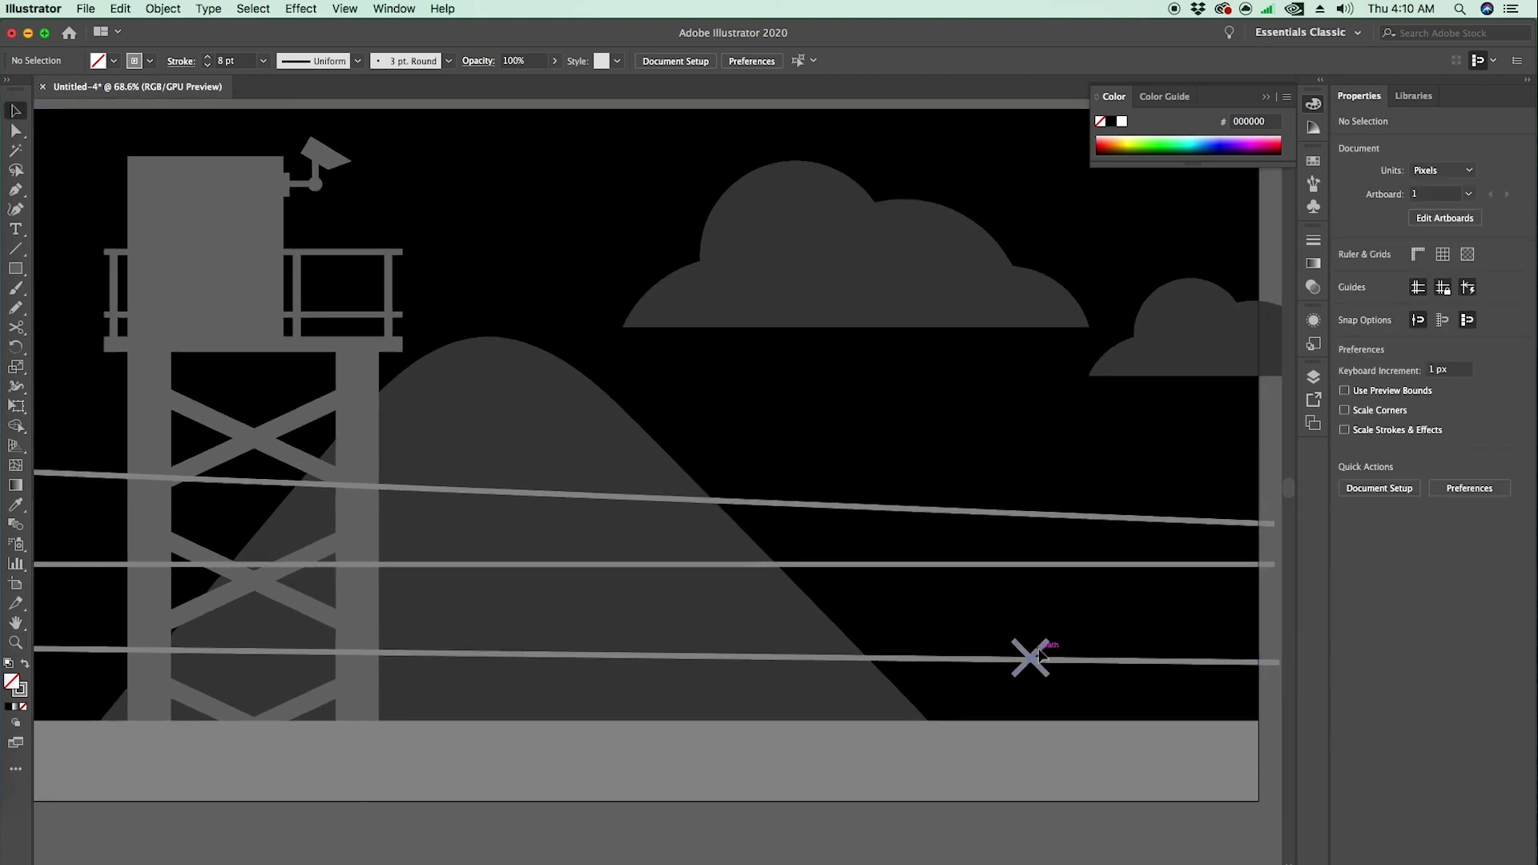
- Duplicate the X-shaped barb along the lowest wire, with copies over the mountain at about X 989 px and between the tower legs at about X 278 px
click(1038, 659)
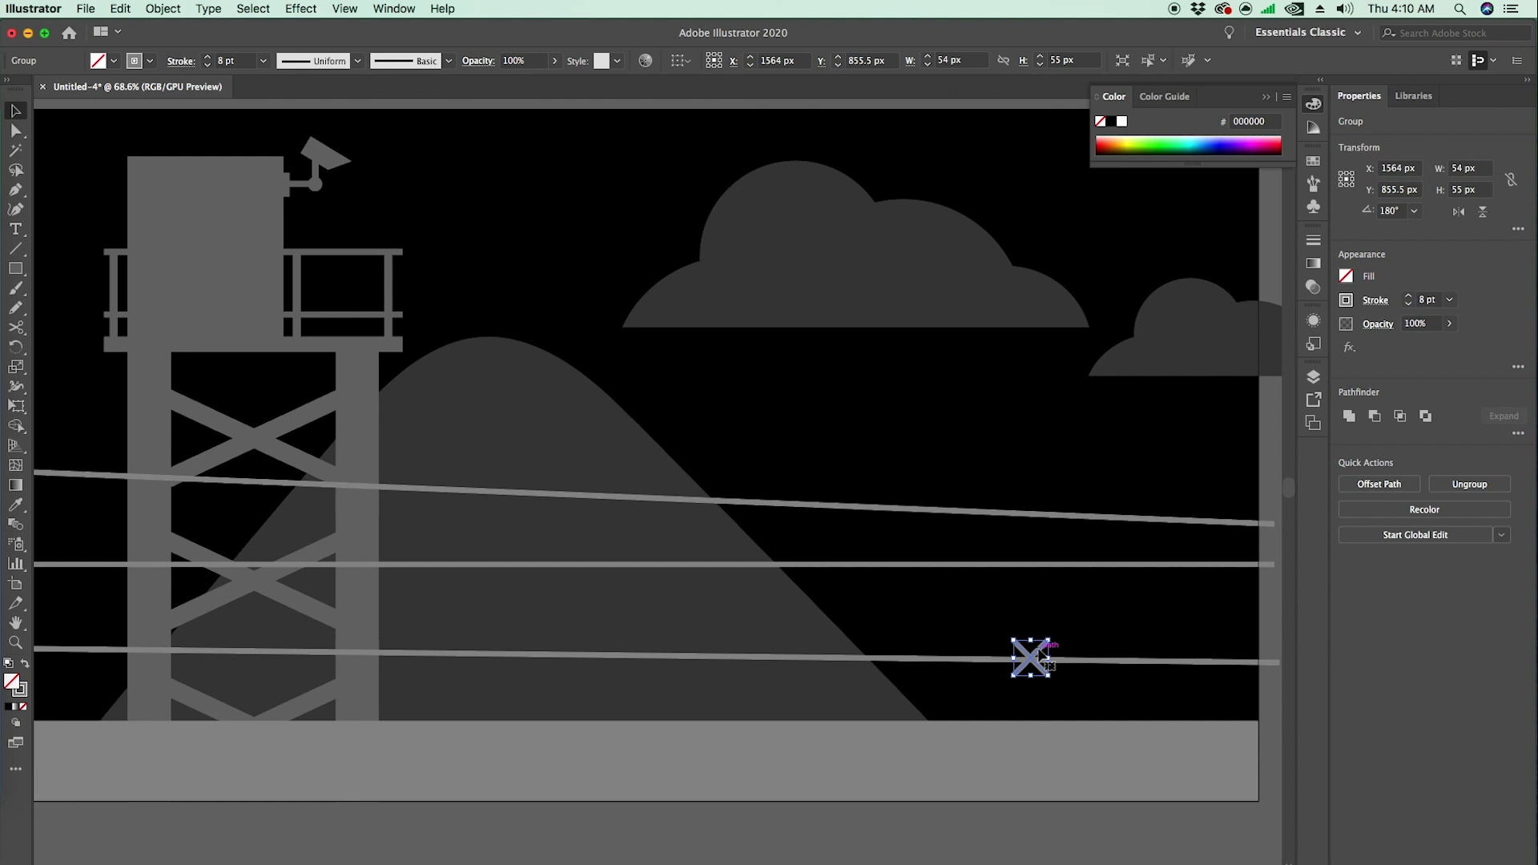
drag(1041, 656, 673, 653)
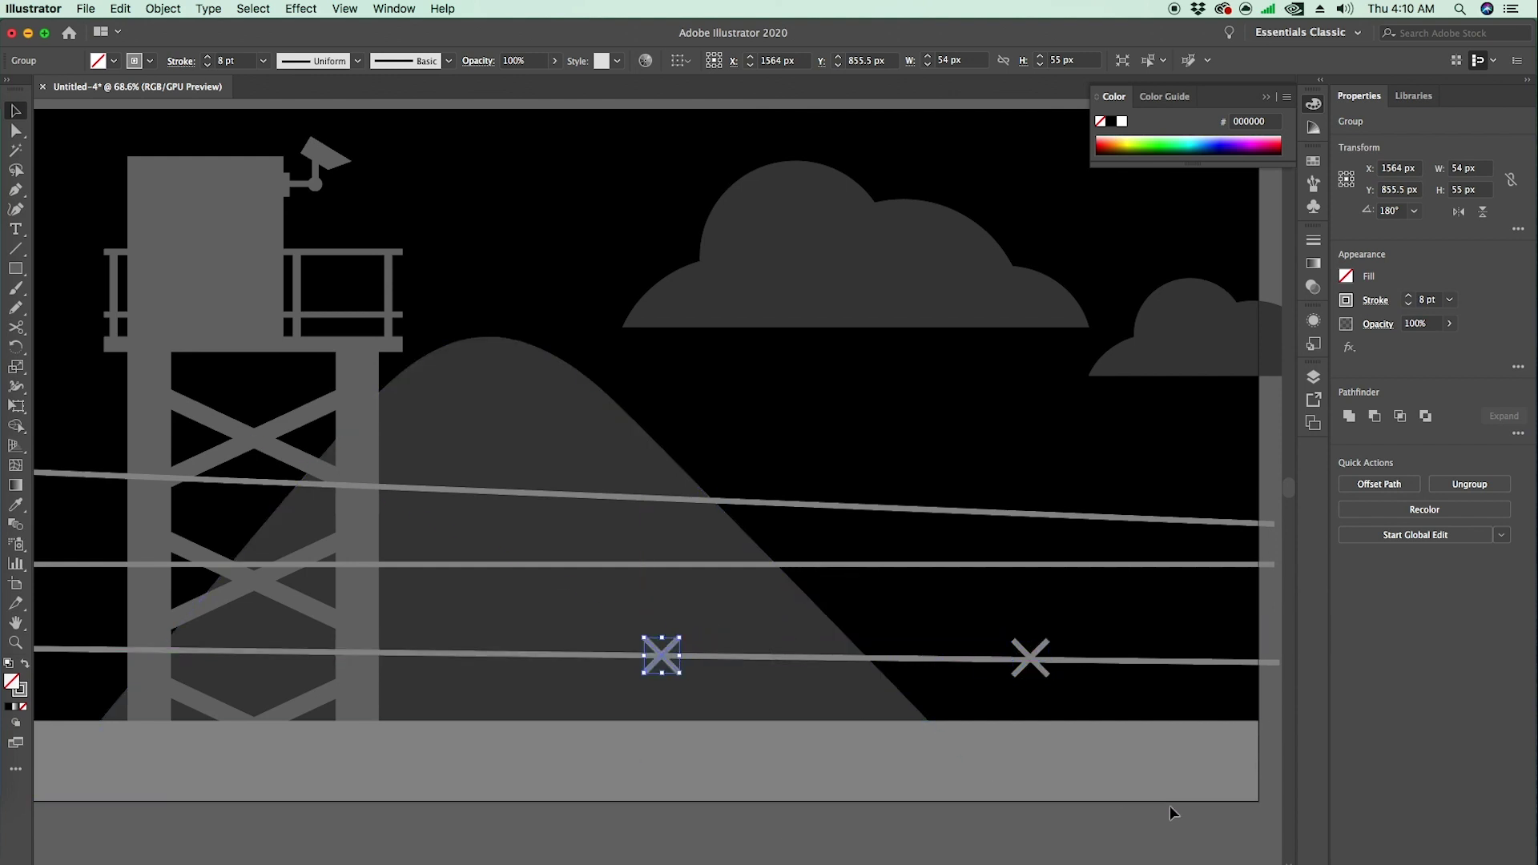
drag(753, 719, 985, 690)
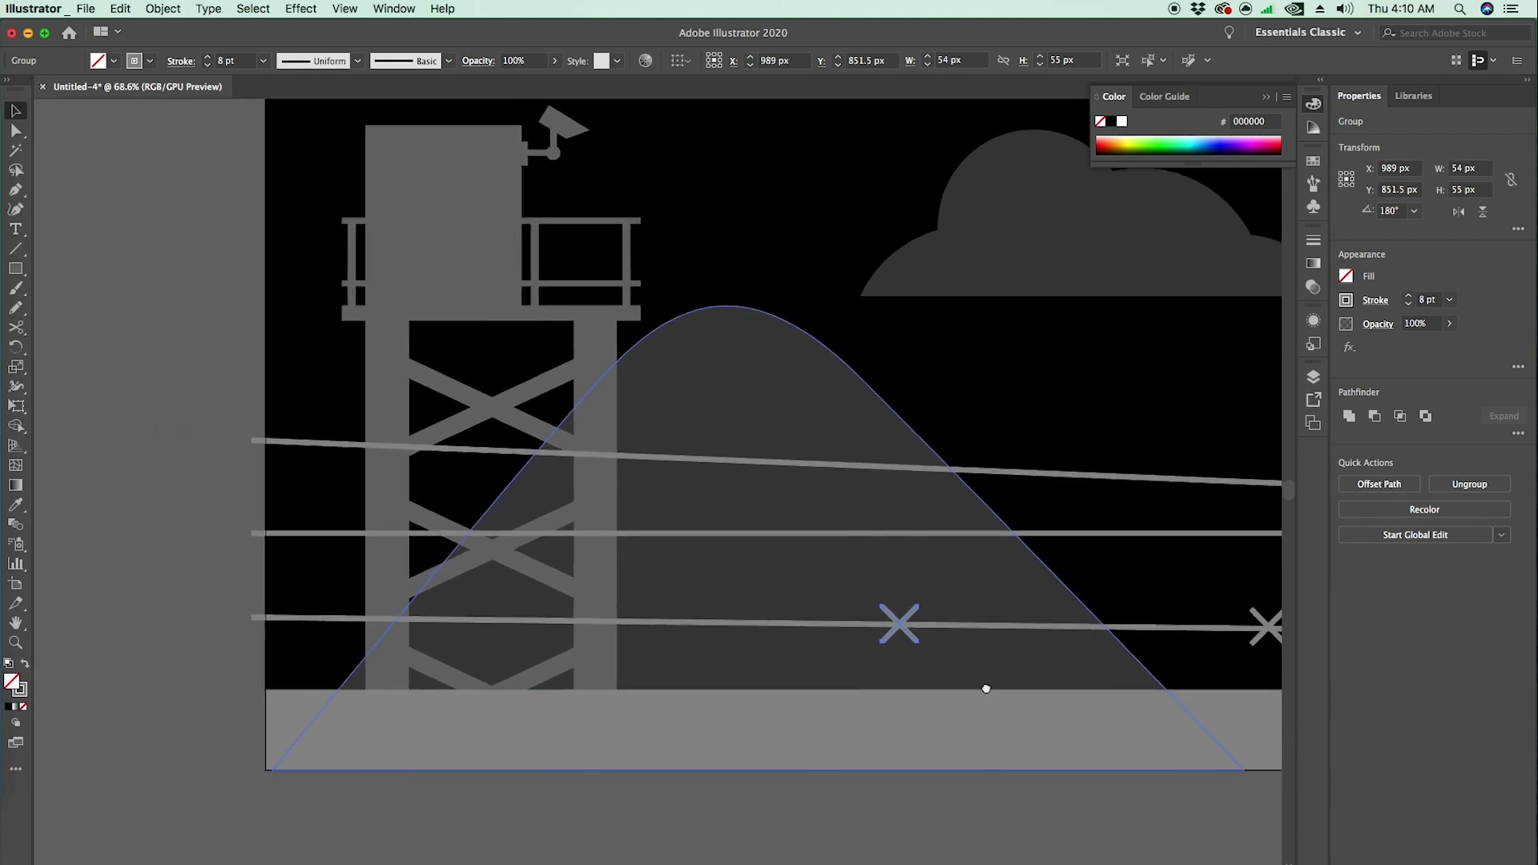
drag(911, 621, 603, 599)
- Place spaced copies of the barb along the middle and upper wires, including one near each wire's left end
drag(468, 609, 314, 526)
drag(920, 681, 560, 711)
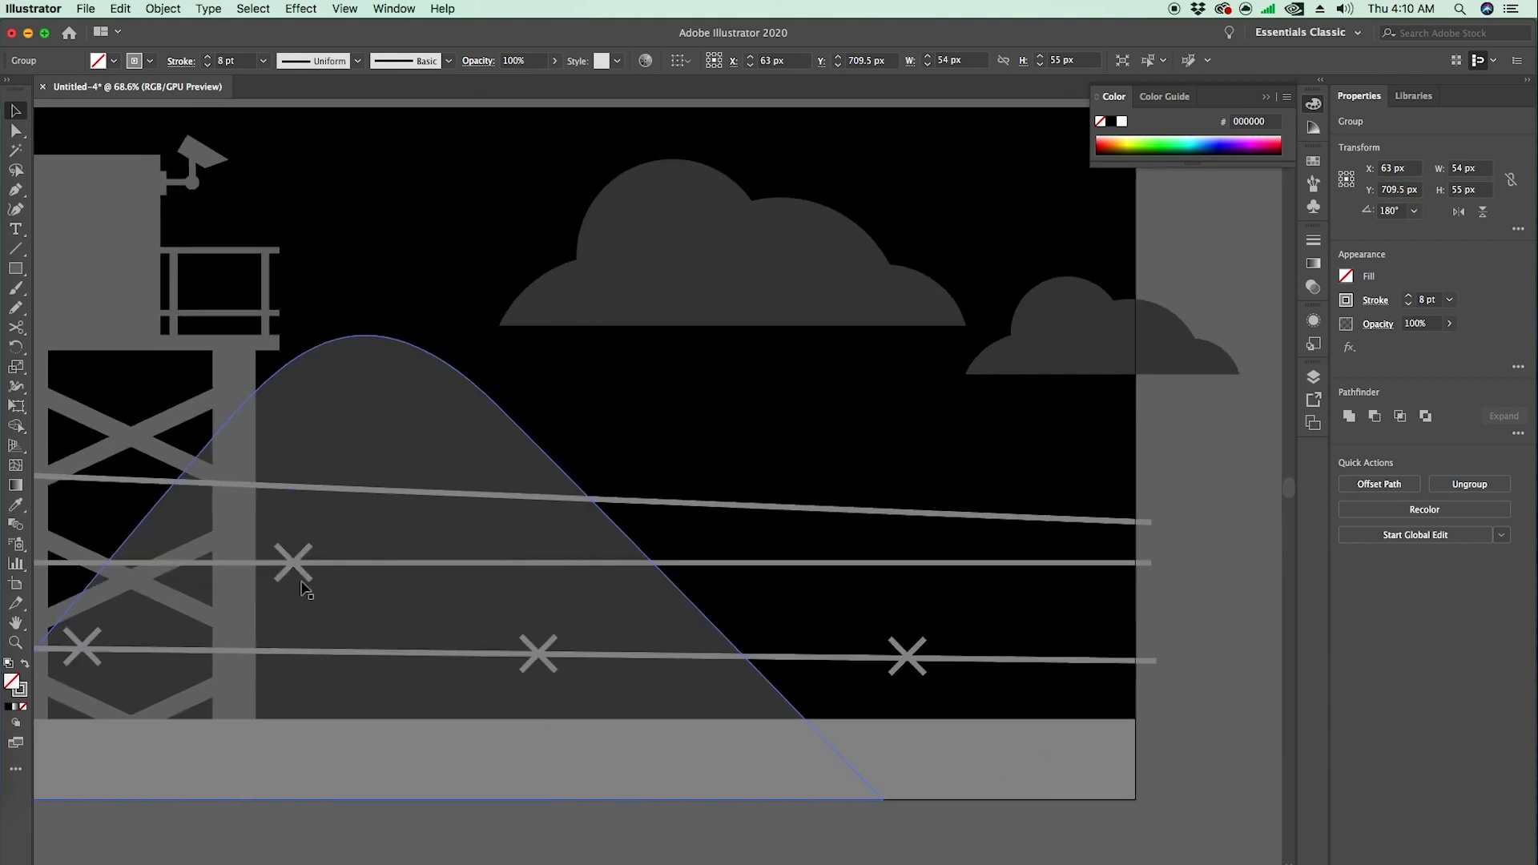
drag(309, 556, 349, 586)
key(space)
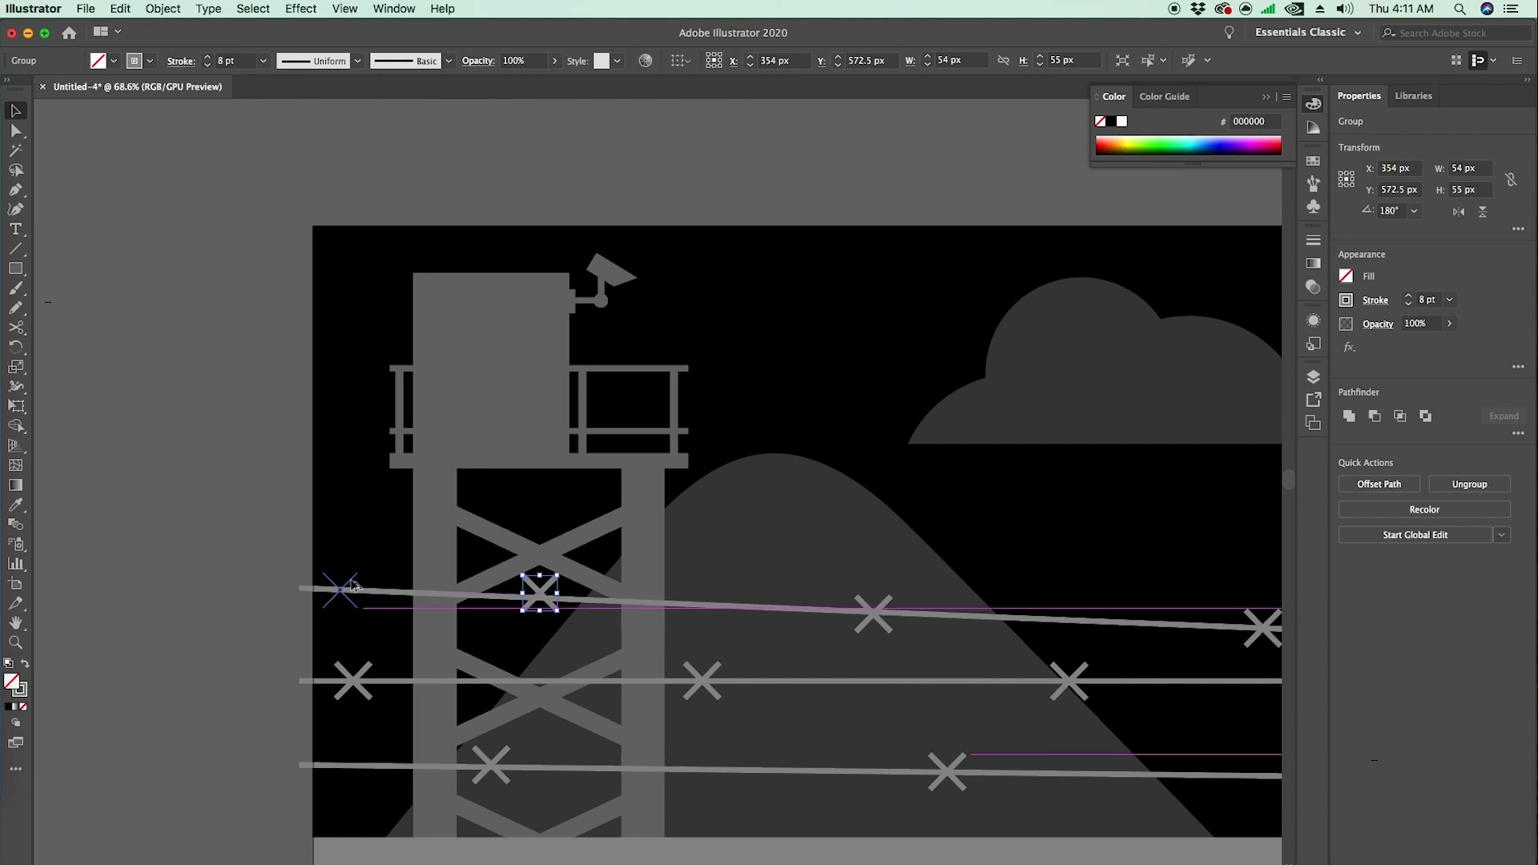
click(244, 575)
- Delete the upper-wire barb between the tower legs and move the lowest wire's barb to the outer edge of the left leg
click(536, 591)
key(Delete)
key(z)
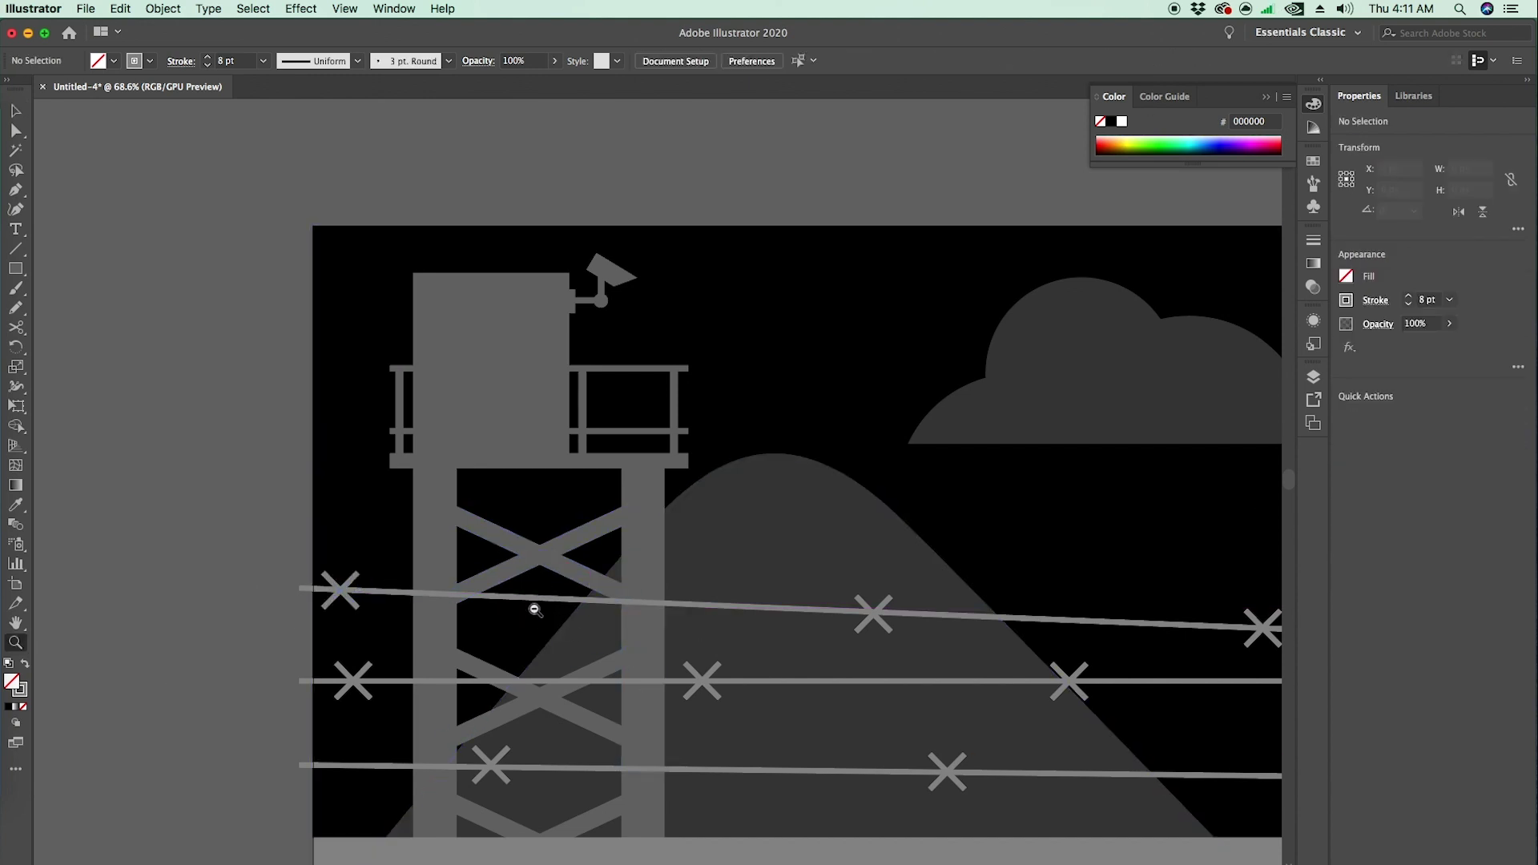
alt+click(535, 611)
key(v)
drag(617, 639, 546, 643)
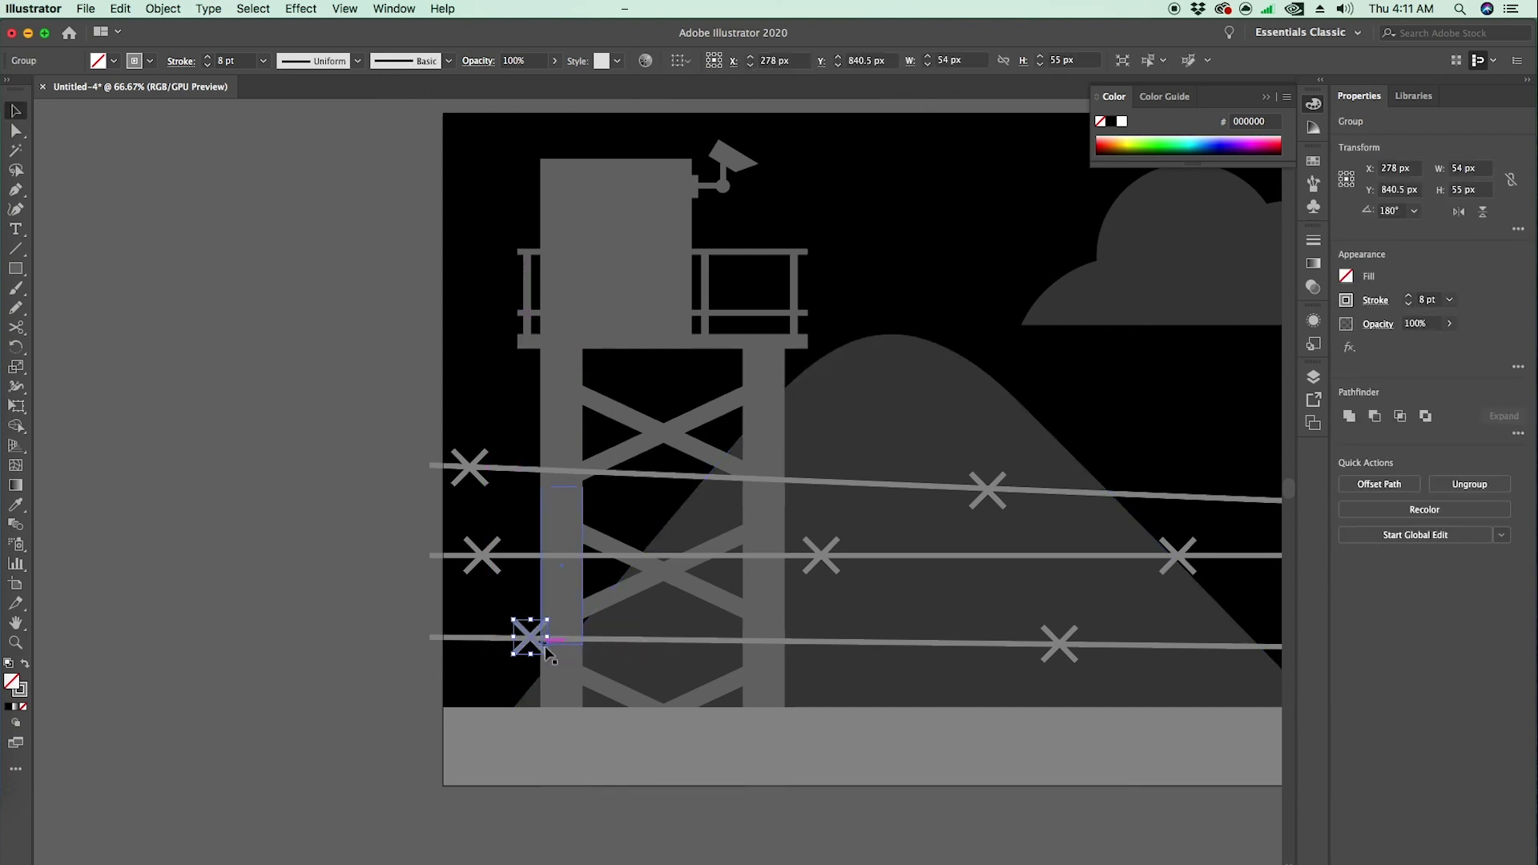
- Select the watchtower group and enter its isolation mode
click(680, 384)
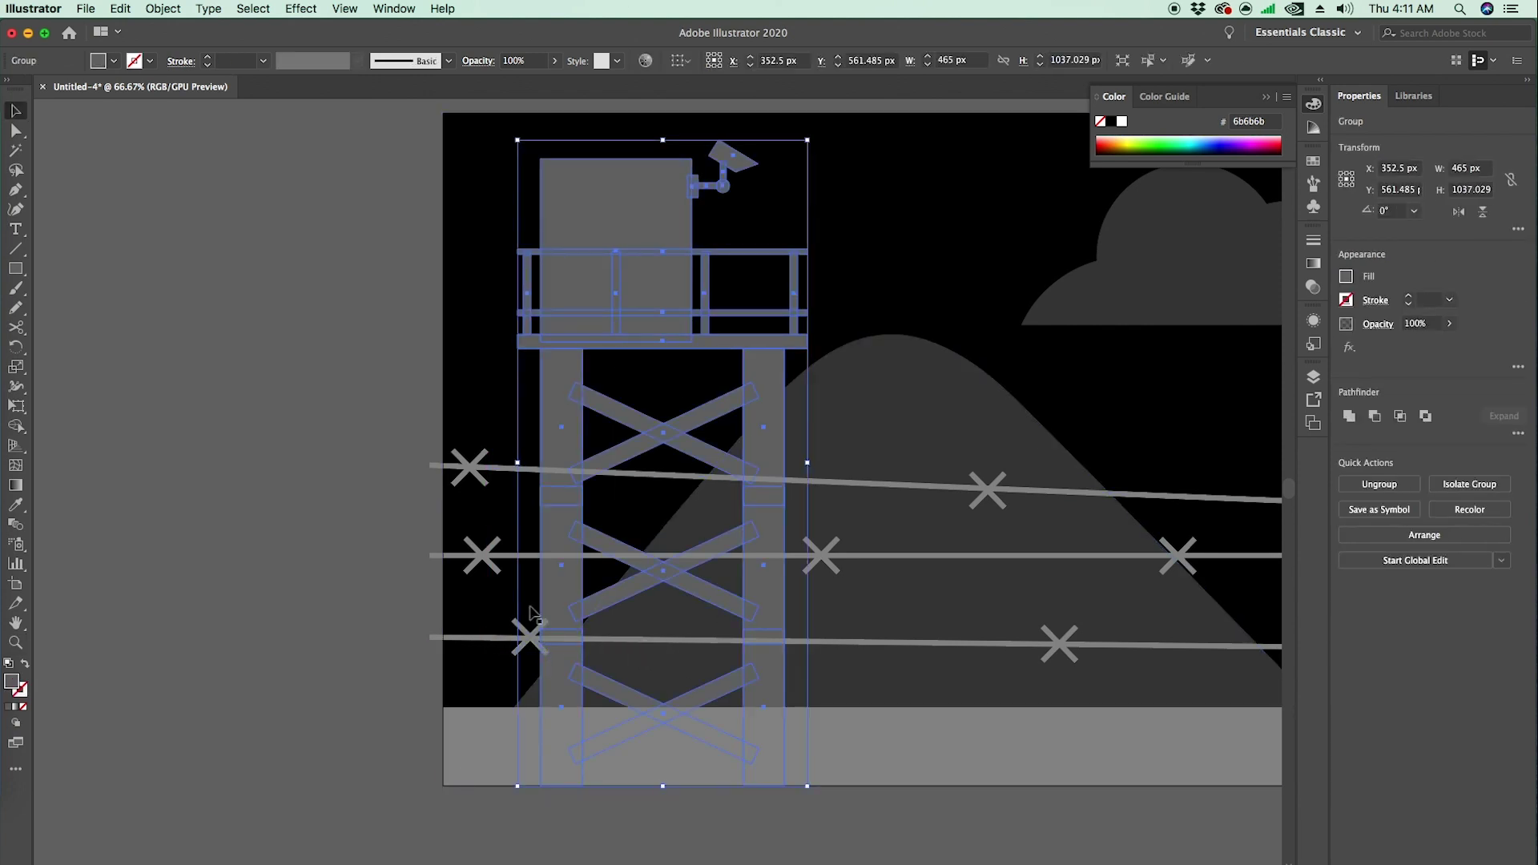
click(652, 811)
click(15, 269)
key(v)
click(604, 336)
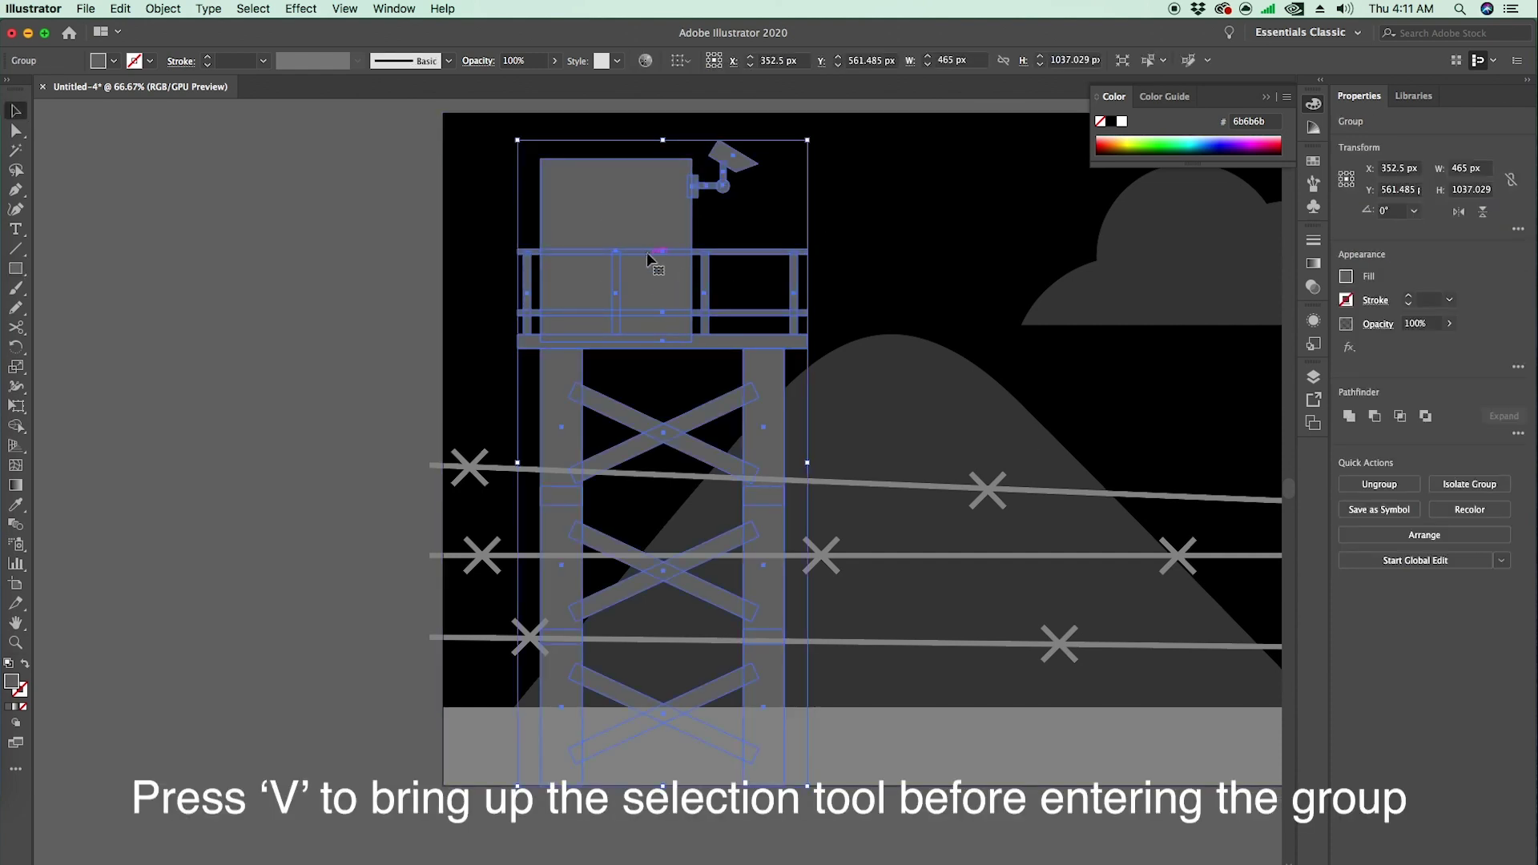
double_click(618, 278)
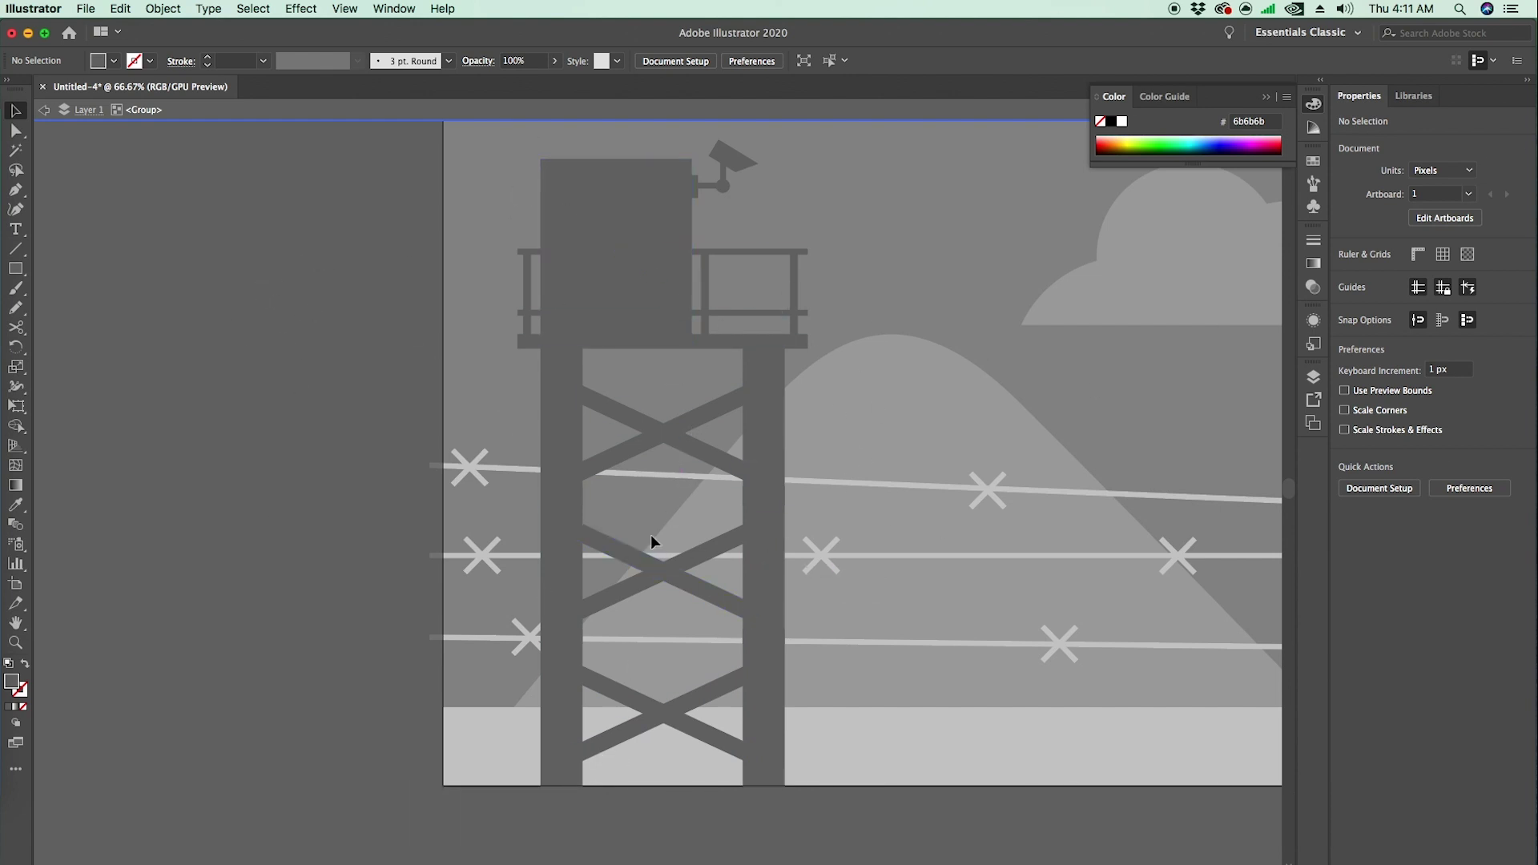
- Draw a ladder rail rectangle, about 7 x 713 px, just inside the left tower leg from the platform to the artboard's bottom edge
click(18, 271)
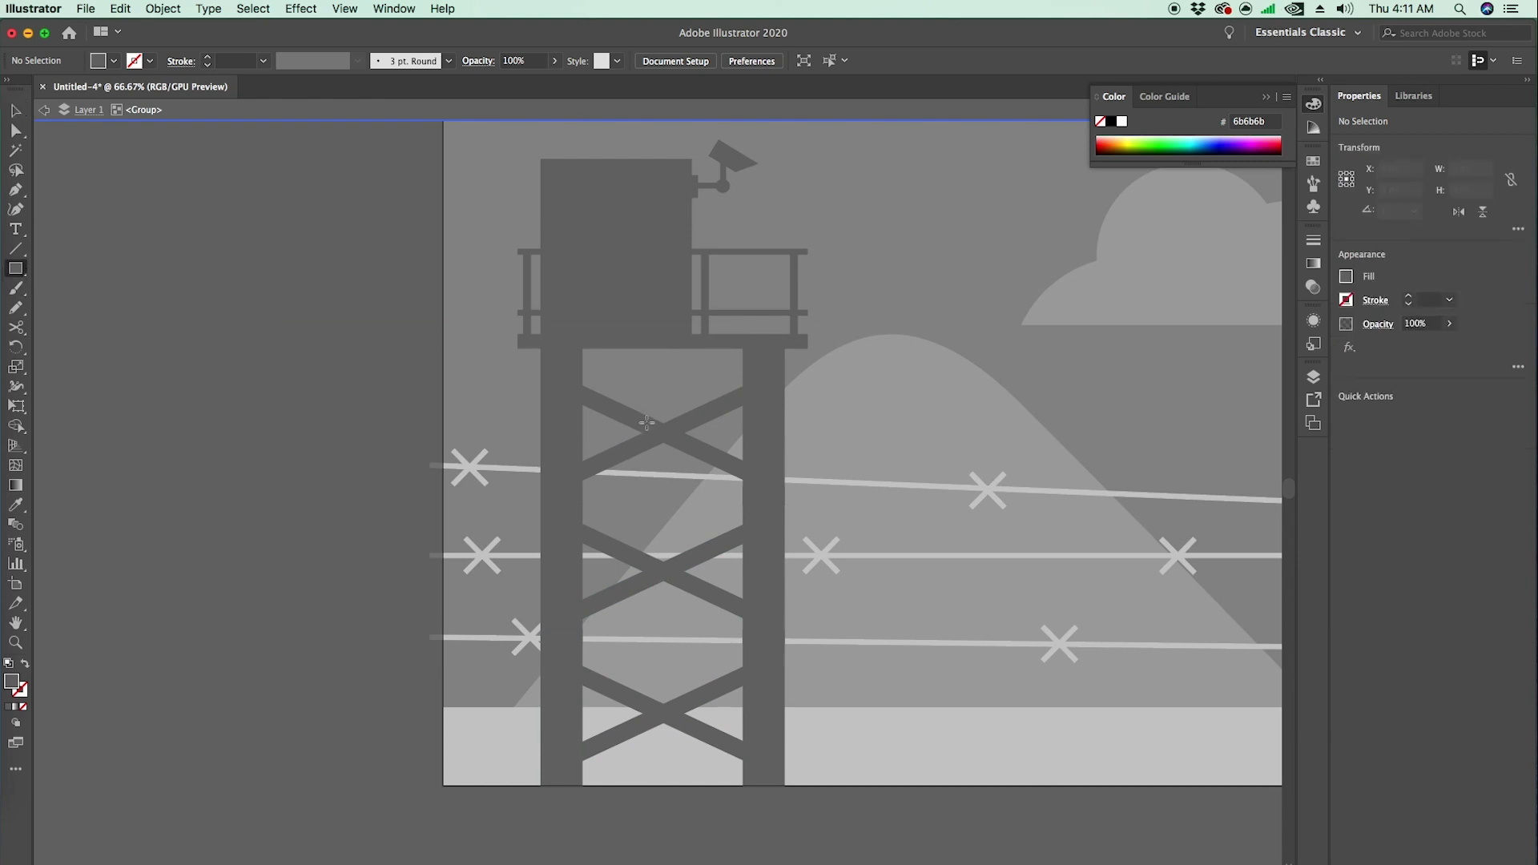
drag(588, 346, 593, 785)
click(16, 110)
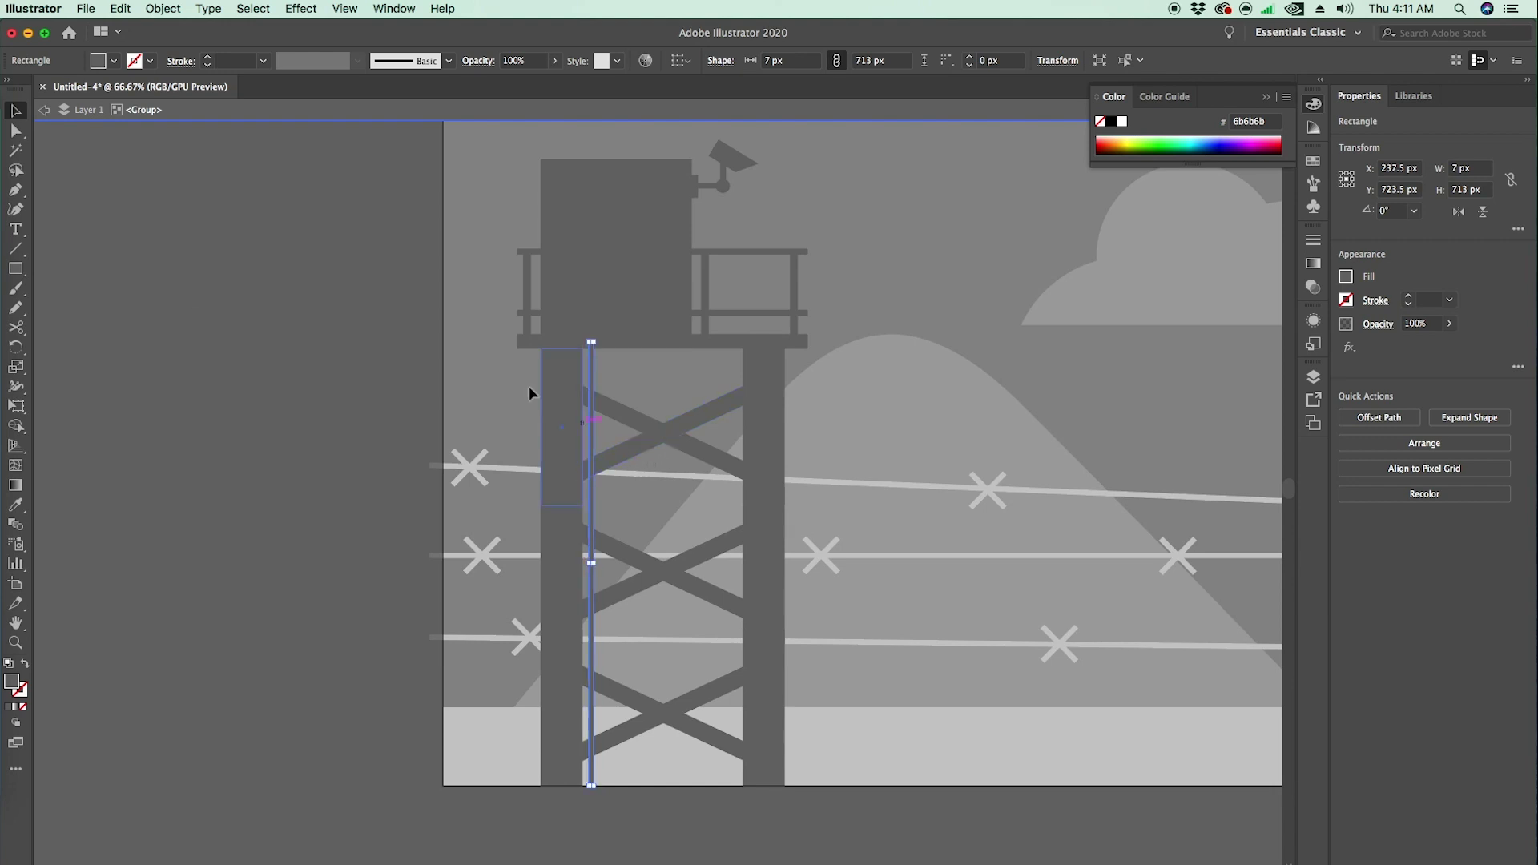
- Duplicate the ladder rail and place the copy about 46 px to its right as the second rail
click(120, 9)
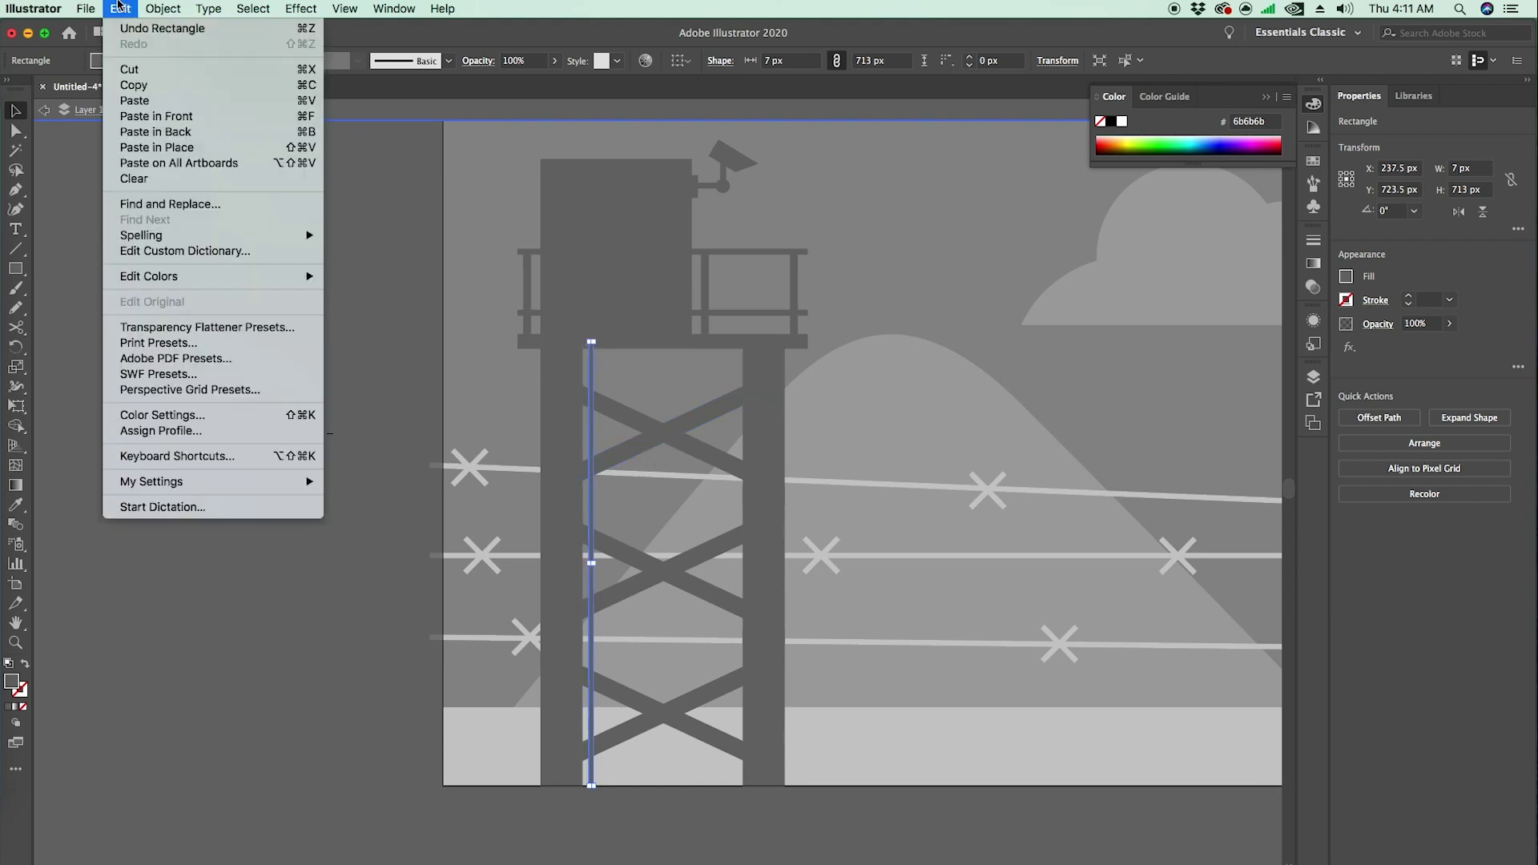
click(160, 148)
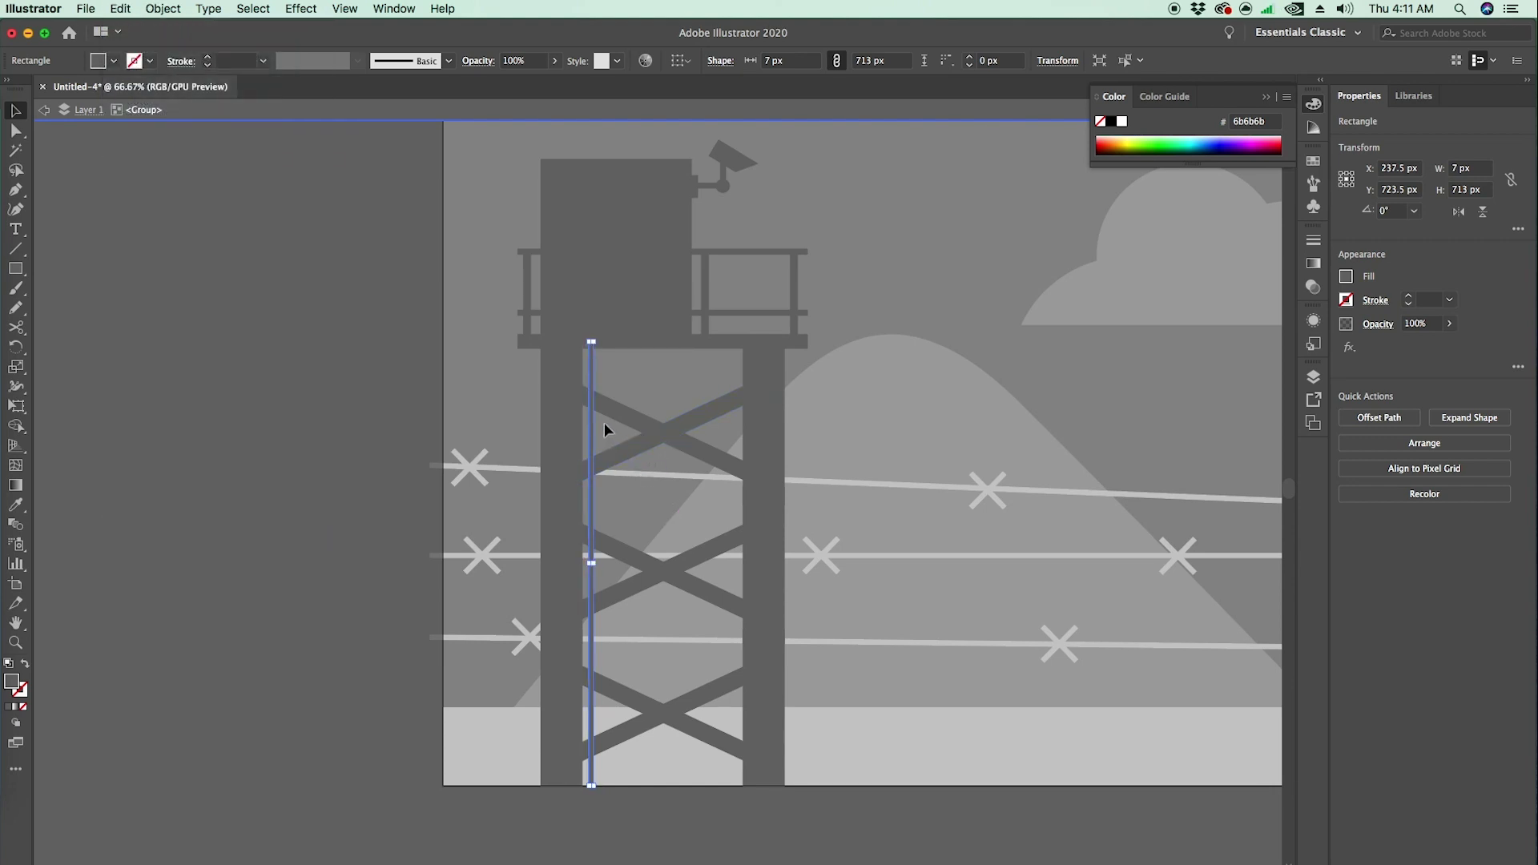
drag(595, 422, 623, 425)
click(649, 393)
- Draw a thin rung rectangle, about 46 x 5 px, between the two ladder rails near their lower ends
key(z)
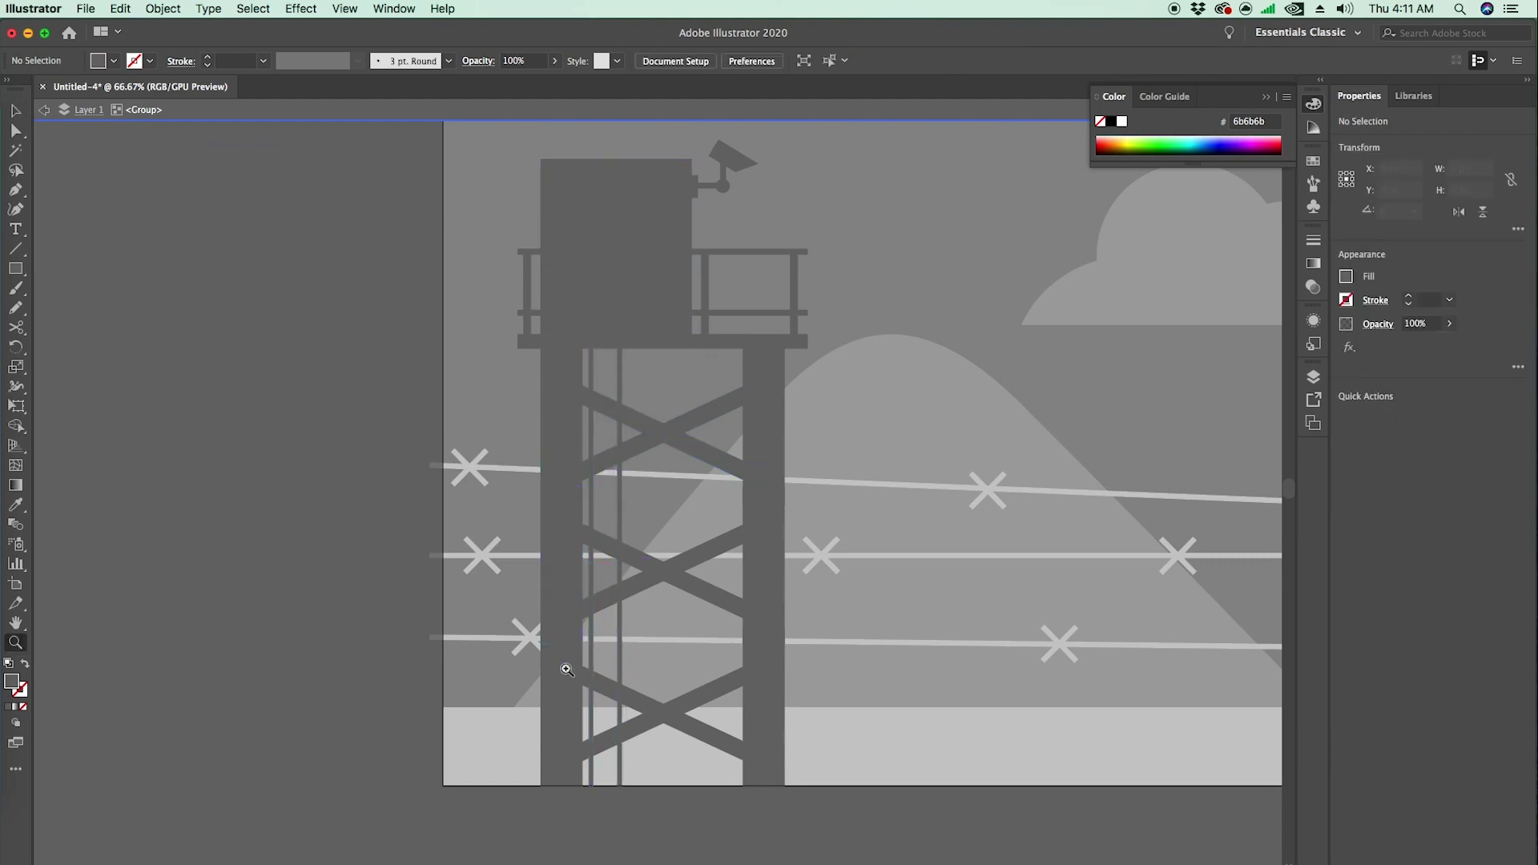
click(611, 694)
click(642, 601)
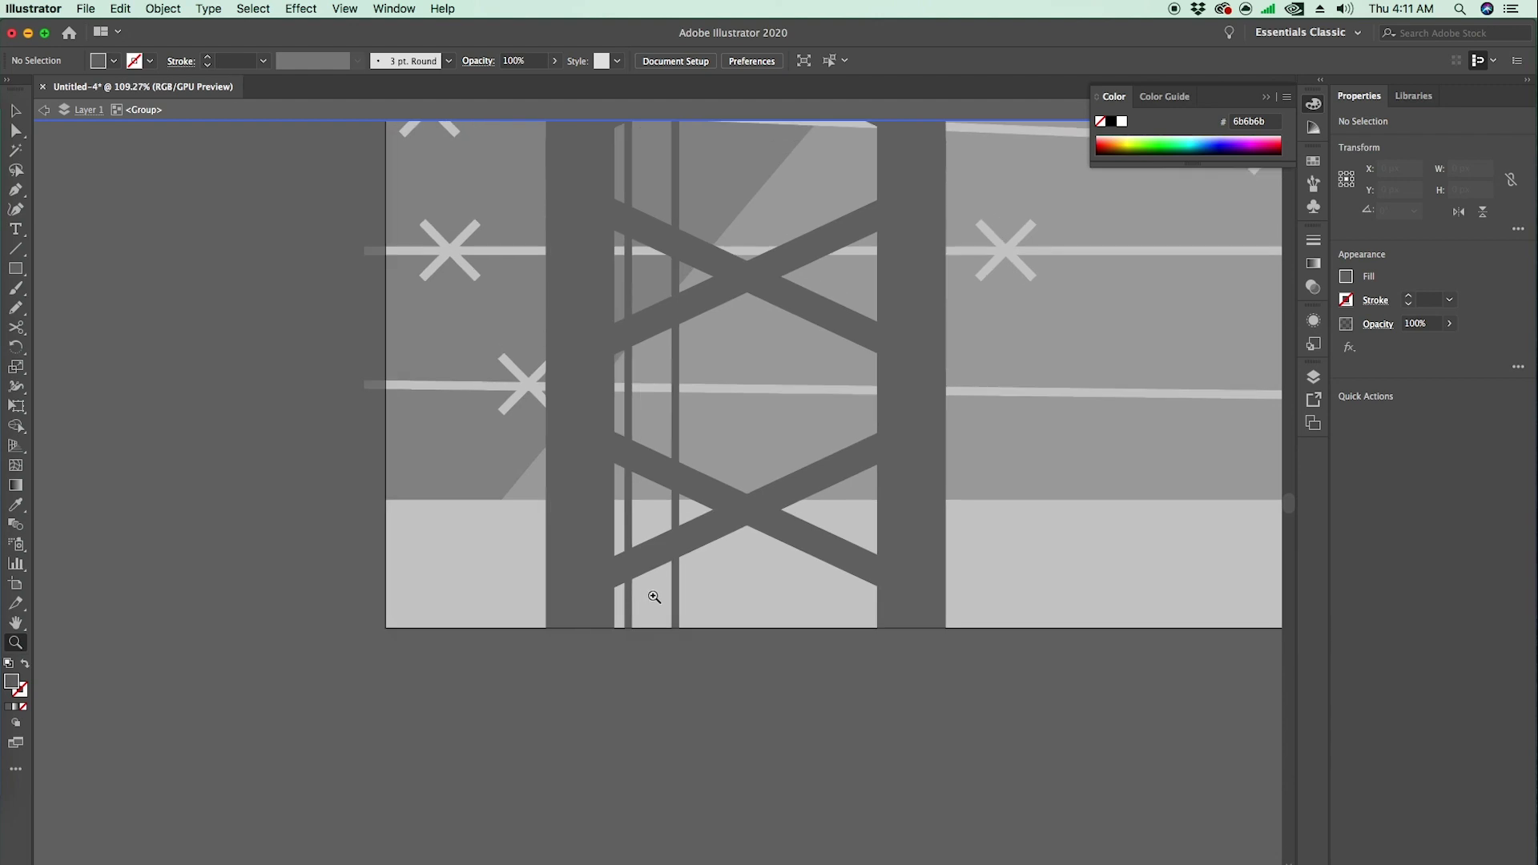
key(m)
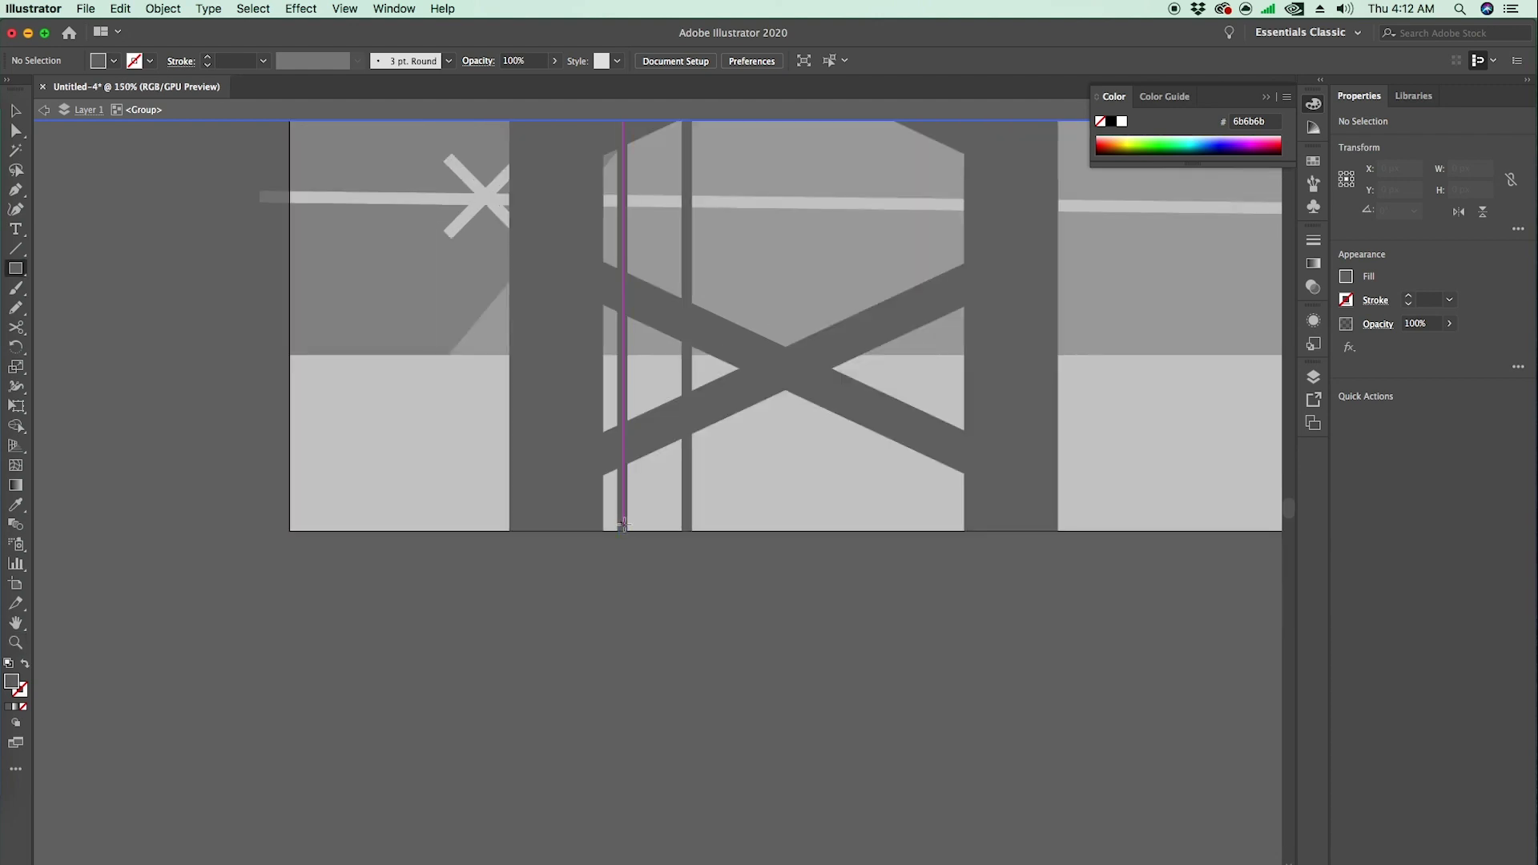
drag(624, 524, 689, 519)
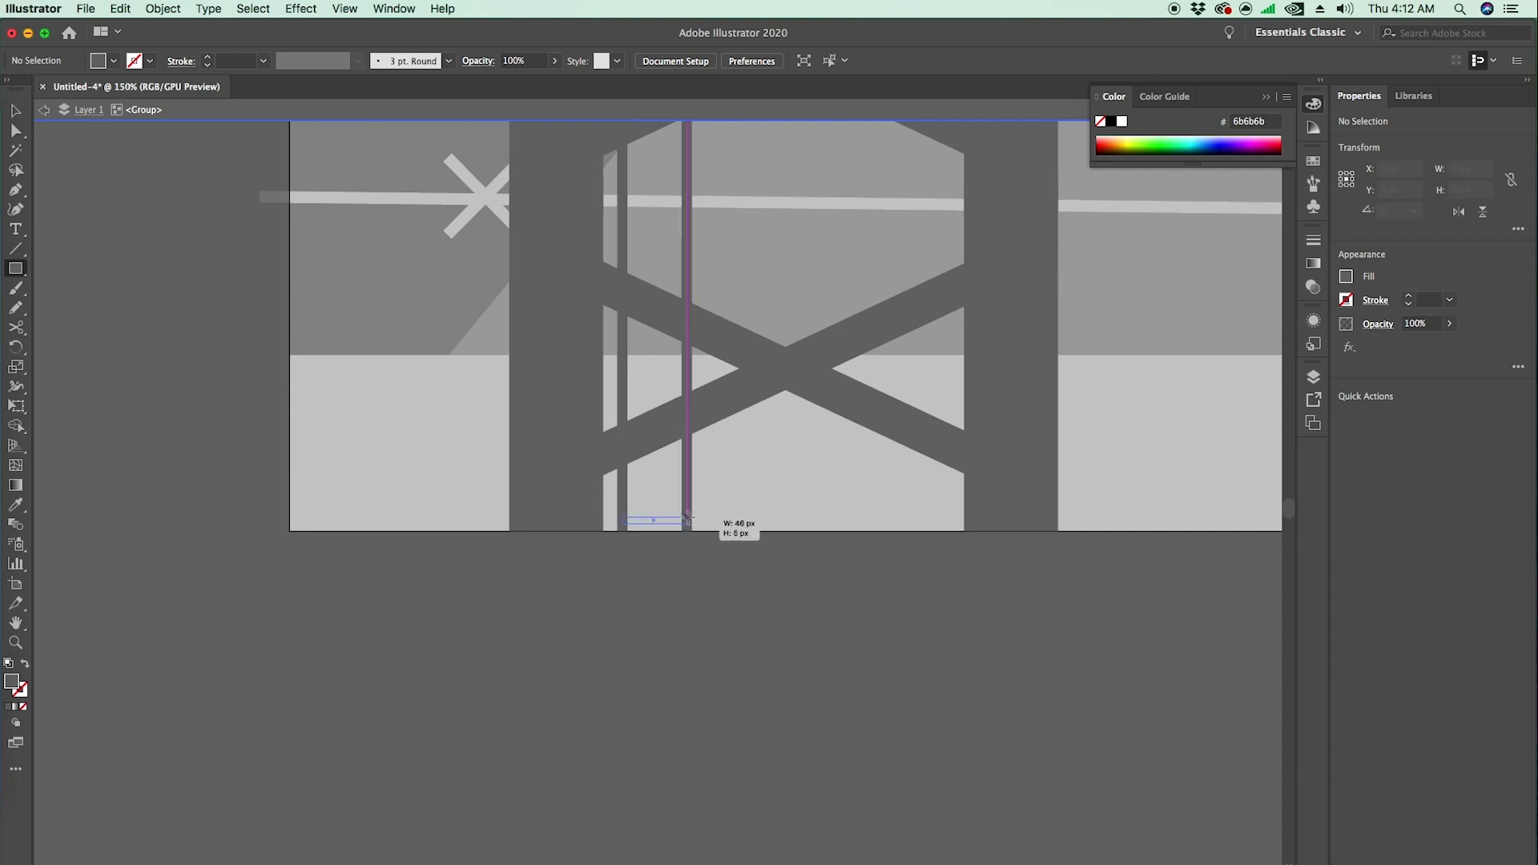
drag(688, 518, 688, 519)
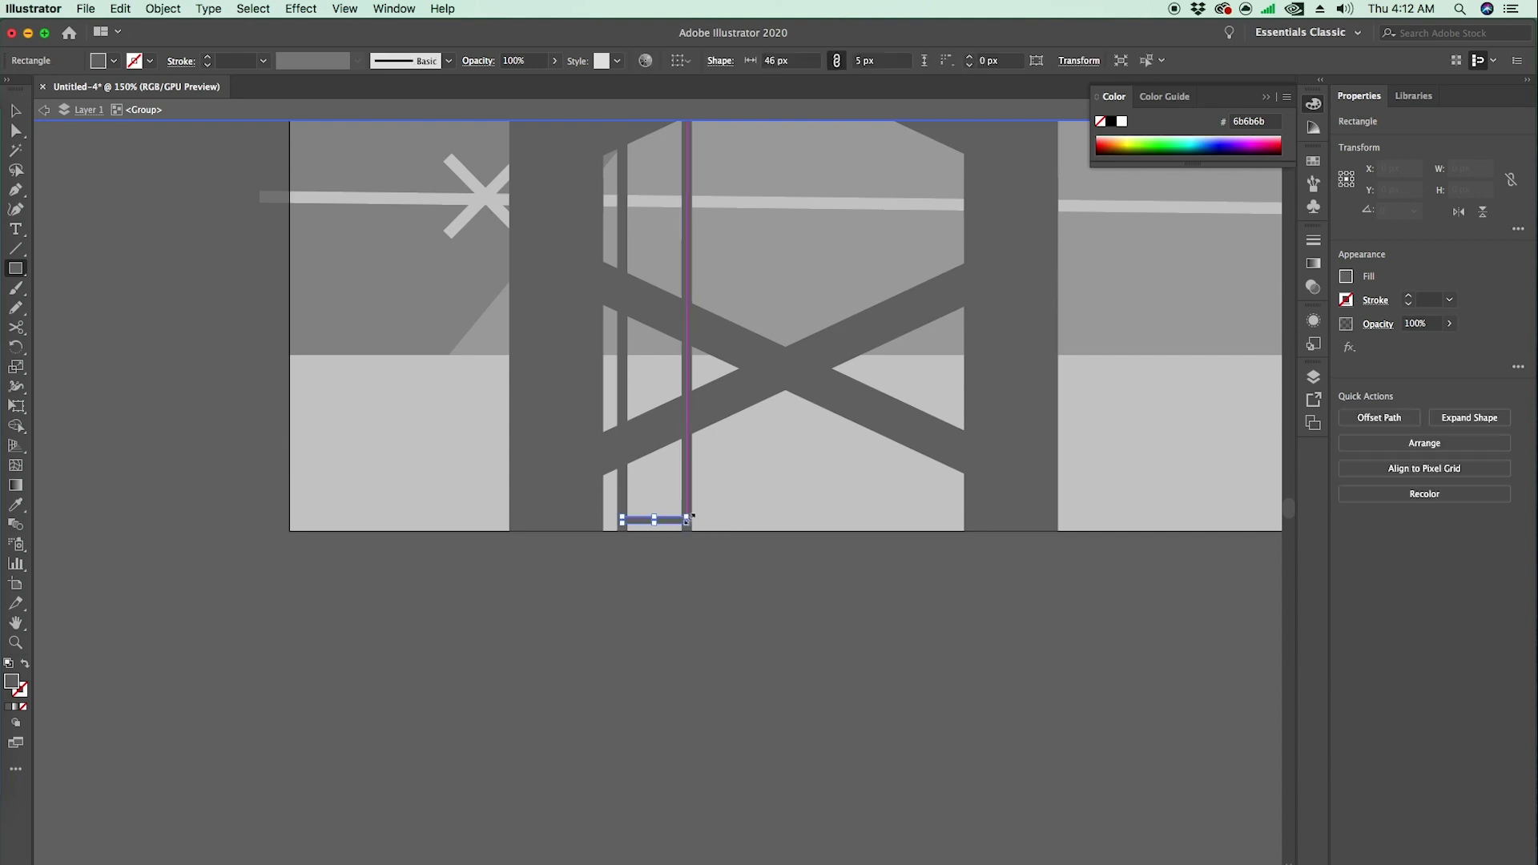
- Duplicate the lowest ladder rung upward with Move, using a 0 px horizontal and -20 px vertical offset
key(super+minus)
key(super+minus)
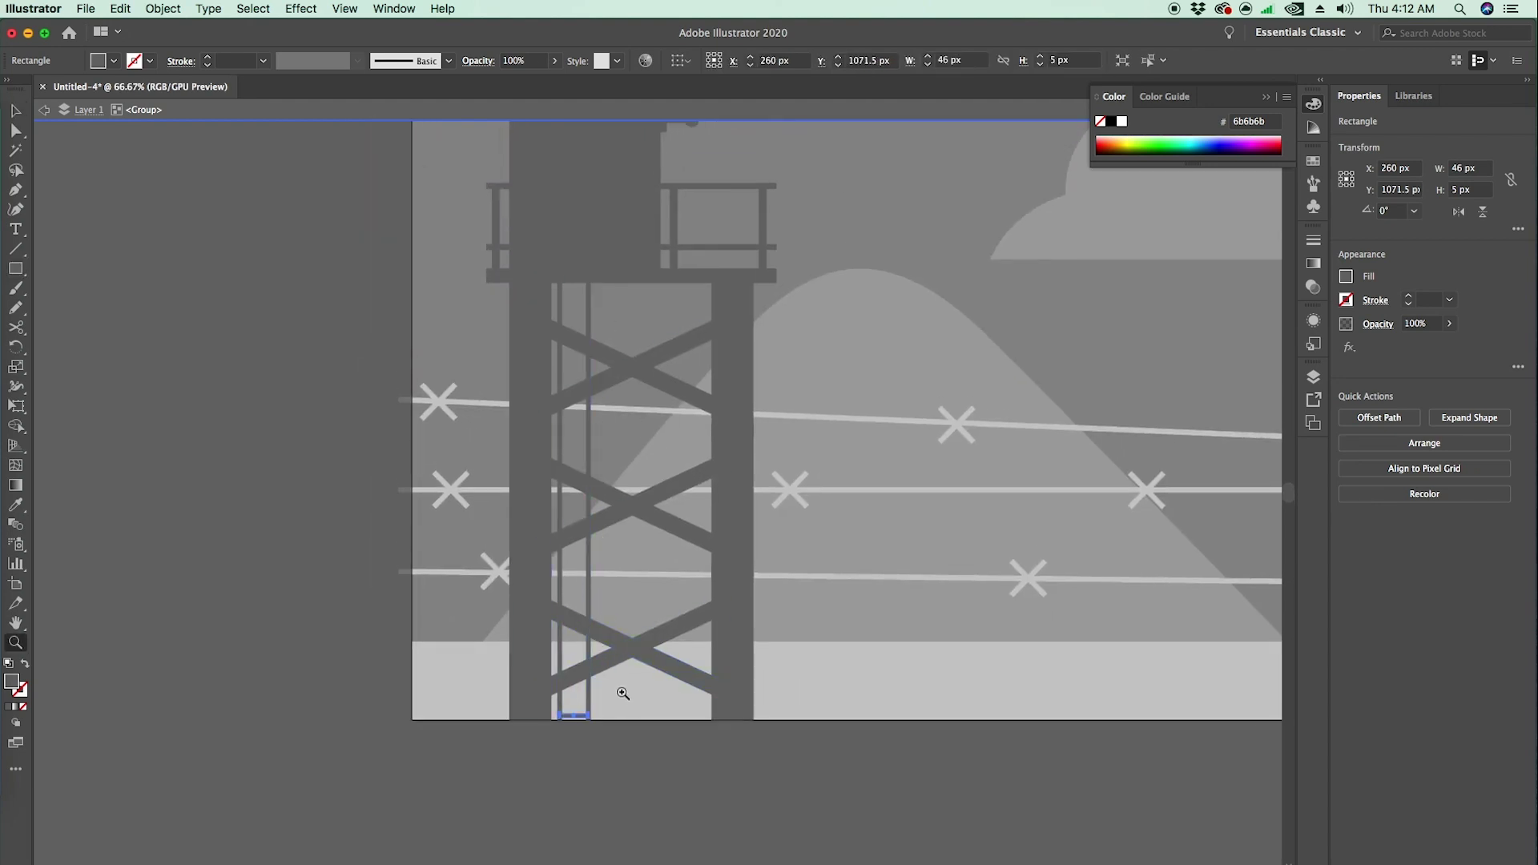
key(super+plus)
key(super+plus)
right_click(622, 457)
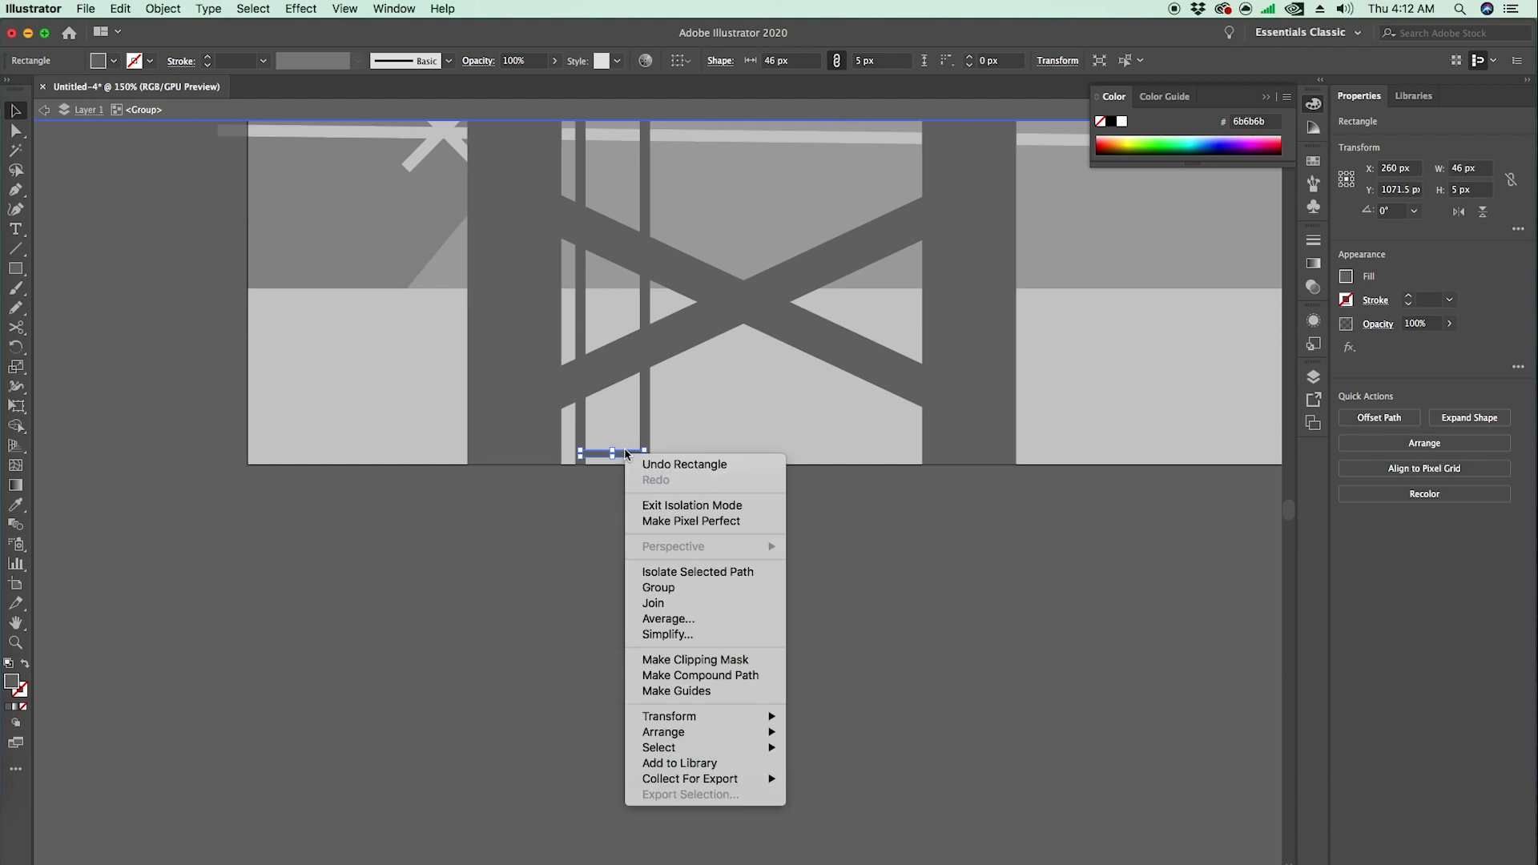
mouse_move(697, 720)
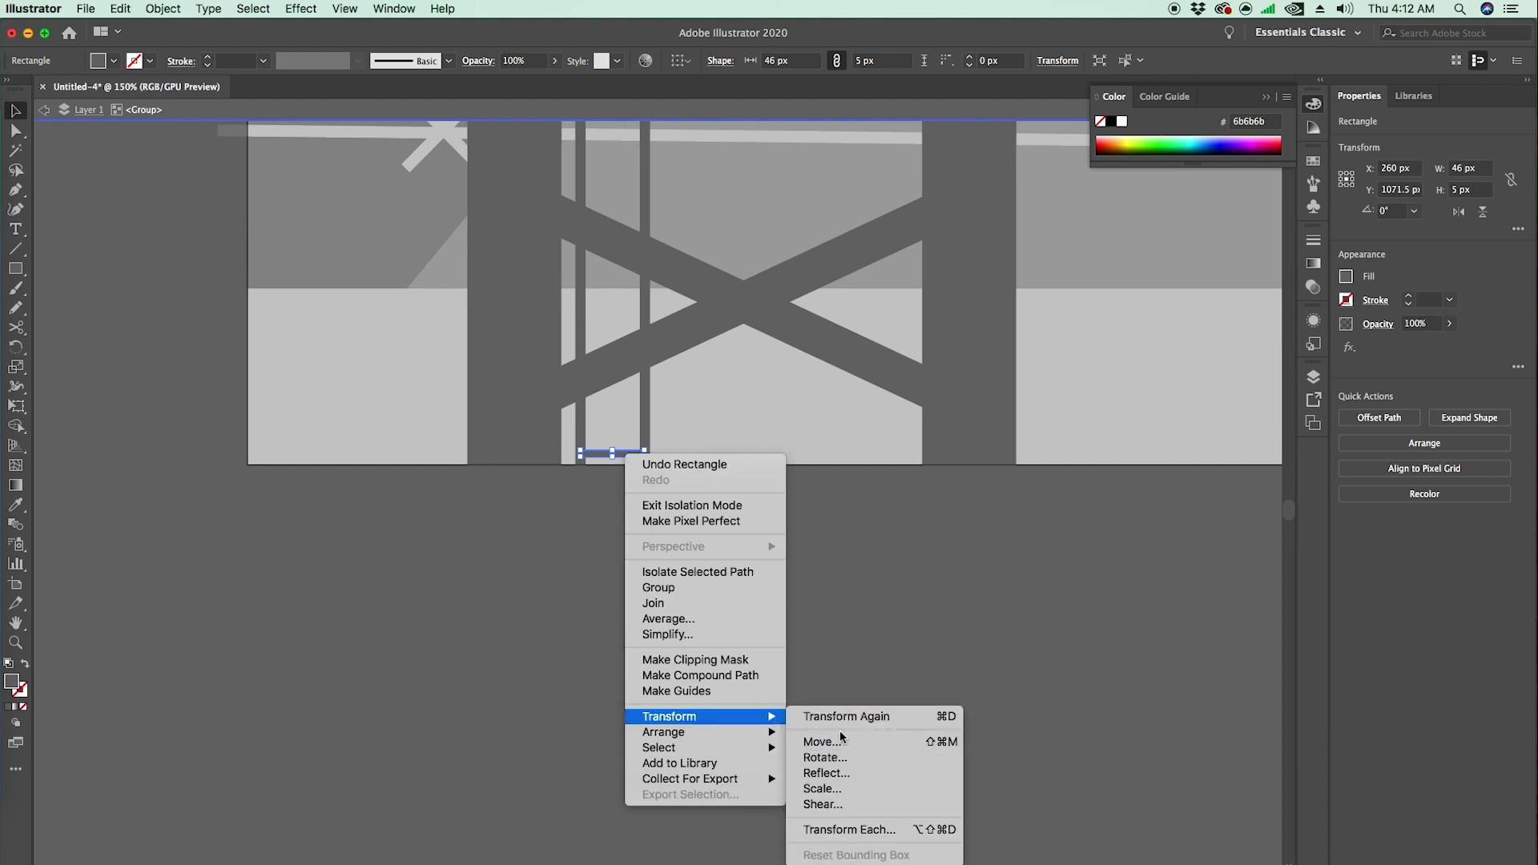
click(861, 743)
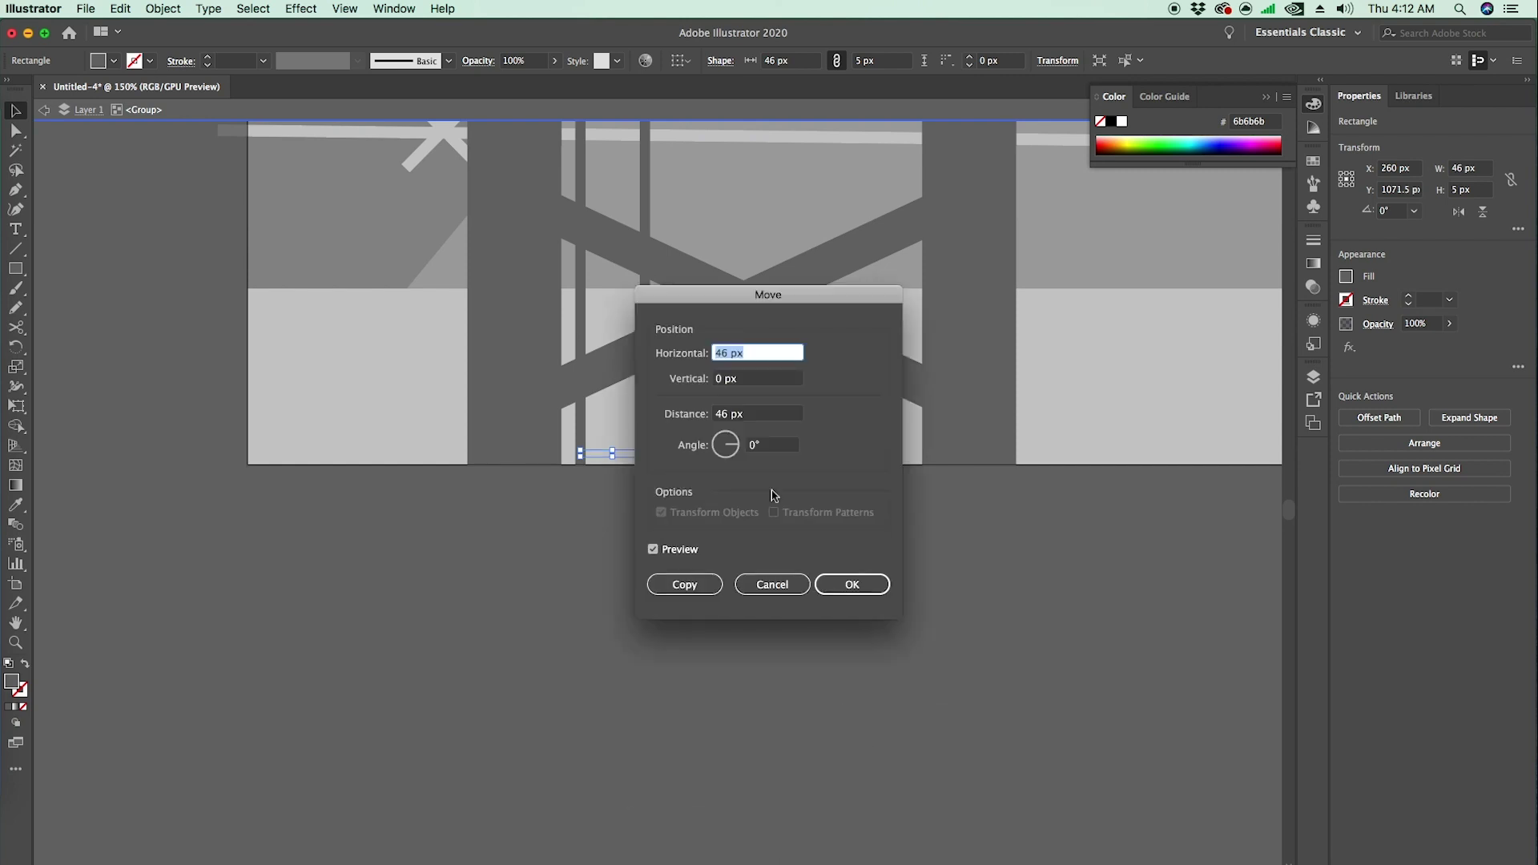
drag(765, 295, 957, 363)
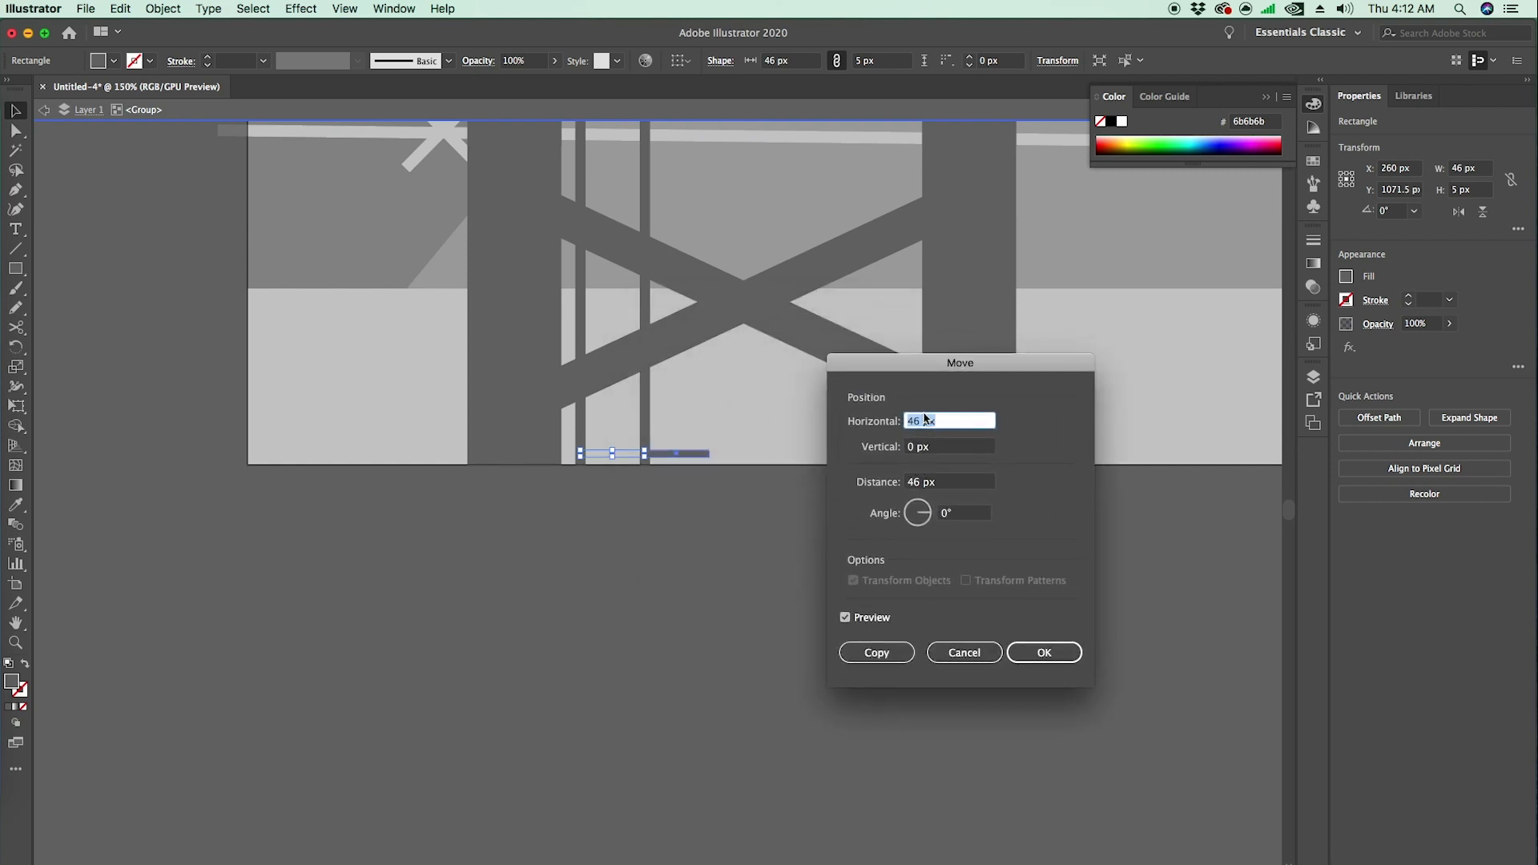
text(0)
double_click(918, 447)
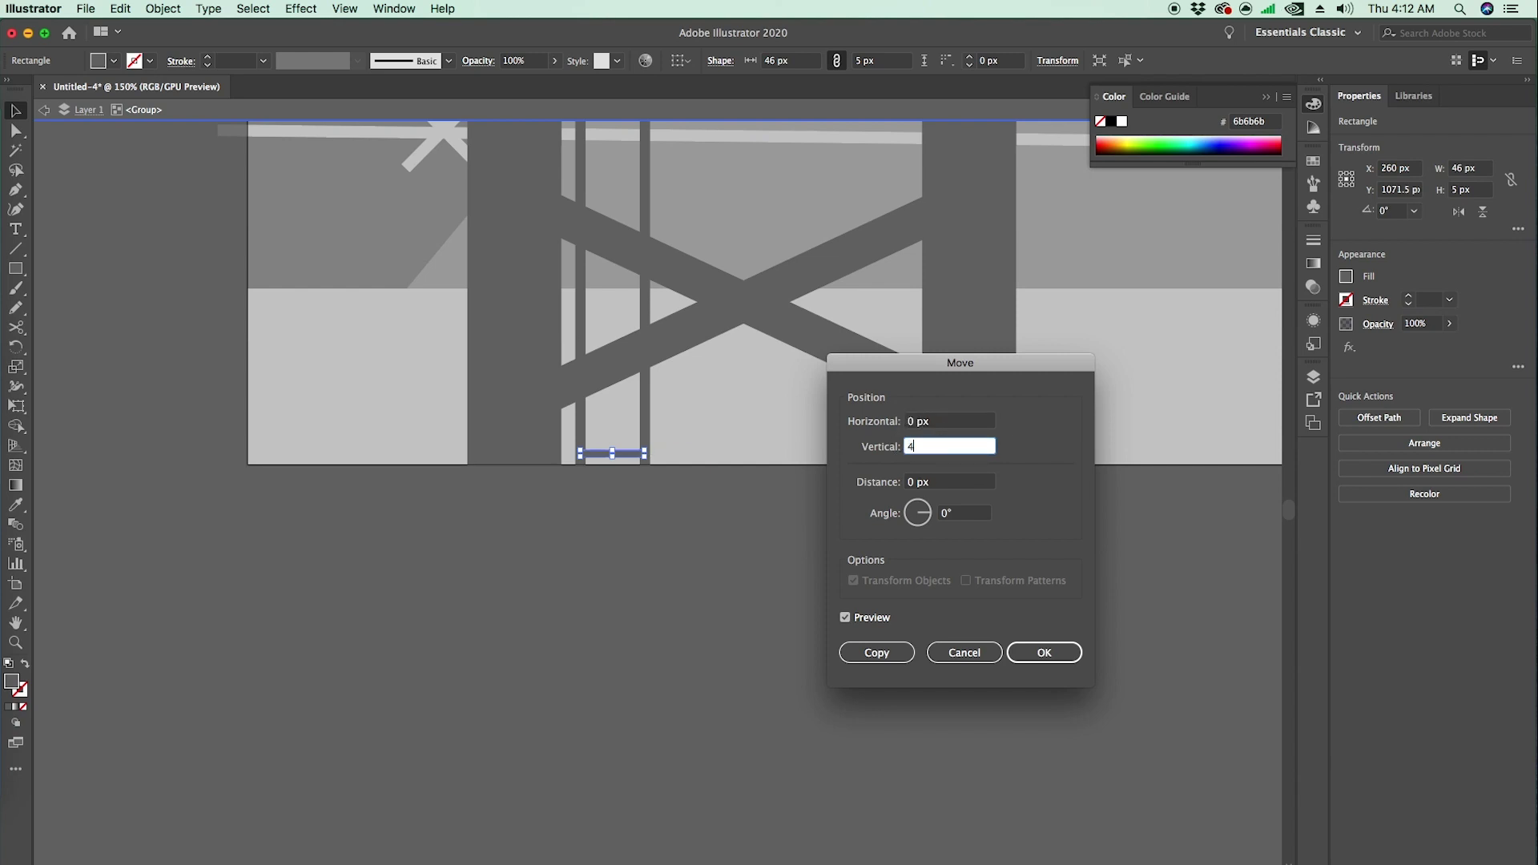
text(40)
click(952, 421)
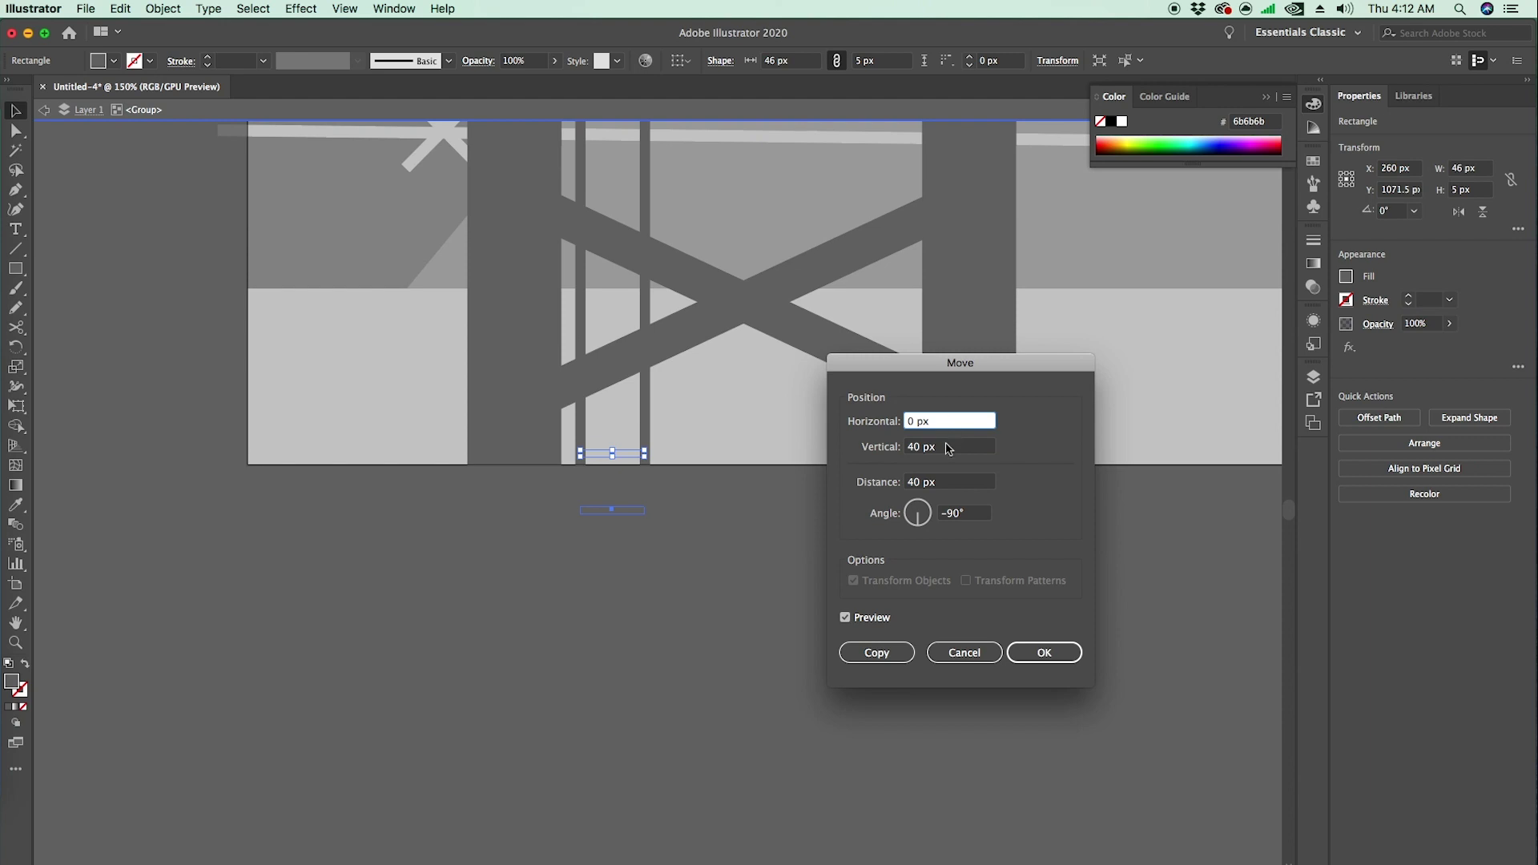
click(910, 447)
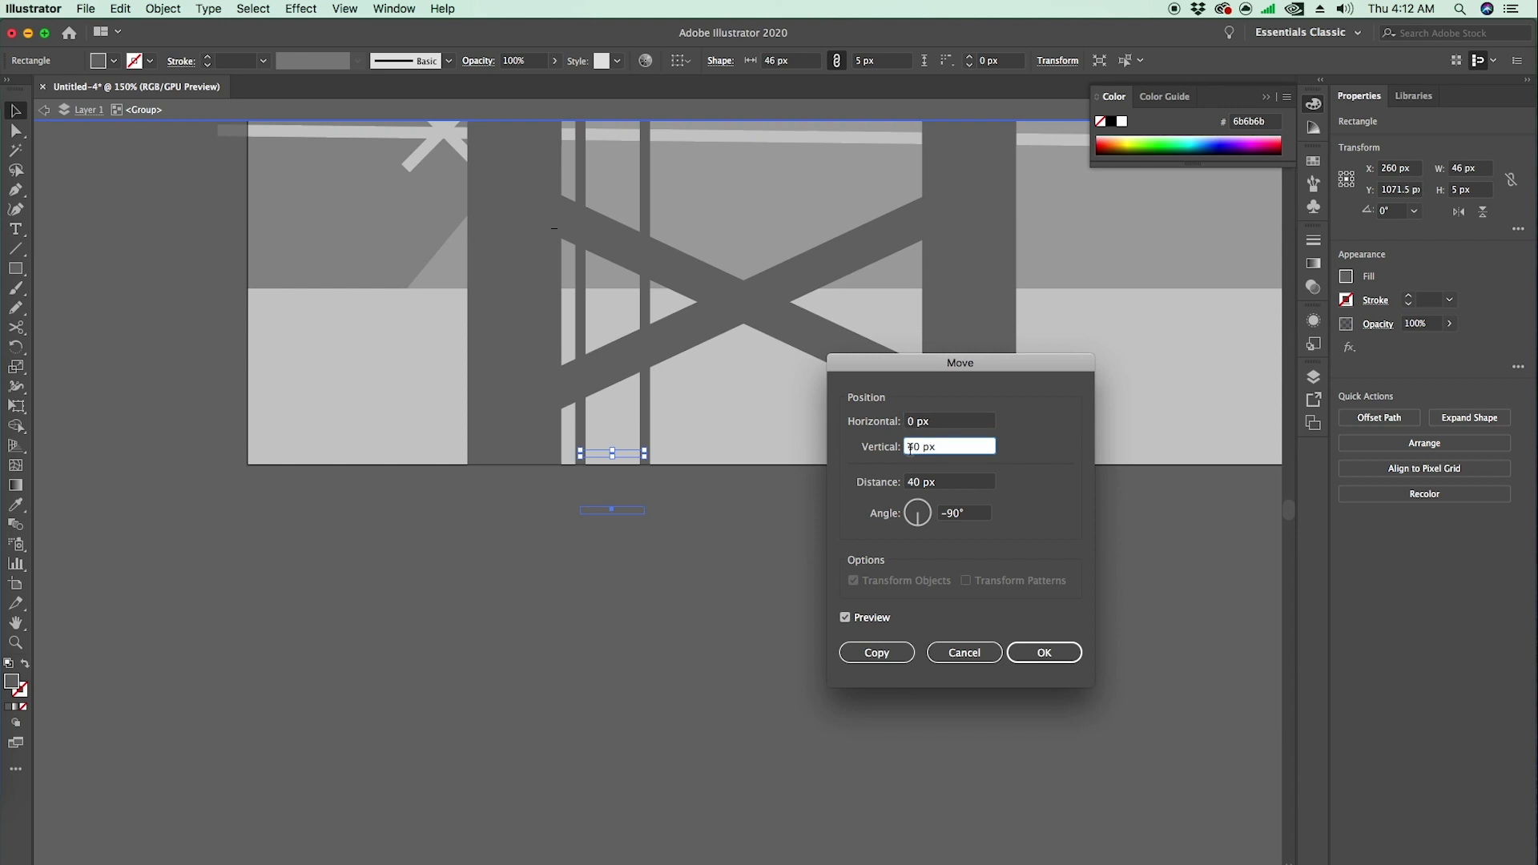
text(-)
click(963, 423)
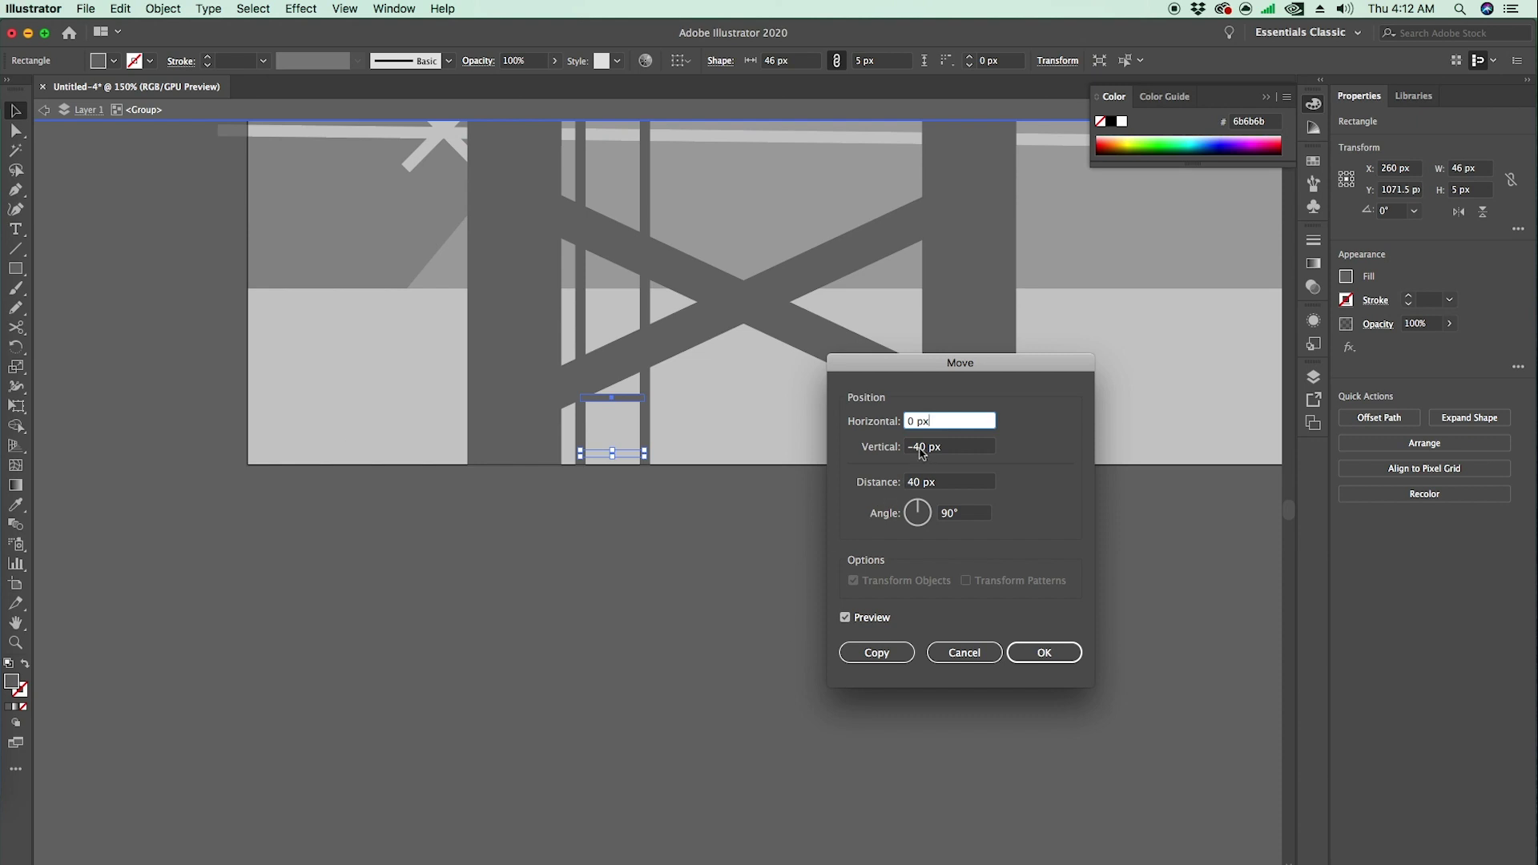
click(914, 450)
click(945, 425)
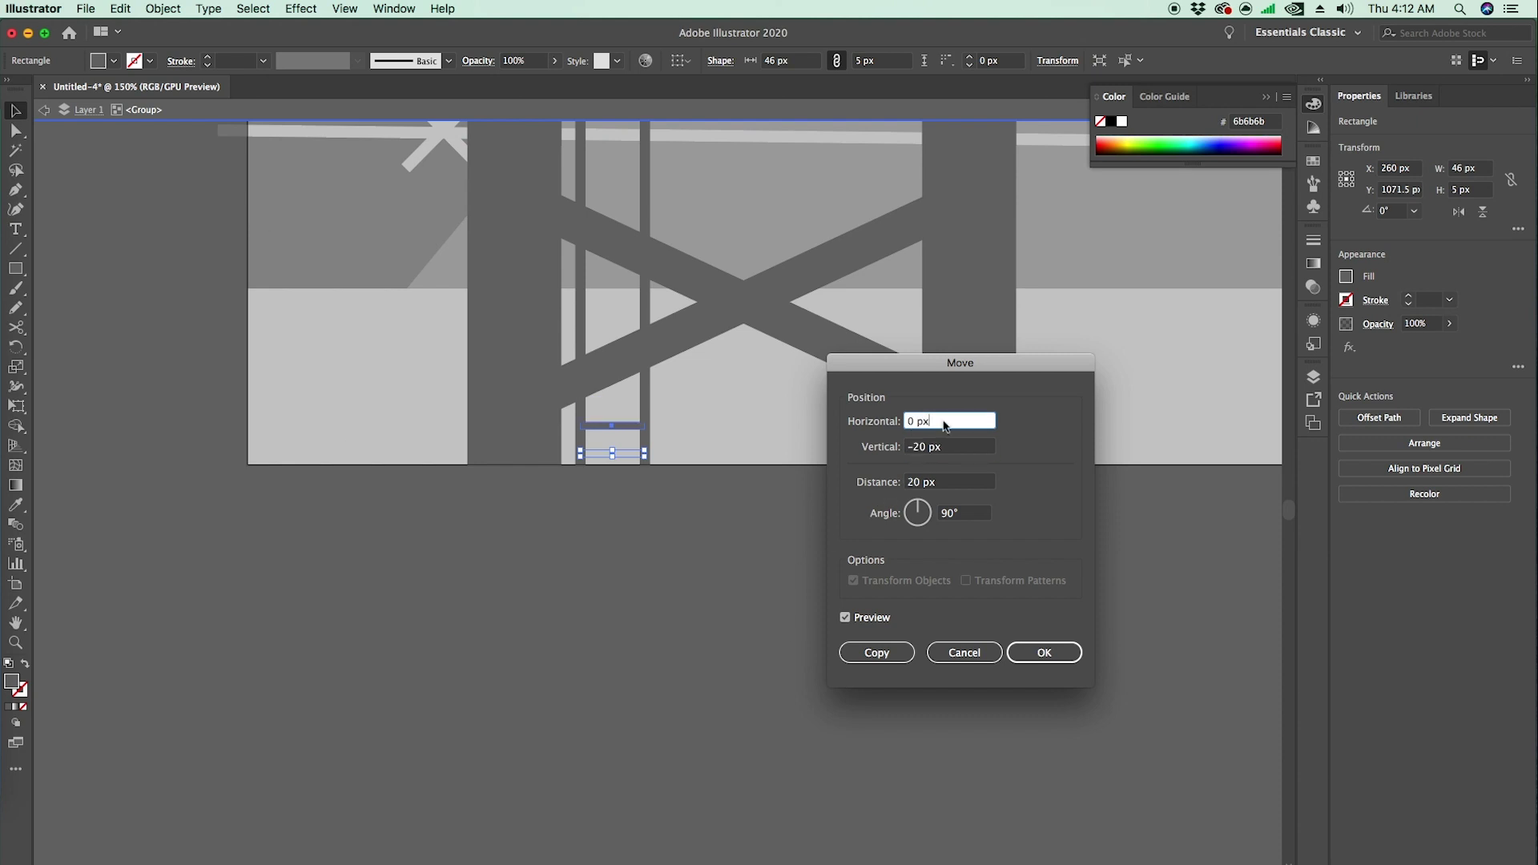
click(877, 653)
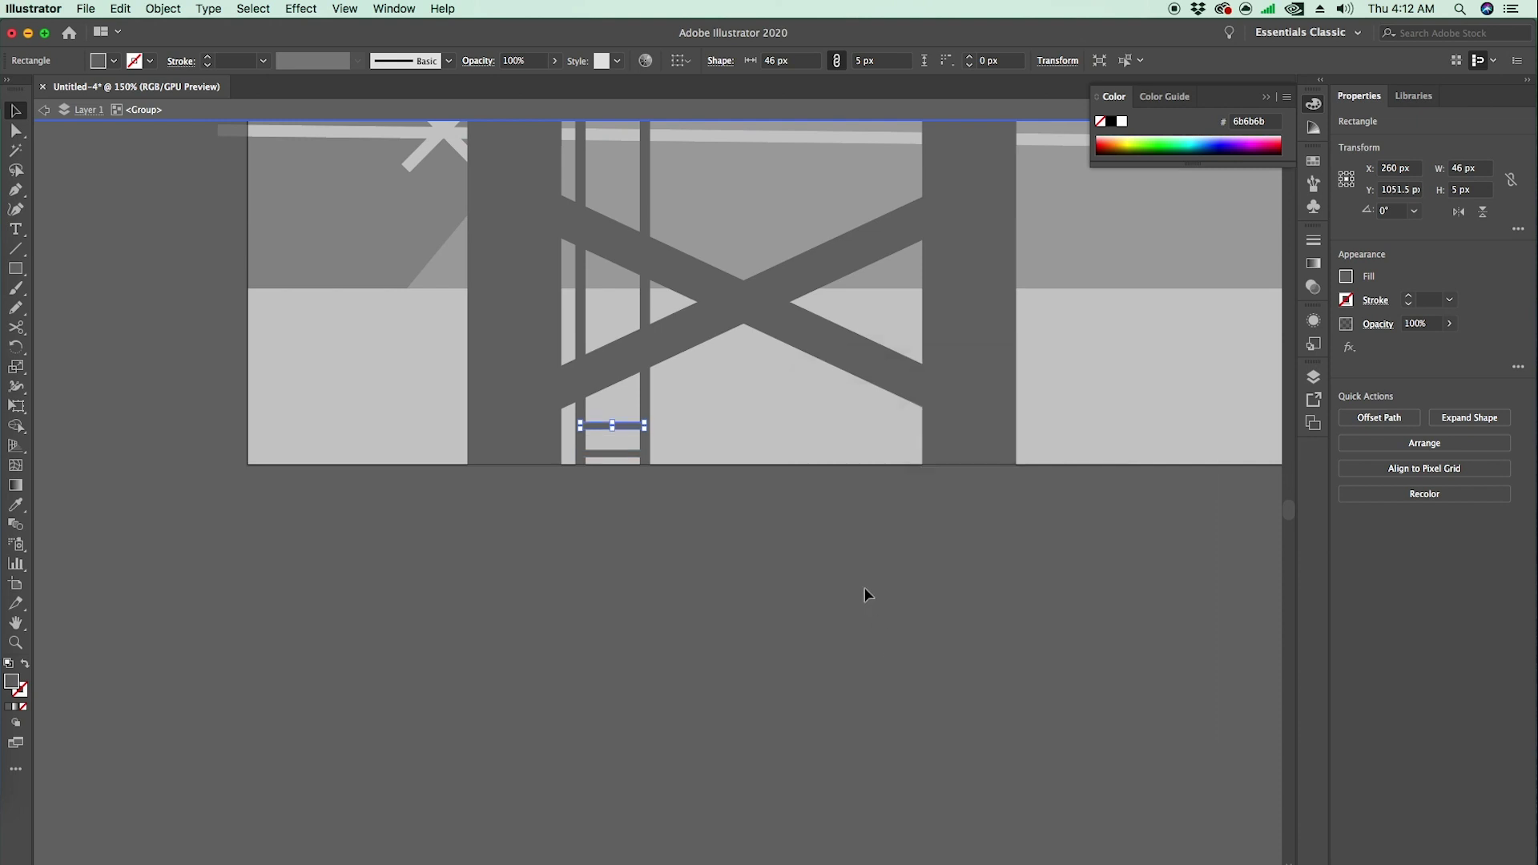
- Repeat the 20 px rung copy up the ladder until it reaches the tower platform, and exit the group's isolation mode
key(z)
alt+click(830, 434)
alt+click(833, 377)
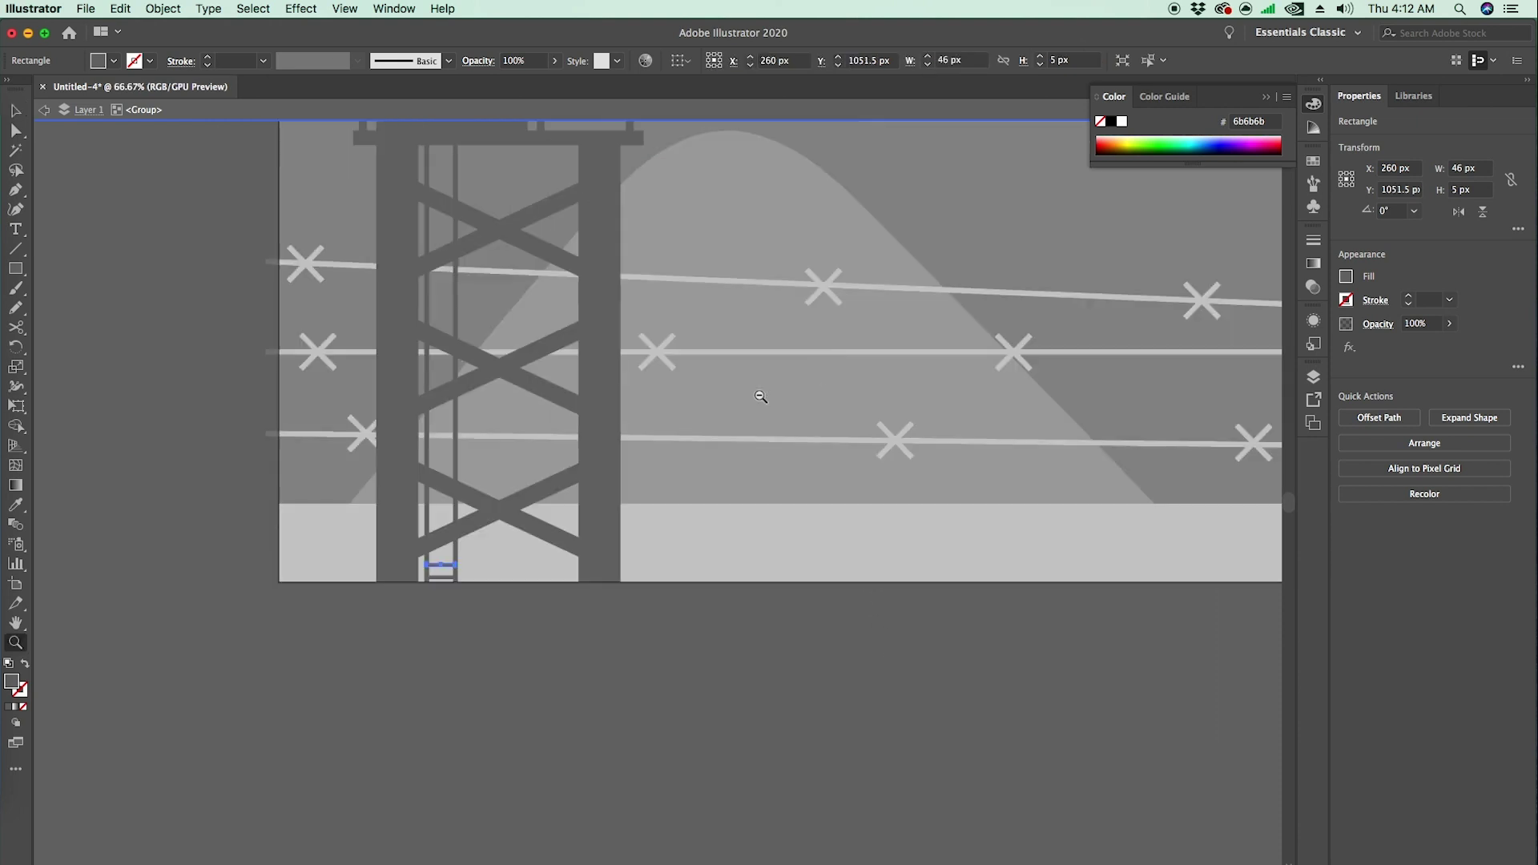
drag(697, 425, 754, 505)
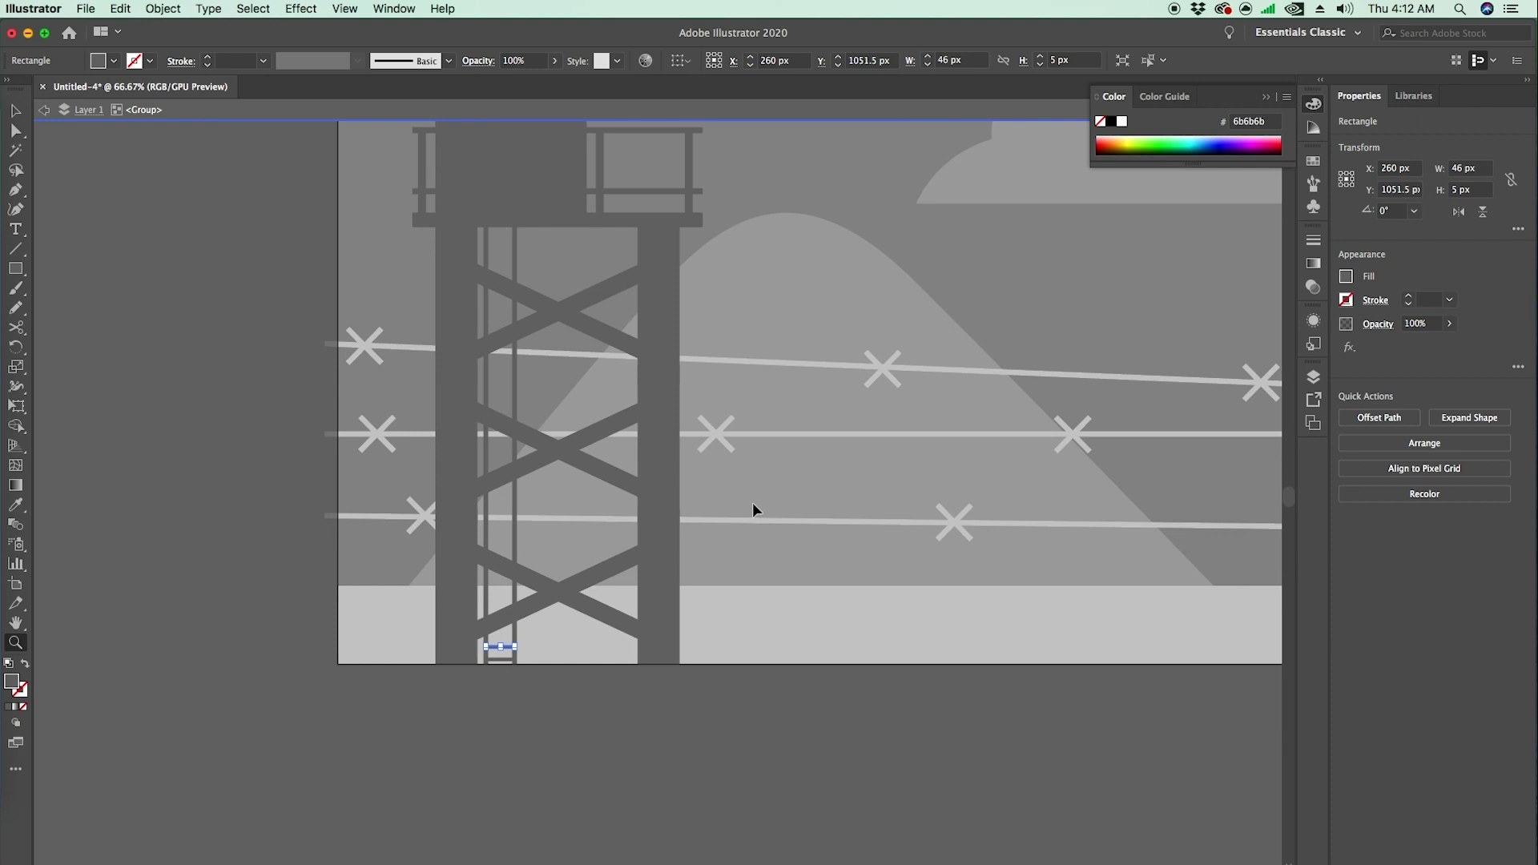
key(ctrl+d)
key(ctrl+d)
key(ctrl+d)
key(ctrl+d)
key(ctrl+d)
key(ctrl+d)
key(ctrl+d)
key(ctrl+d)
key(ctrl+d)
key(ctrl+d)
key(ctrl+d)
key(ctrl+d)
key(ctrl+d)
key(ctrl+d)
key(ctrl+d)
key(ctrl+d)
key(ctrl+d)
key(ctrl+d)
key(ctrl+d)
key(ctrl+d)
key(ctrl+d)
key(ctrl+d)
key(ctrl+d)
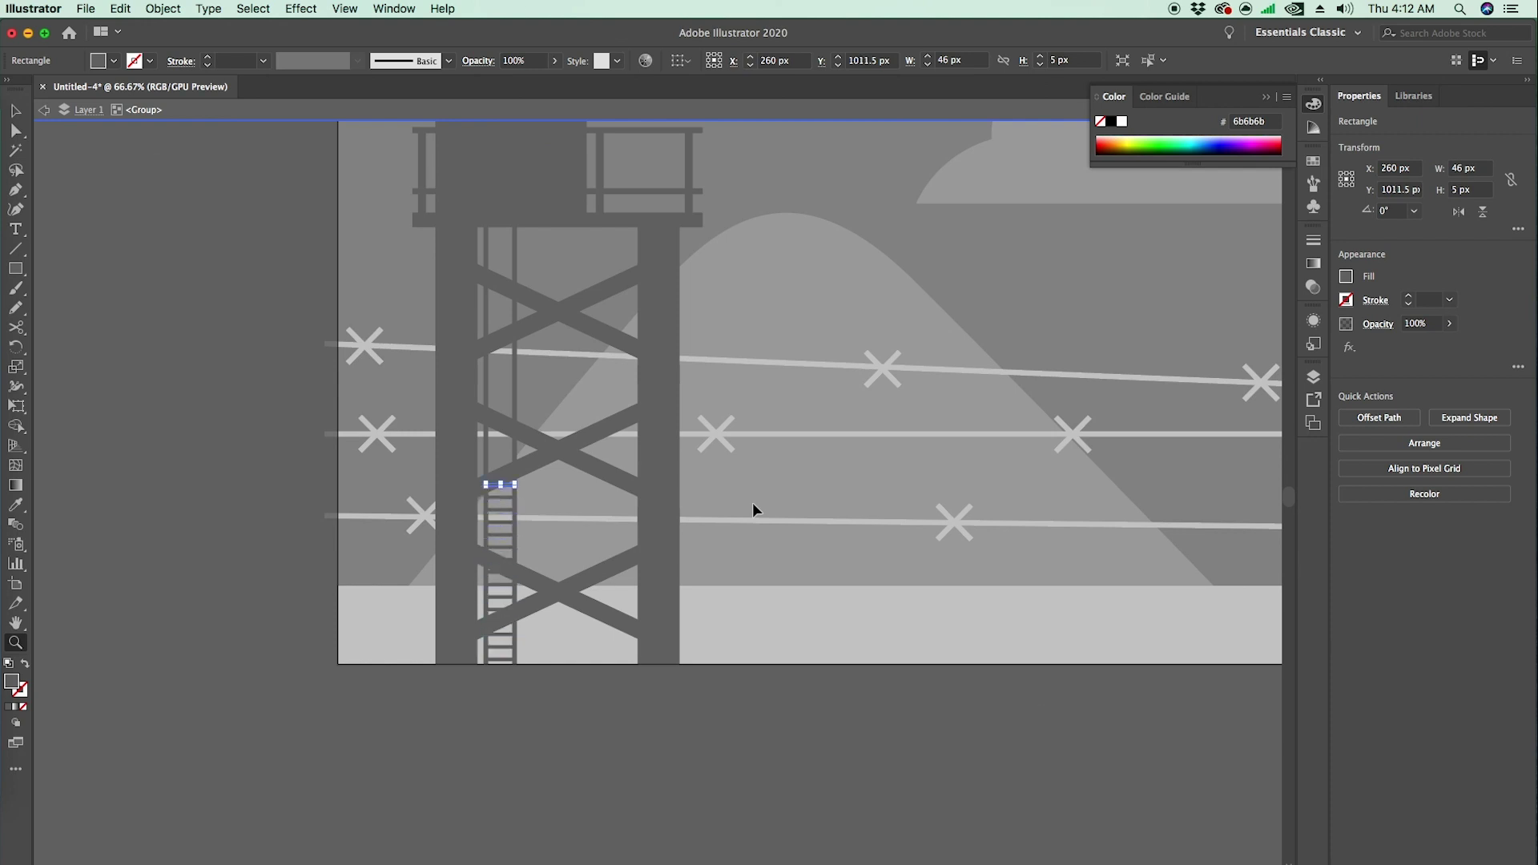
key(ctrl+d)
key(ctrl+d)
key(ctrl+d)
key(ctrl+d)
key(ctrl+d)
key(ctrl+d)
key(ctrl+d)
key(ctrl+d)
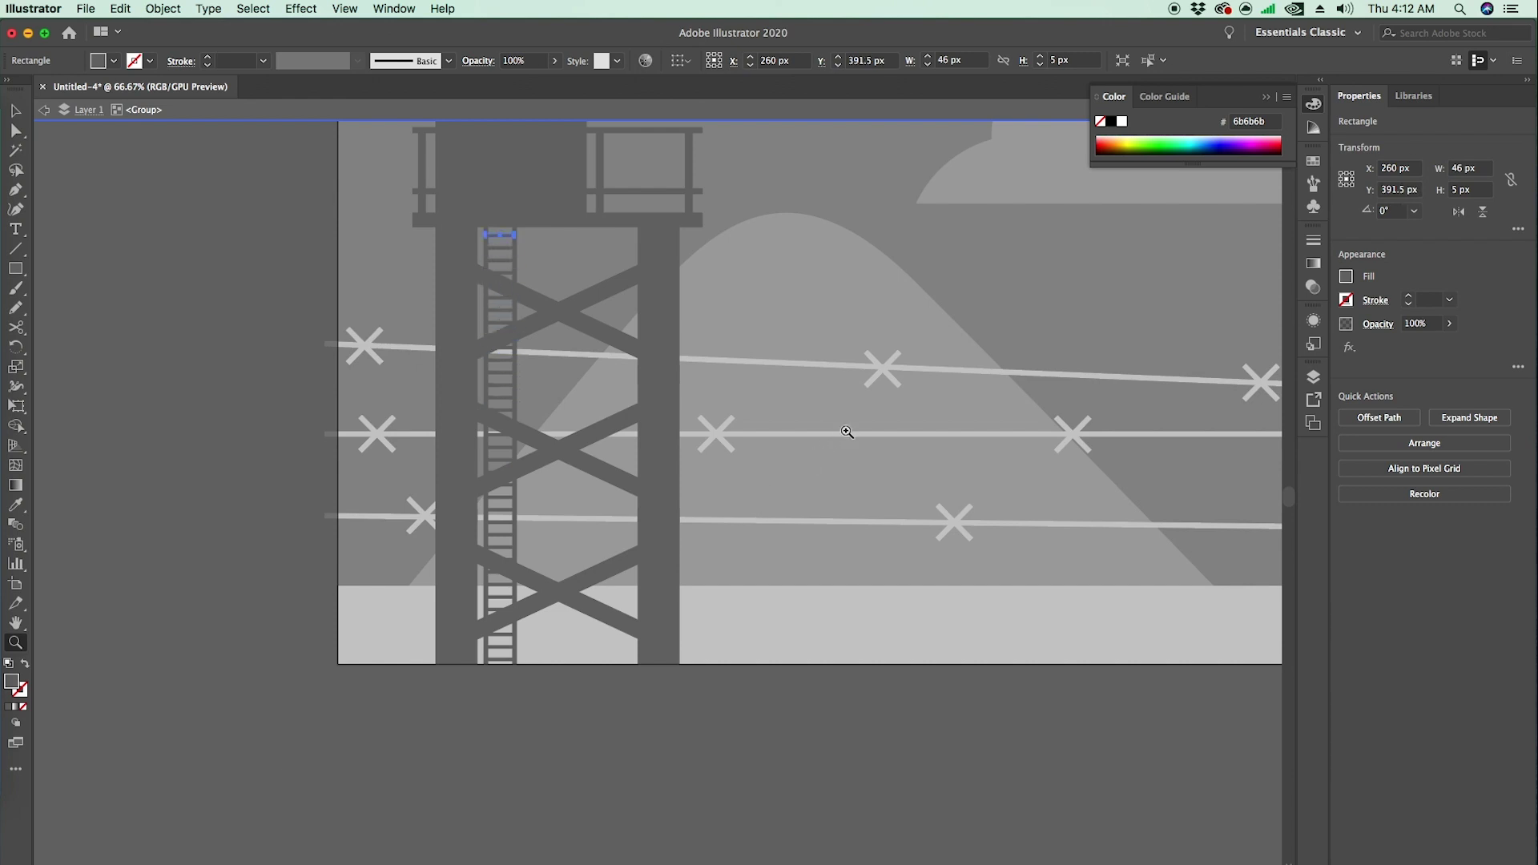
drag(1064, 337, 782, 477)
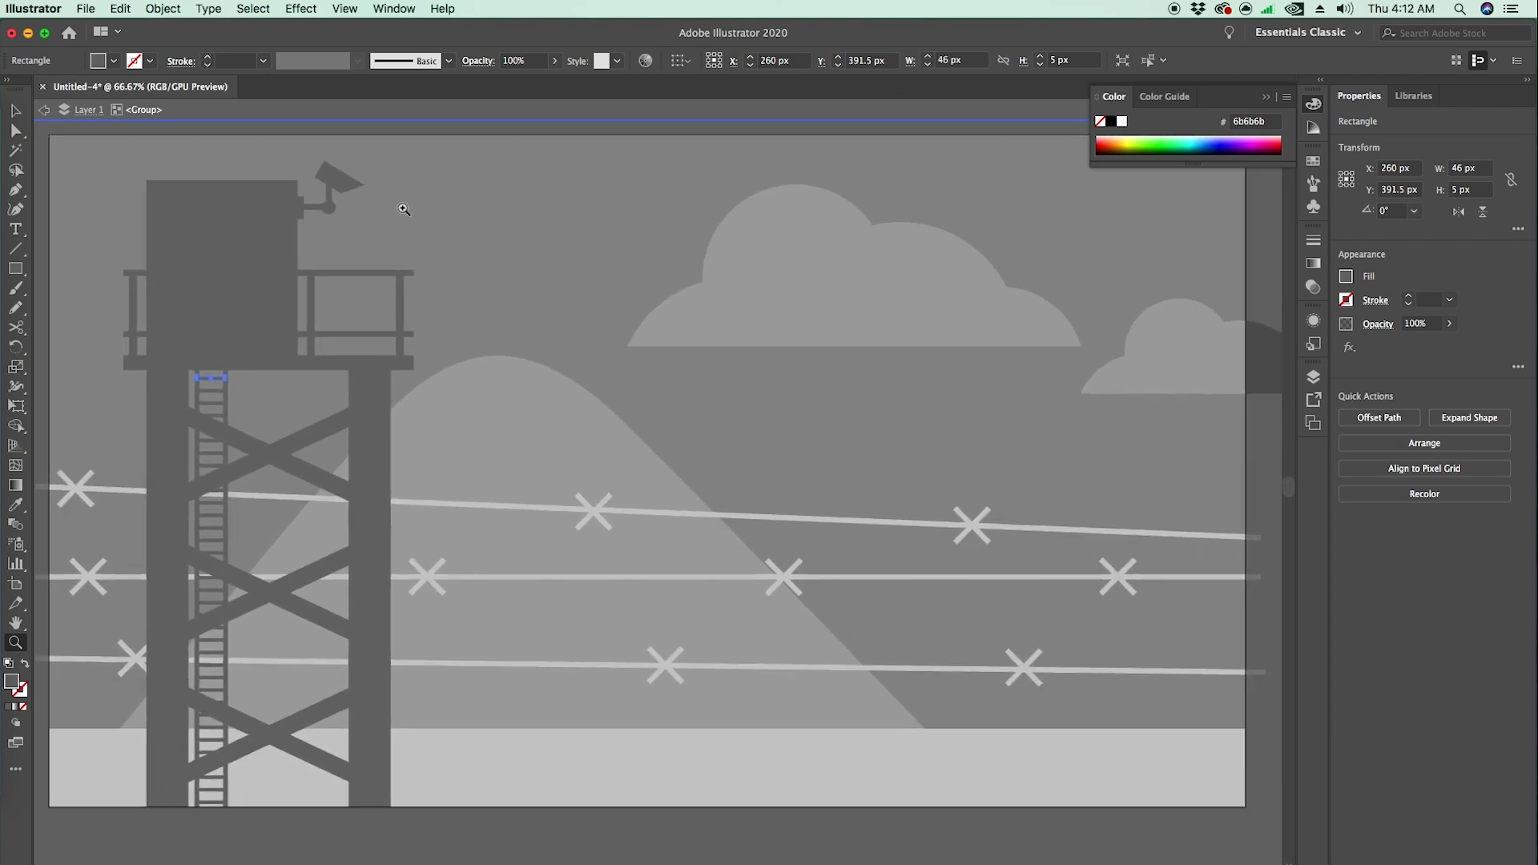
click(44, 113)
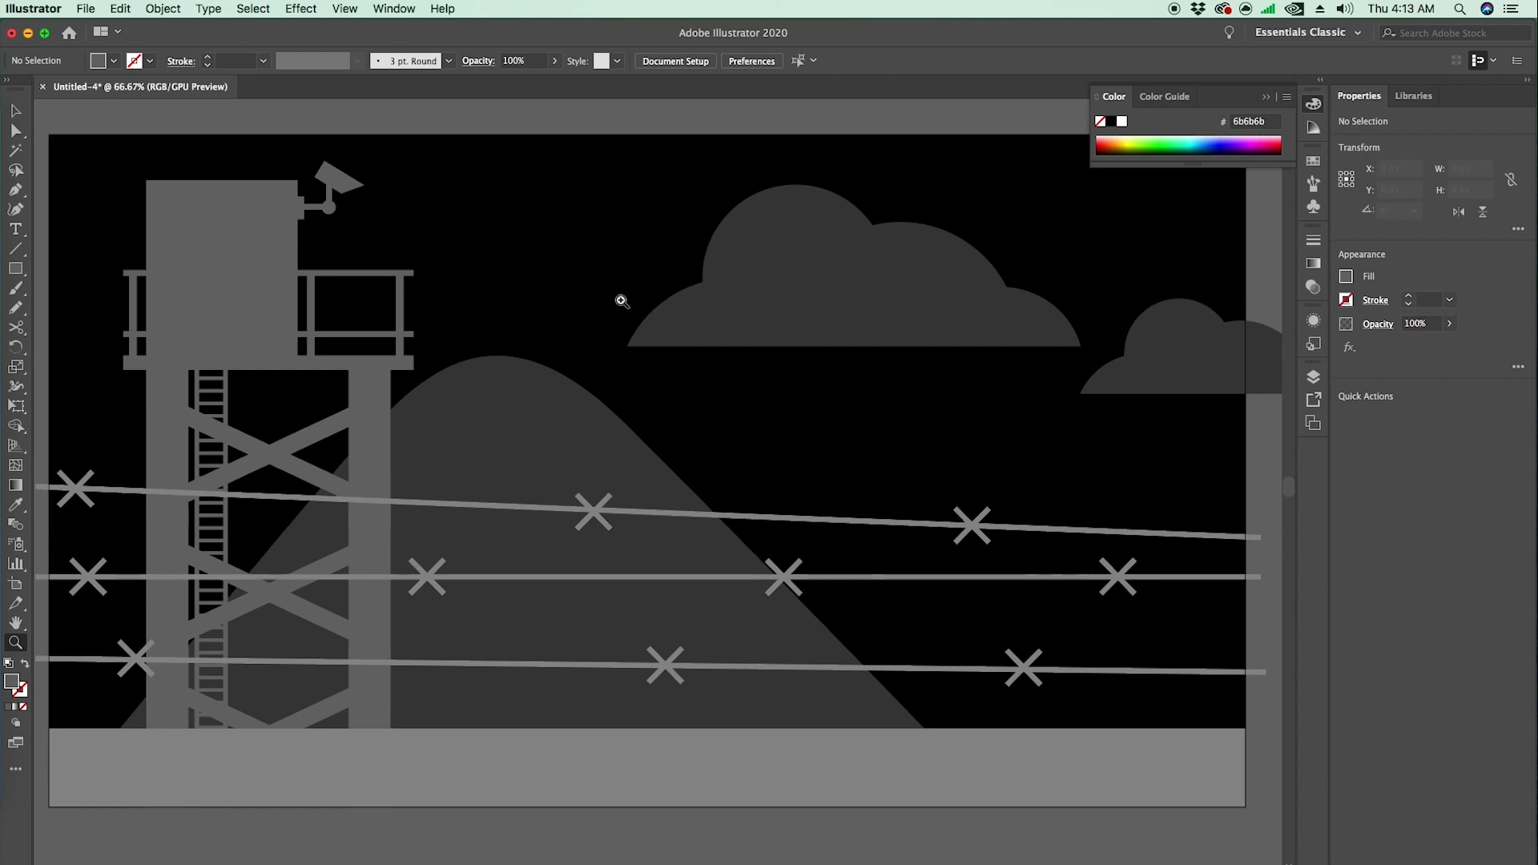
- Draw a circle about 28 px in diameter in the sky just below the large cloud and deselect it
click(17, 270)
drag(17, 270, 112, 317)
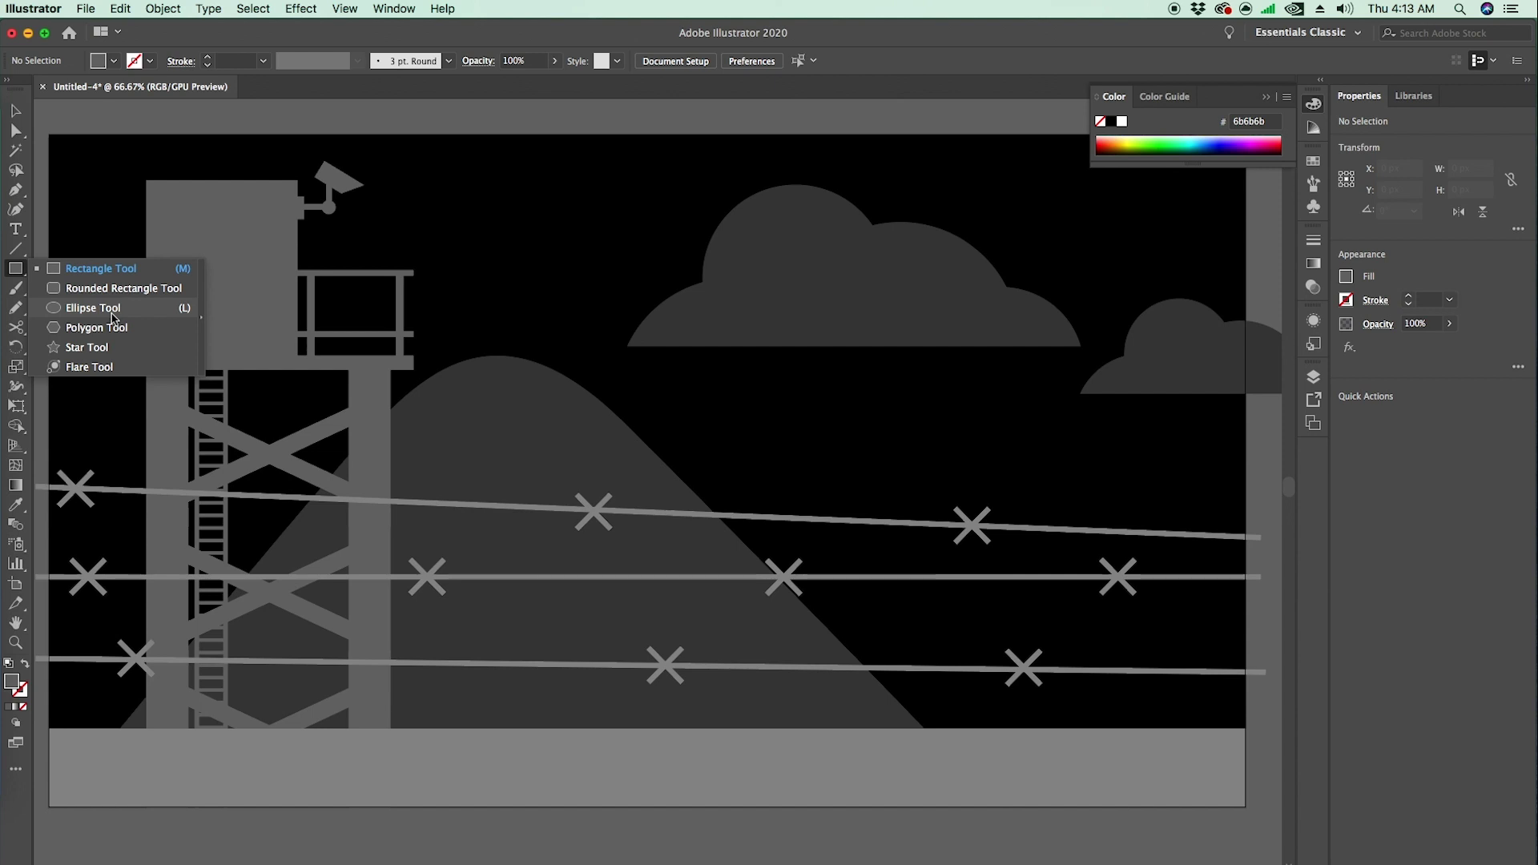
drag(111, 317, 111, 317)
drag(716, 392, 734, 409)
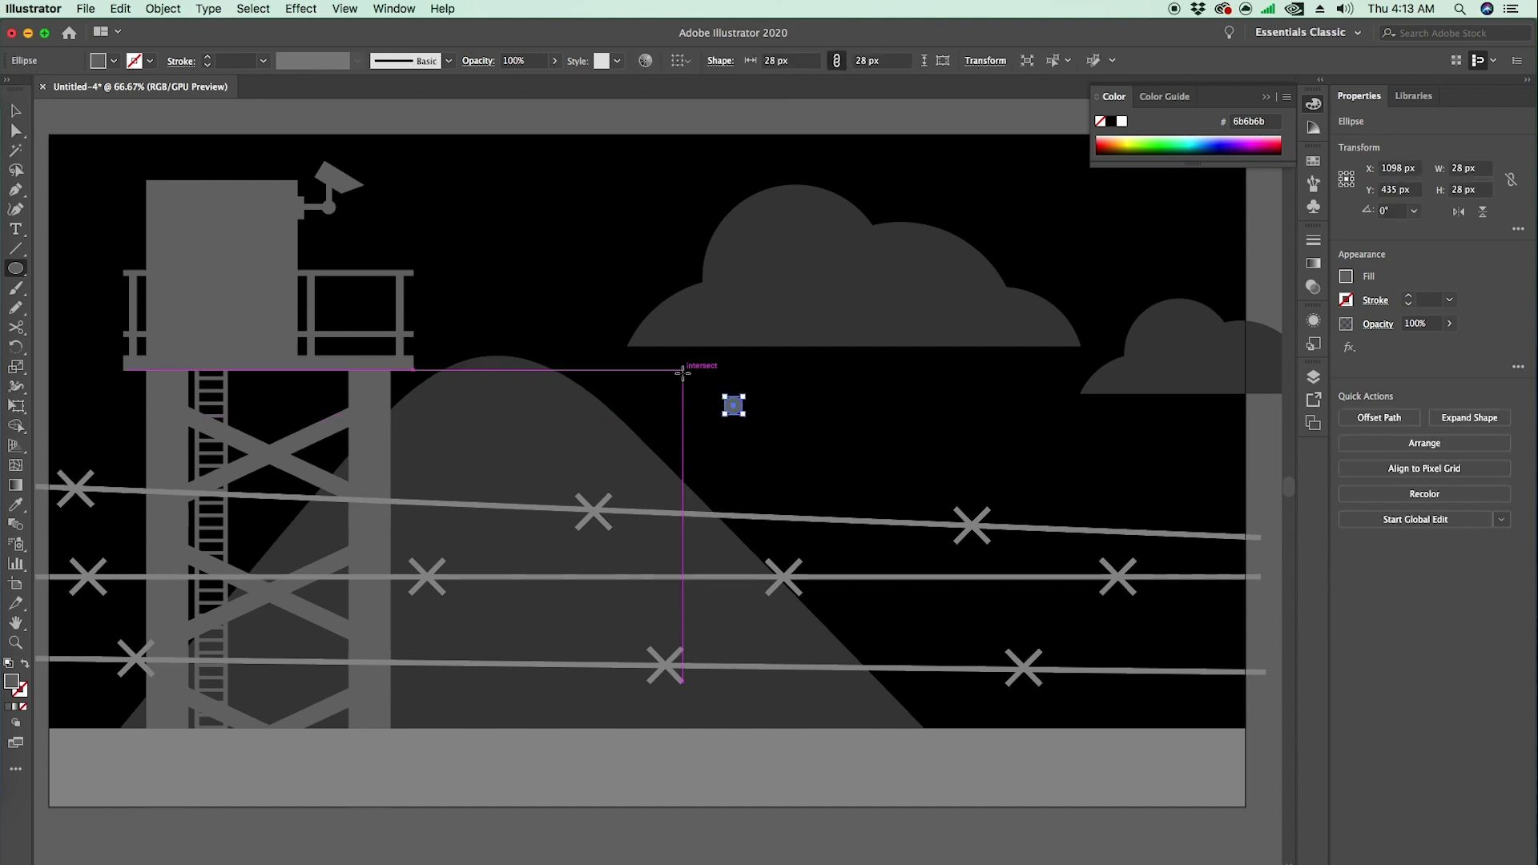
click(28, 113)
click(88, 116)
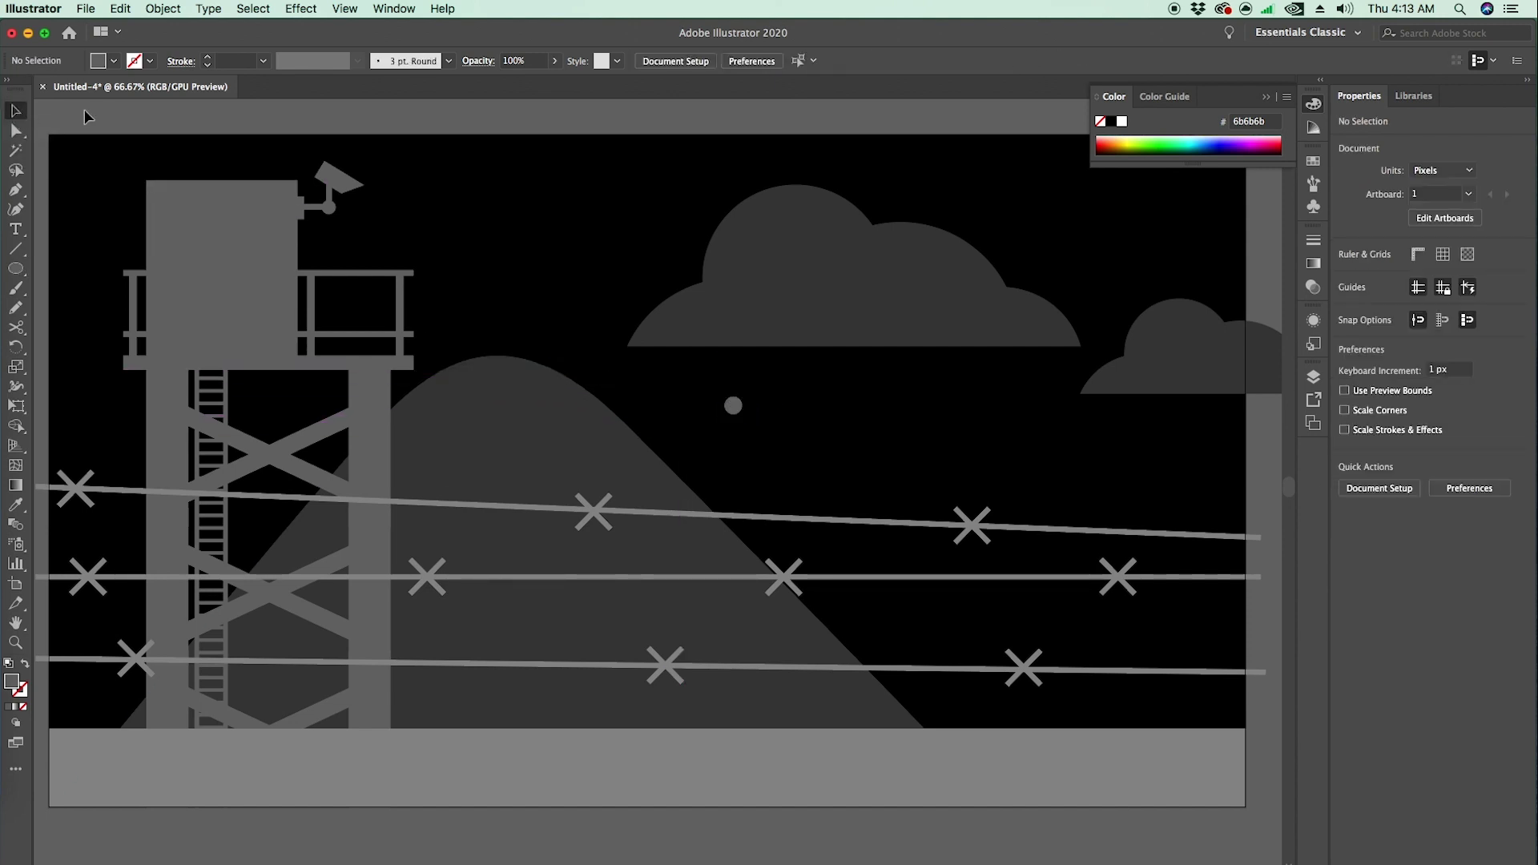
- Draw a rectangle about 383 x 28 px extending rightward from the small circle's centre at the circle's full height
click(15, 268)
drag(15, 269, 61, 269)
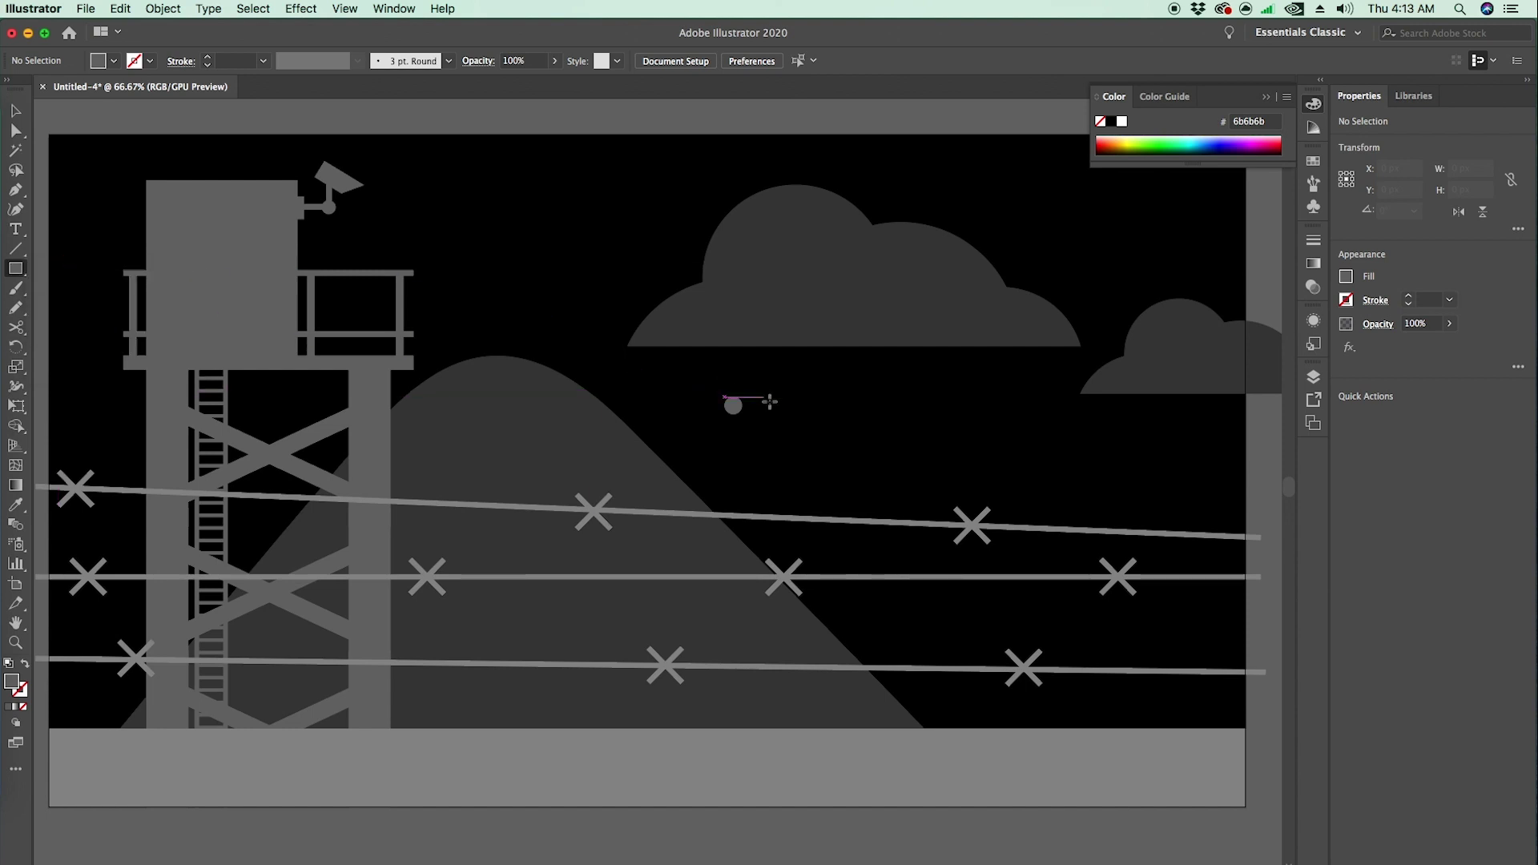
drag(733, 401, 972, 413)
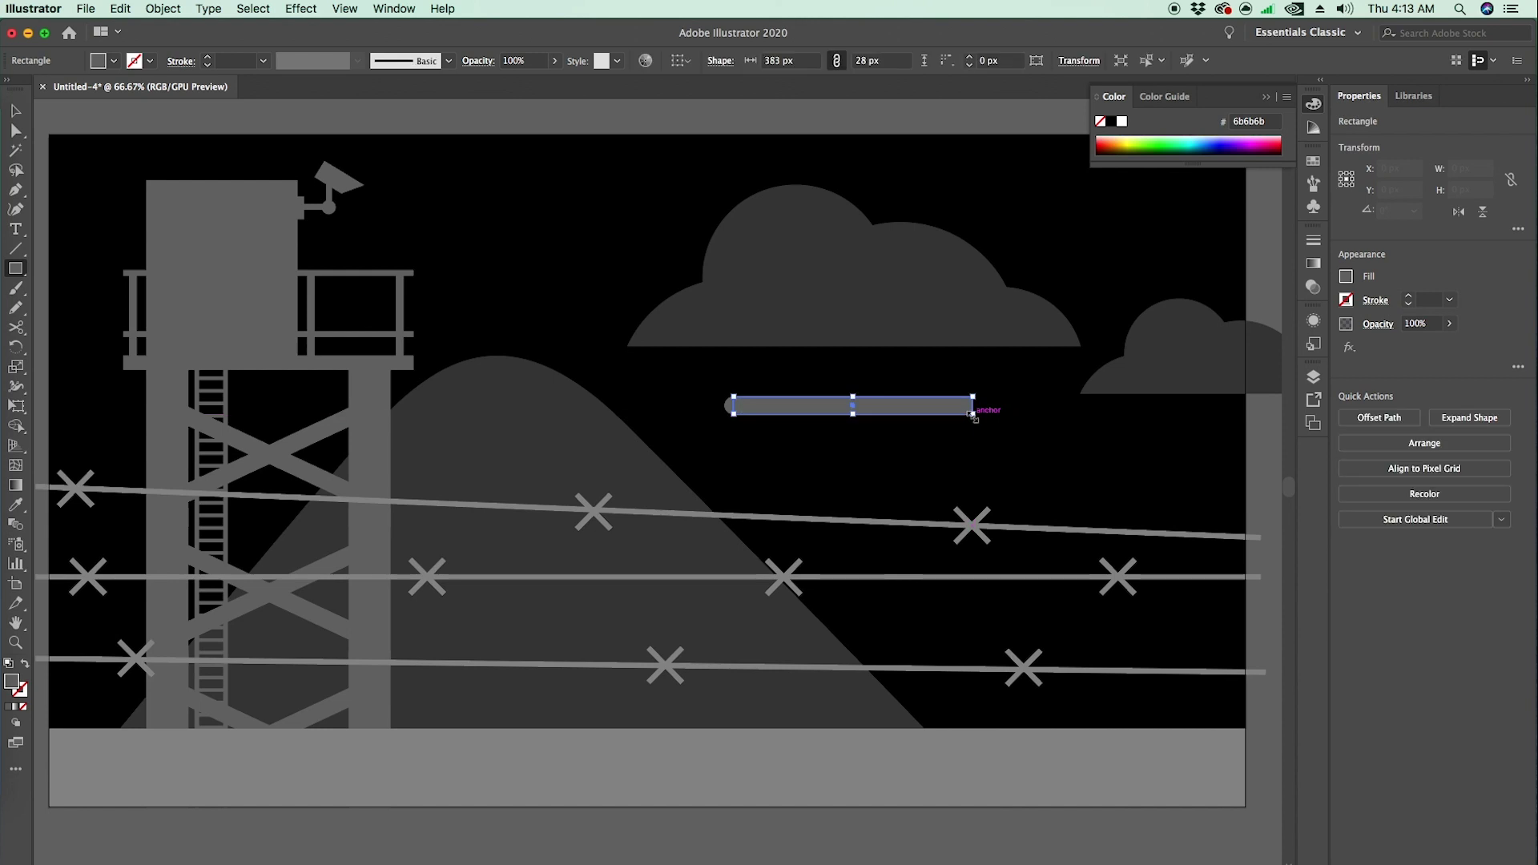
- Taper the new rectangle to a point by bringing its two right corner anchors together at mid-height
key(z)
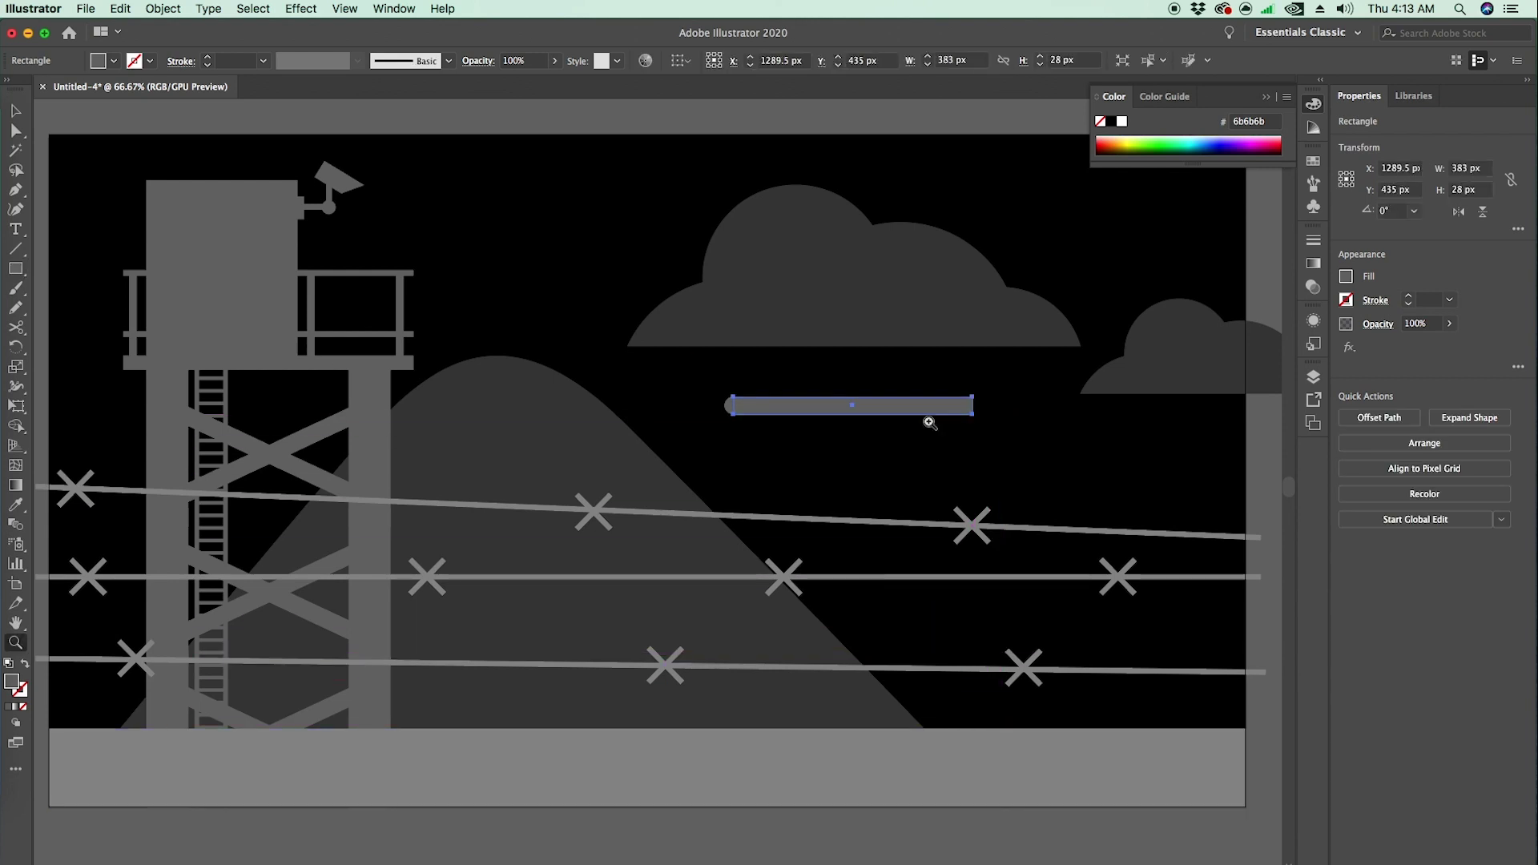
click(897, 423)
click(652, 515)
click(635, 487)
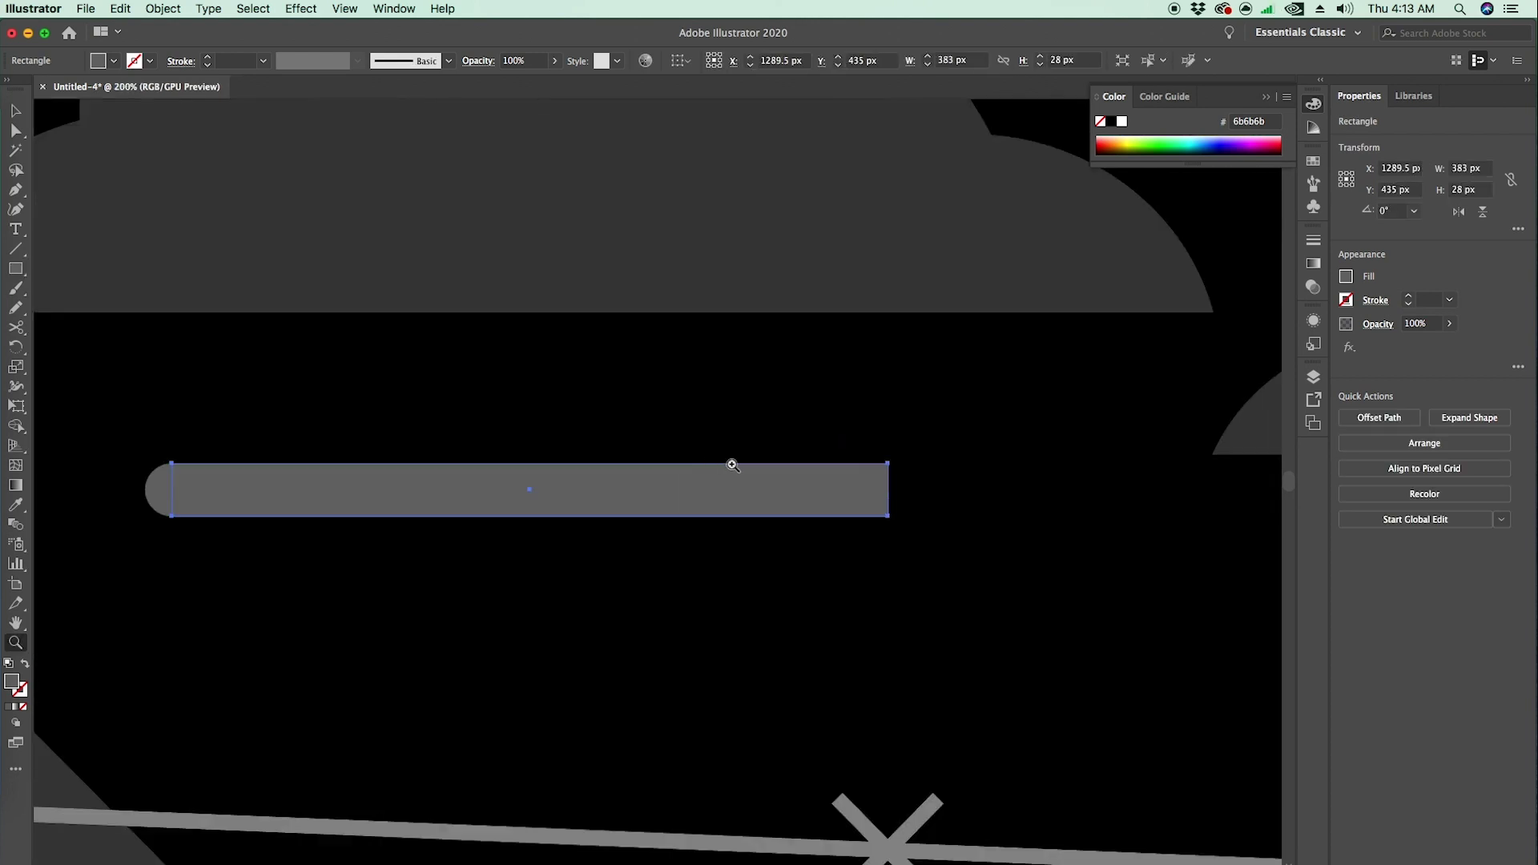
key(a)
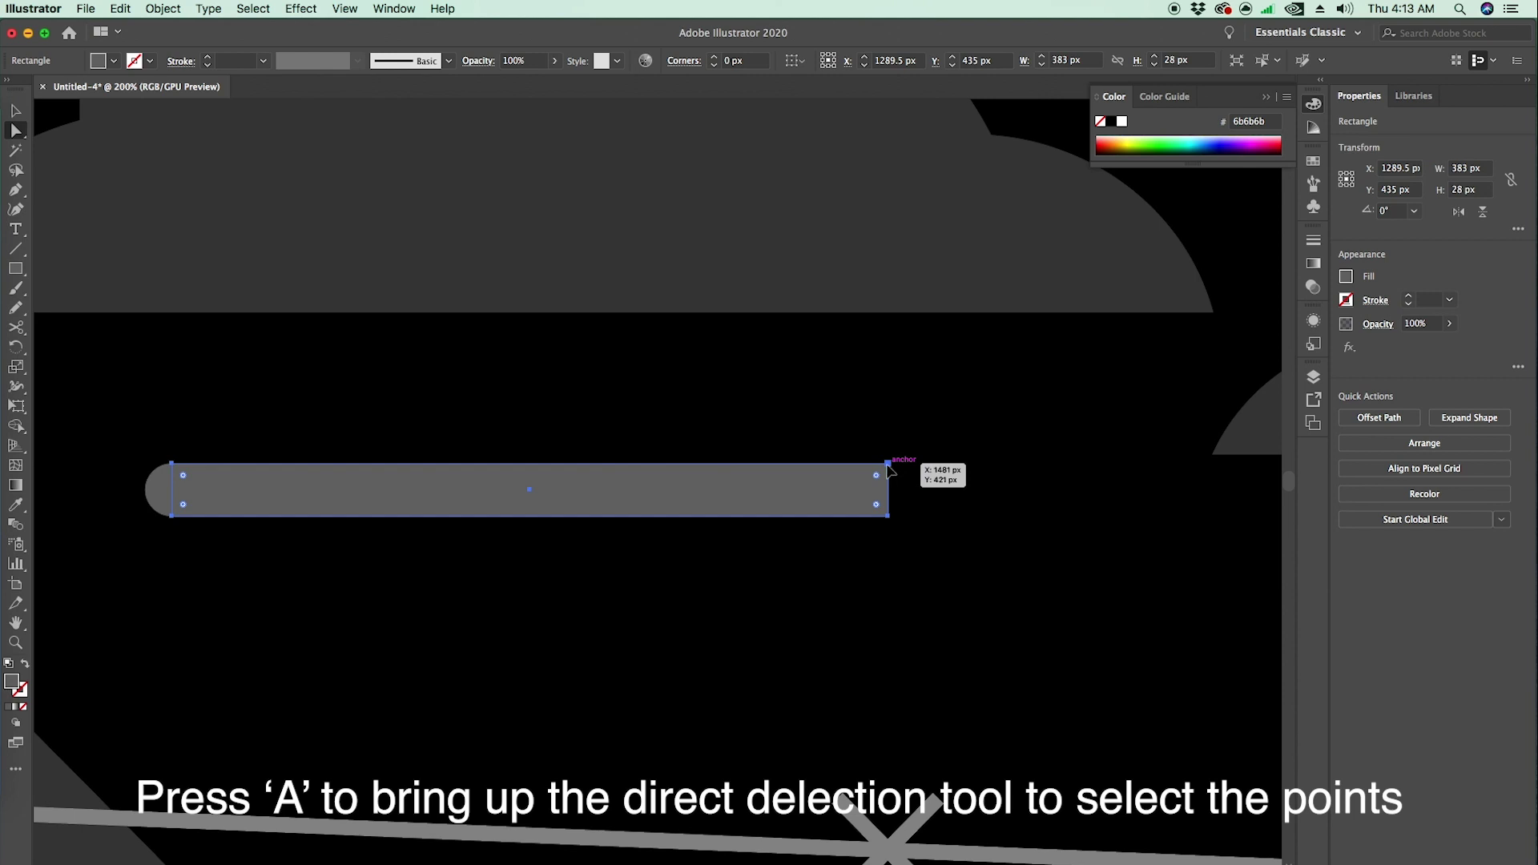
click(888, 464)
drag(891, 473, 886, 490)
click(559, 272)
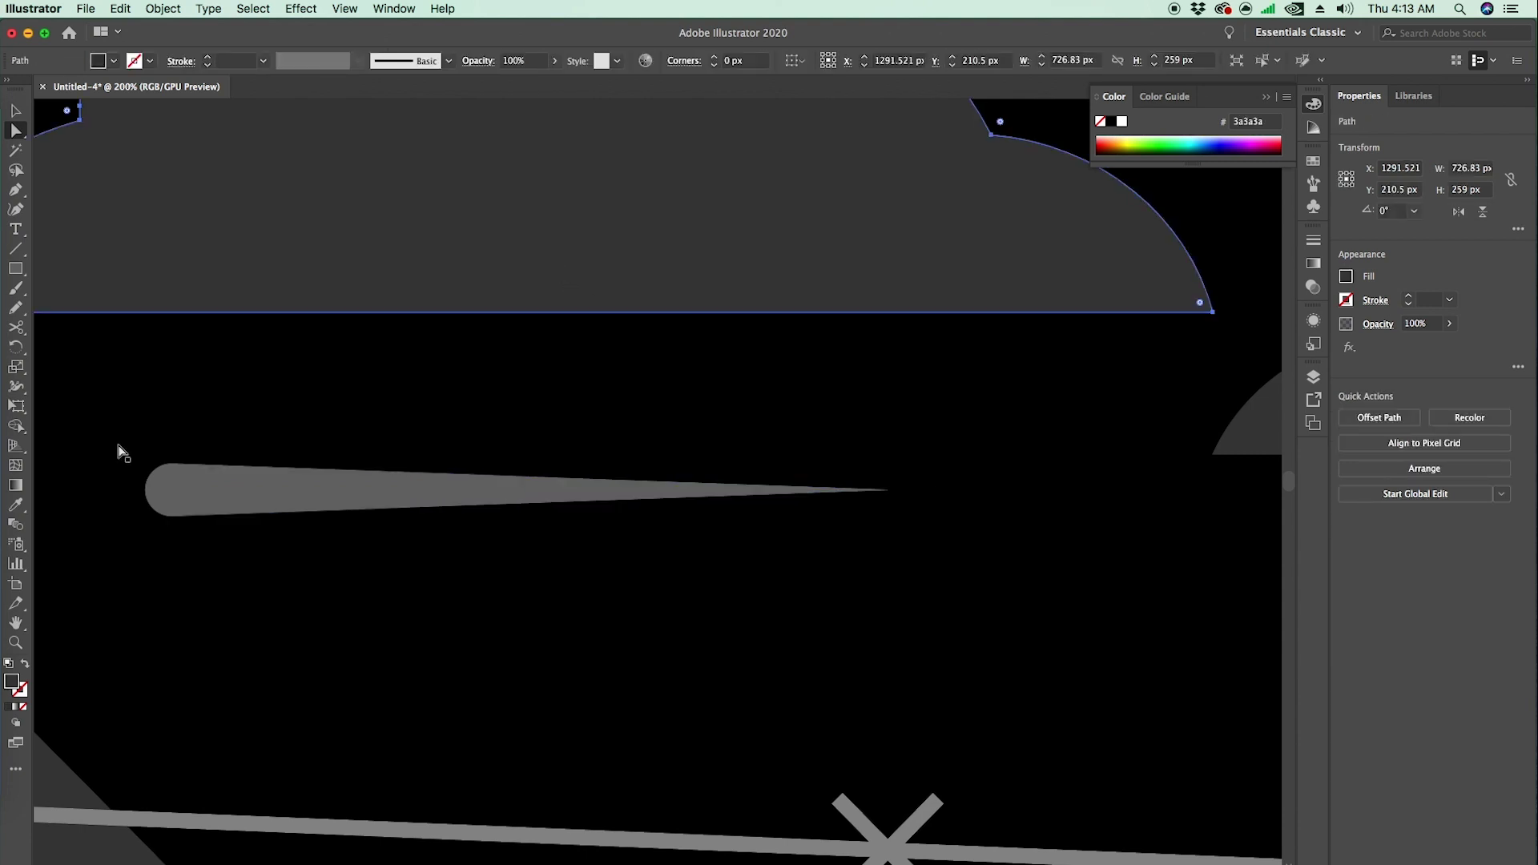
- Select the tapered shape together with the small circle at its wide end and group them
key(z)
alt+click(413, 505)
alt+click(476, 488)
alt+click(705, 462)
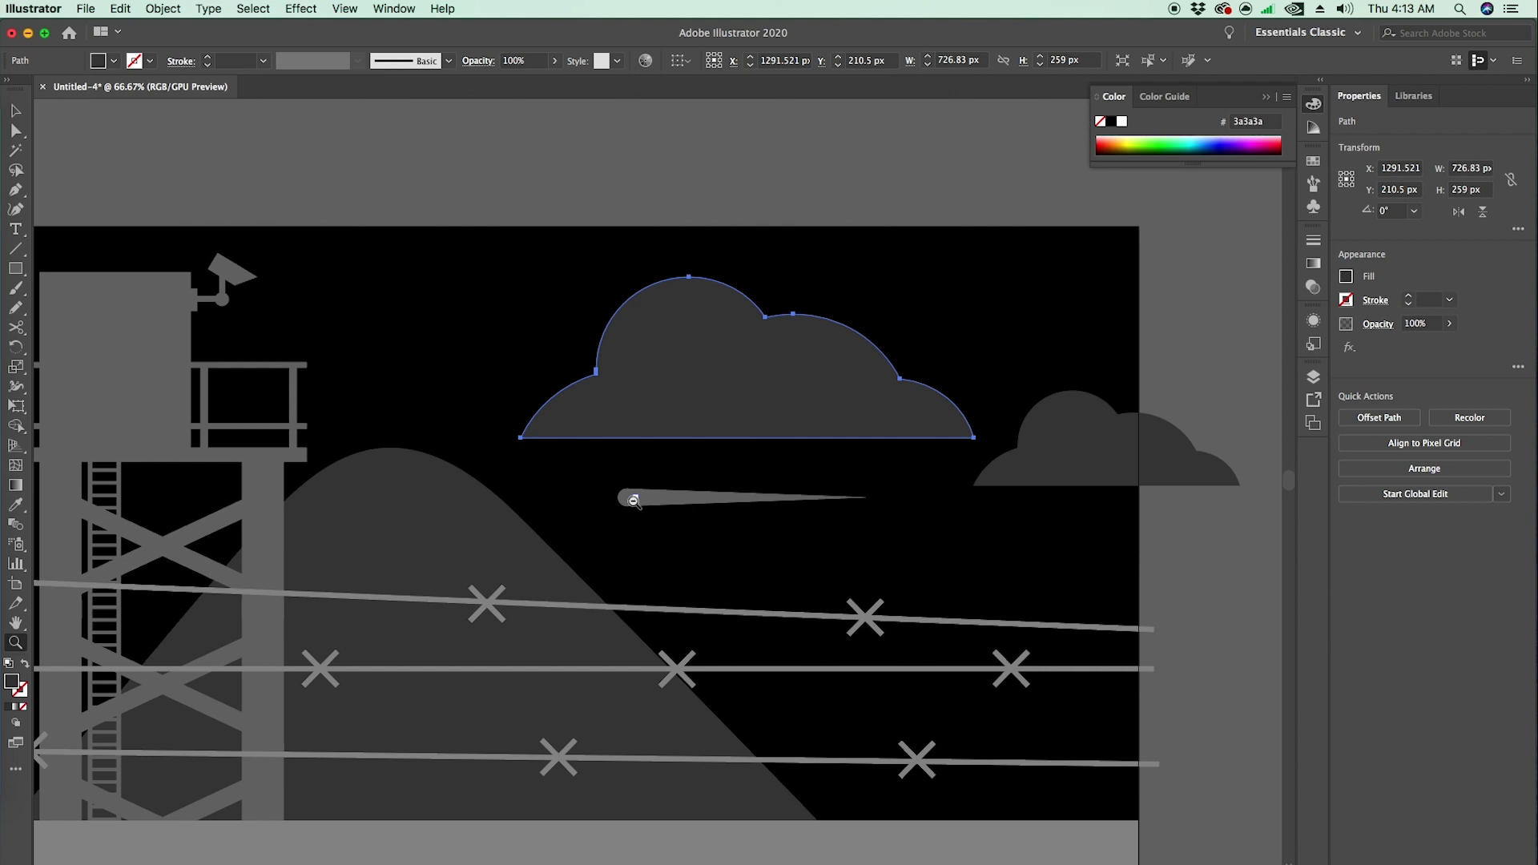
click(606, 522)
key(v)
click(739, 451)
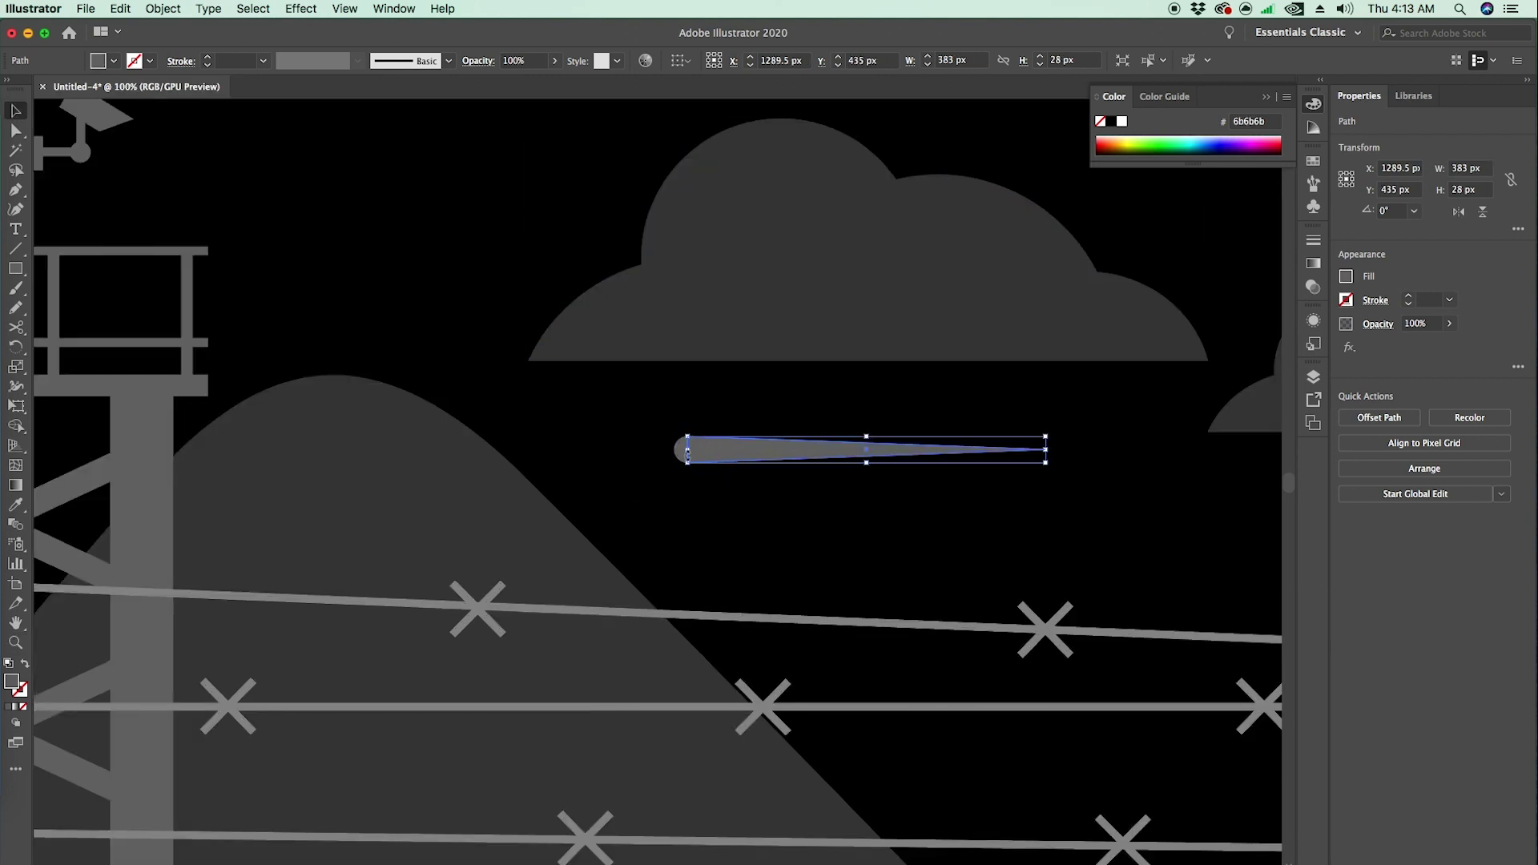
shift+click(680, 451)
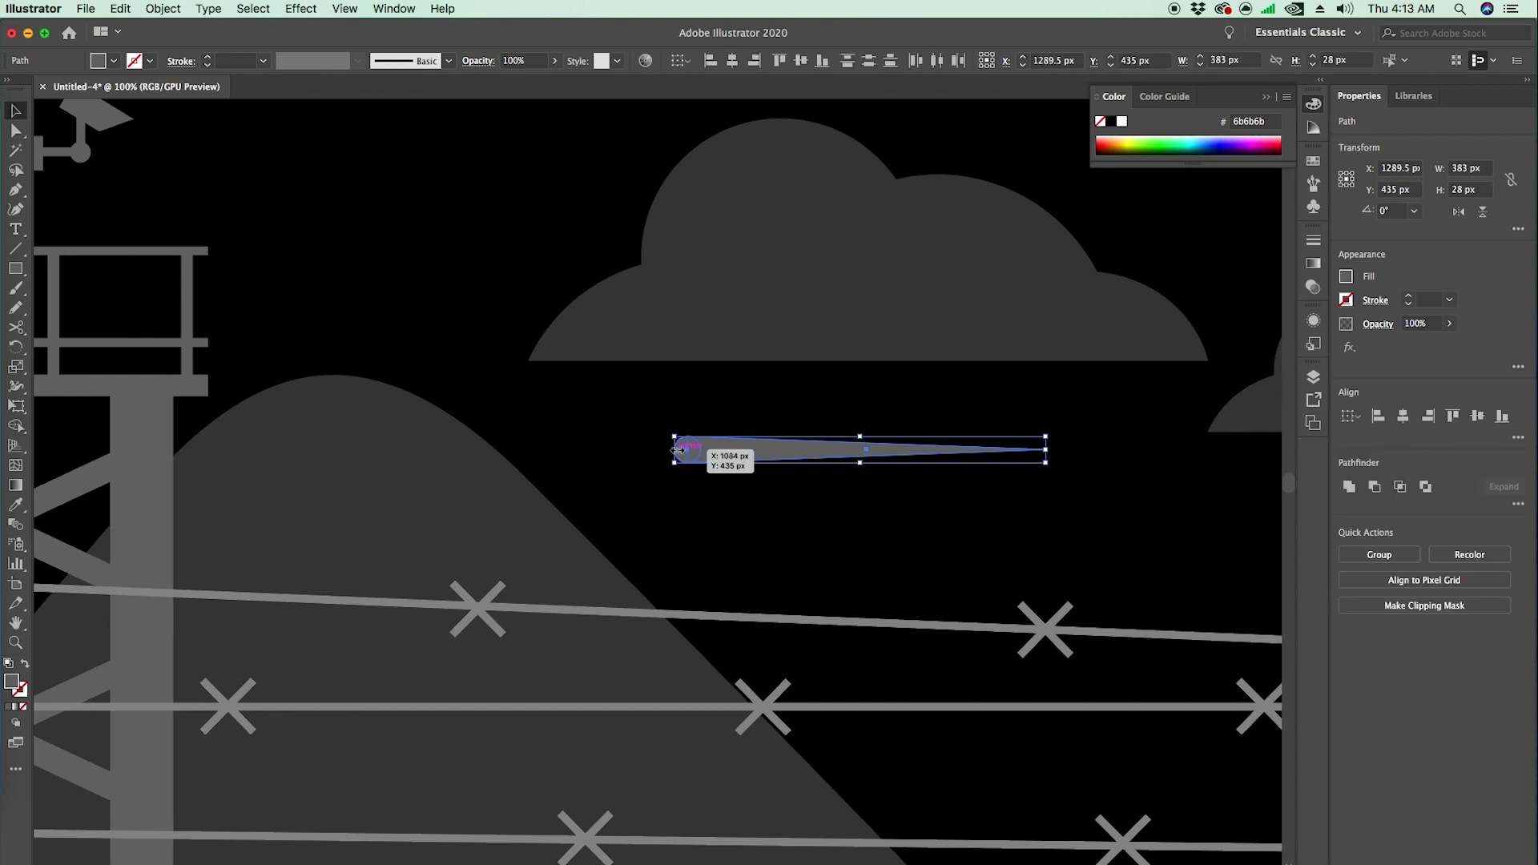
key(super+g)
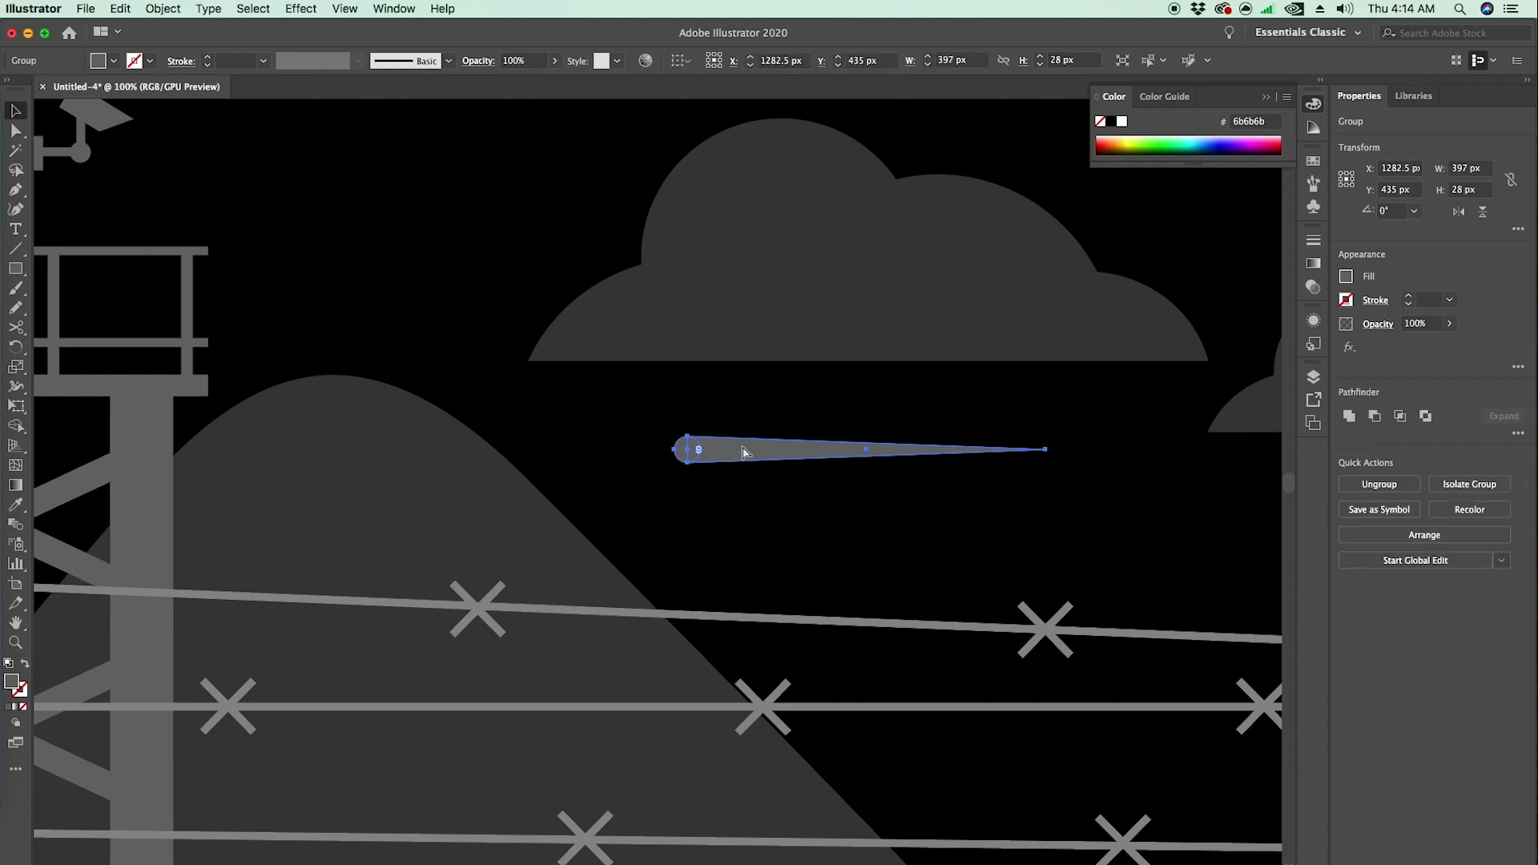
- Rotate the tapered streak group about 30.6° counterclockwise so its pointed end aims up and to the right
right_click(744, 454)
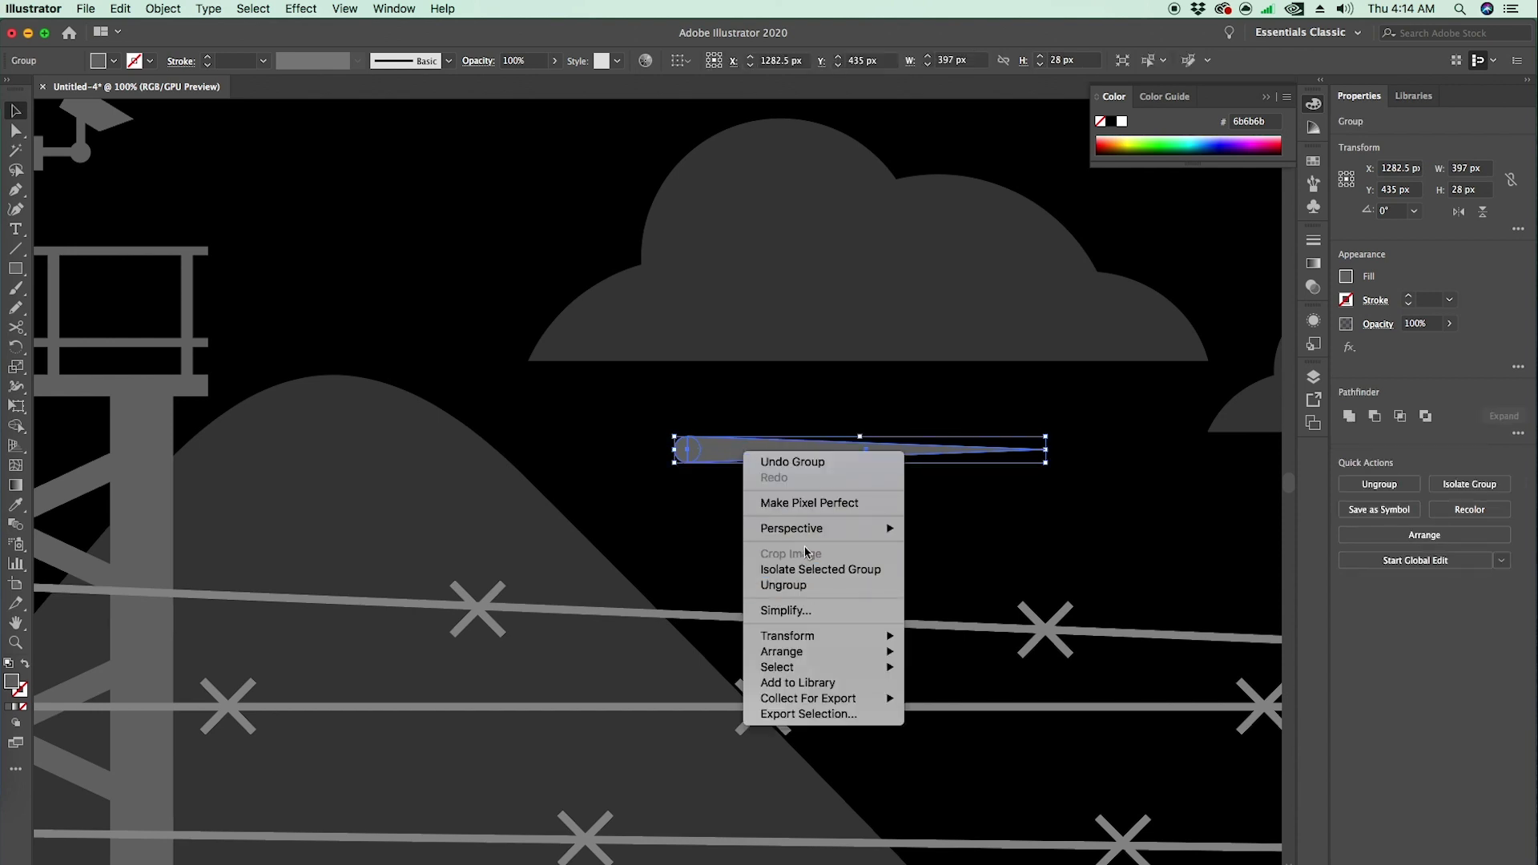
click(732, 459)
drag(1056, 431, 1064, 350)
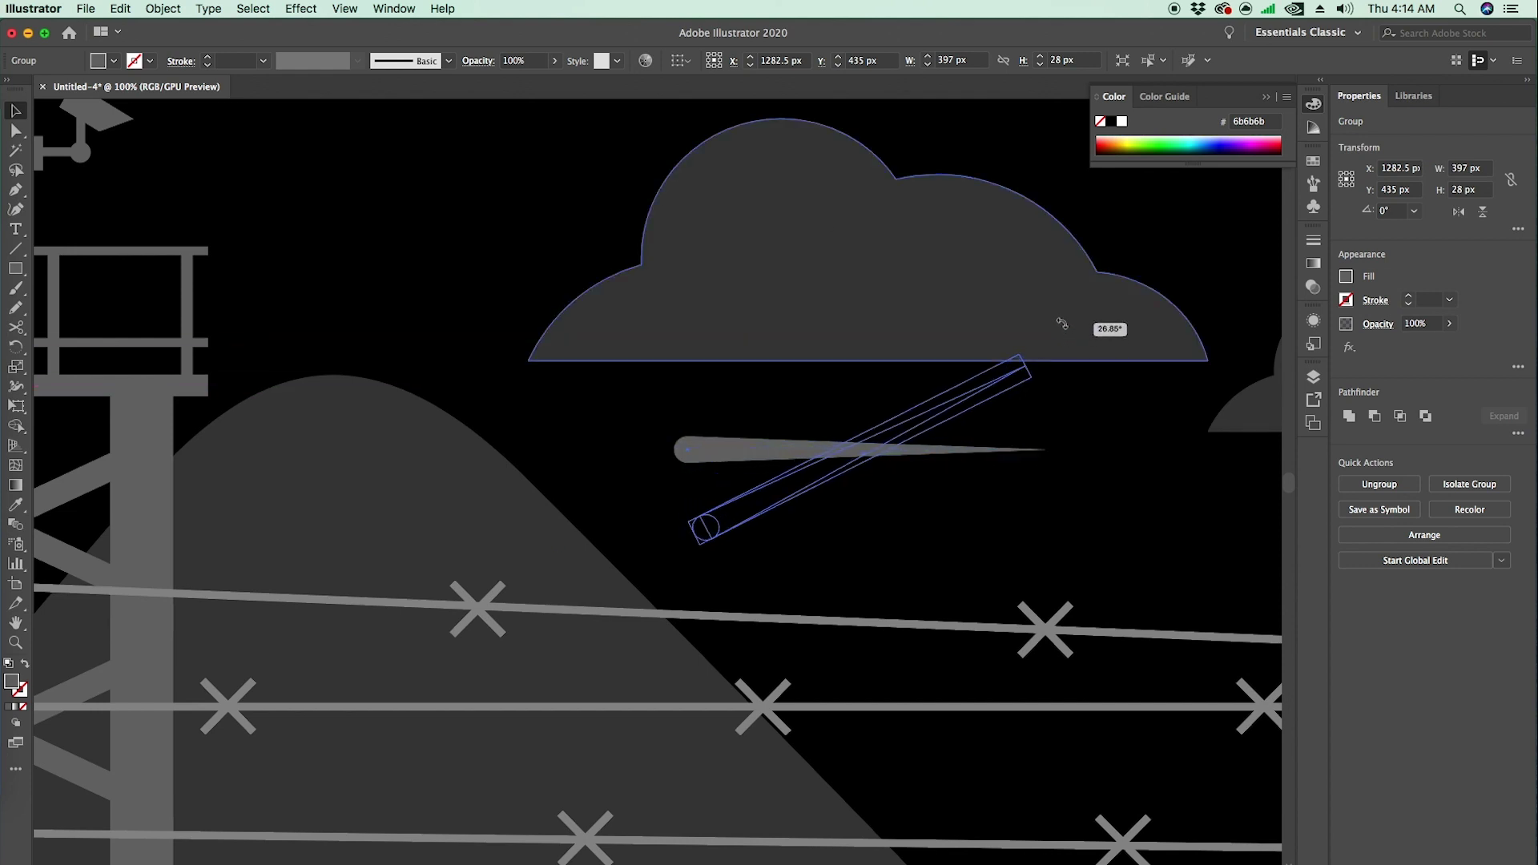
drag(1061, 323, 1059, 307)
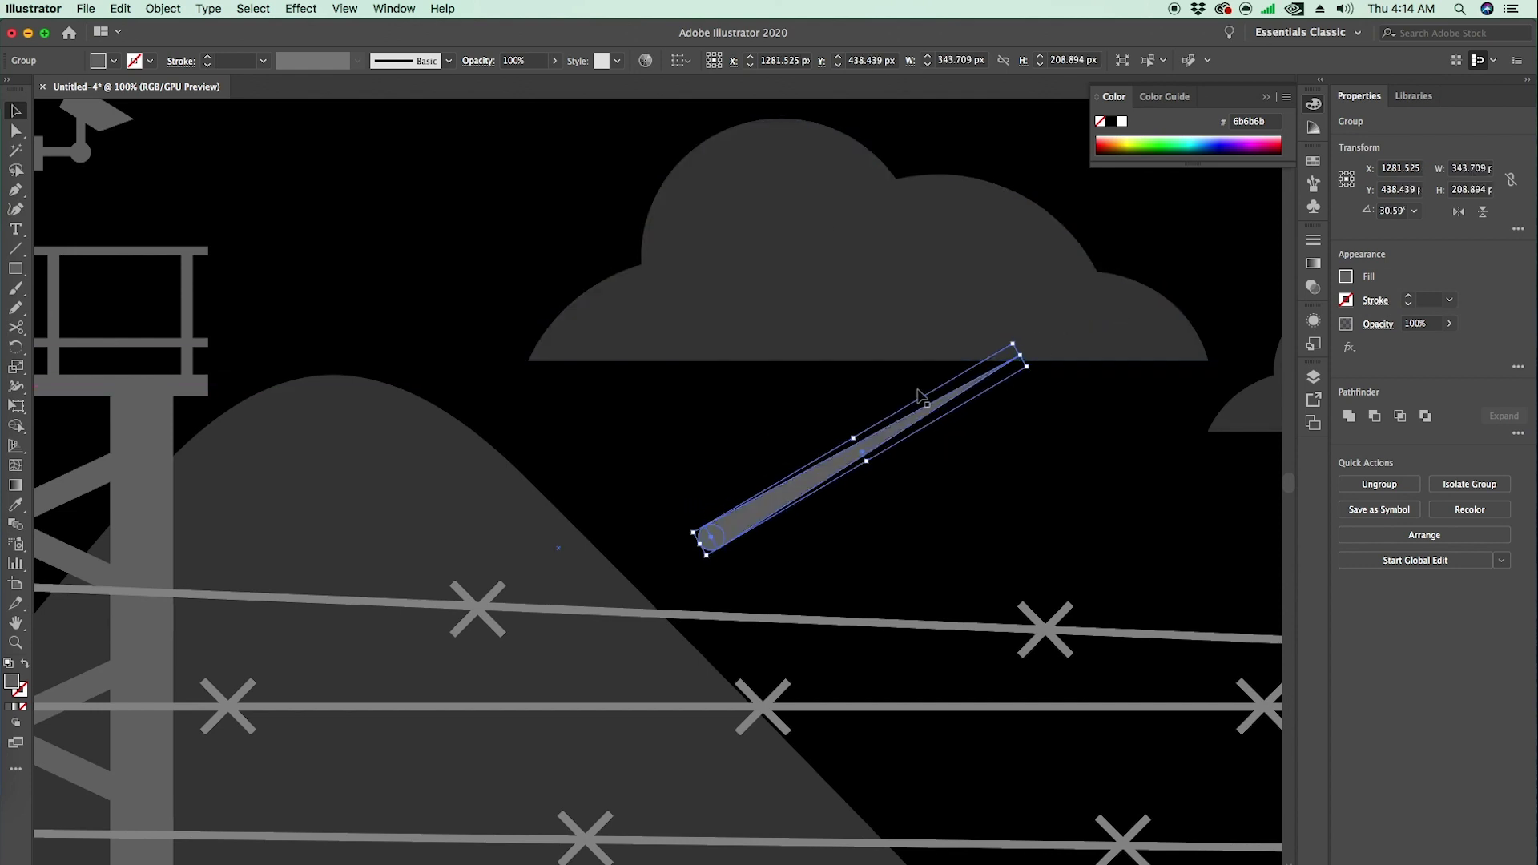
- Move the rotated streak up and to the right so its pointed end overlaps the large cloud, and deselect it
drag(786, 483, 854, 370)
click(954, 484)
key(z)
alt+click(730, 461)
alt+click(731, 461)
key(v)
click(620, 264)
drag(613, 484, 873, 356)
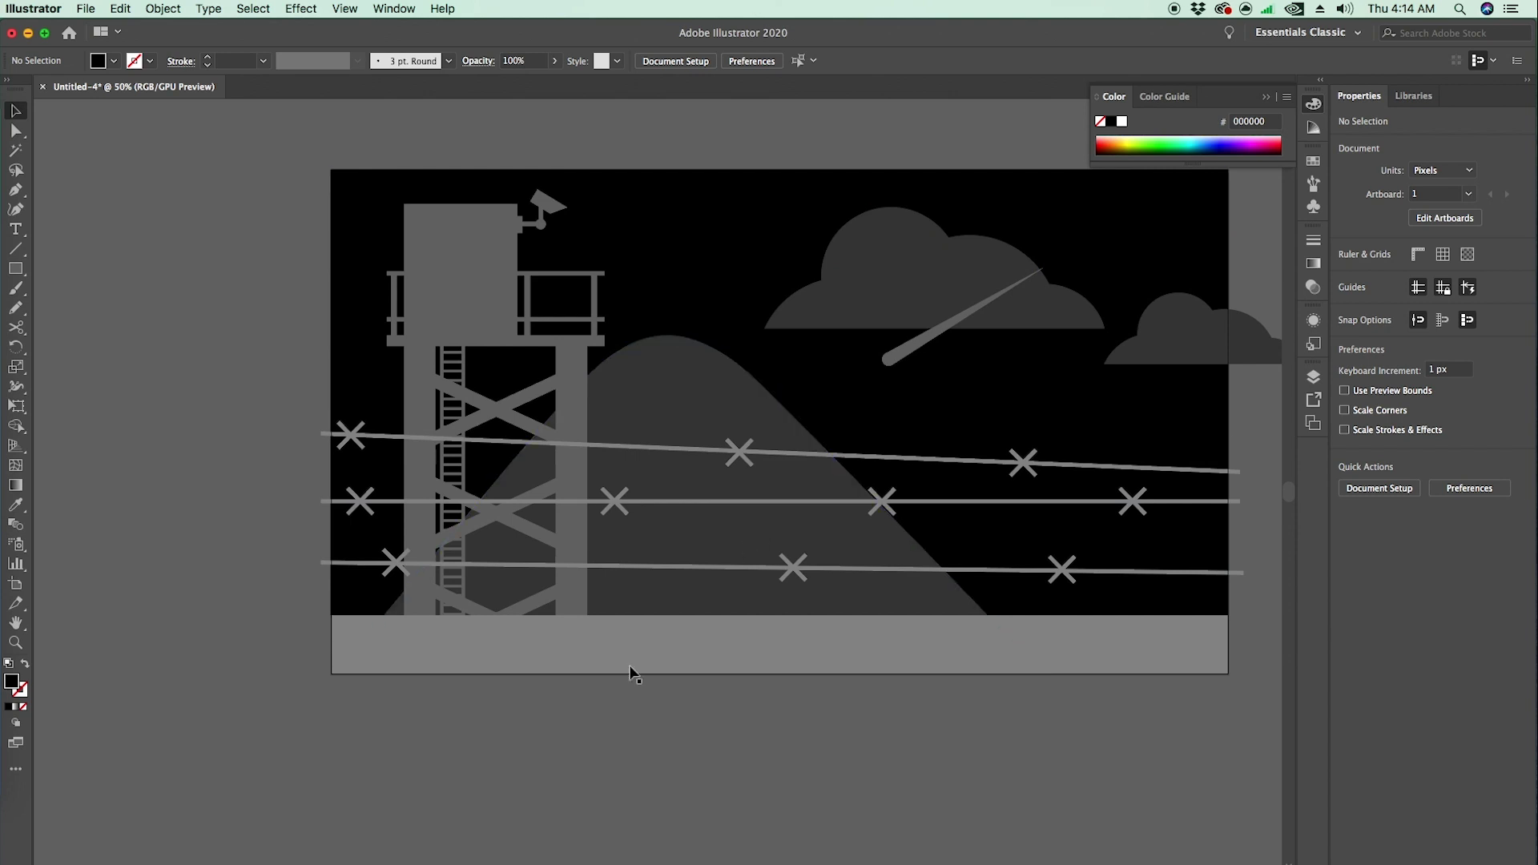
drag(757, 336, 628, 381)
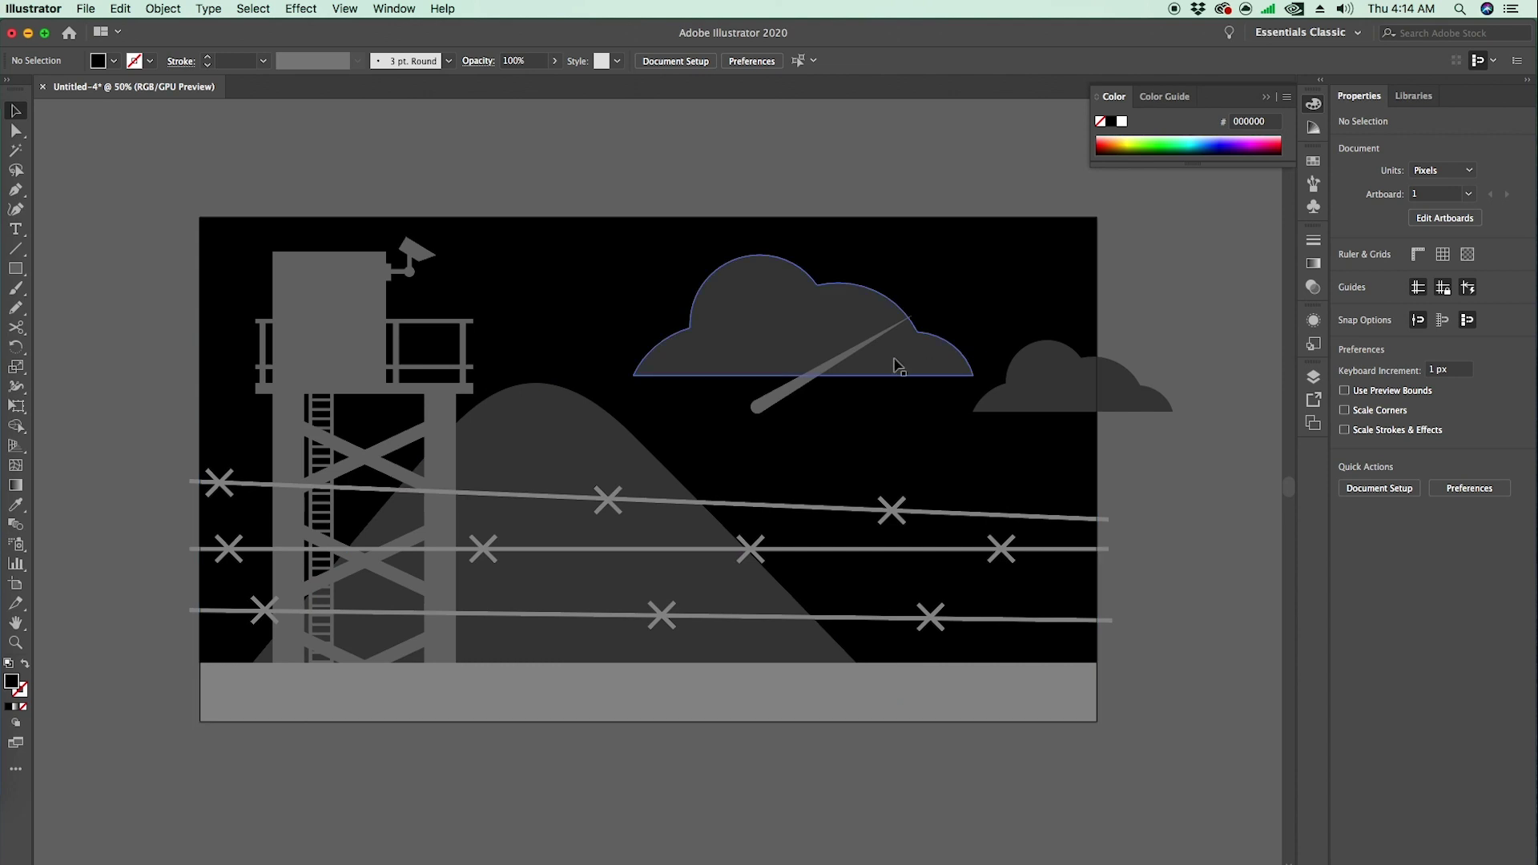
- Recolor the background sky rectangle to dark navy 000429 (R 0, G 4, B 41) and deselect it
click(532, 299)
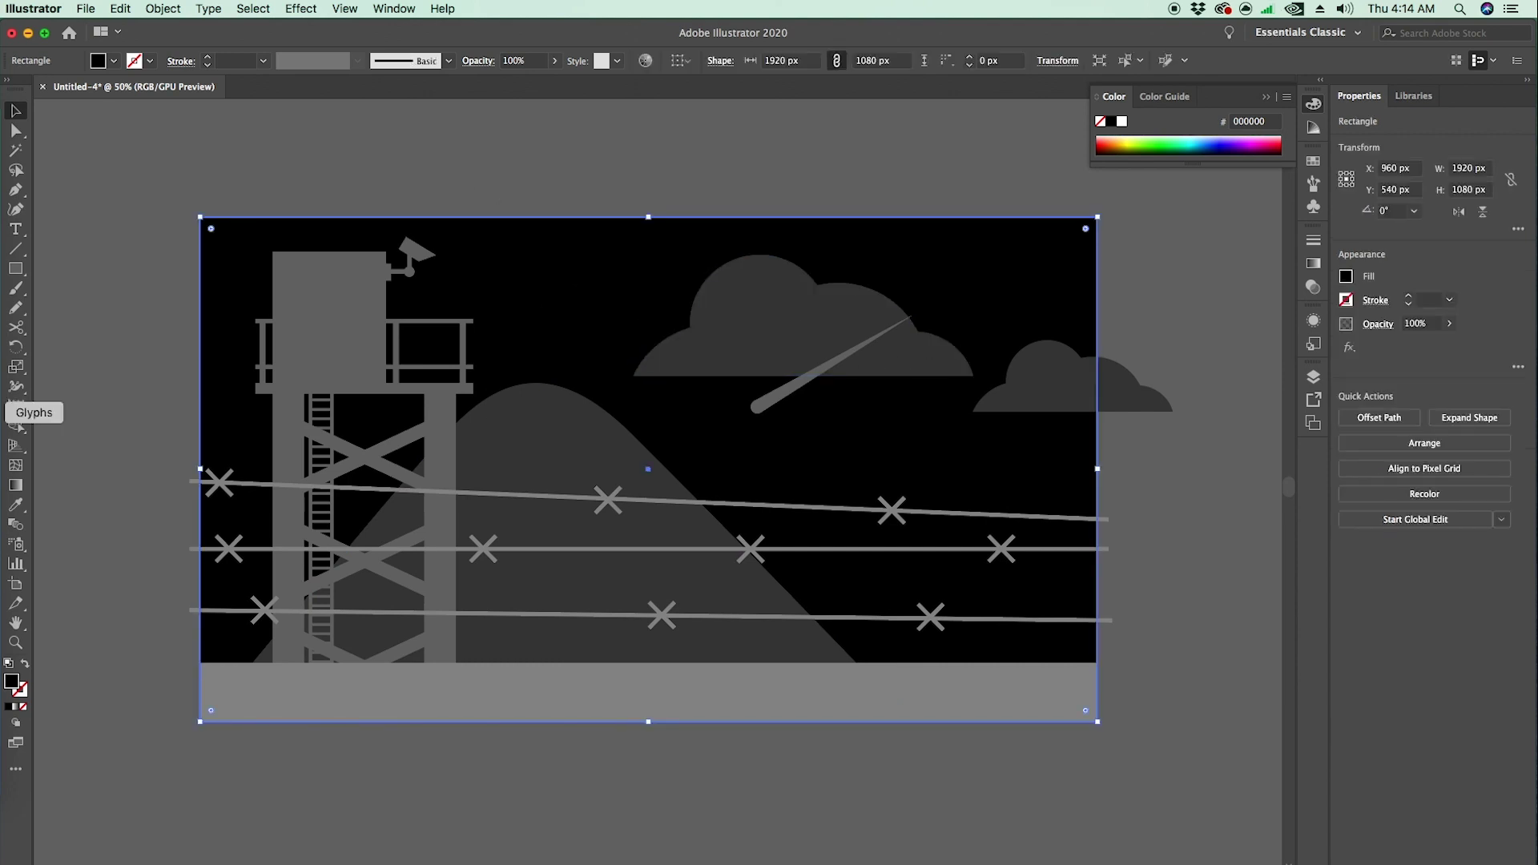
double_click(13, 681)
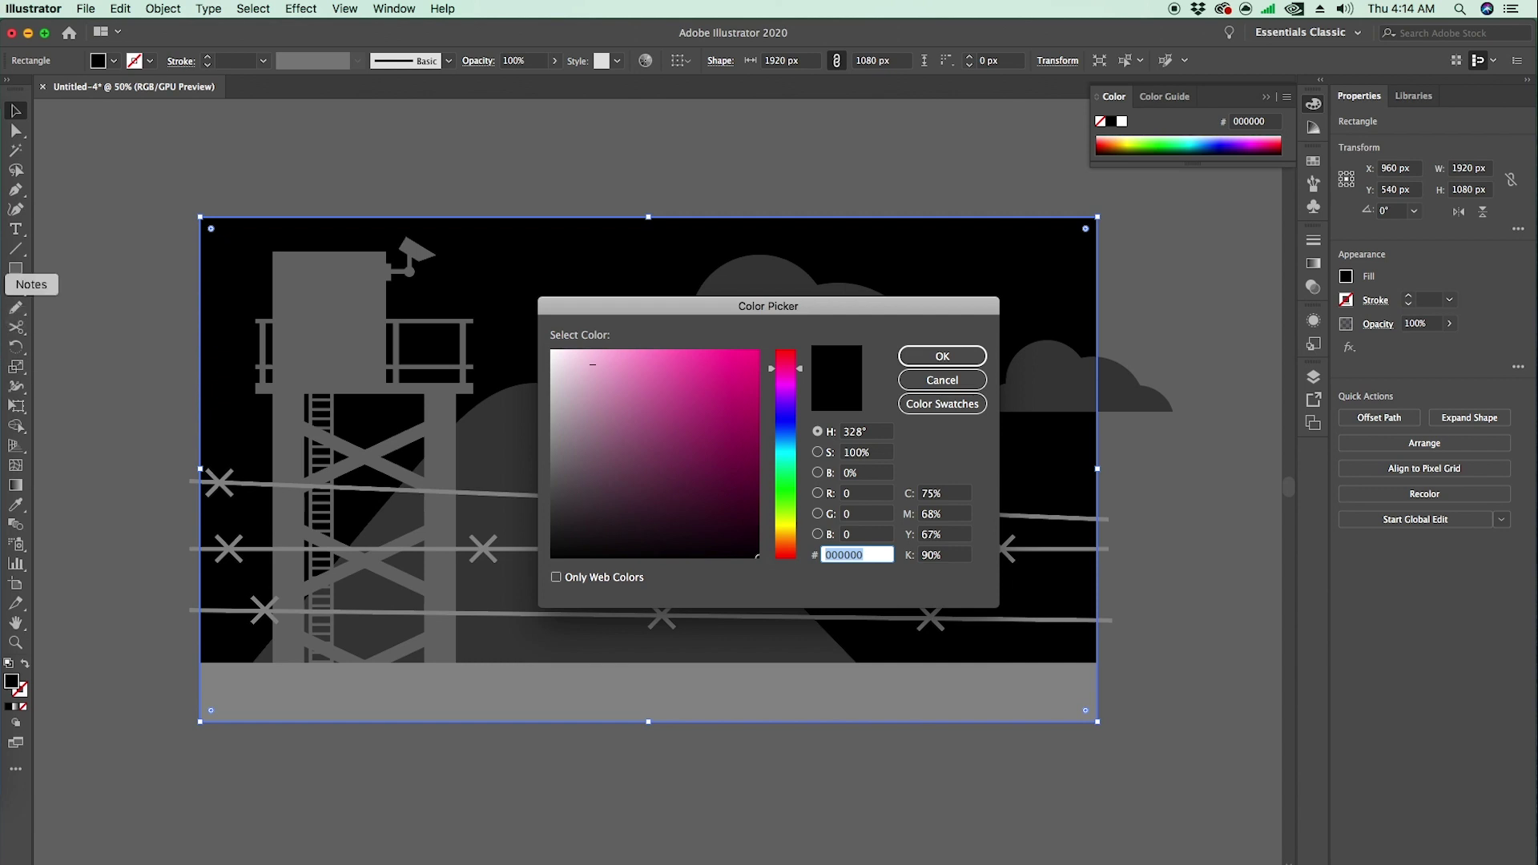
click(2, 284)
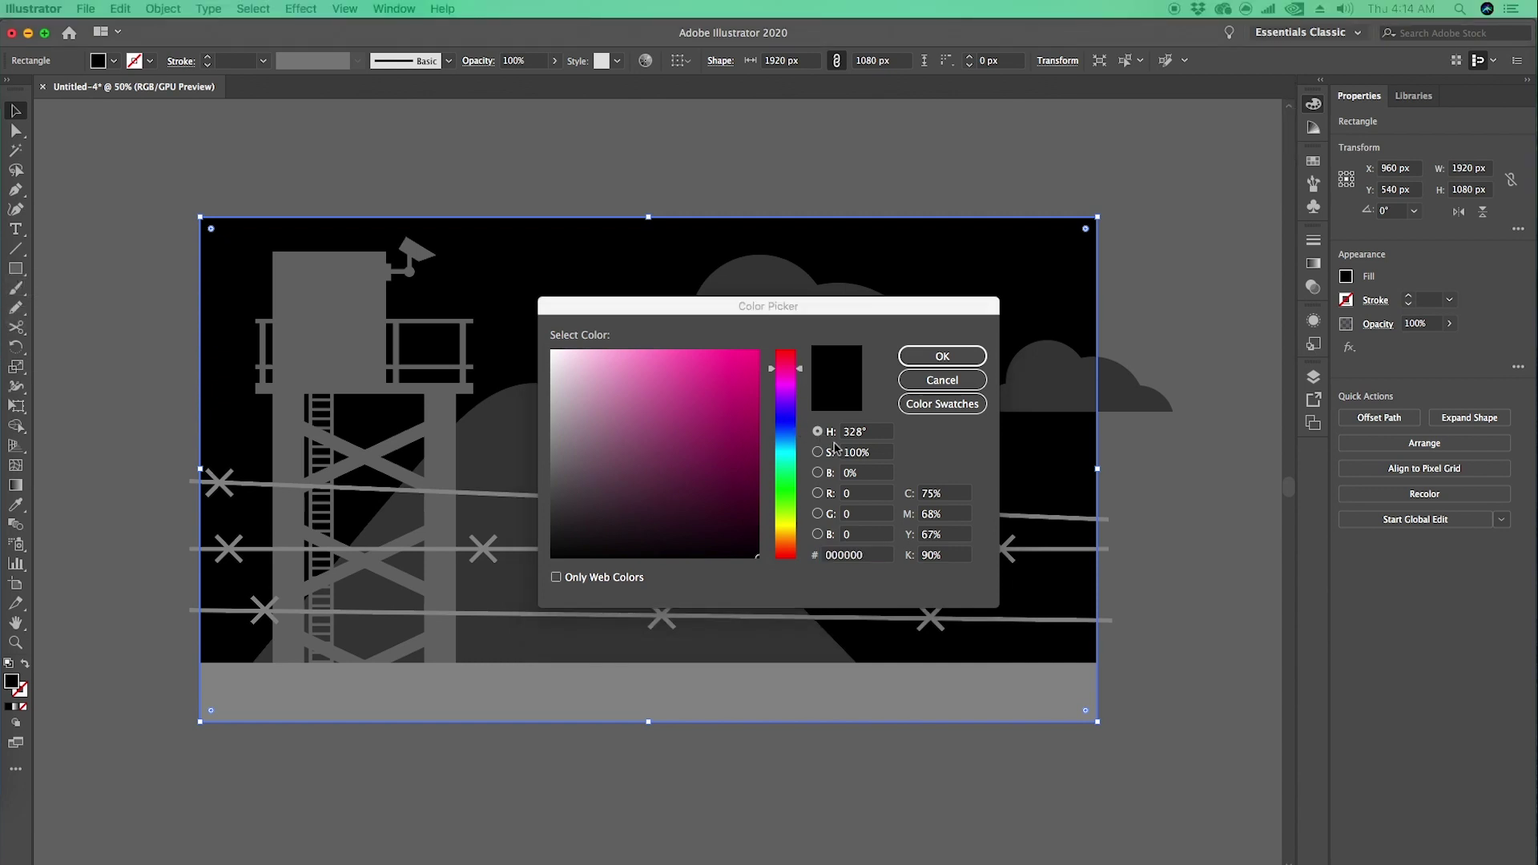
click(873, 555)
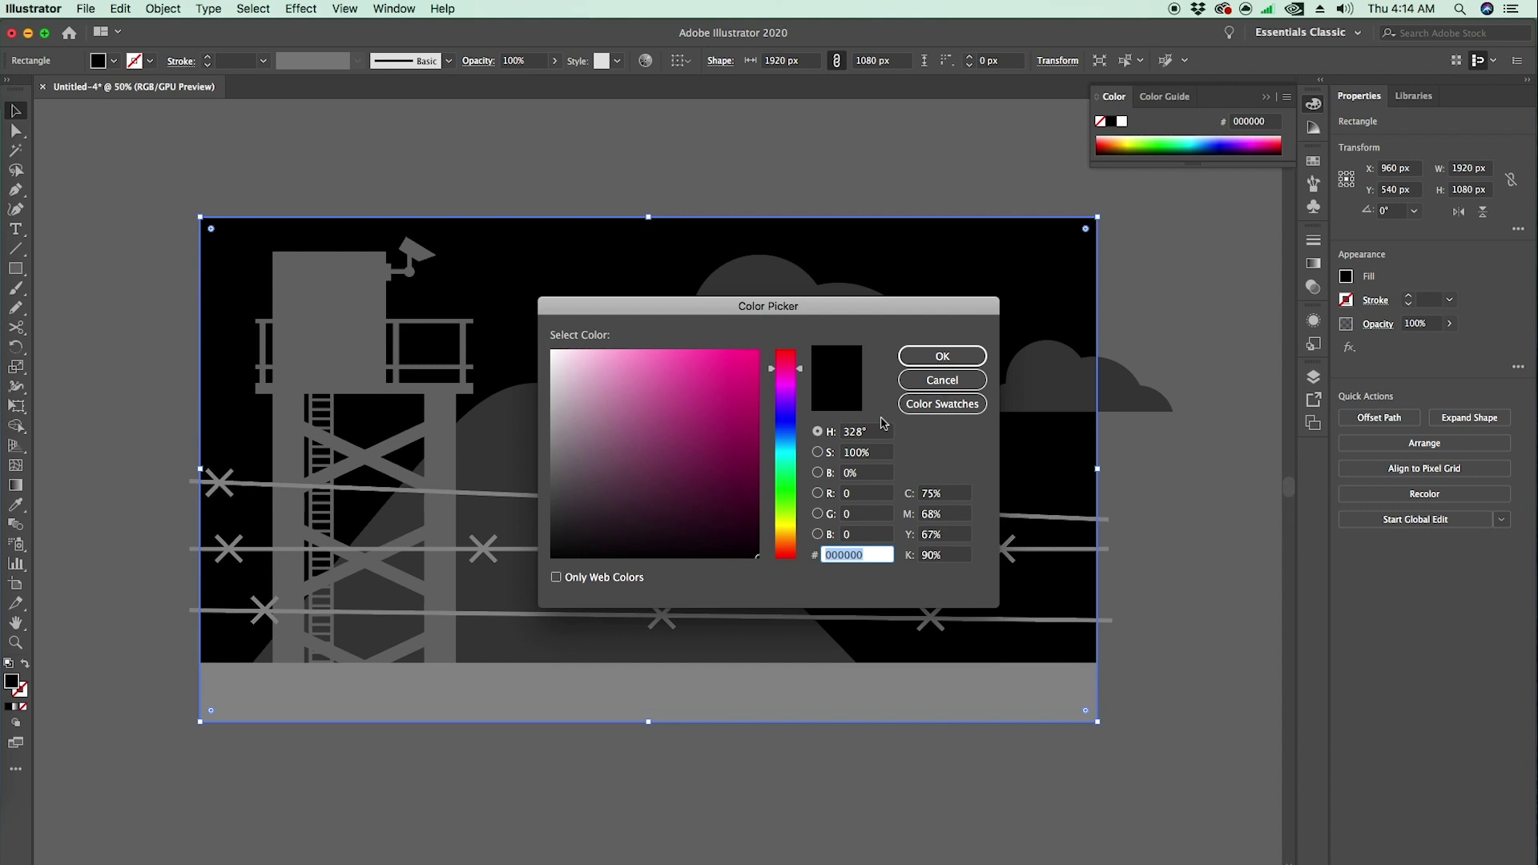
text(00)
click(890, 535)
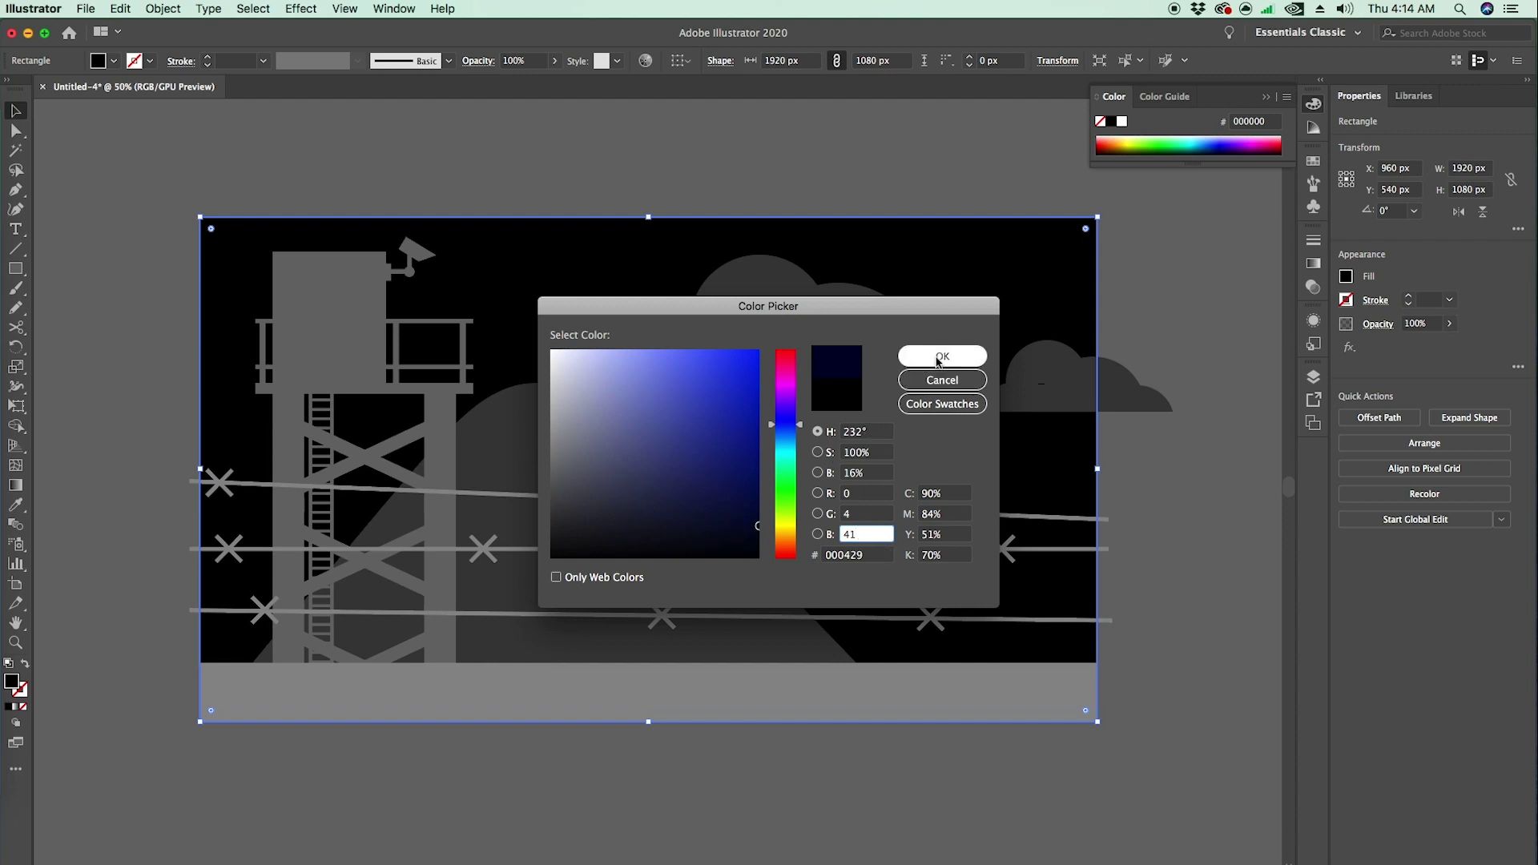
click(939, 359)
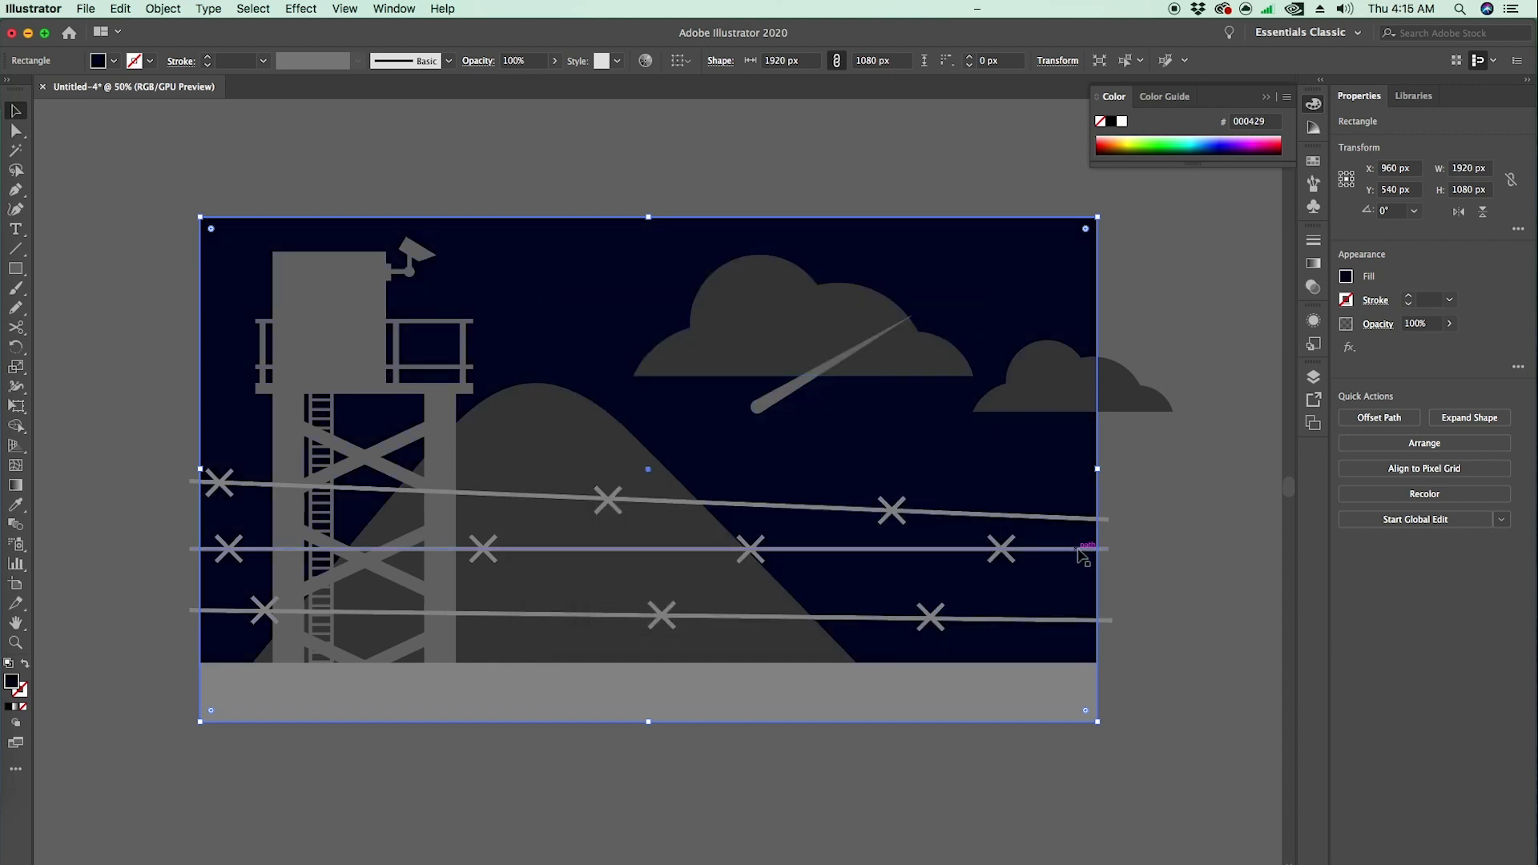
click(1147, 553)
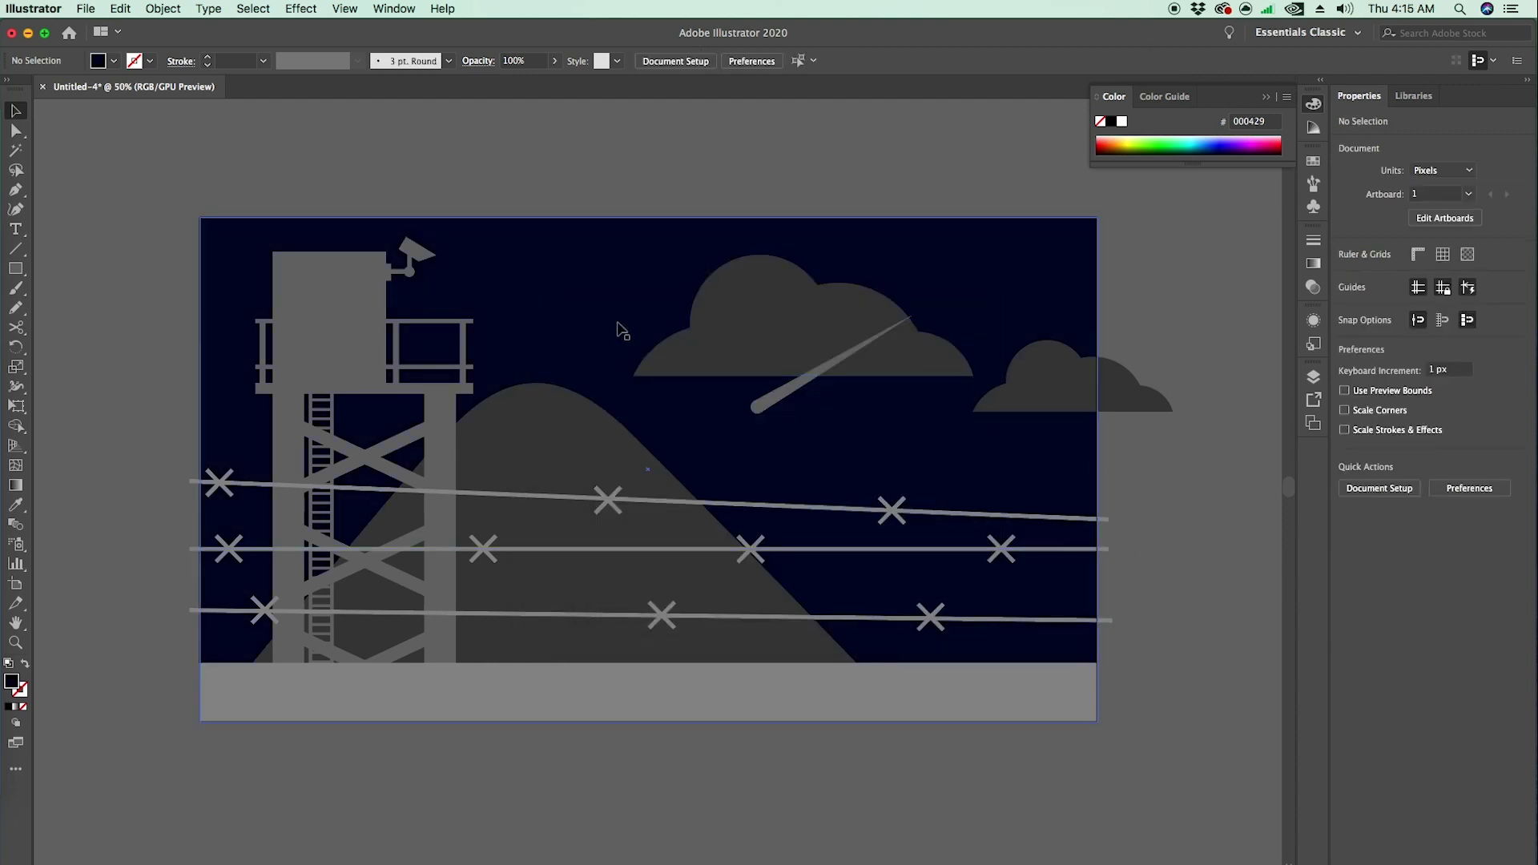
- Select both clouds together and set their fill color to 0d1451, leaving nothing selected
click(753, 363)
shift+click(1033, 380)
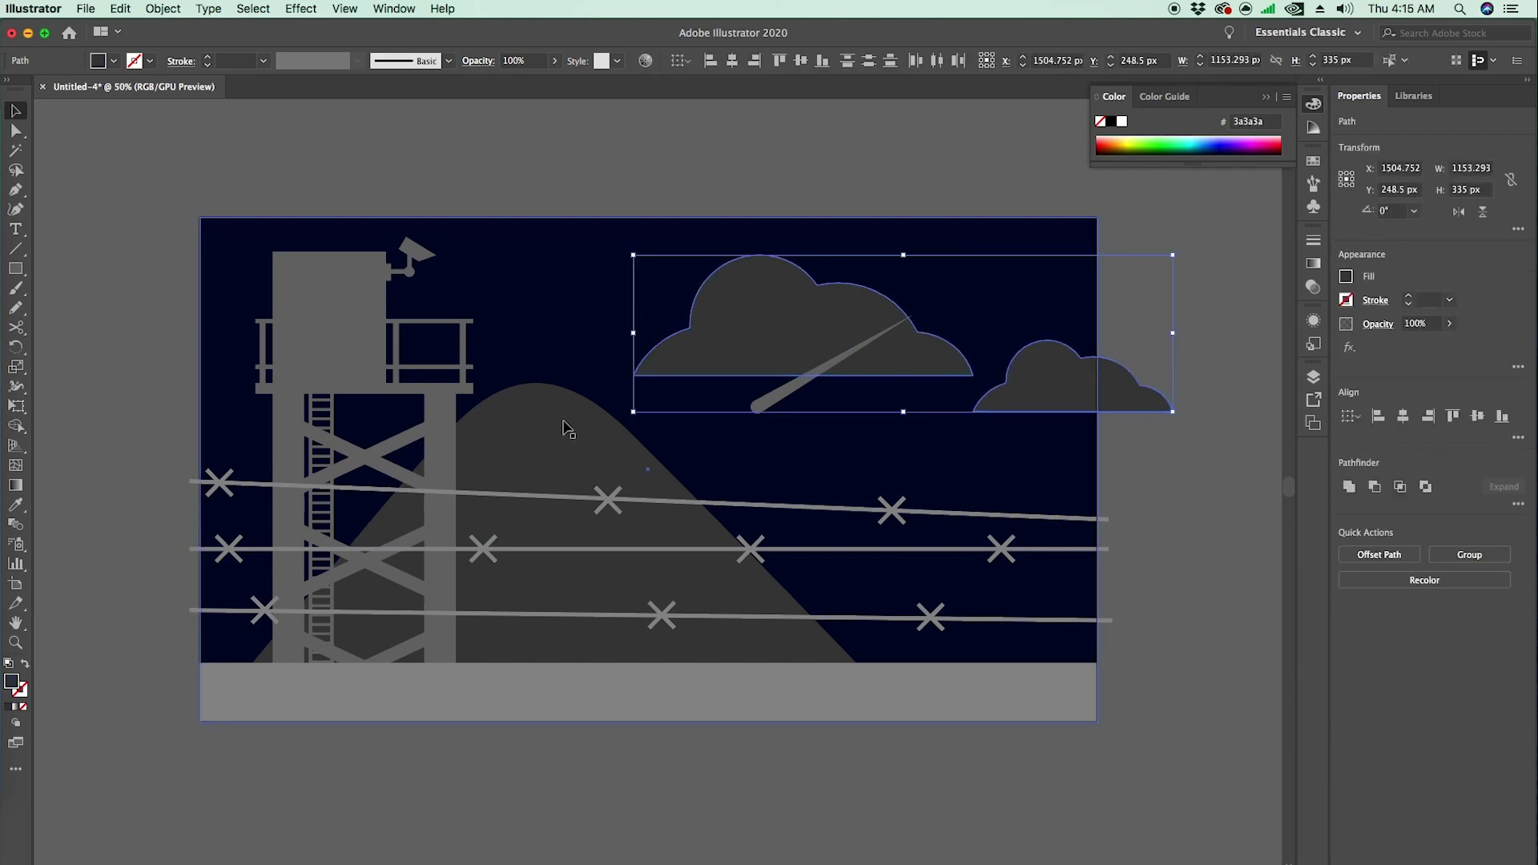
double_click(11, 681)
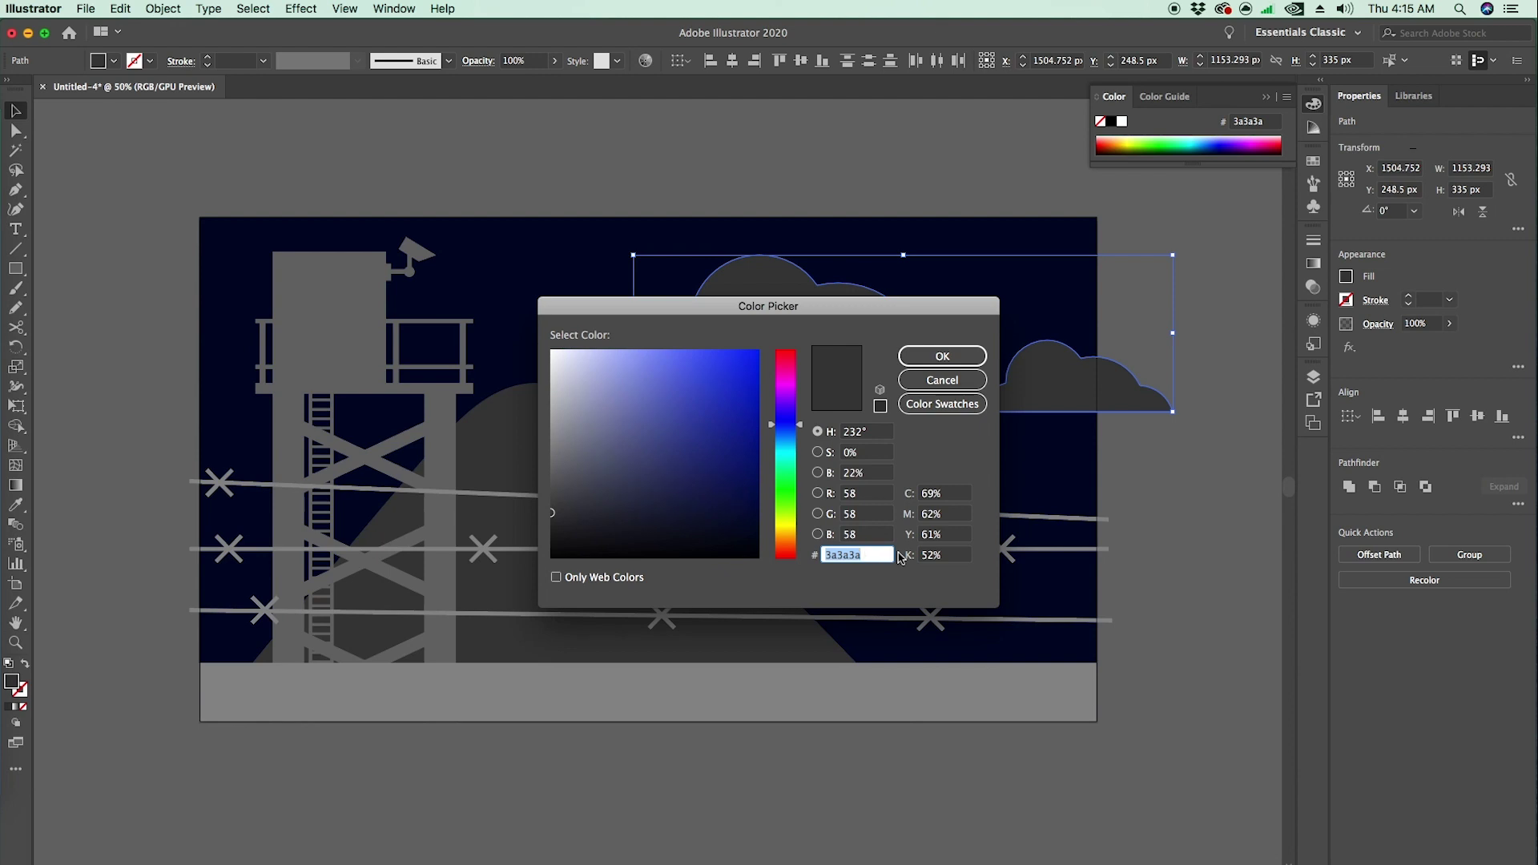
text(0d1451)
key(Return)
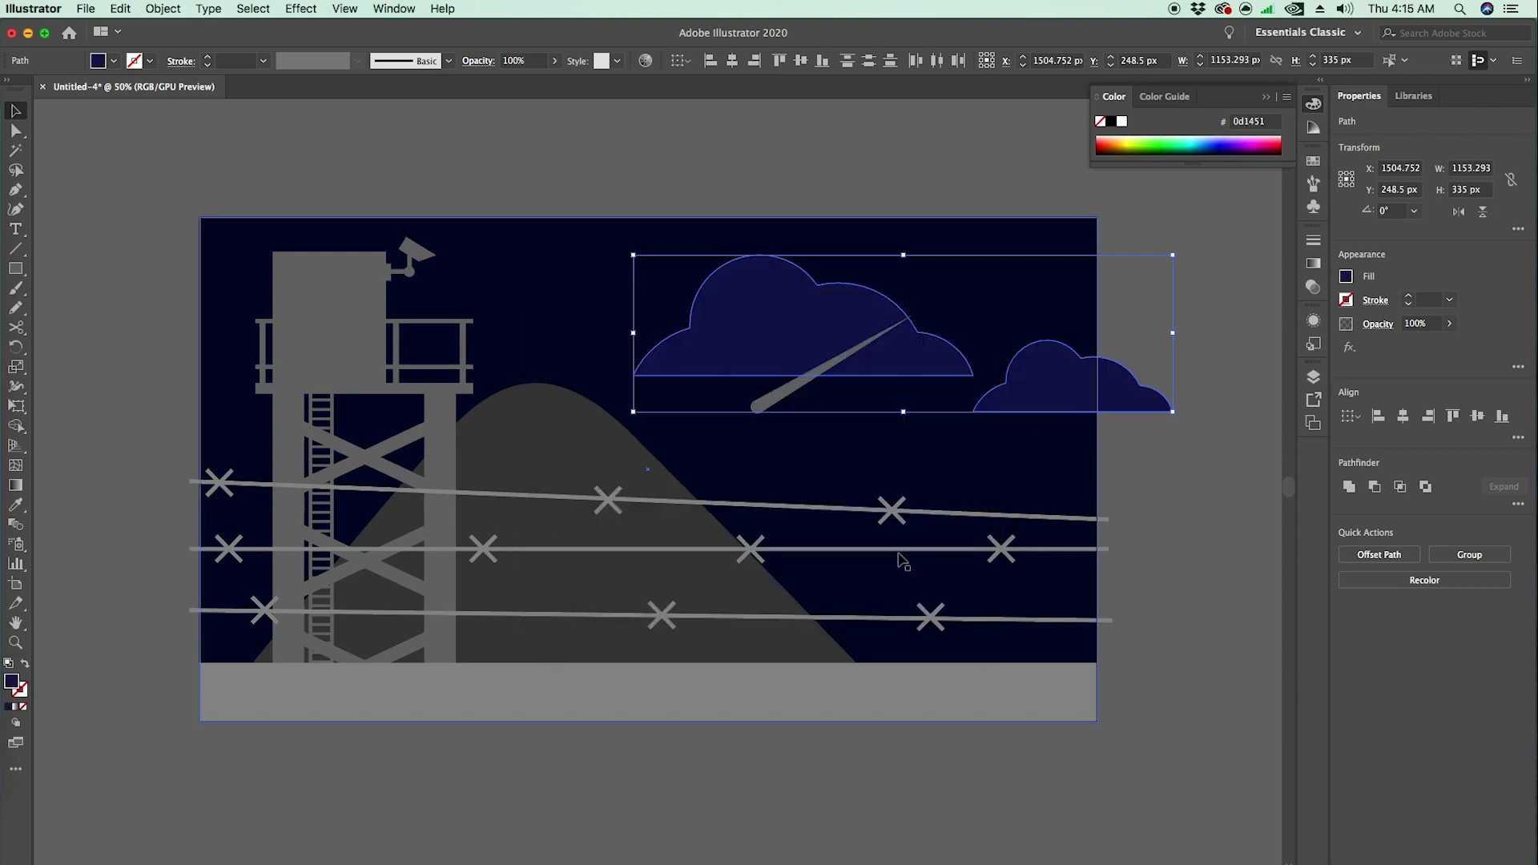
click(833, 776)
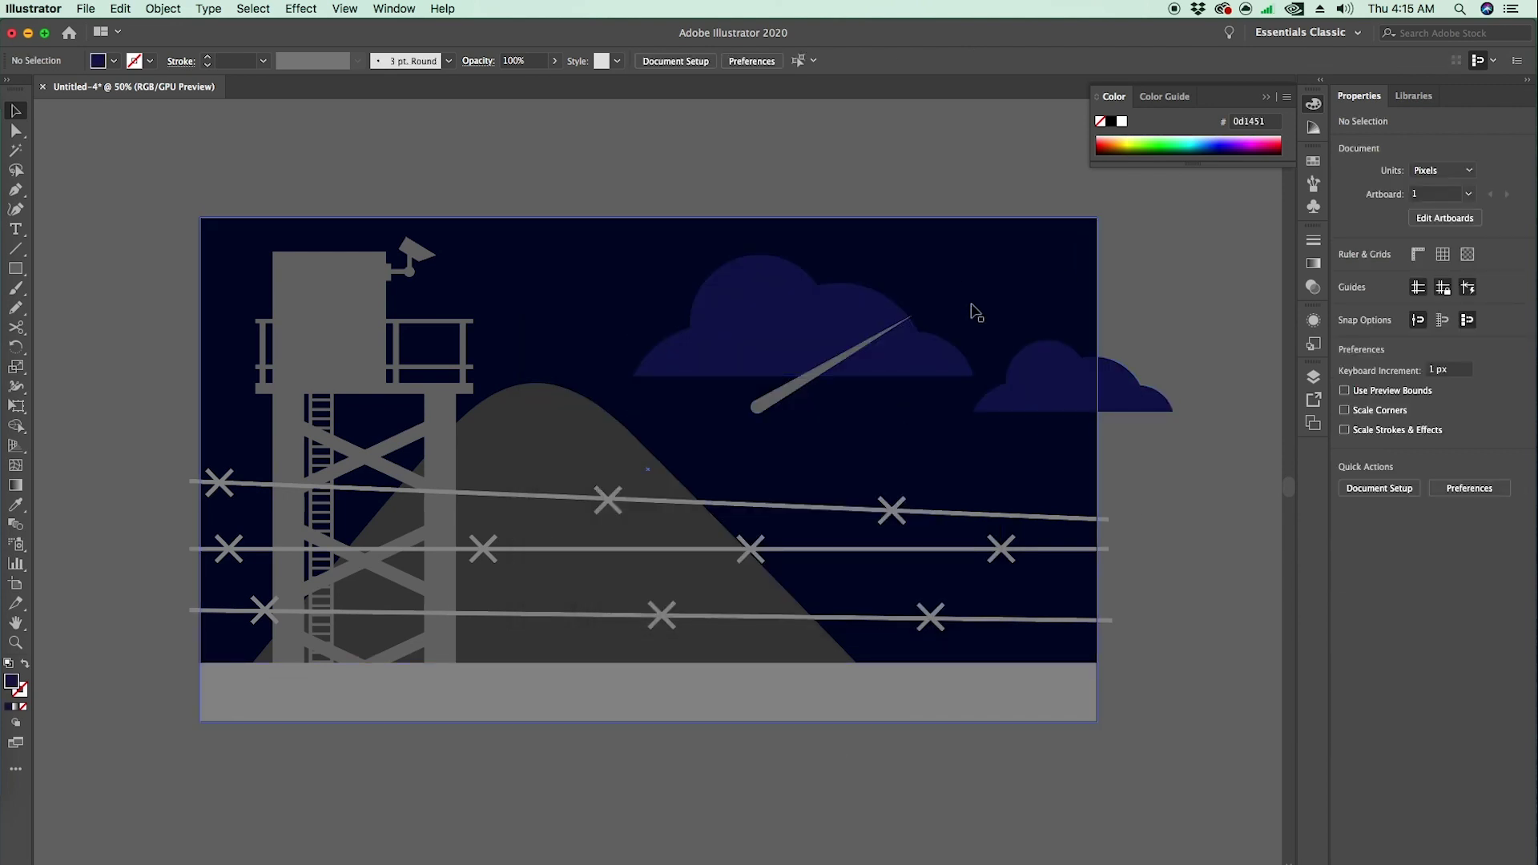
- Set the mountain's fill color to 060940 and deselect it
click(549, 431)
double_click(11, 681)
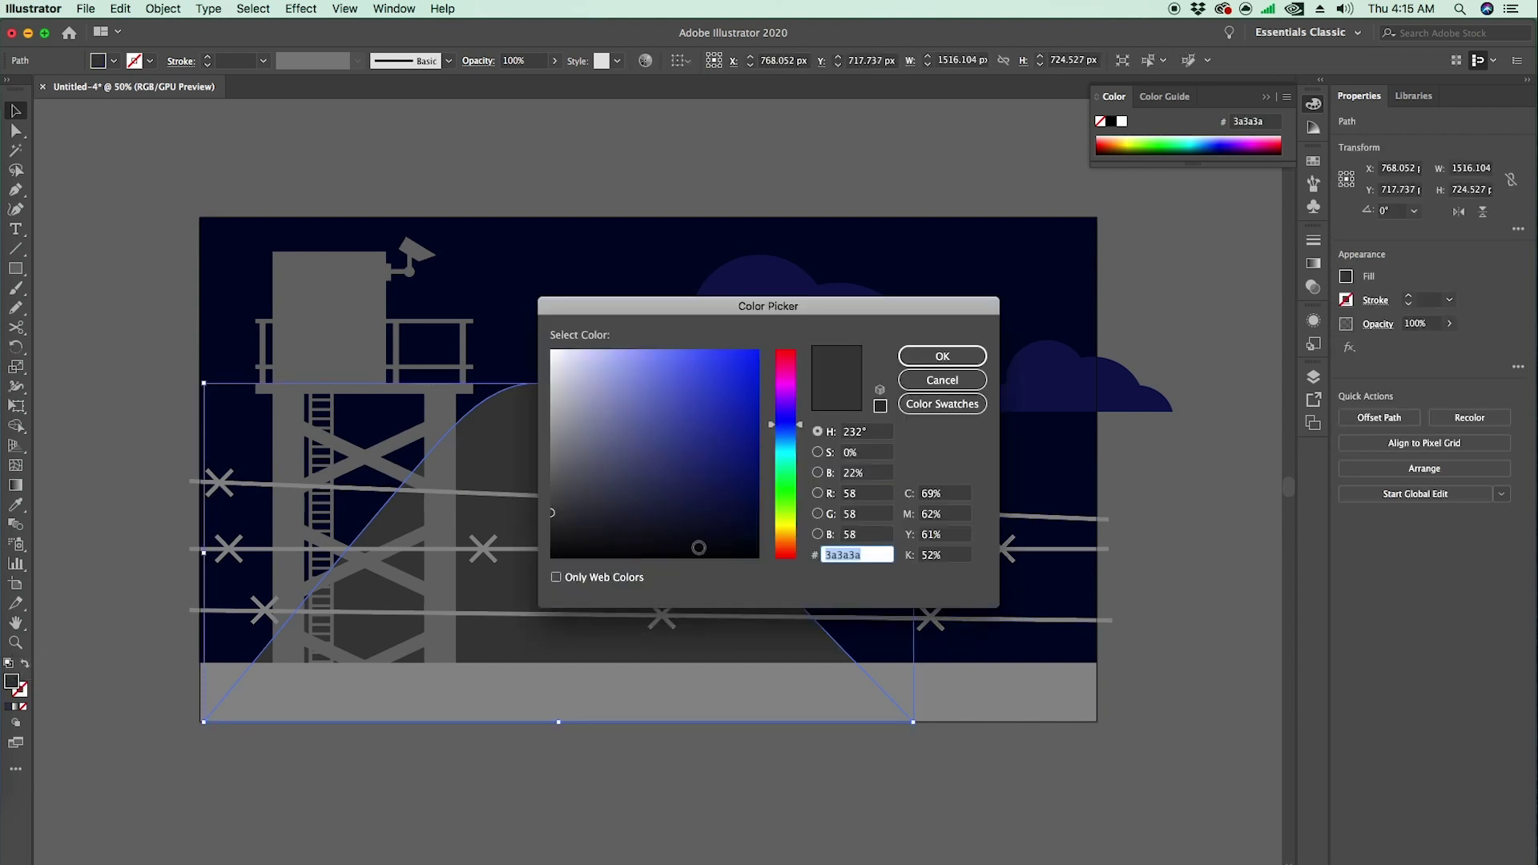
text(060940)
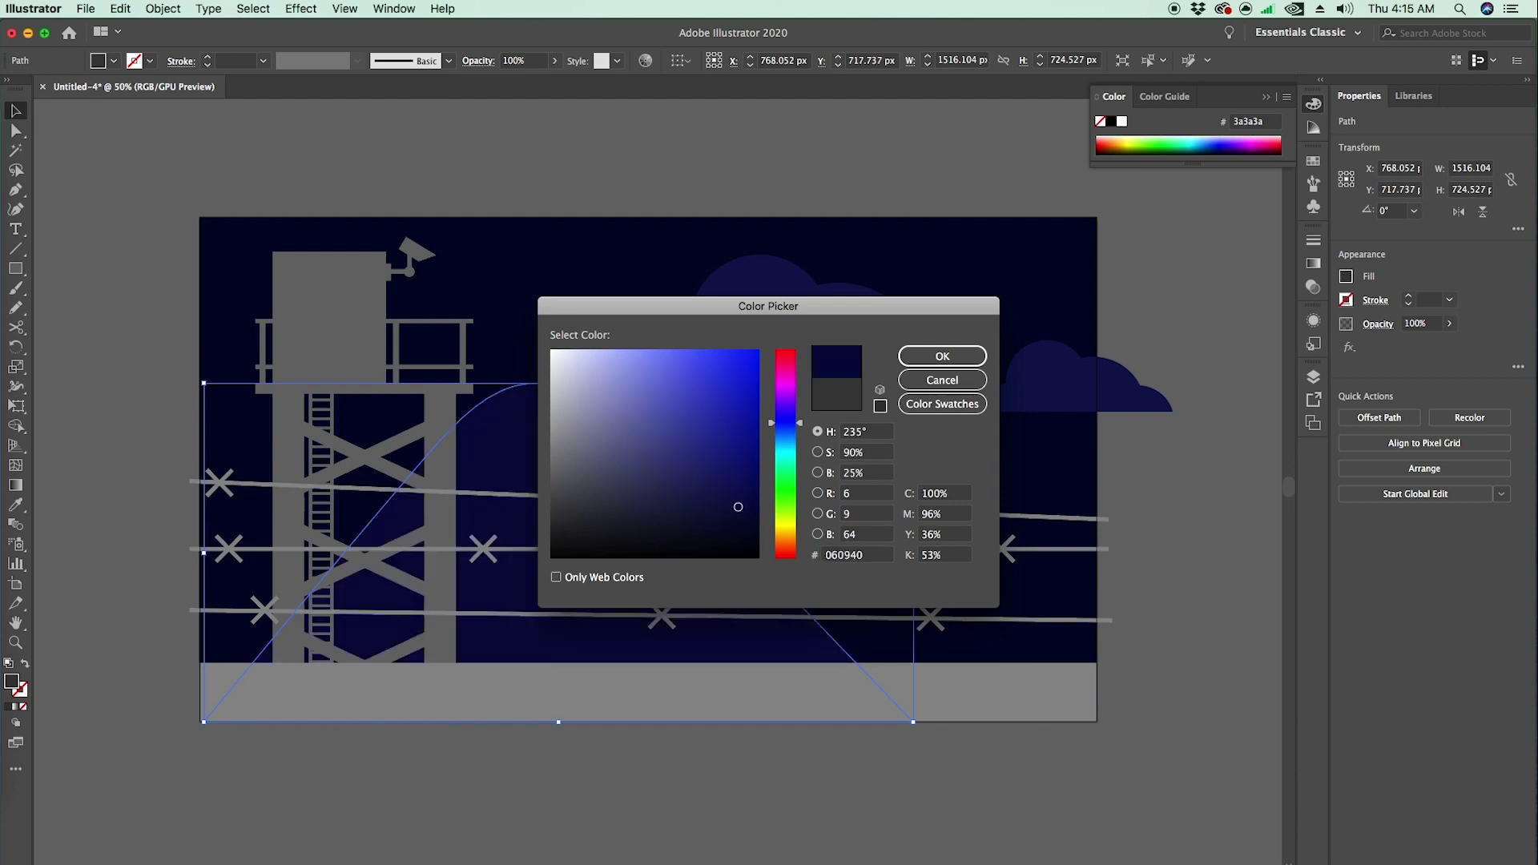
key(Return)
click(587, 784)
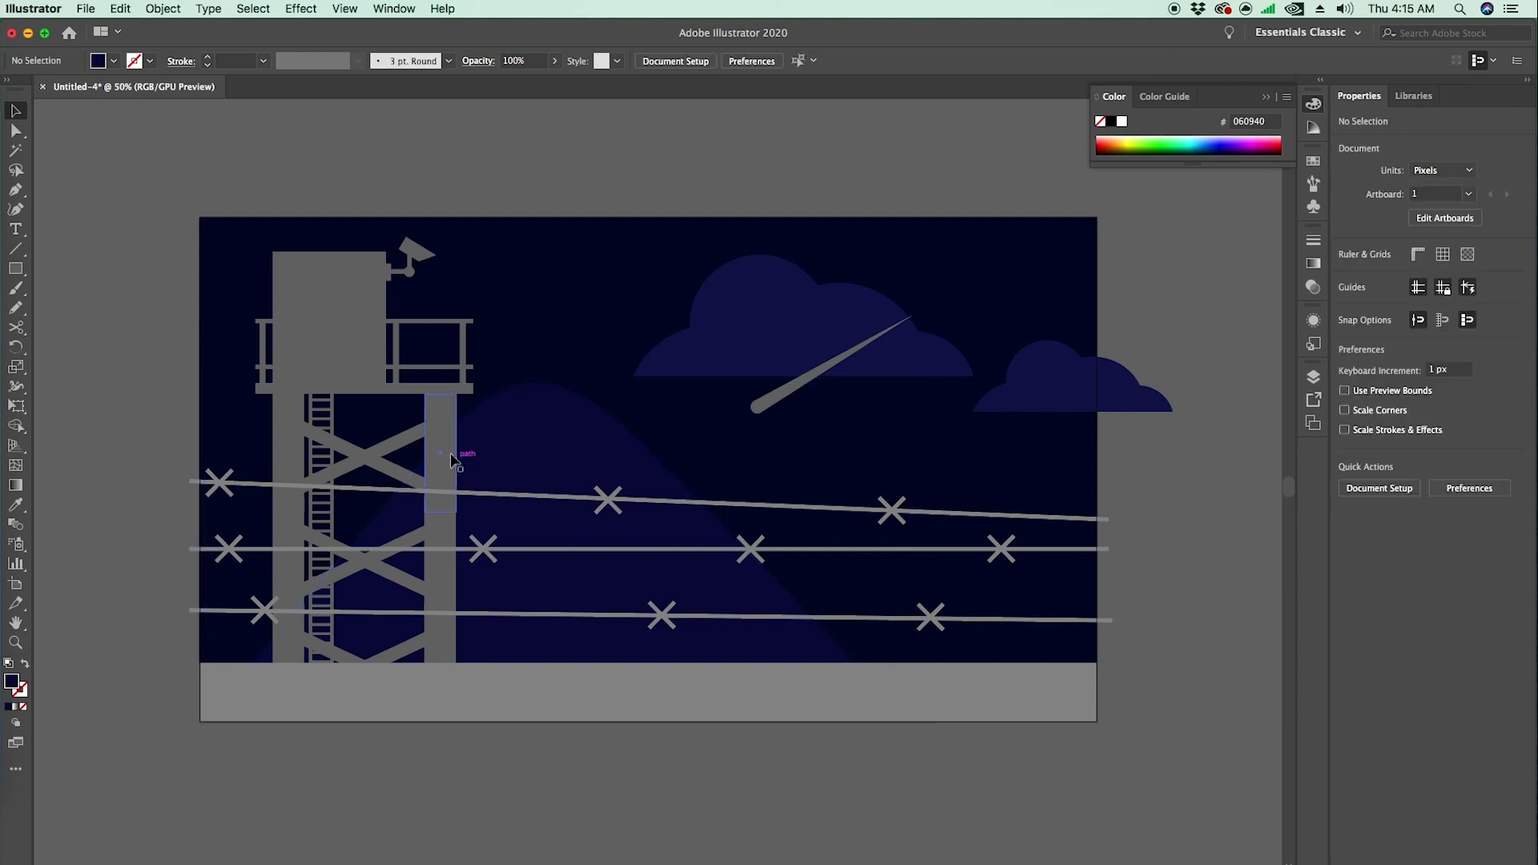
- Change the fill of the whole watchtower group to purple 2b1773 and deselect it
click(450, 460)
double_click(12, 683)
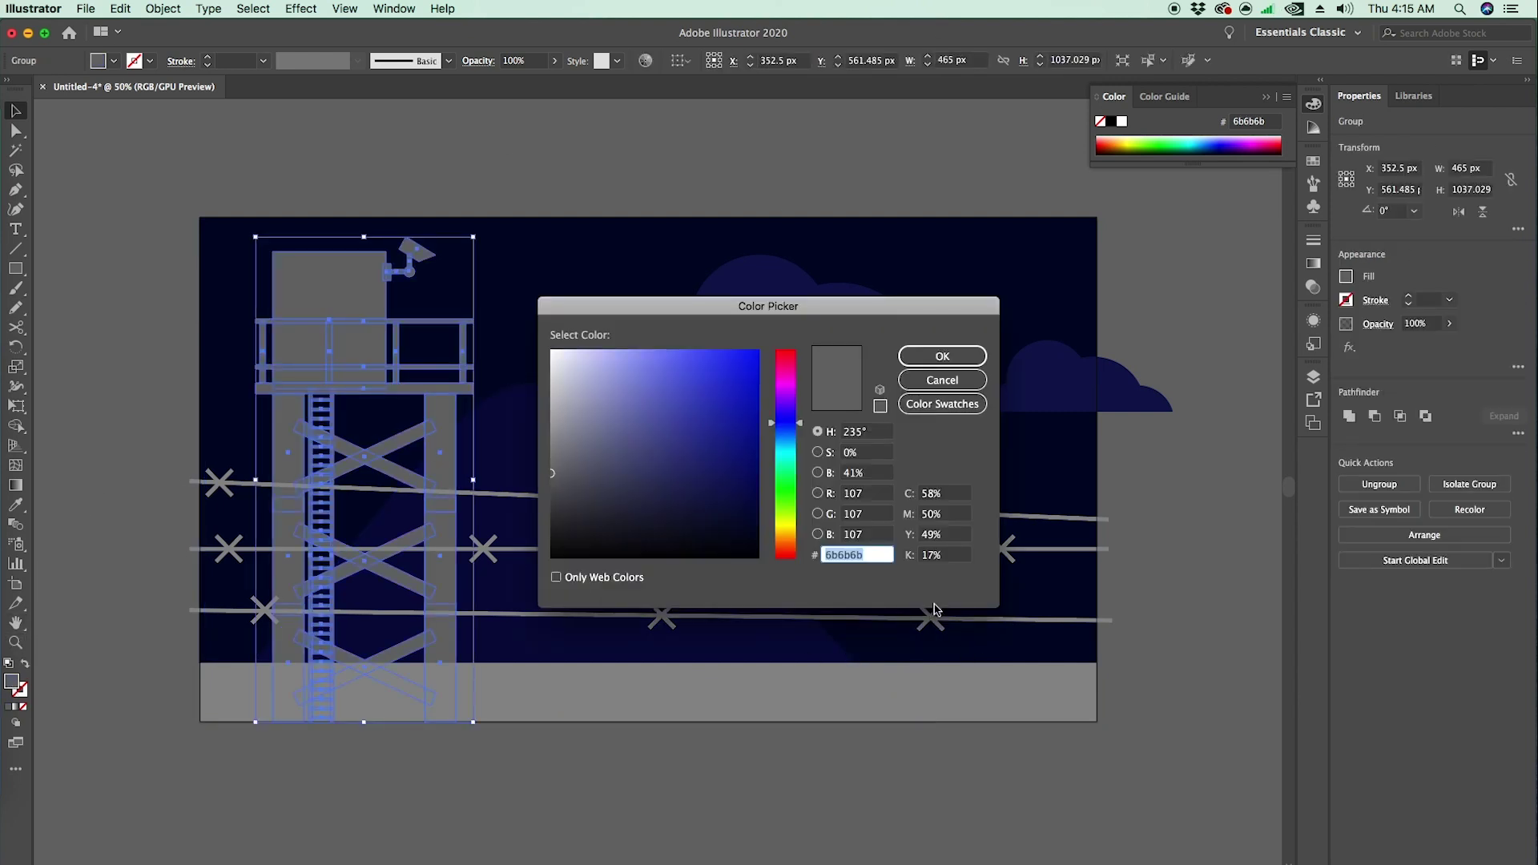
text(2b1773)
key(Return)
click(113, 470)
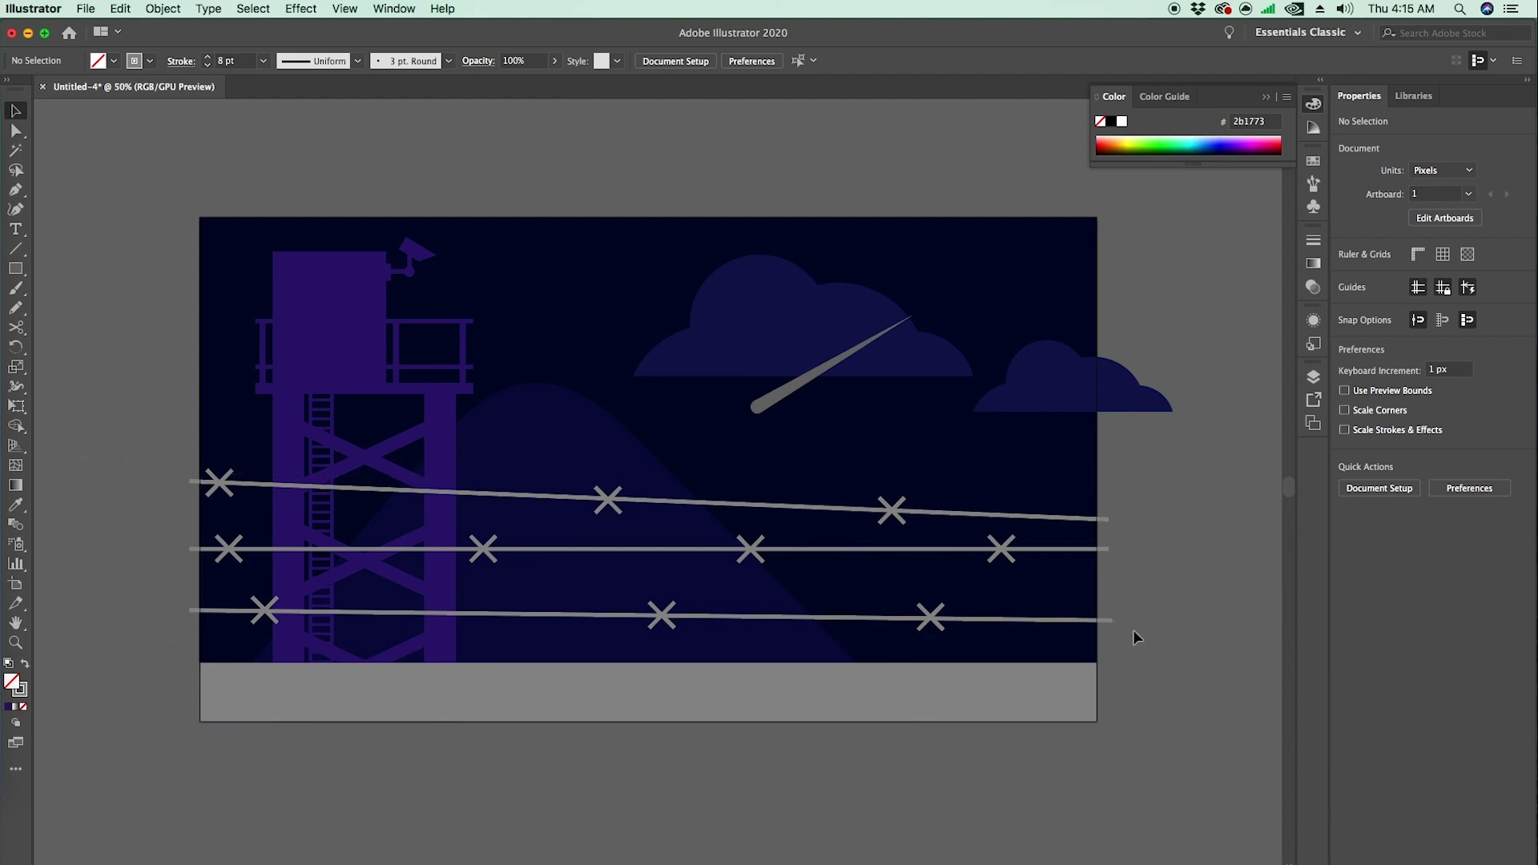
- Select only the barbed wire strands and their crosses, excluding sky, mountain and watchtower, and group them
key(super+a)
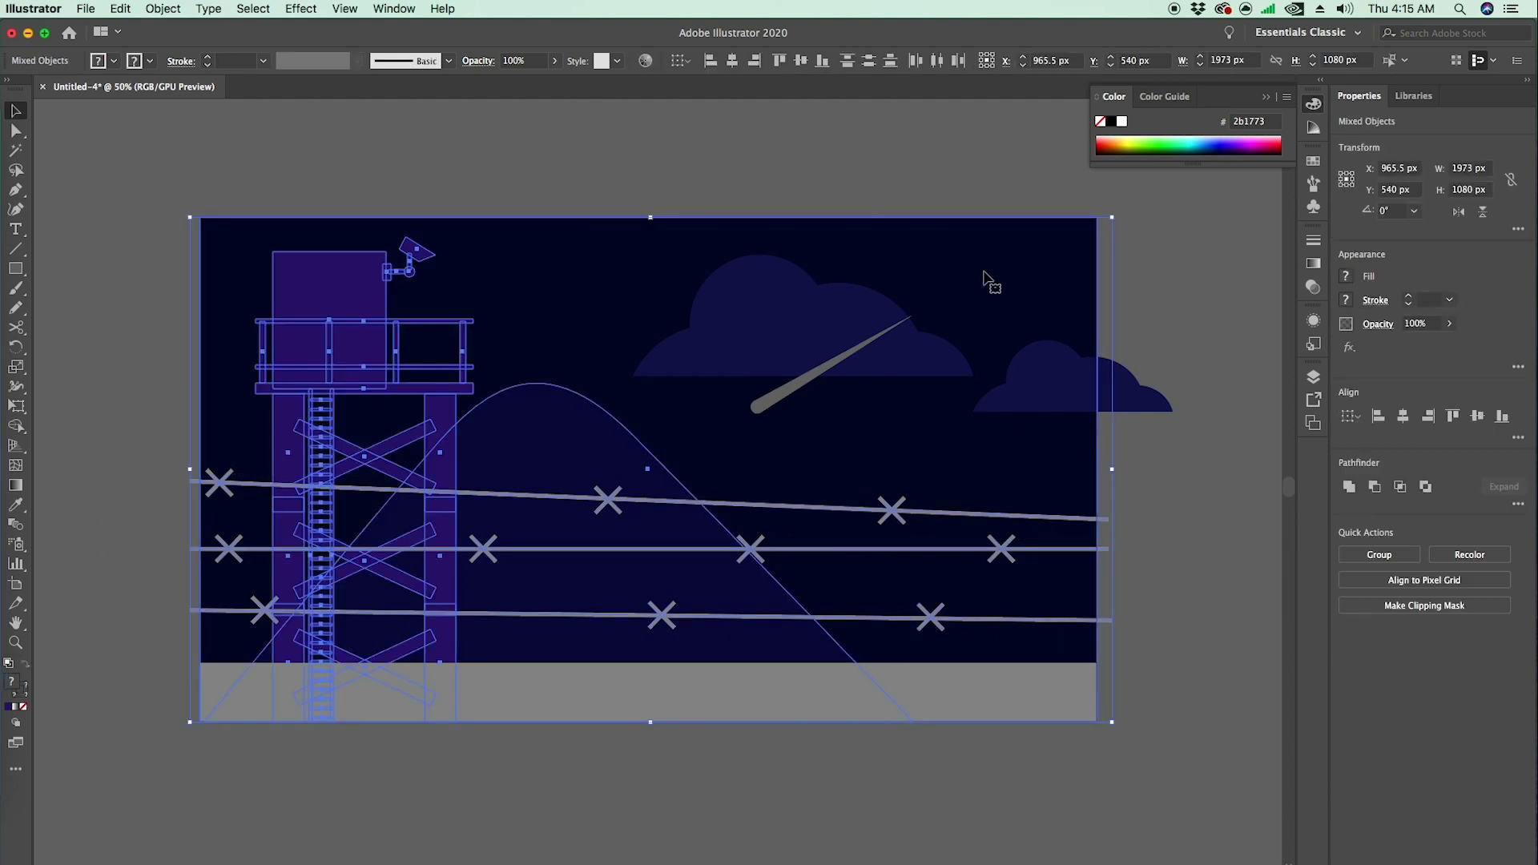
shift+click(1006, 265)
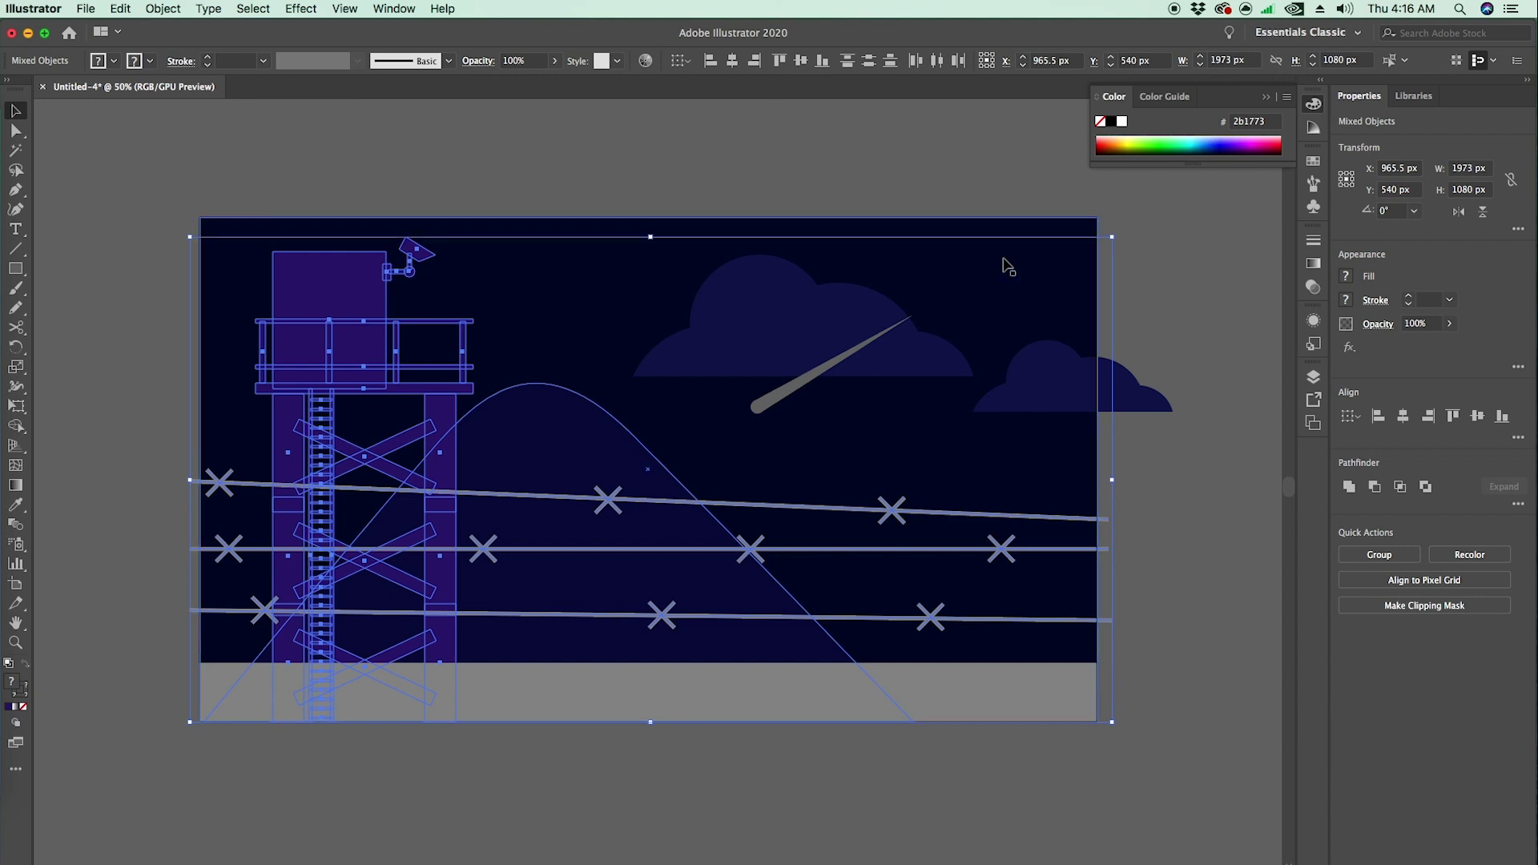
shift+click(424, 418)
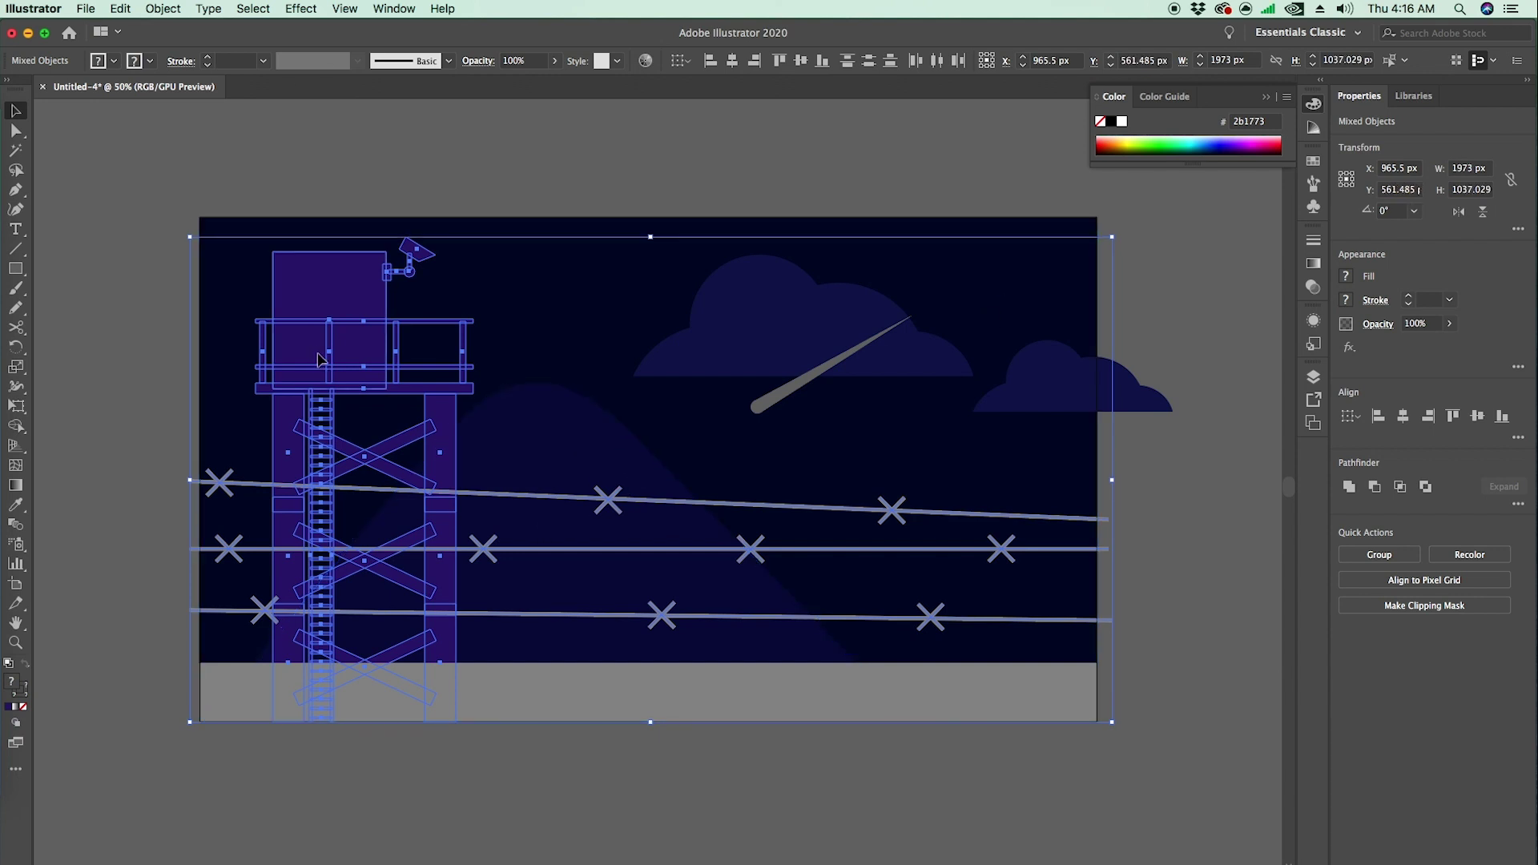
shift+click(320, 345)
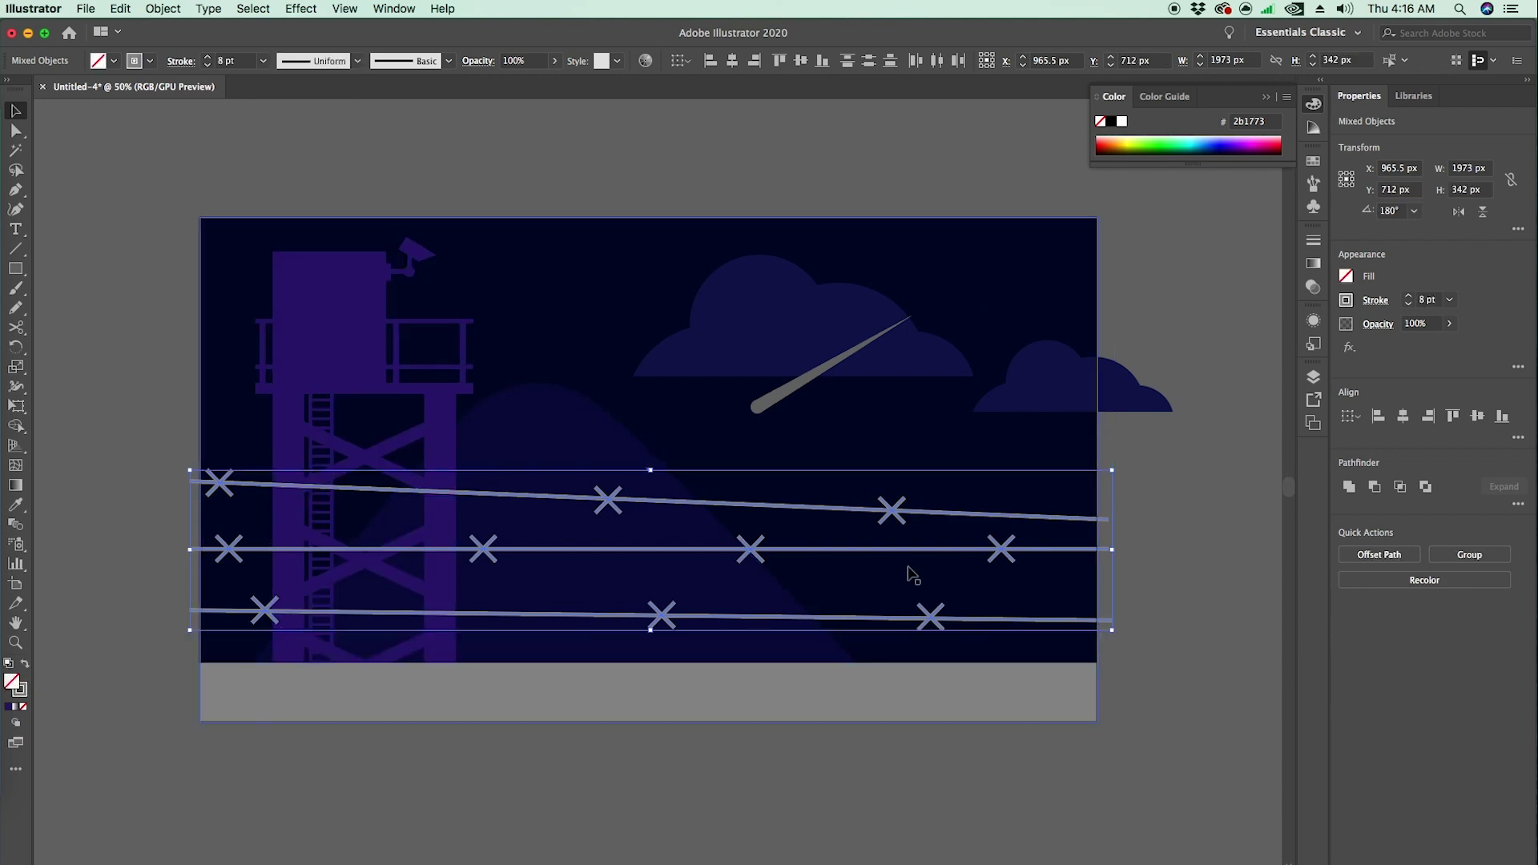
right_click(1033, 555)
click(1074, 683)
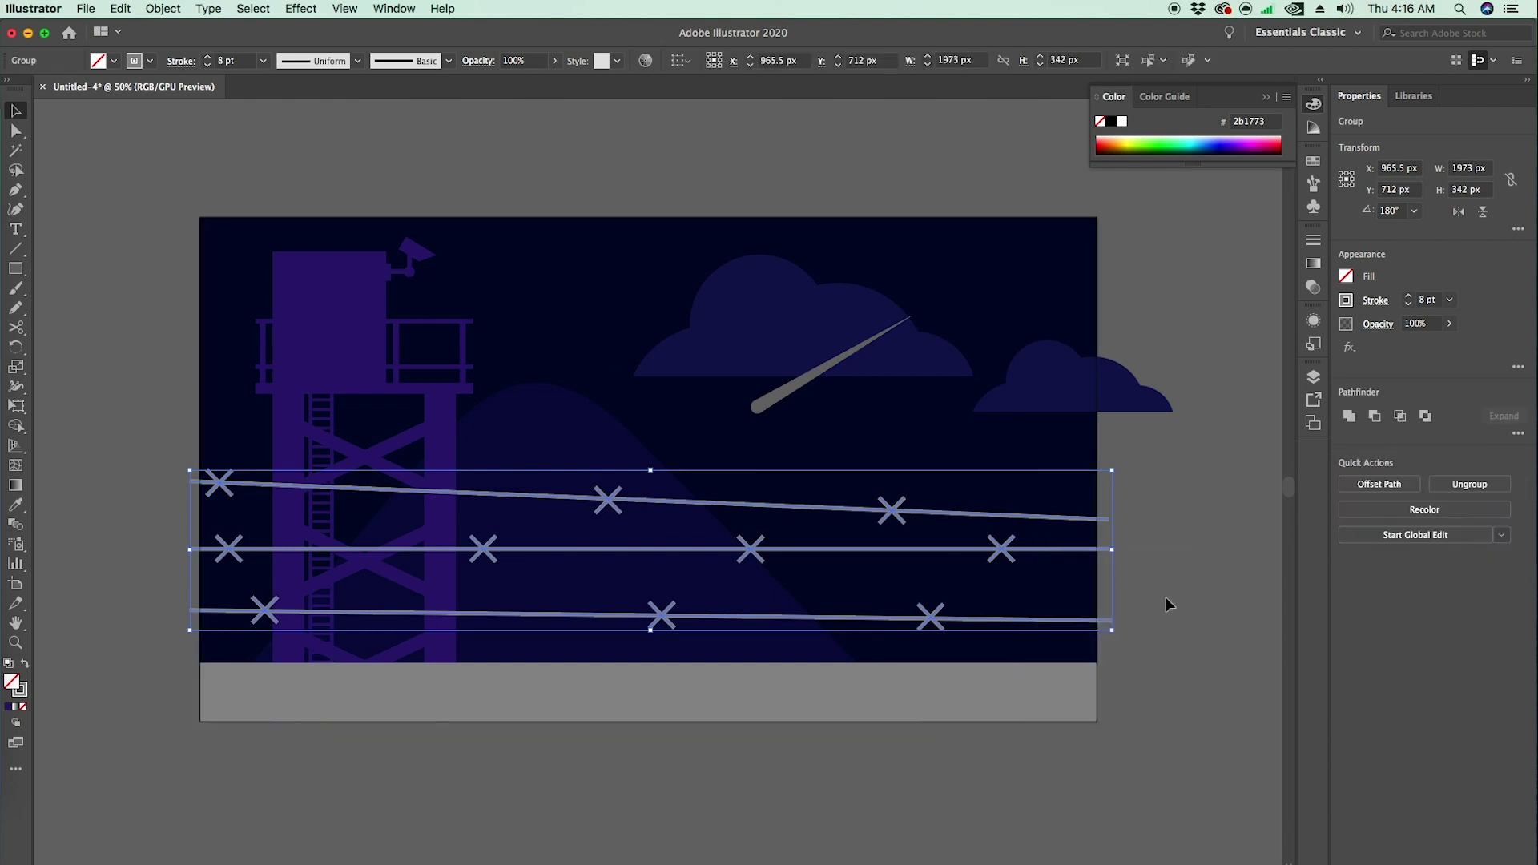
click(1165, 597)
- Set the stroke color of the barbed wire group to 7d52d9 and deselect it
click(730, 322)
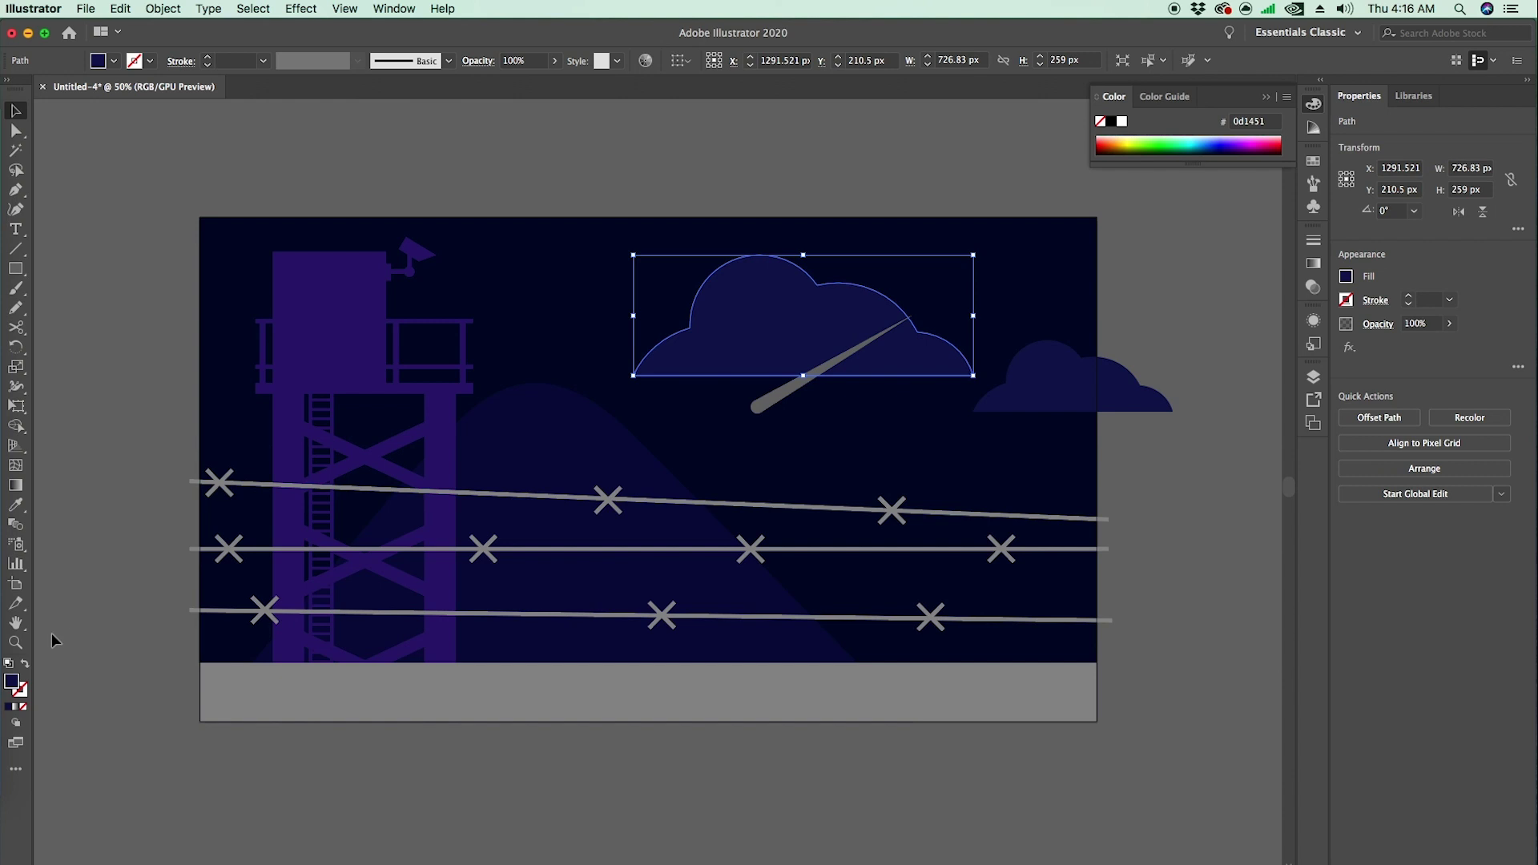
click(781, 619)
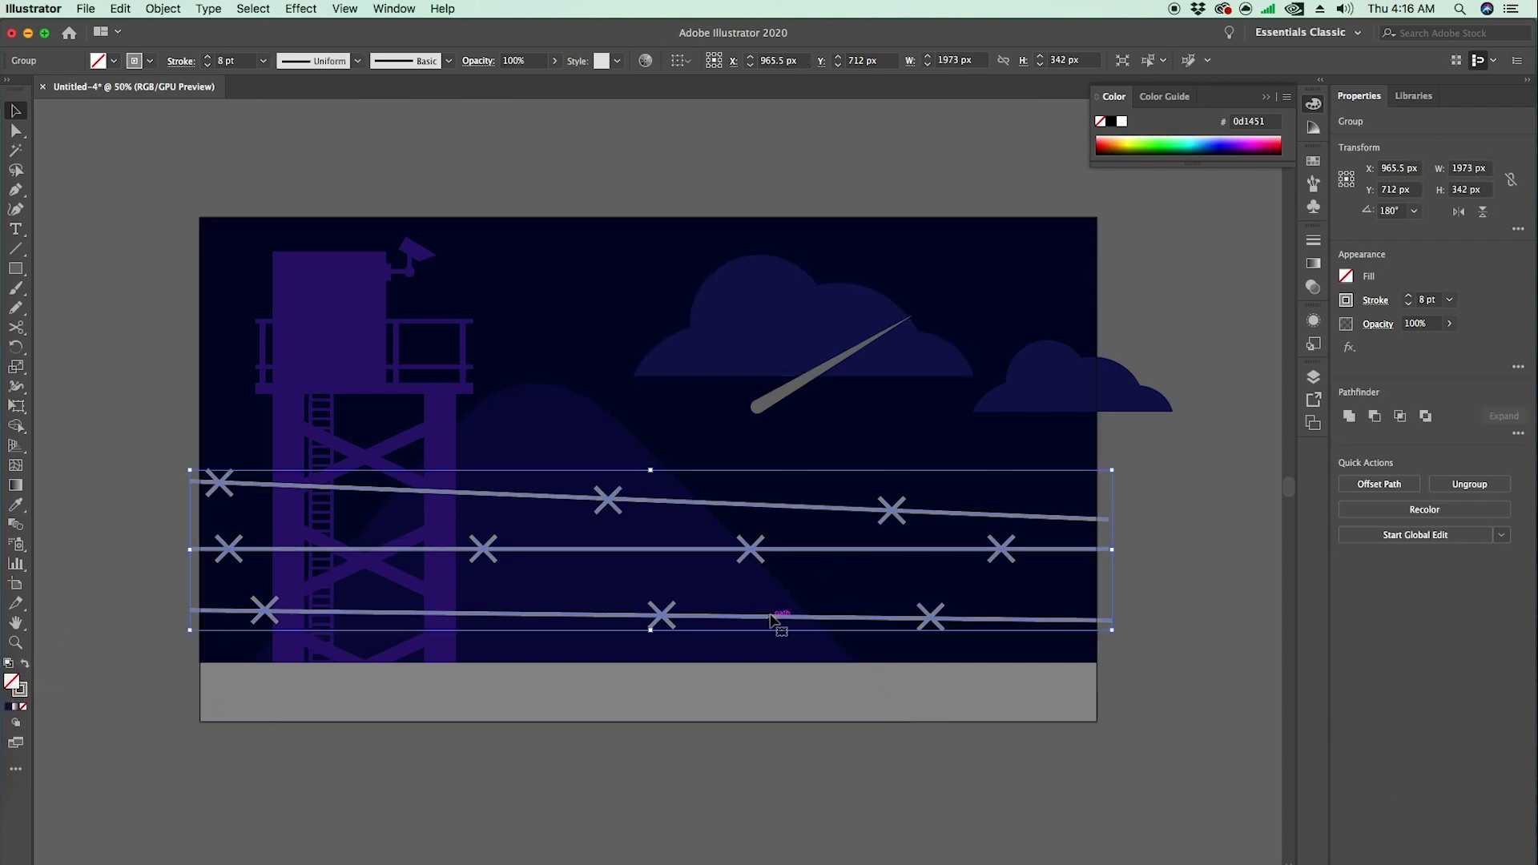
click(18, 692)
double_click(20, 691)
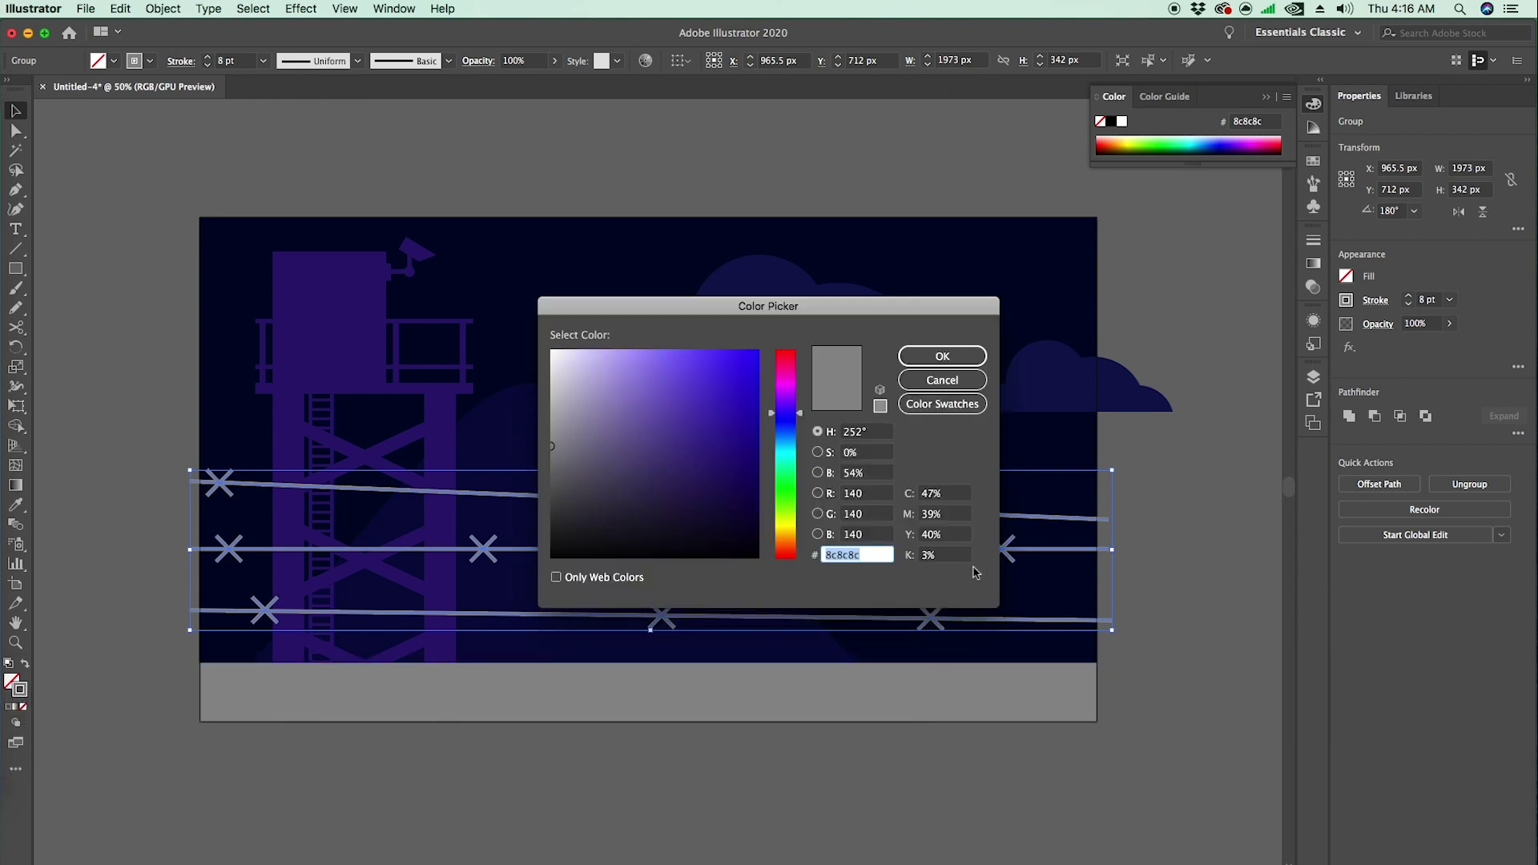
text(7d52d9)
key(Return)
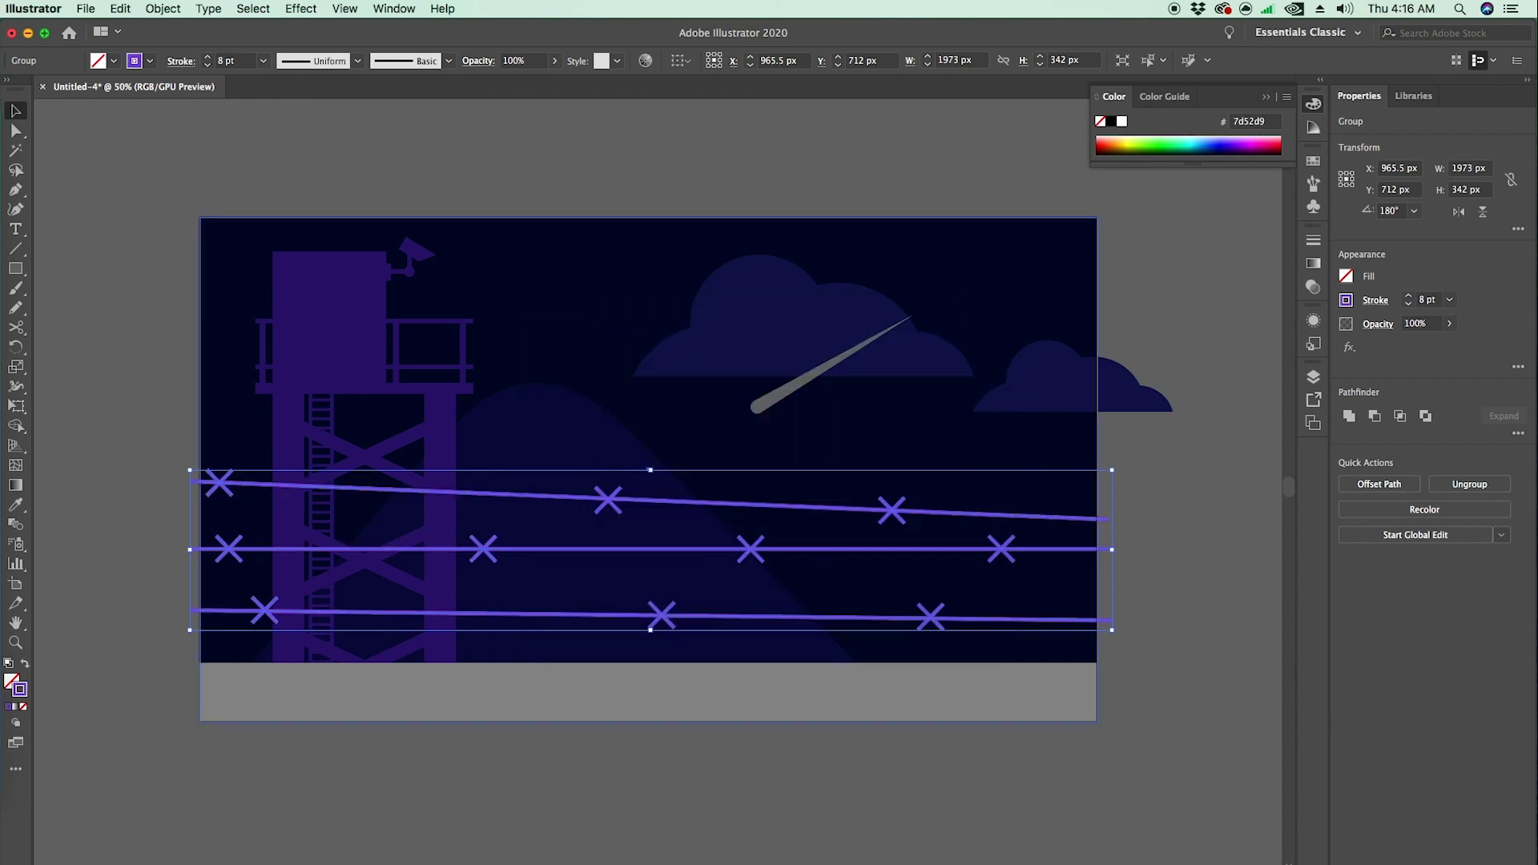
click(730, 759)
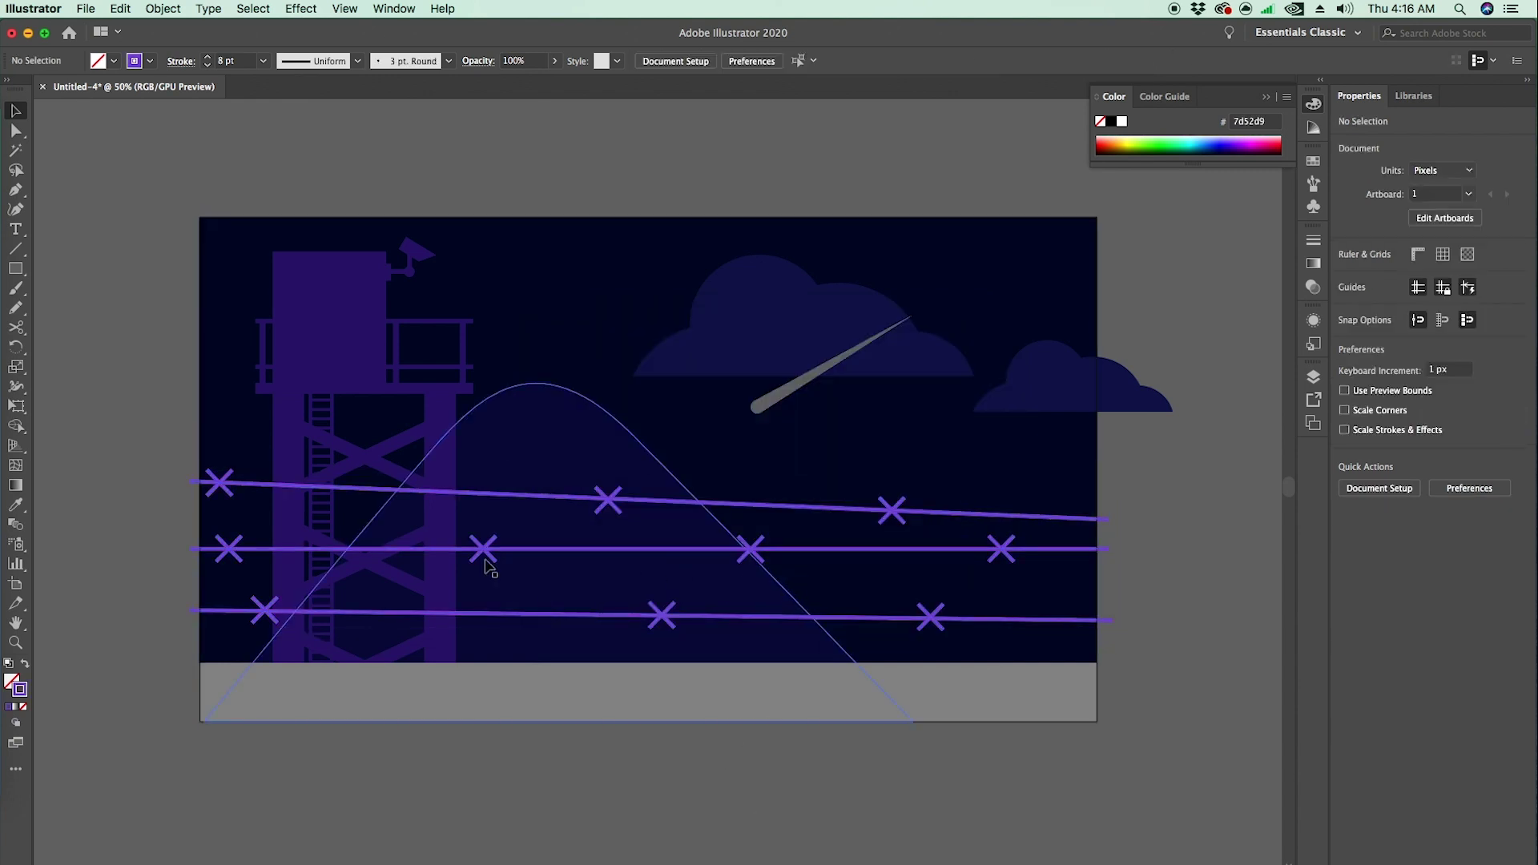
- Fill the ground rectangle along the base of the scene with 7d52d9 and deselect it
click(650, 691)
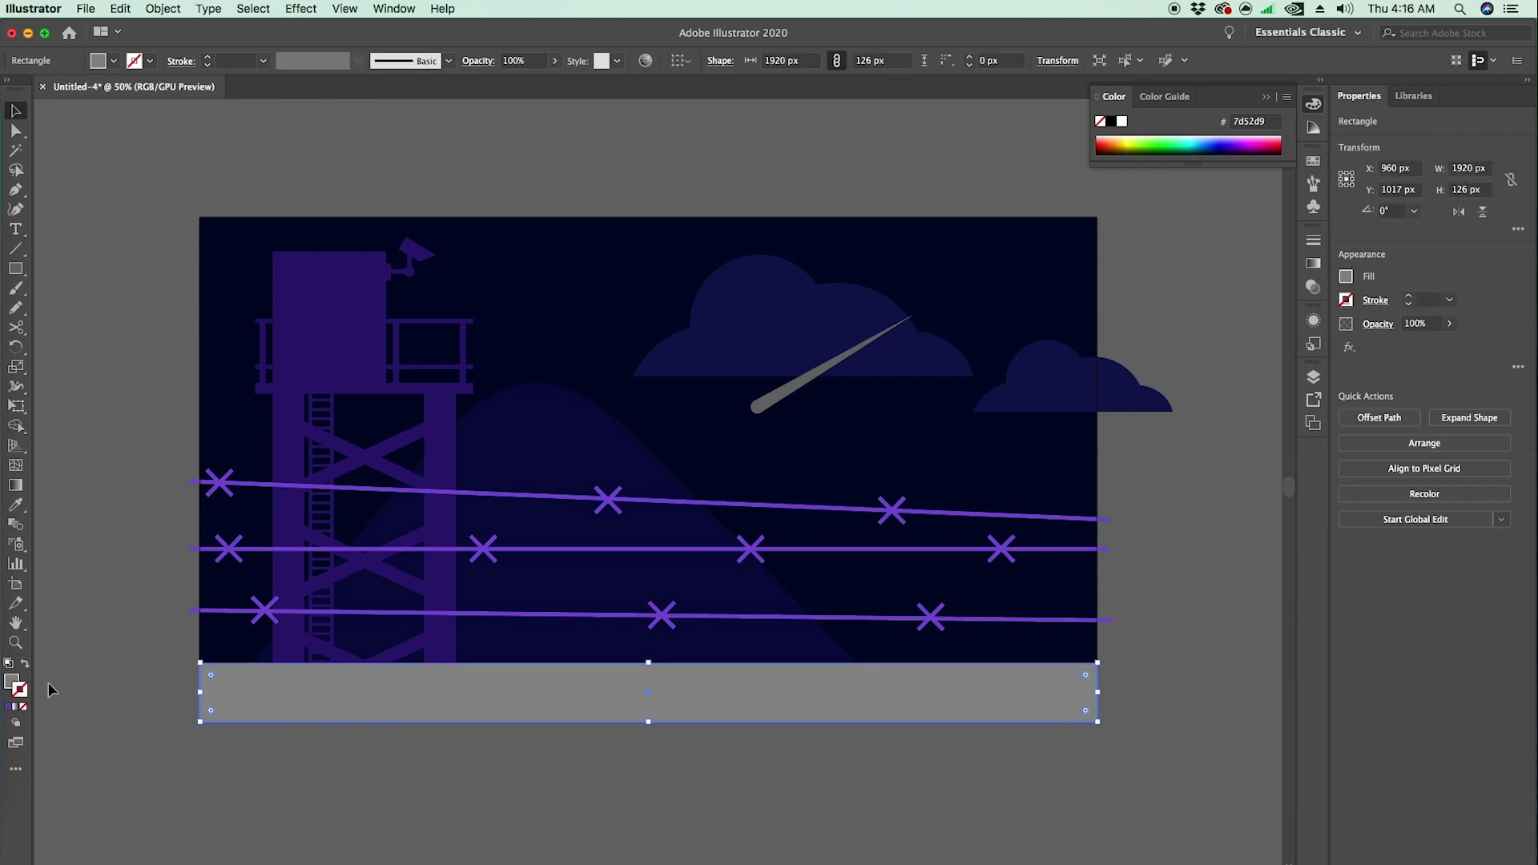
double_click(12, 682)
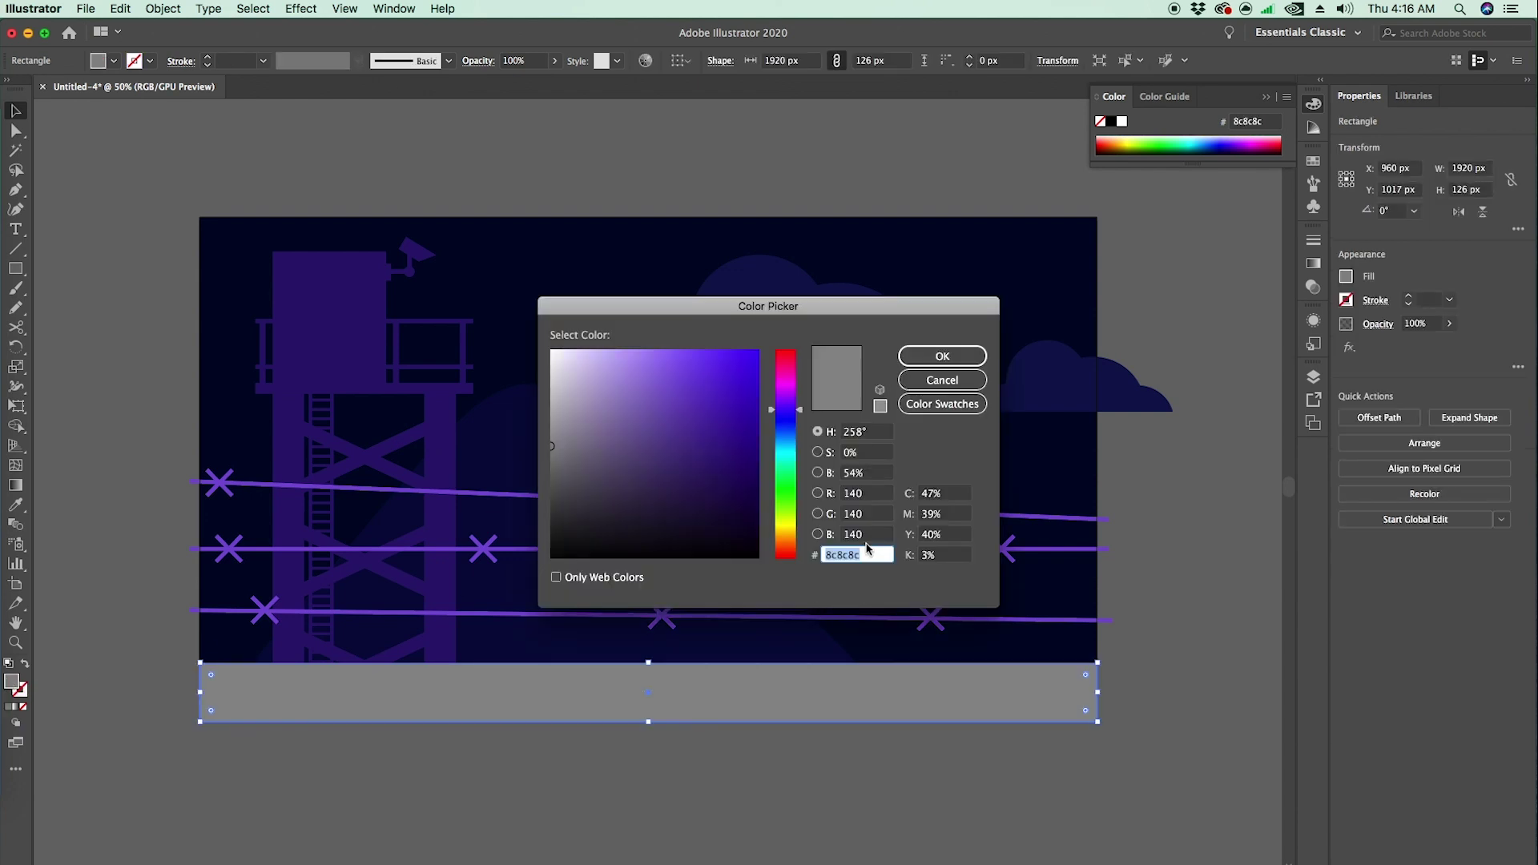
text(7d52d9)
key(Return)
click(541, 783)
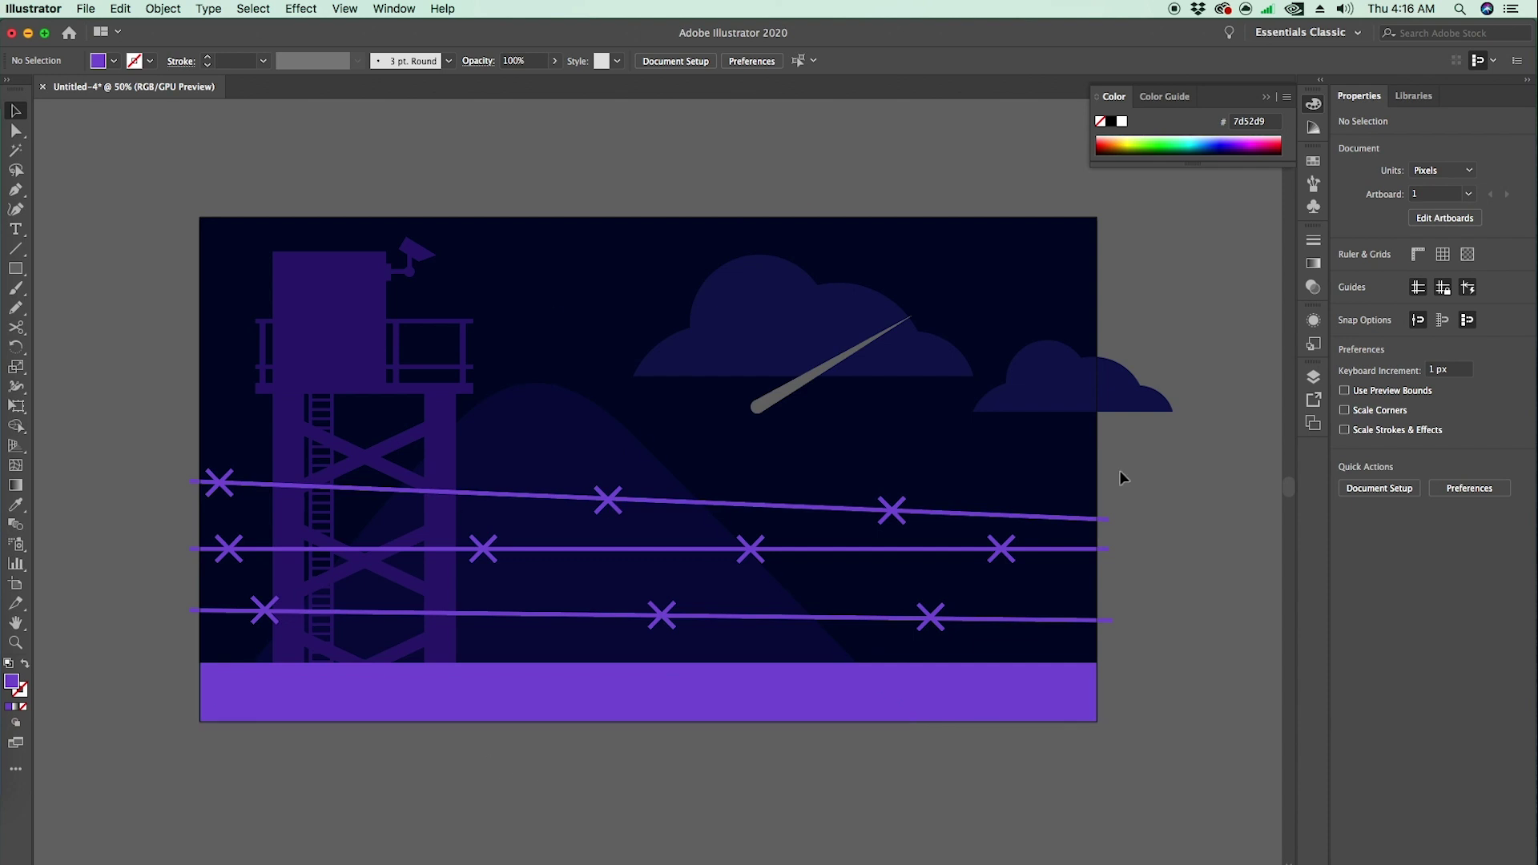
- Isolate the sky streak group and fill the small circle at its wide end with pink f20574
click(761, 407)
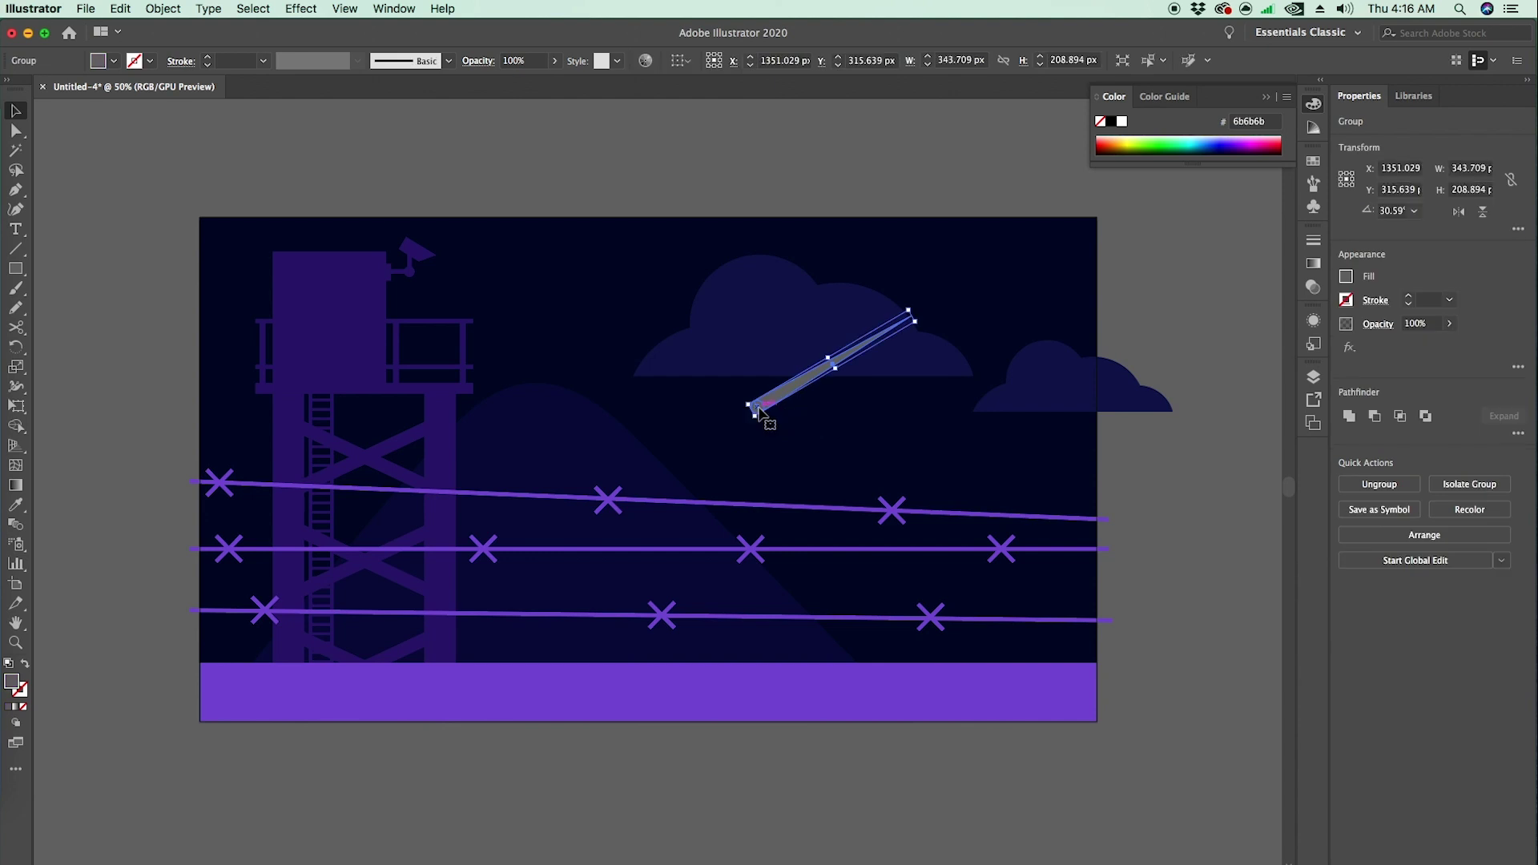
double_click(755, 409)
click(753, 409)
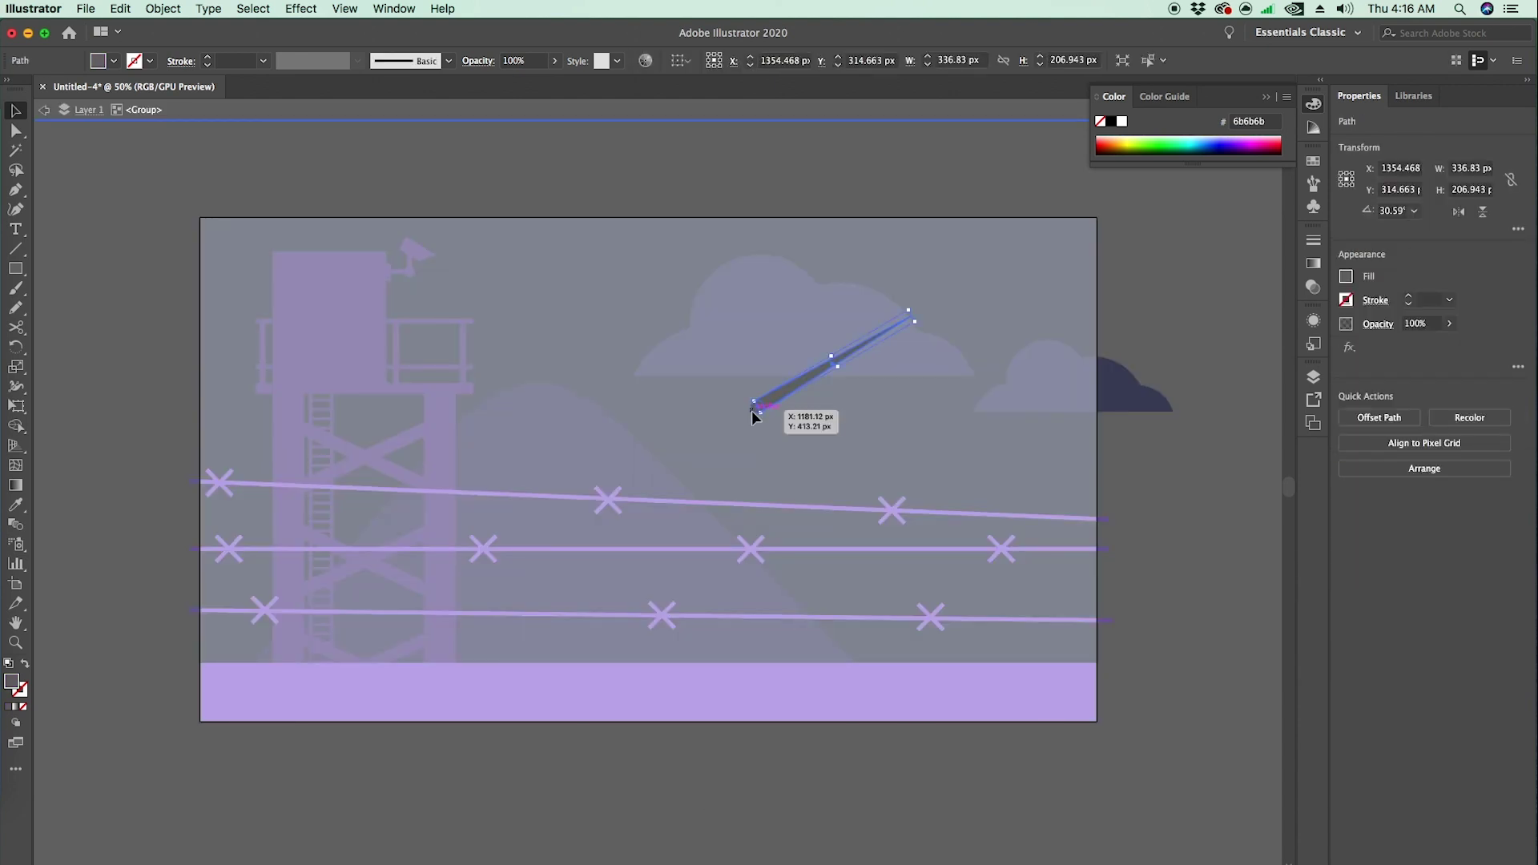
click(733, 416)
super+click(734, 416)
super+click(734, 415)
click(577, 594)
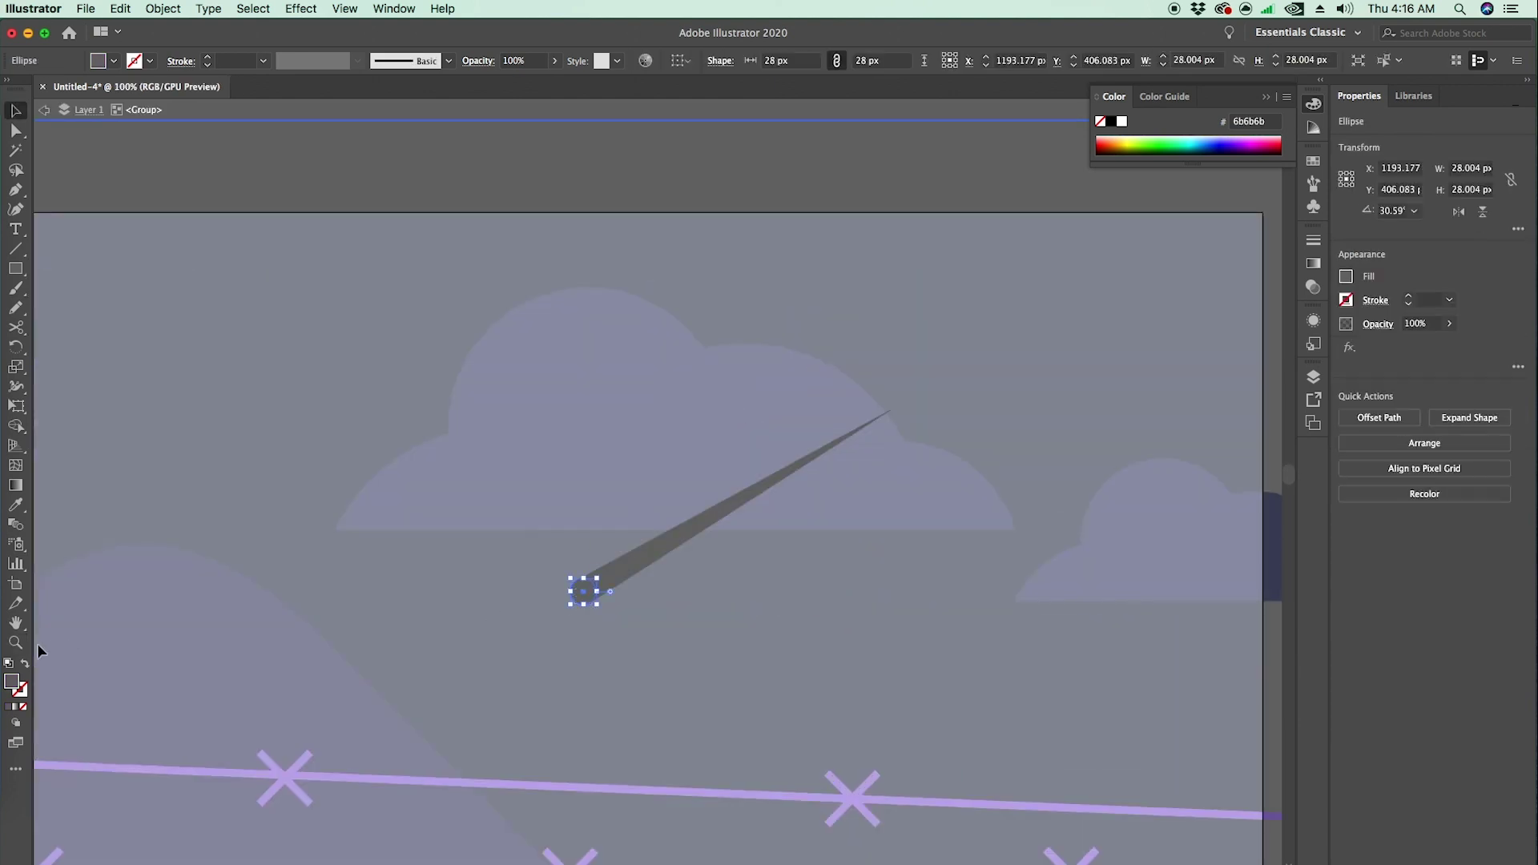
double_click(13, 682)
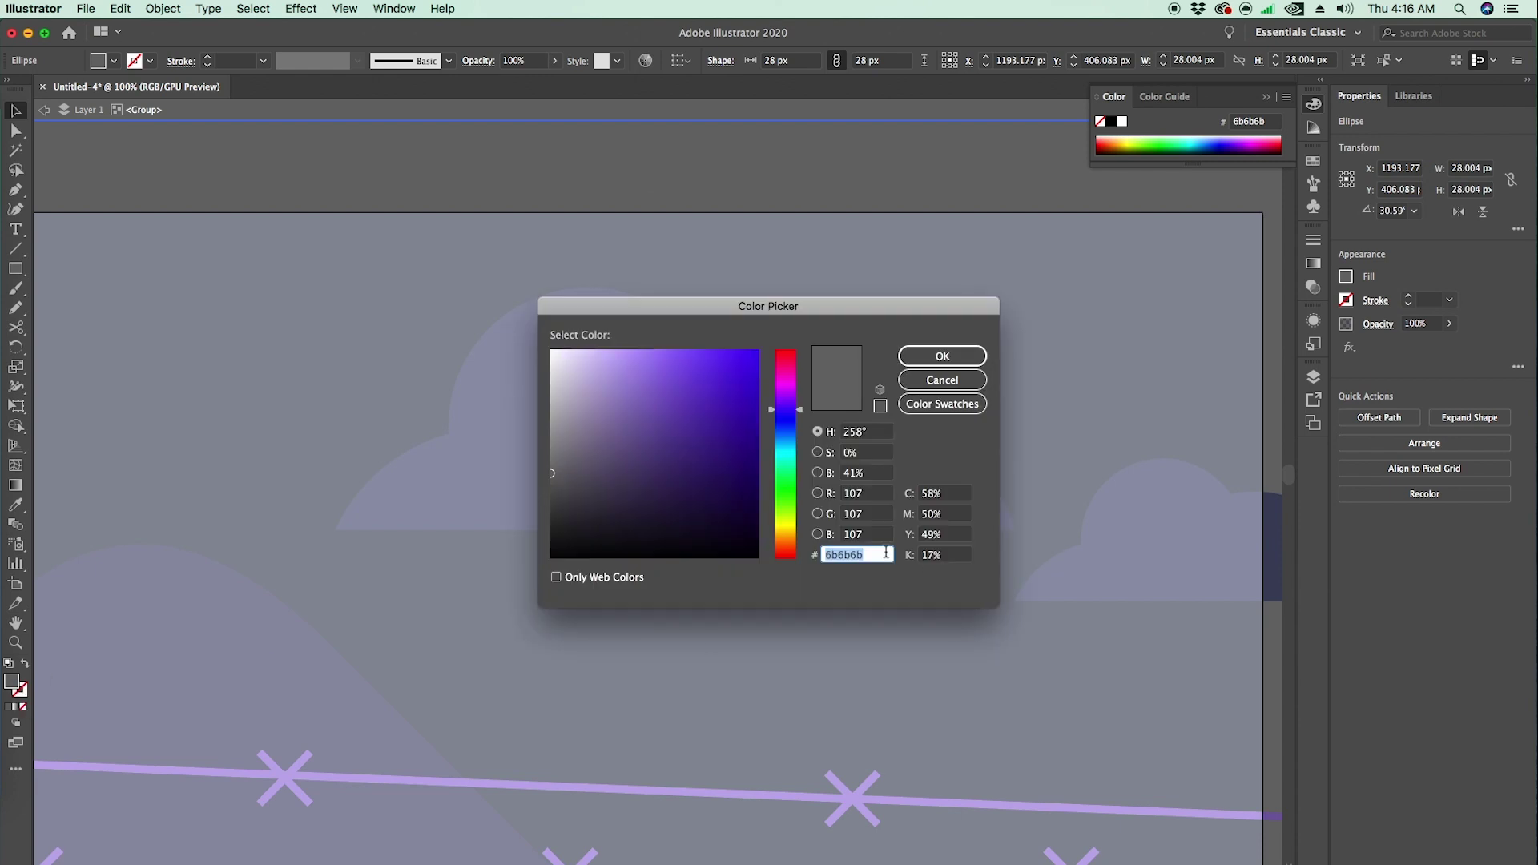
text(f20574)
key(Return)
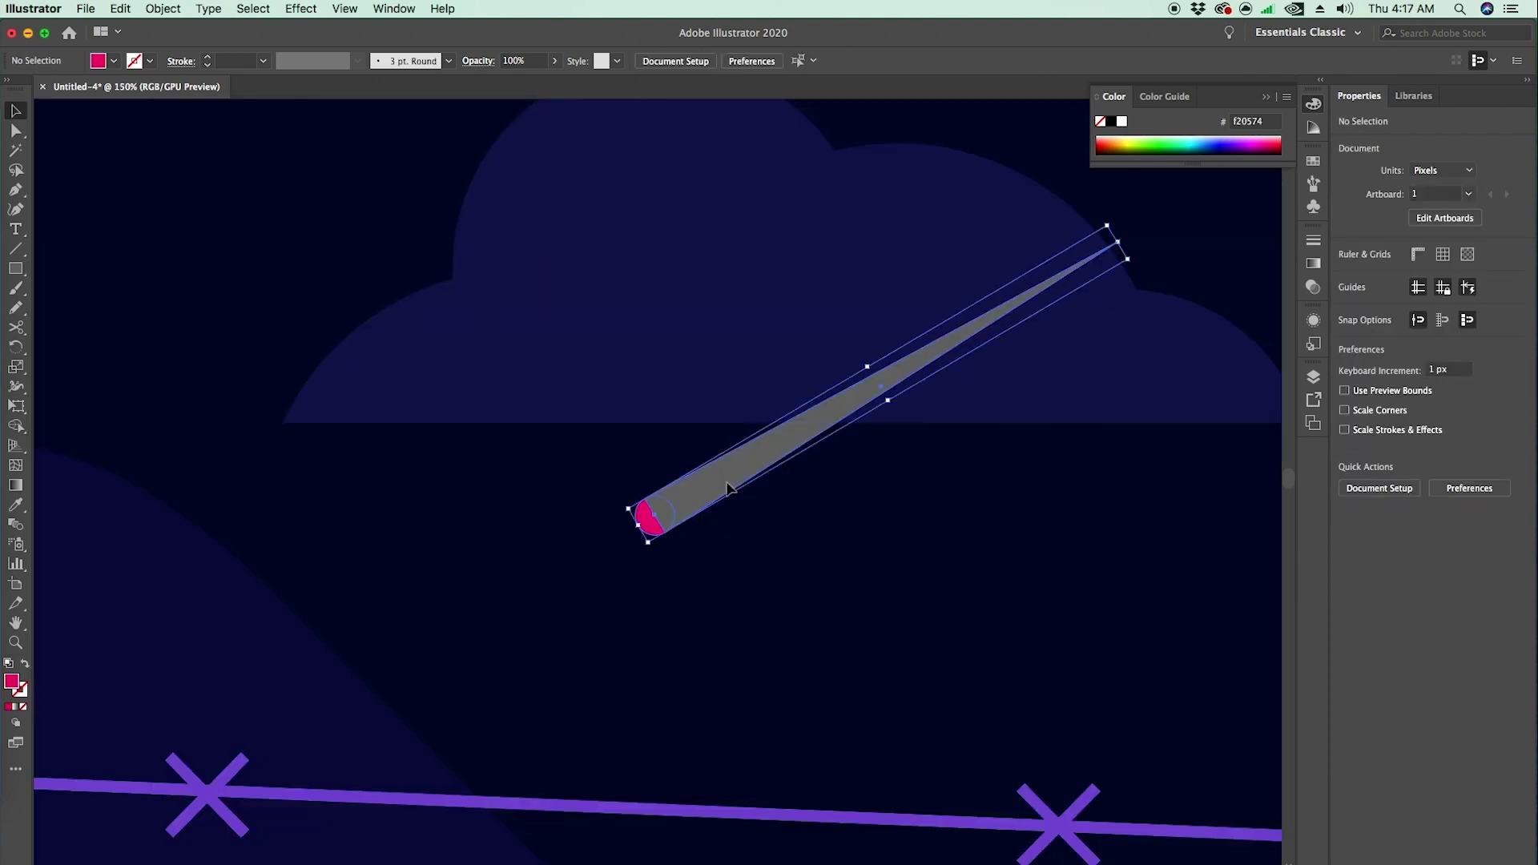
- Apply a linear gradient to the sky streak's tapered tail and set its starting color stop to RGB f20574
click(727, 487)
double_click(726, 487)
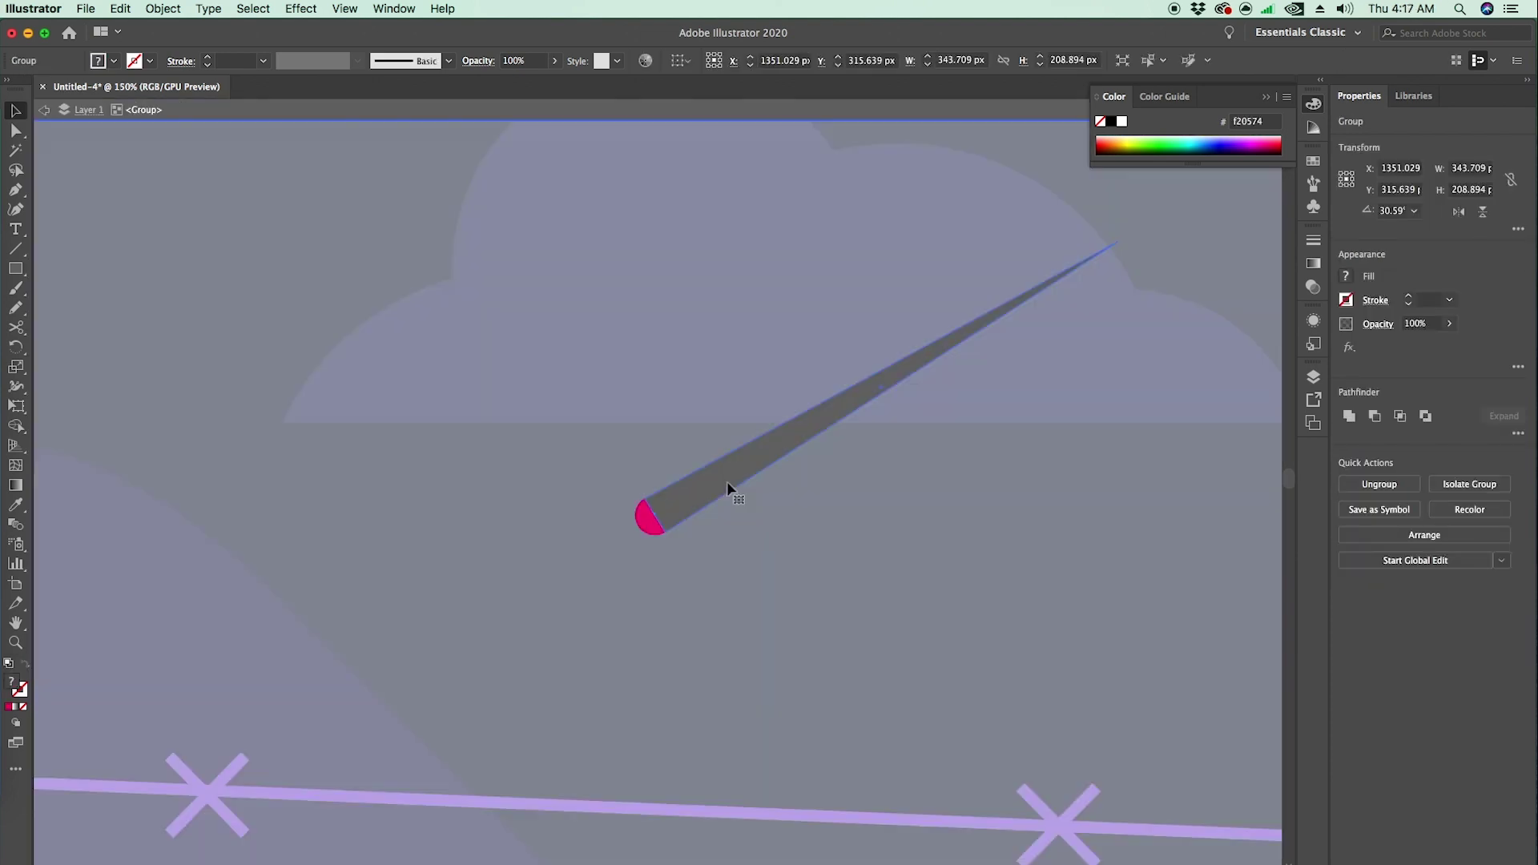
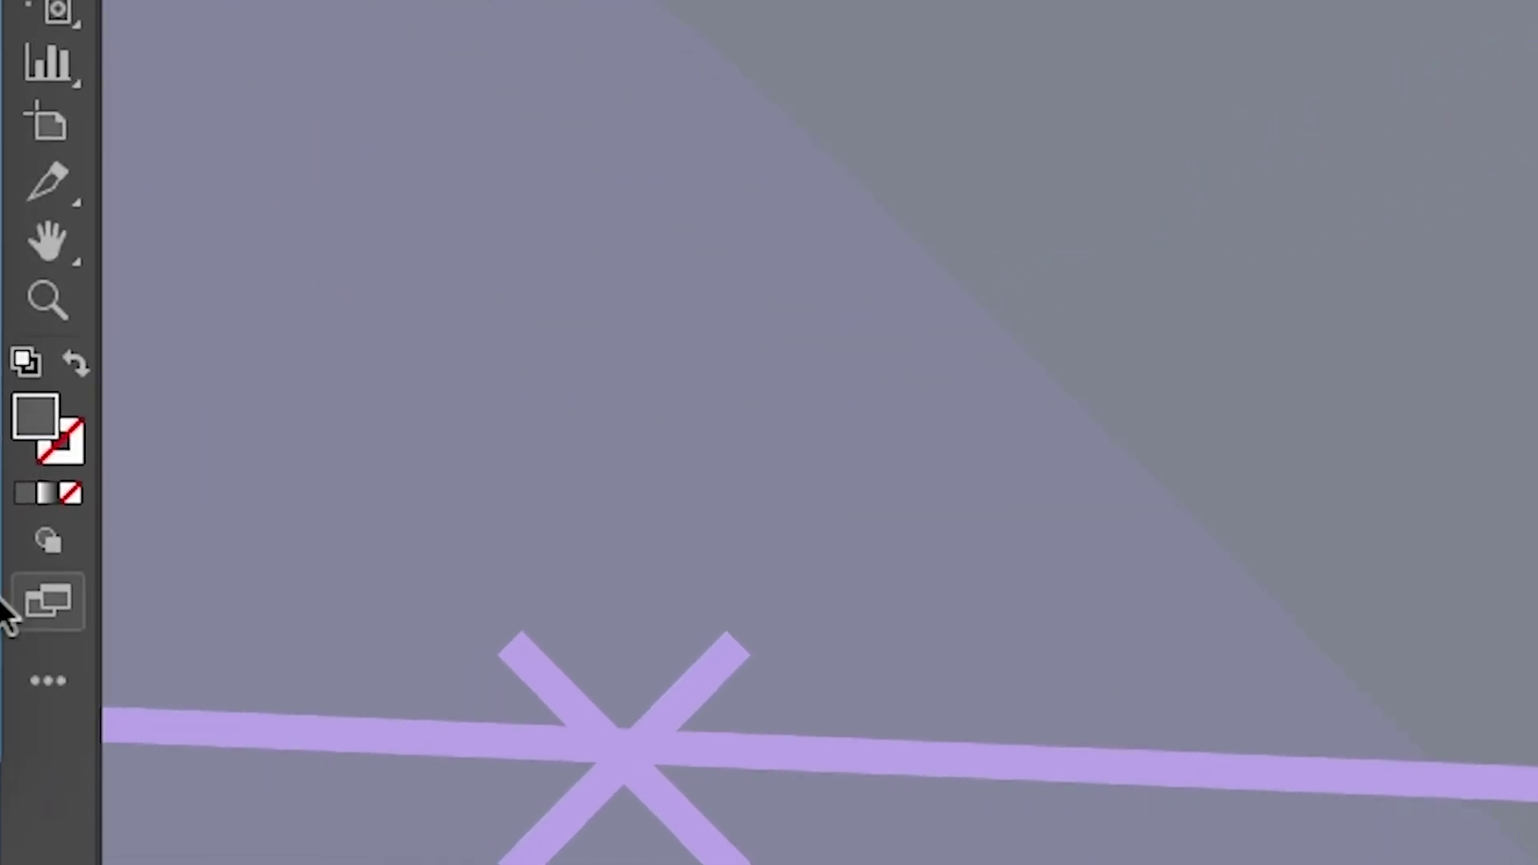
click(45, 501)
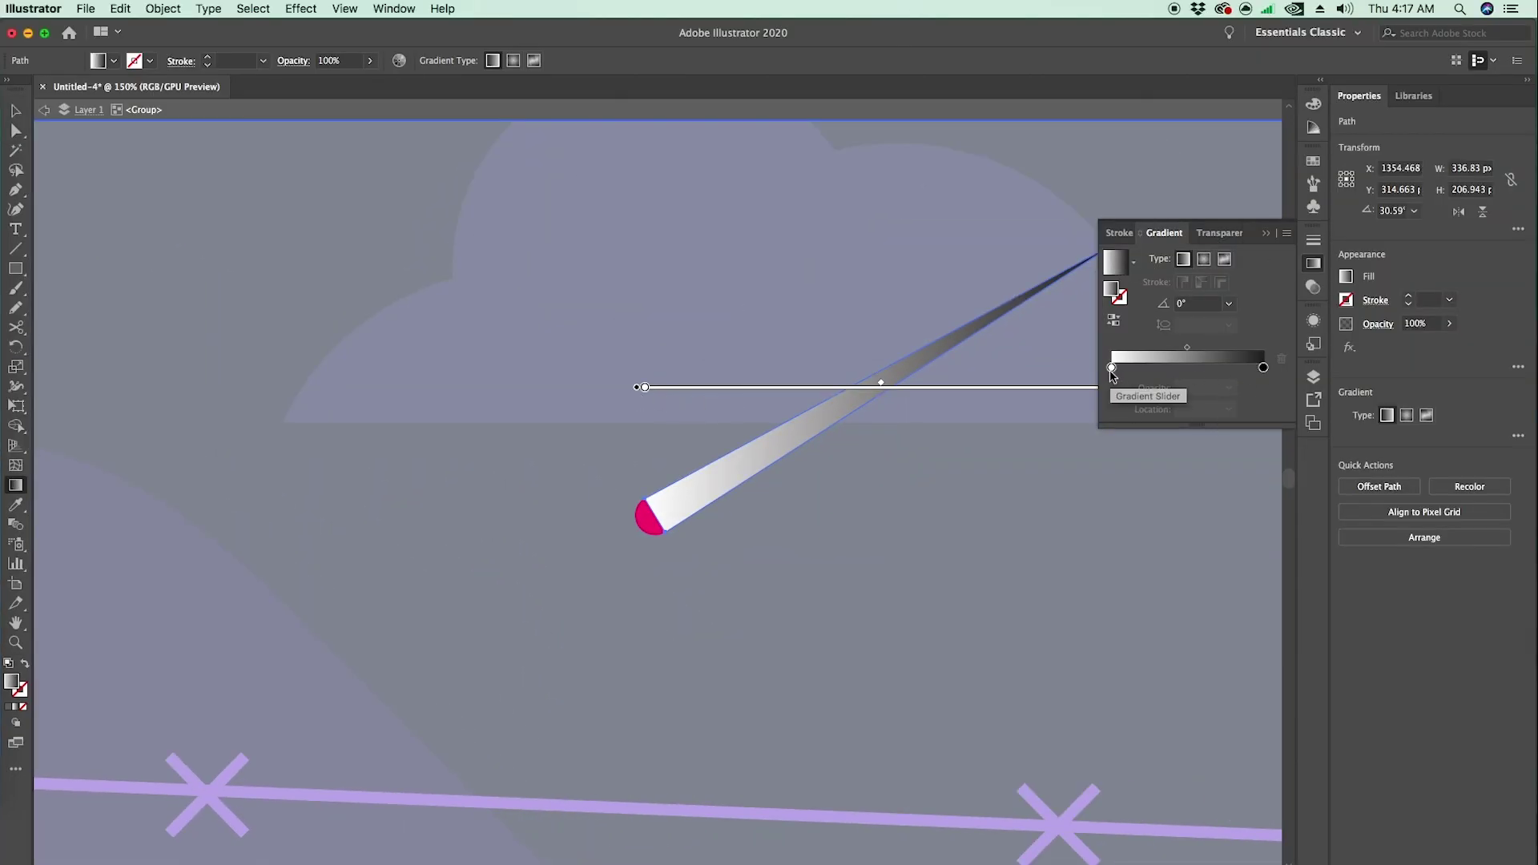
double_click(1112, 368)
click(1263, 385)
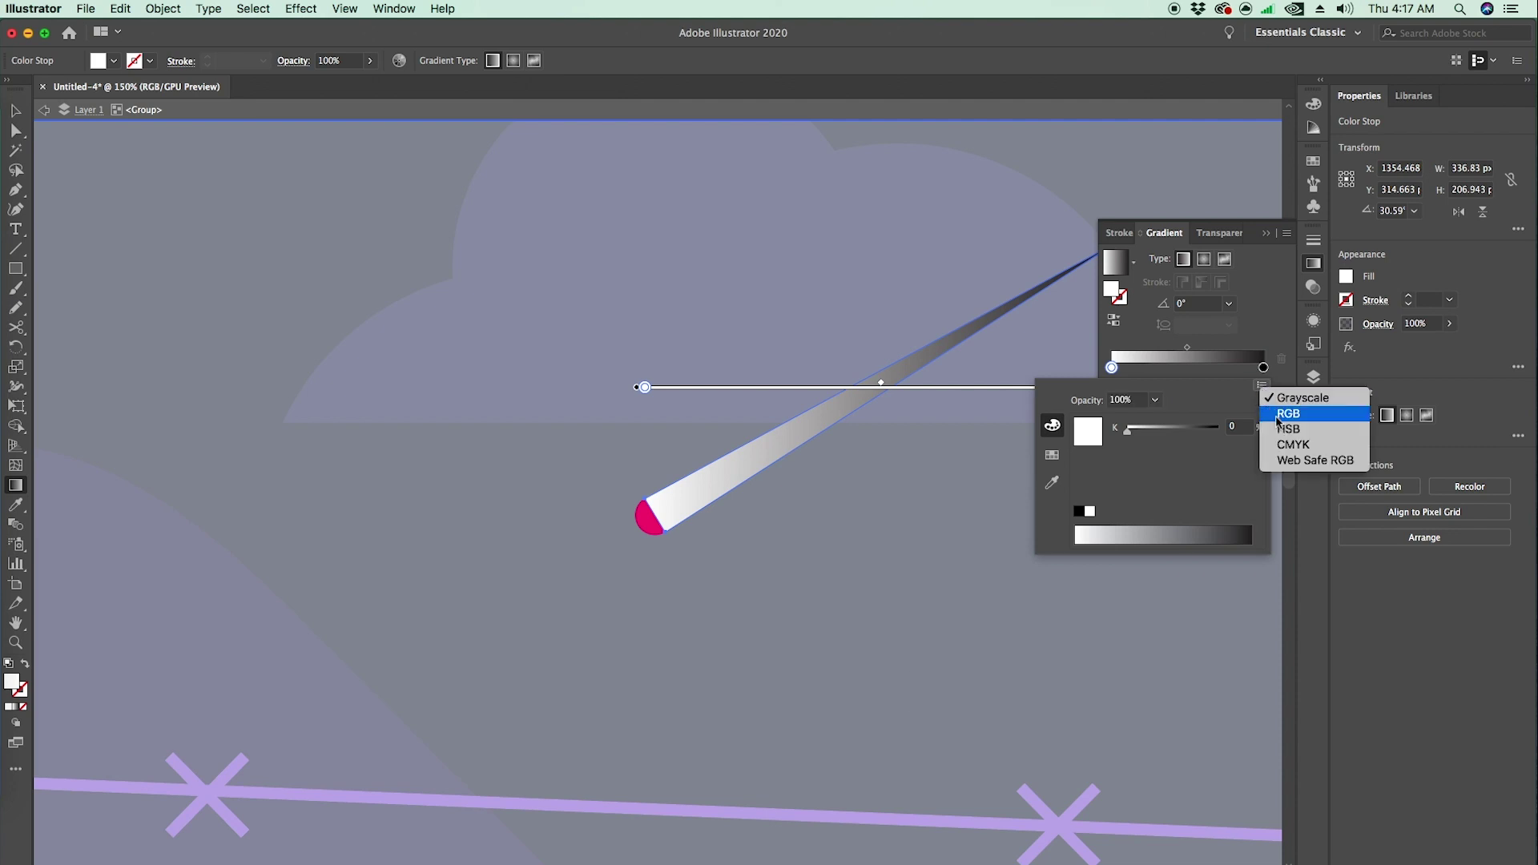
click(1277, 421)
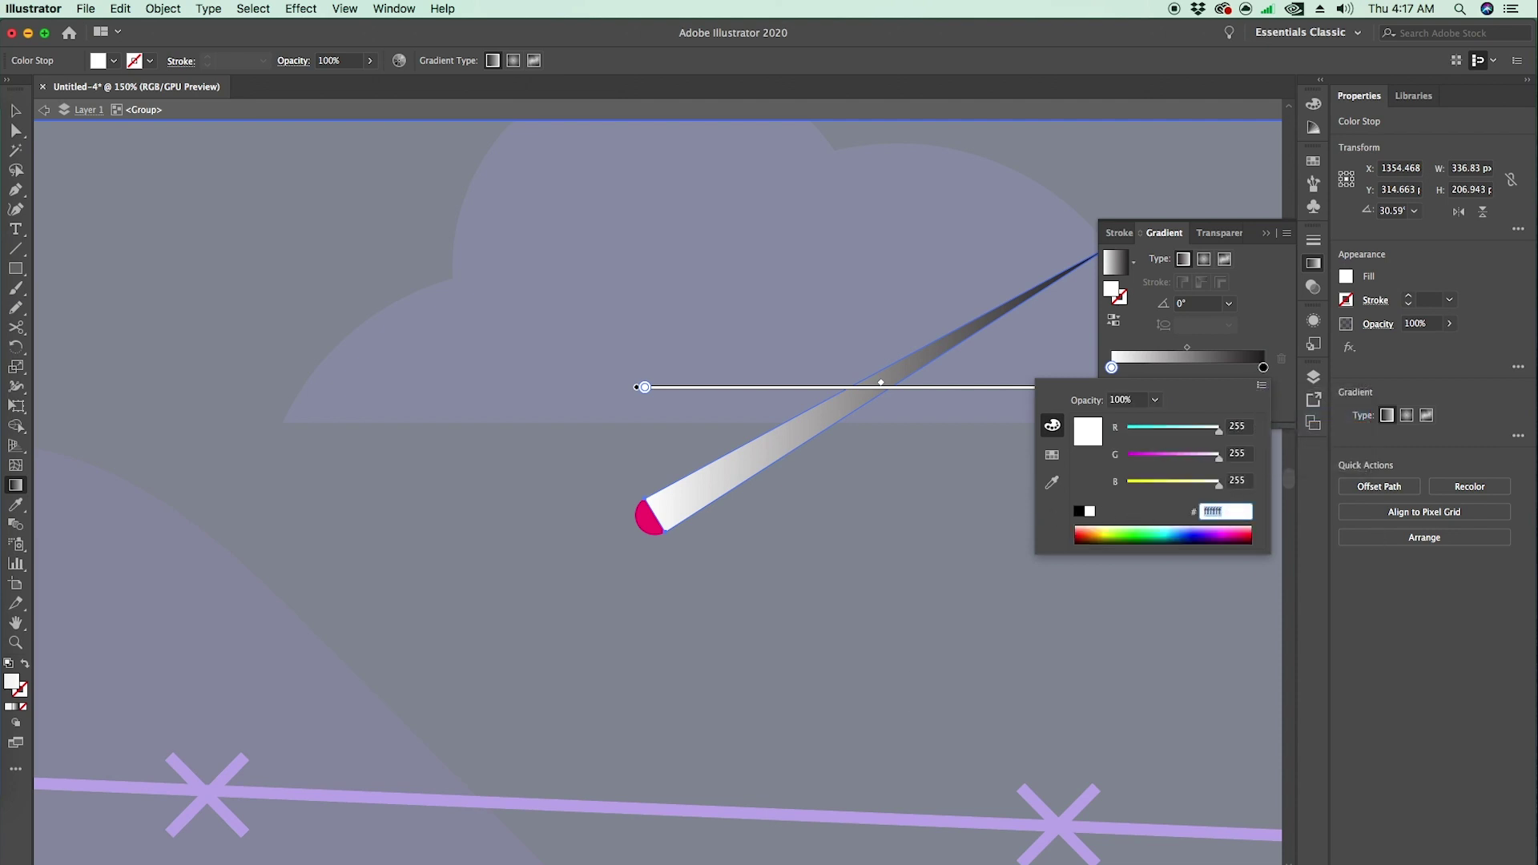
text(f20574)
key(Return)
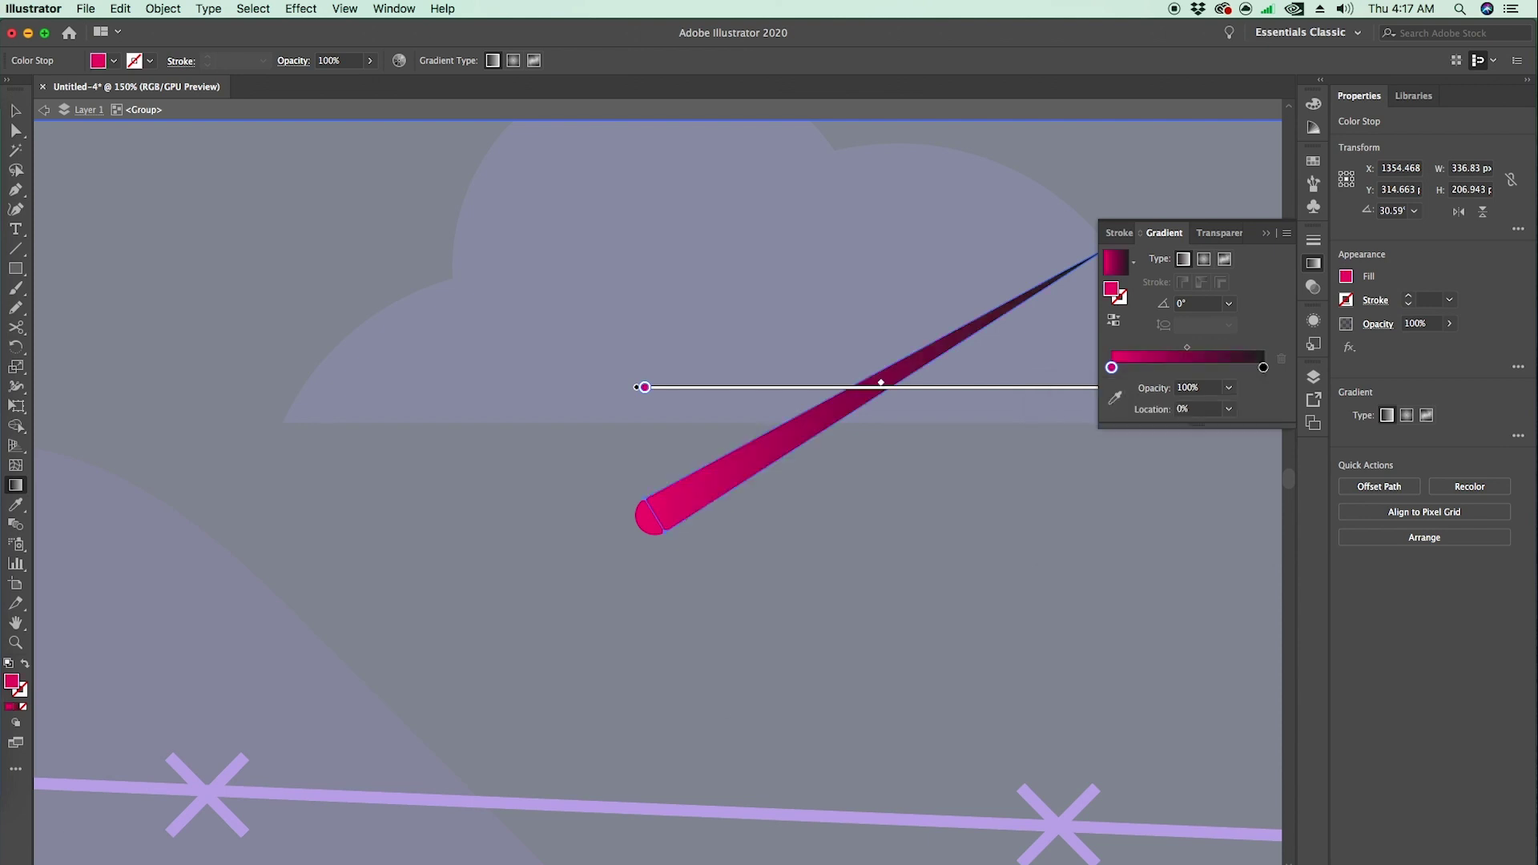
- Set the tail gradient's end color stop to RGB f20574 with 0% opacity
click(1263, 369)
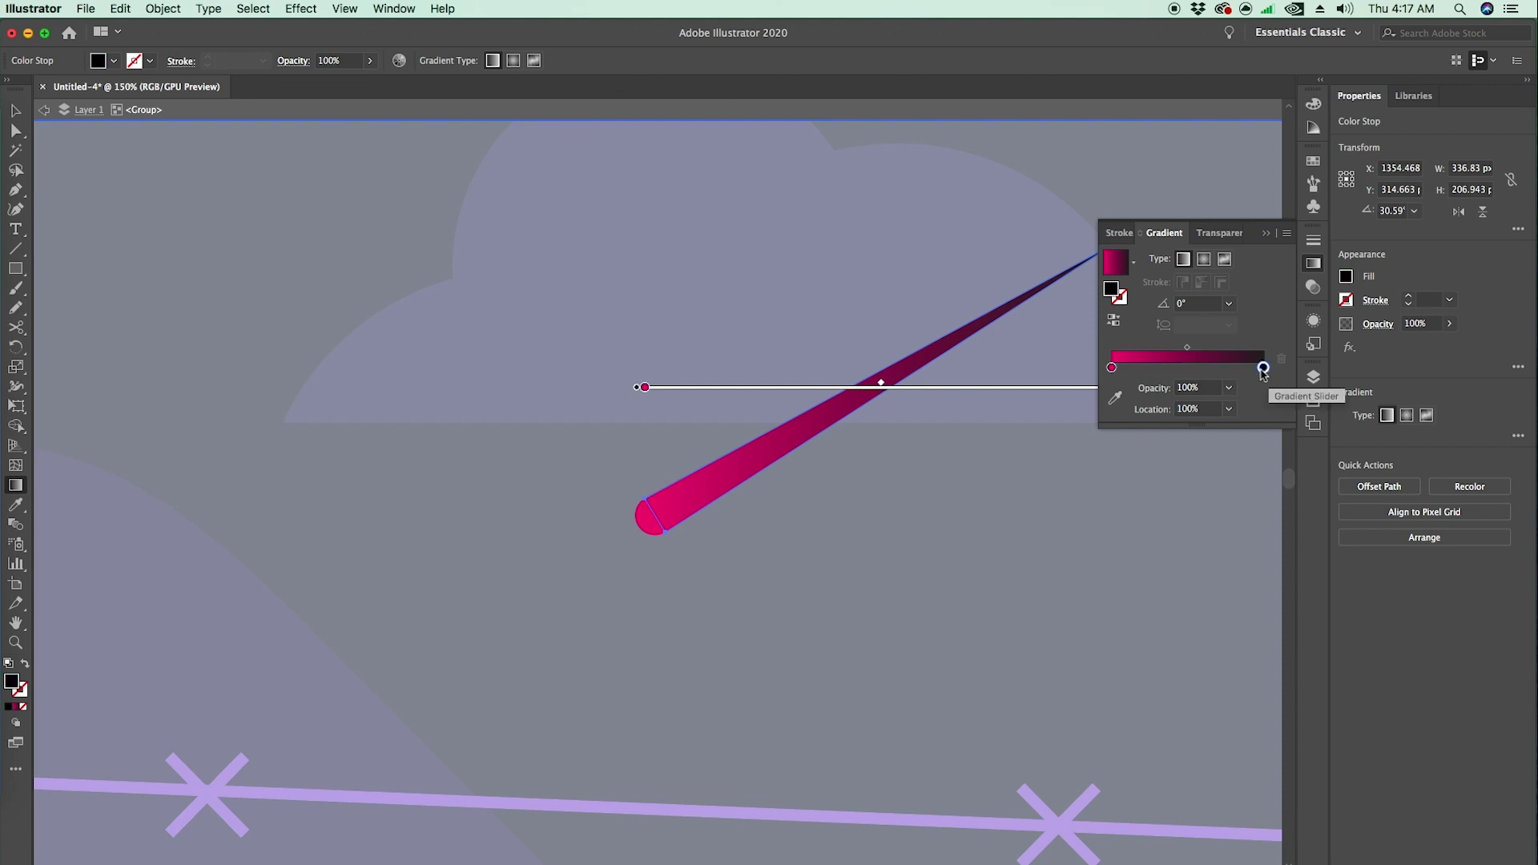
double_click(1264, 369)
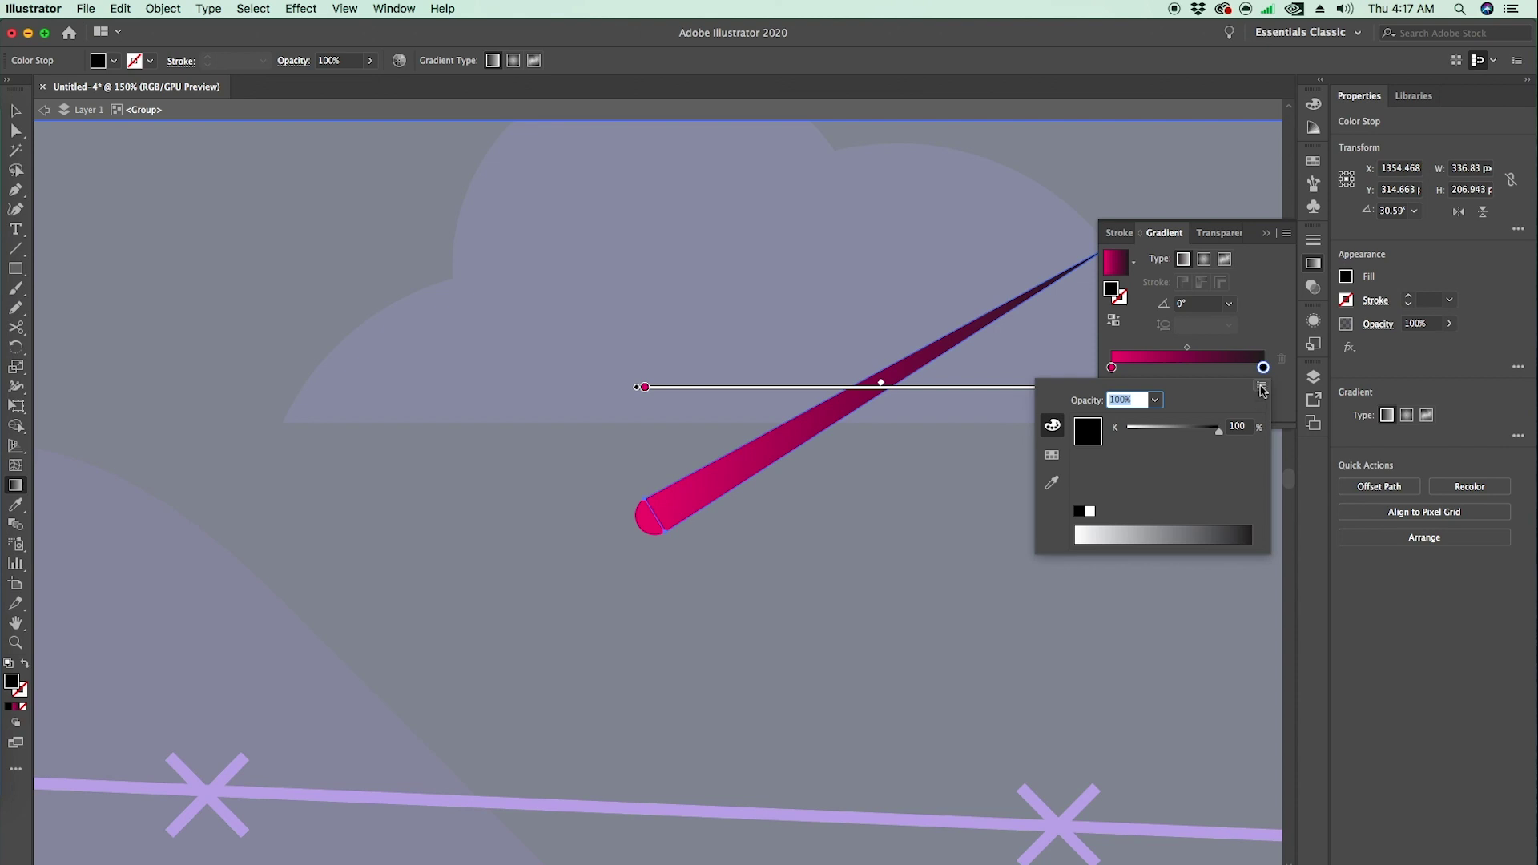
click(1262, 386)
click(1246, 503)
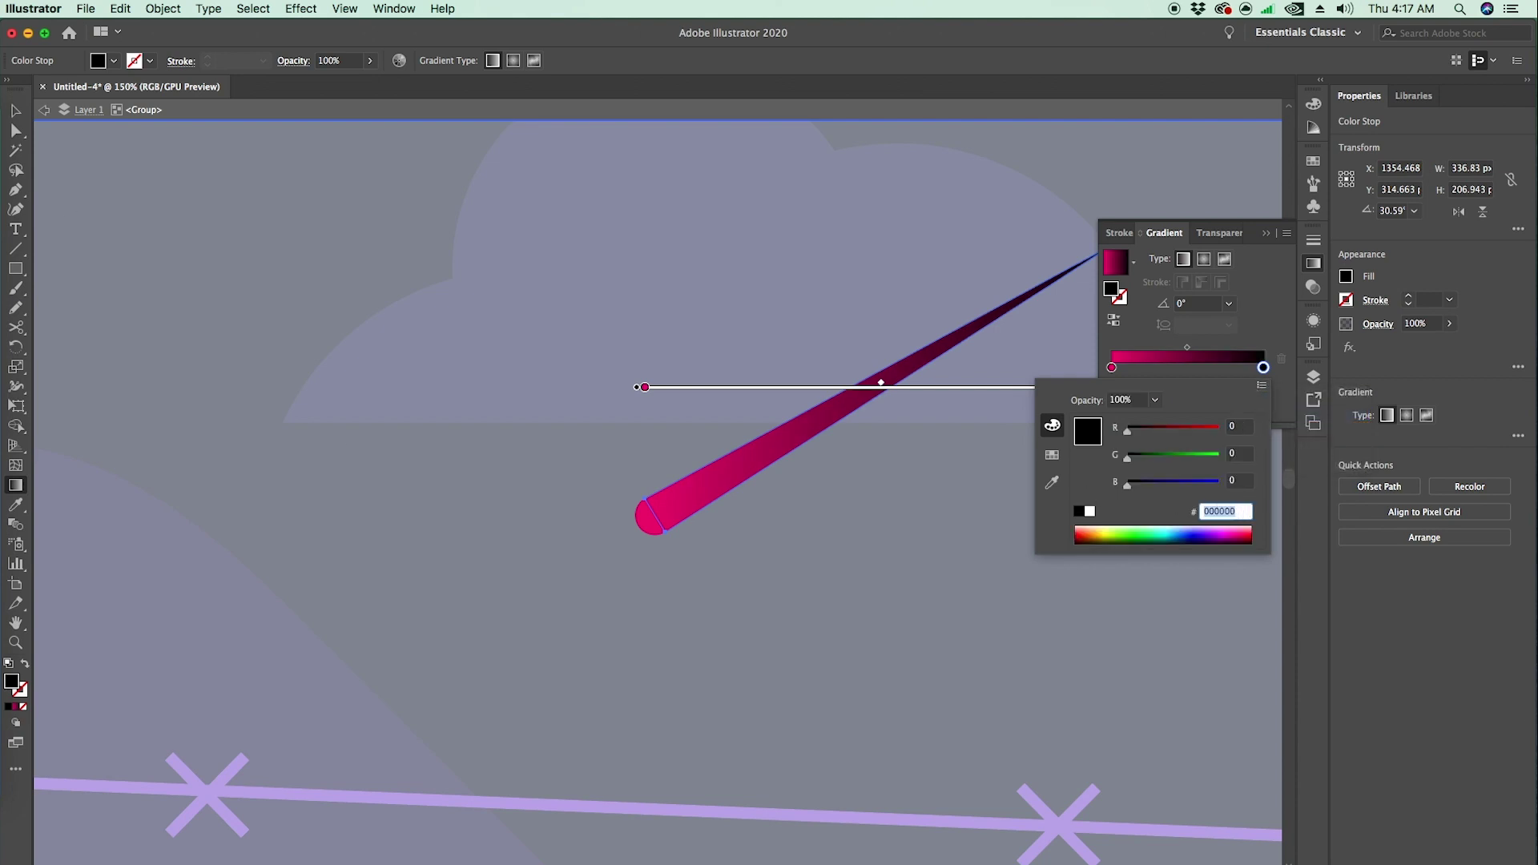
text(f20574)
key(Return)
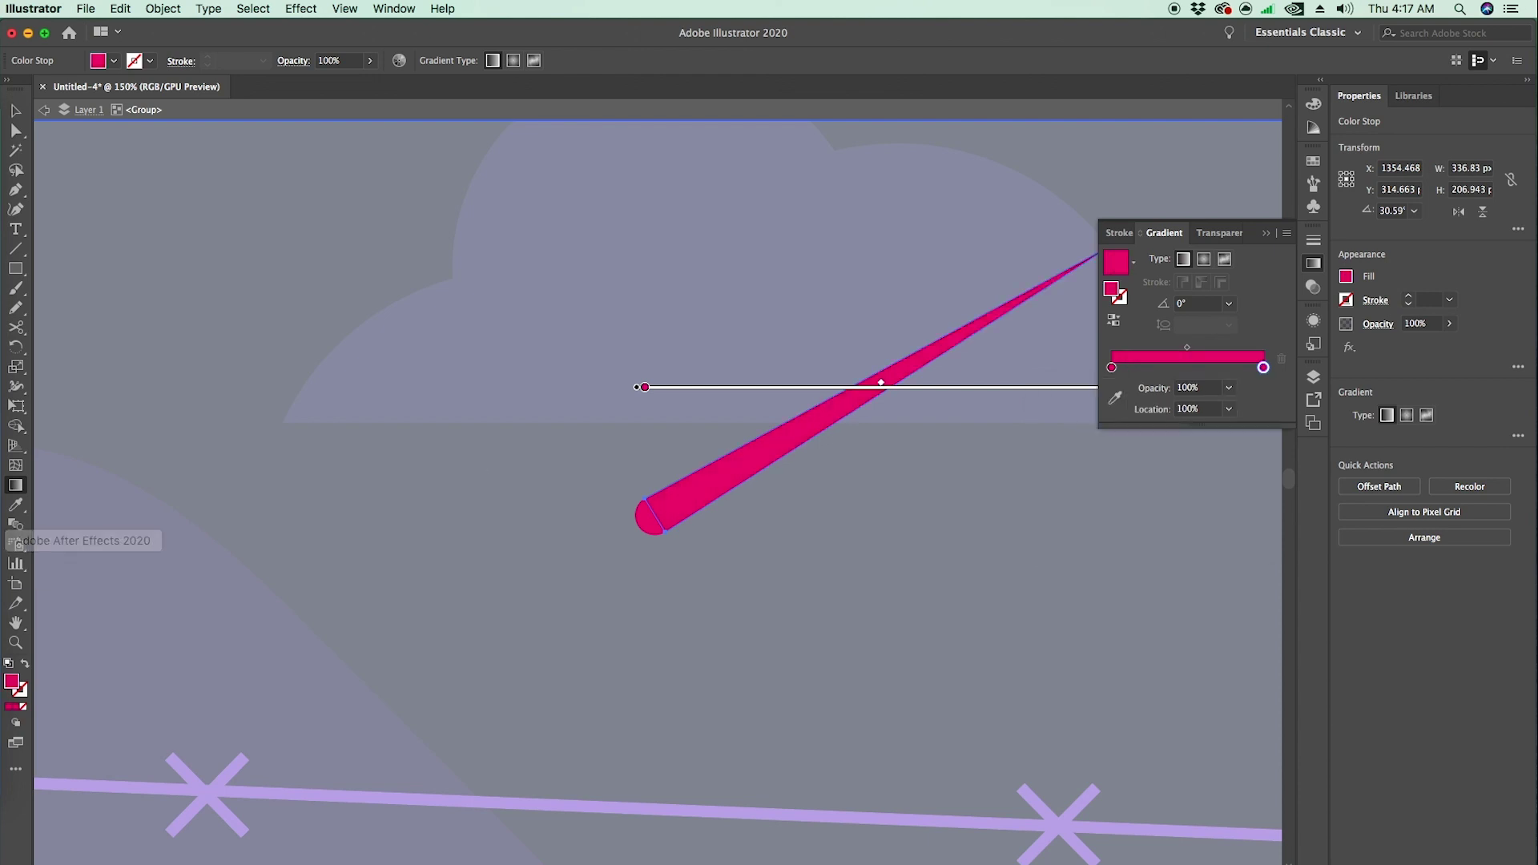
click(1229, 391)
click(1250, 427)
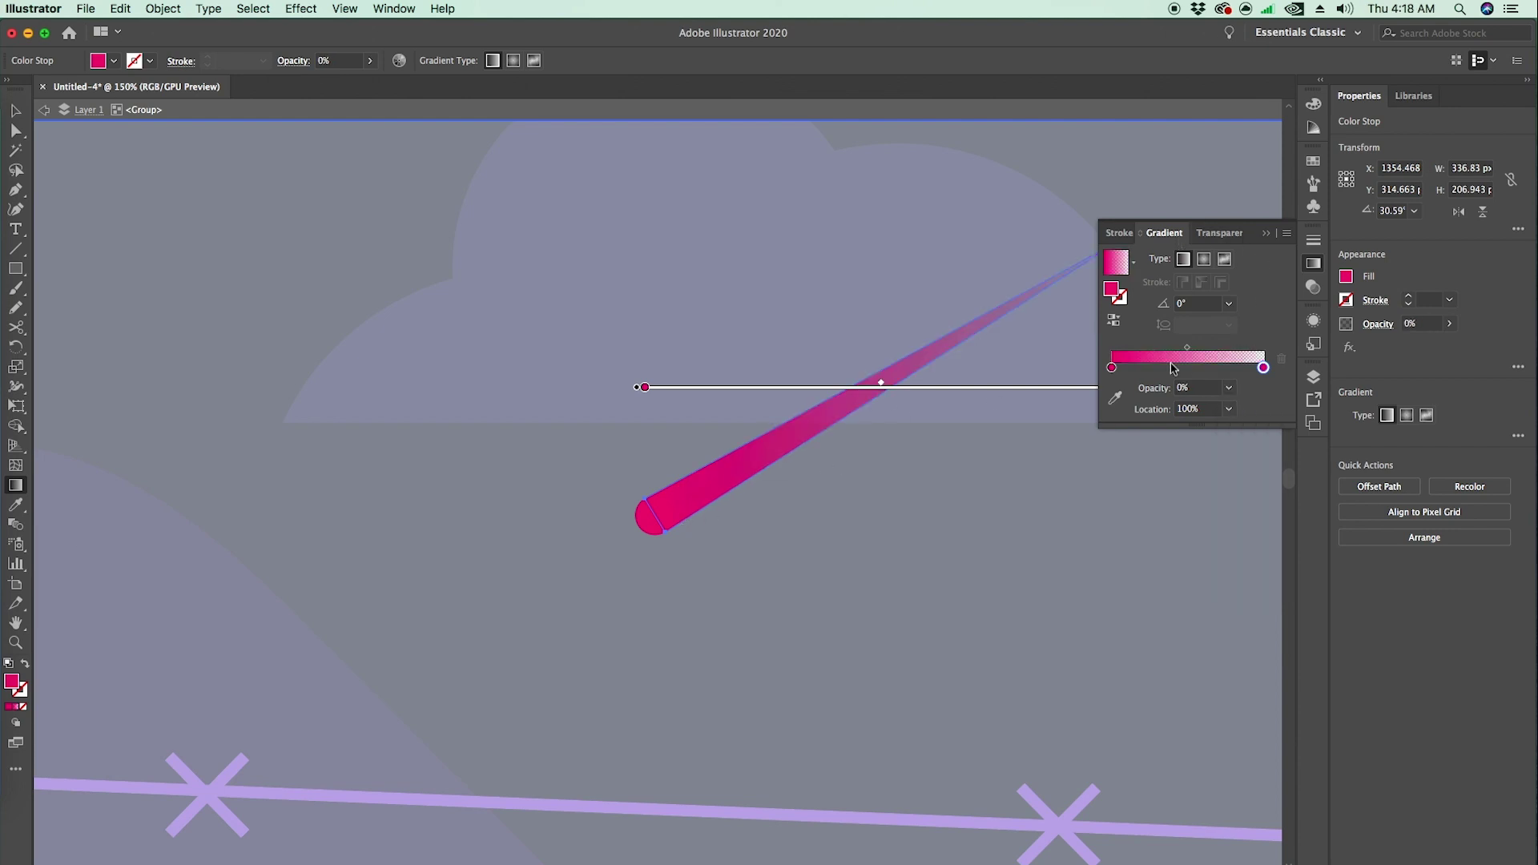
- Redirect the tail's gradient along the streak from the circle to the pointed tip, and exit the isolated group
click(1320, 265)
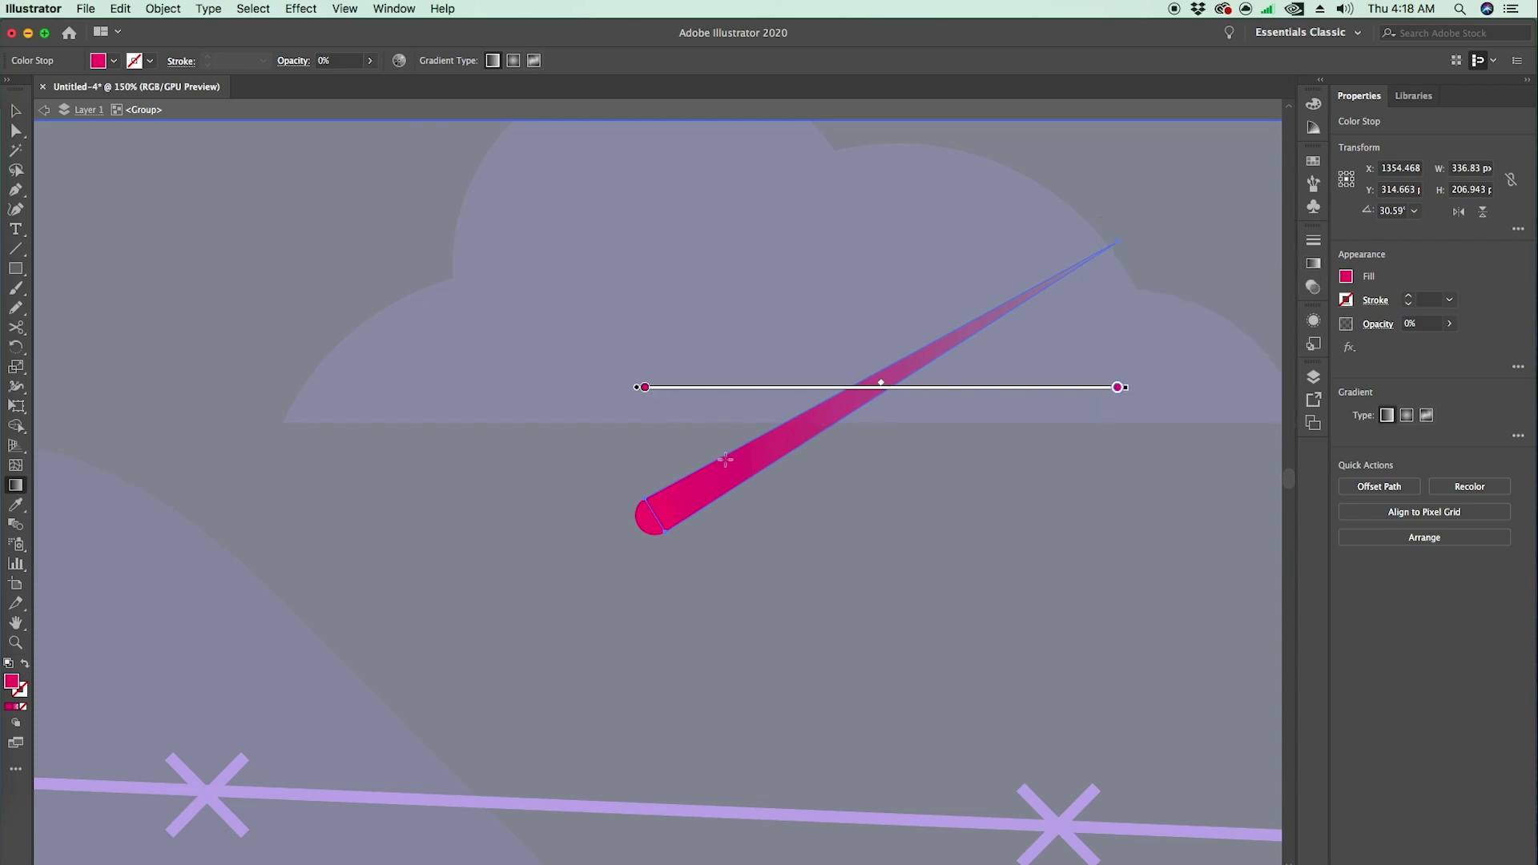
mouse_move(655, 515)
mouse_down()
mouse_move(646, 385)
mouse_move(838, 415)
mouse_move(1219, 151)
mouse_move(1114, 244)
mouse_up()
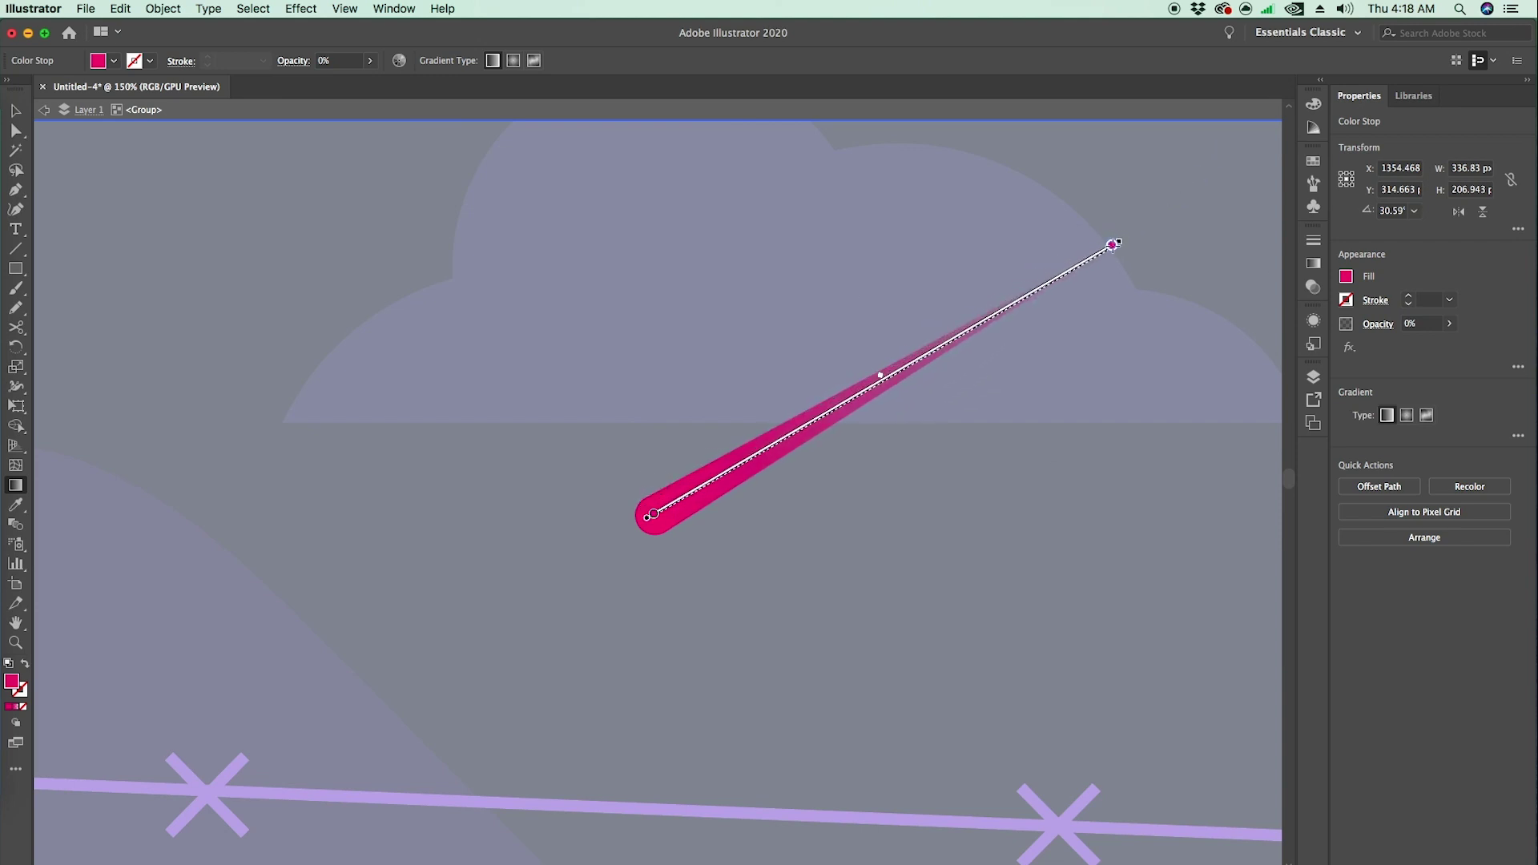
click(16, 112)
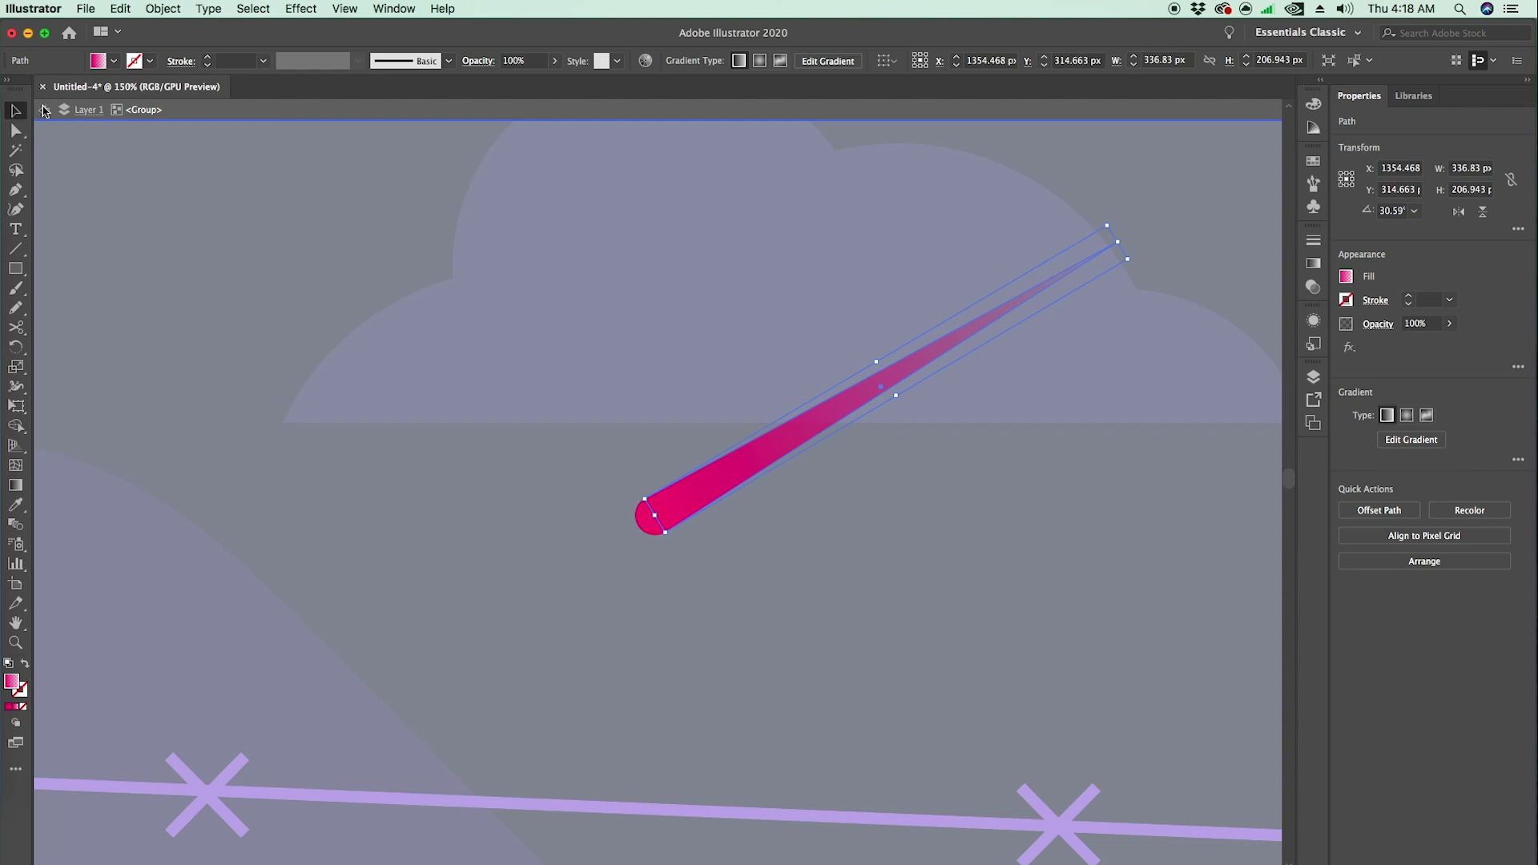
click(44, 112)
key(z)
alt+click(615, 559)
alt+click(617, 558)
alt+click(619, 556)
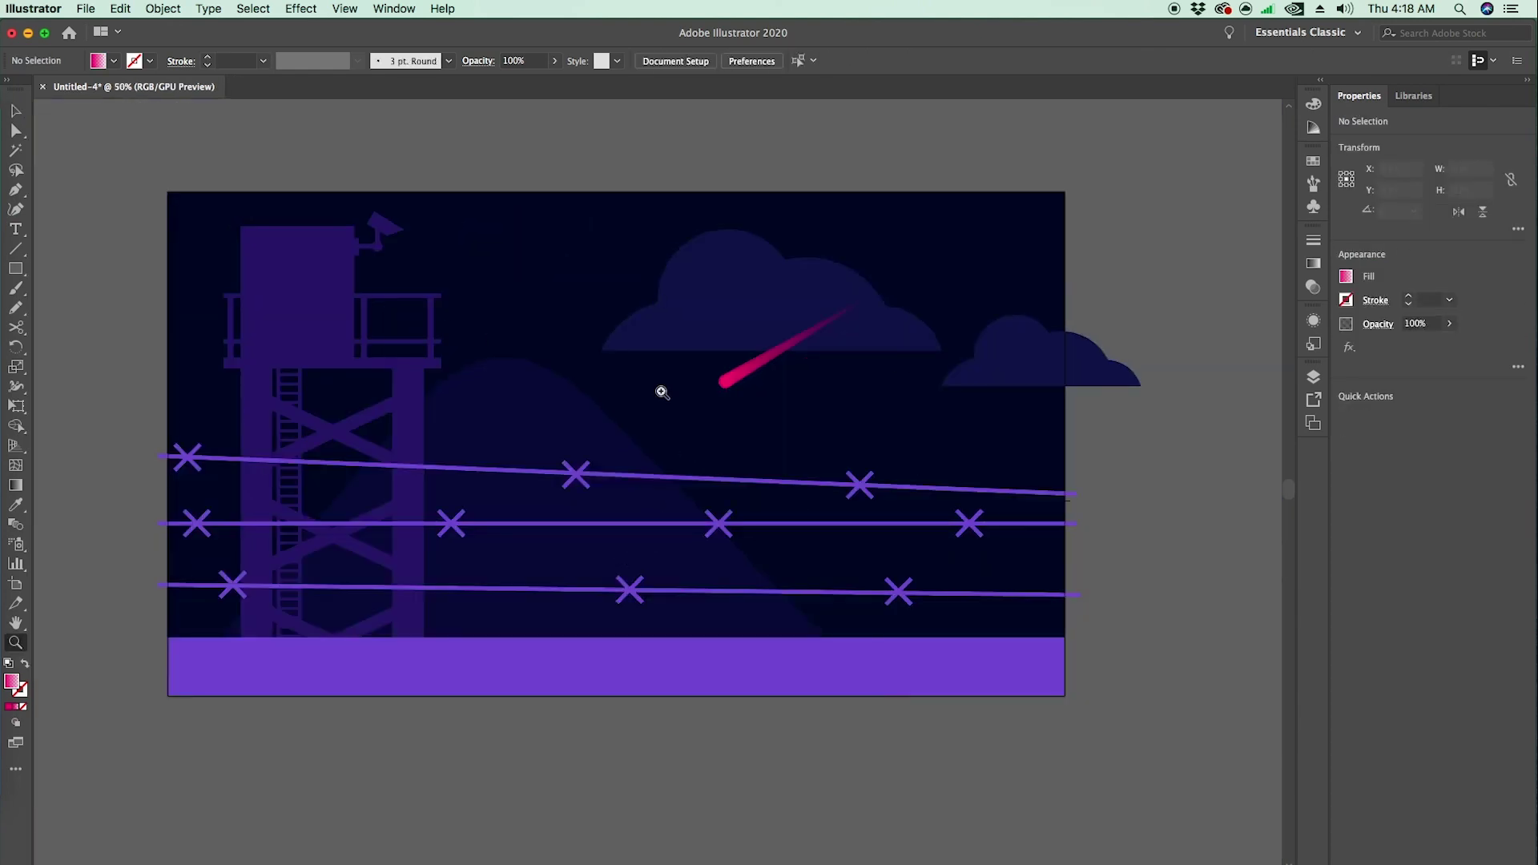
key(v)
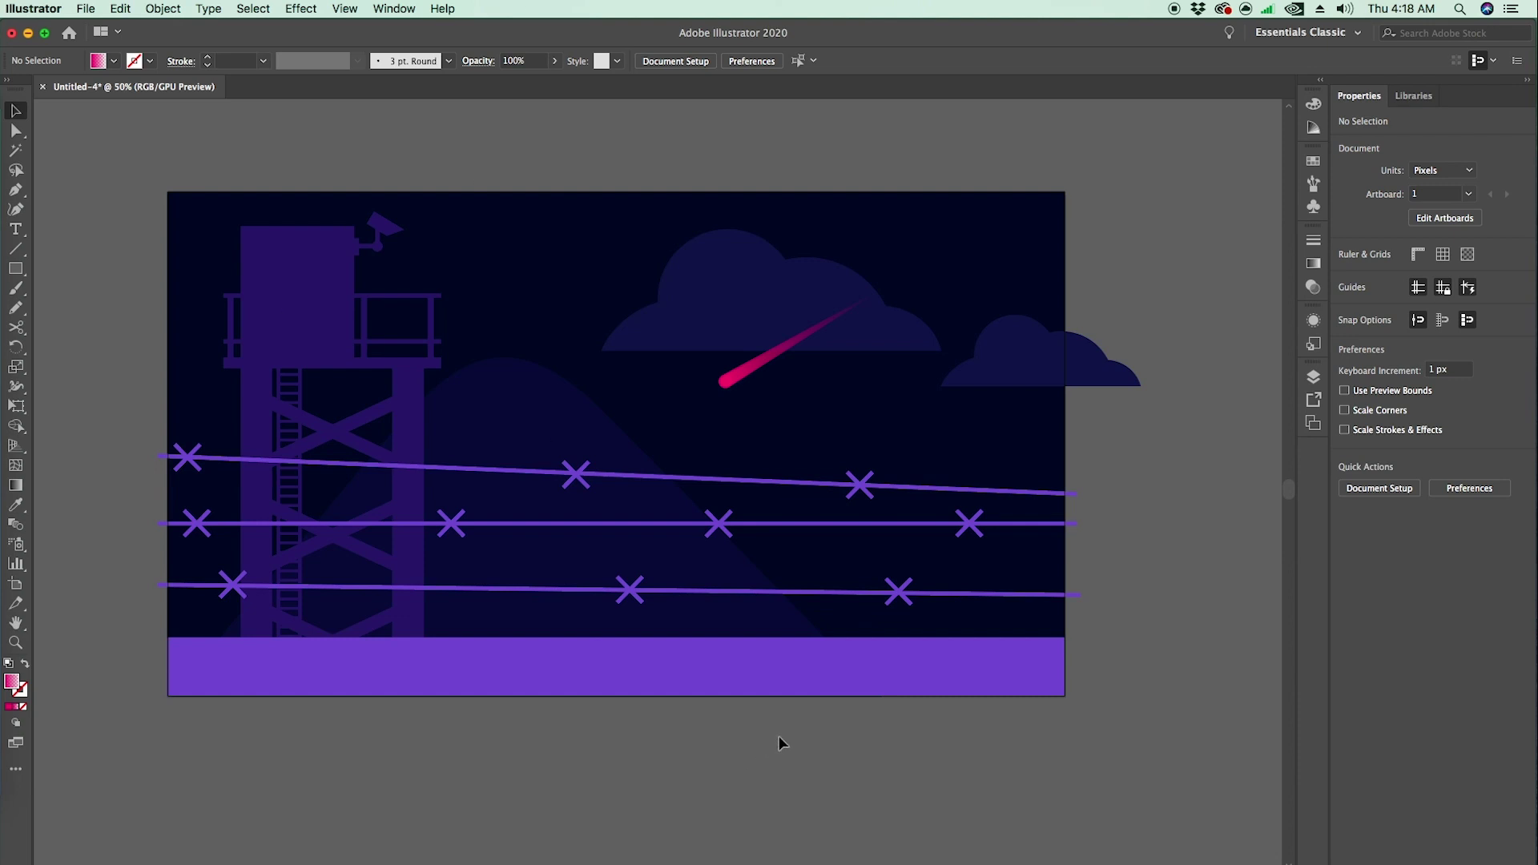
- Cut the ground rectangle and barbed wire group together, paste them in place on a new layer, and deselect them
click(829, 689)
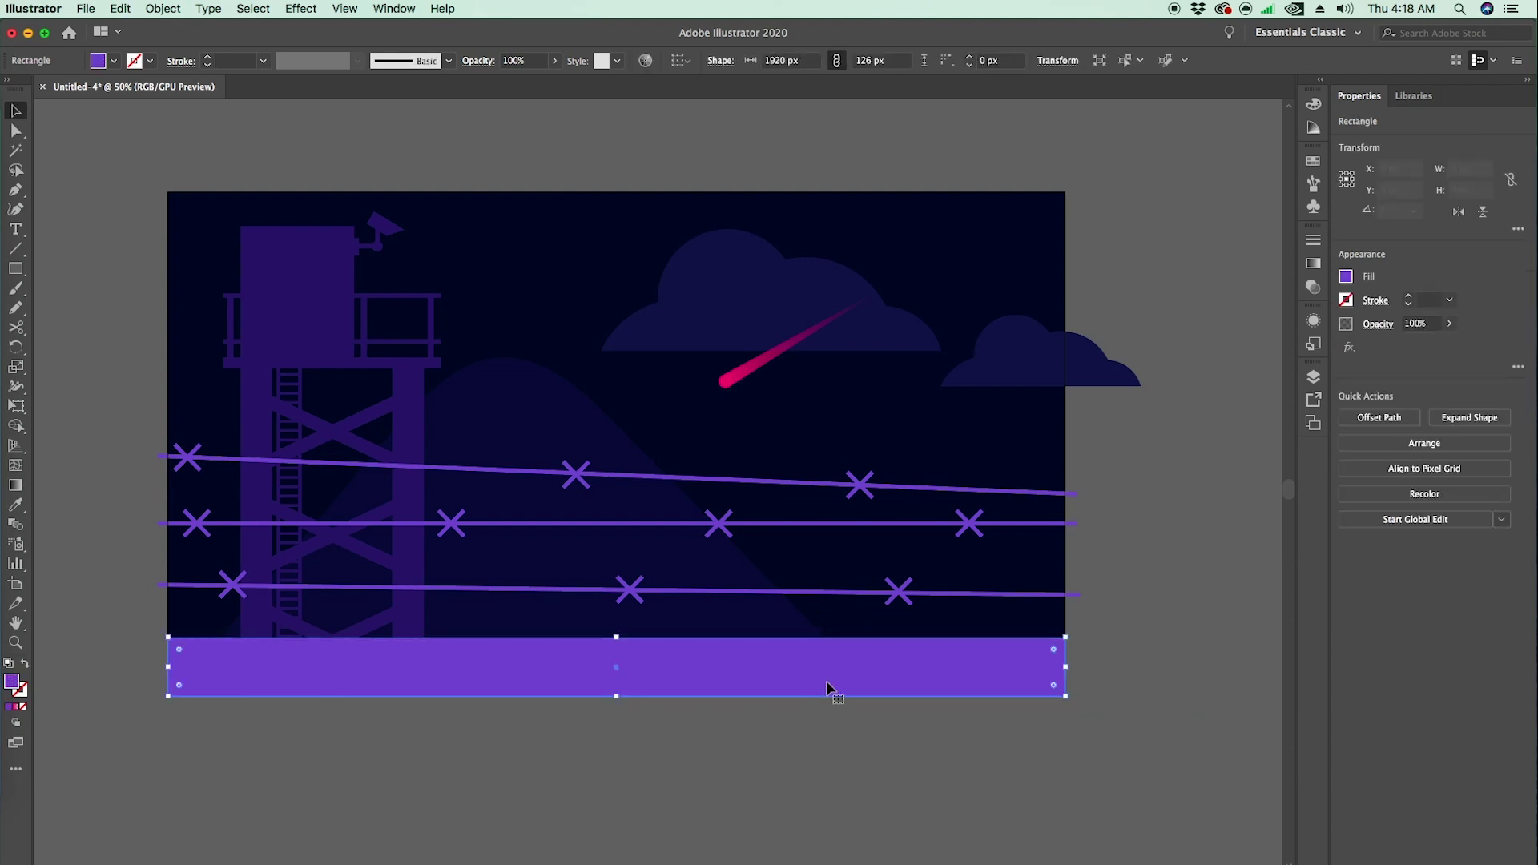
shift+click(953, 592)
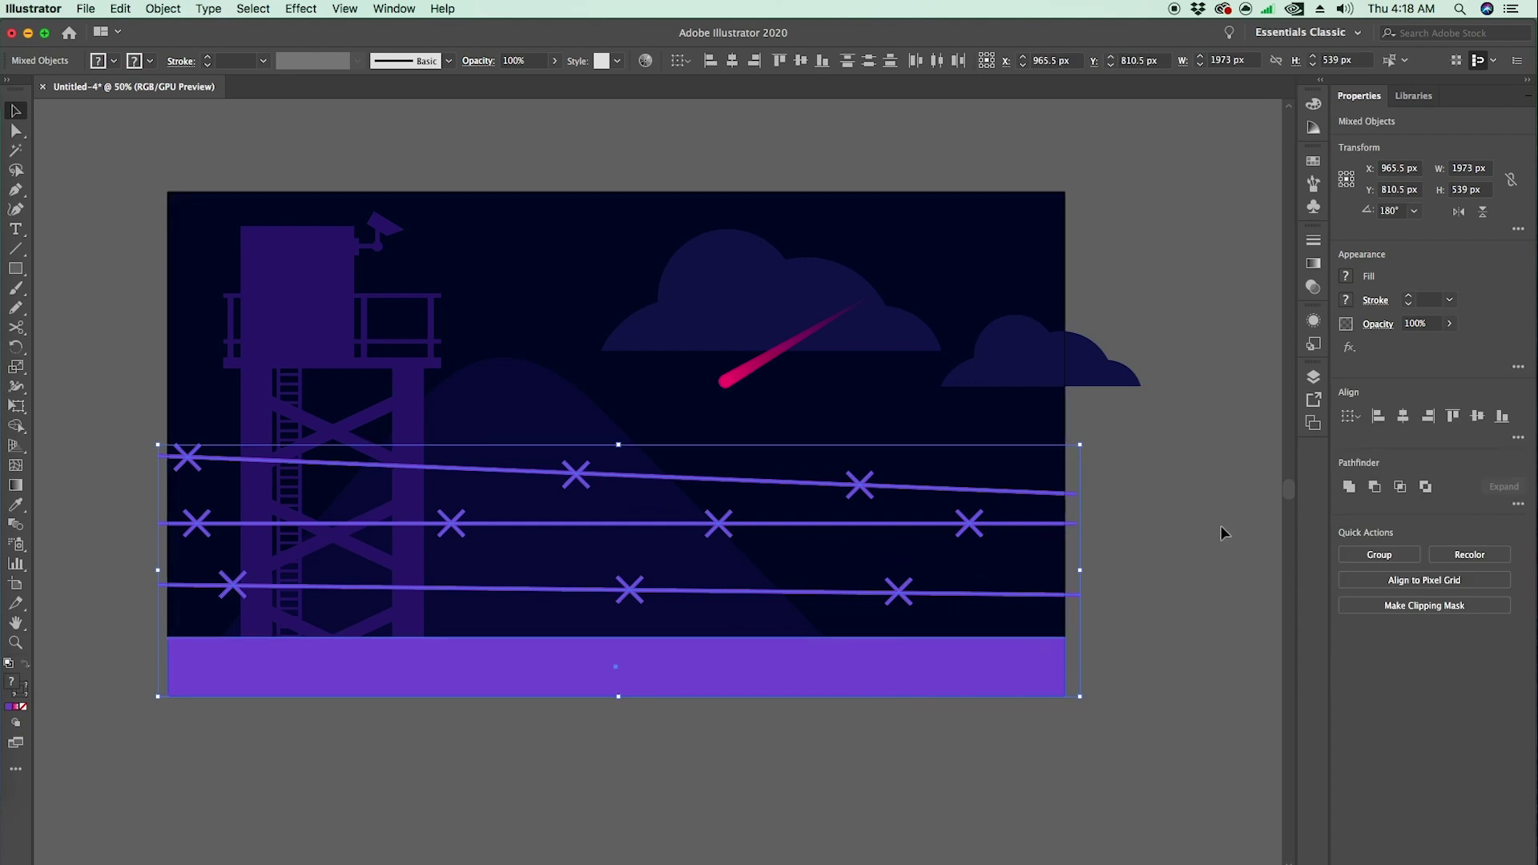
click(1315, 379)
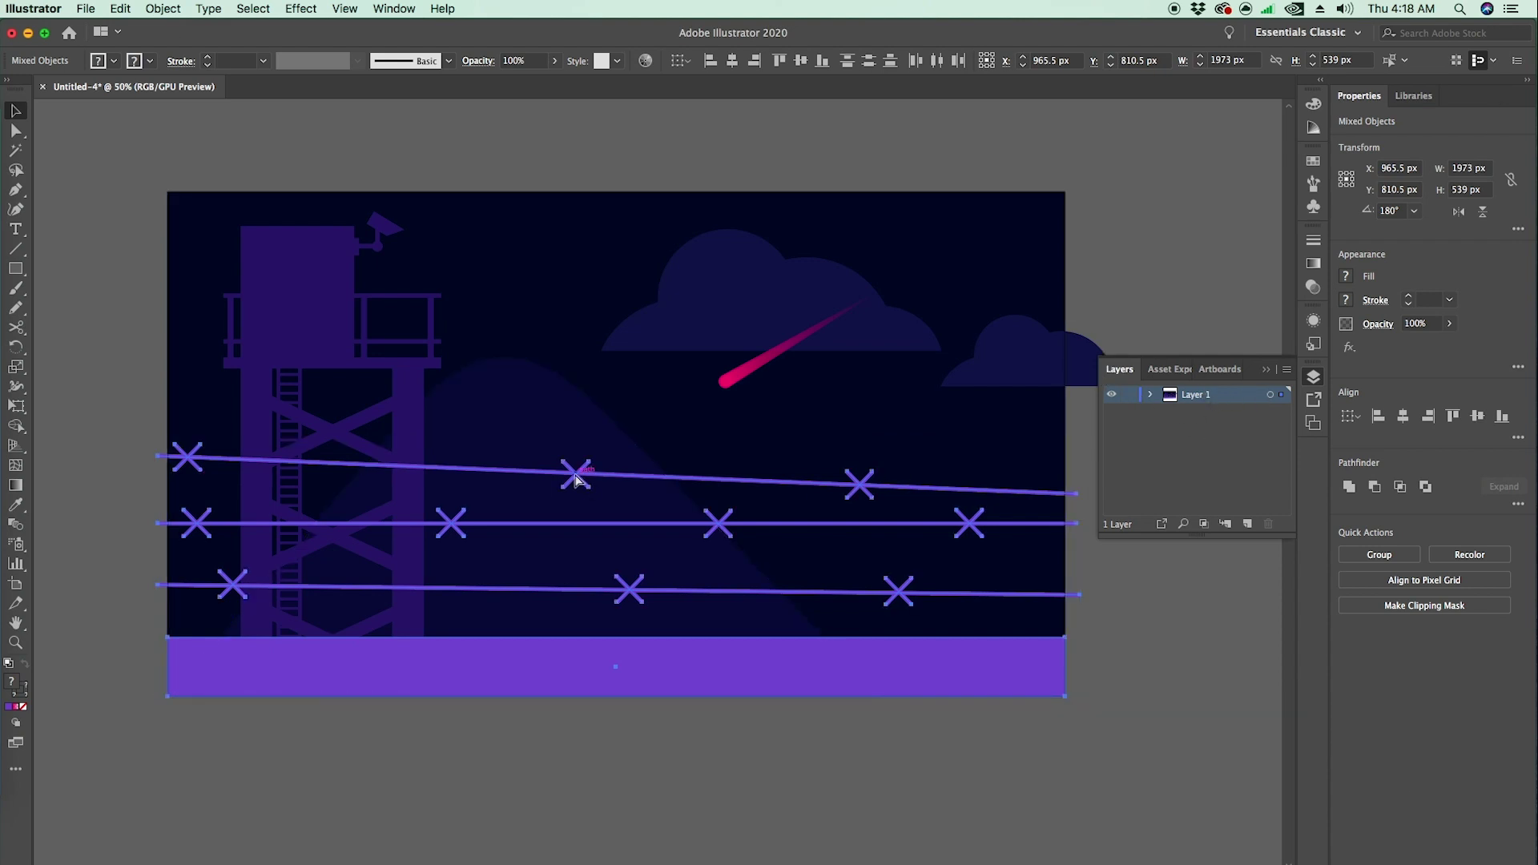
key(super+x)
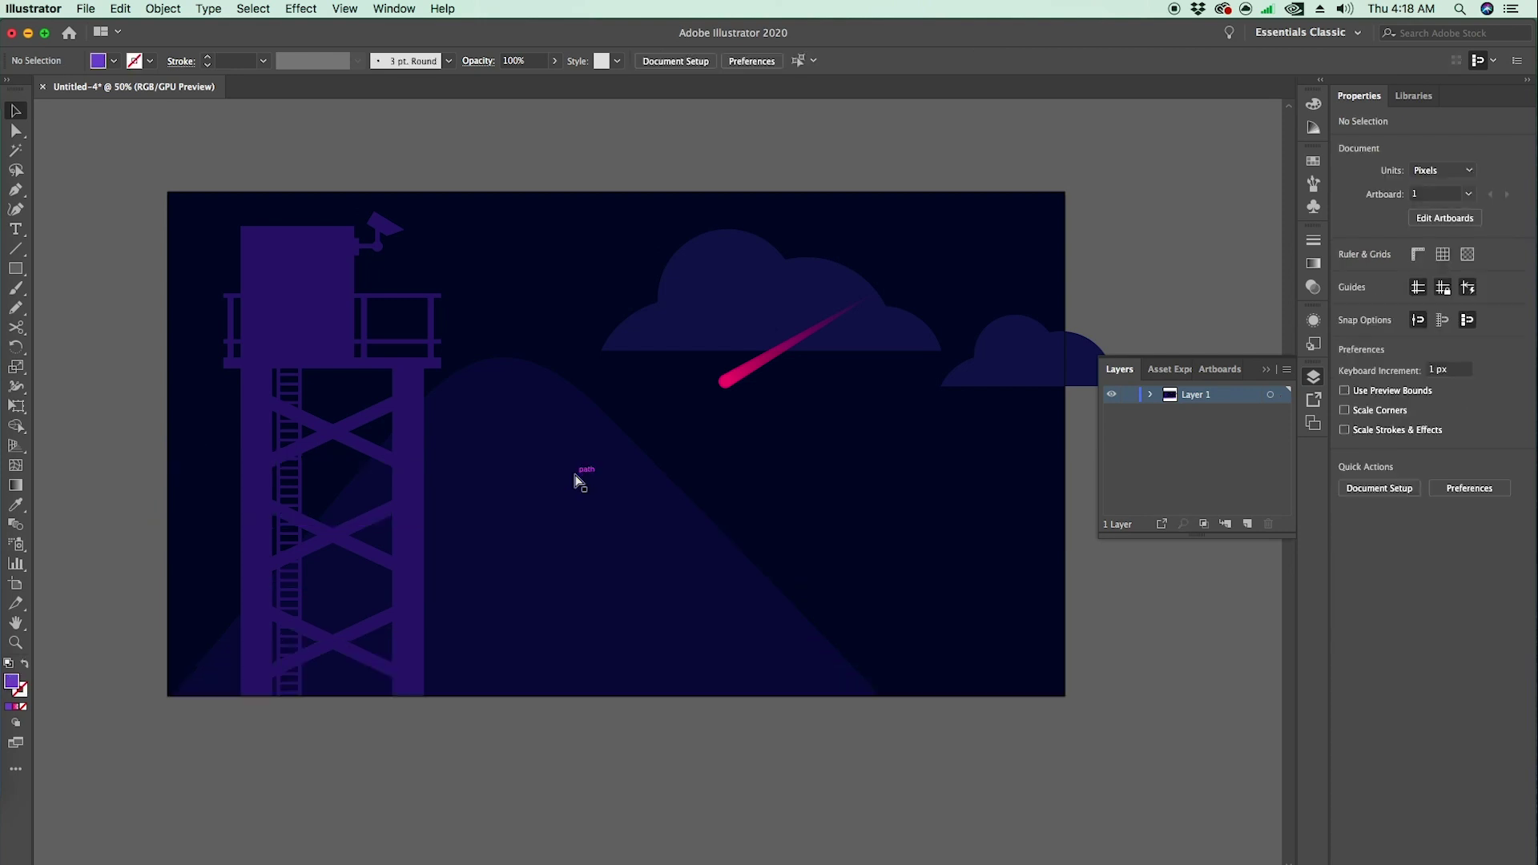
click(1247, 524)
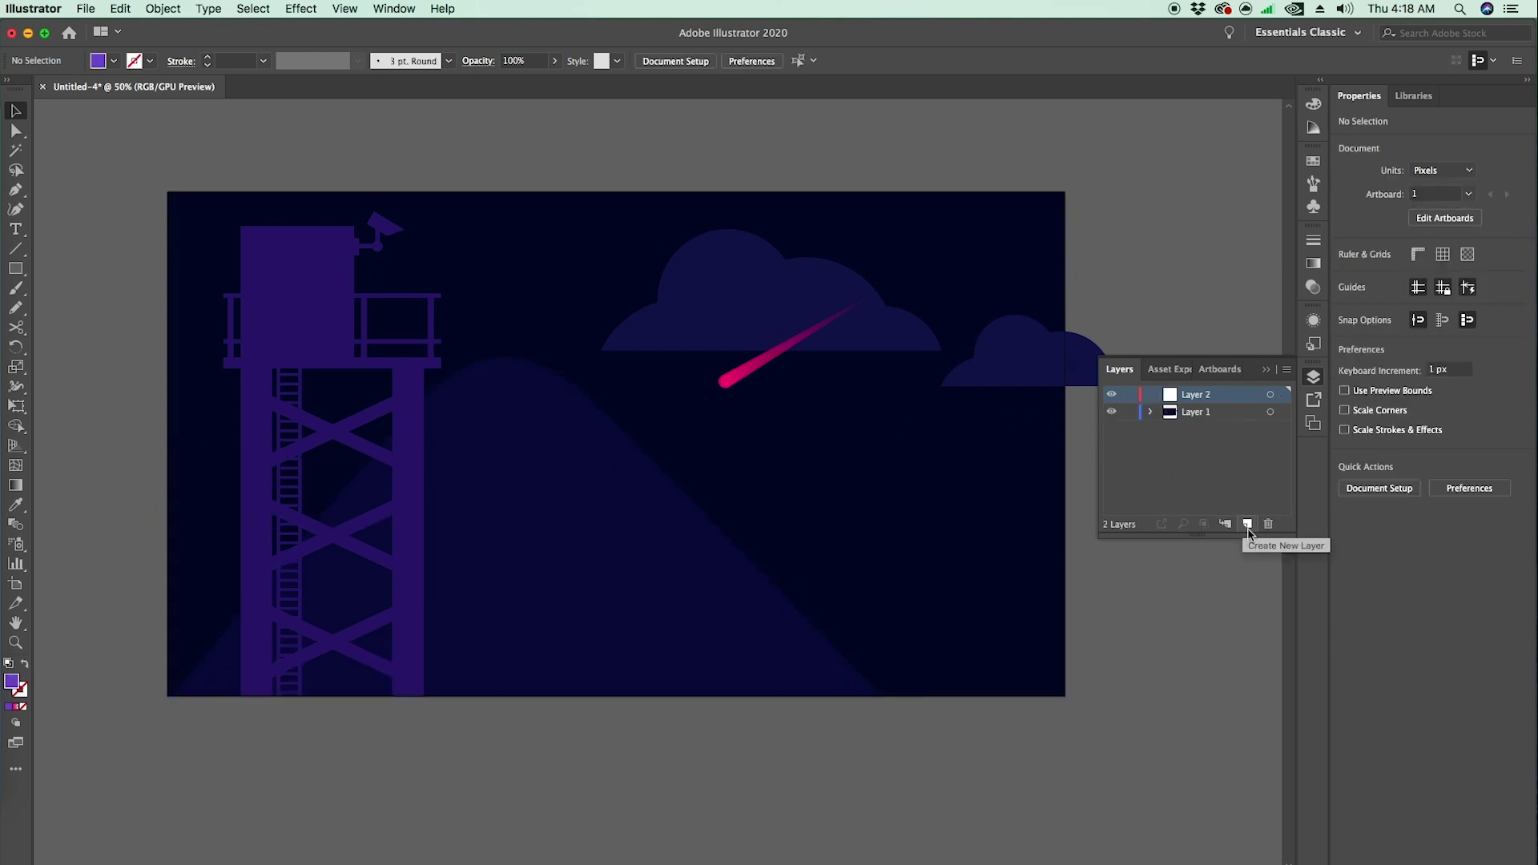
click(120, 8)
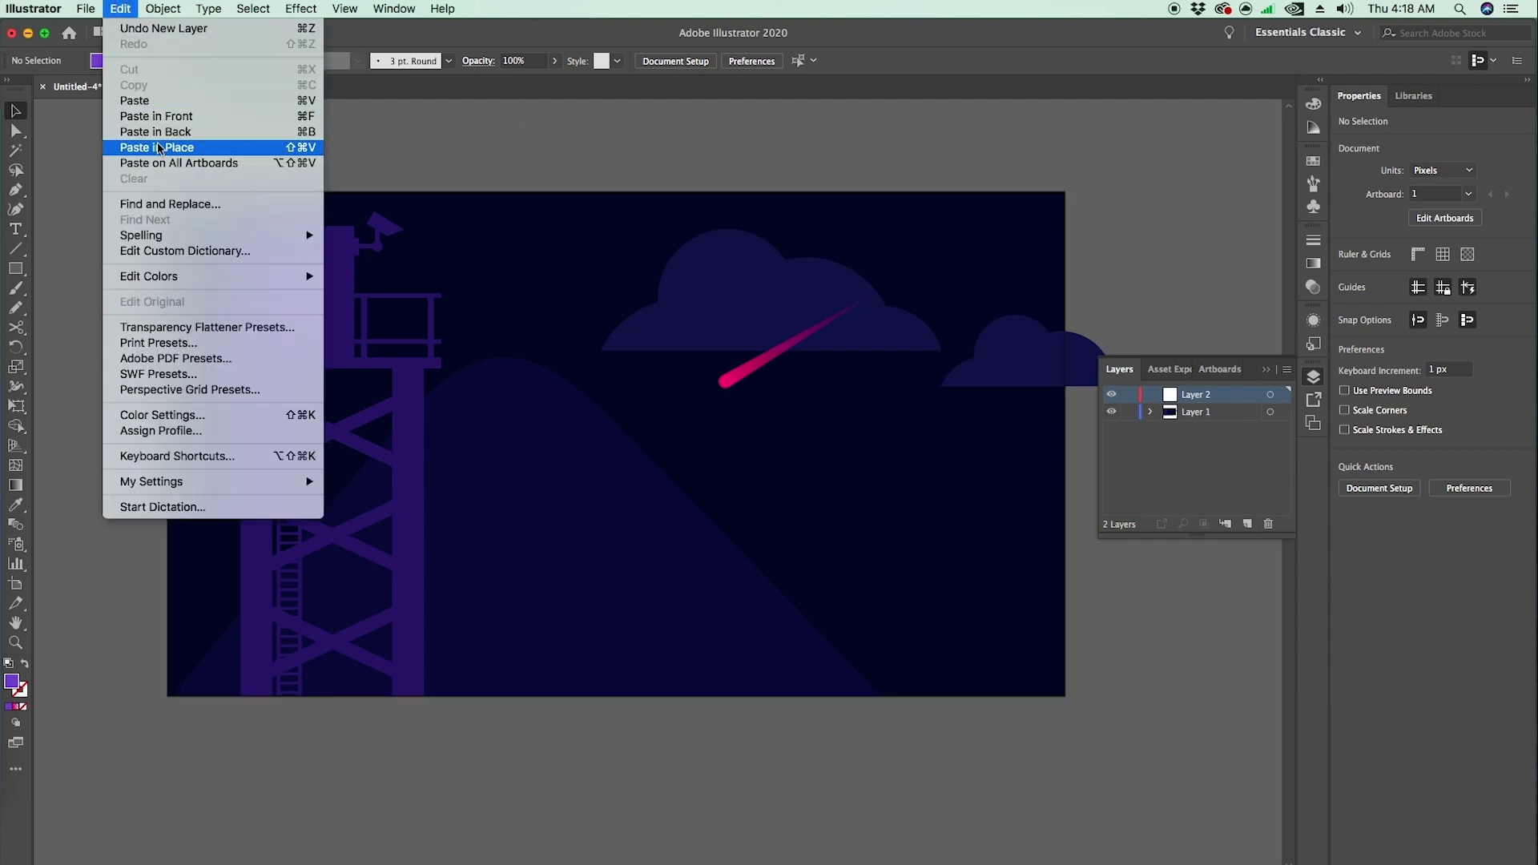
click(158, 148)
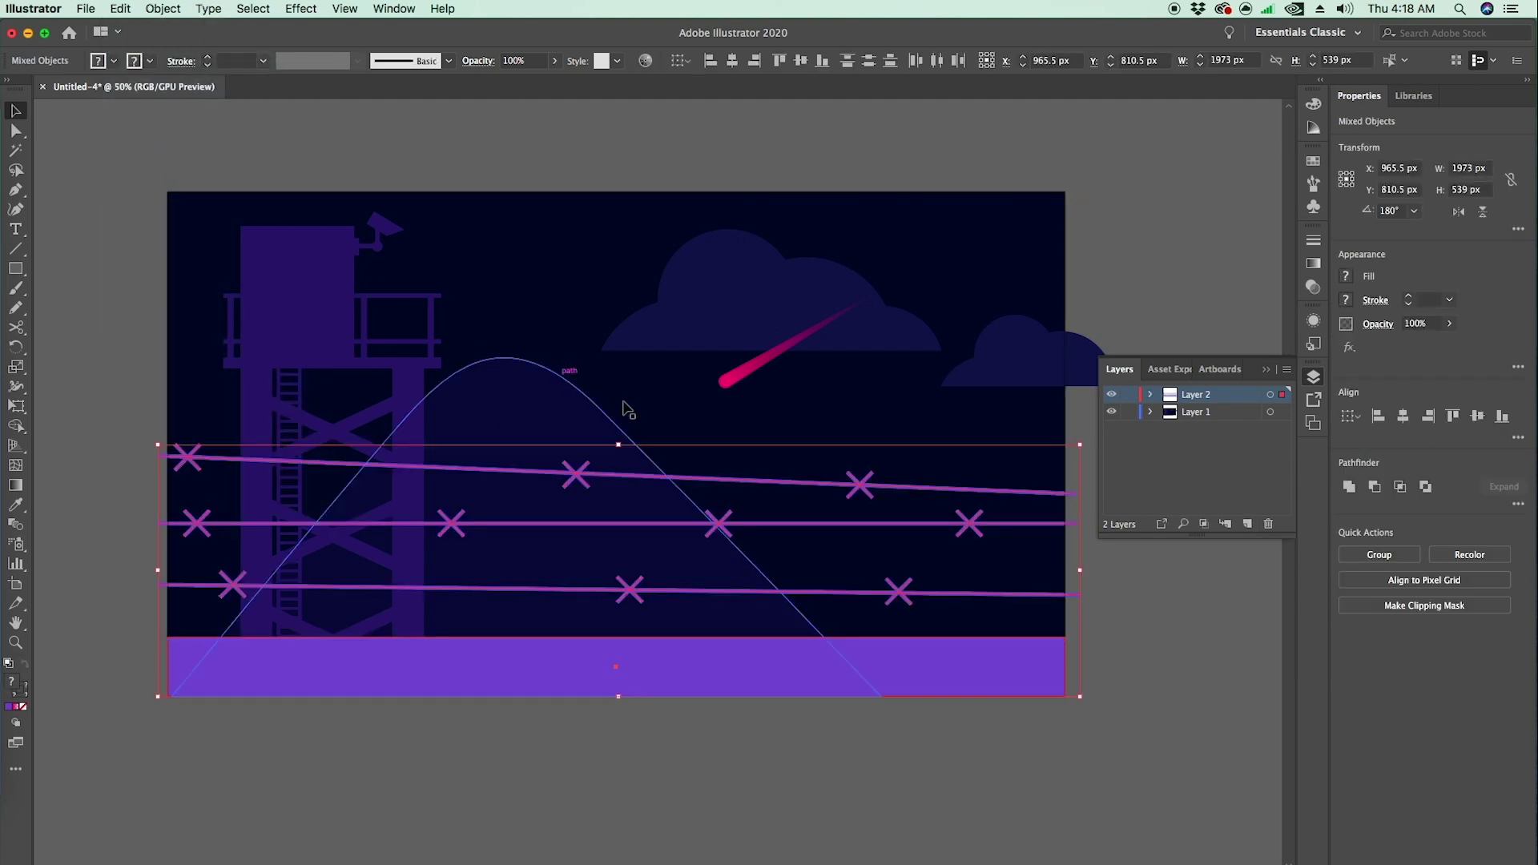
click(1033, 741)
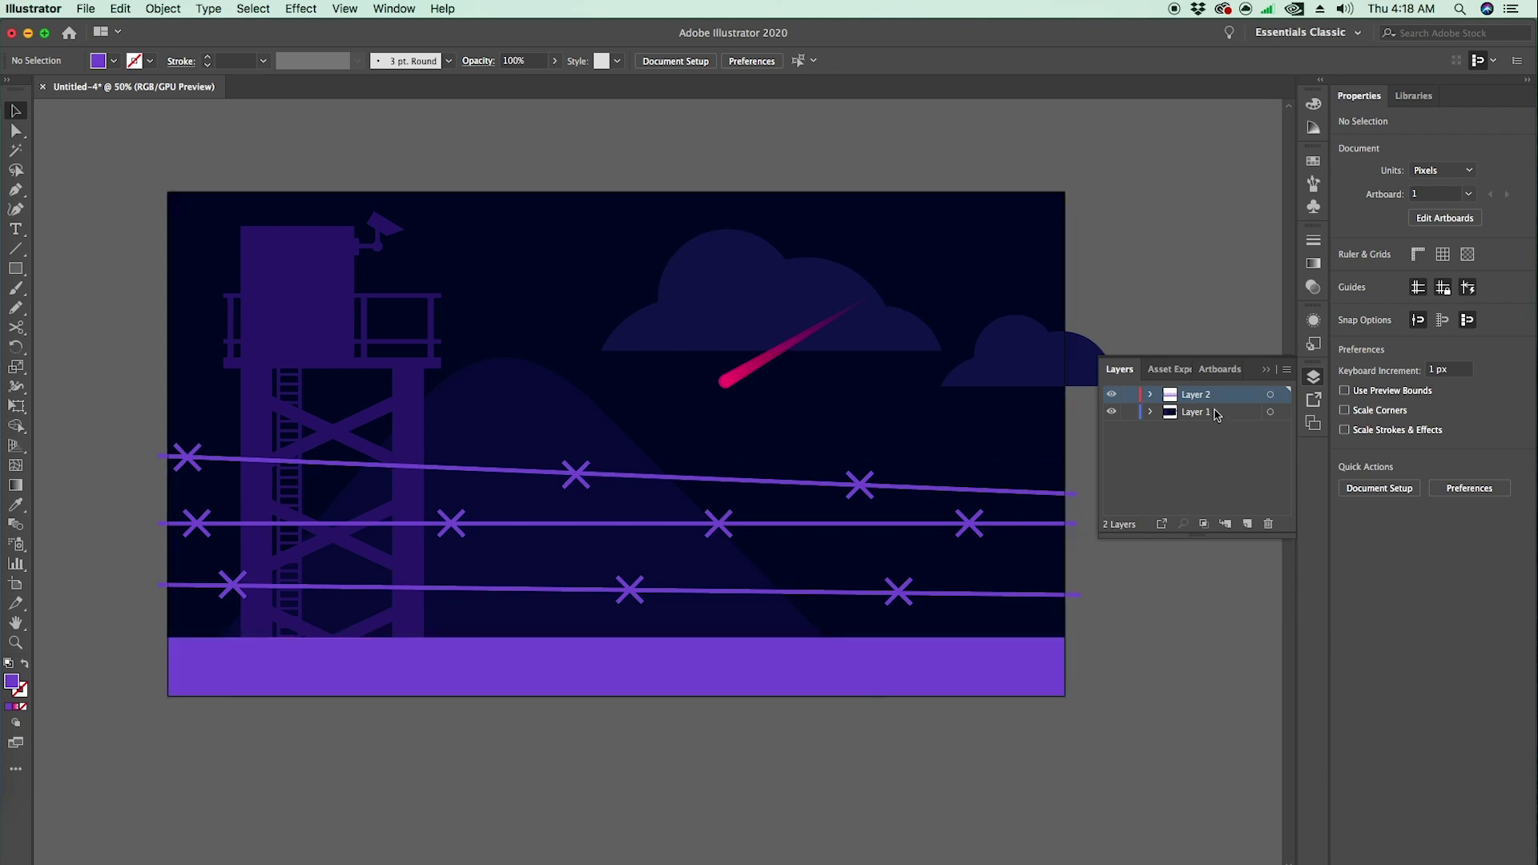
- Rename the layer holding the ground and barbed wire as foreground
double_click(1197, 395)
text(foreground)
key(Return)
- Move the watchtower group in place onto a new layer directly above Layer 1 and name that layer watchtower
click(1203, 412)
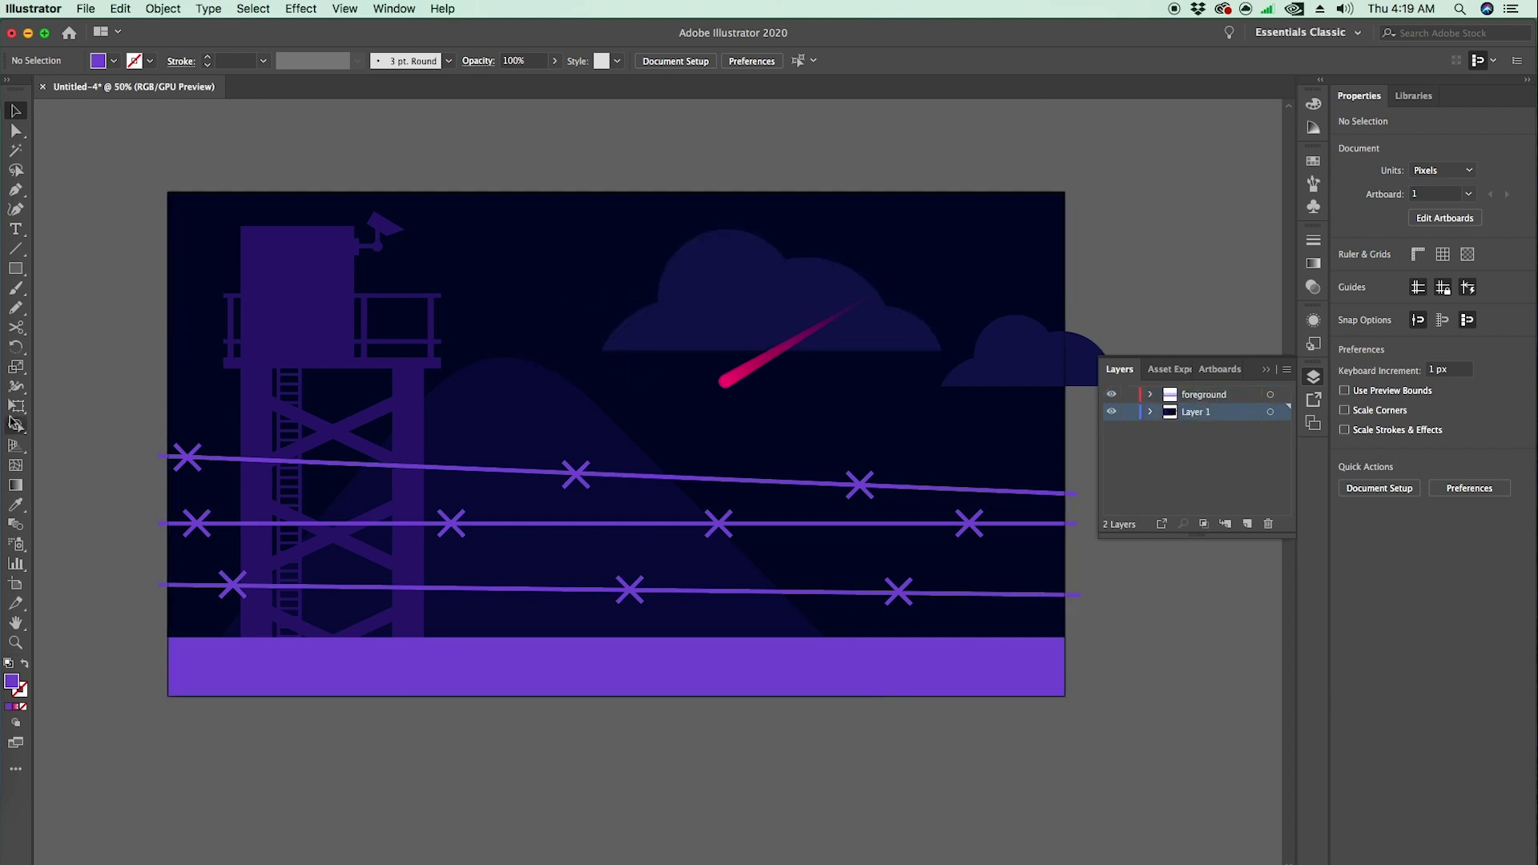
click(325, 344)
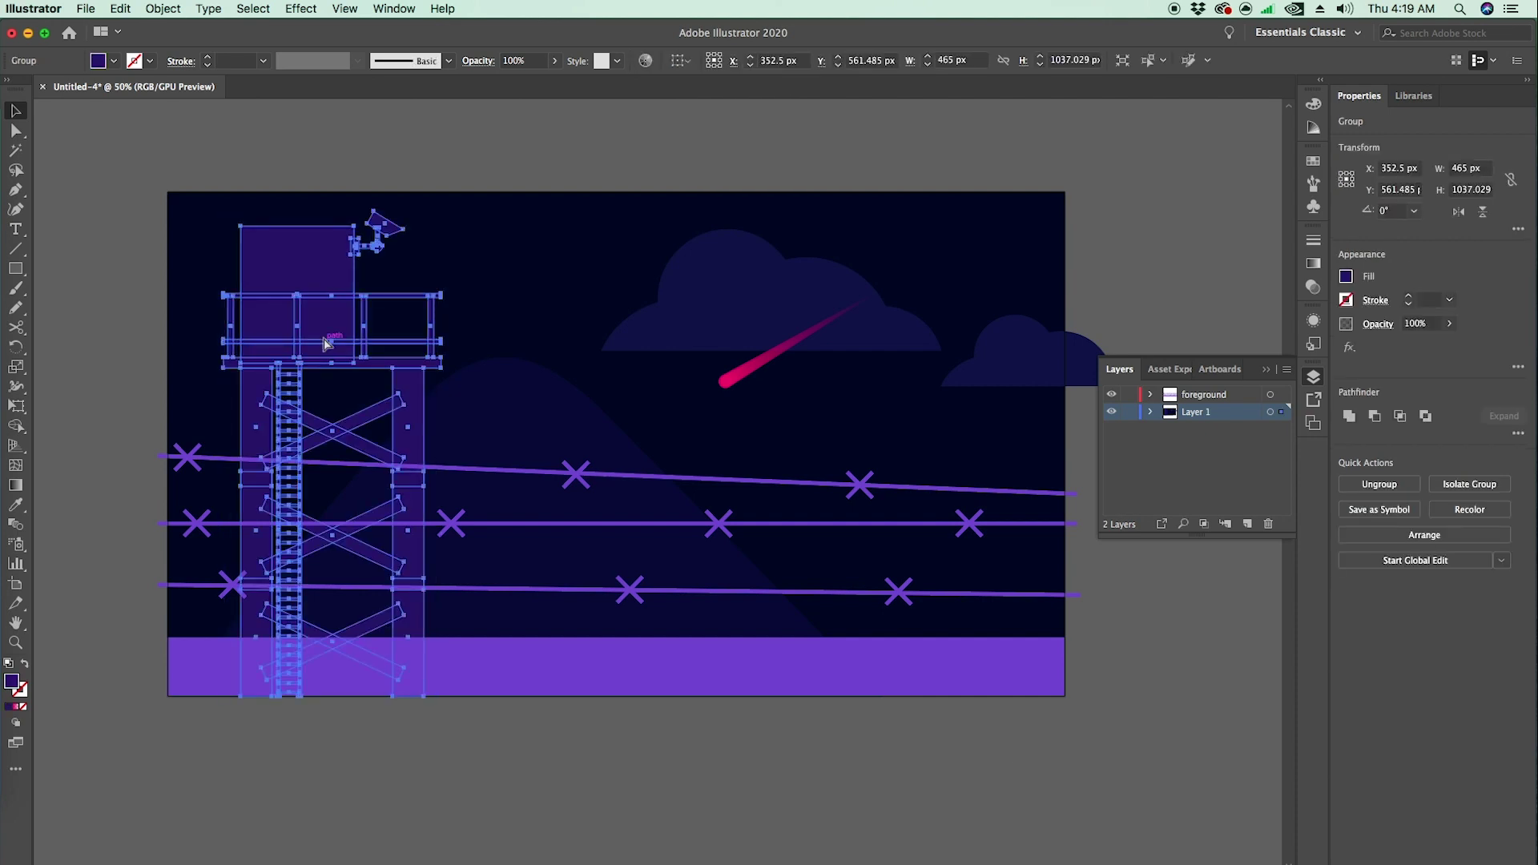
key(Delete)
click(1248, 524)
key(ctrl+shift+v)
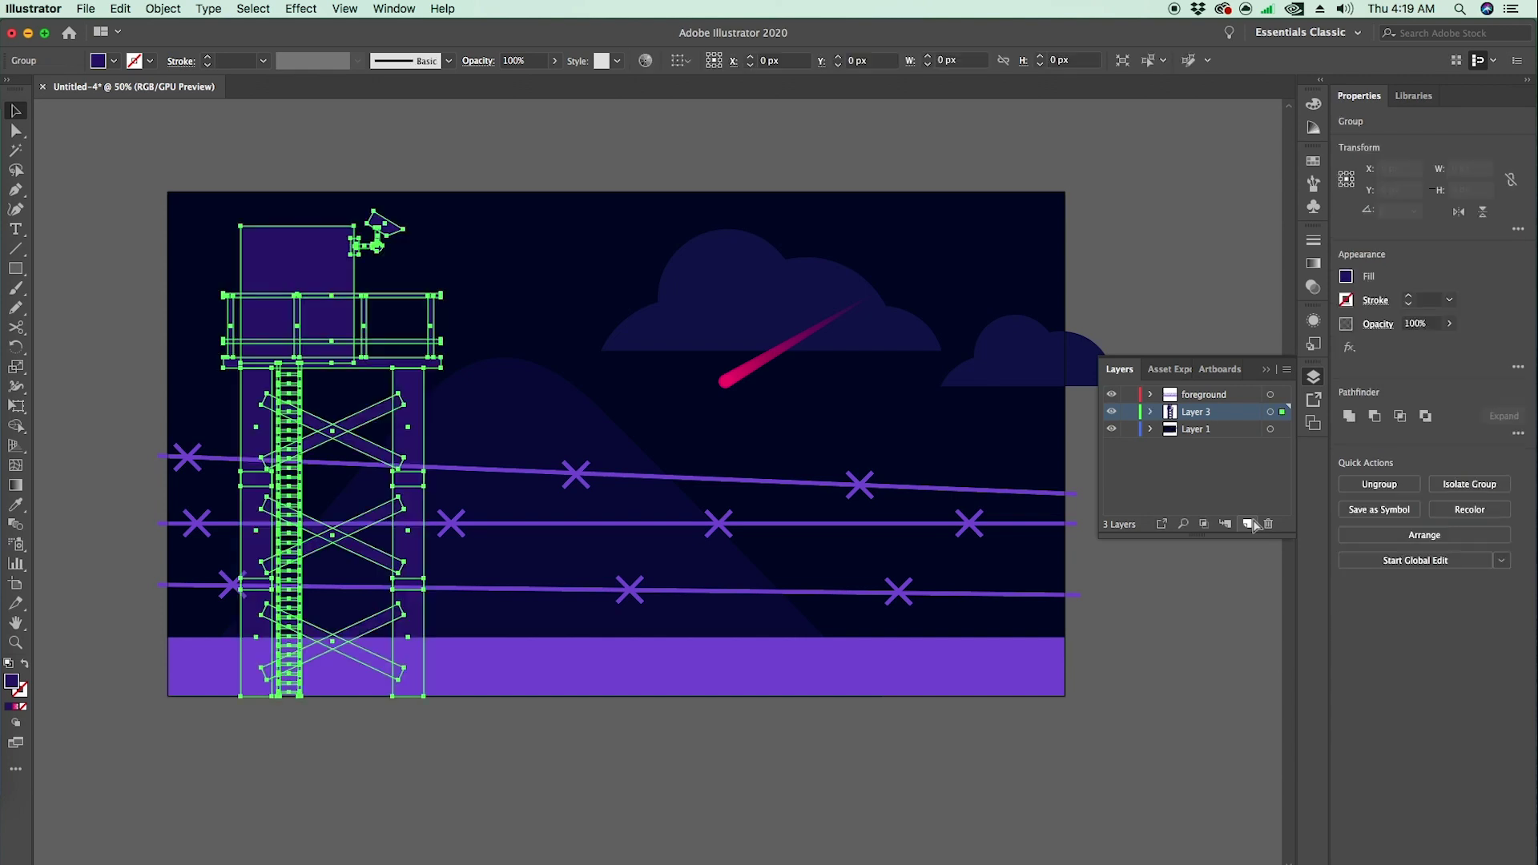
double_click(1208, 414)
text(watchtower)
key(Return)
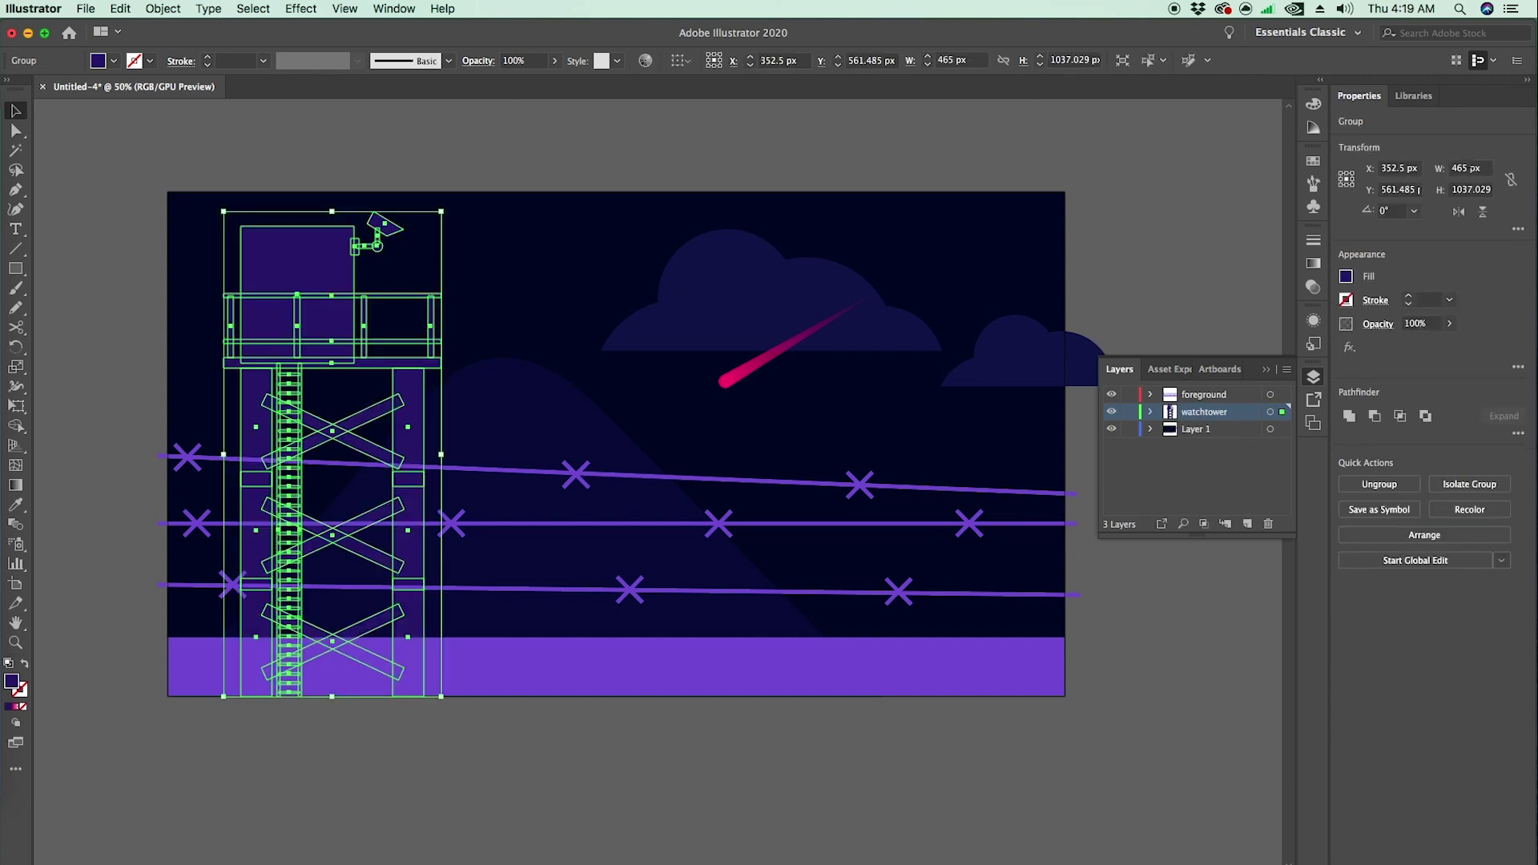
click(808, 796)
- Move the mountain shape in place onto a new layer directly above Layer 1 and name that layer mountain
click(497, 394)
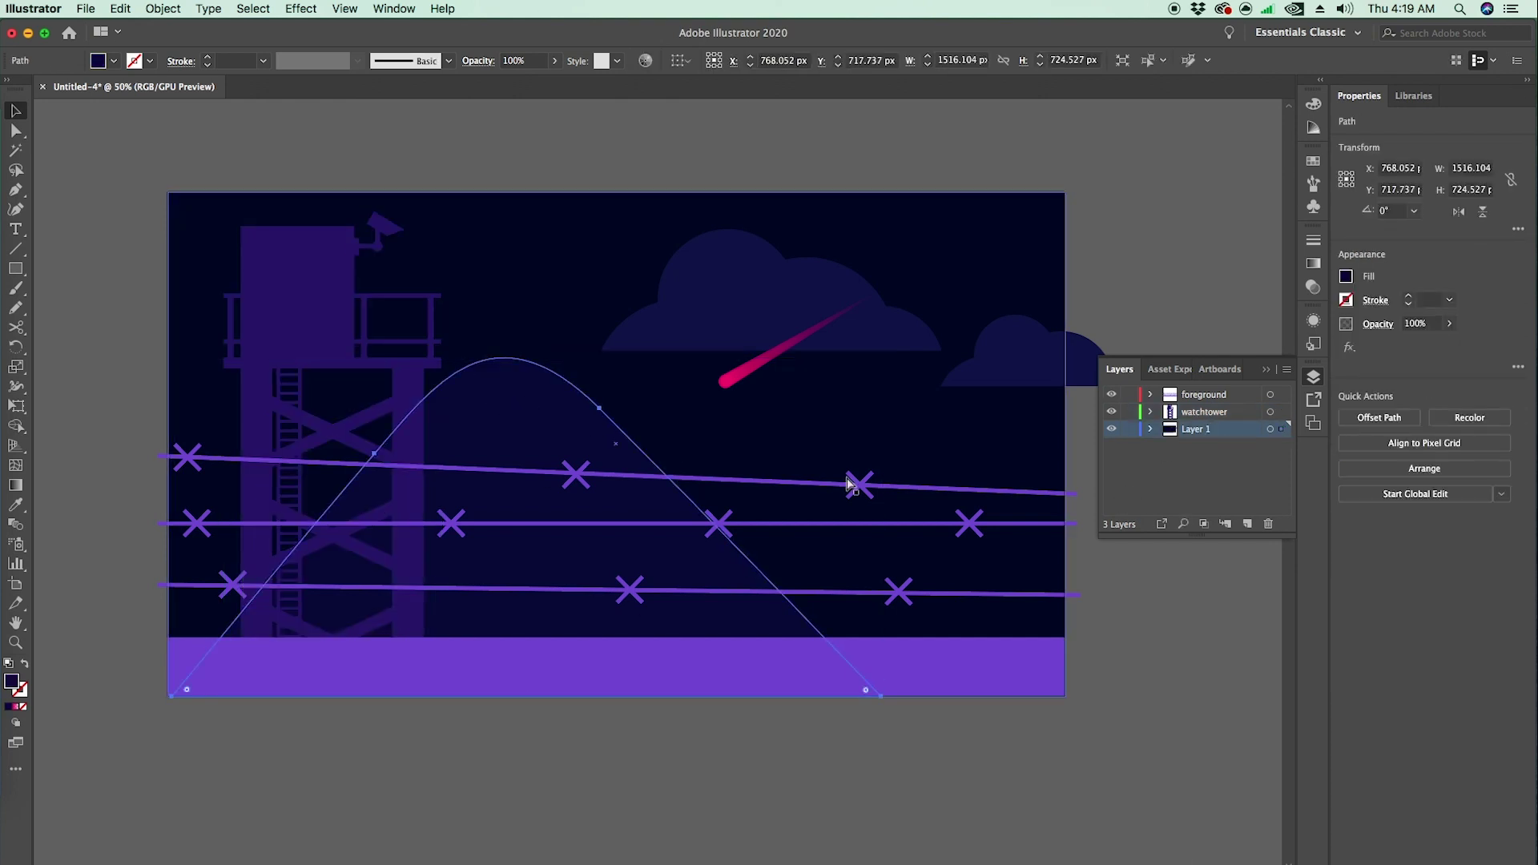
key(super+shift+a)
click(1247, 523)
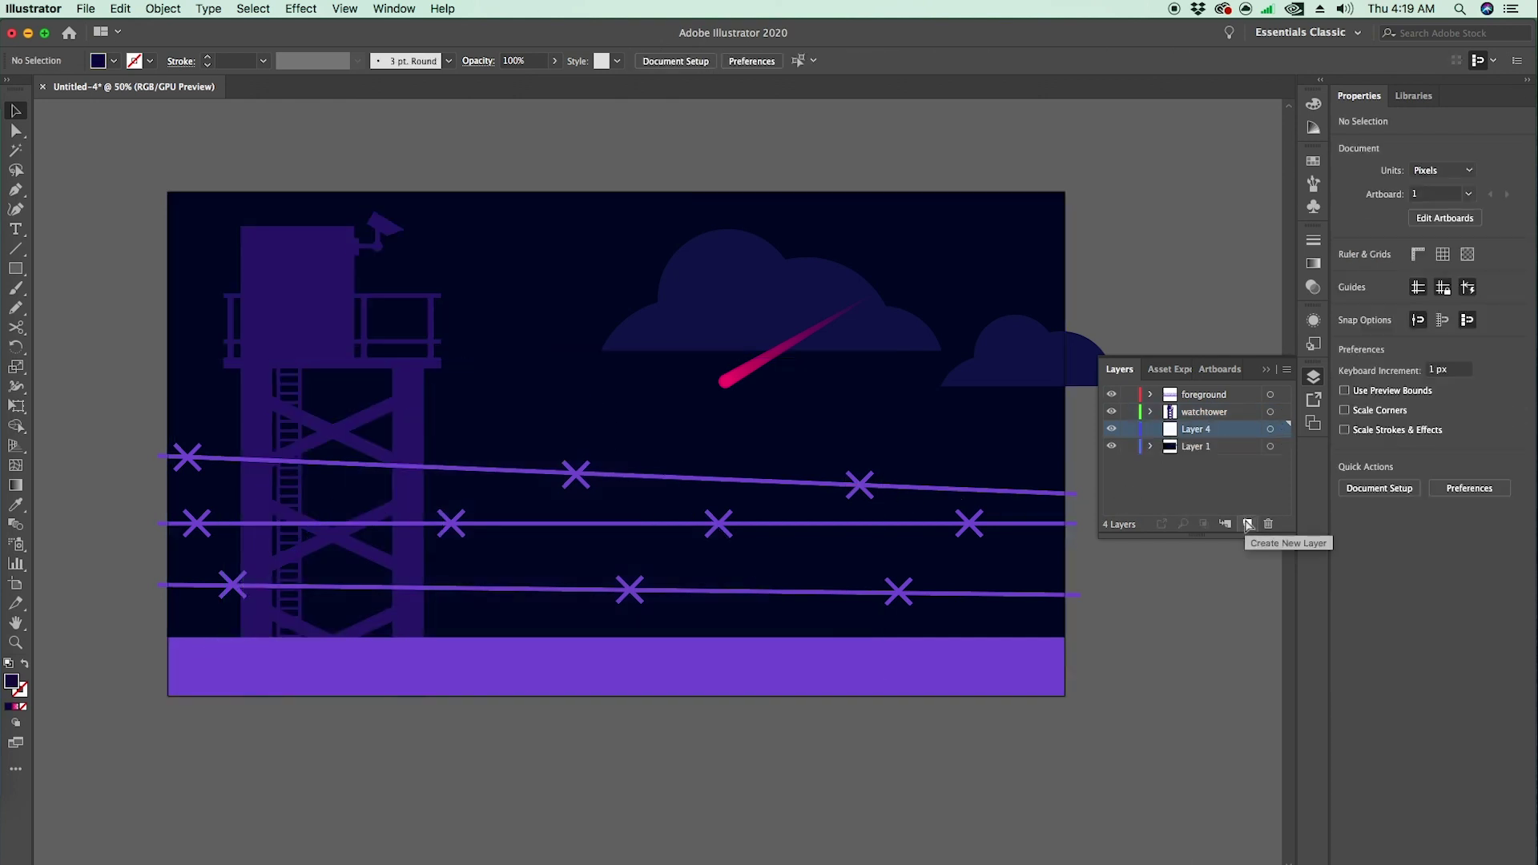
key(super+f)
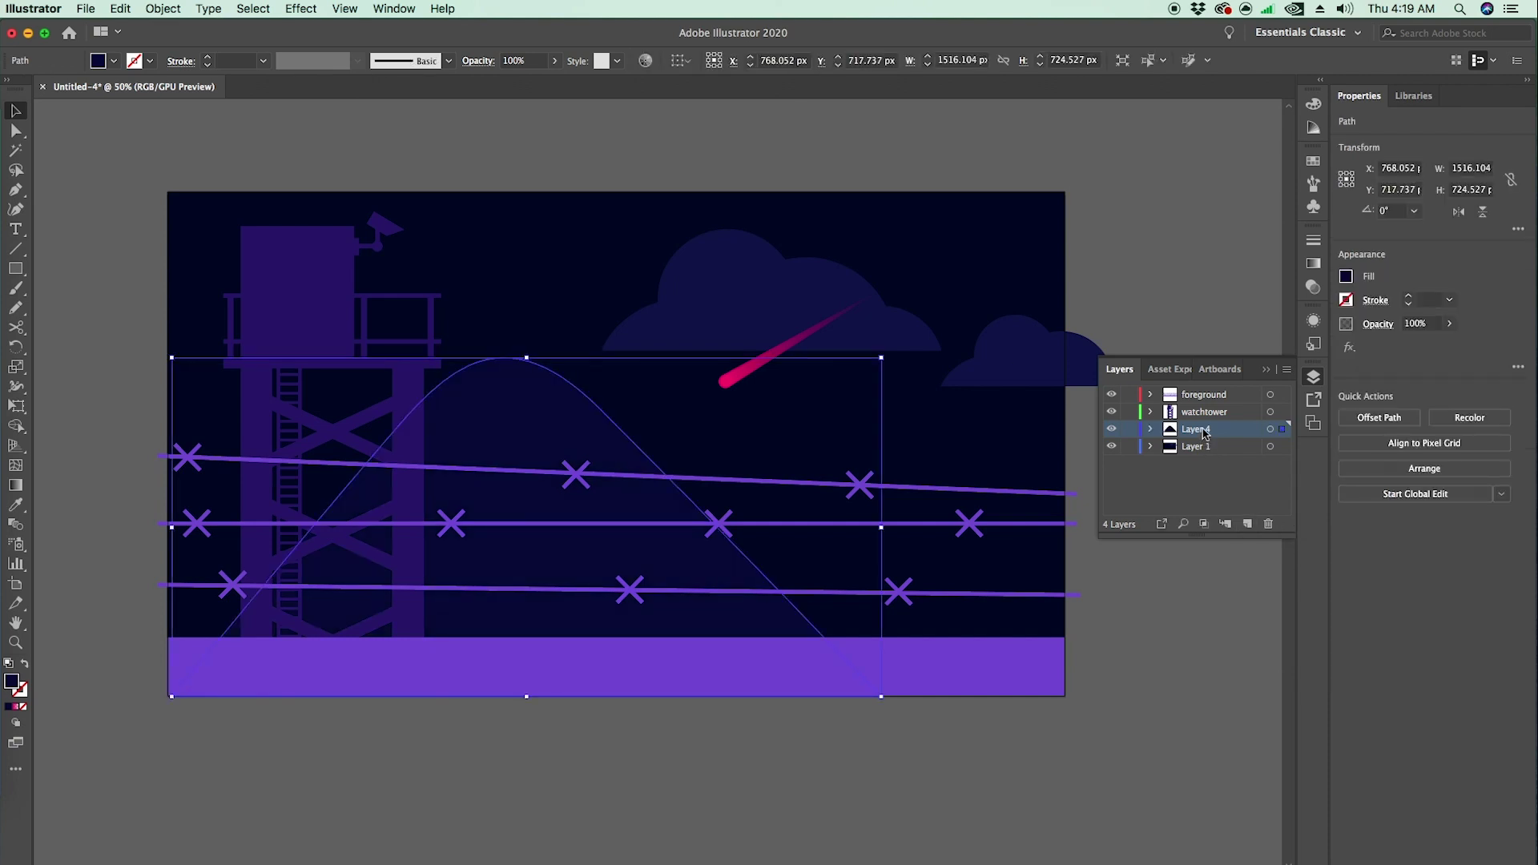
double_click(1203, 431)
text(mountain)
key(Return)
- Move the larger cloud in place onto a new layer directly above Layer 1 and name that layer big cloud
click(821, 324)
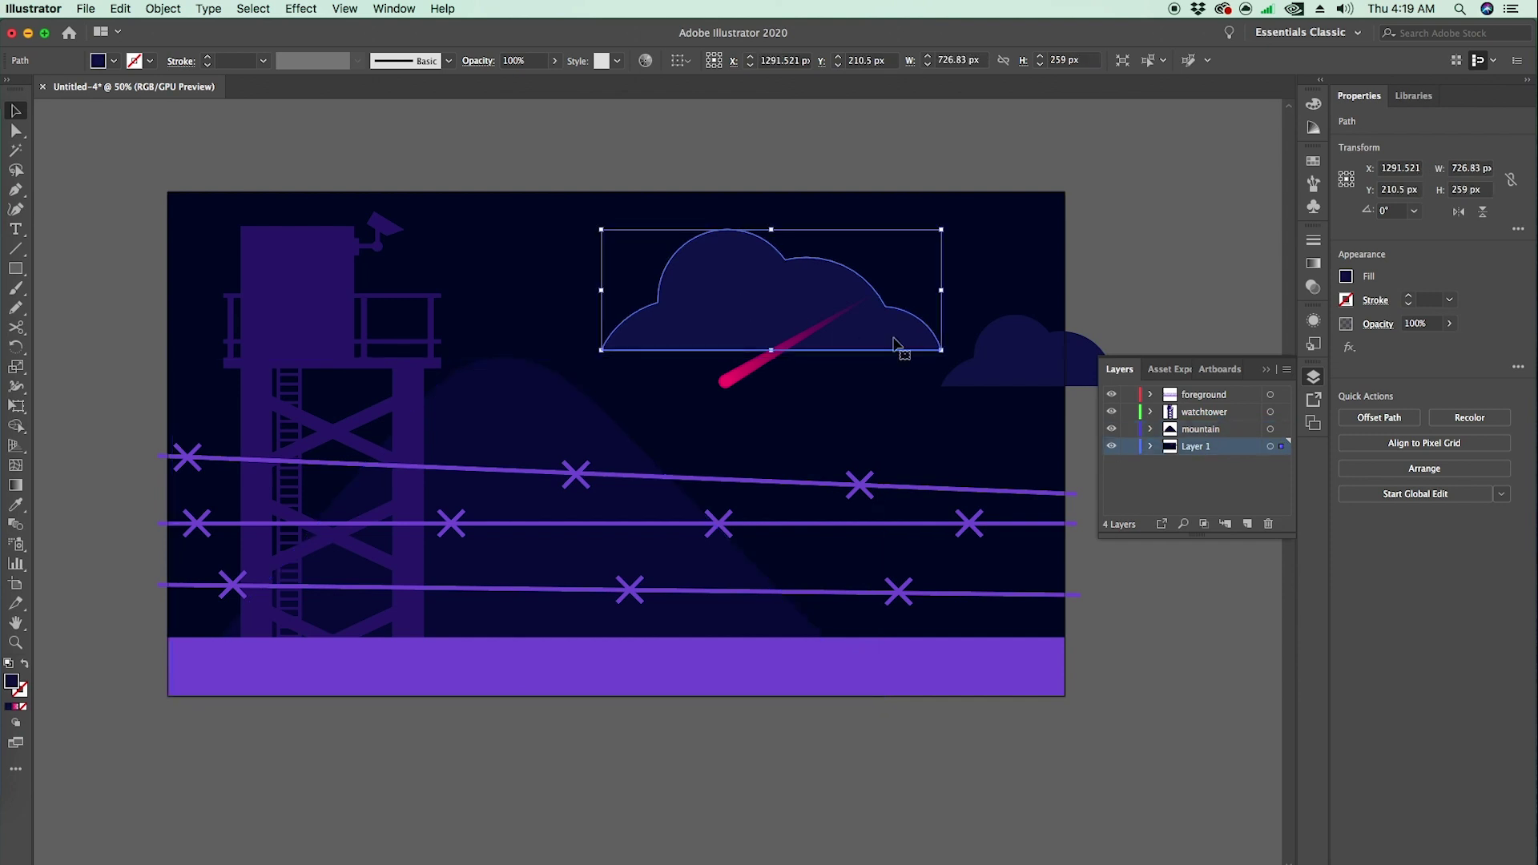
key(ctrl+x)
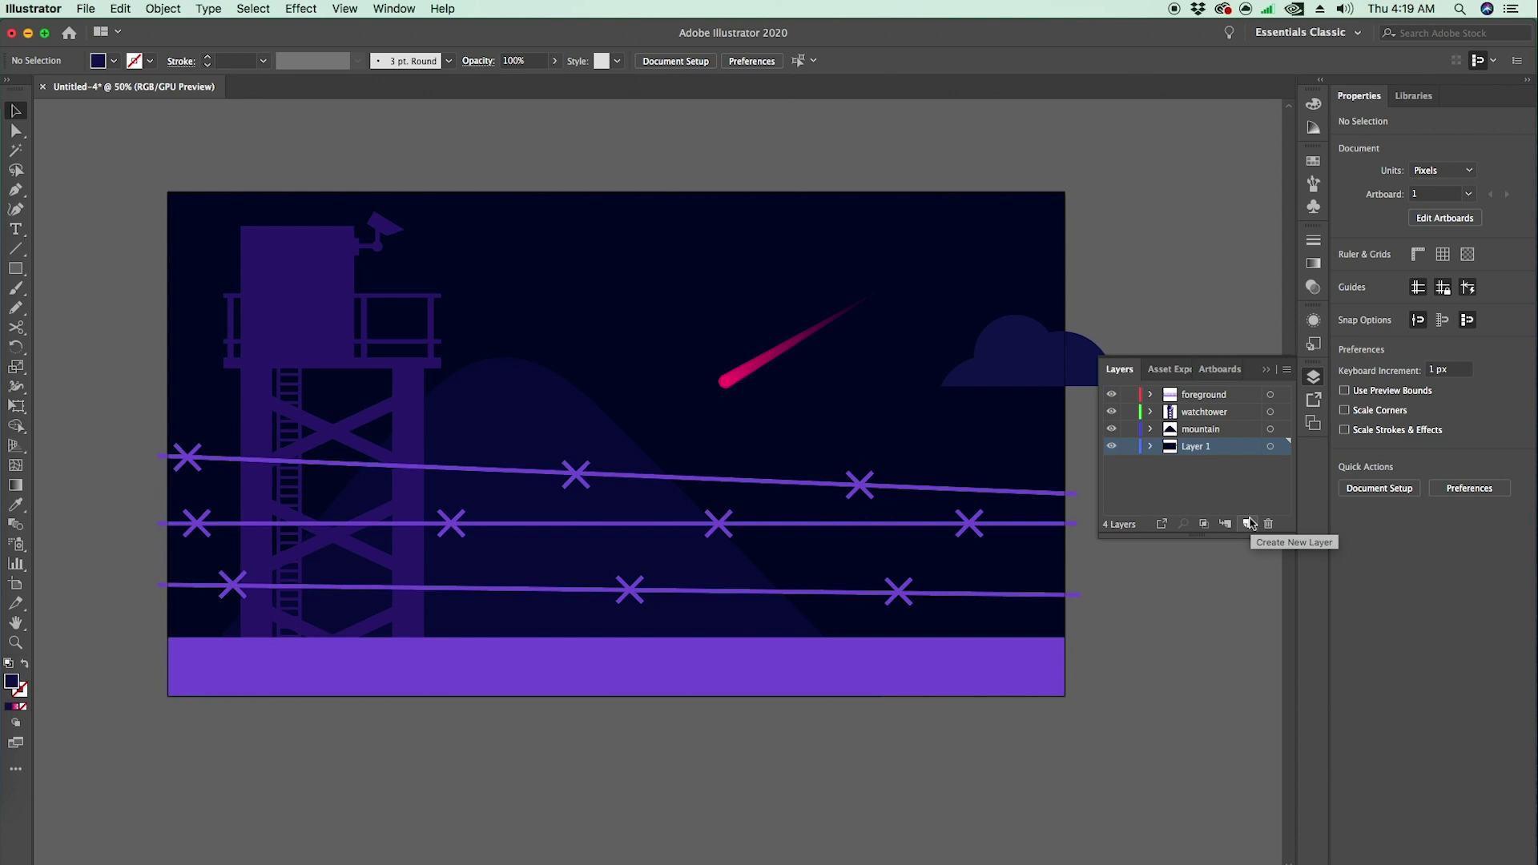
click(1250, 524)
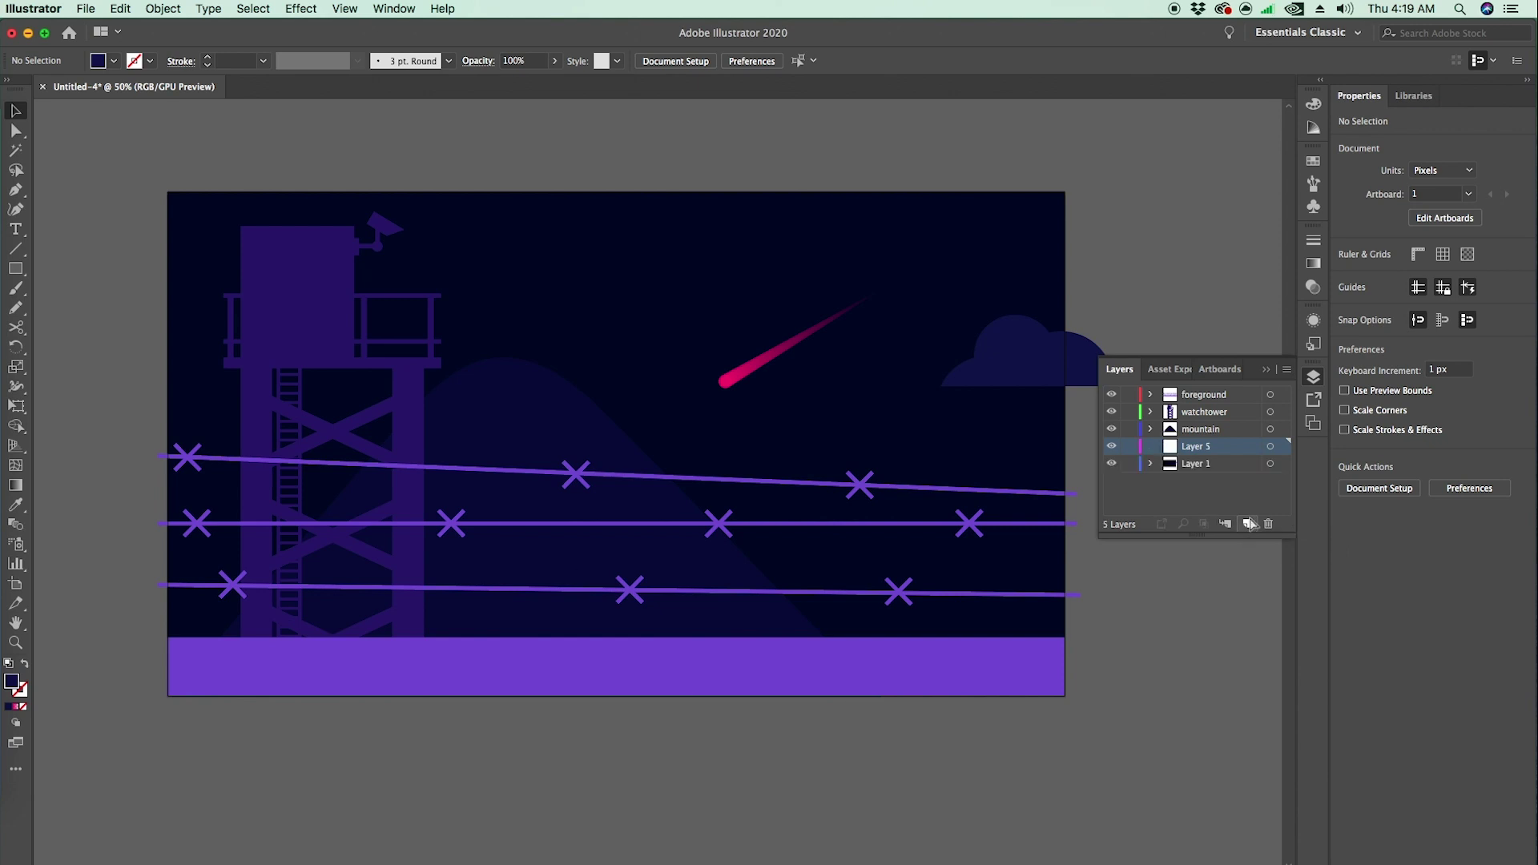
key(ctrl+f)
double_click(1200, 446)
text(big cloud)
key(Return)
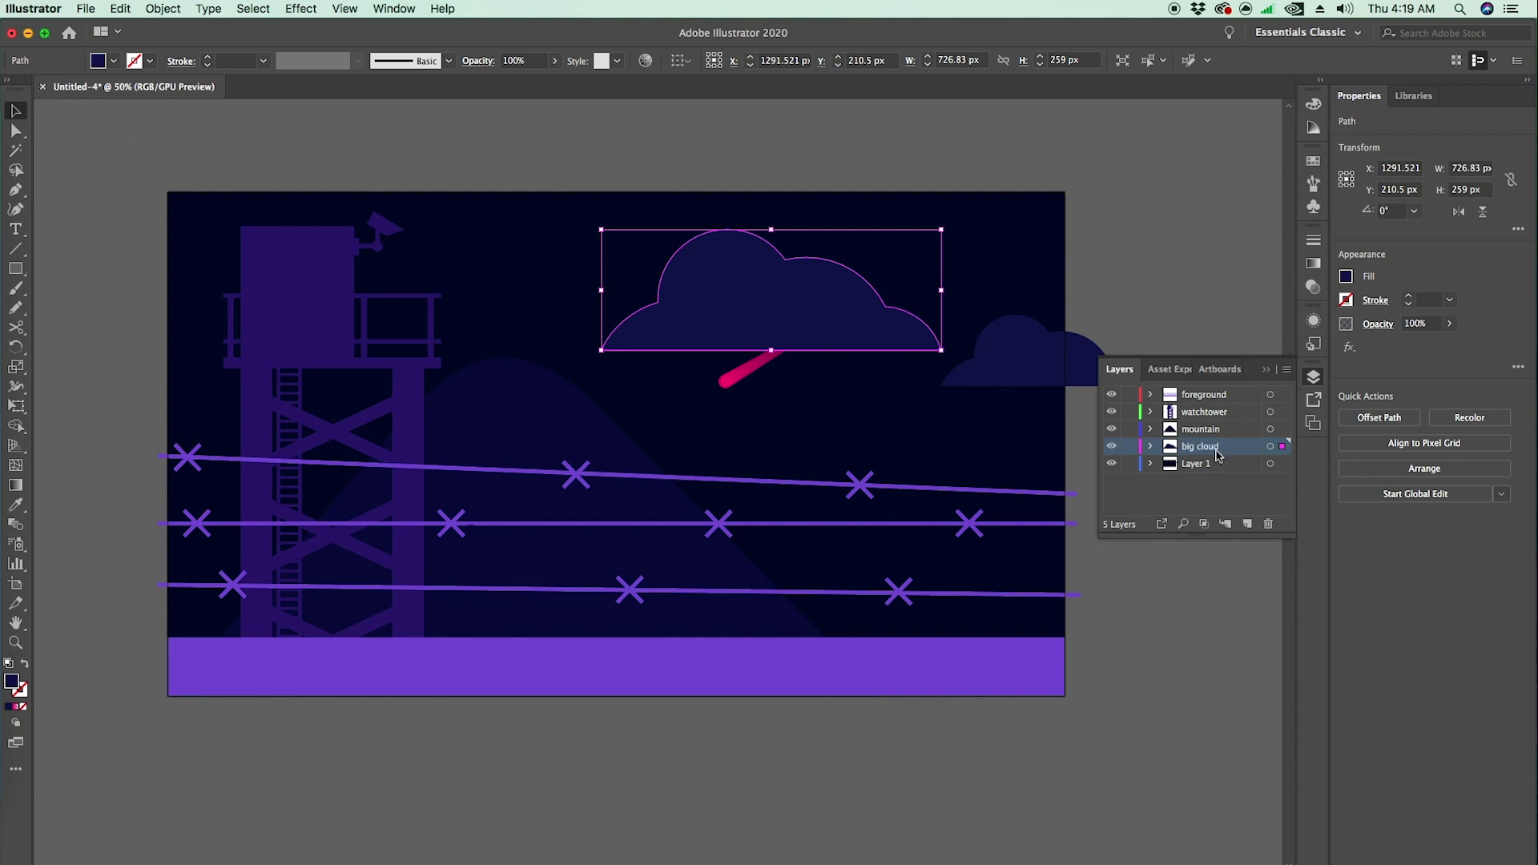
- Move the smaller cloud in place onto a new layer directly above Layer 1 and name that layer small cloud
click(1049, 384)
key(Delete)
click(1249, 521)
key(super+f)
double_click(1198, 465)
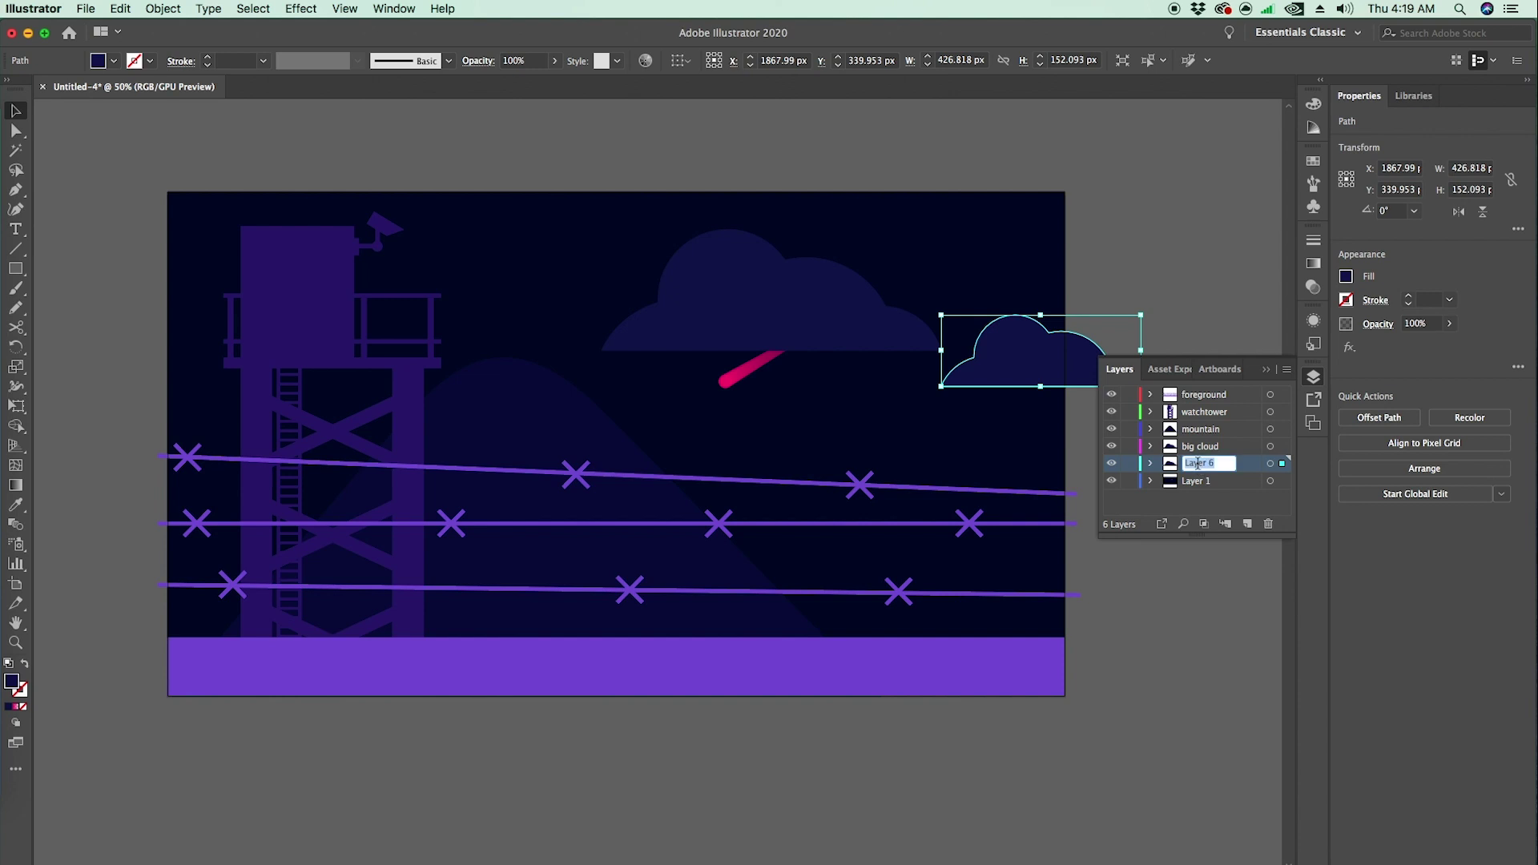
text(small cloud)
key(Return)
- Move the pink comet group in place onto a new layer directly above Layer 1 and name that layer comet
click(1250, 522)
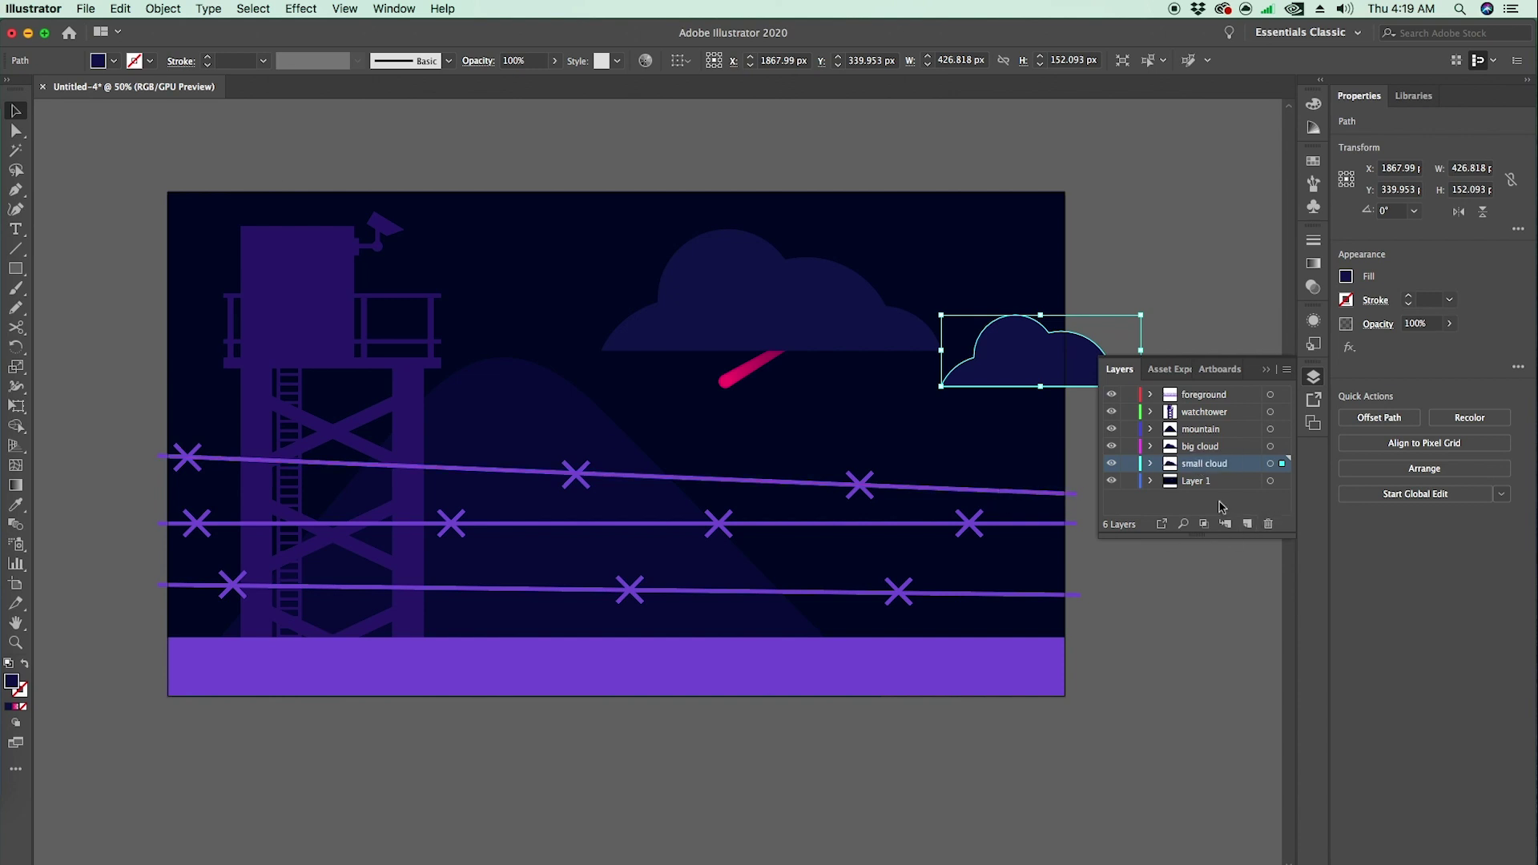
click(765, 364)
click(753, 378)
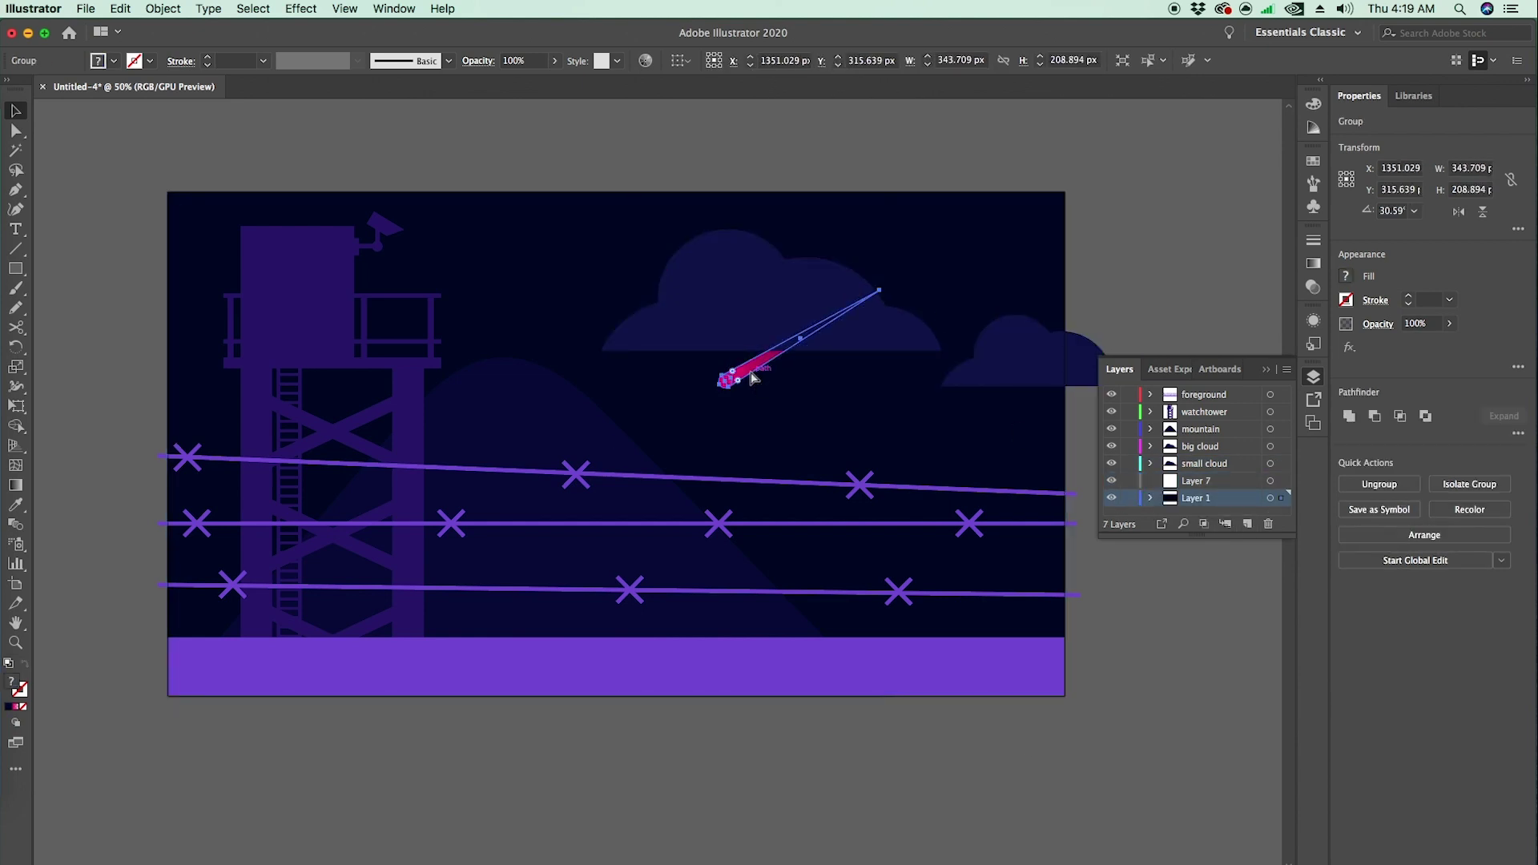
key(super+x)
click(1198, 483)
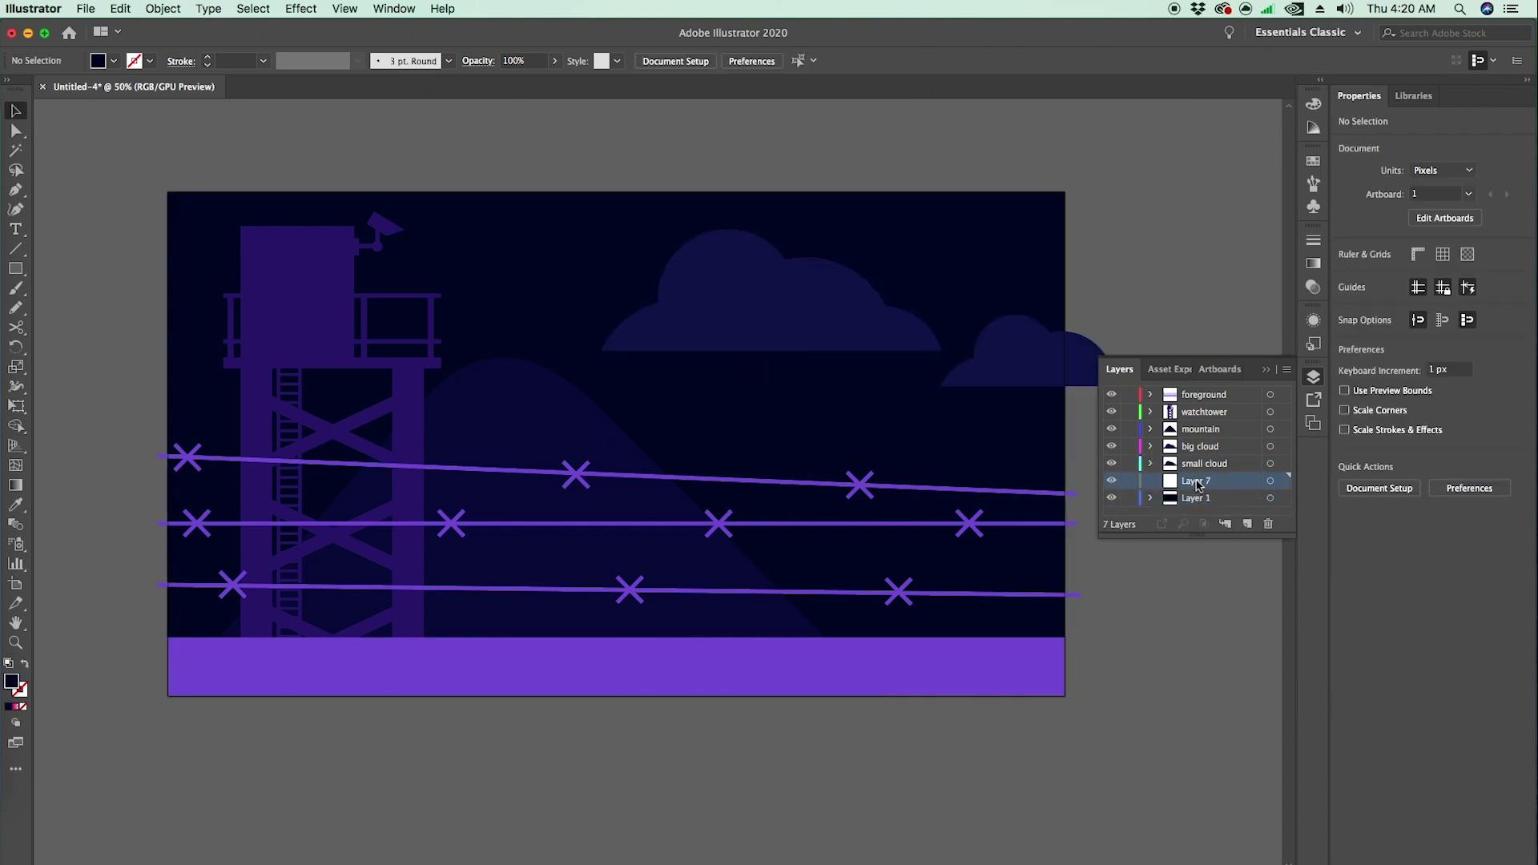
key(super+f)
double_click(1196, 483)
text(comet)
key(Return)
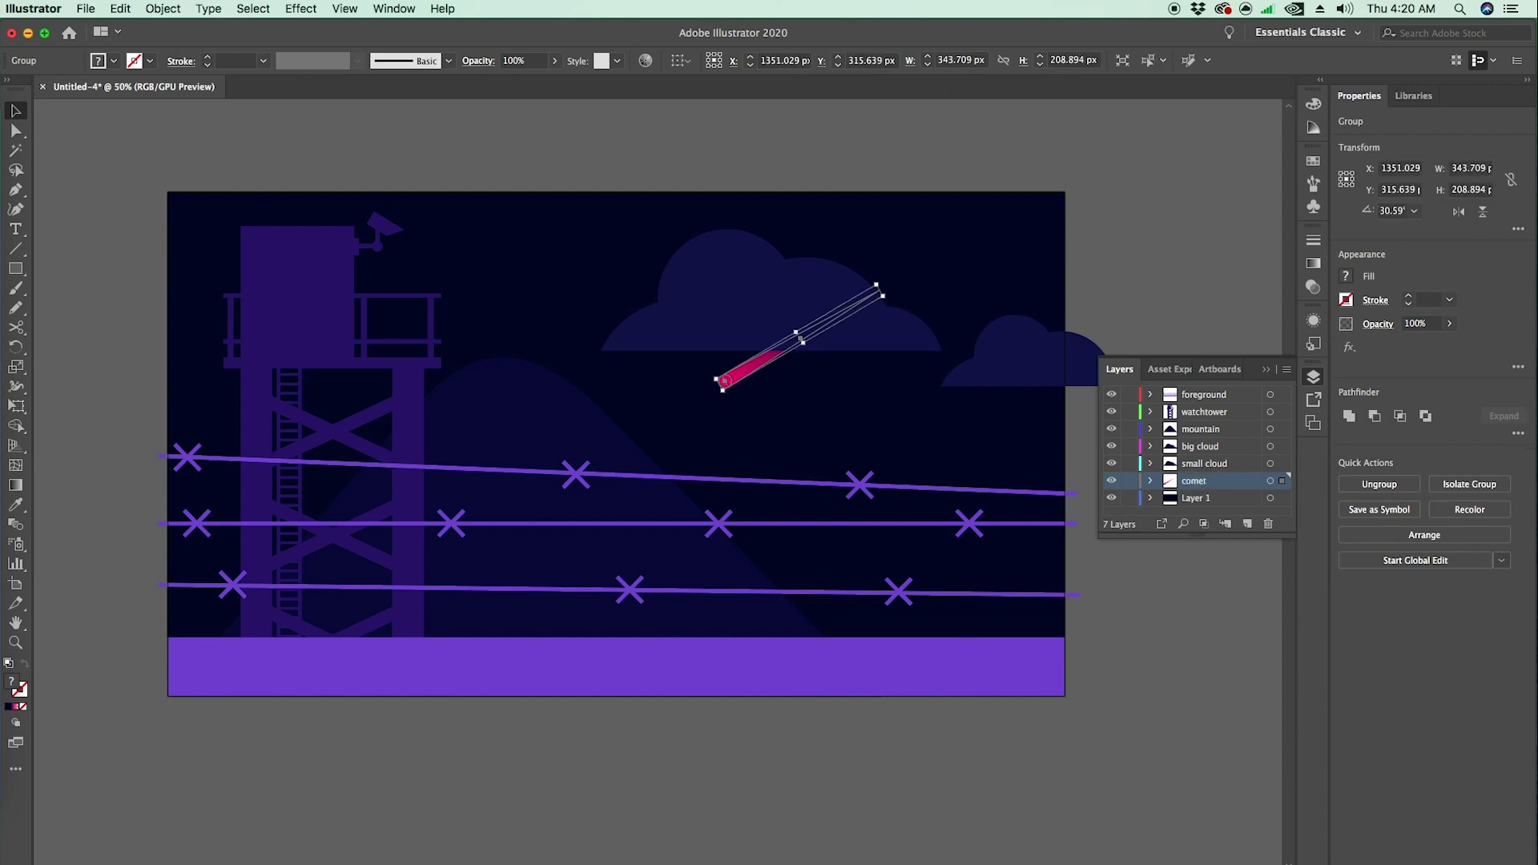
- Rename Layer 1 as background
double_click(1193, 500)
text(background)
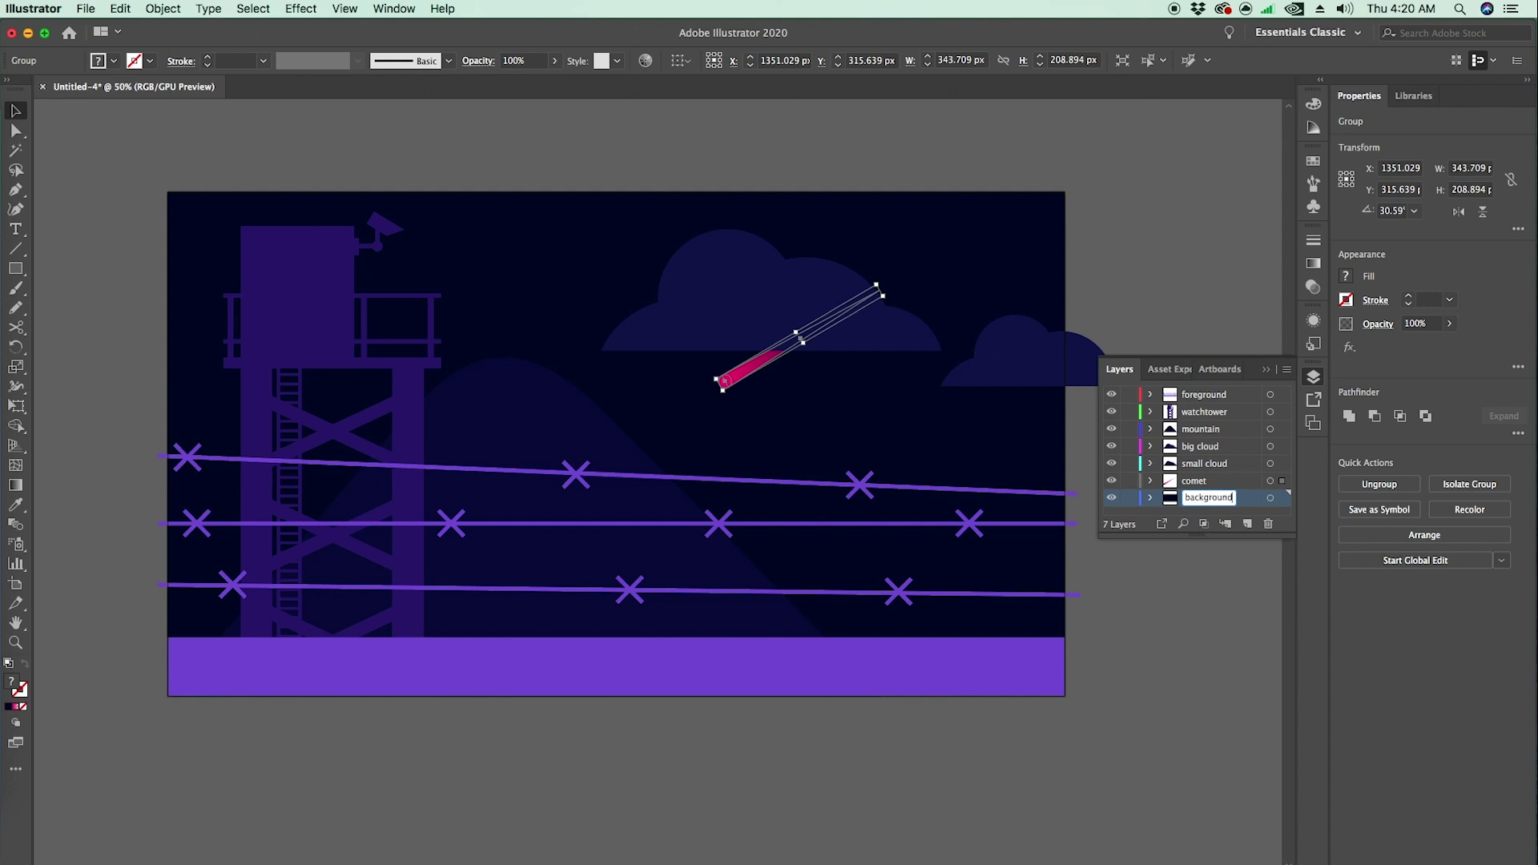
key(Return)
click(1219, 686)
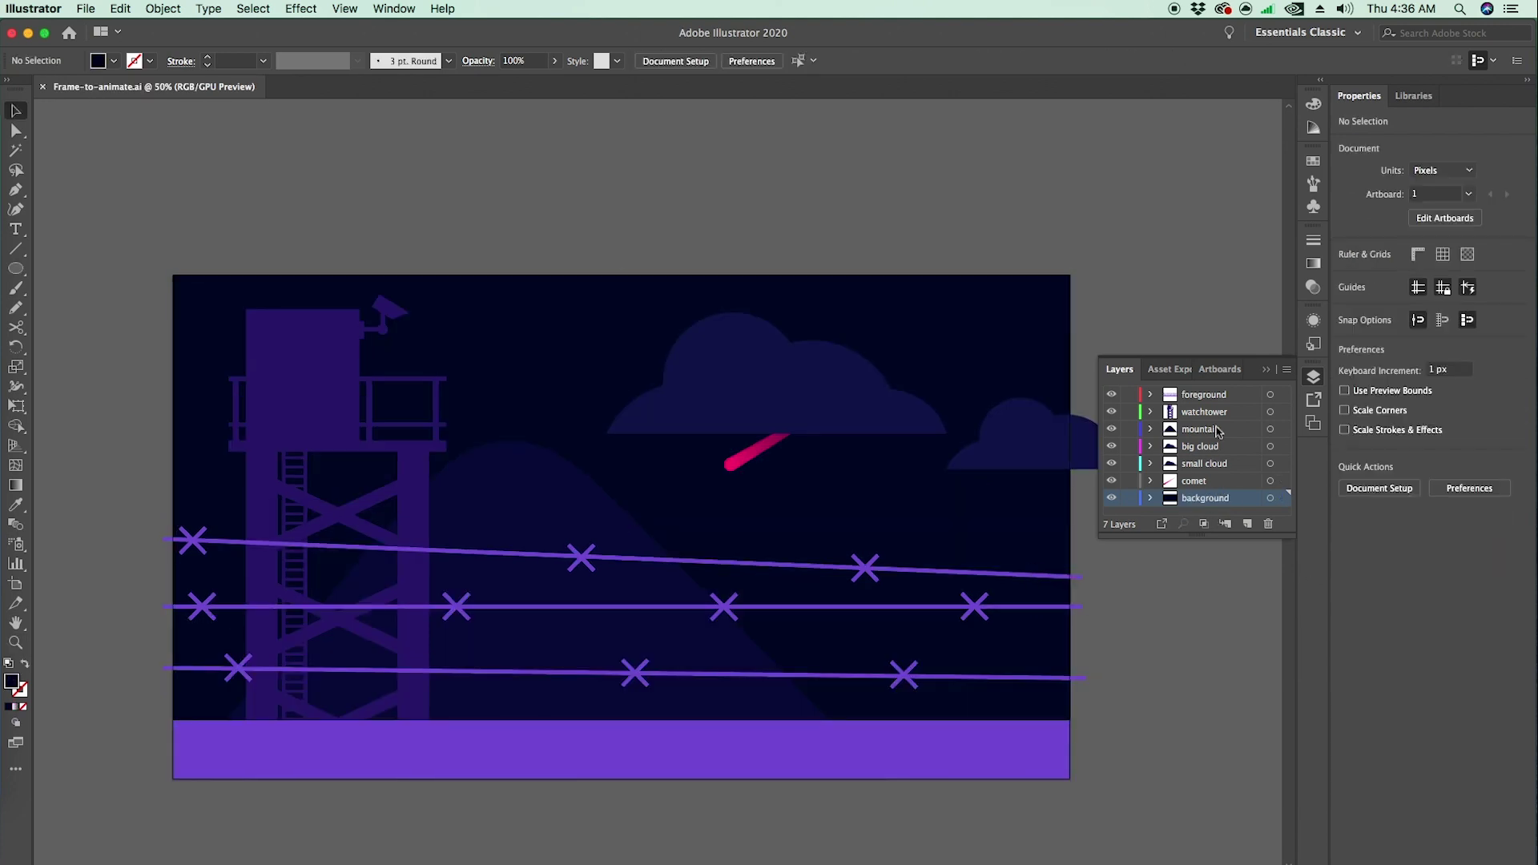
- Isolate the watchtower group and cut the security camera's head out of it
click(1211, 412)
key(z)
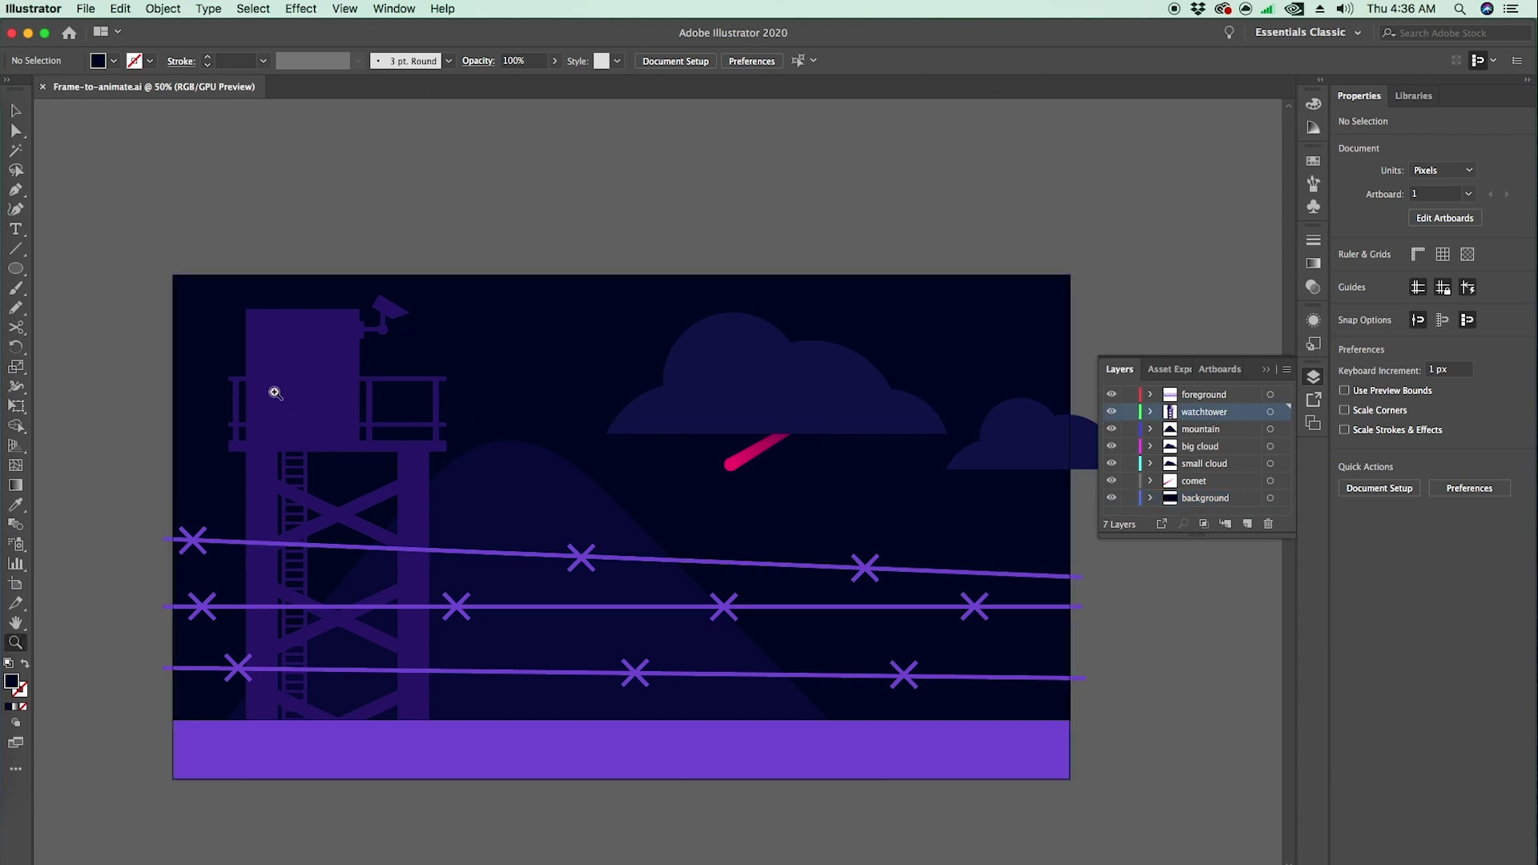
click(415, 355)
click(577, 419)
click(639, 440)
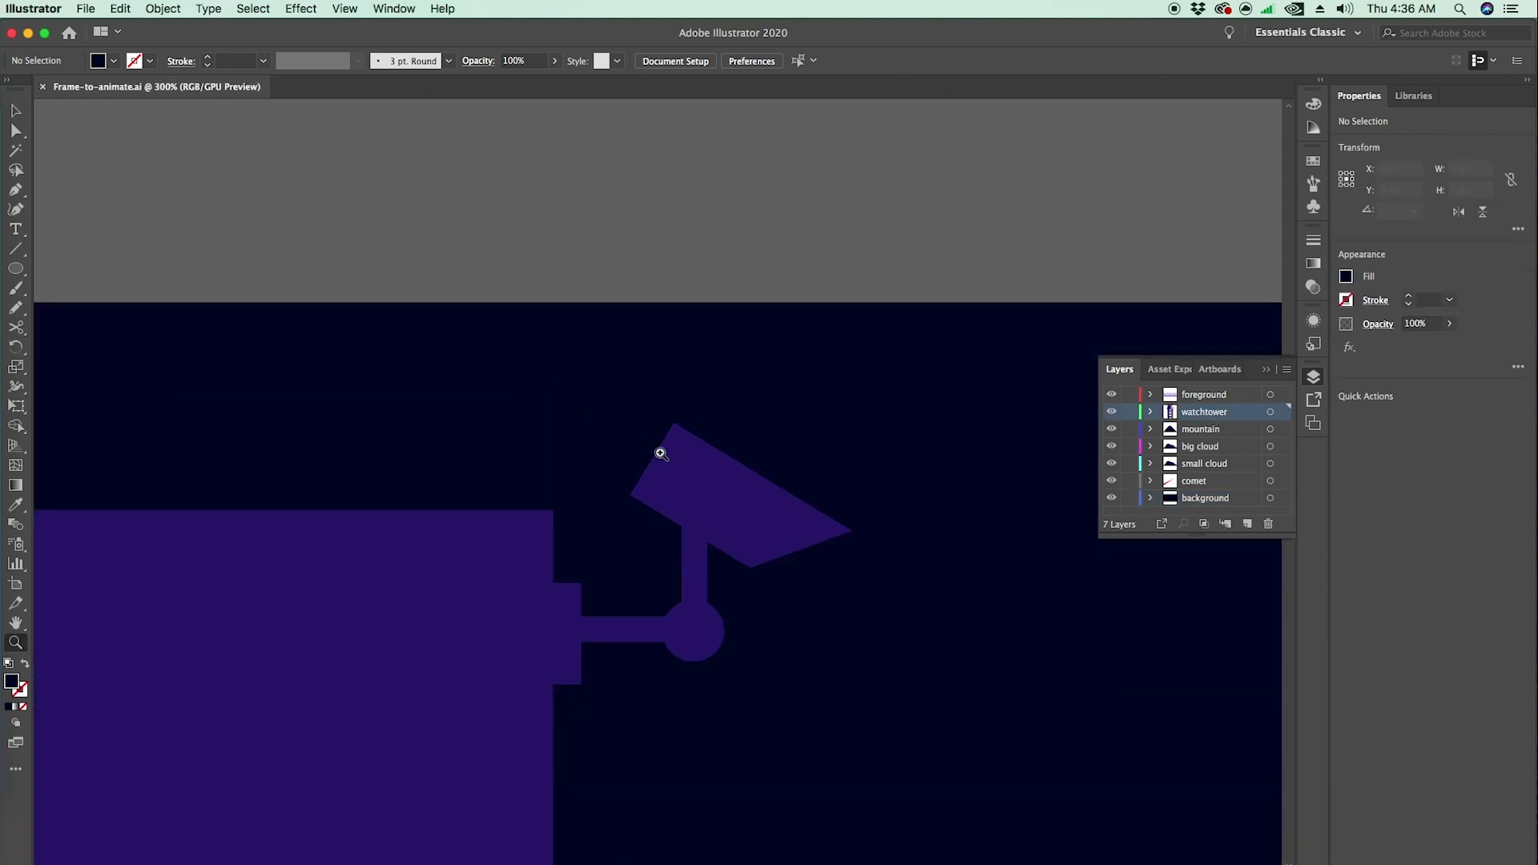
key(v)
click(687, 505)
double_click(694, 507)
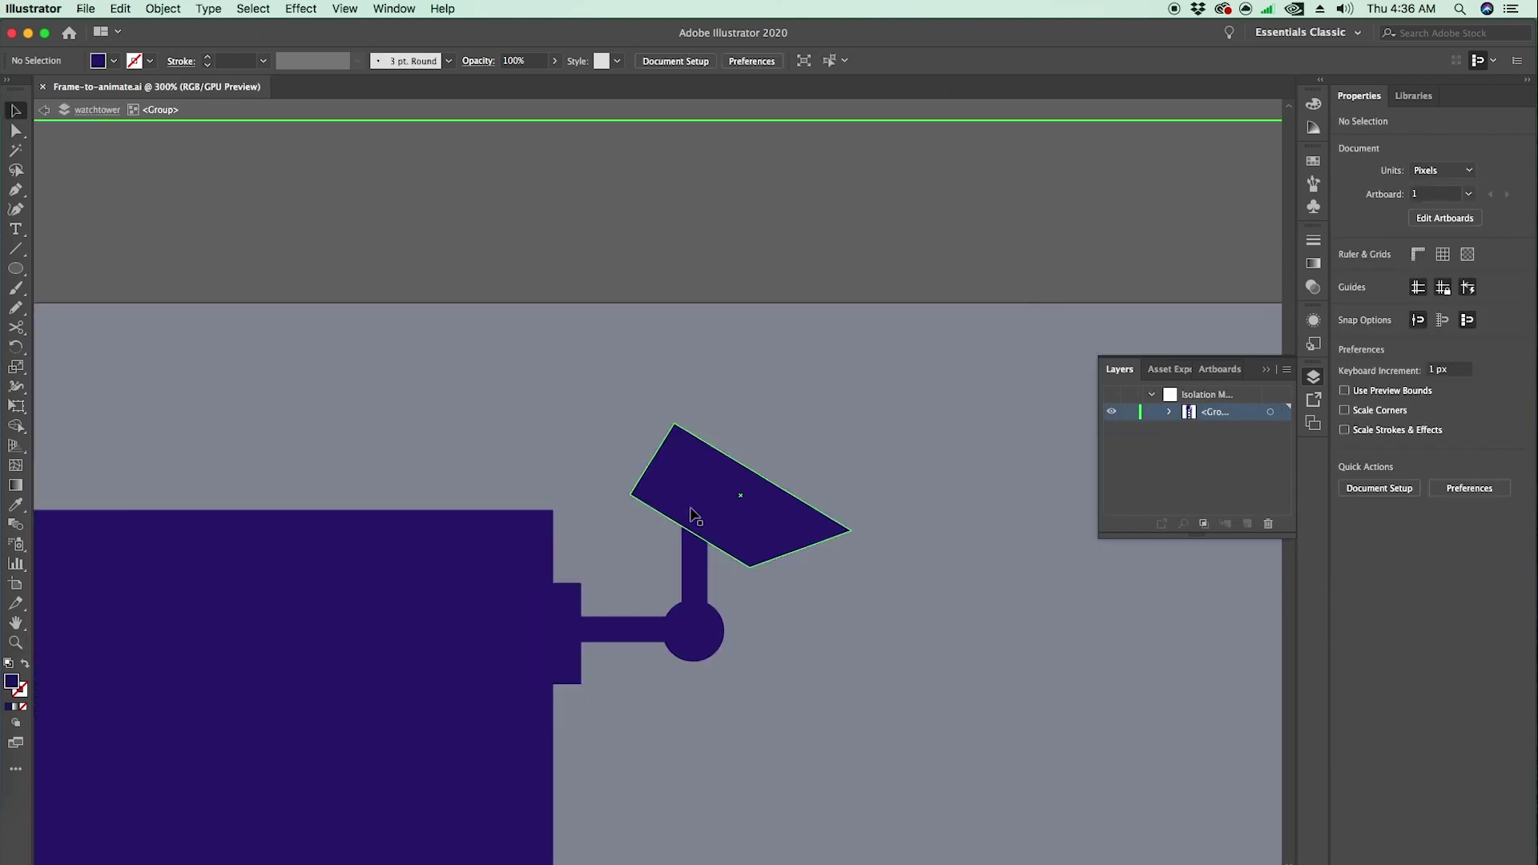
click(748, 515)
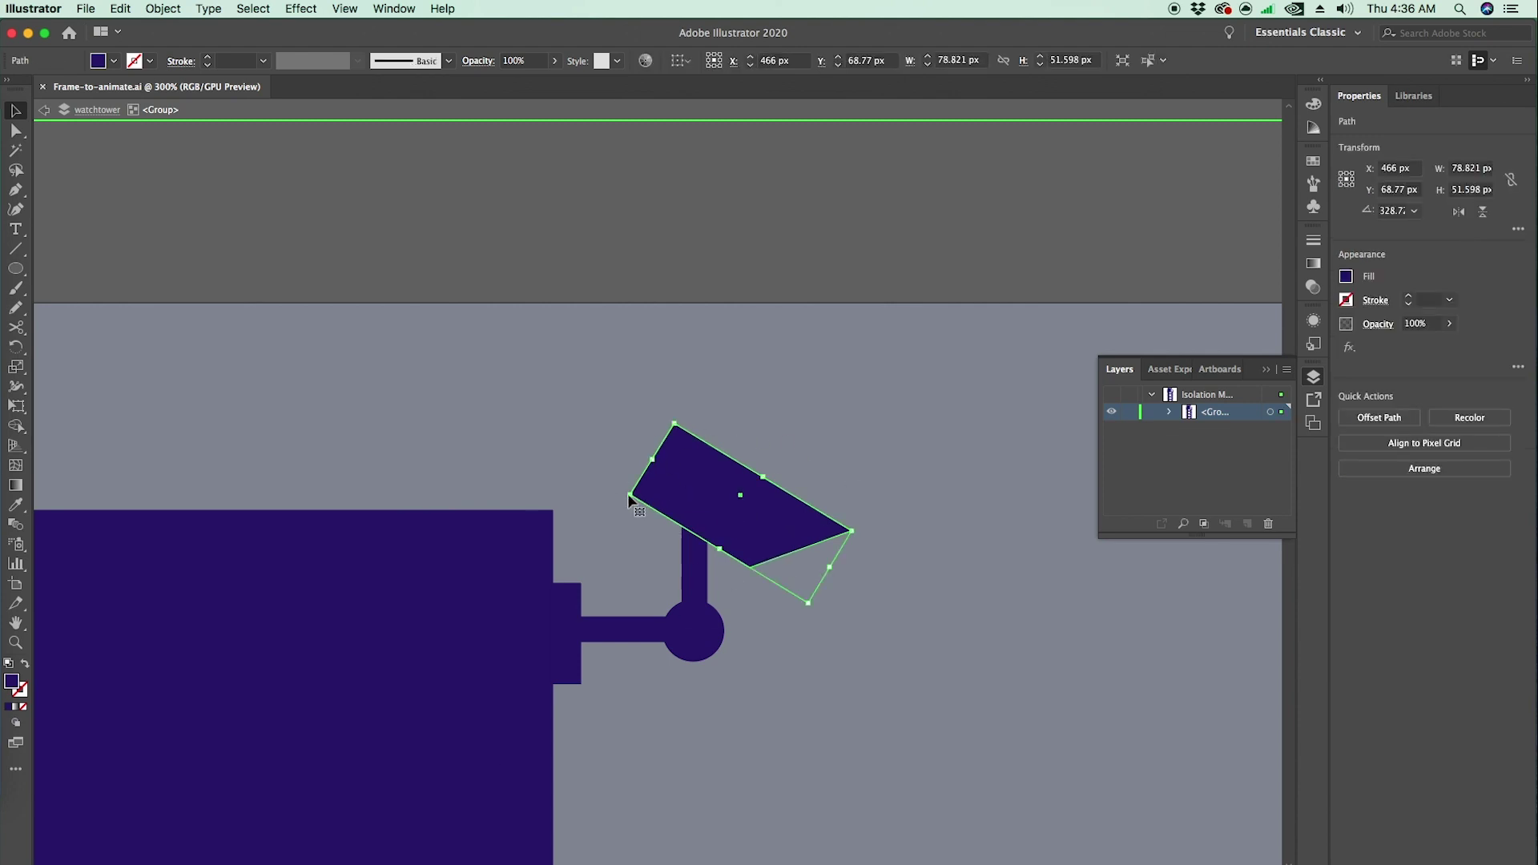
key(a)
key(Delete)
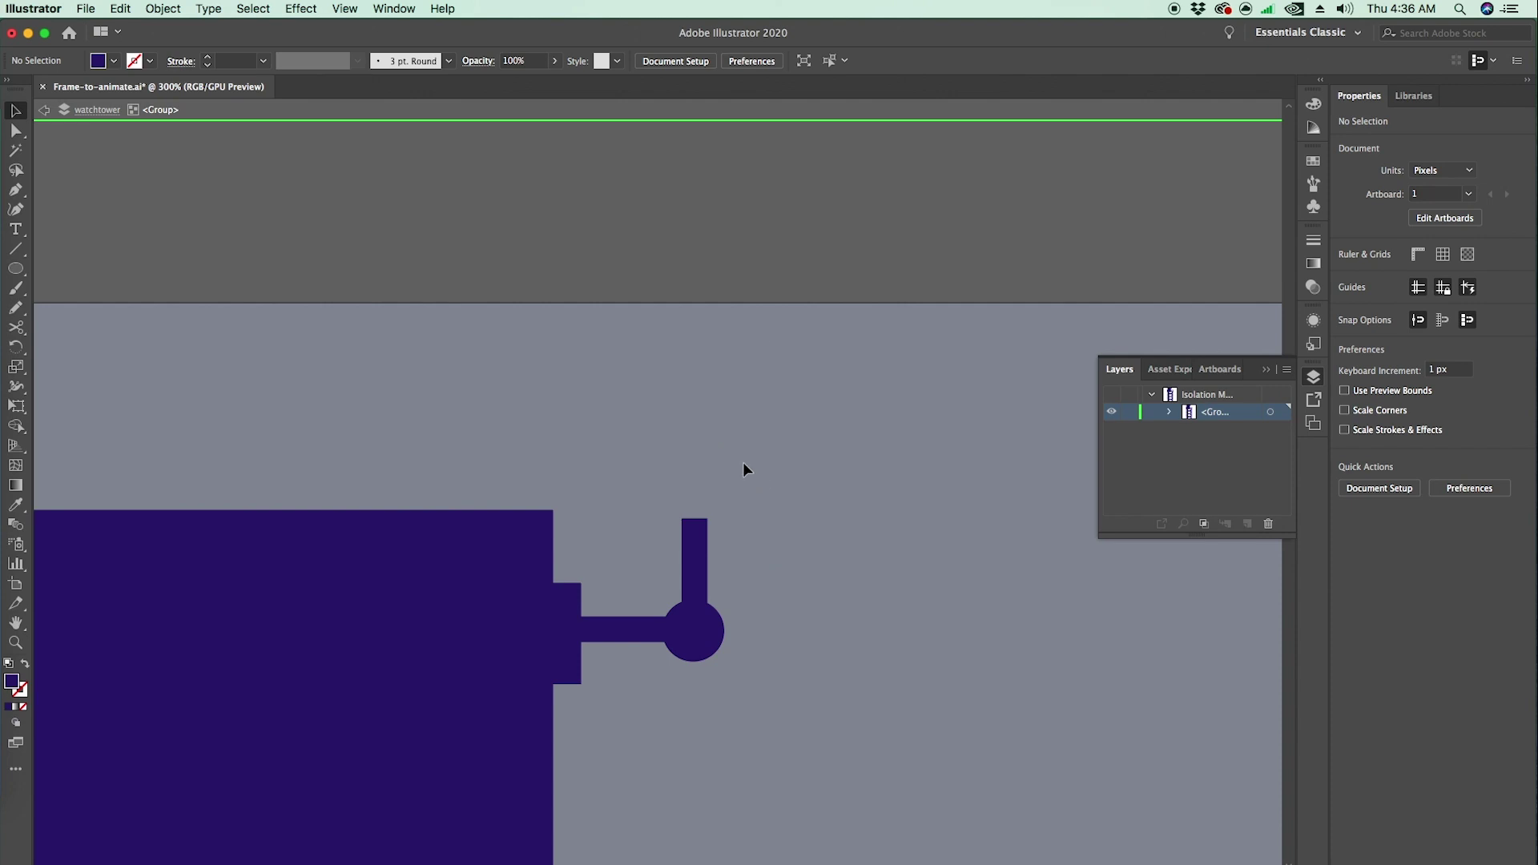
- Leave the watchtower group's isolation mode
click(135, 7)
click(957, 375)
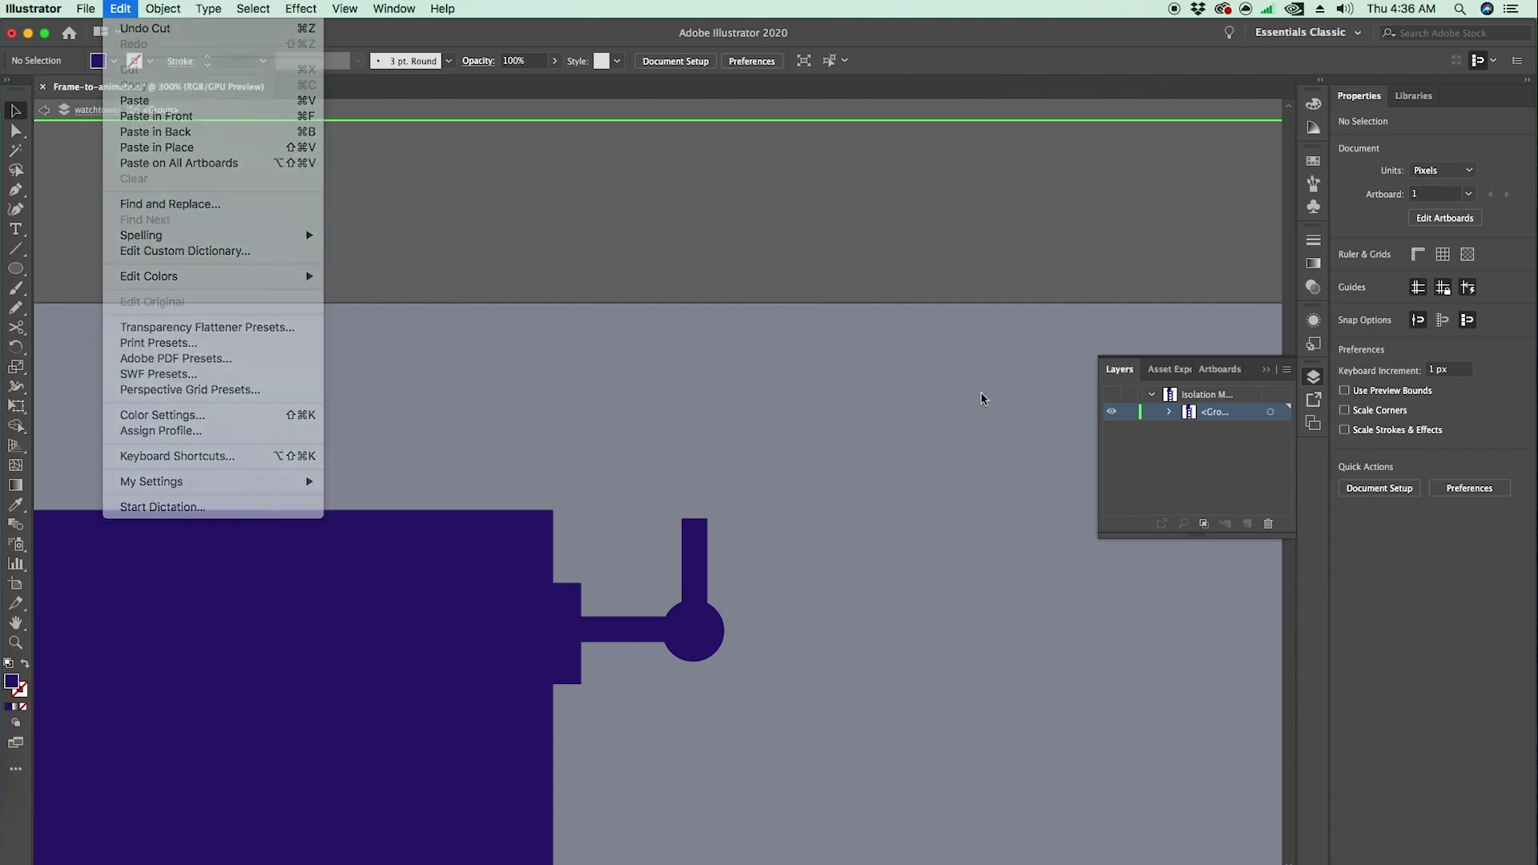
double_click(906, 374)
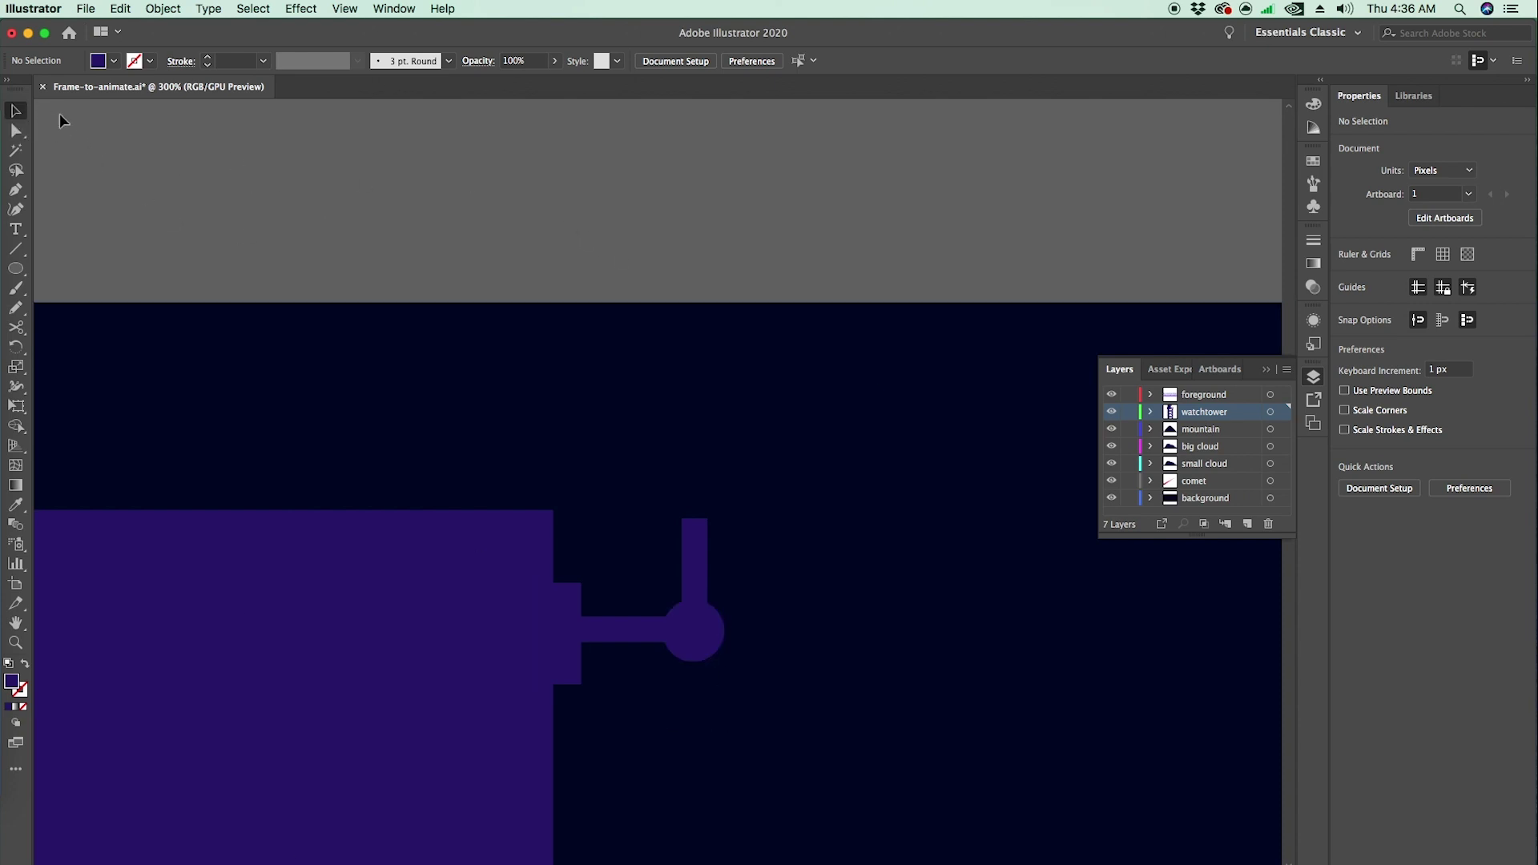
double_click(690, 630)
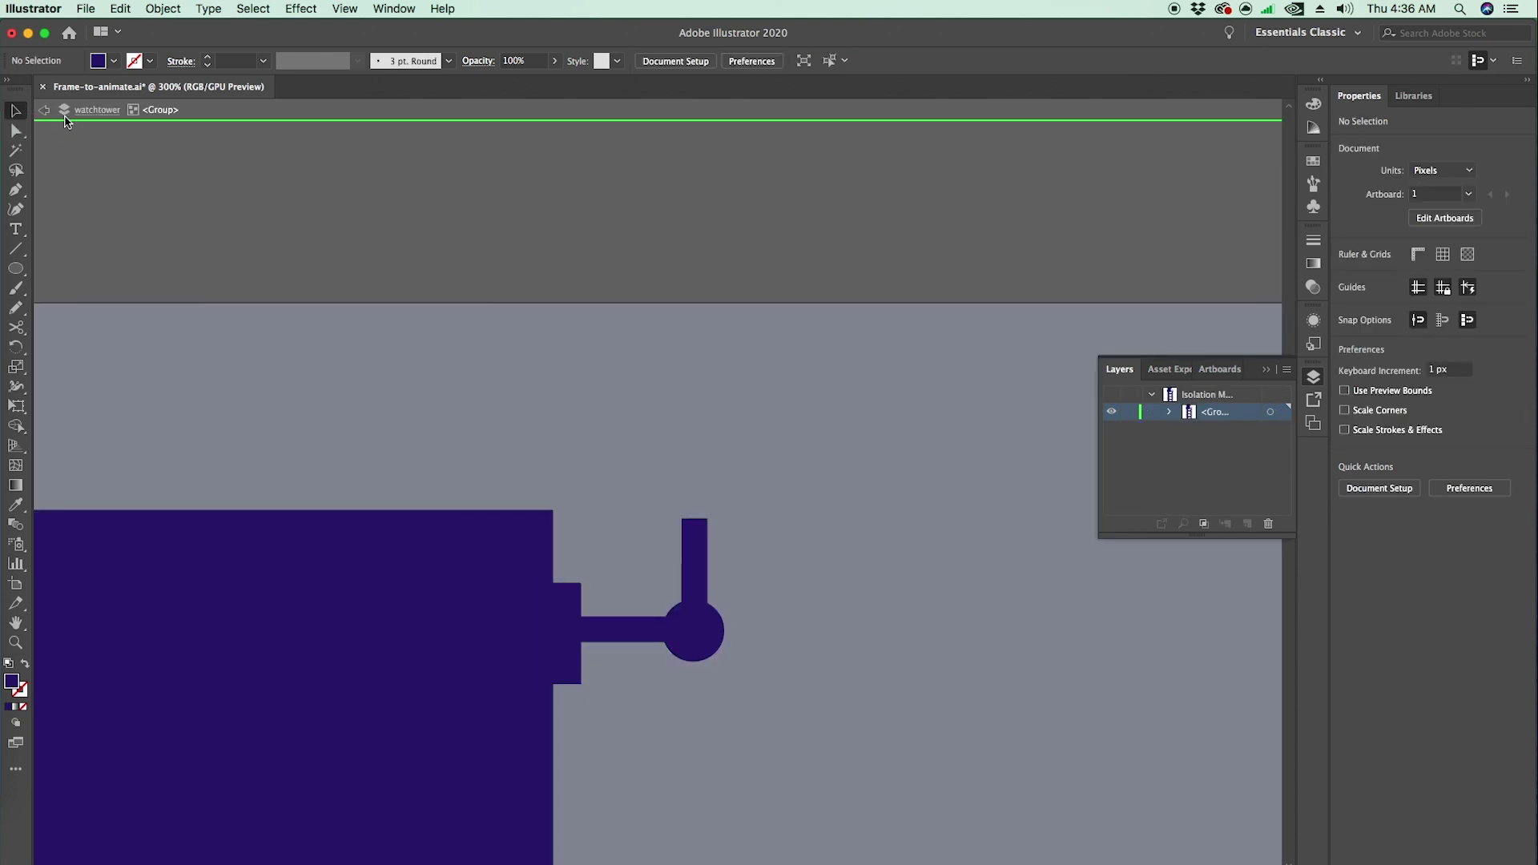
click(45, 109)
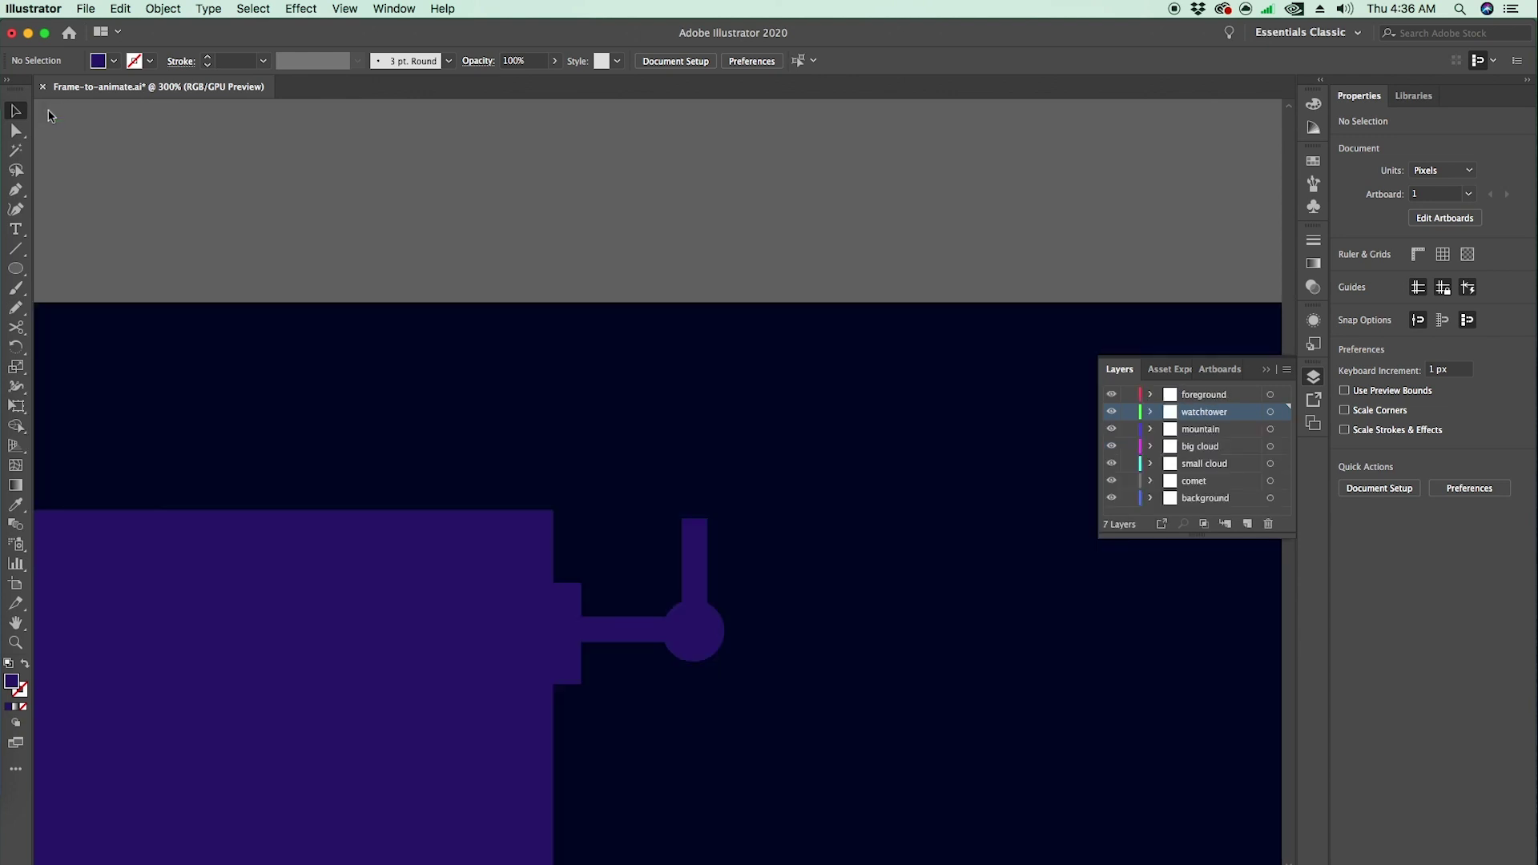
- Paste the camera head in place on a new layer directly above the watchtower layer and name that layer CCTV
click(1247, 524)
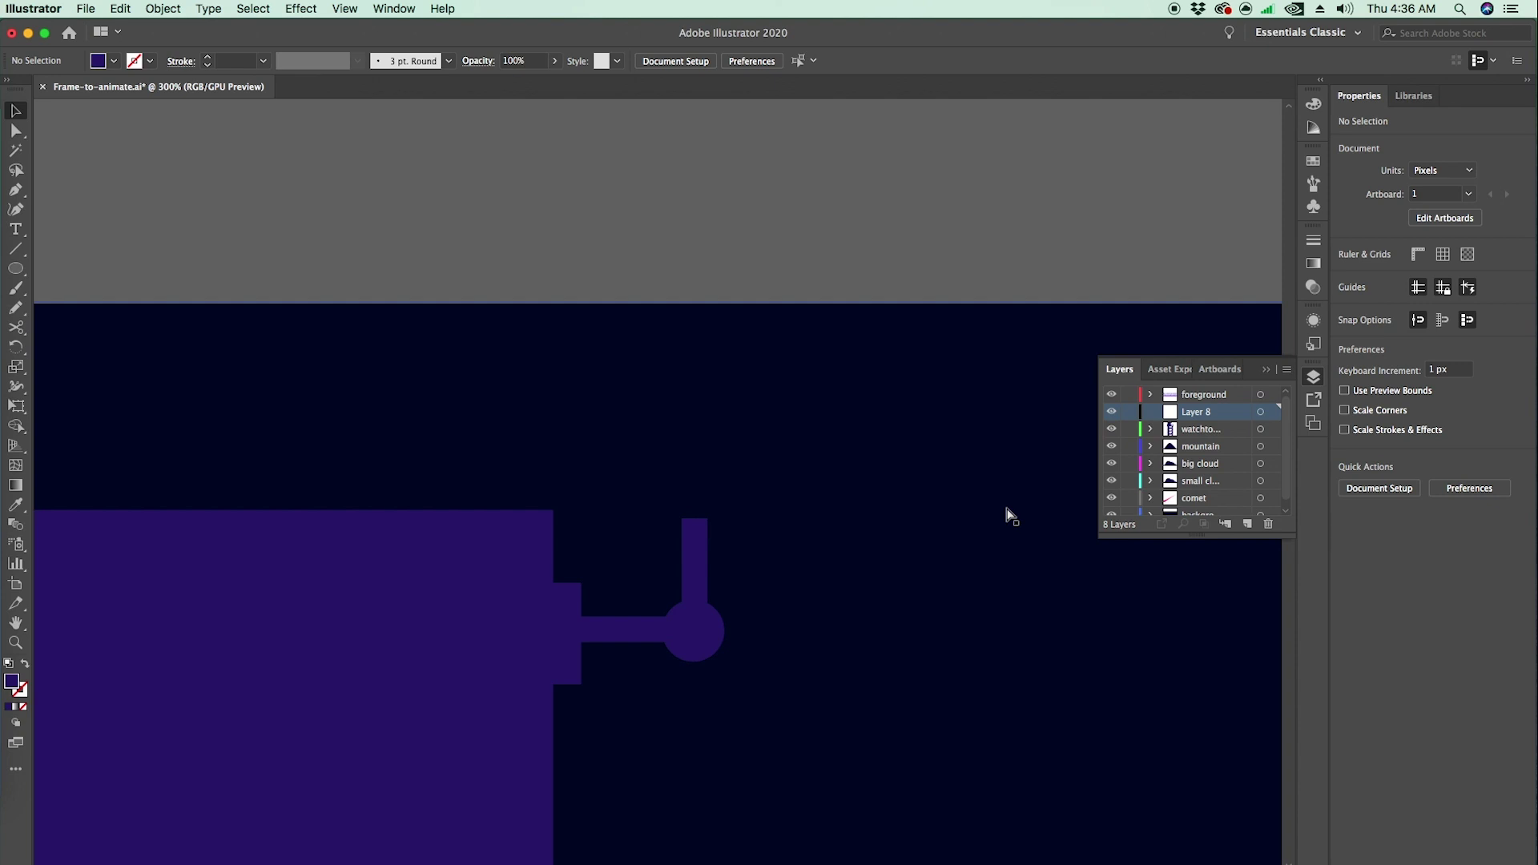
key(super+f)
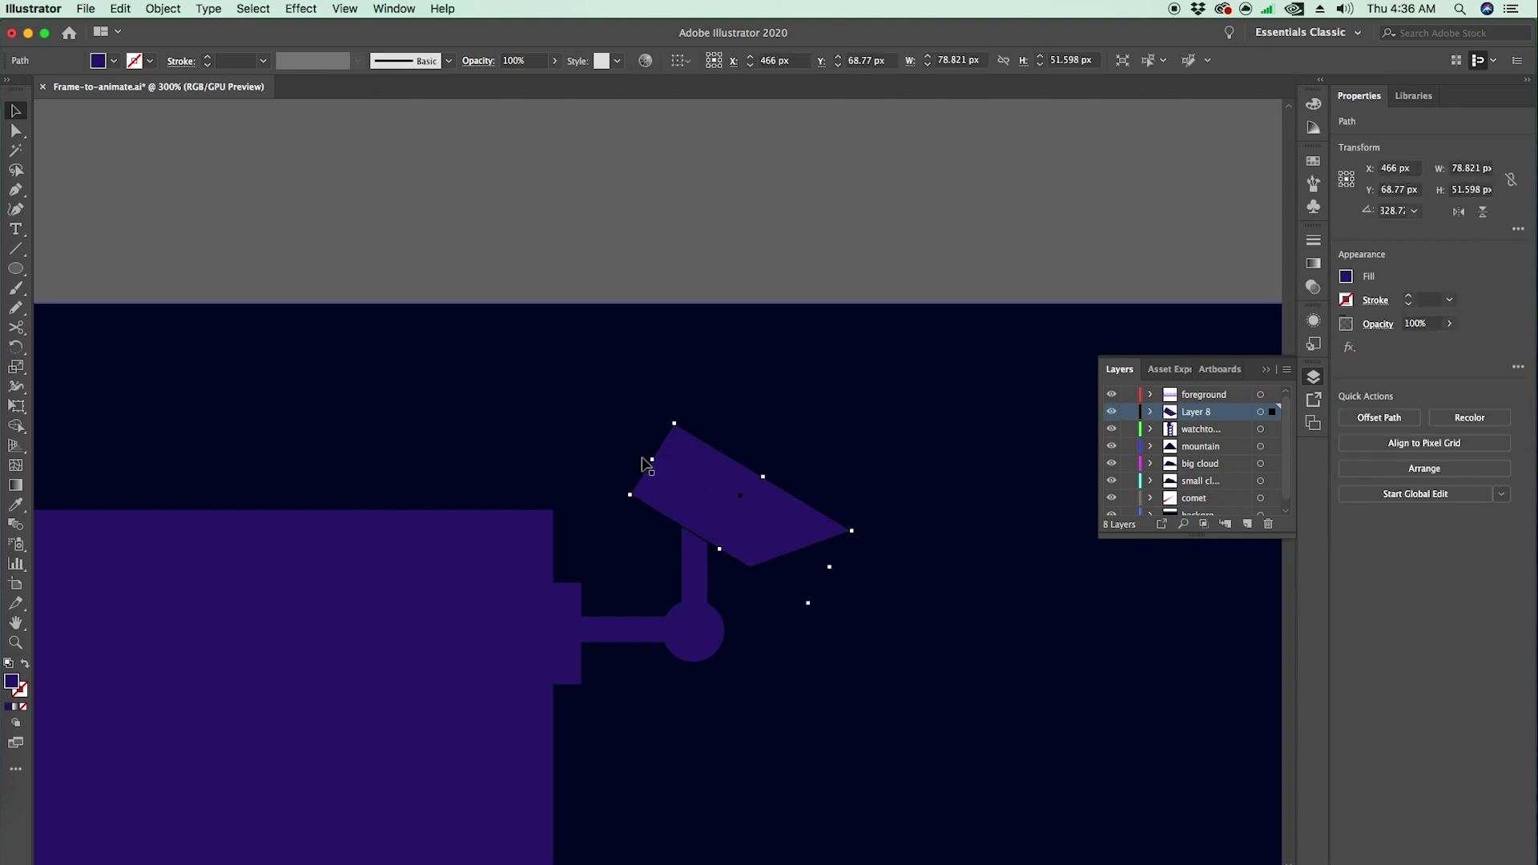
double_click(1203, 414)
text(CCTV)
click(948, 314)
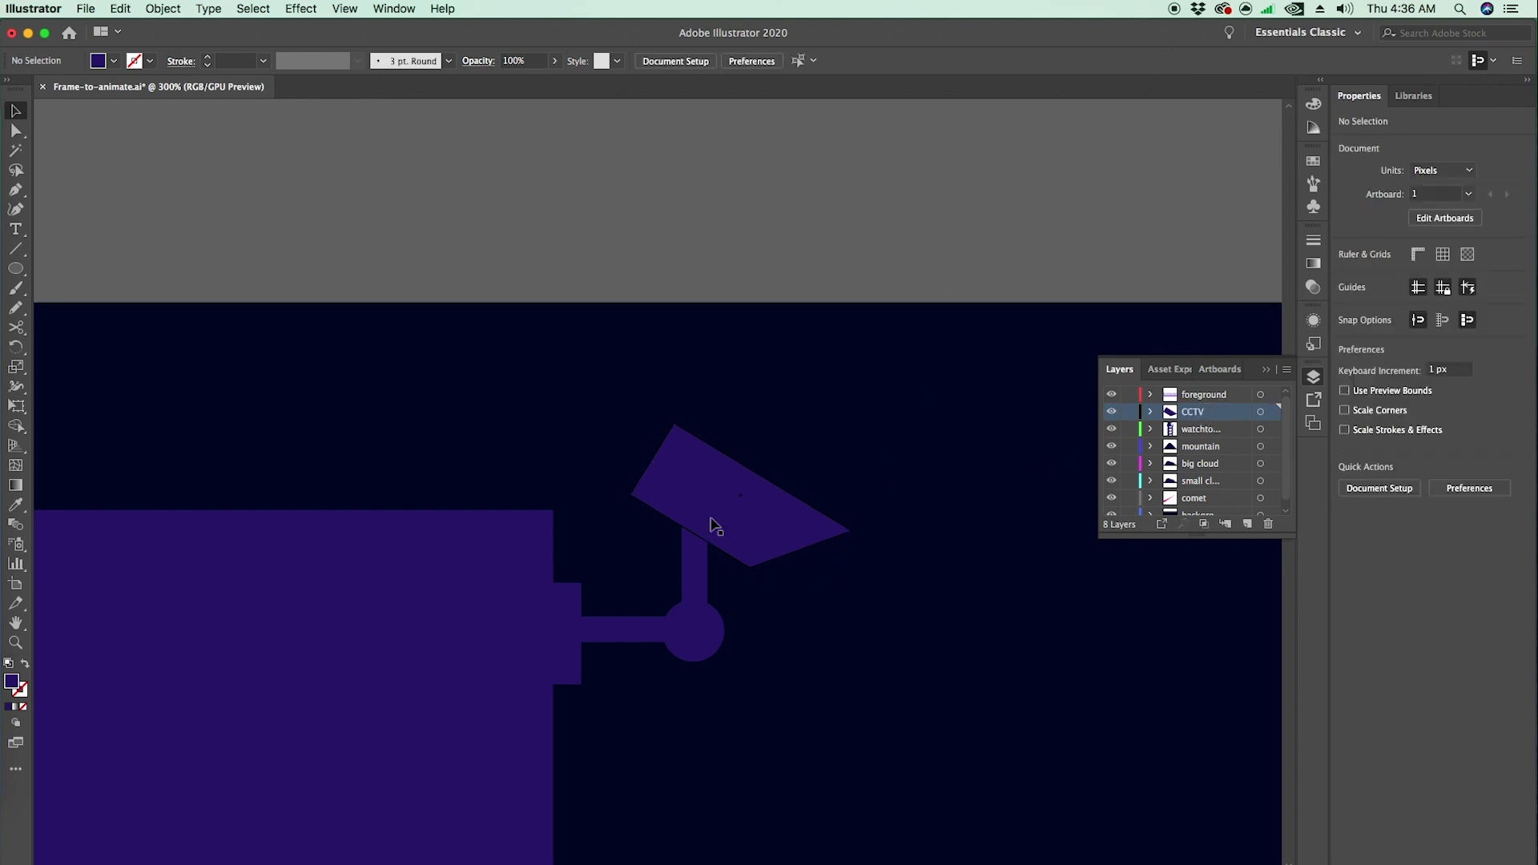
- Examine the separated camera head on the watchtower, both within the whole scene and up close
click(753, 526)
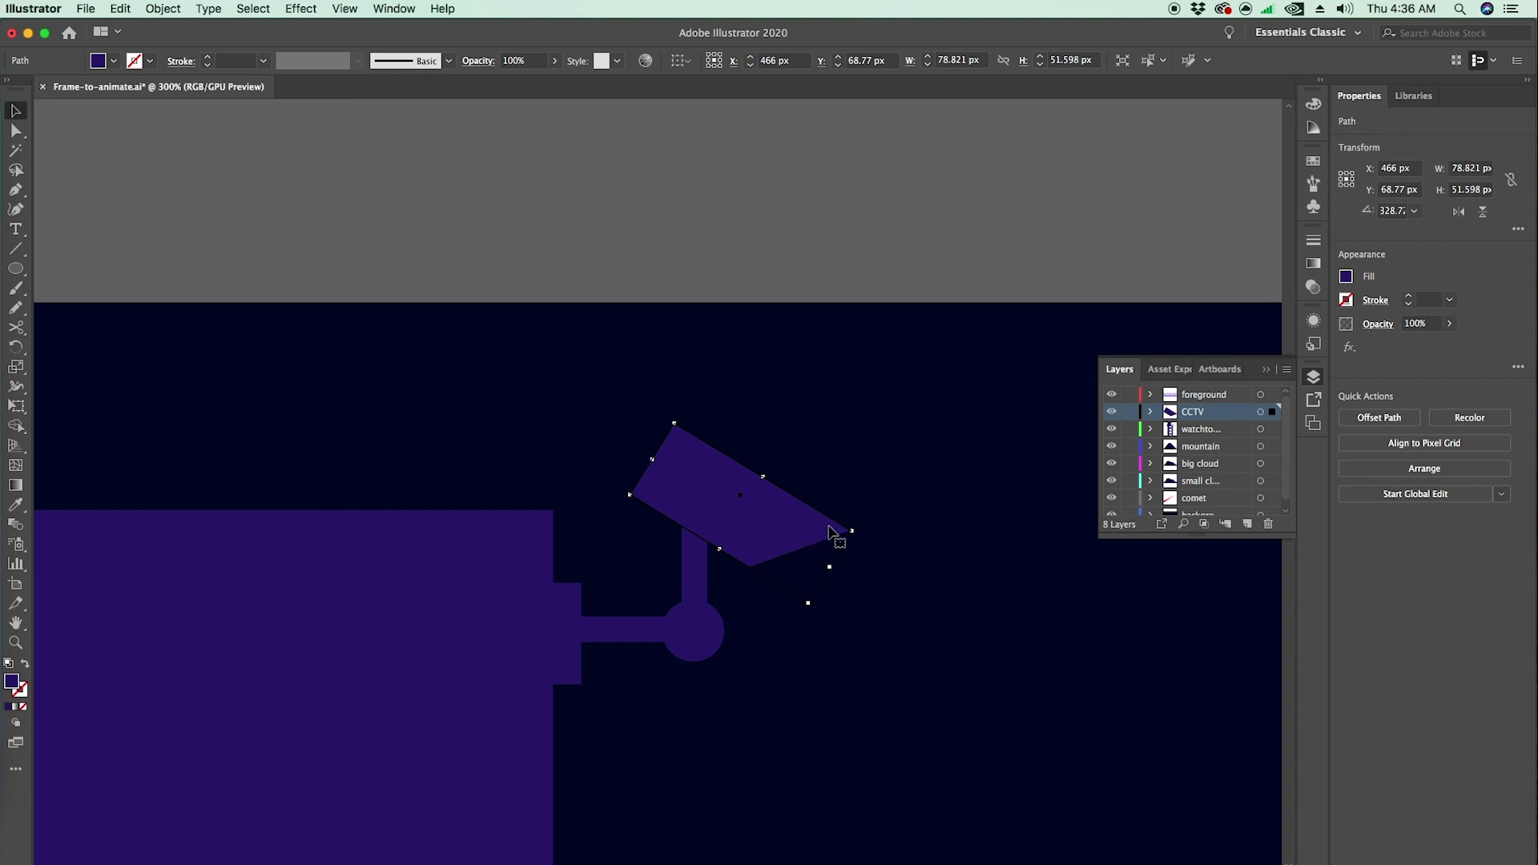
key(z)
alt+click(646, 635)
alt+click(646, 635)
alt+click(645, 635)
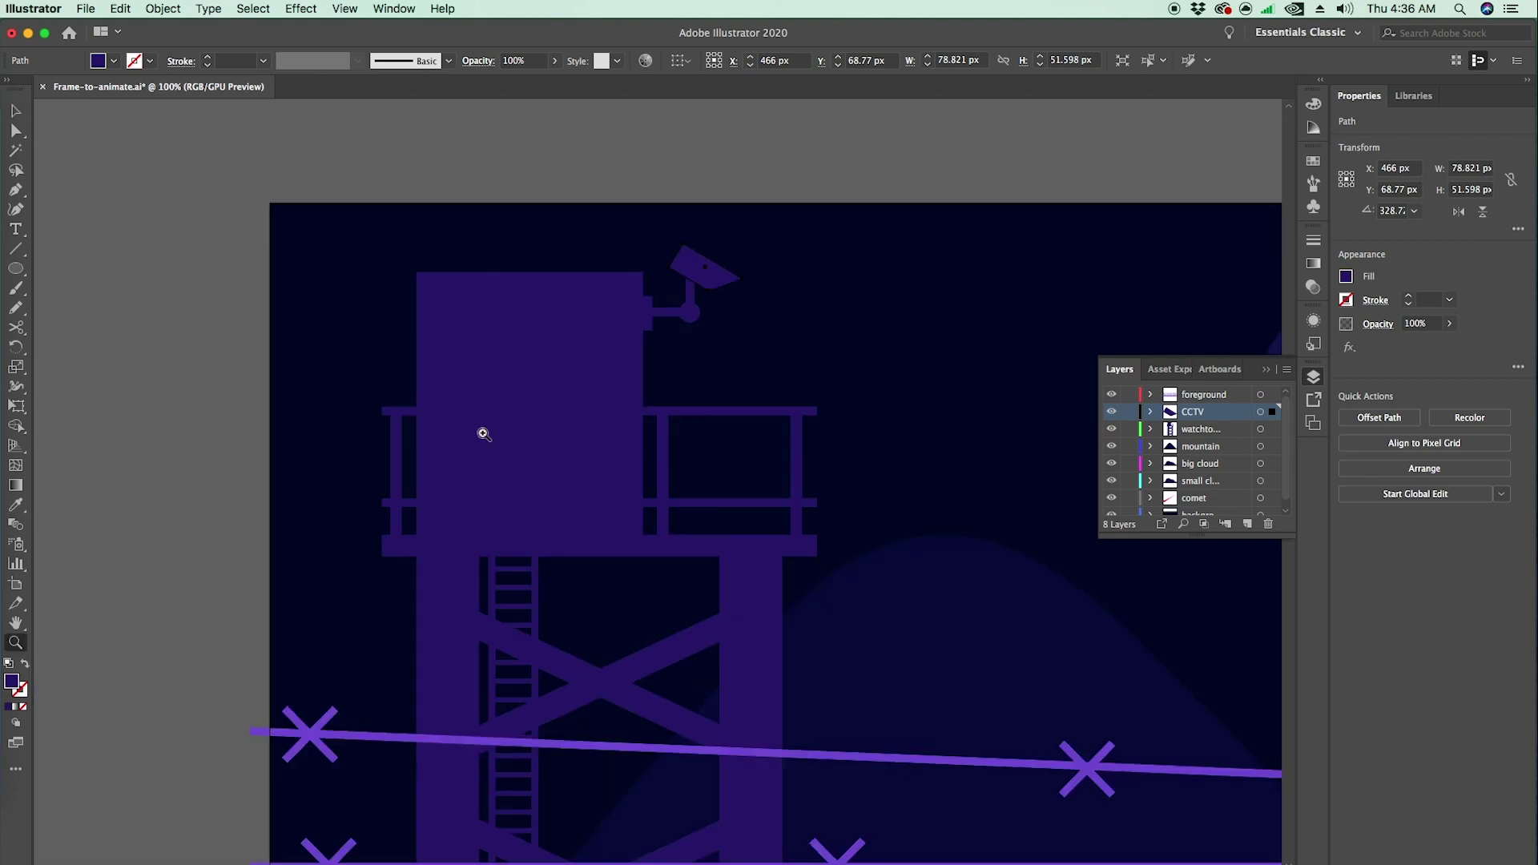
drag(718, 649, 684, 374)
alt+click(592, 355)
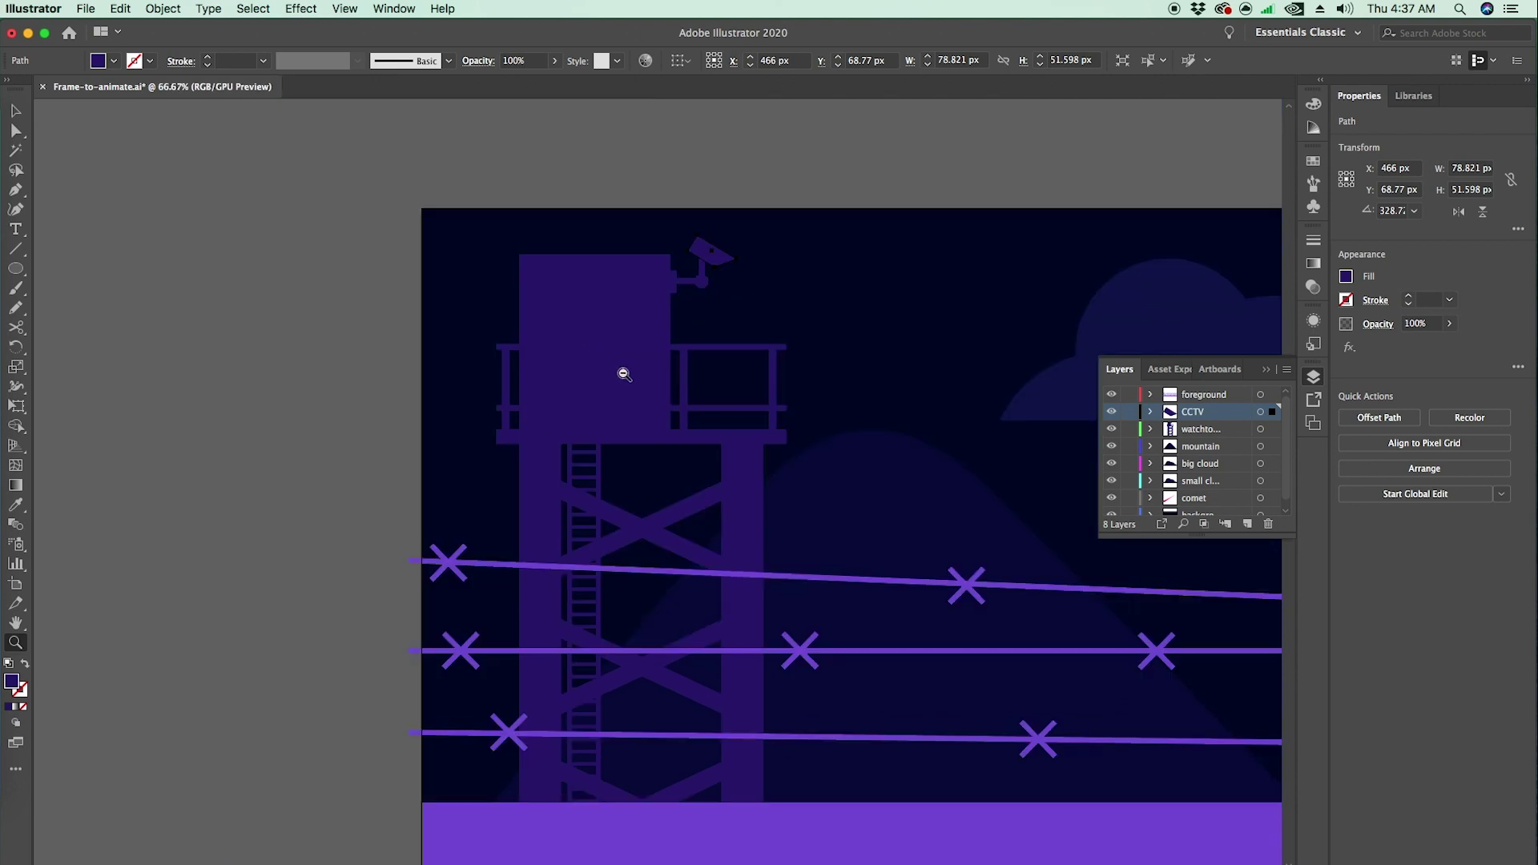
alt+click(622, 372)
drag(866, 593, 617, 510)
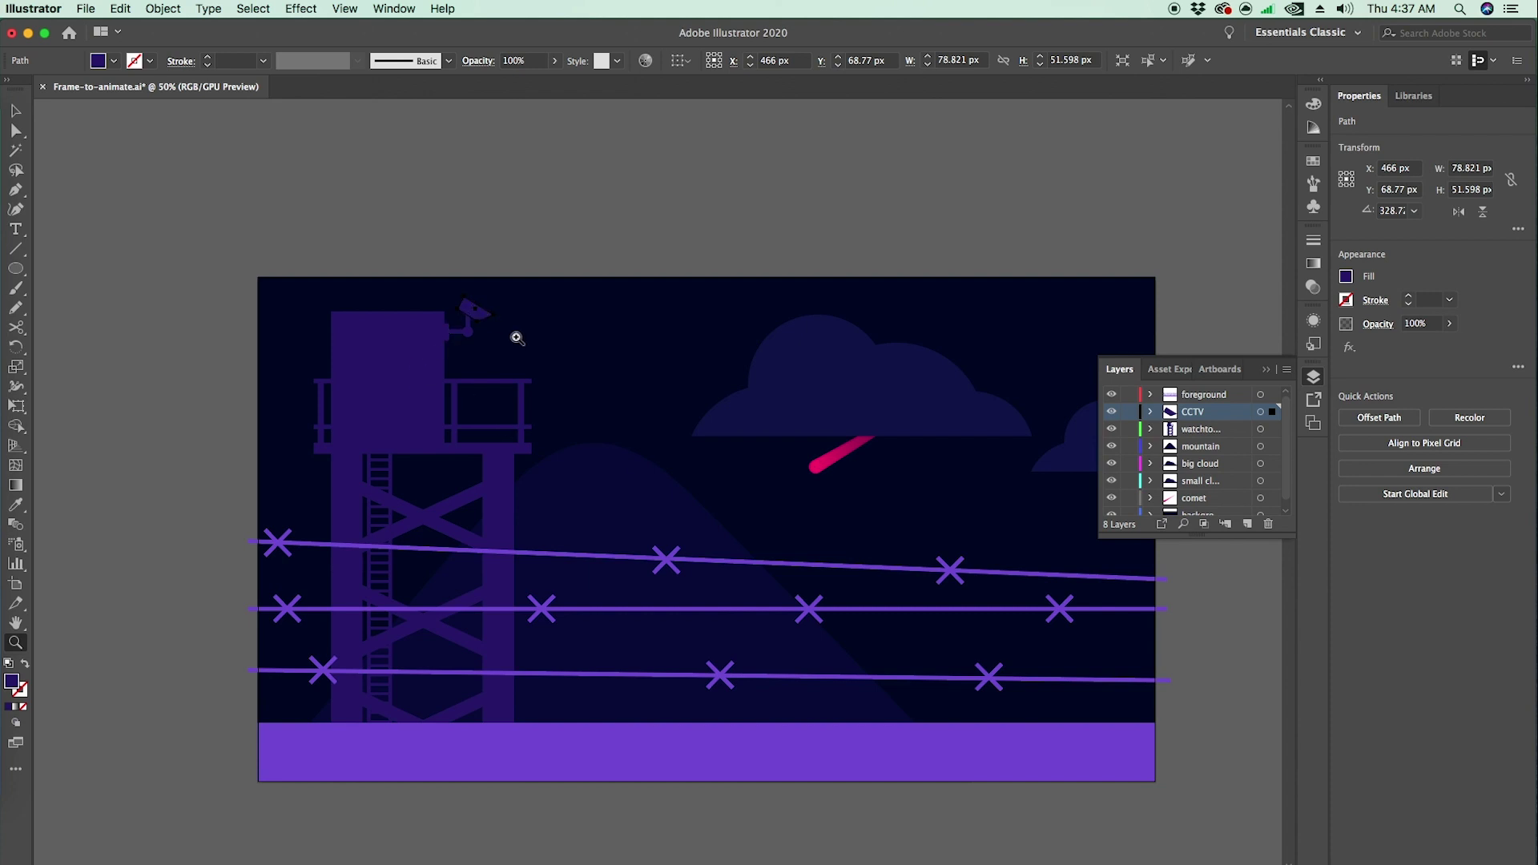
click(471, 313)
click(793, 549)
click(574, 542)
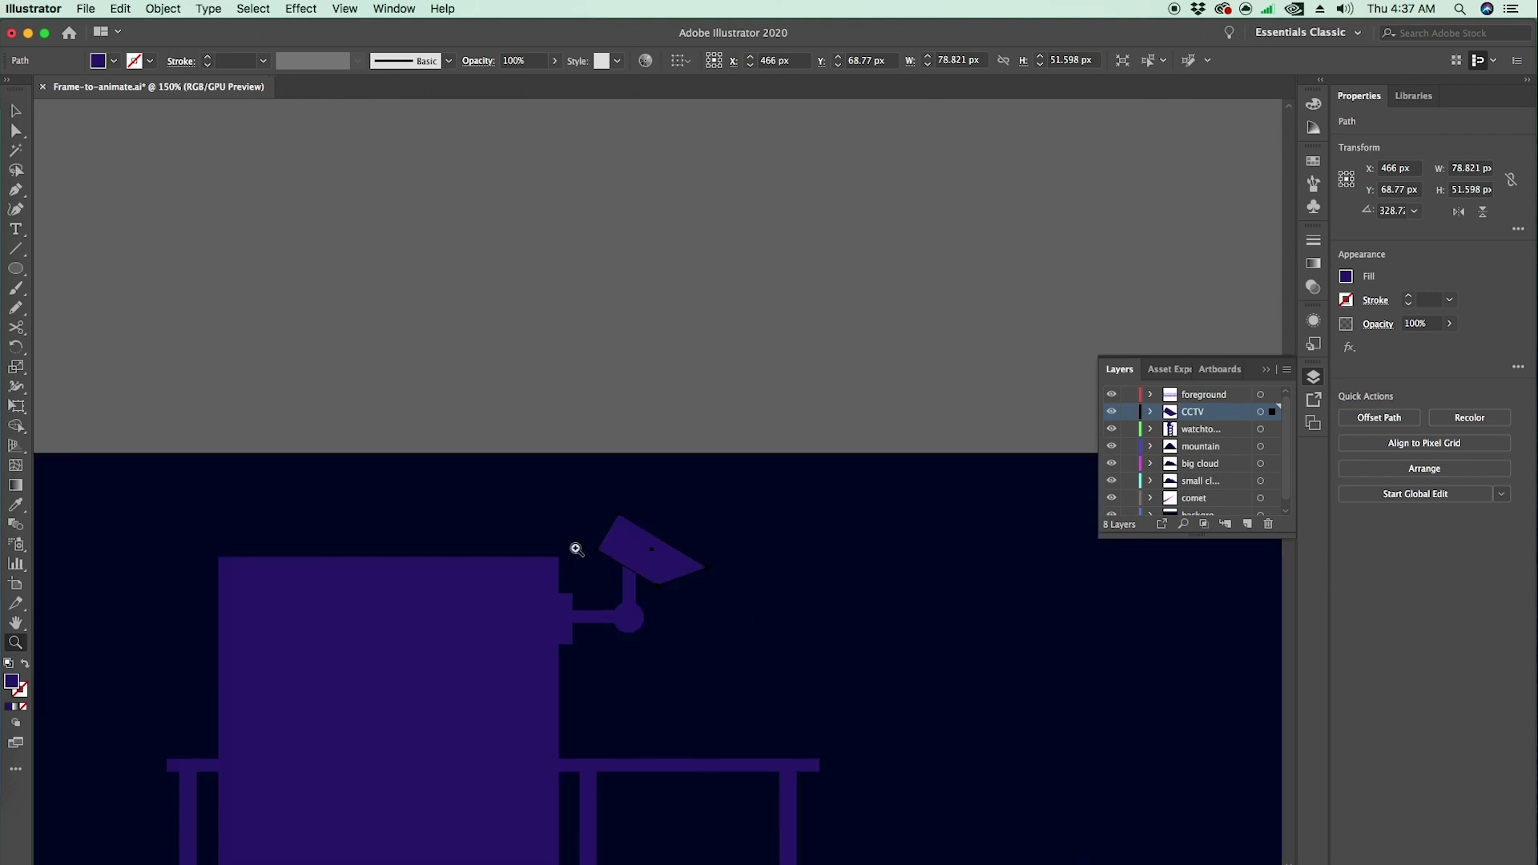
click(748, 539)
click(748, 539)
click(593, 458)
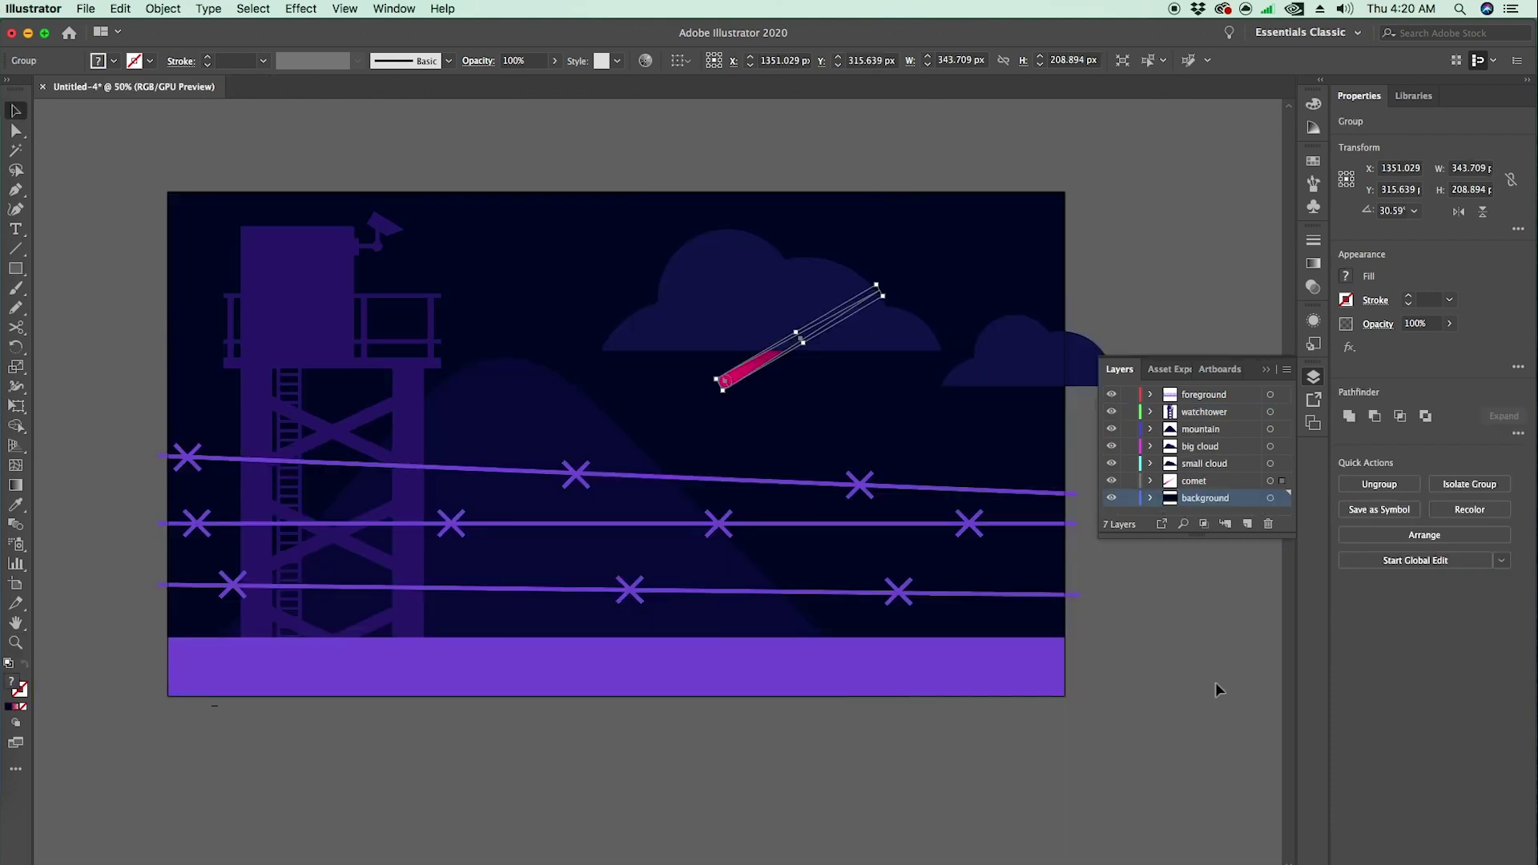
- Deselect the comet group
click(1122, 636)
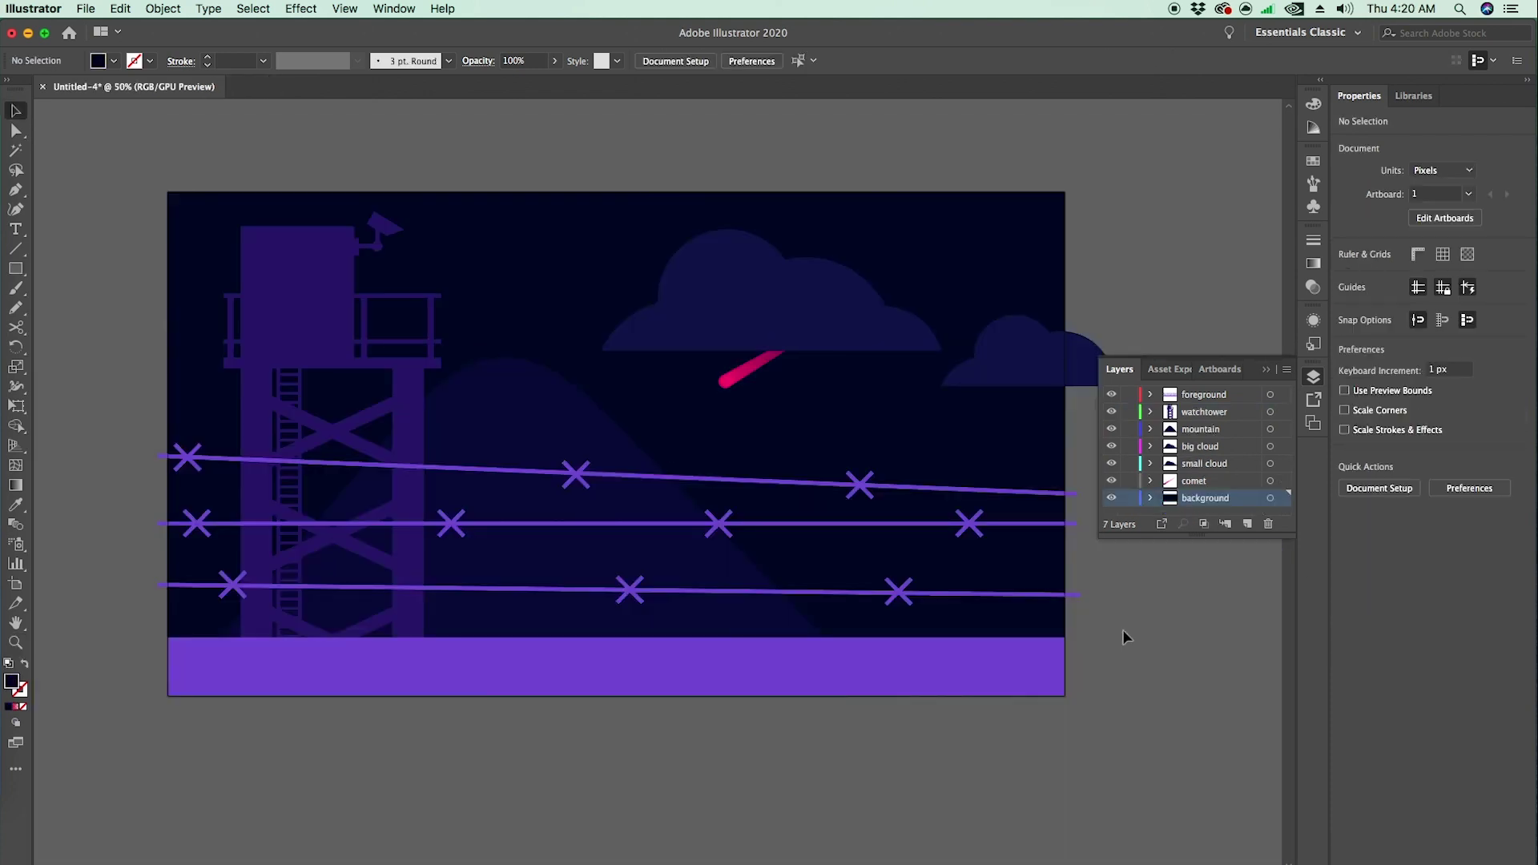
alt+click(644, 429)
alt+click(644, 428)
click(675, 562)
click(675, 481)
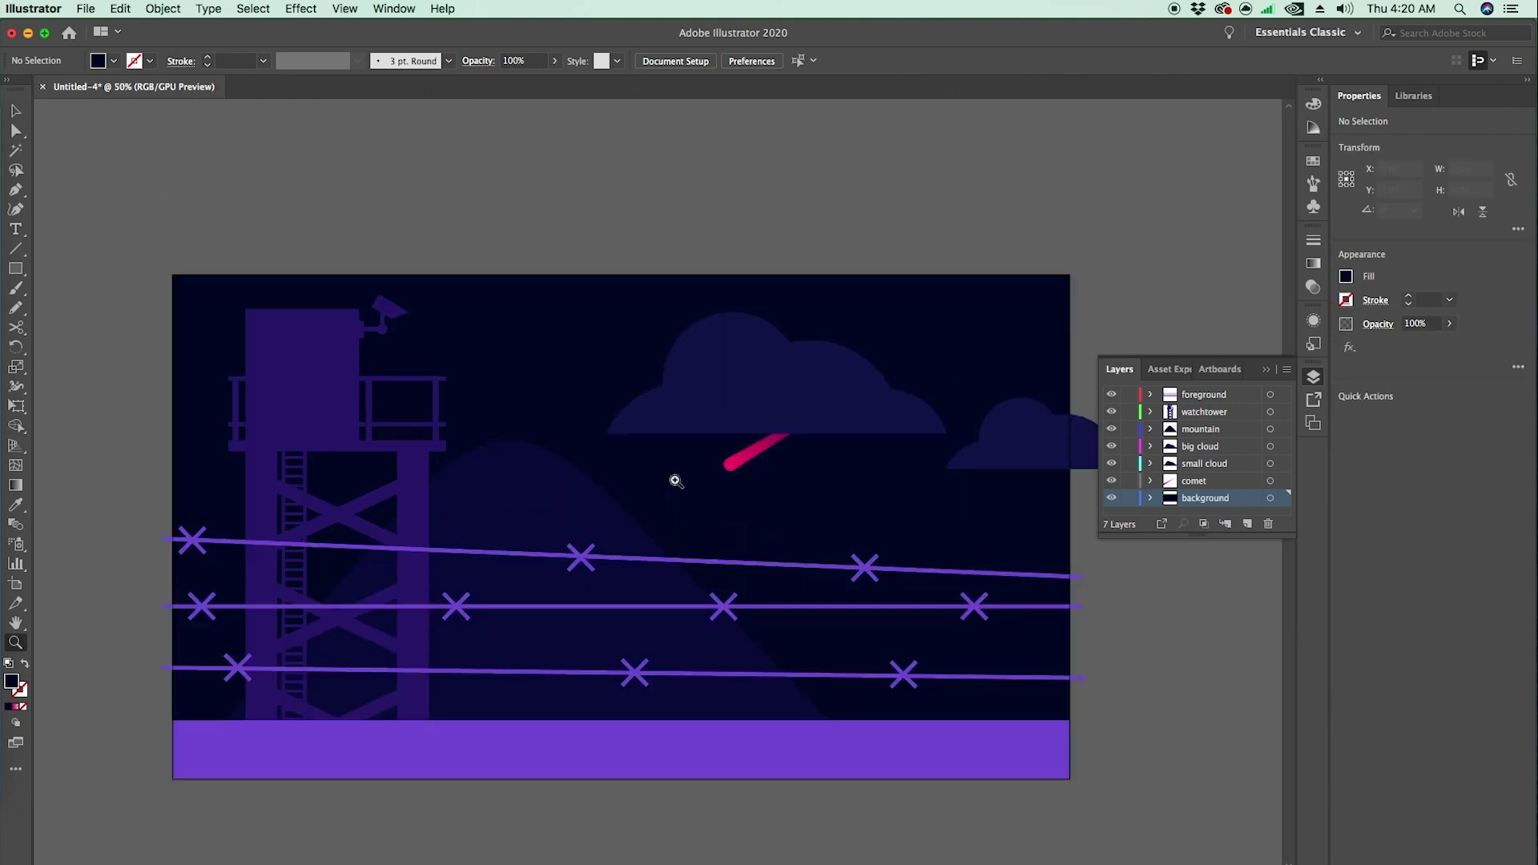
key(v)
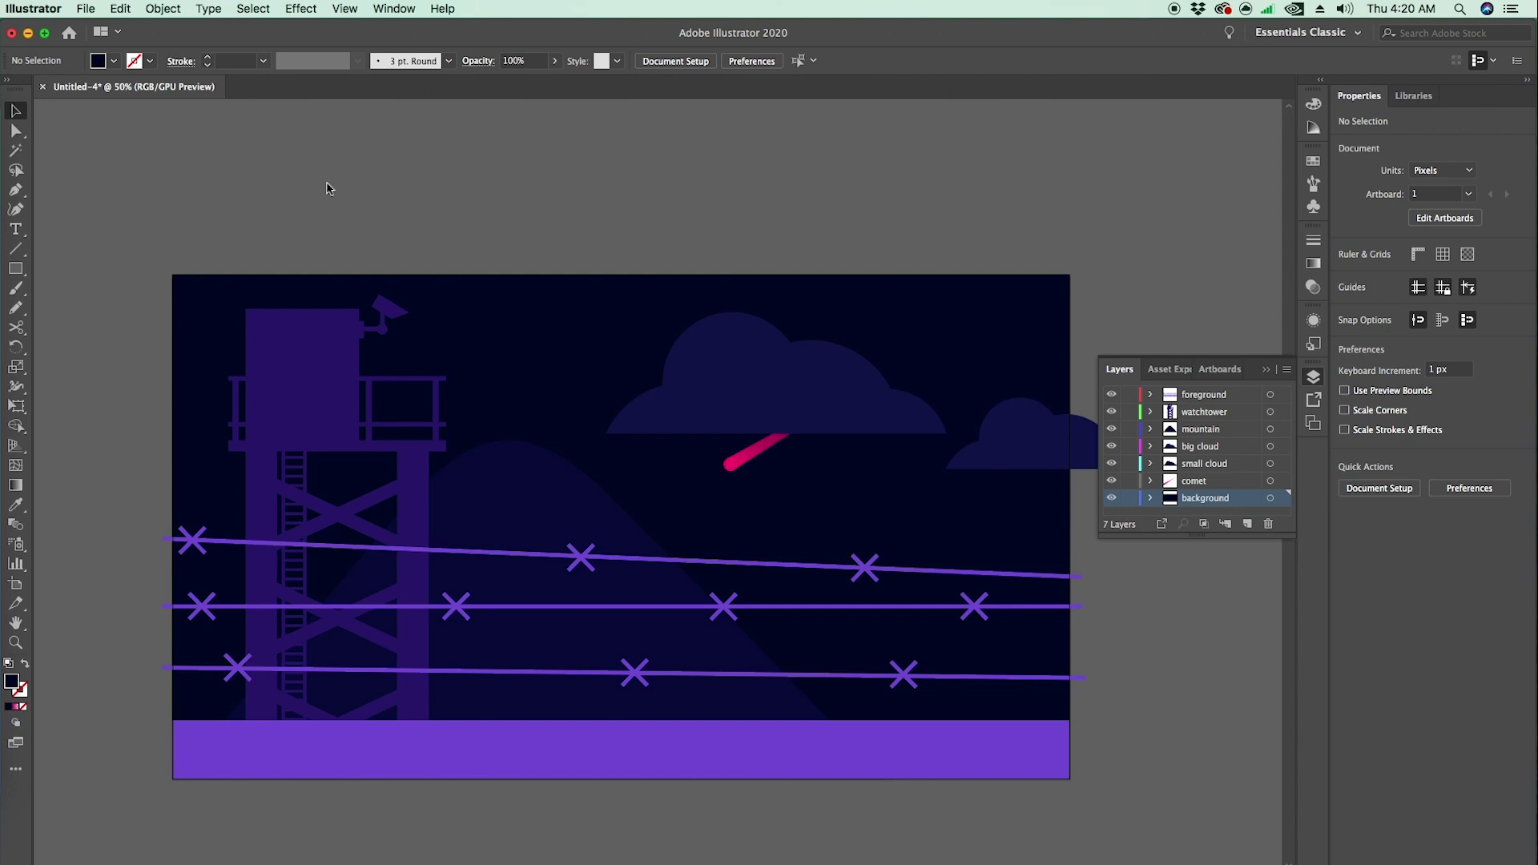
- Save the document as Frame-to-animate.ai in a new folder named T3 inside the Basic Training folder
key(super+s)
click(772, 239)
click(772, 251)
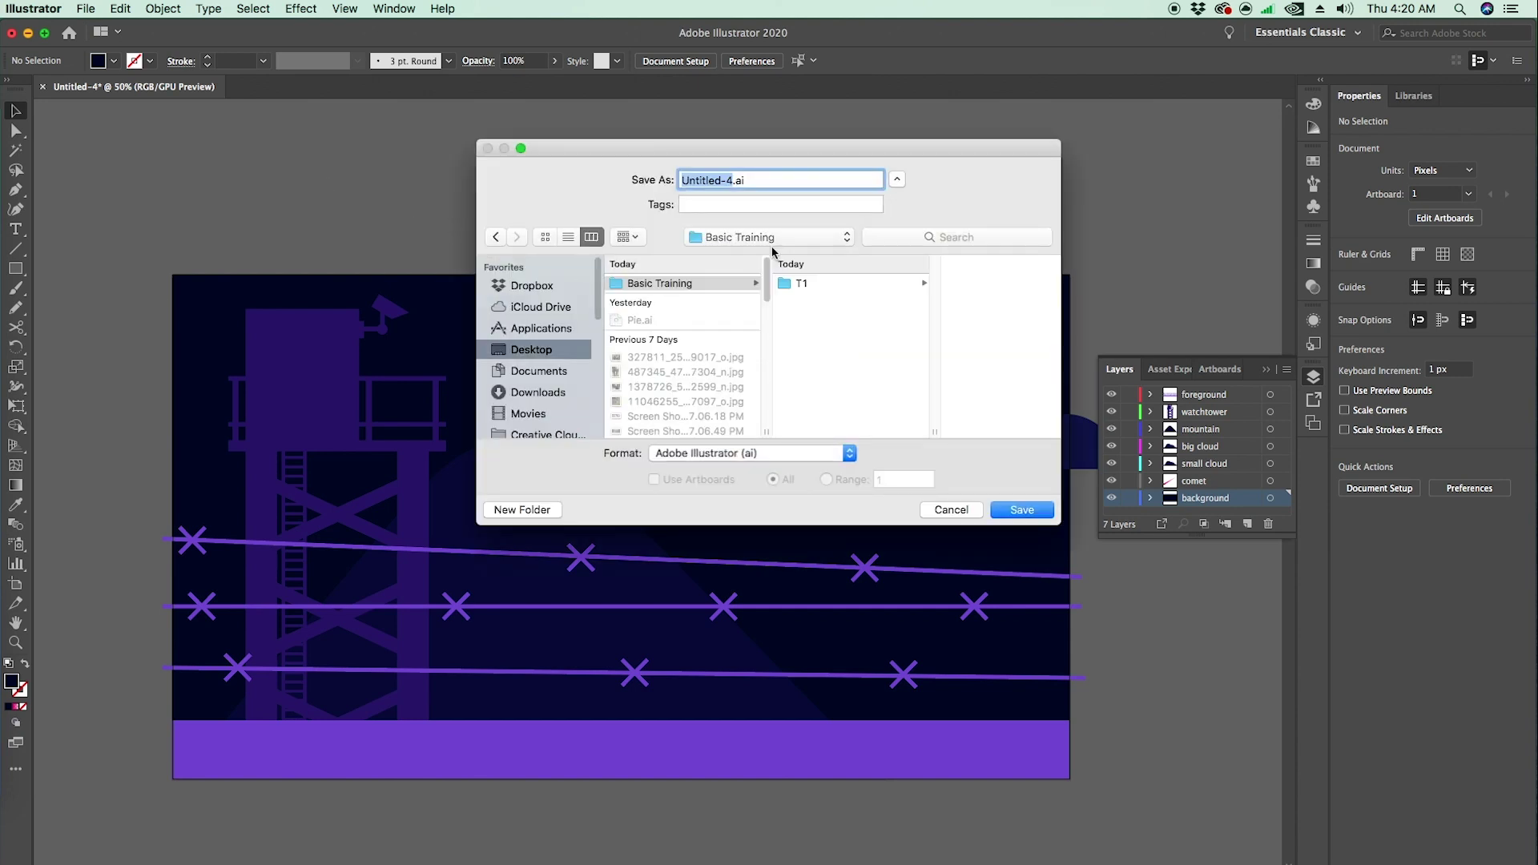
click(727, 284)
click(544, 513)
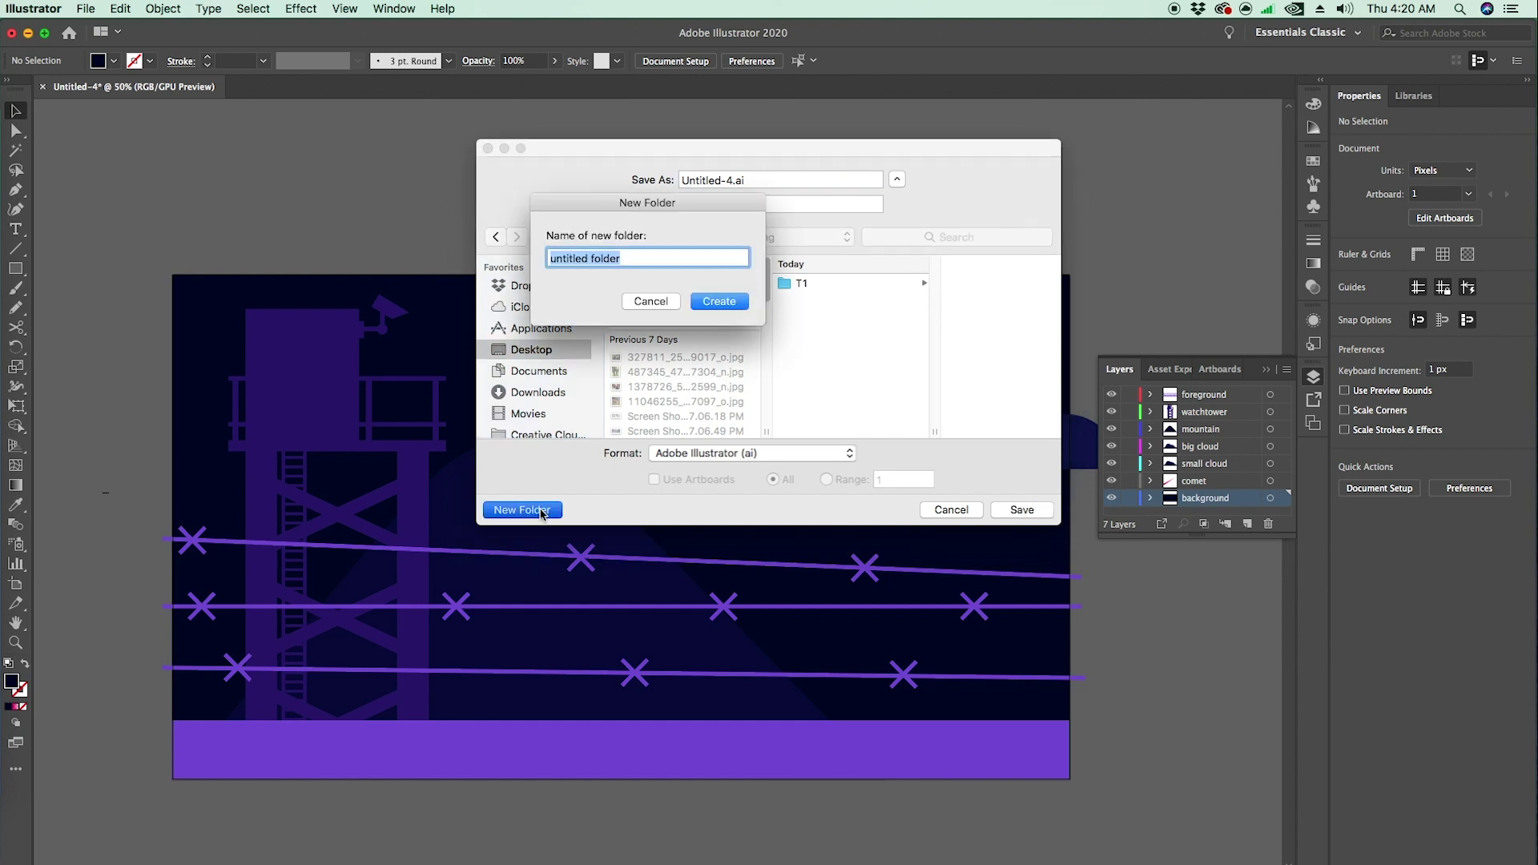
text(T3)
click(718, 302)
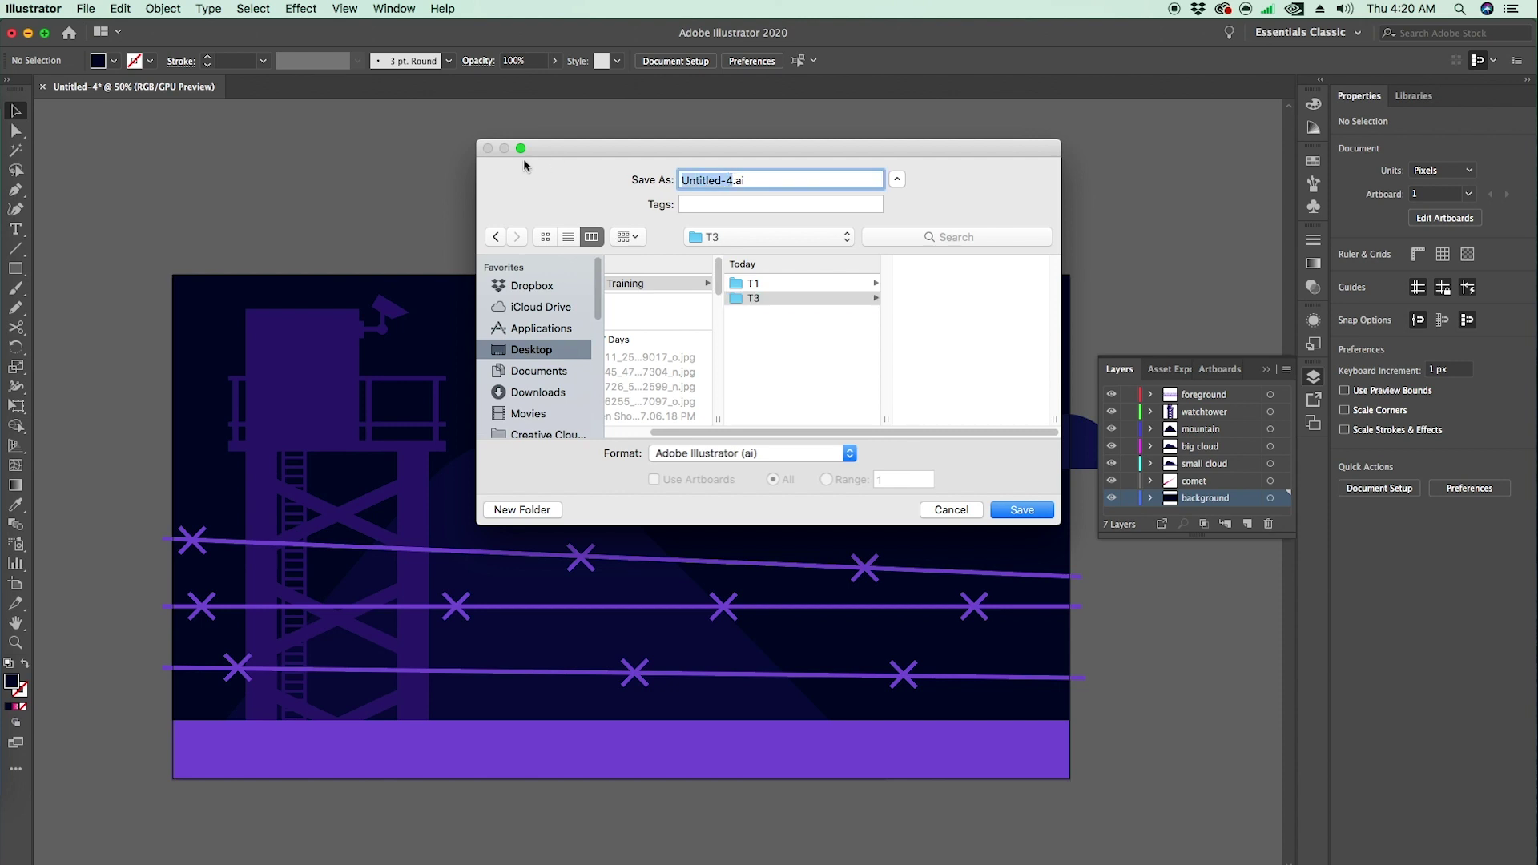
text(Frame-to-animate)
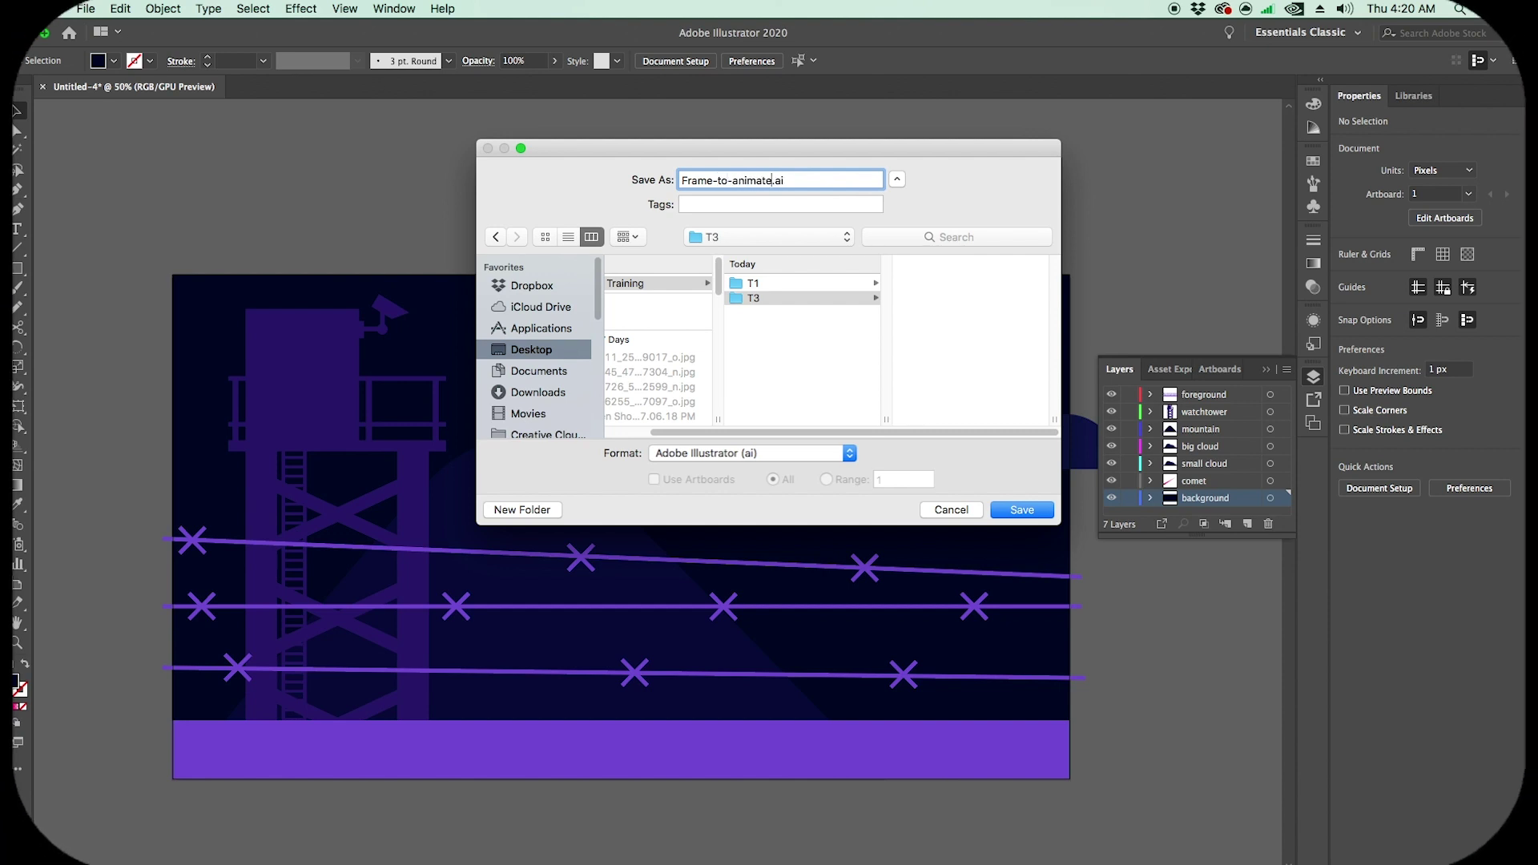
key(Return)
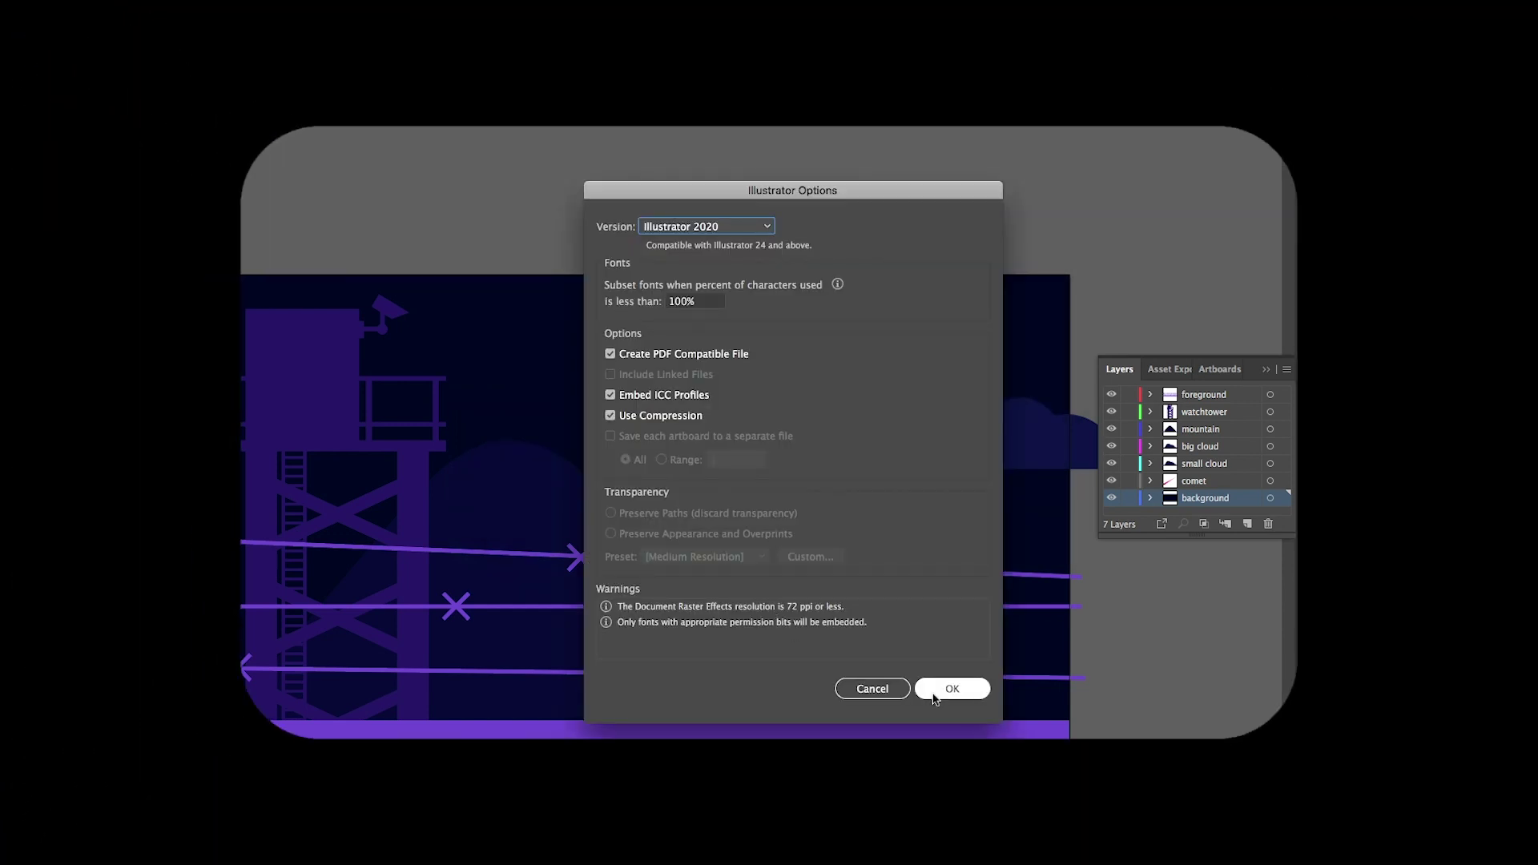